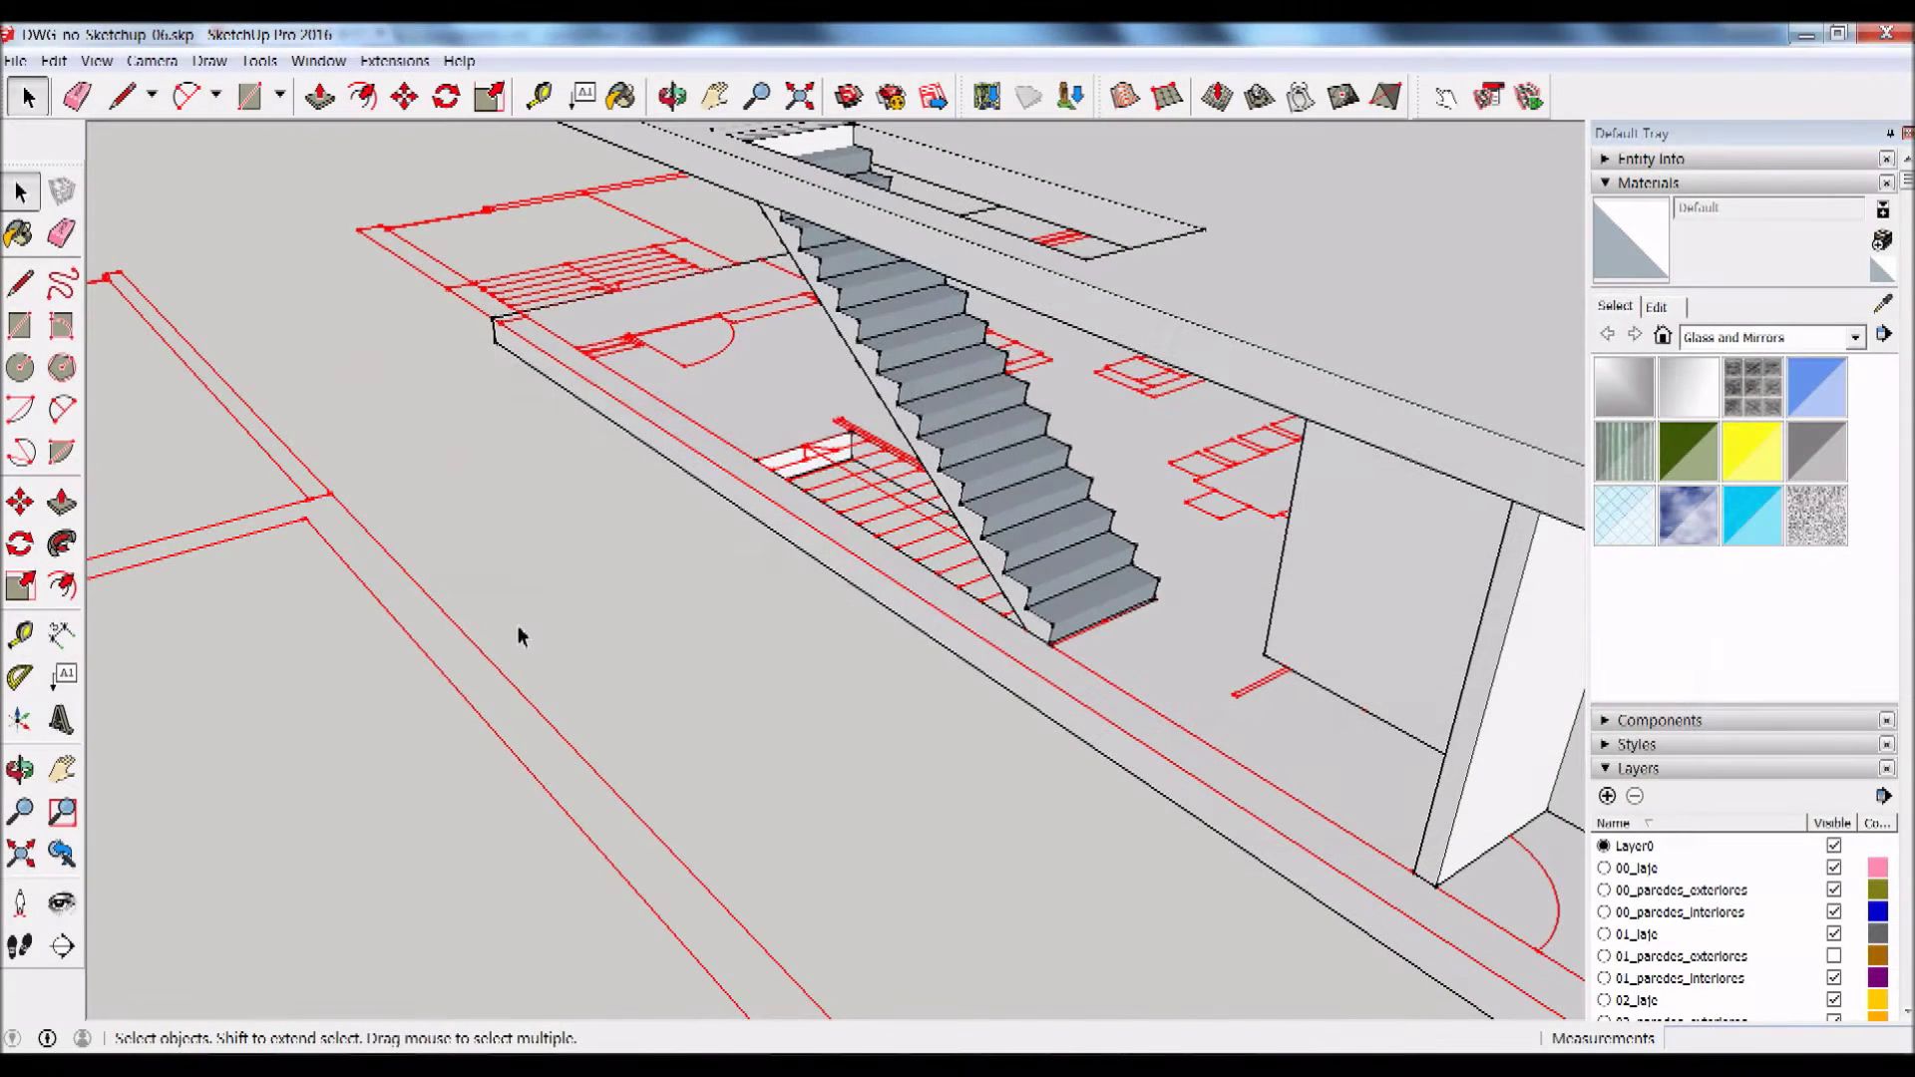
Step: Open and close the staircase group, then orbit around the stairs
double_click(1094, 607)
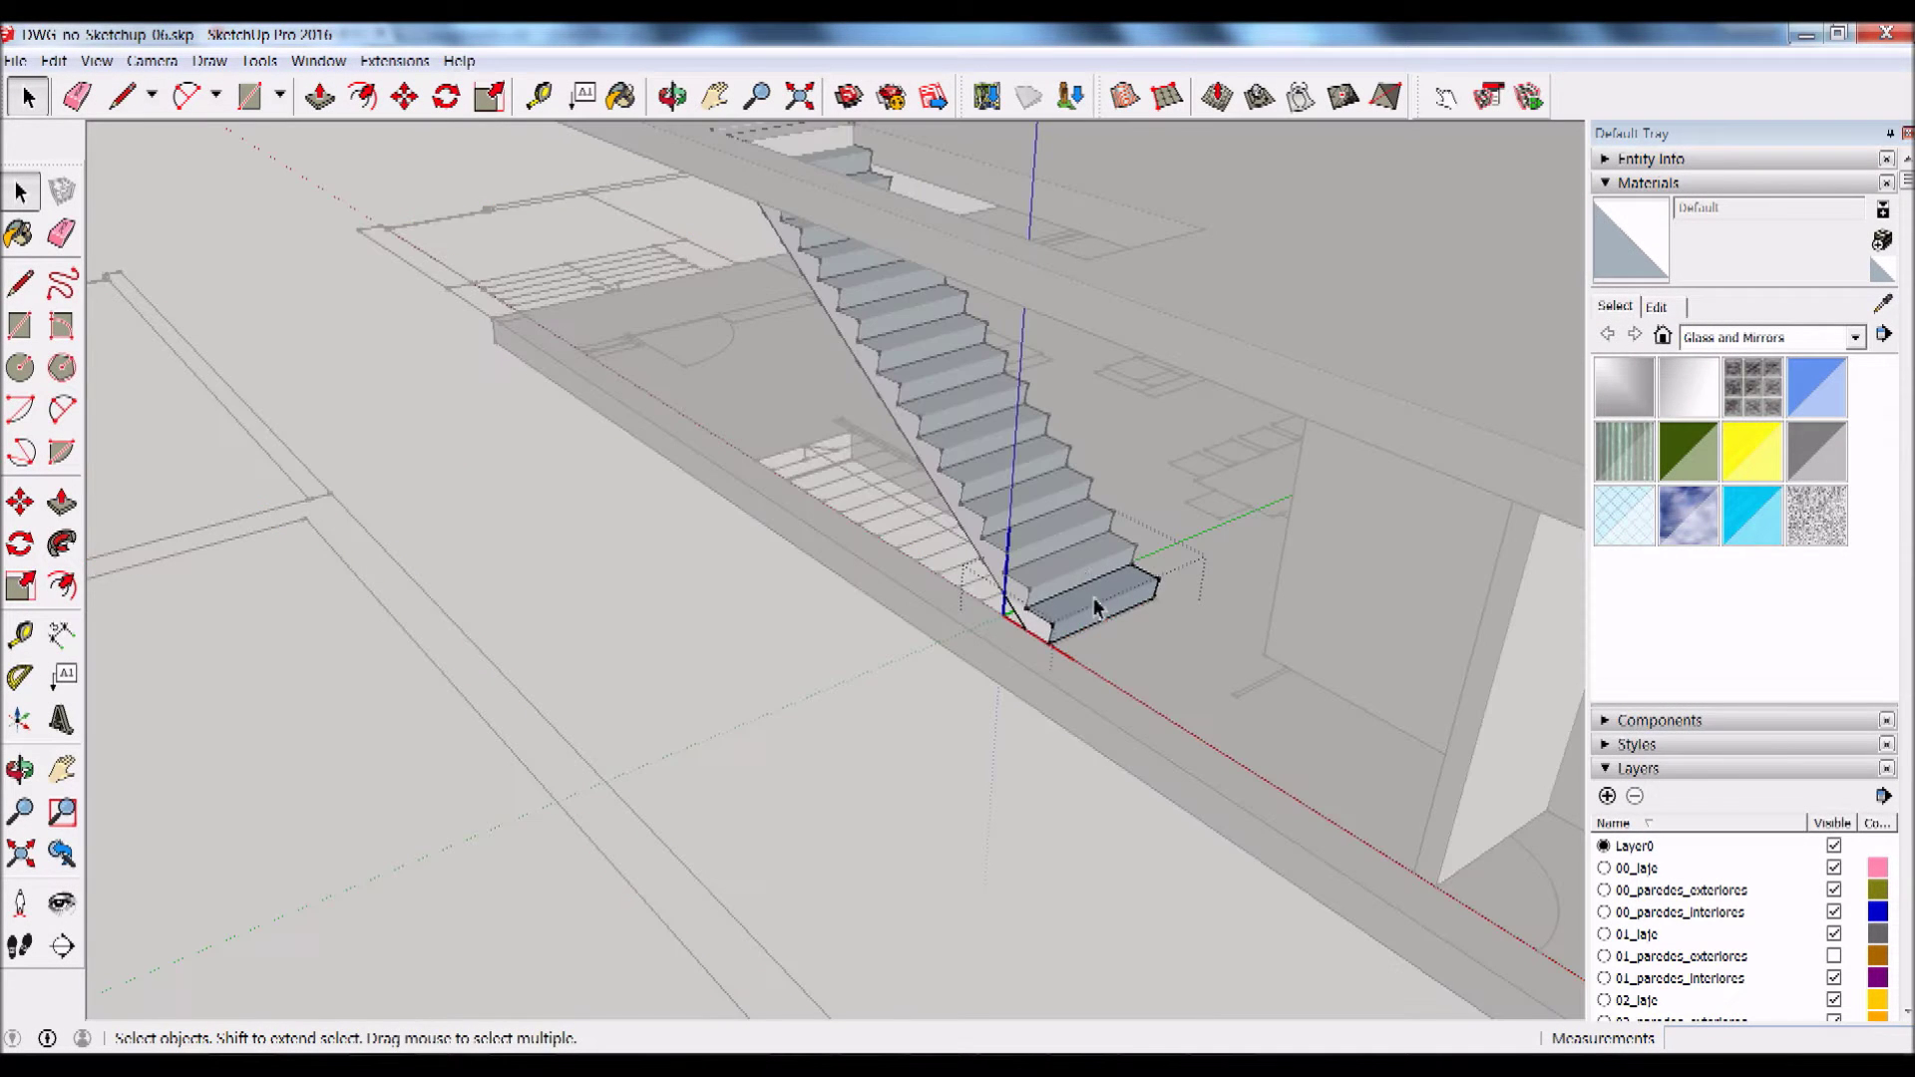
left_click(909, 706)
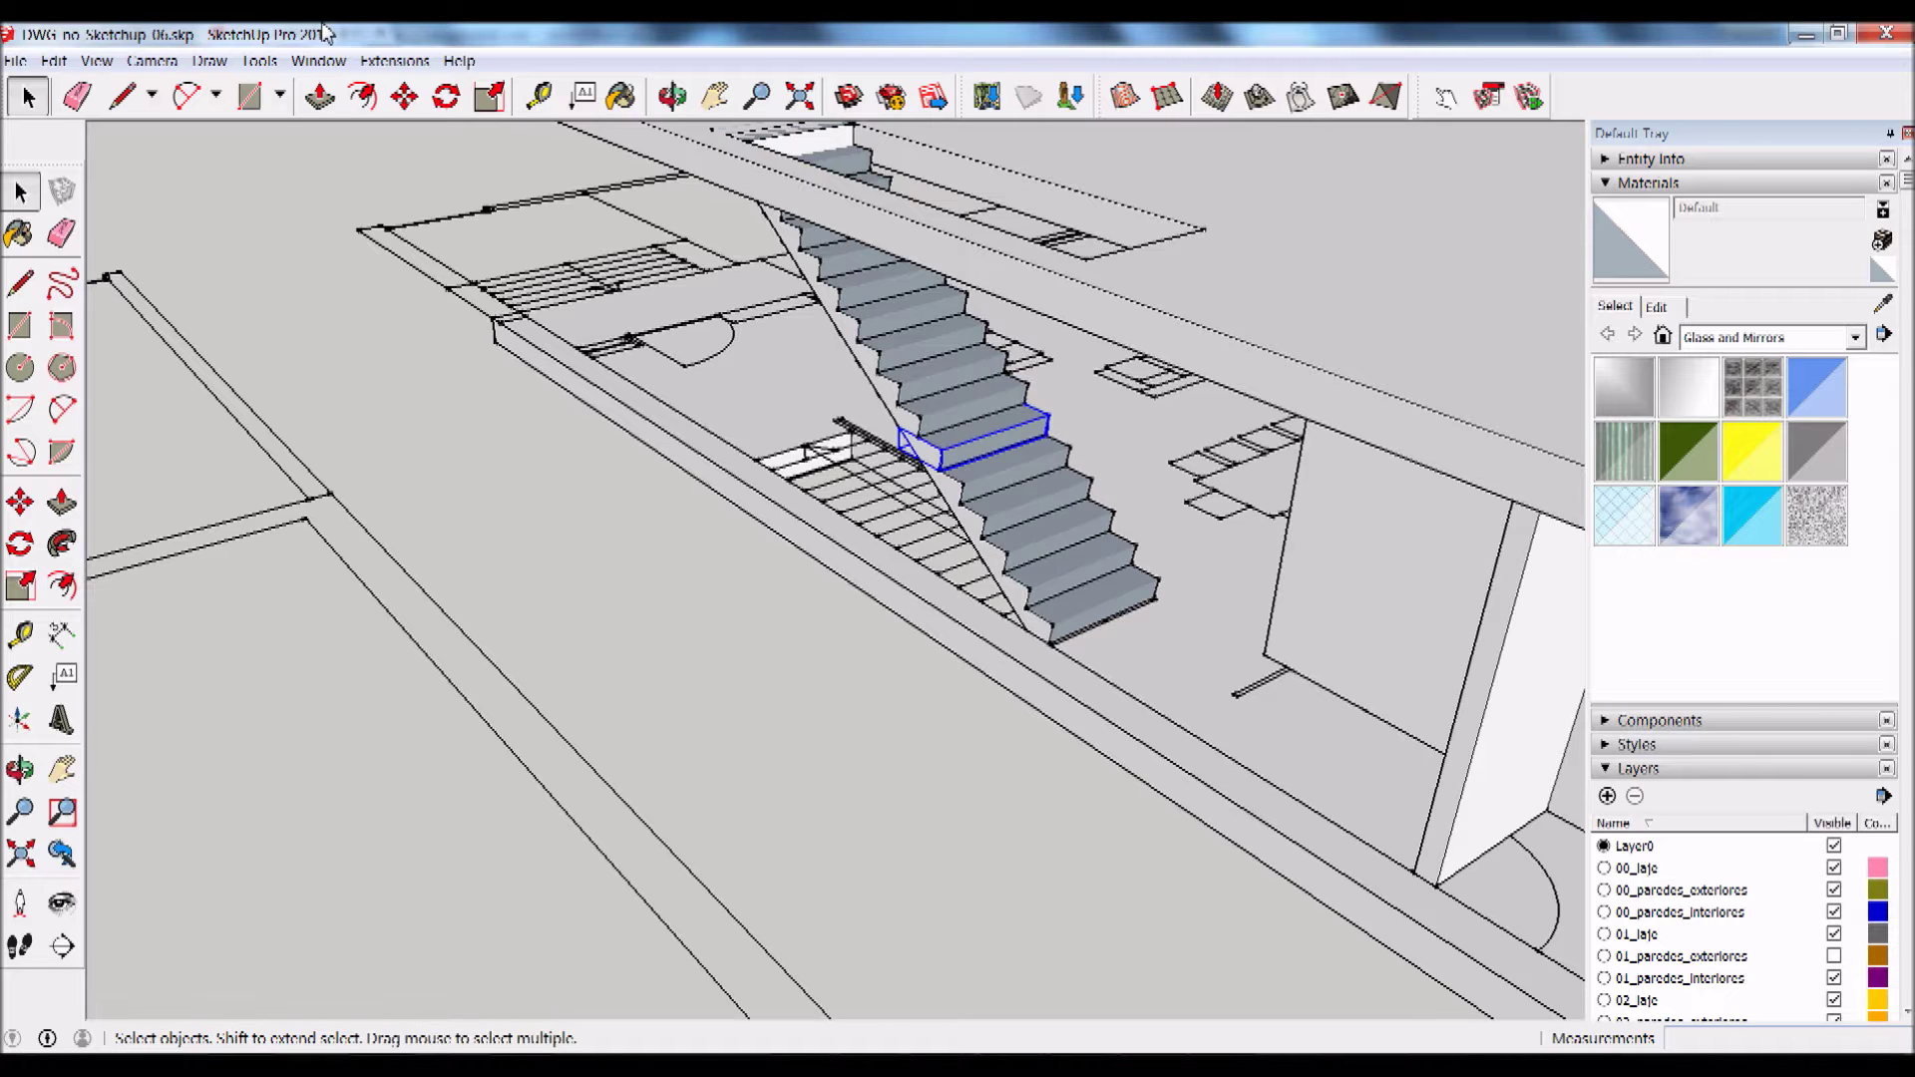
mouse_move(853, 618)
middle_mouse_down()
mouse_move(940, 650)
mouse_move(897, 603)
mouse_move(997, 641)
mouse_move(773, 604)
mouse_move(846, 613)
mouse_move(913, 557)
middle_mouse_up()
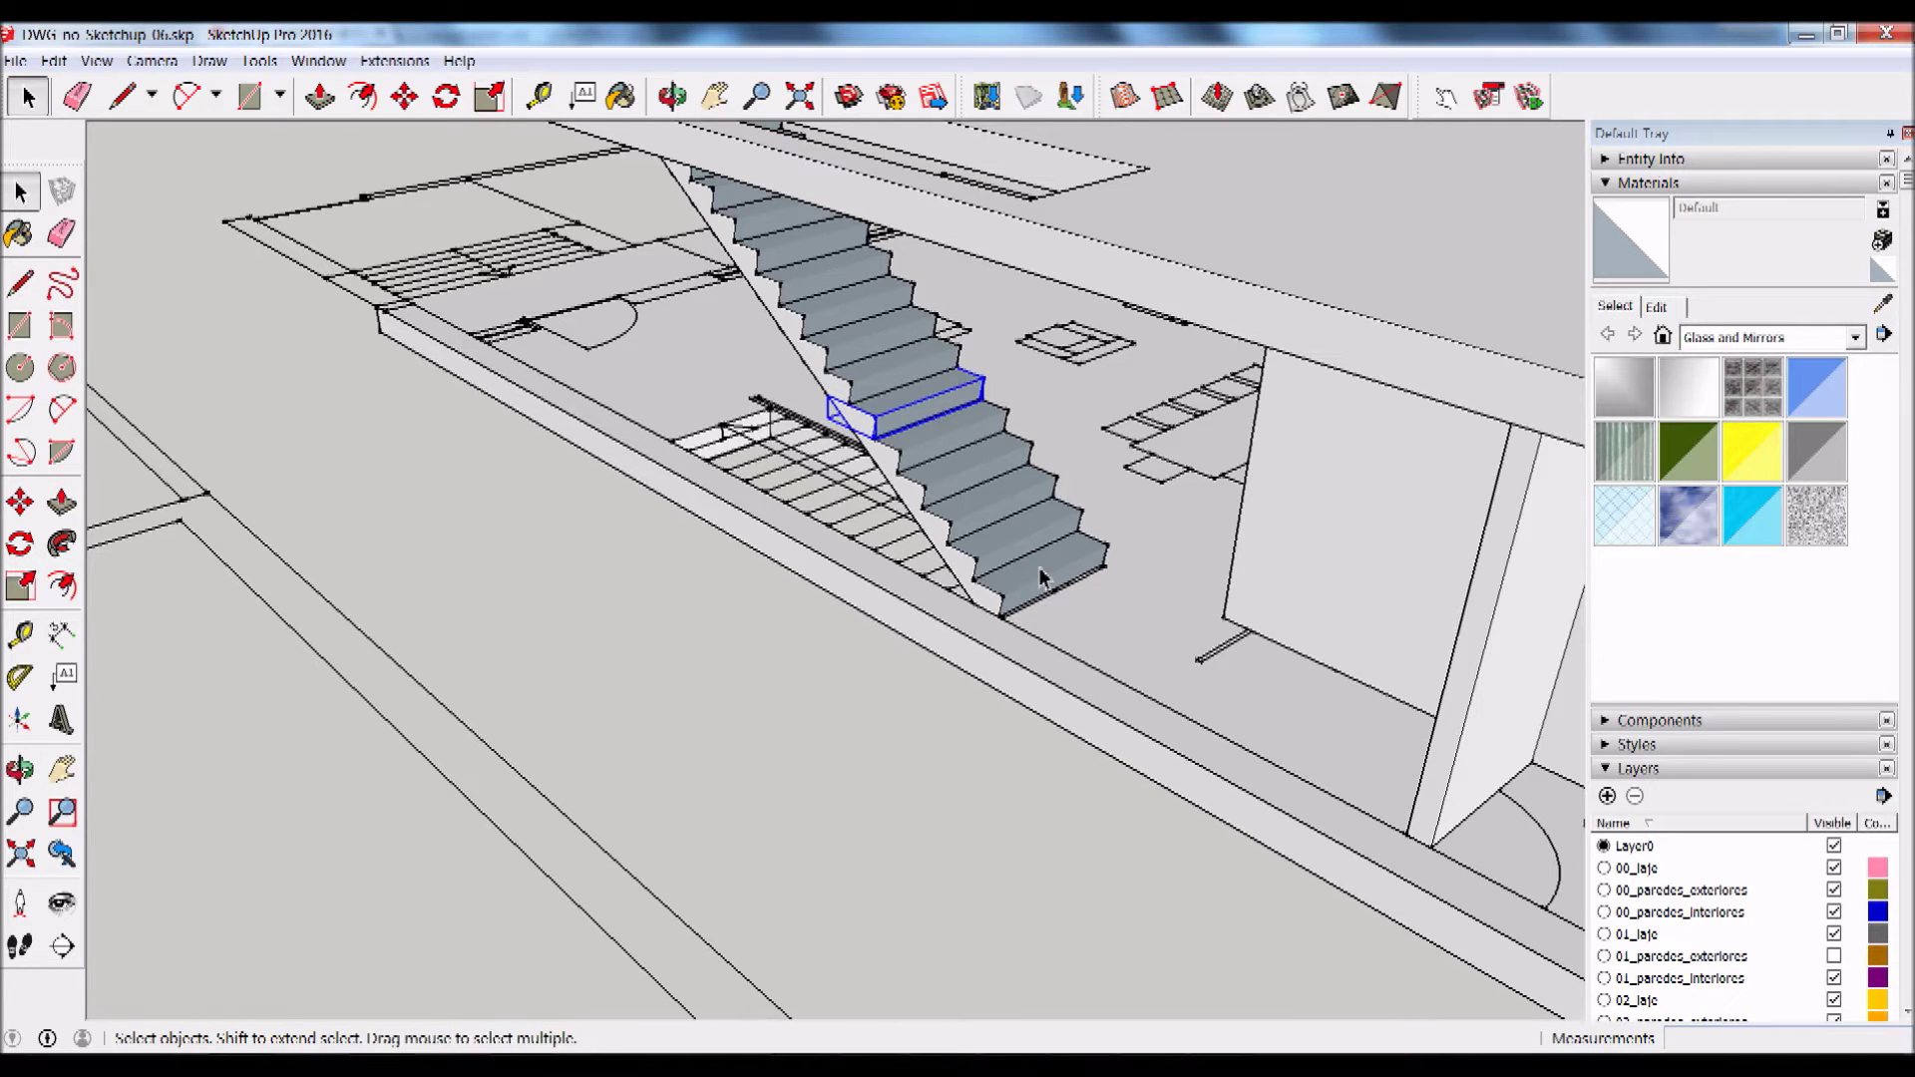
Step: Draw a 0.3 × 1.1 m rectangle on the ground beside the stairs
key("r")
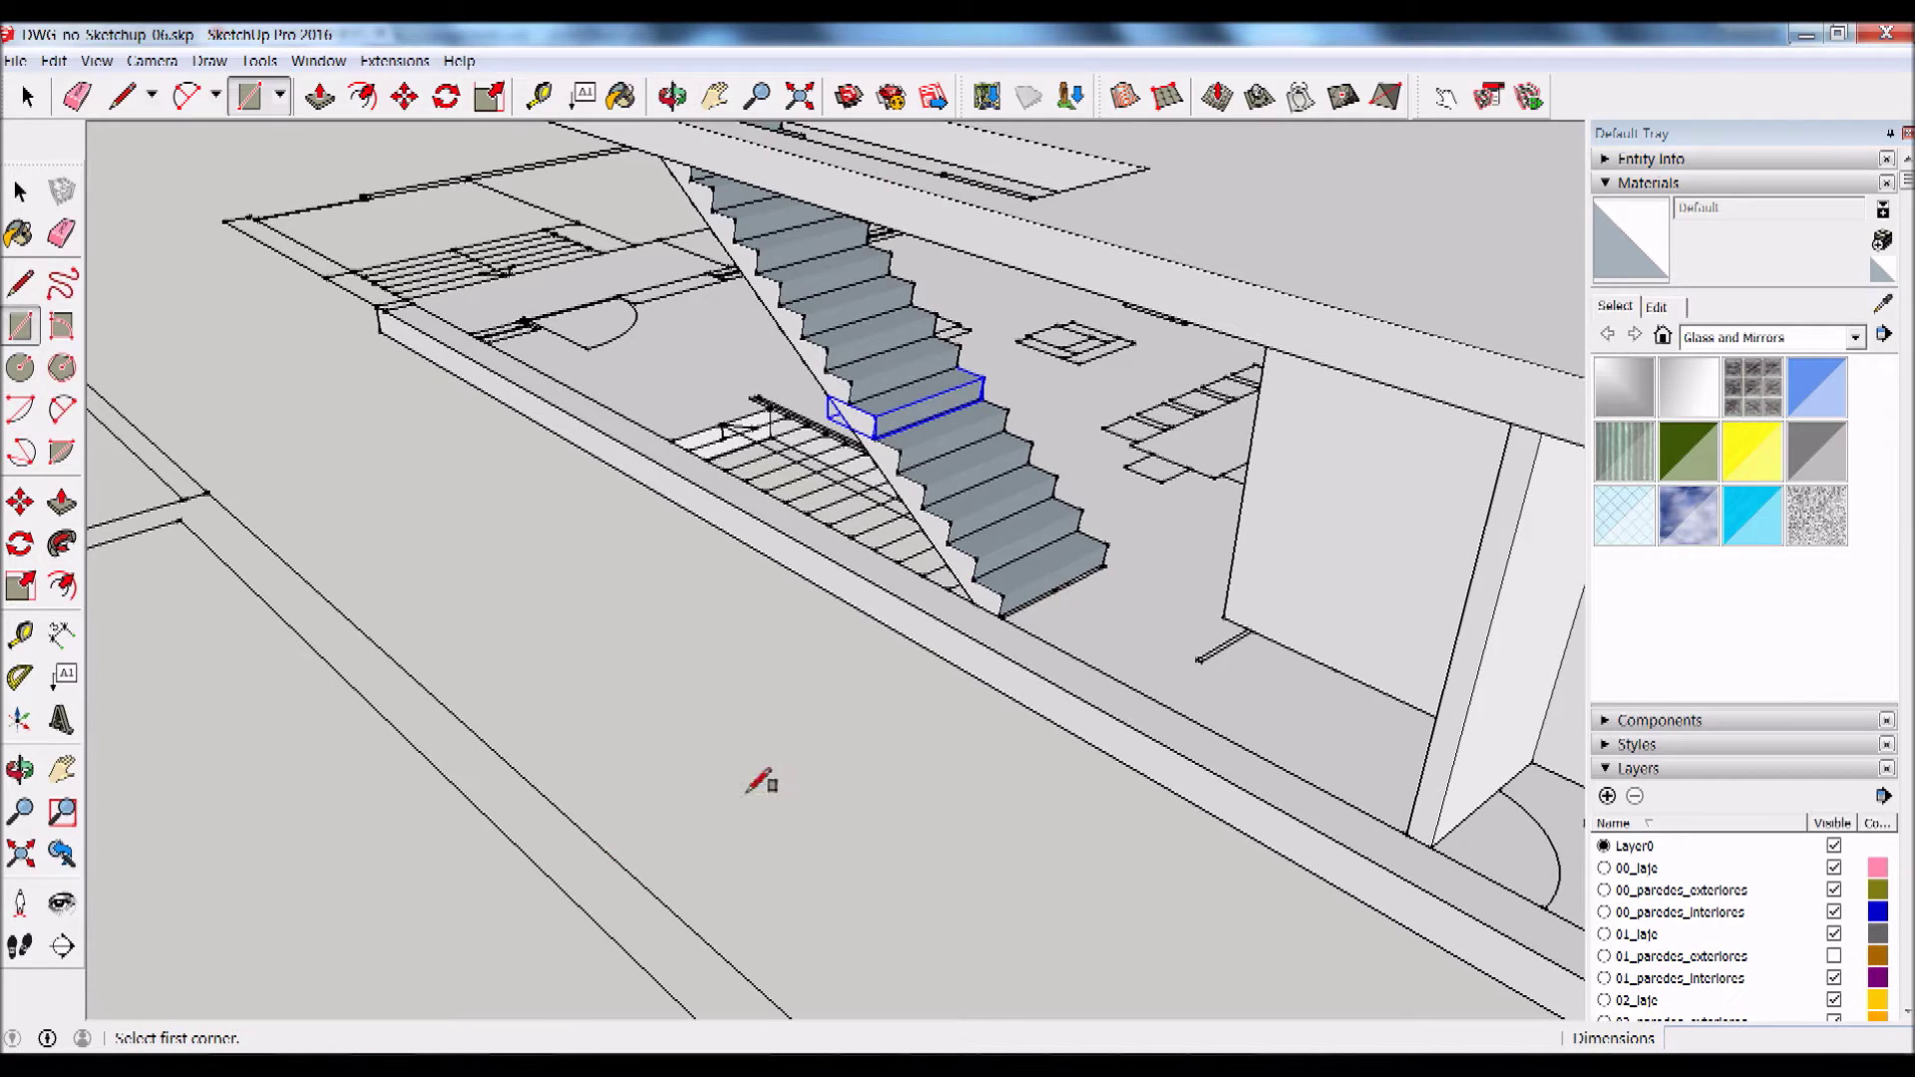
left_click(20, 284)
key("r")
left_click(612, 780)
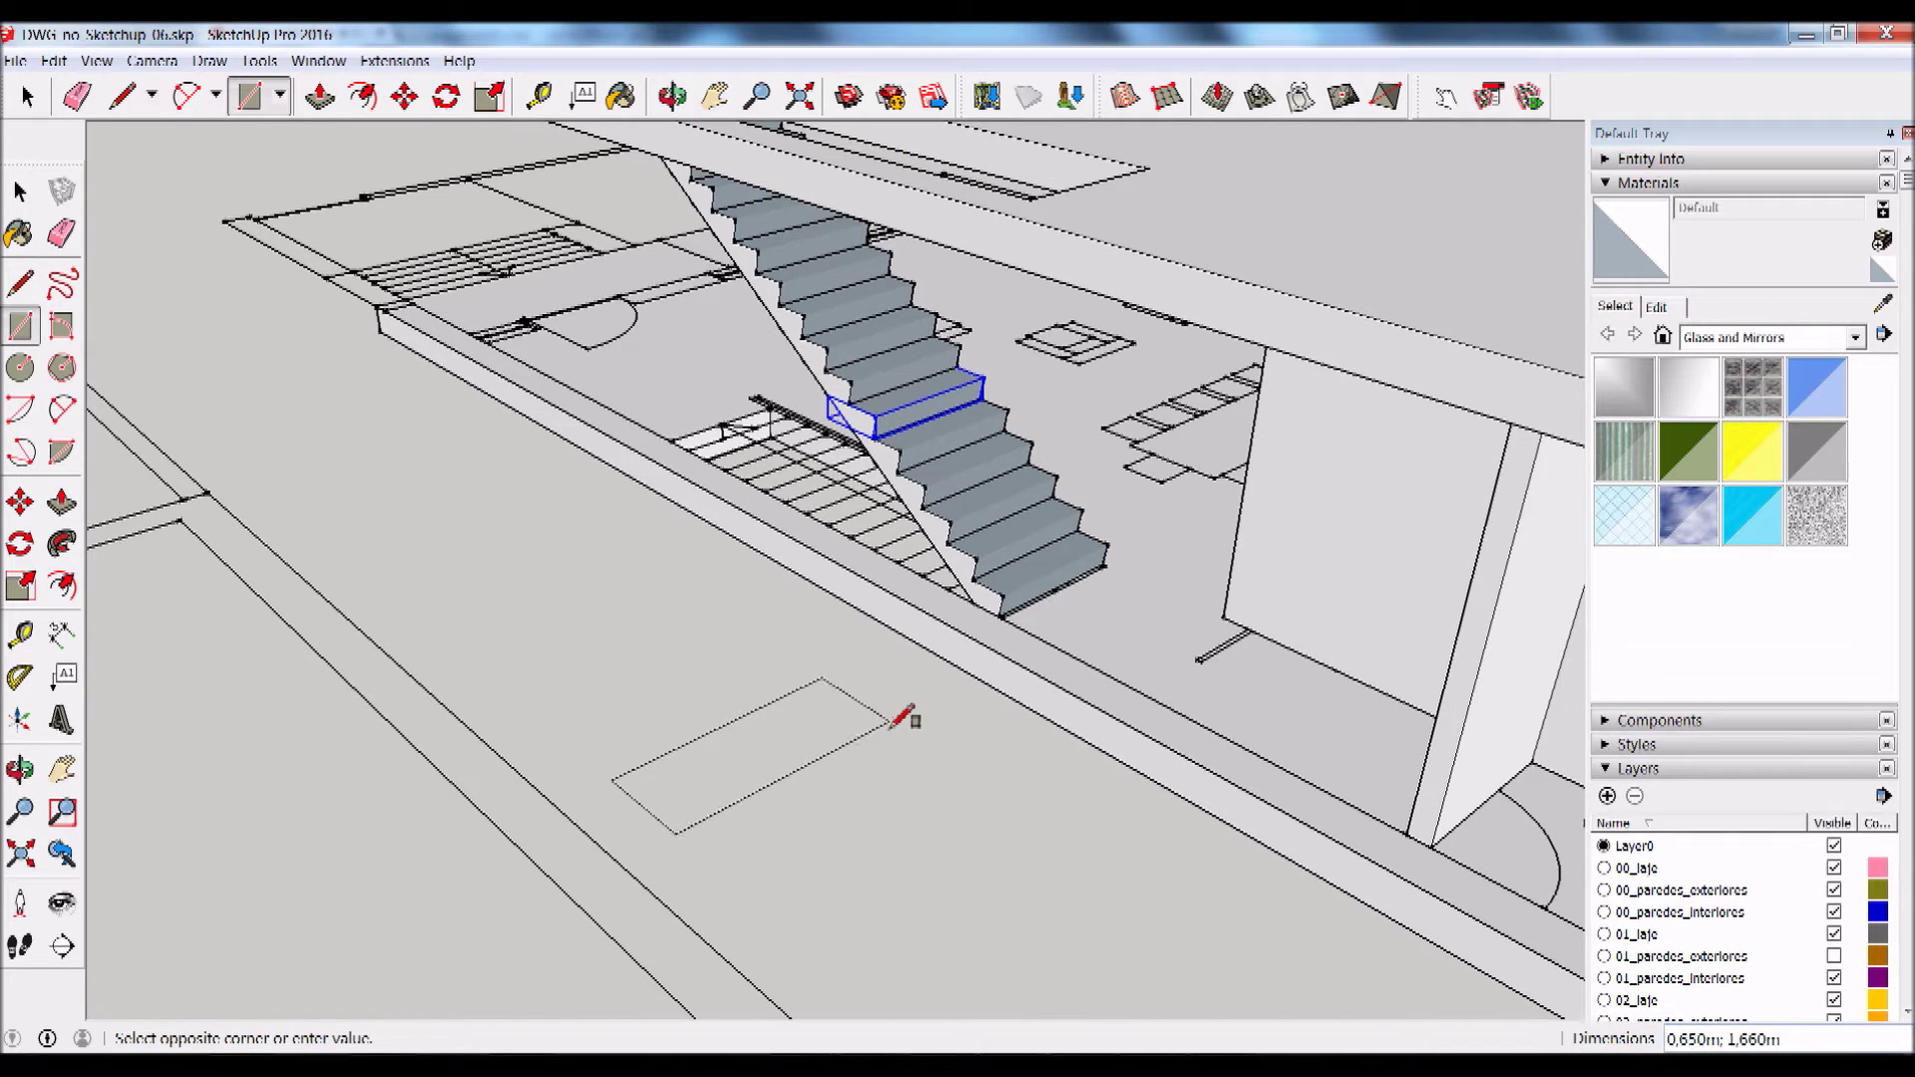
type("0,3;1,1")
key("Return")
middle_click_drag(897, 696, 424, 841)
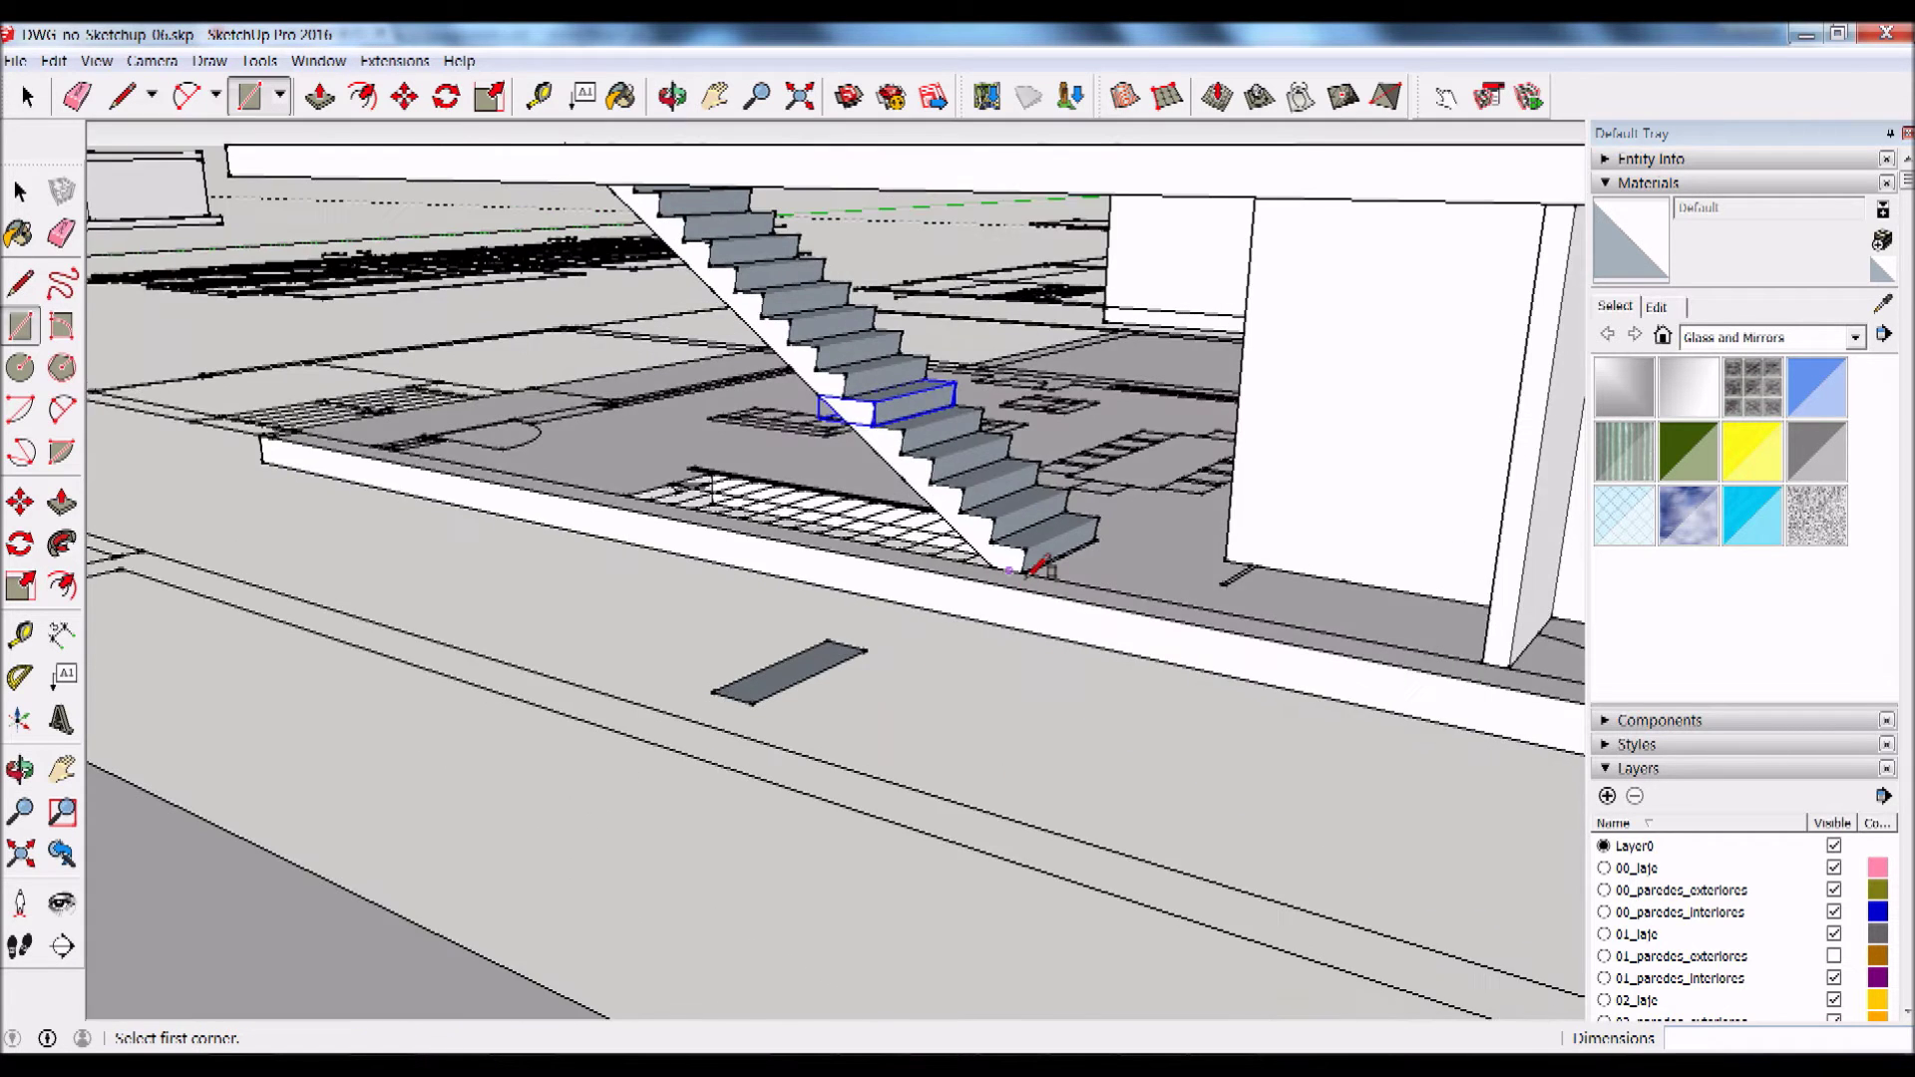
scroll(320, 856, "up", 3)
scroll(320, 856, "up", 3)
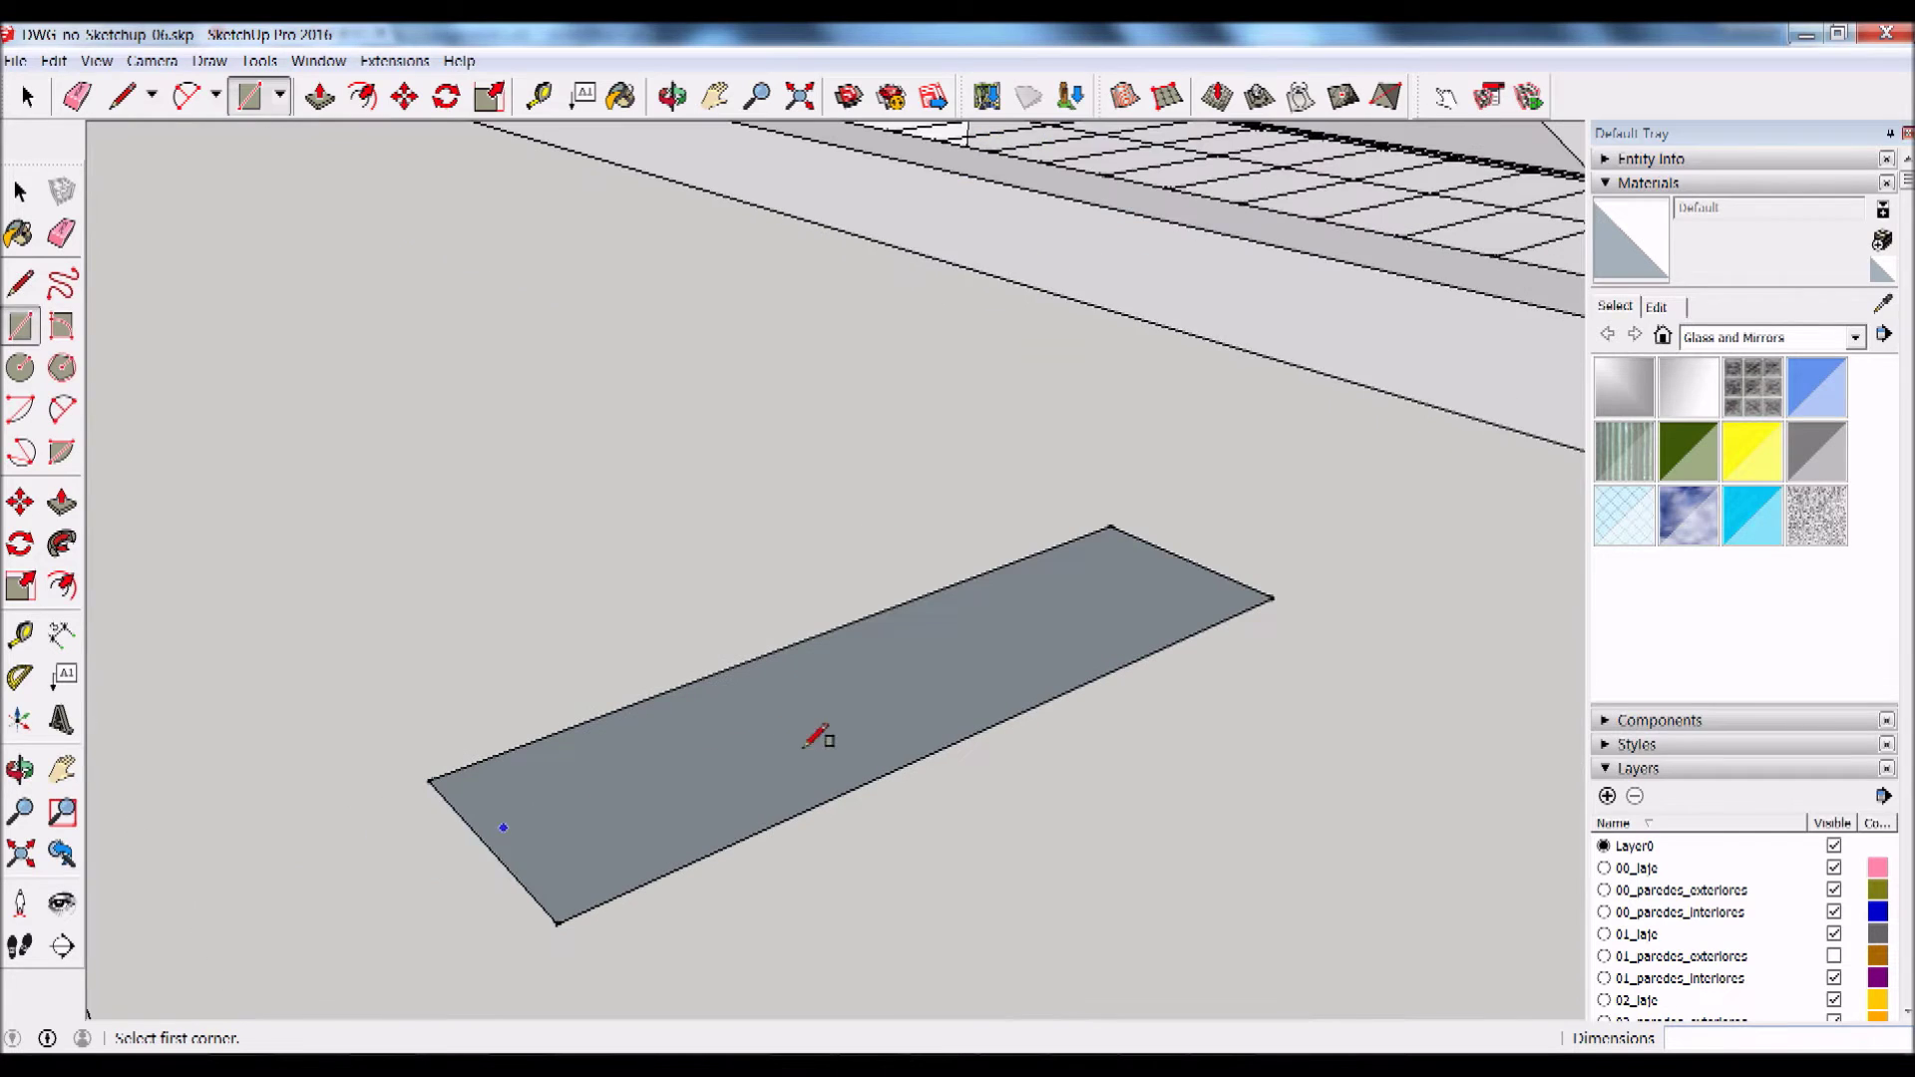
scroll(613, 790, "down", 2)
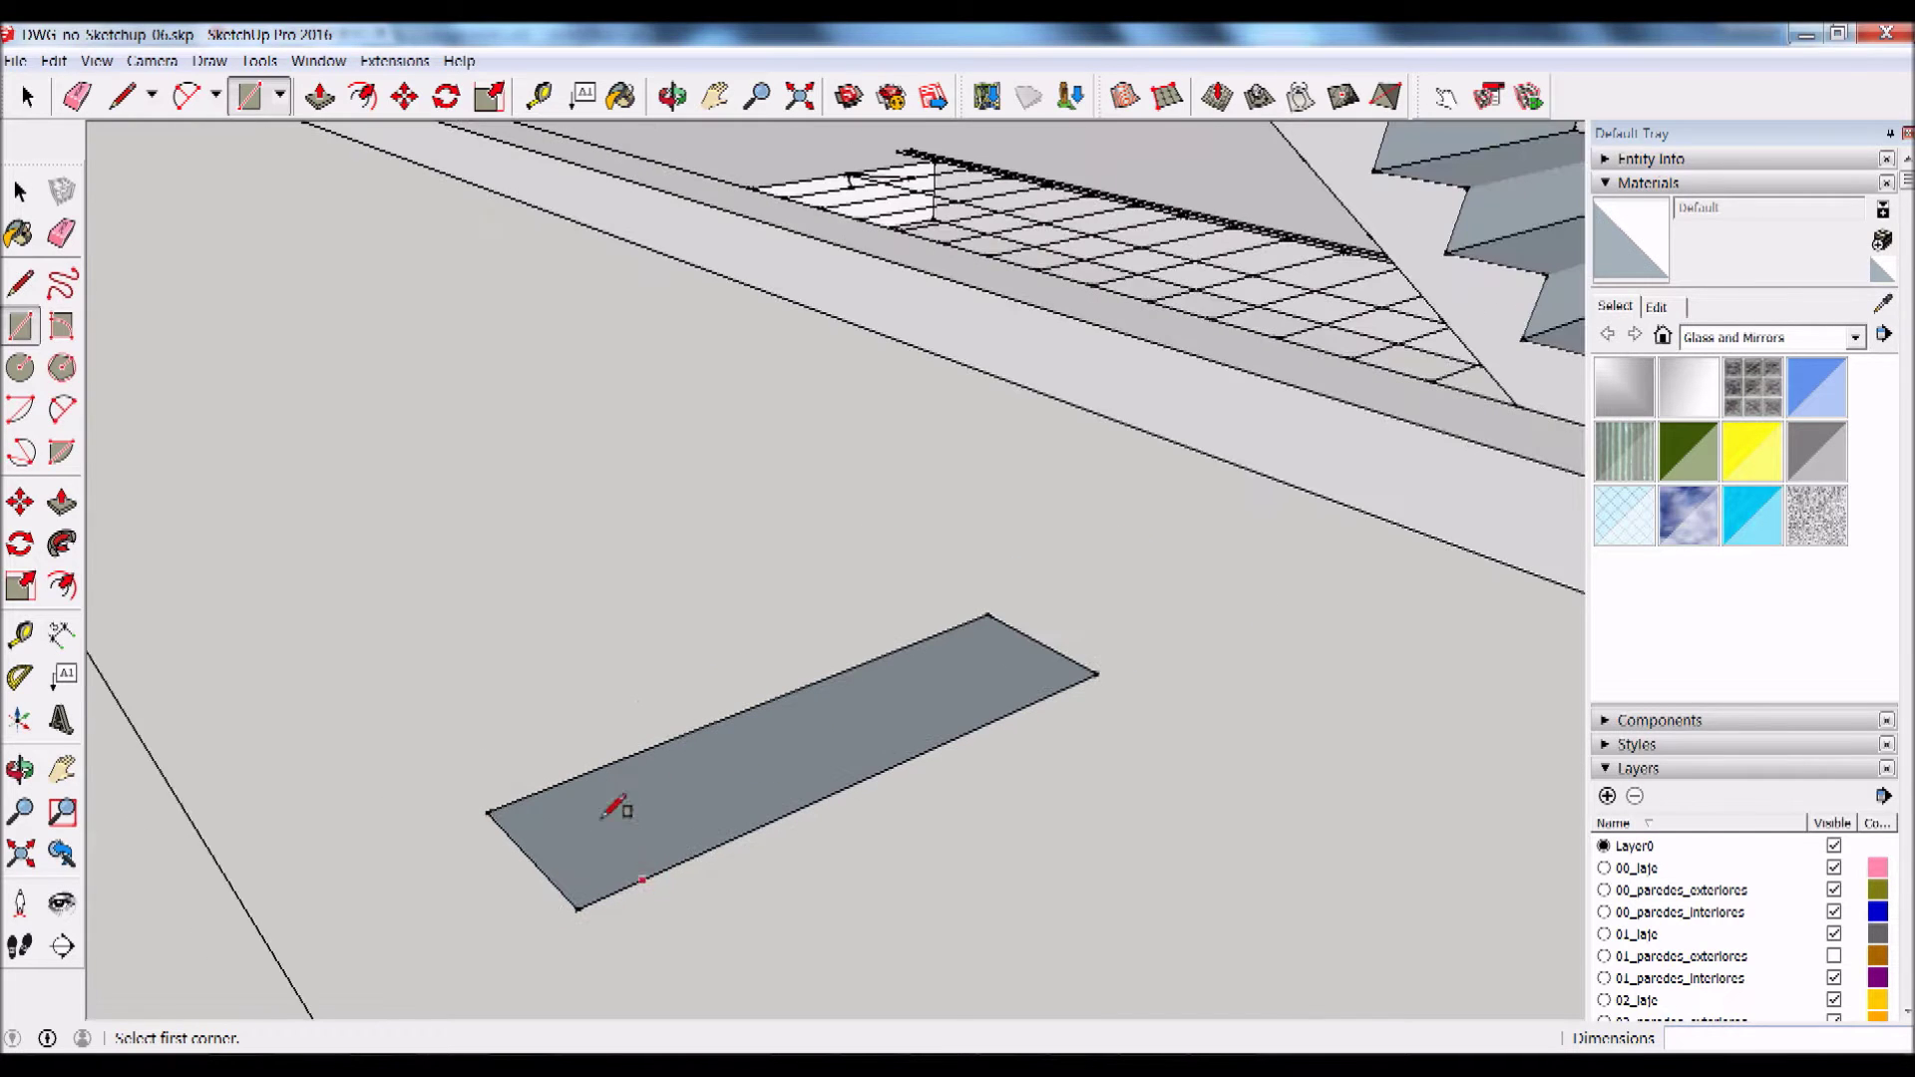
middle_click_drag(619, 804, 846, 855)
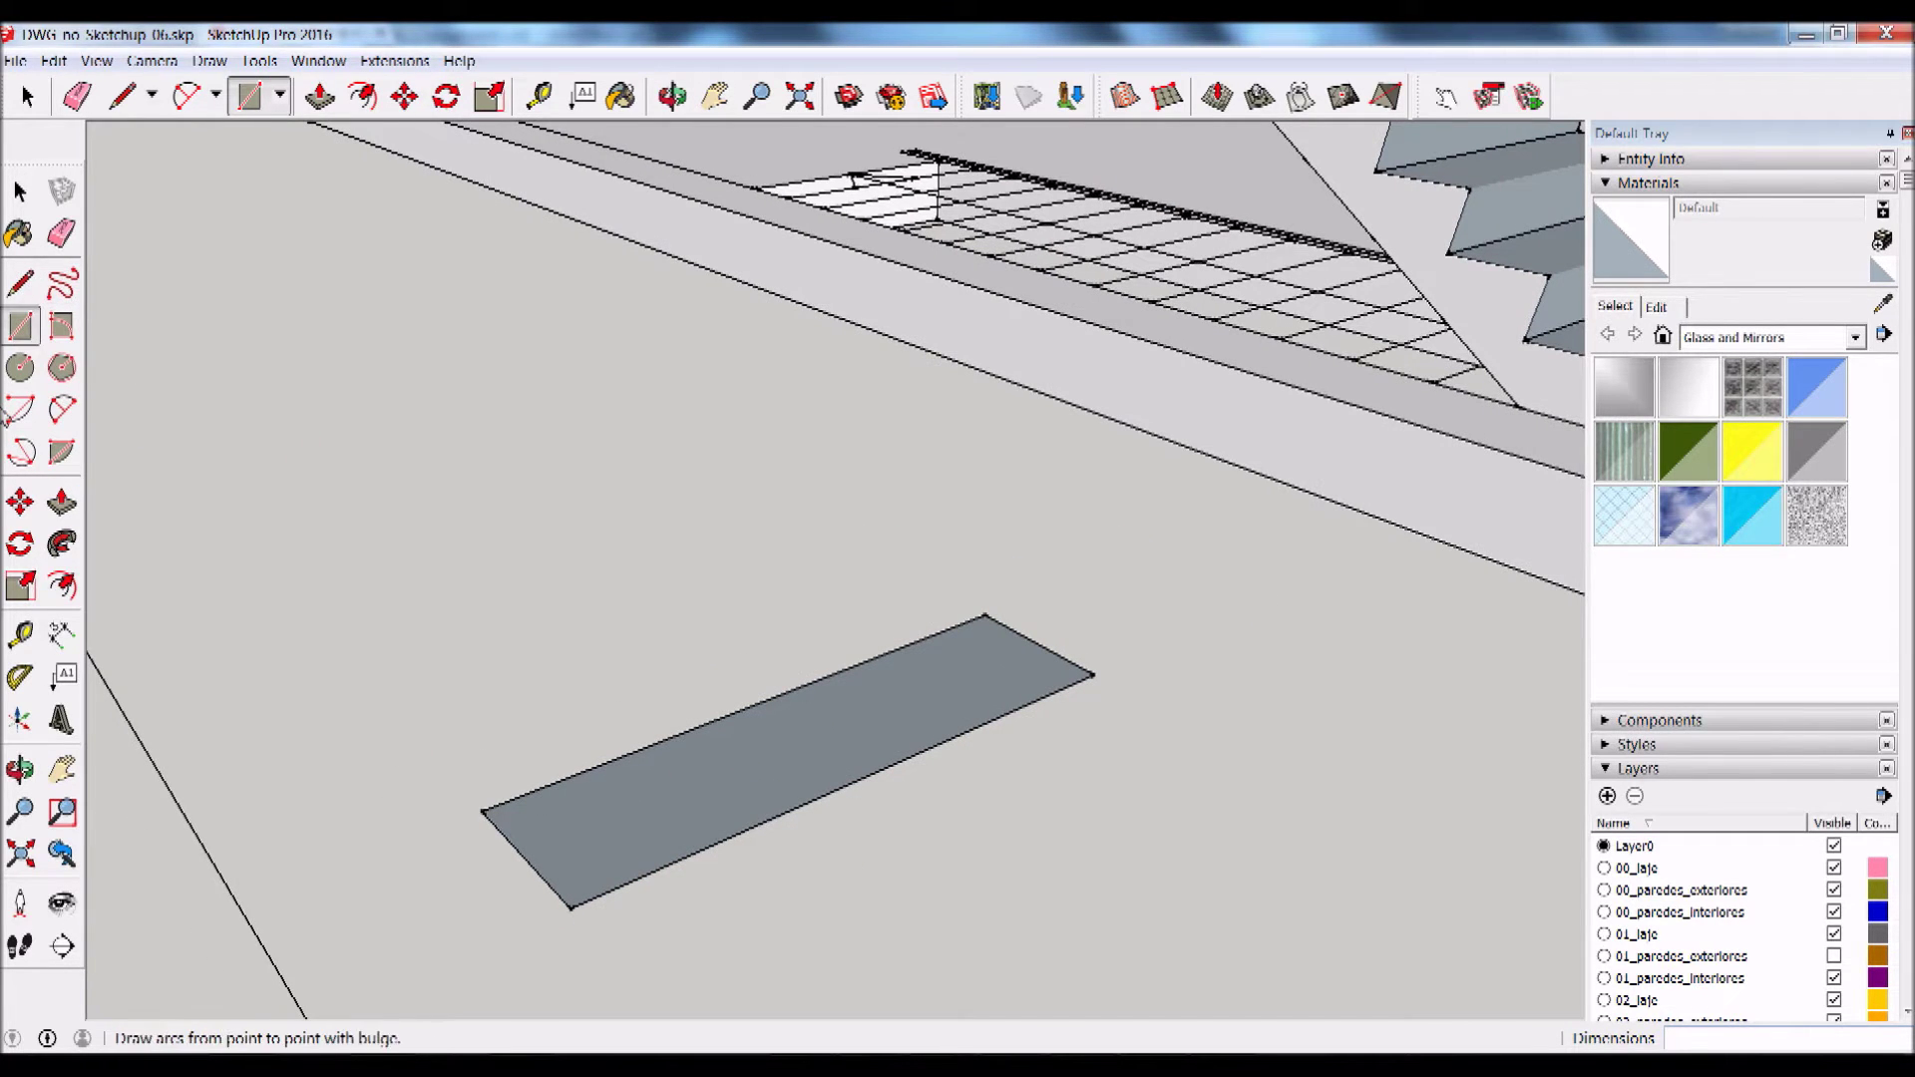
key("space")
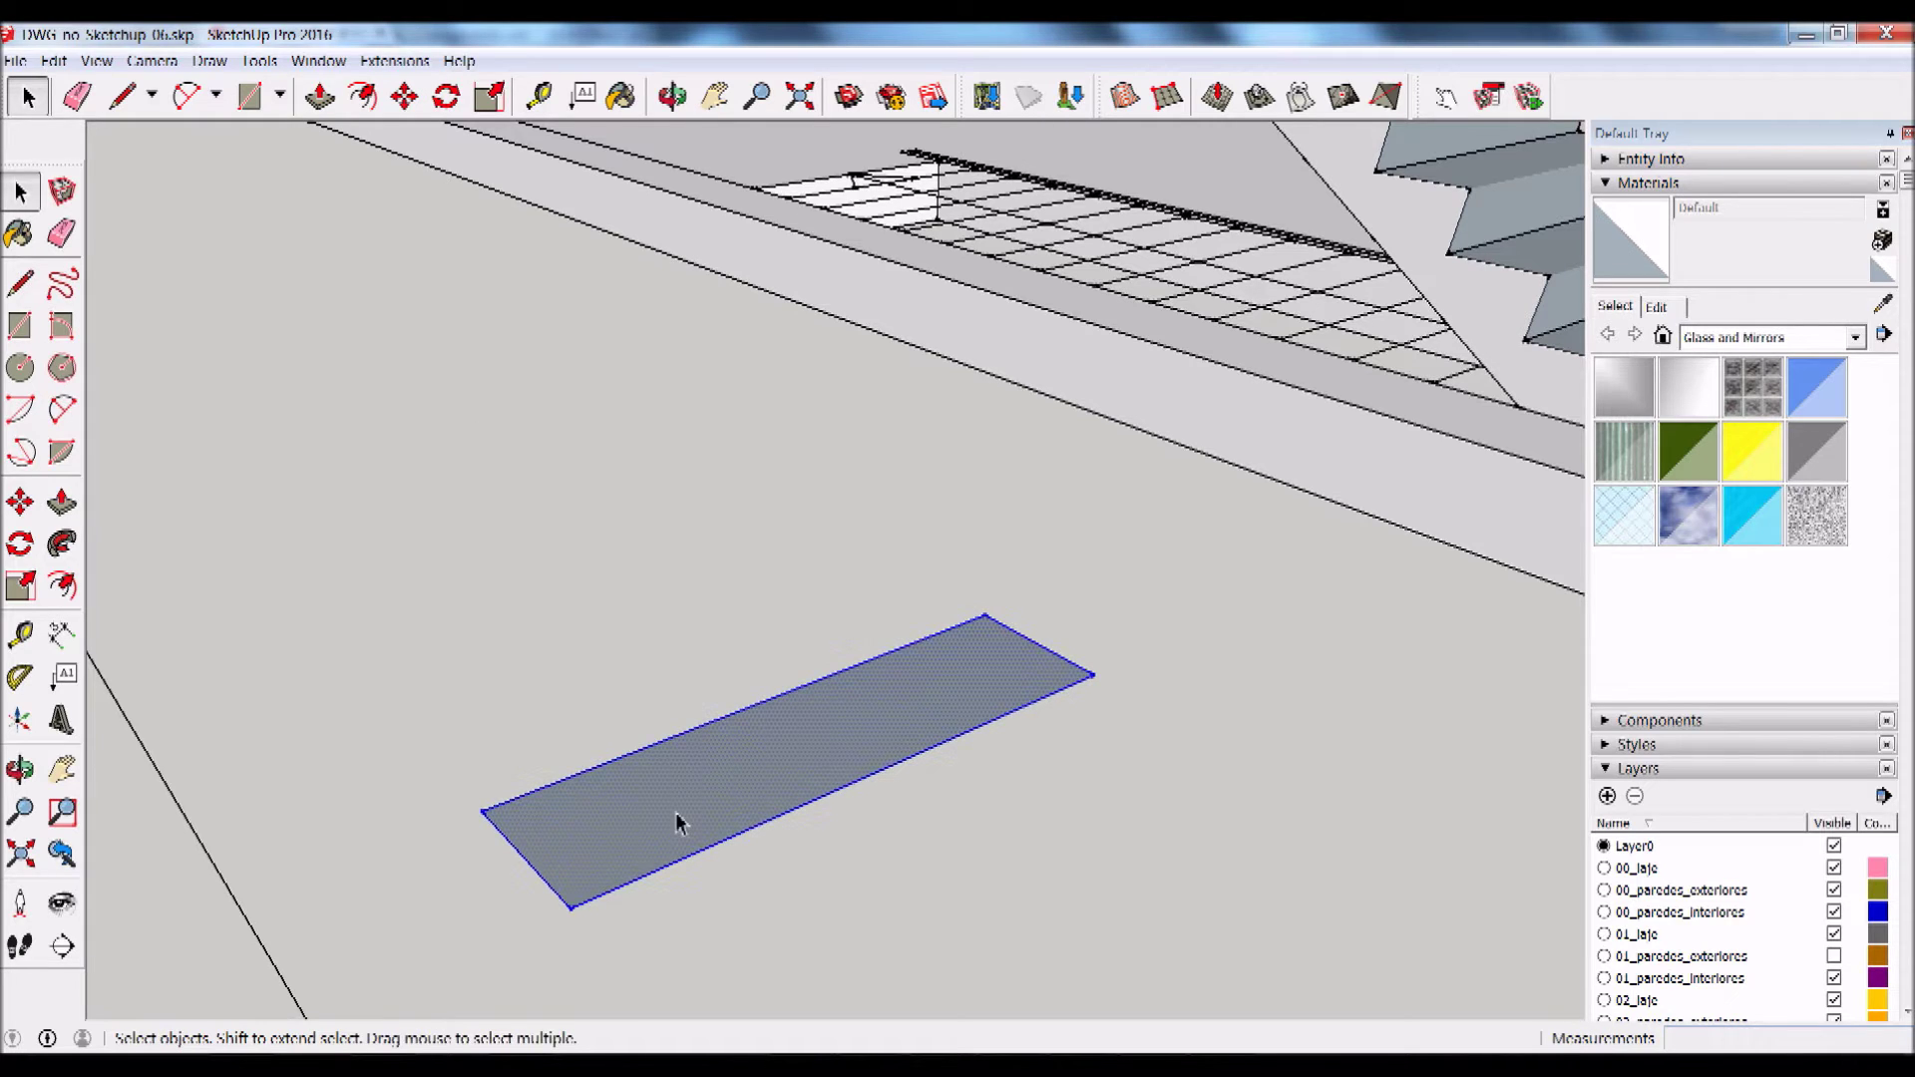
Step: Try moving the rectangle, then undo the move and clear the selection
left_click(20, 501)
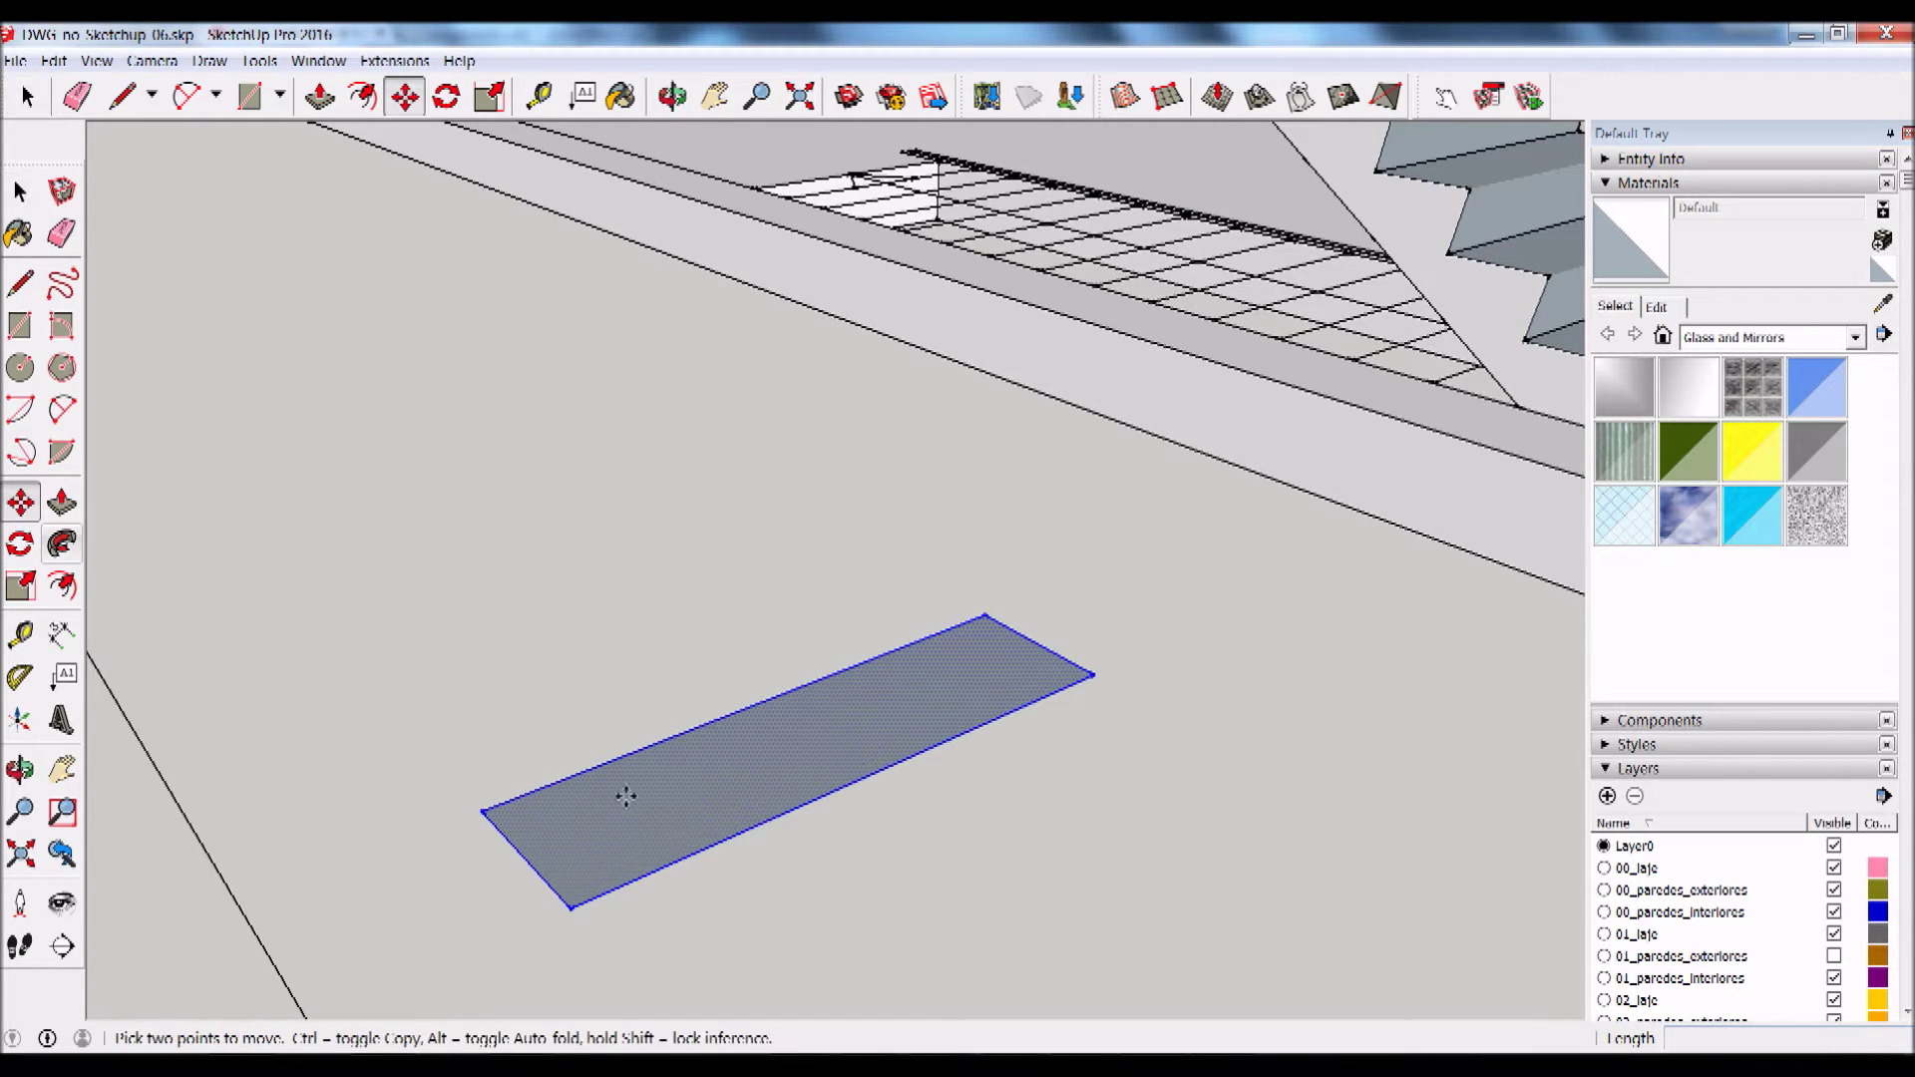
left_click(580, 915)
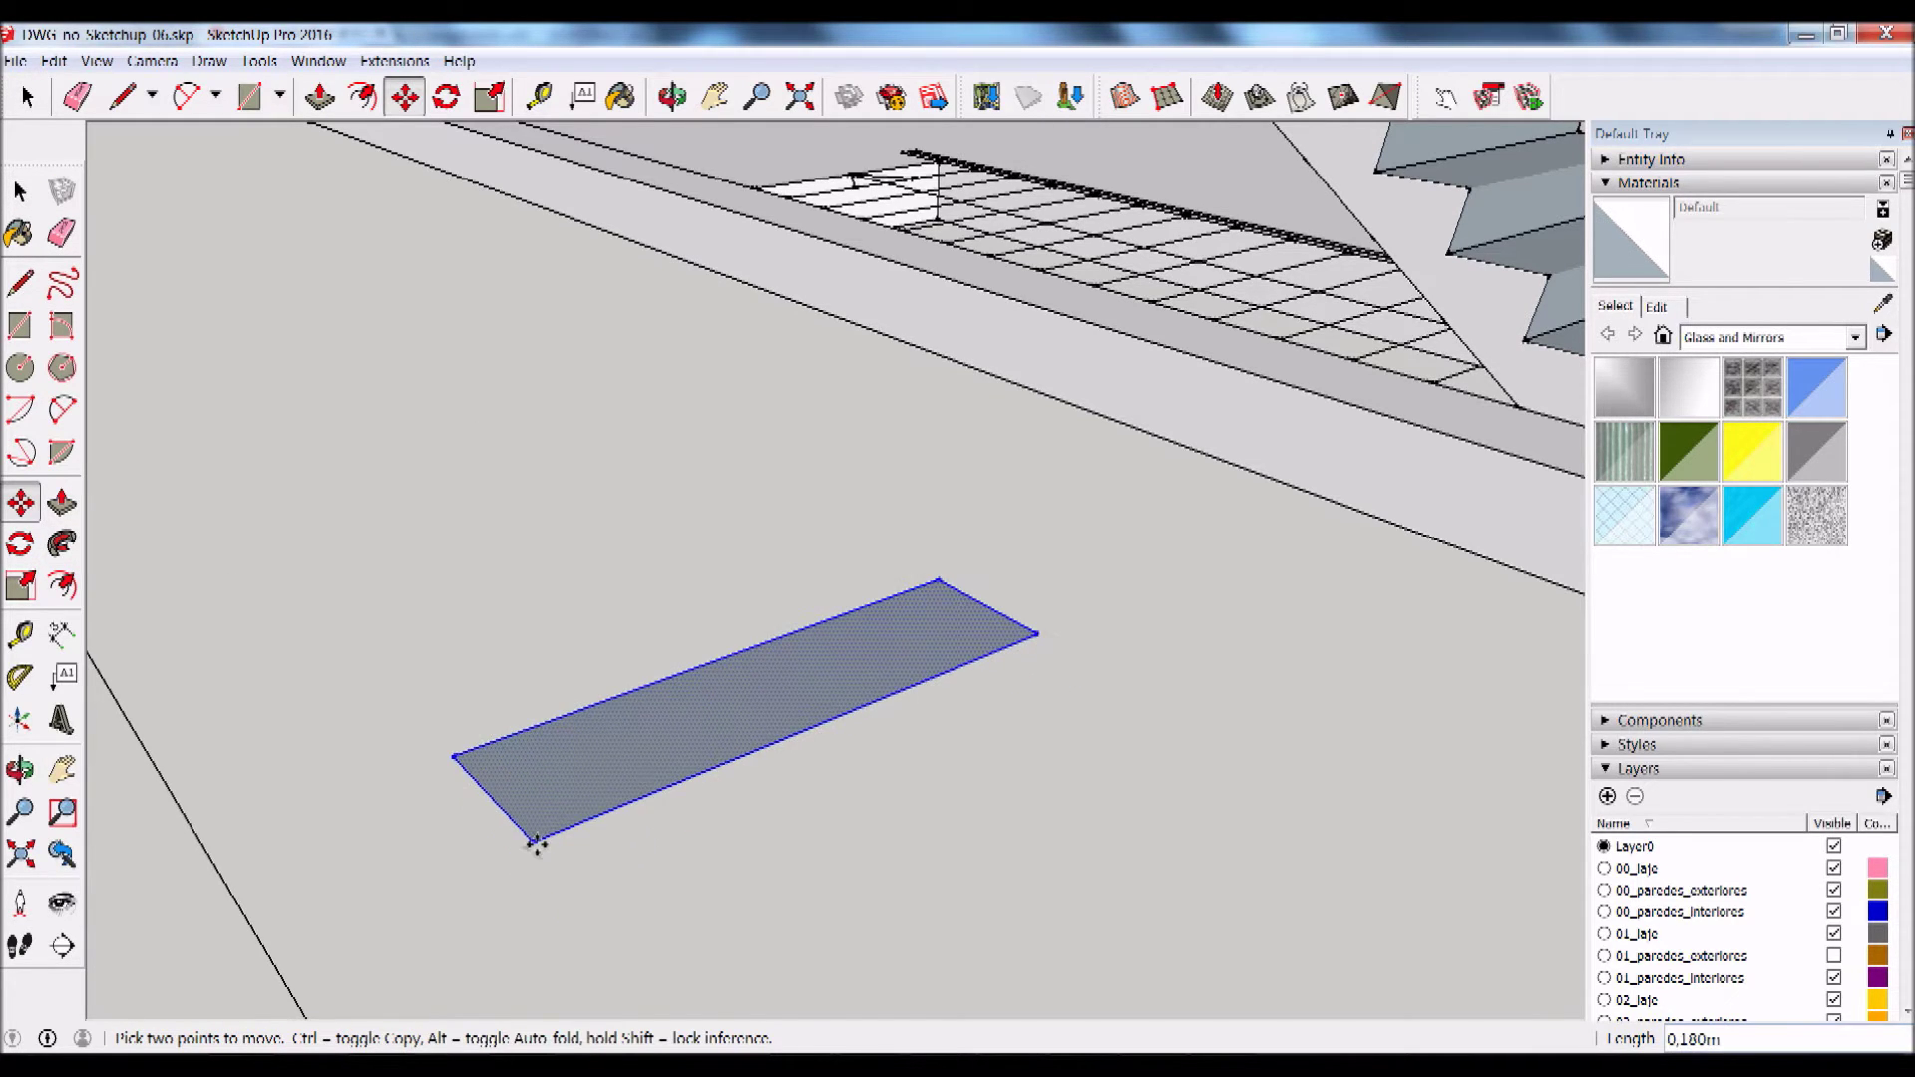
key("ctrl+z")
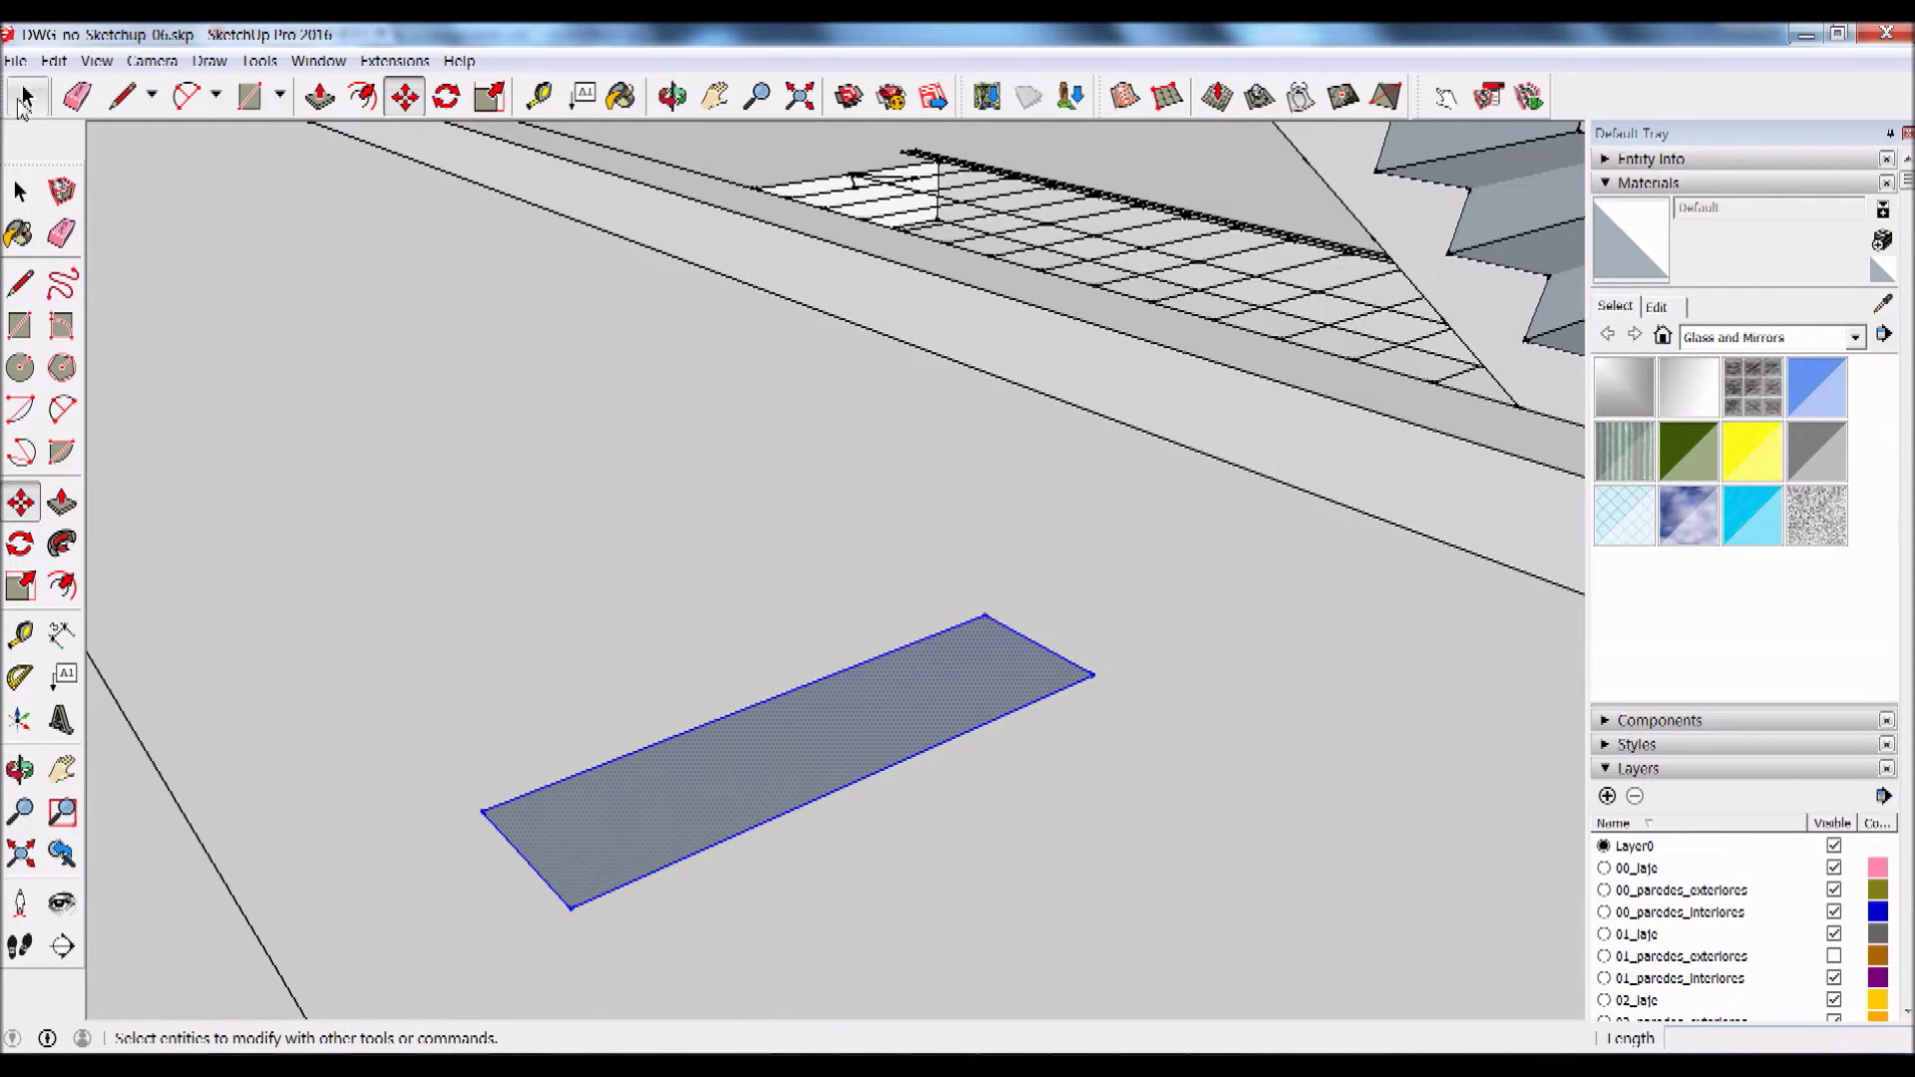
left_click(20, 191)
left_click(536, 724)
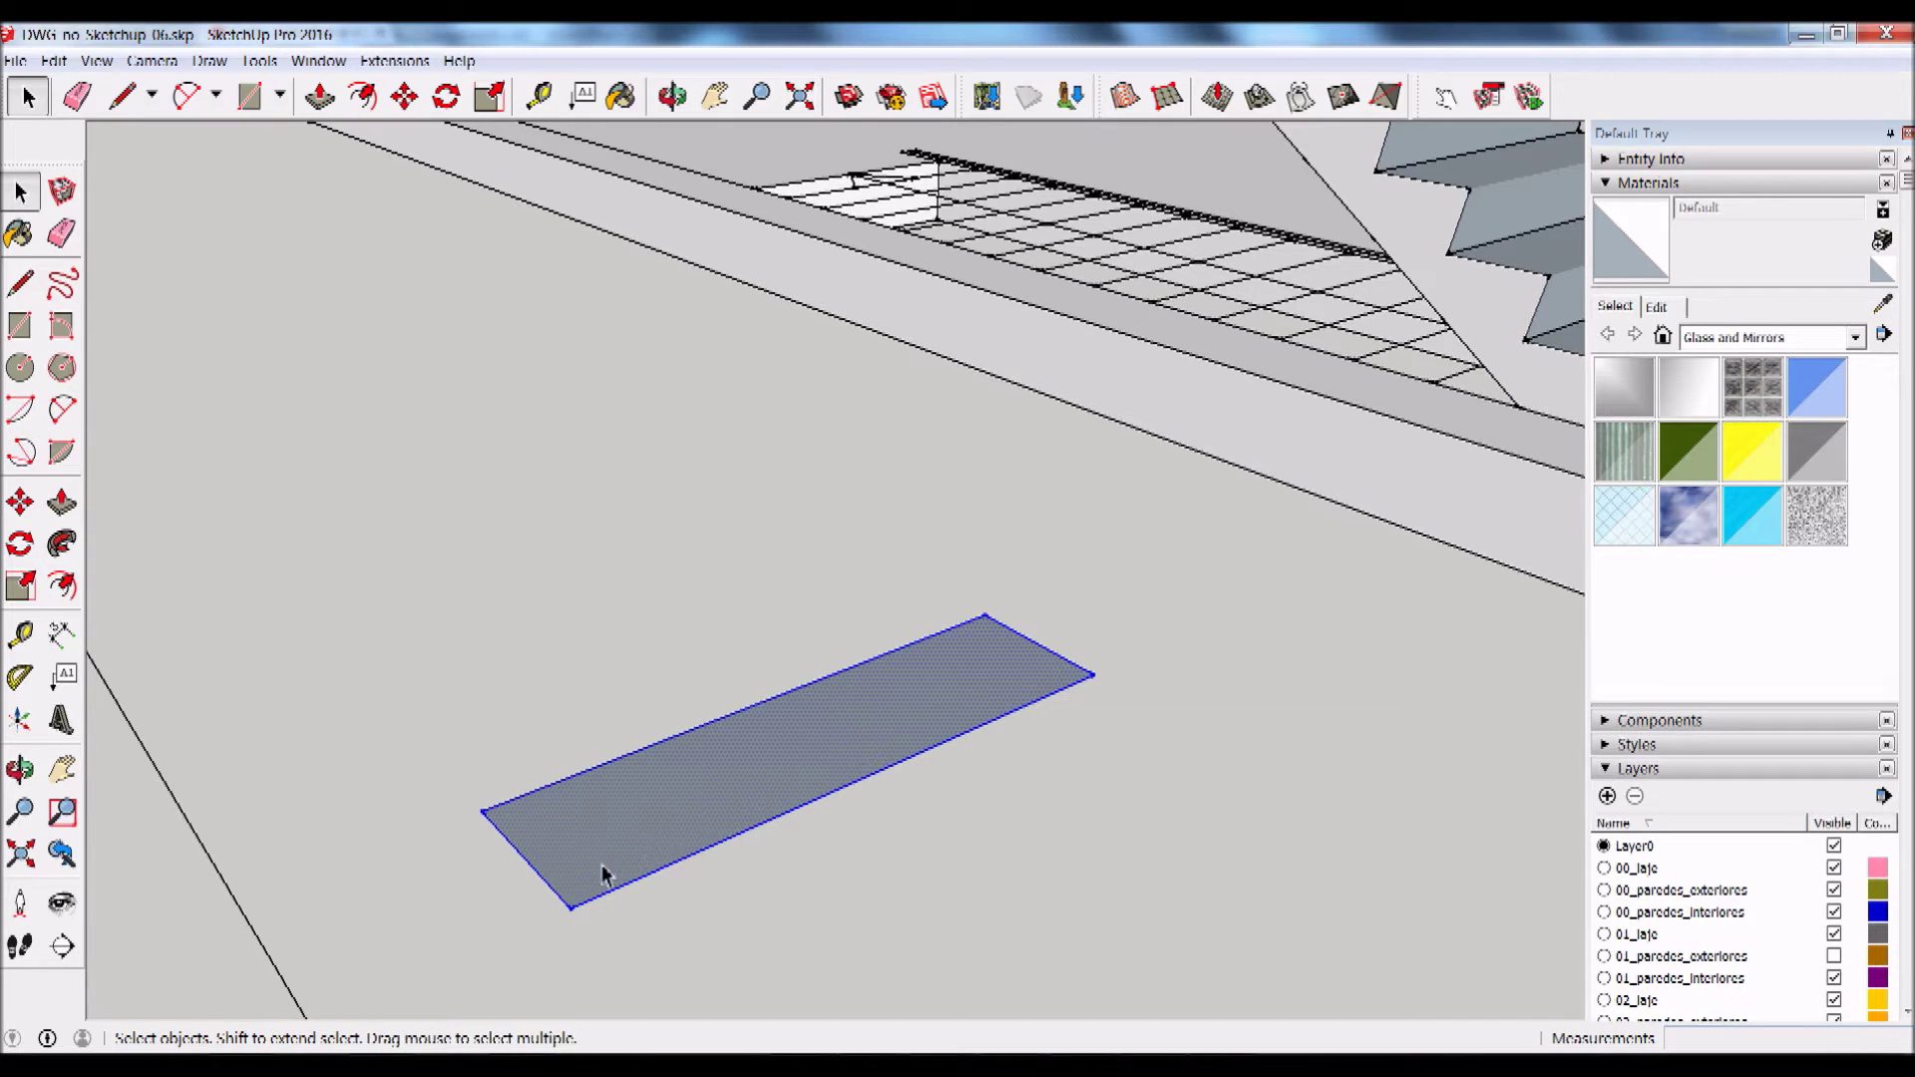
Step: Ctrl-copy the rectangle from its corner and place the copy flush against the original
left_click(18, 514)
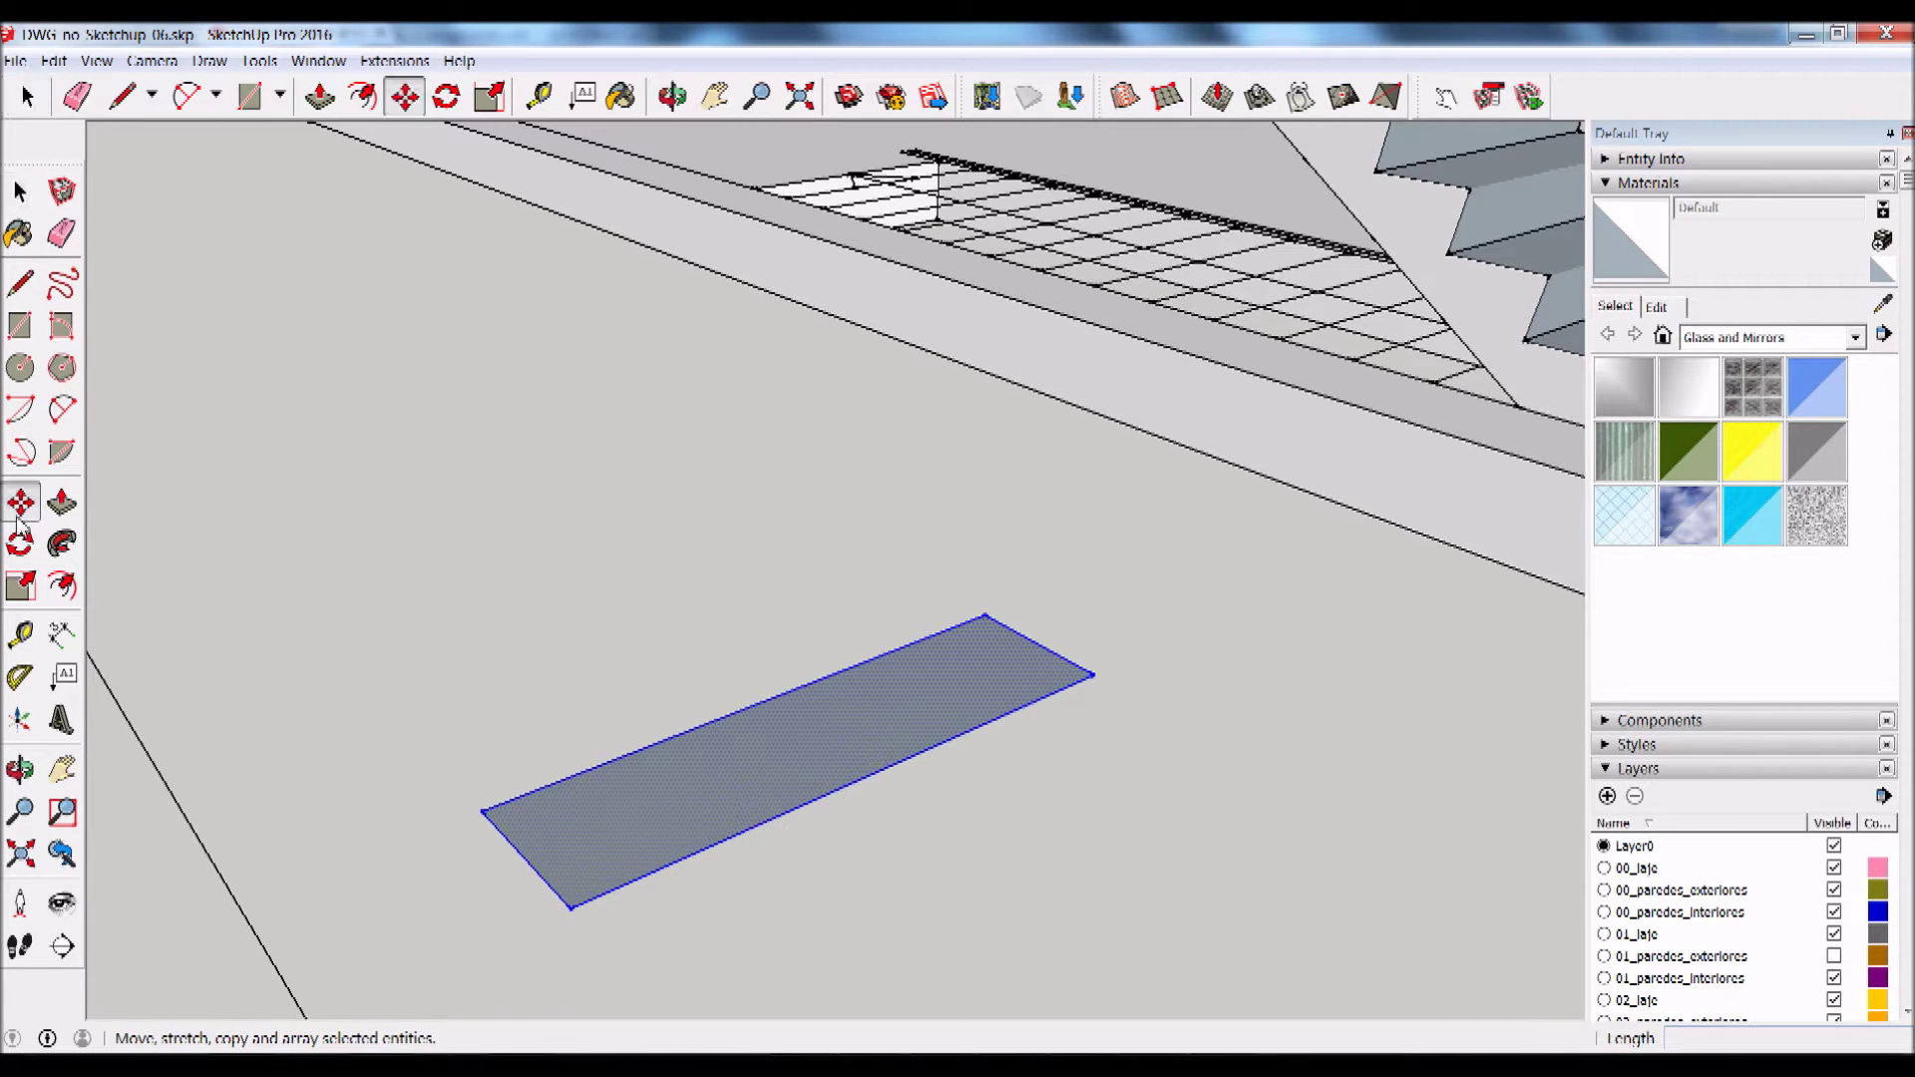
left_click(573, 909)
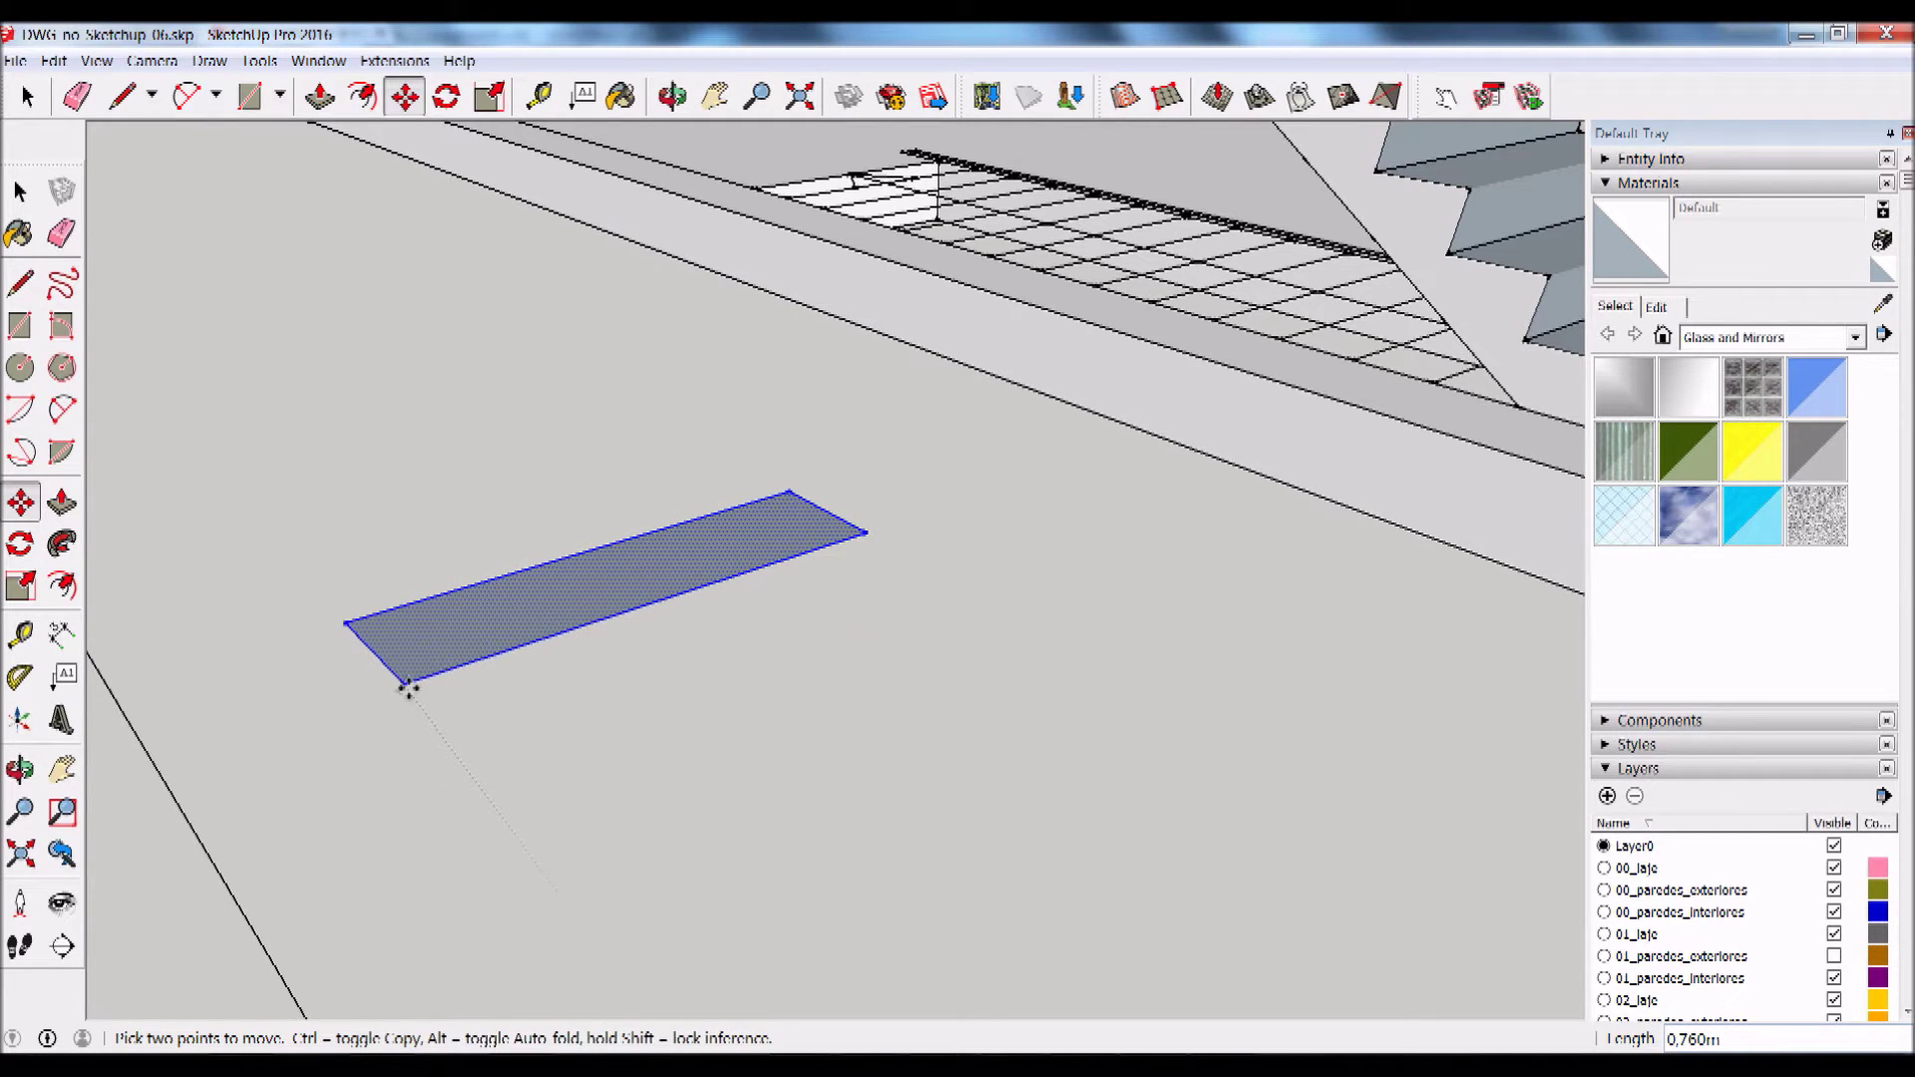
key("ctrl")
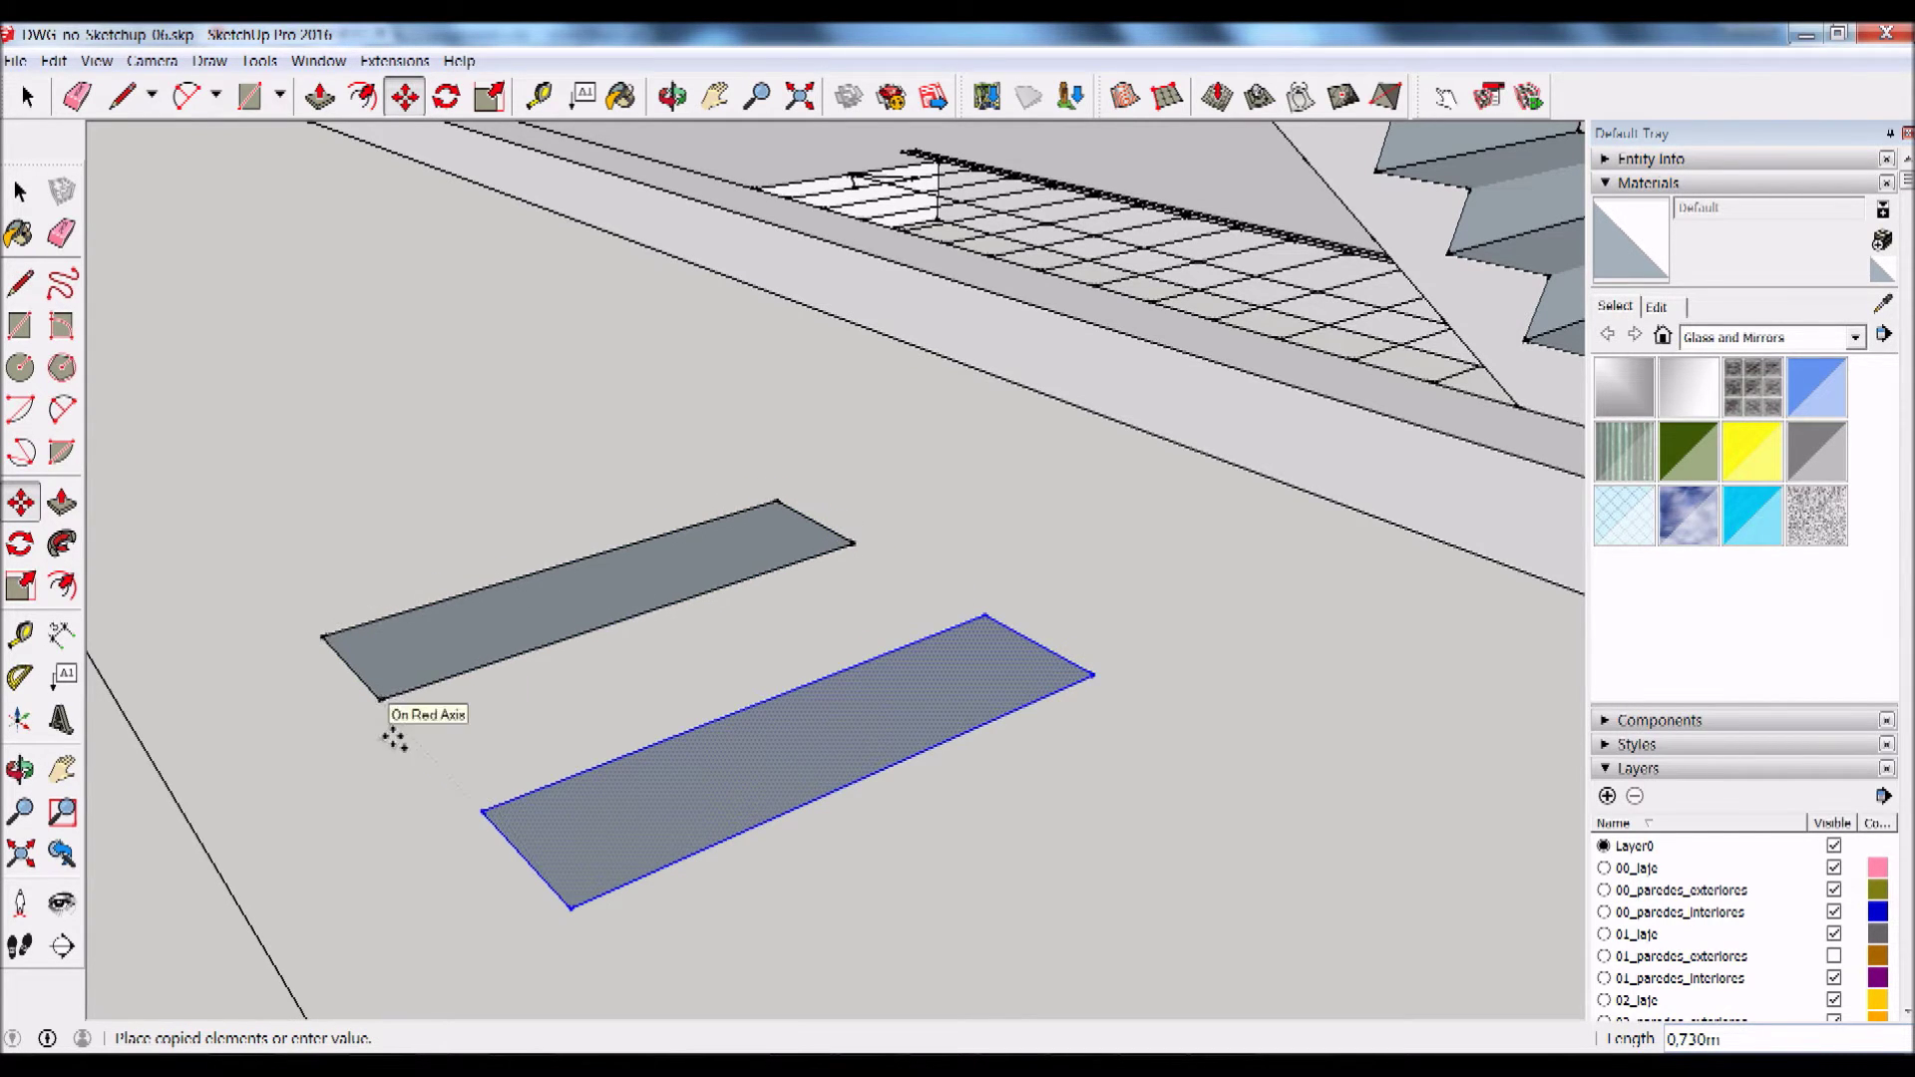
left_click(483, 815)
Step: Check the rectangle selection, then orbit and zoom for a better view of both strips
left_click(20, 189)
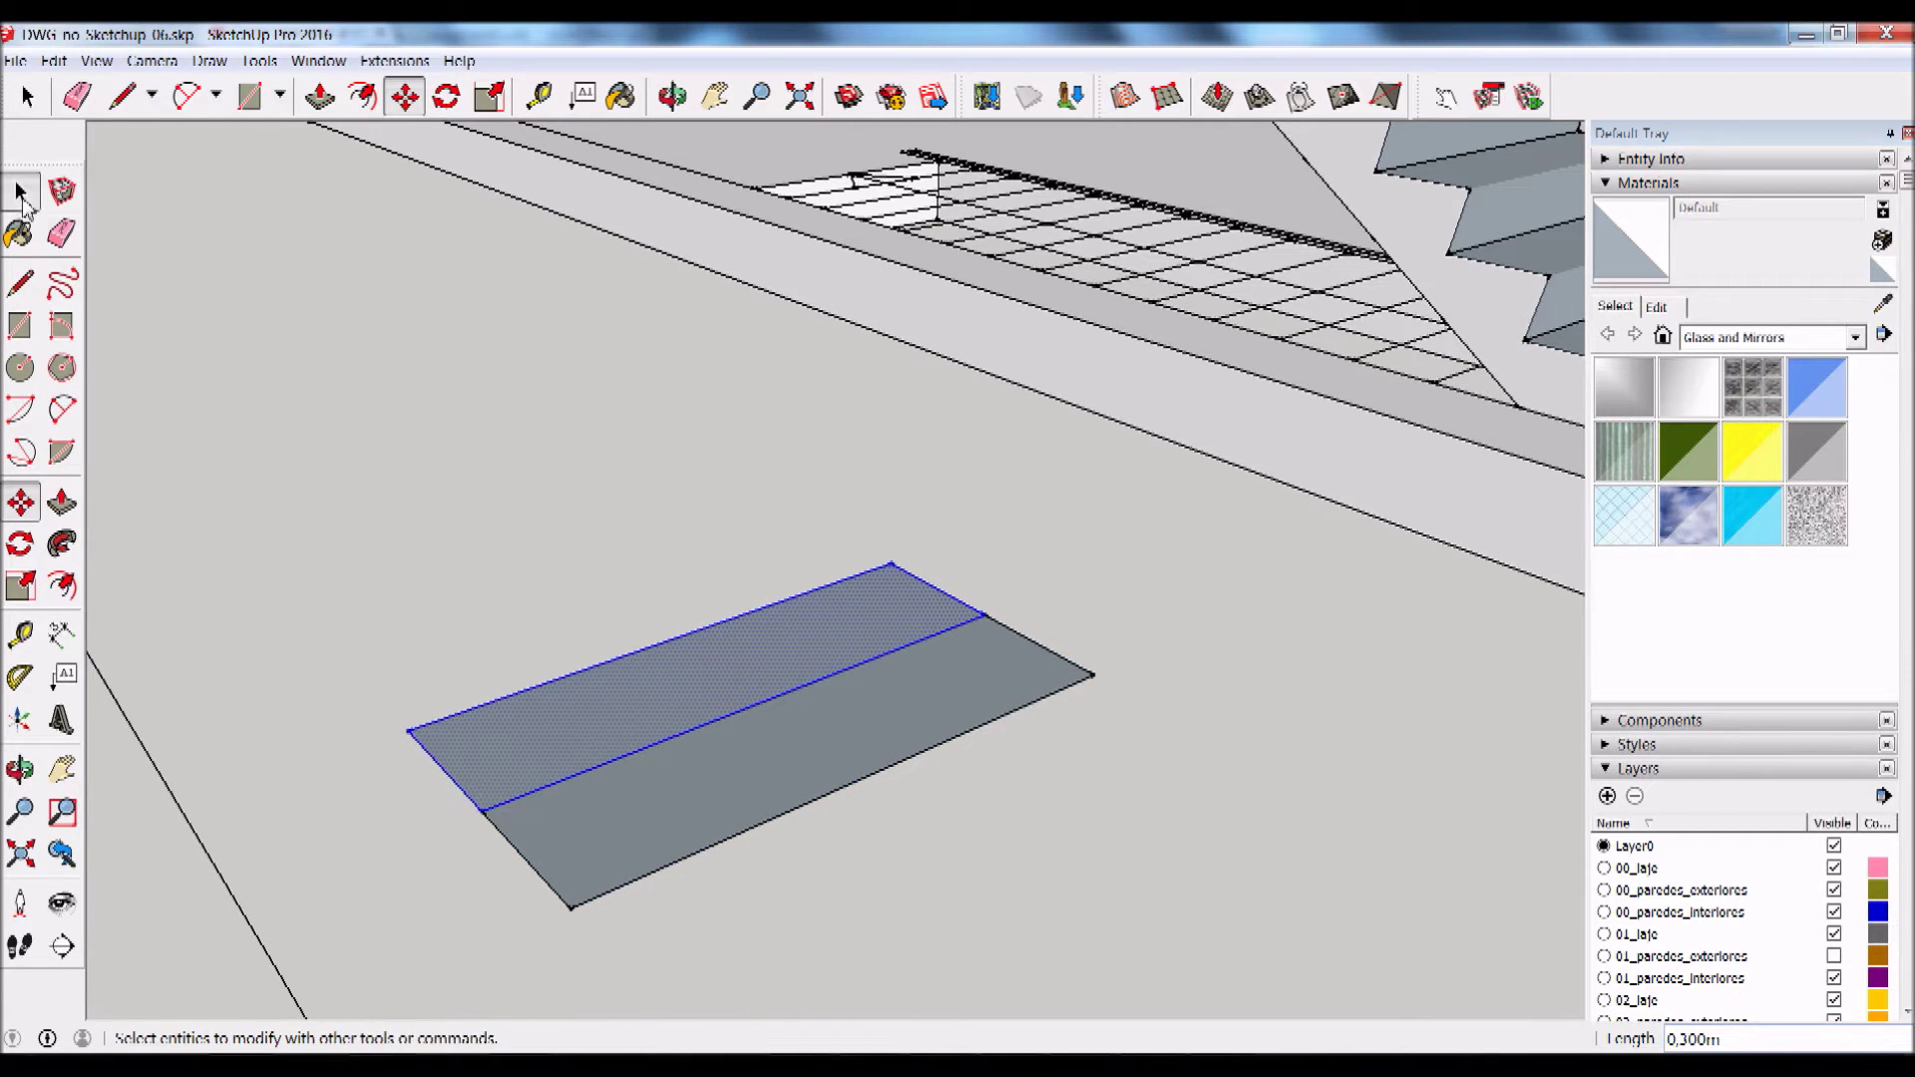
triple_click(698, 703)
left_click(1081, 795)
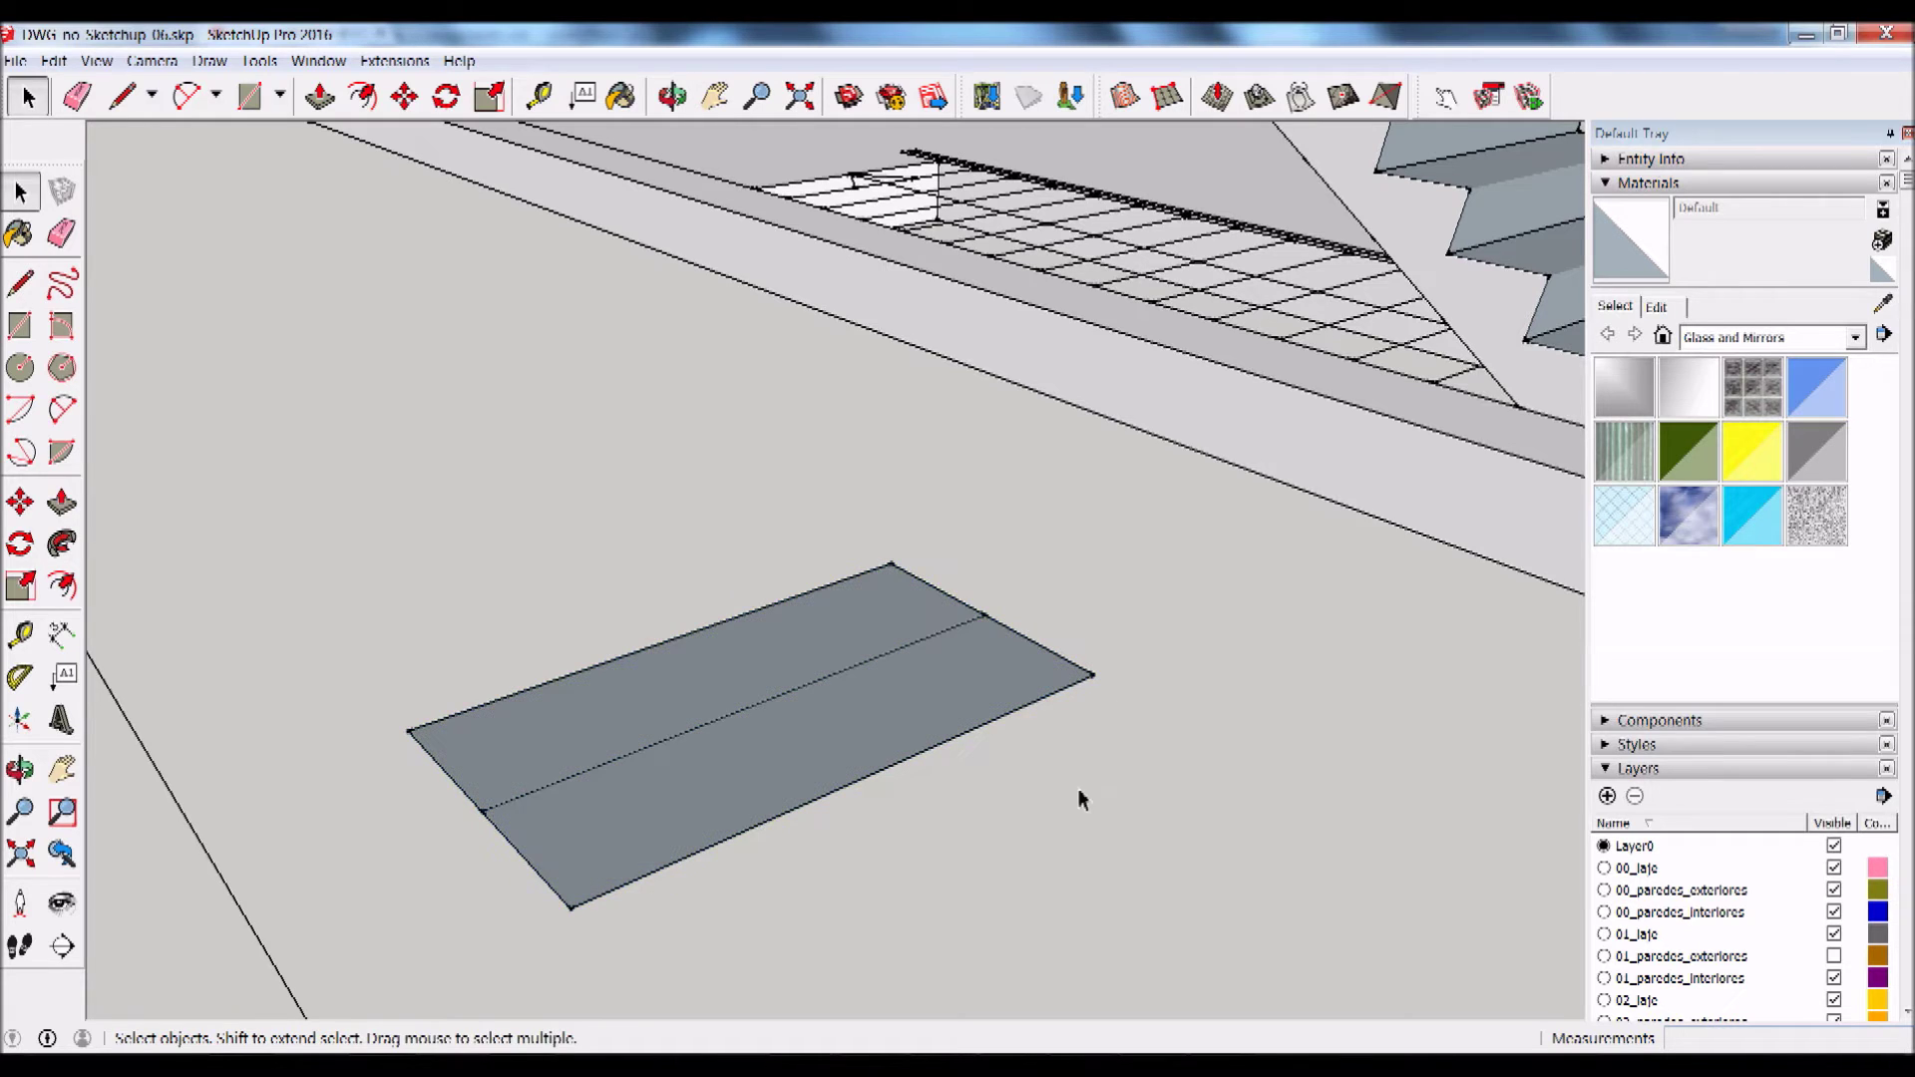
middle_click_drag(786, 684, 798, 718)
scroll(799, 718, "up", 2)
middle_click_drag(1067, 813, 983, 812)
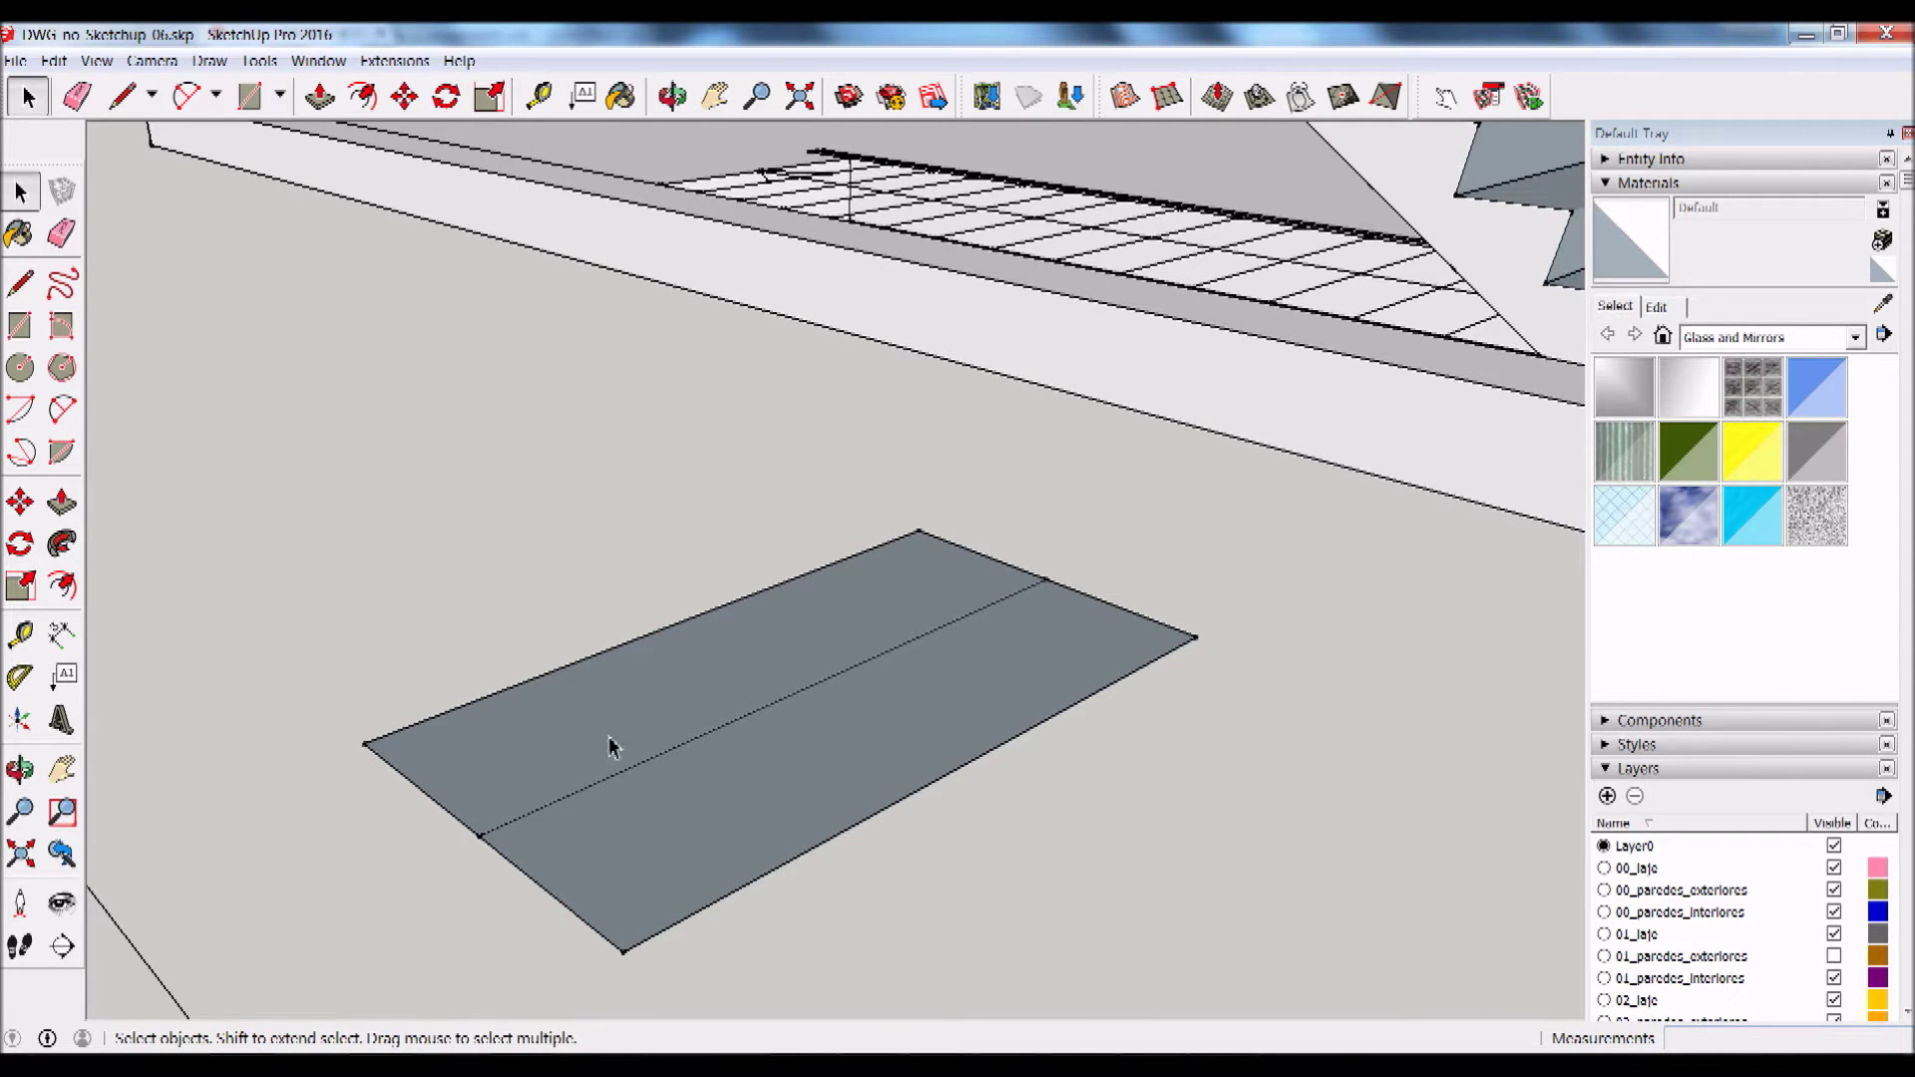
left_click(61, 502)
Step: Push/pull the back strip up 18 cm, then raise the front strip to match
left_click_drag(539, 757, 533, 627)
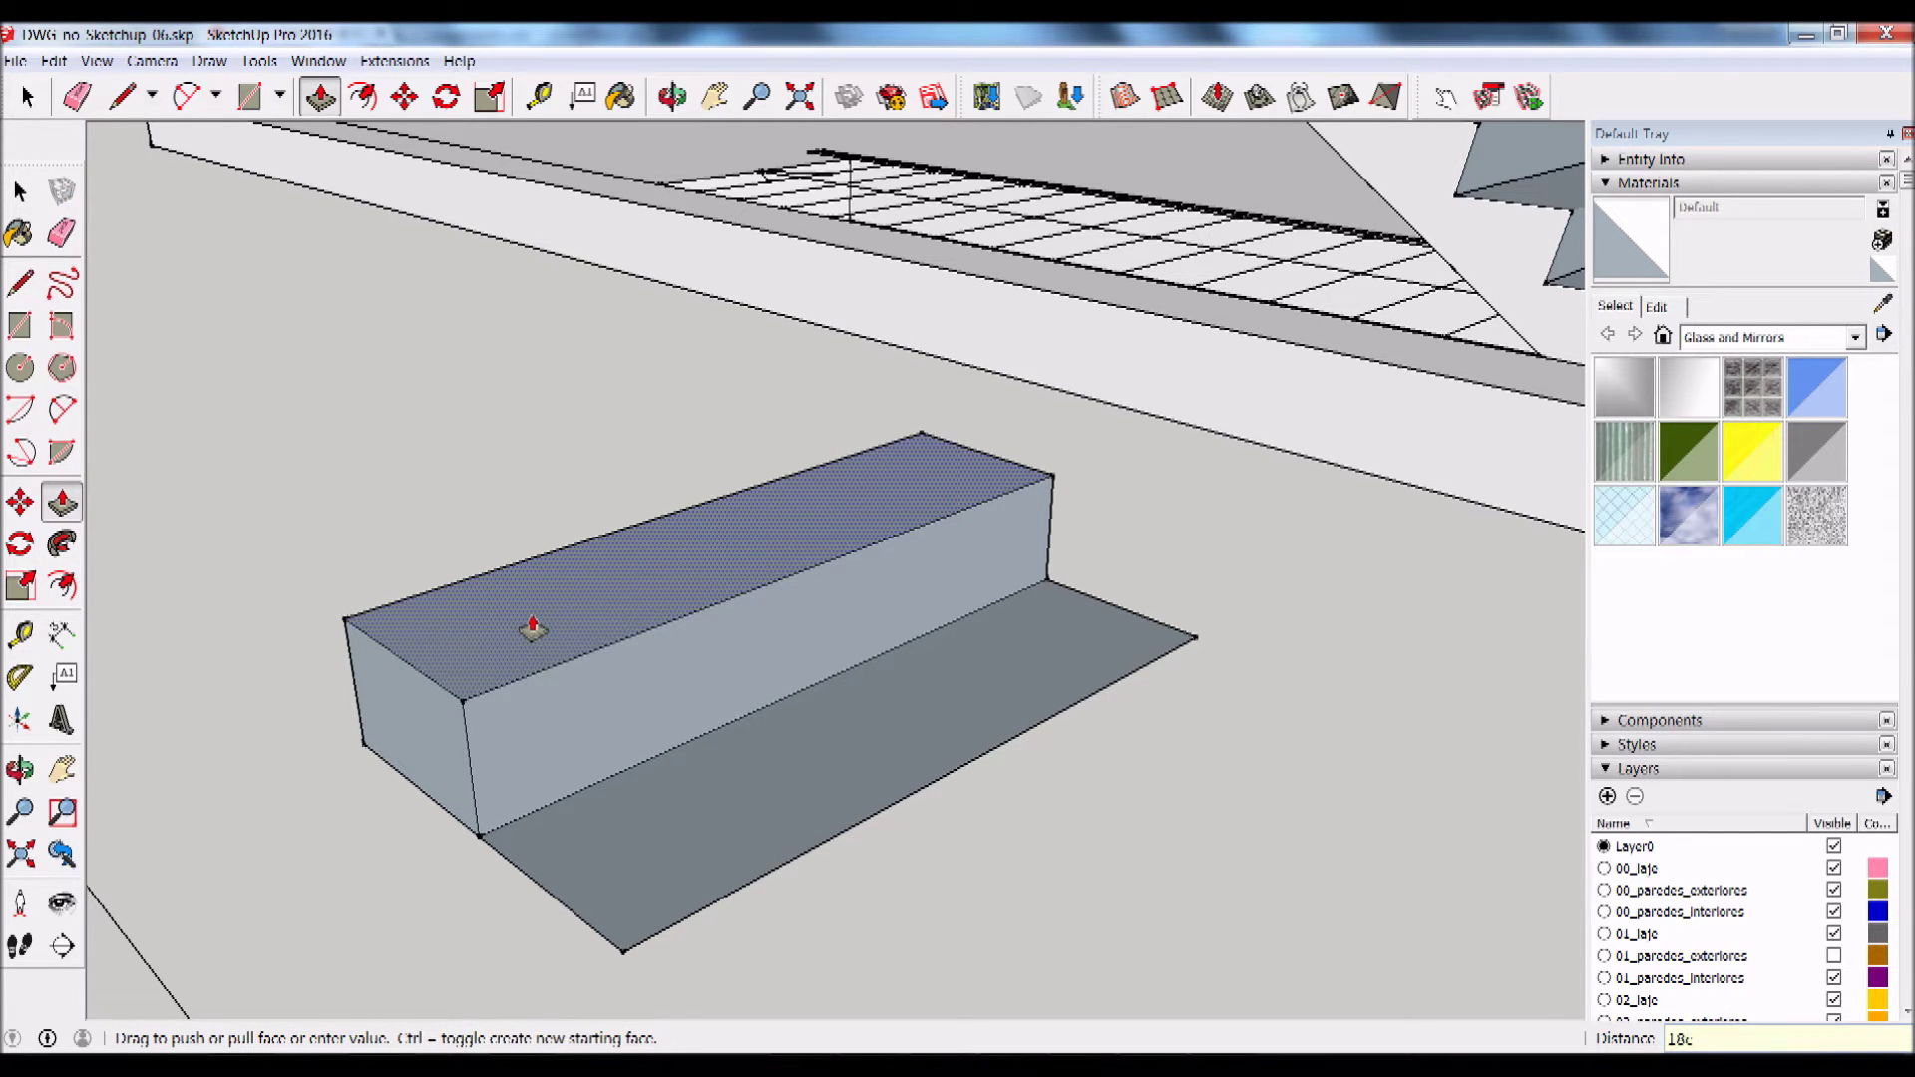
key("Return")
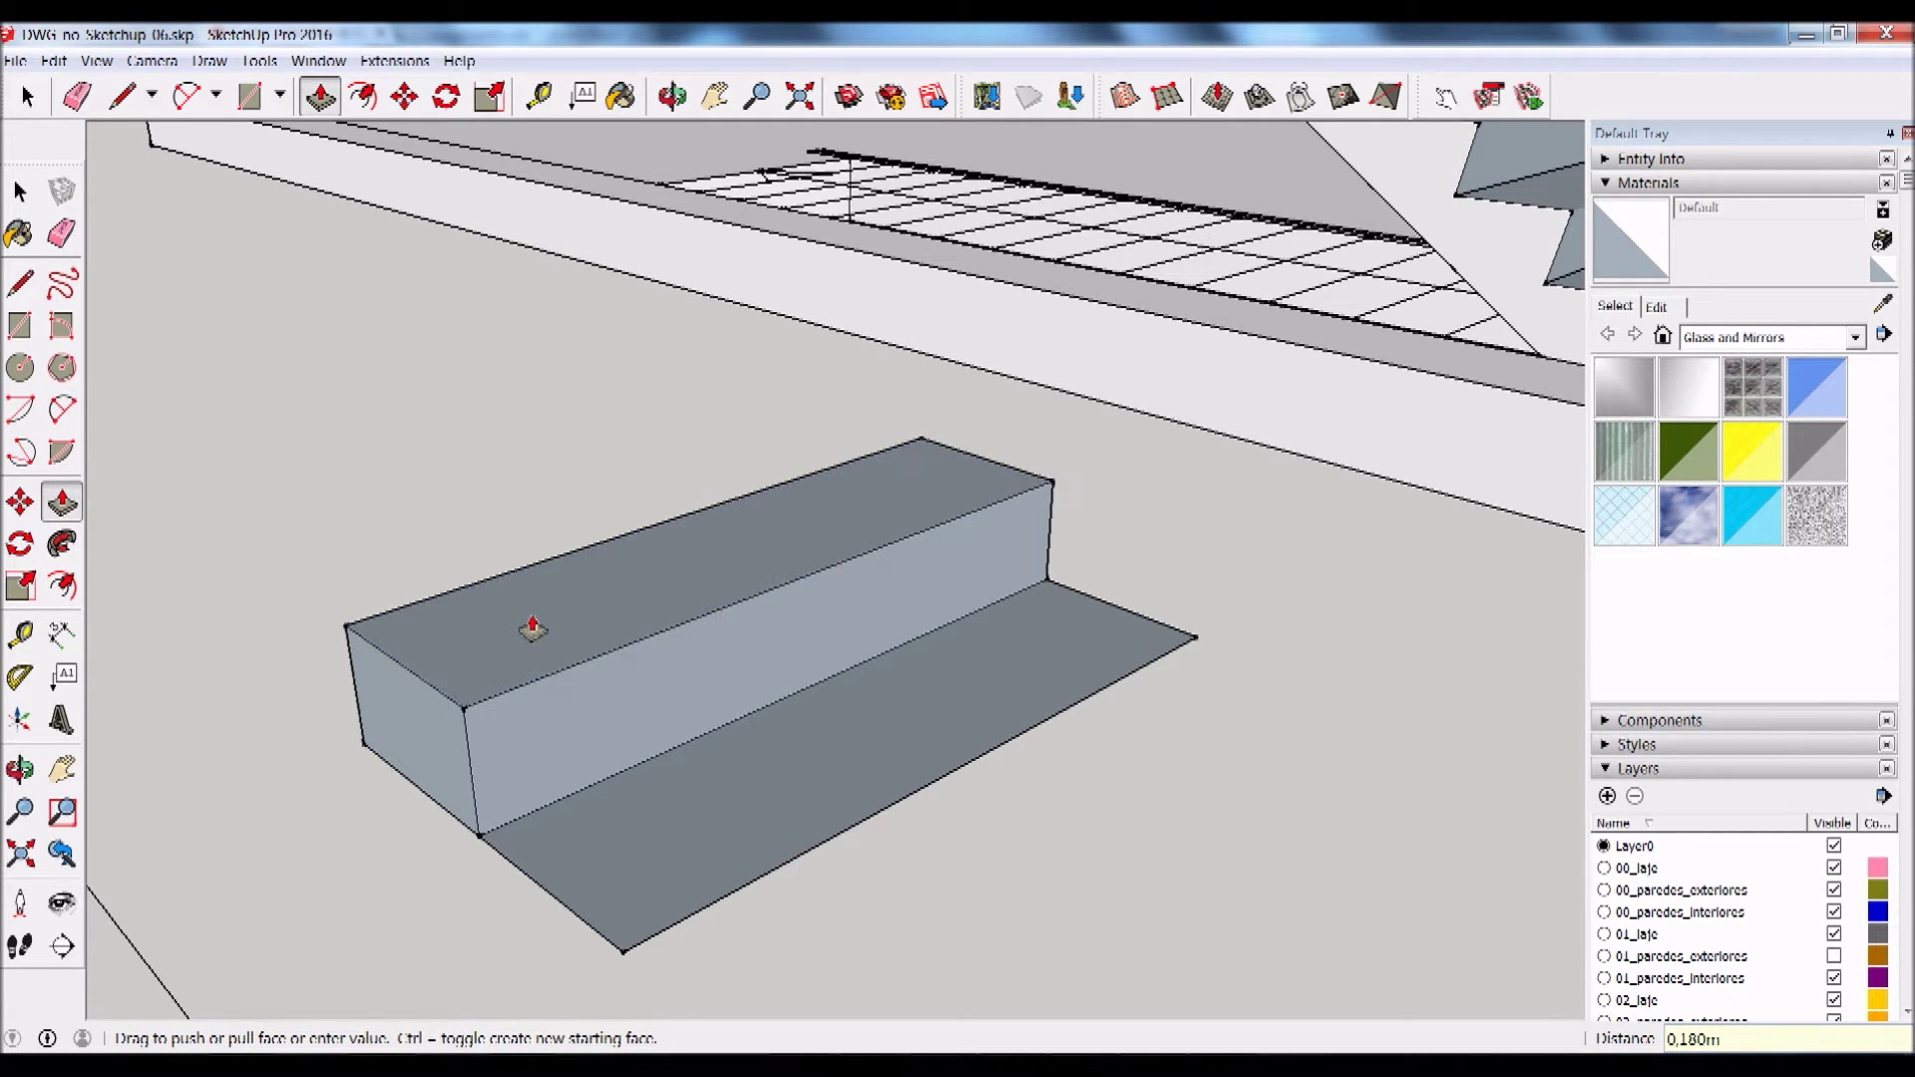
middle_click_drag(480, 701, 598, 671)
left_click_drag(651, 830, 445, 697)
mouse_move(445, 697)
middle_mouse_down()
mouse_move(883, 604)
mouse_move(804, 662)
mouse_move(876, 696)
mouse_move(505, 589)
middle_mouse_up()
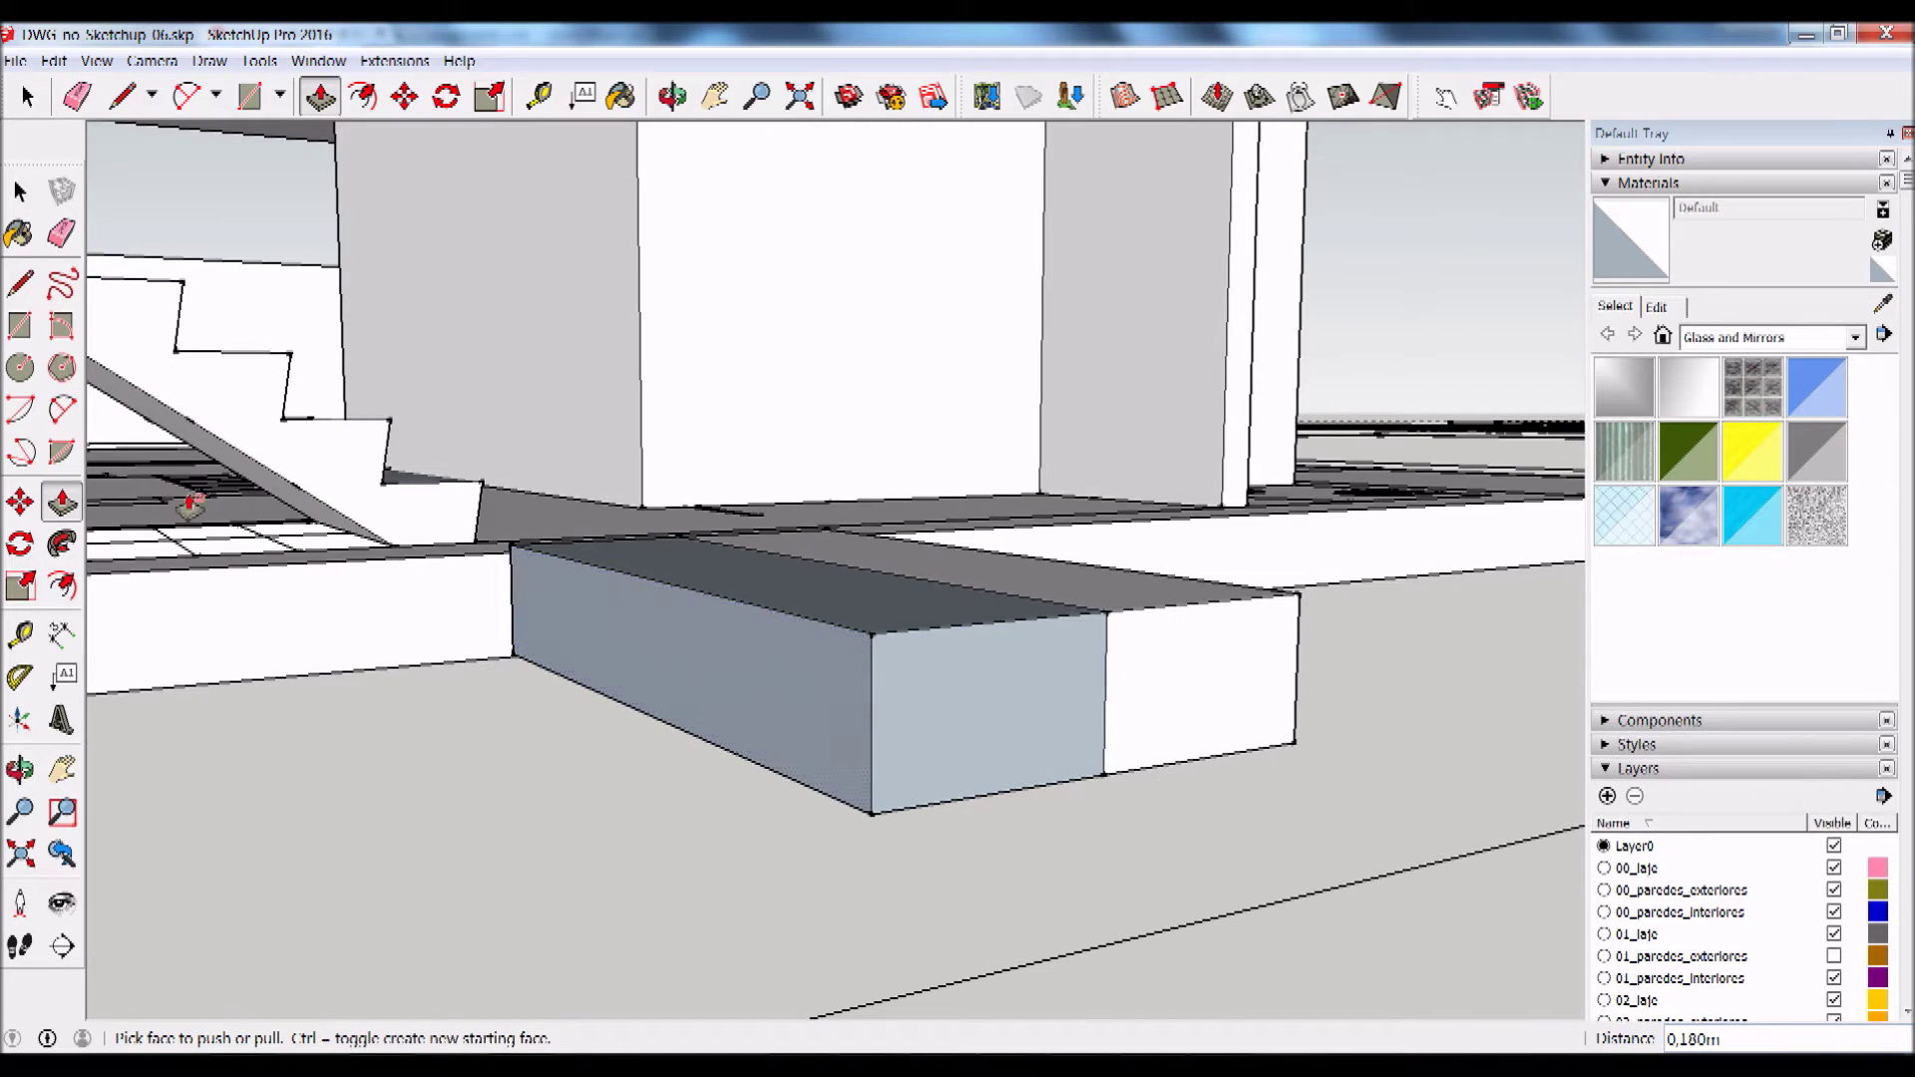
left_click(20, 191)
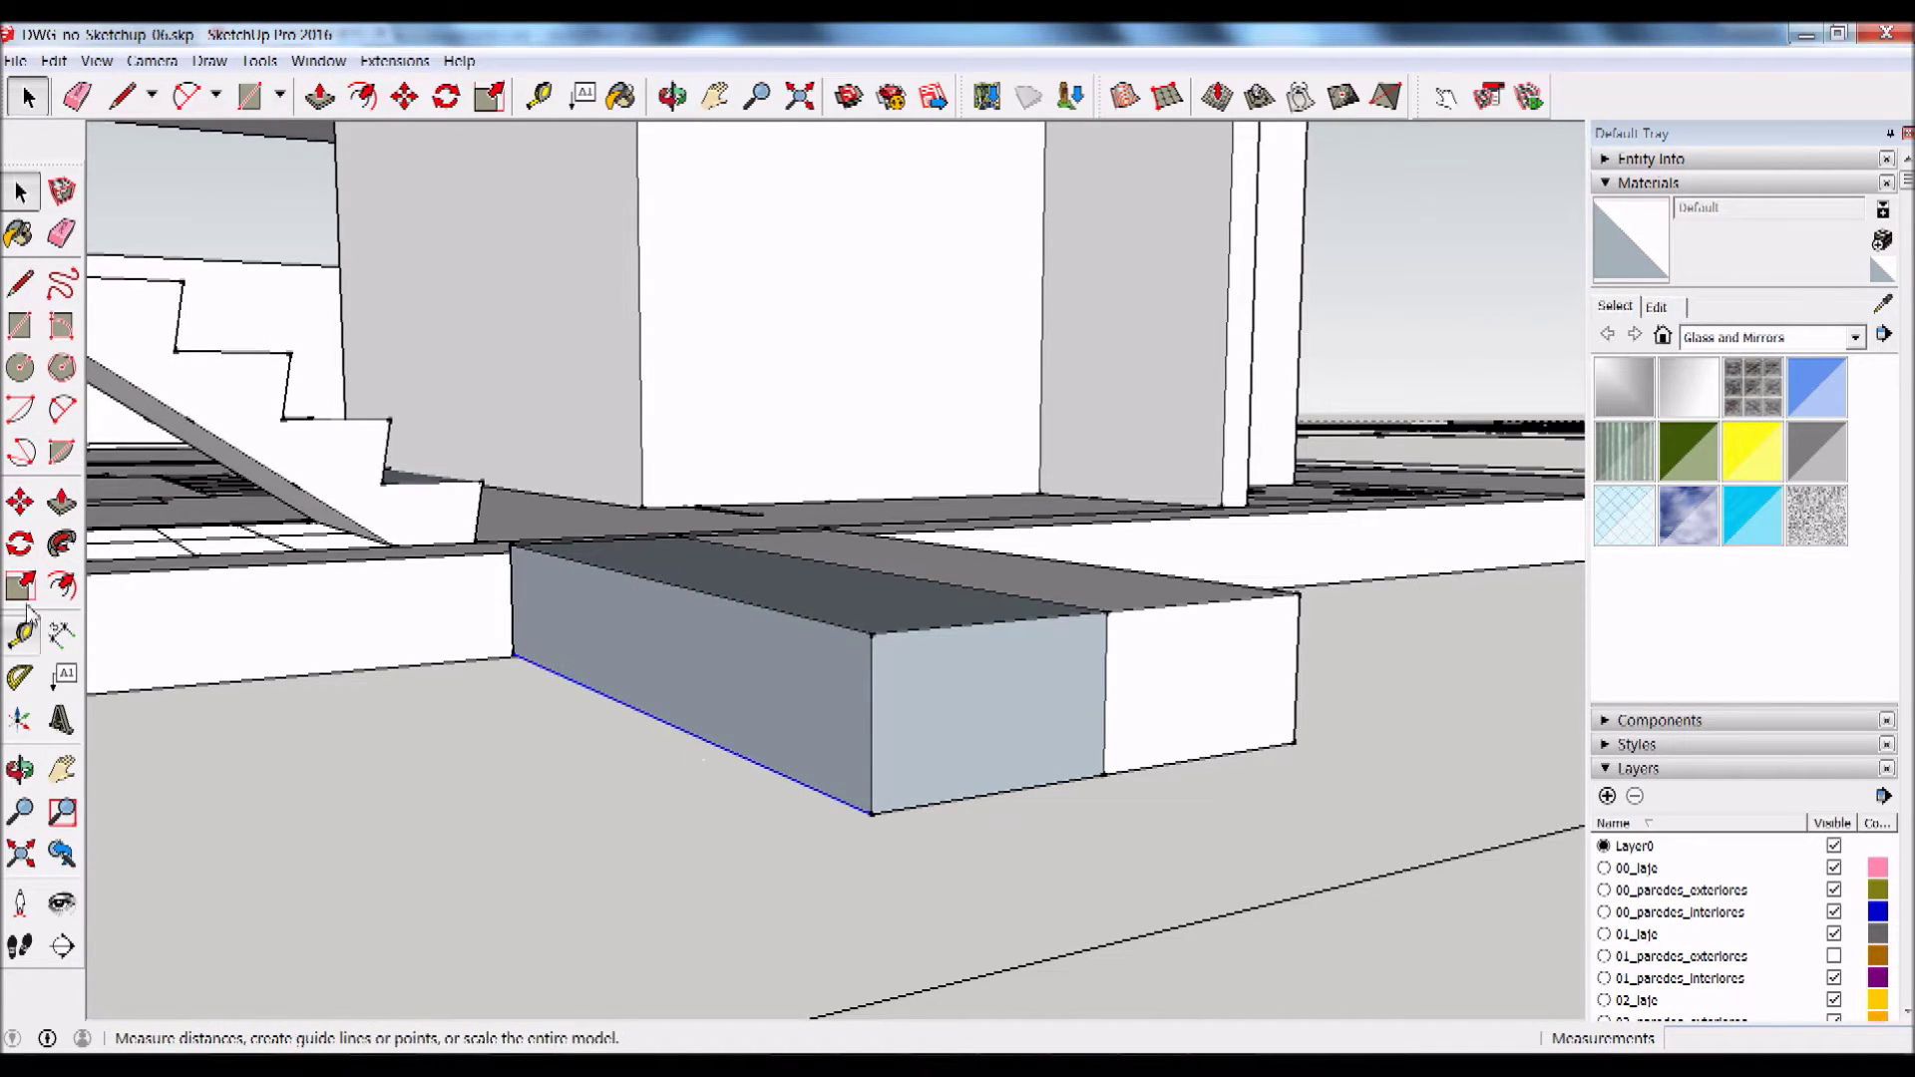
Step: Lift the block's bottom front edge 18 cm to slope its underside
left_click(20, 501)
left_click(871, 812)
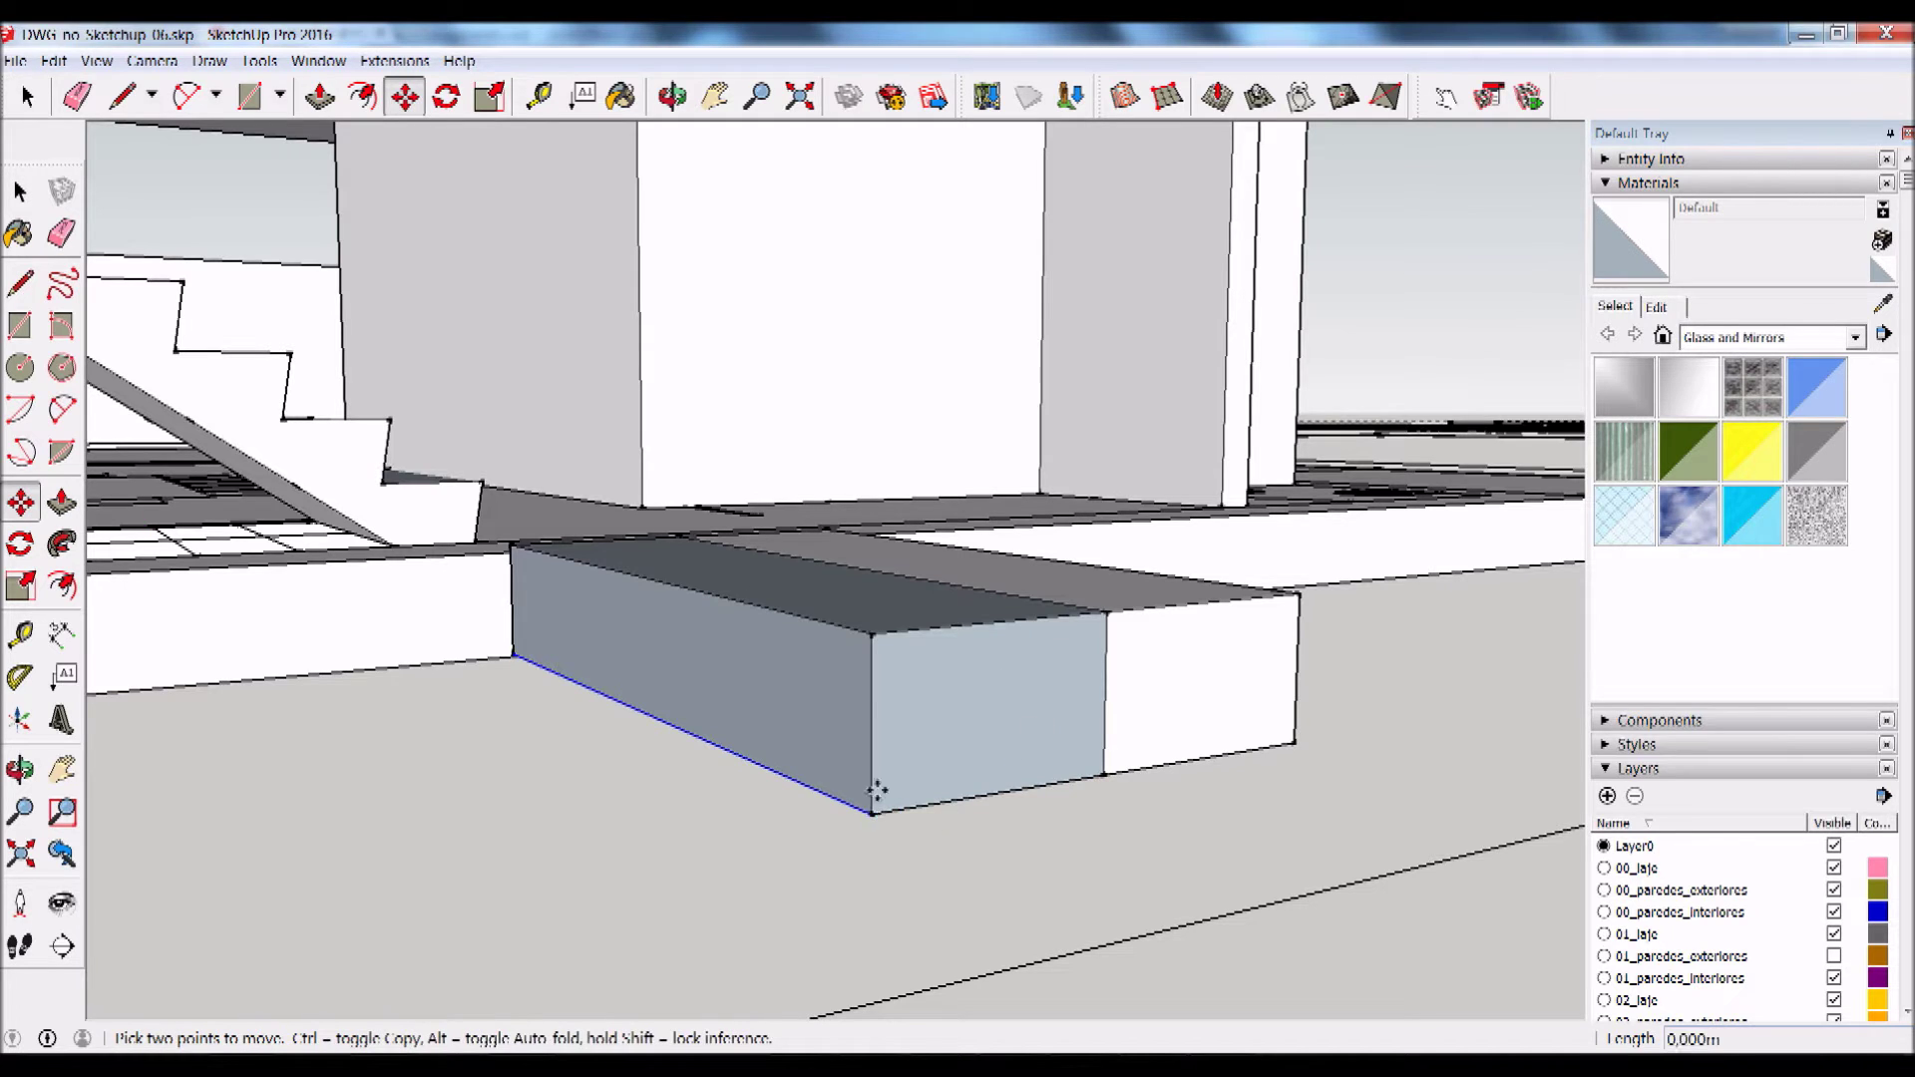
left_click(870, 635)
mouse_move(727, 649)
middle_mouse_down()
mouse_move(906, 568)
mouse_move(935, 629)
mouse_move(808, 673)
mouse_move(337, 436)
middle_mouse_up()
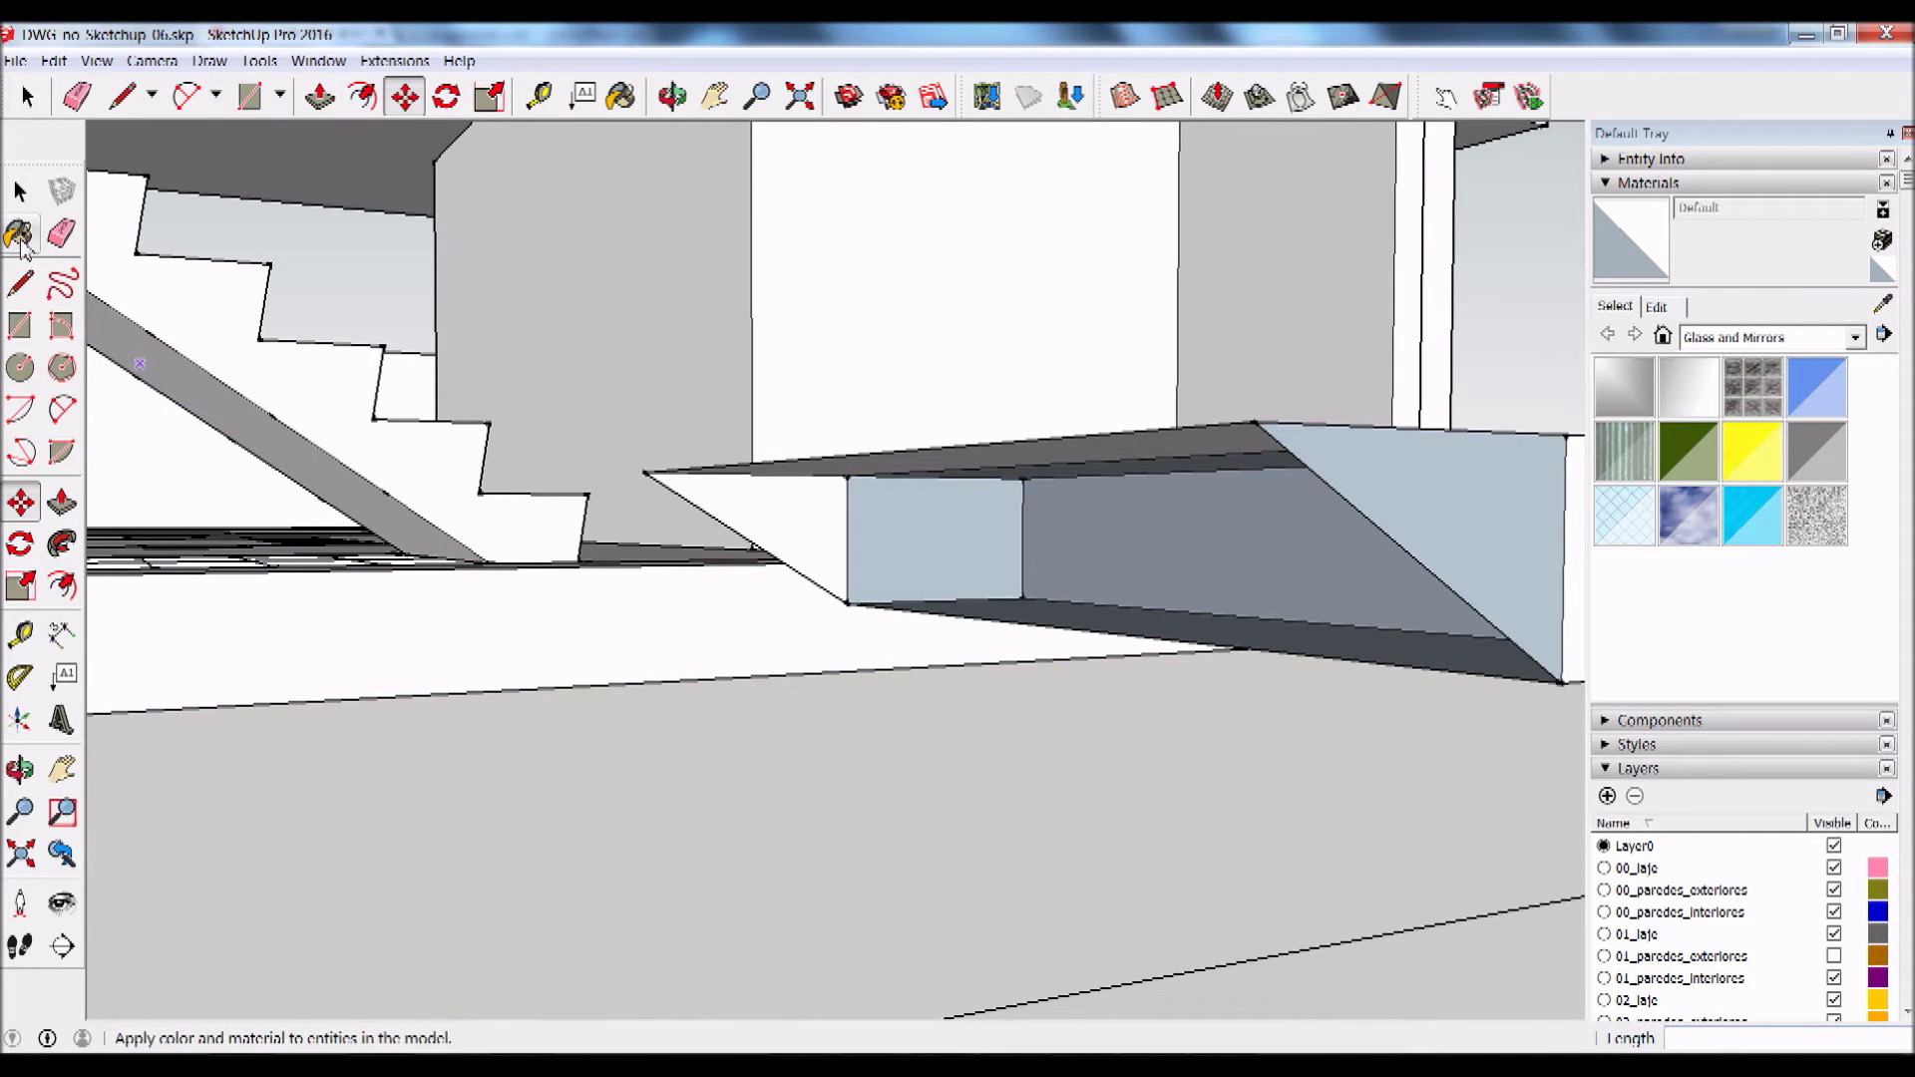
Step: Draw a line across the block to close its face, then orbit in to find stray edges
left_click(20, 283)
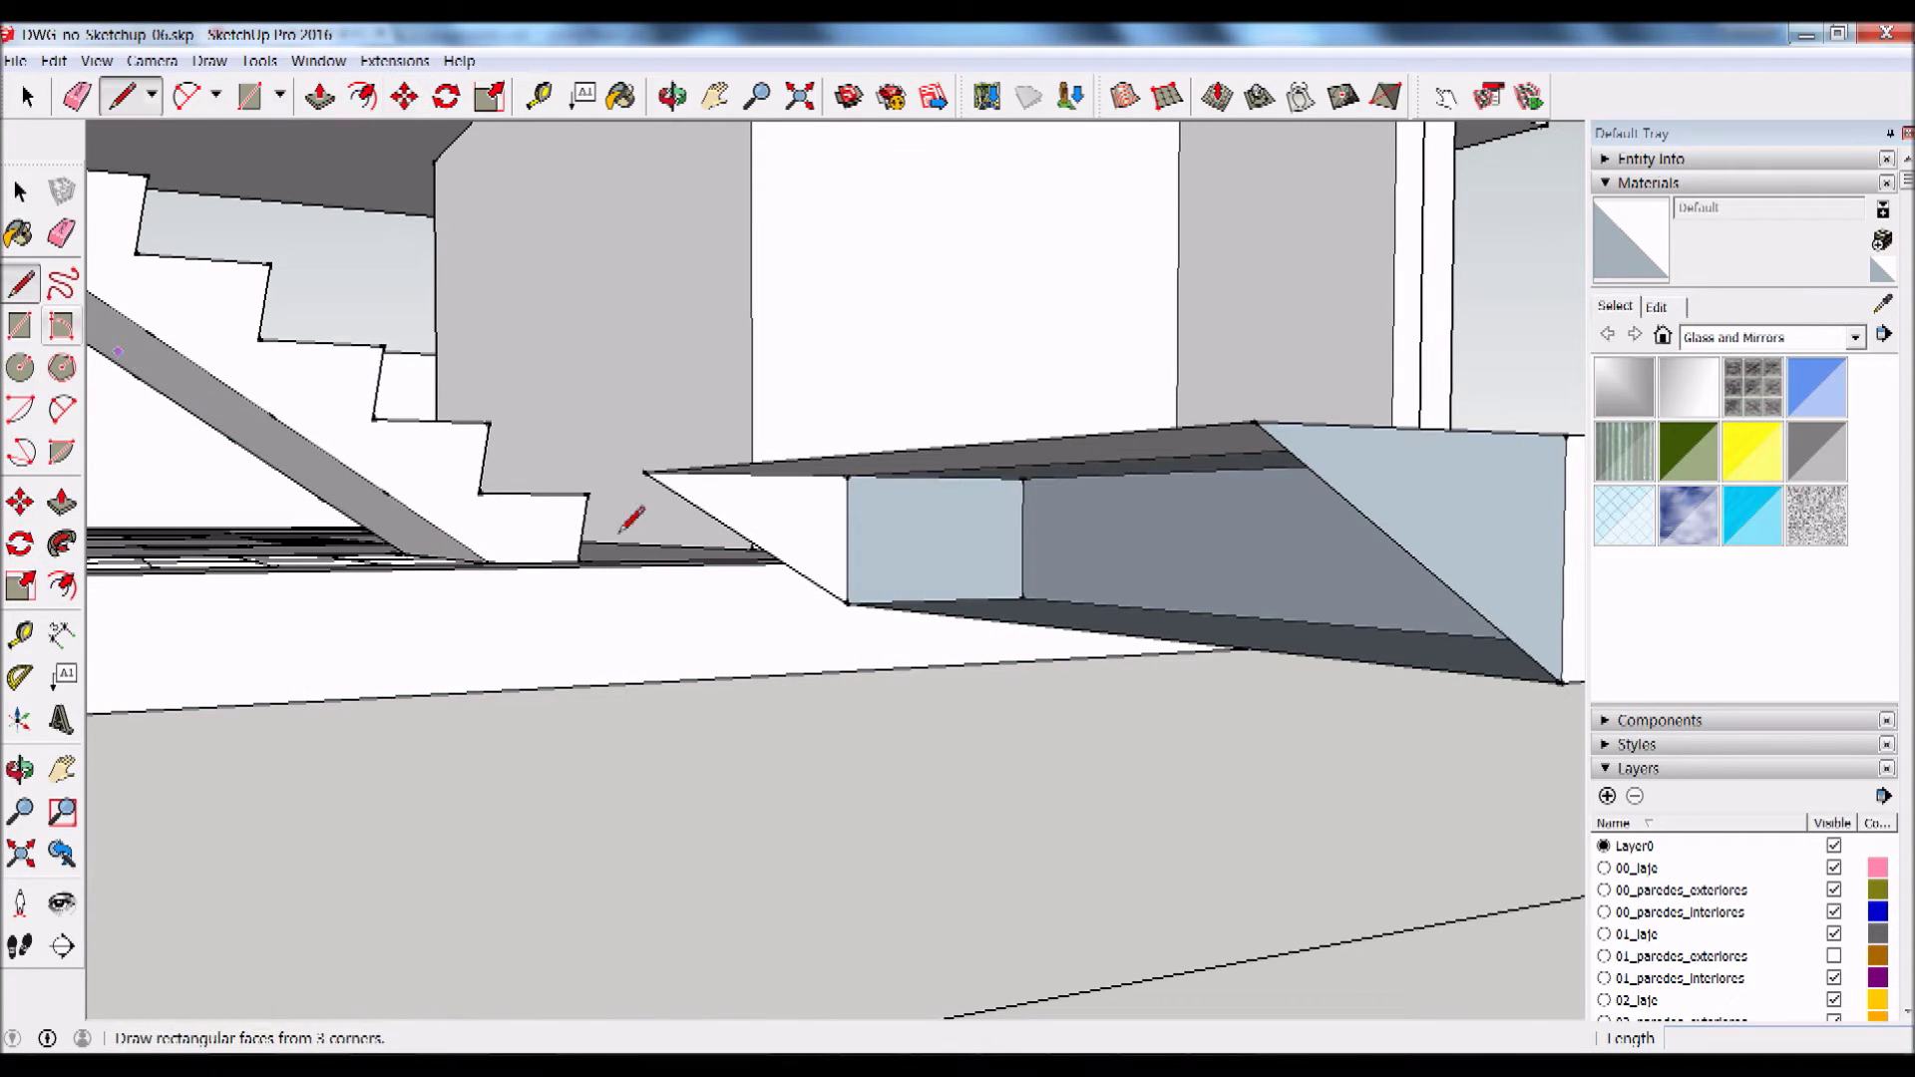
left_click(644, 473)
left_click(847, 603)
mouse_move(903, 602)
middle_mouse_down()
mouse_move(1187, 815)
mouse_move(1321, 973)
middle_mouse_up()
left_click(61, 232)
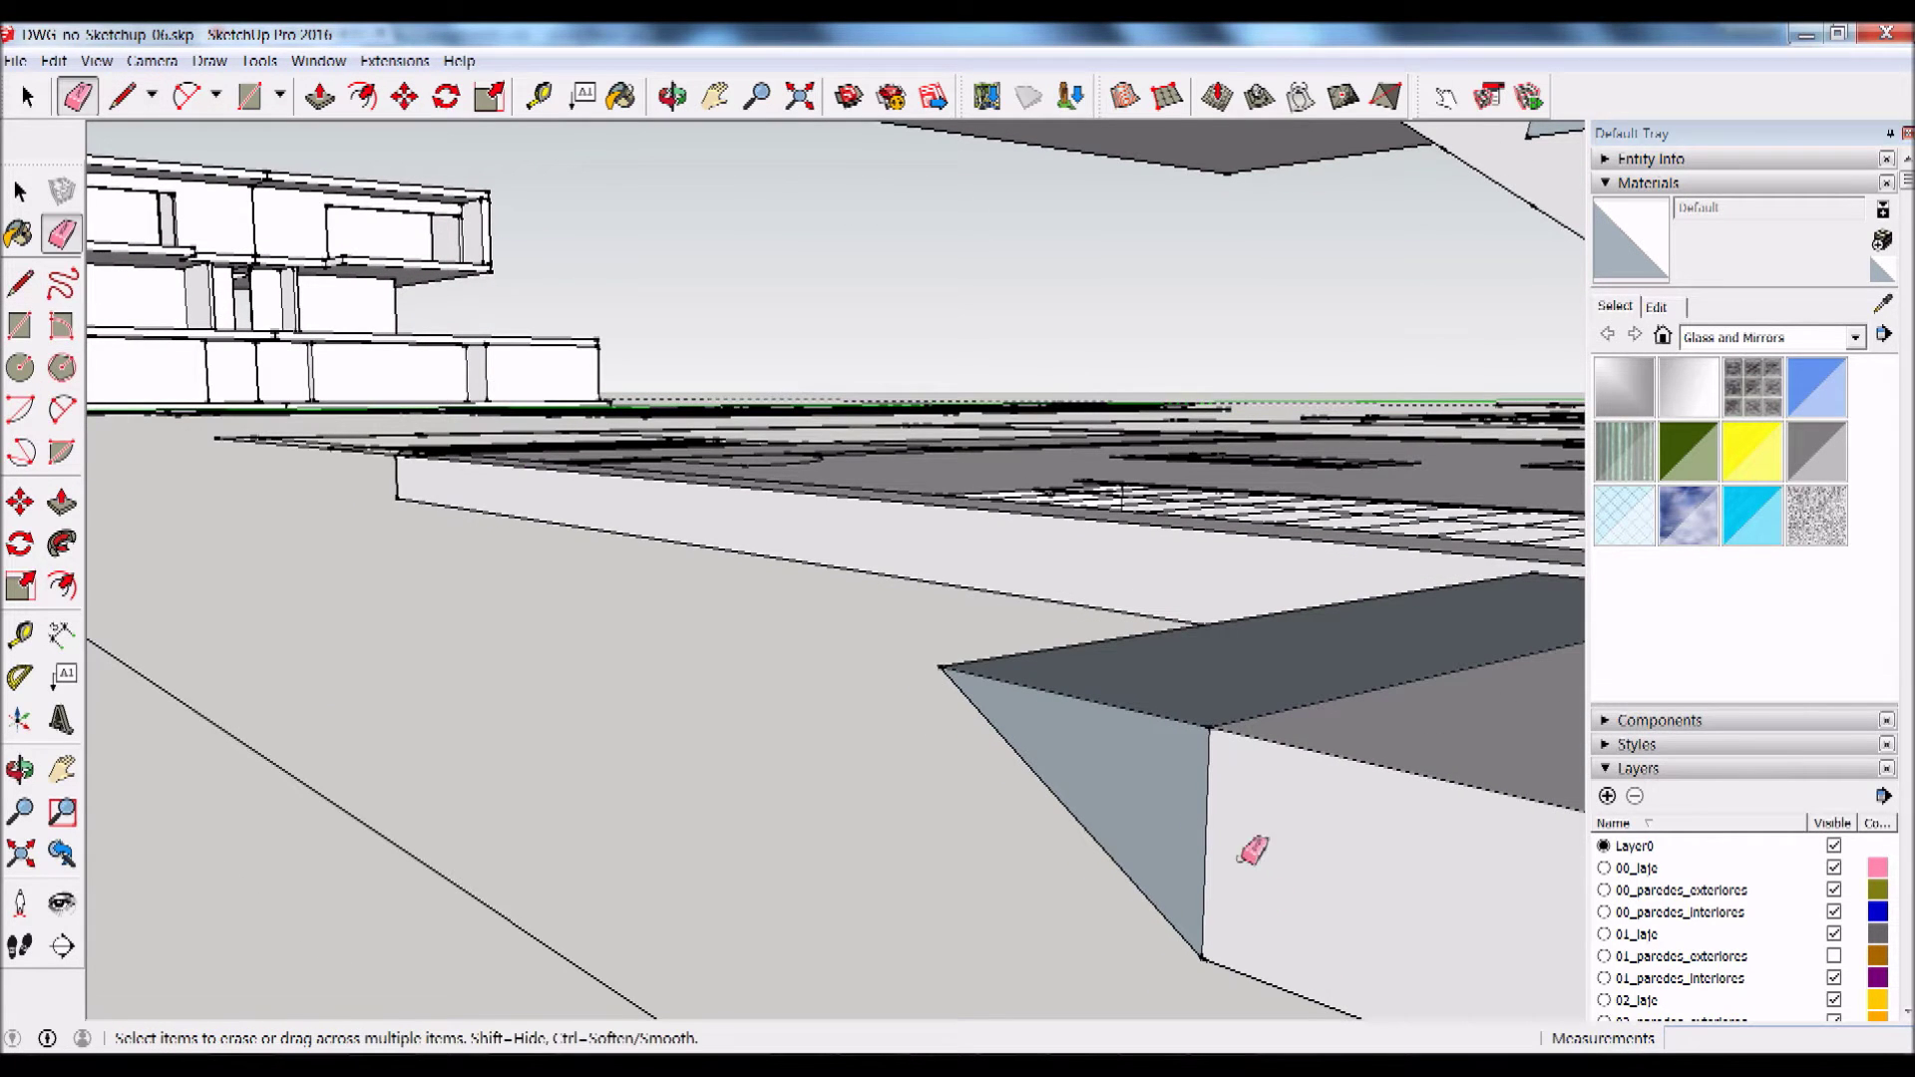
middle_click_drag(1455, 783, 454, 655)
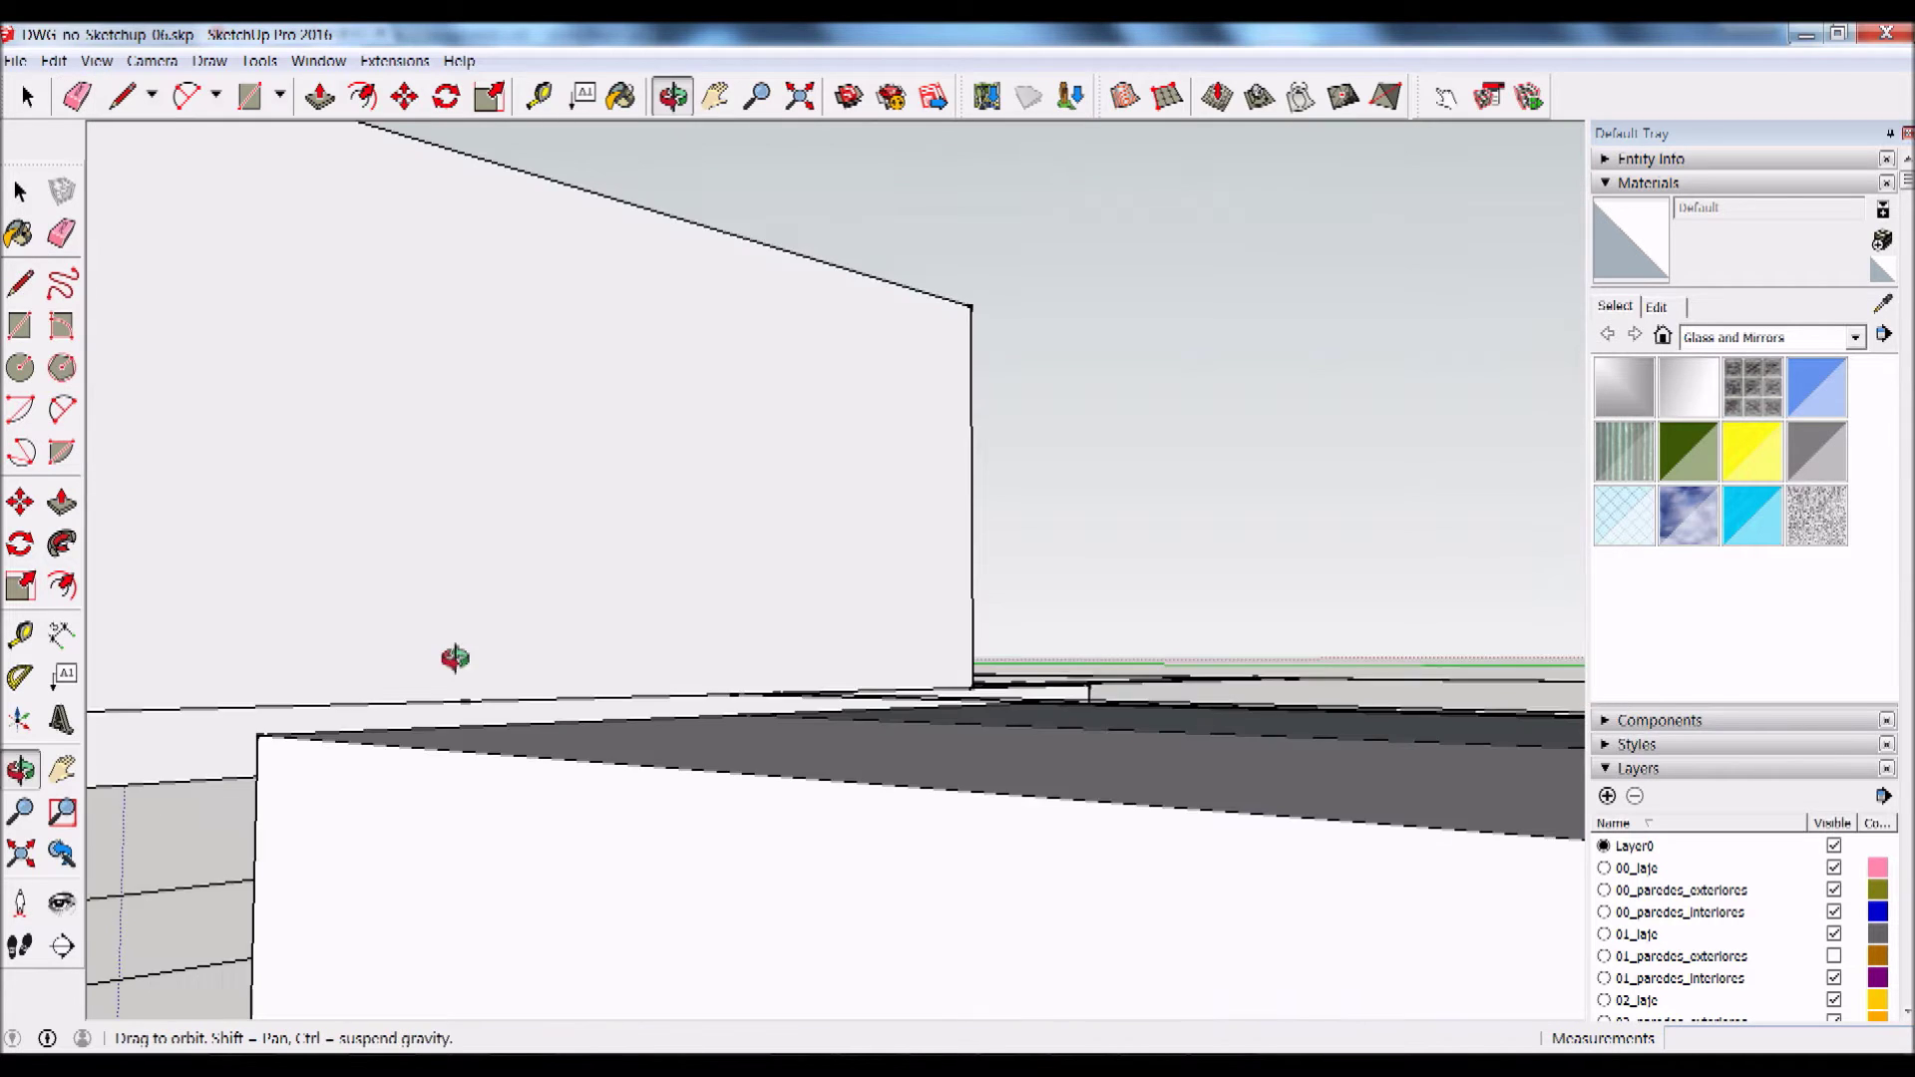
scroll(1261, 758, "up", 3)
scroll(1070, 806, "up", 2)
mouse_move(1071, 806)
middle_mouse_down()
mouse_move(1326, 812)
mouse_move(1389, 855)
mouse_move(1539, 897)
mouse_move(1282, 804)
mouse_move(1468, 895)
mouse_move(1496, 936)
mouse_move(782, 769)
mouse_move(662, 778)
middle_mouse_up()
key("e")
Step: Open the display options menu
left_click(110, 62)
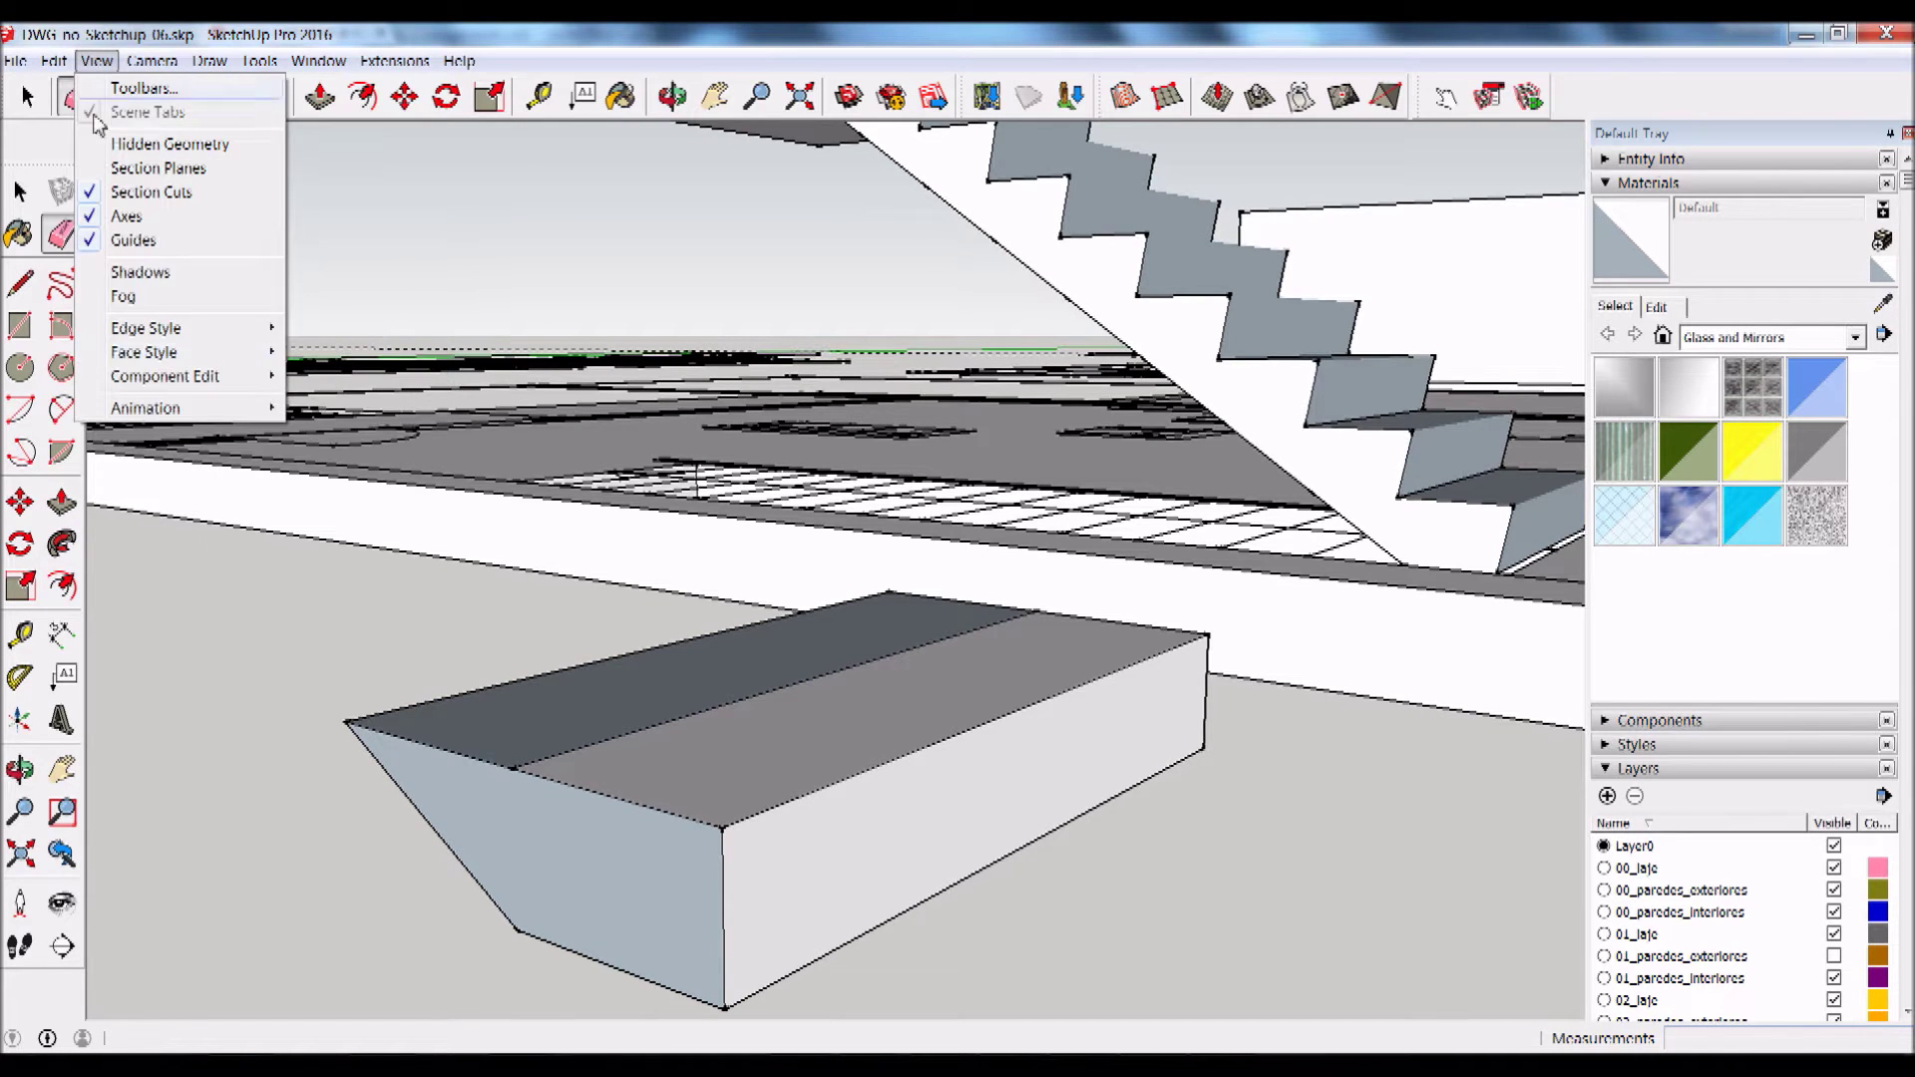
Step: Switch the face style to X-ray and orbit to a lower angle
mouse_move(144, 351)
left_click(444, 352)
mouse_move(705, 798)
middle_mouse_down()
mouse_move(697, 727)
mouse_move(718, 663)
mouse_move(701, 761)
mouse_move(556, 833)
middle_mouse_up()
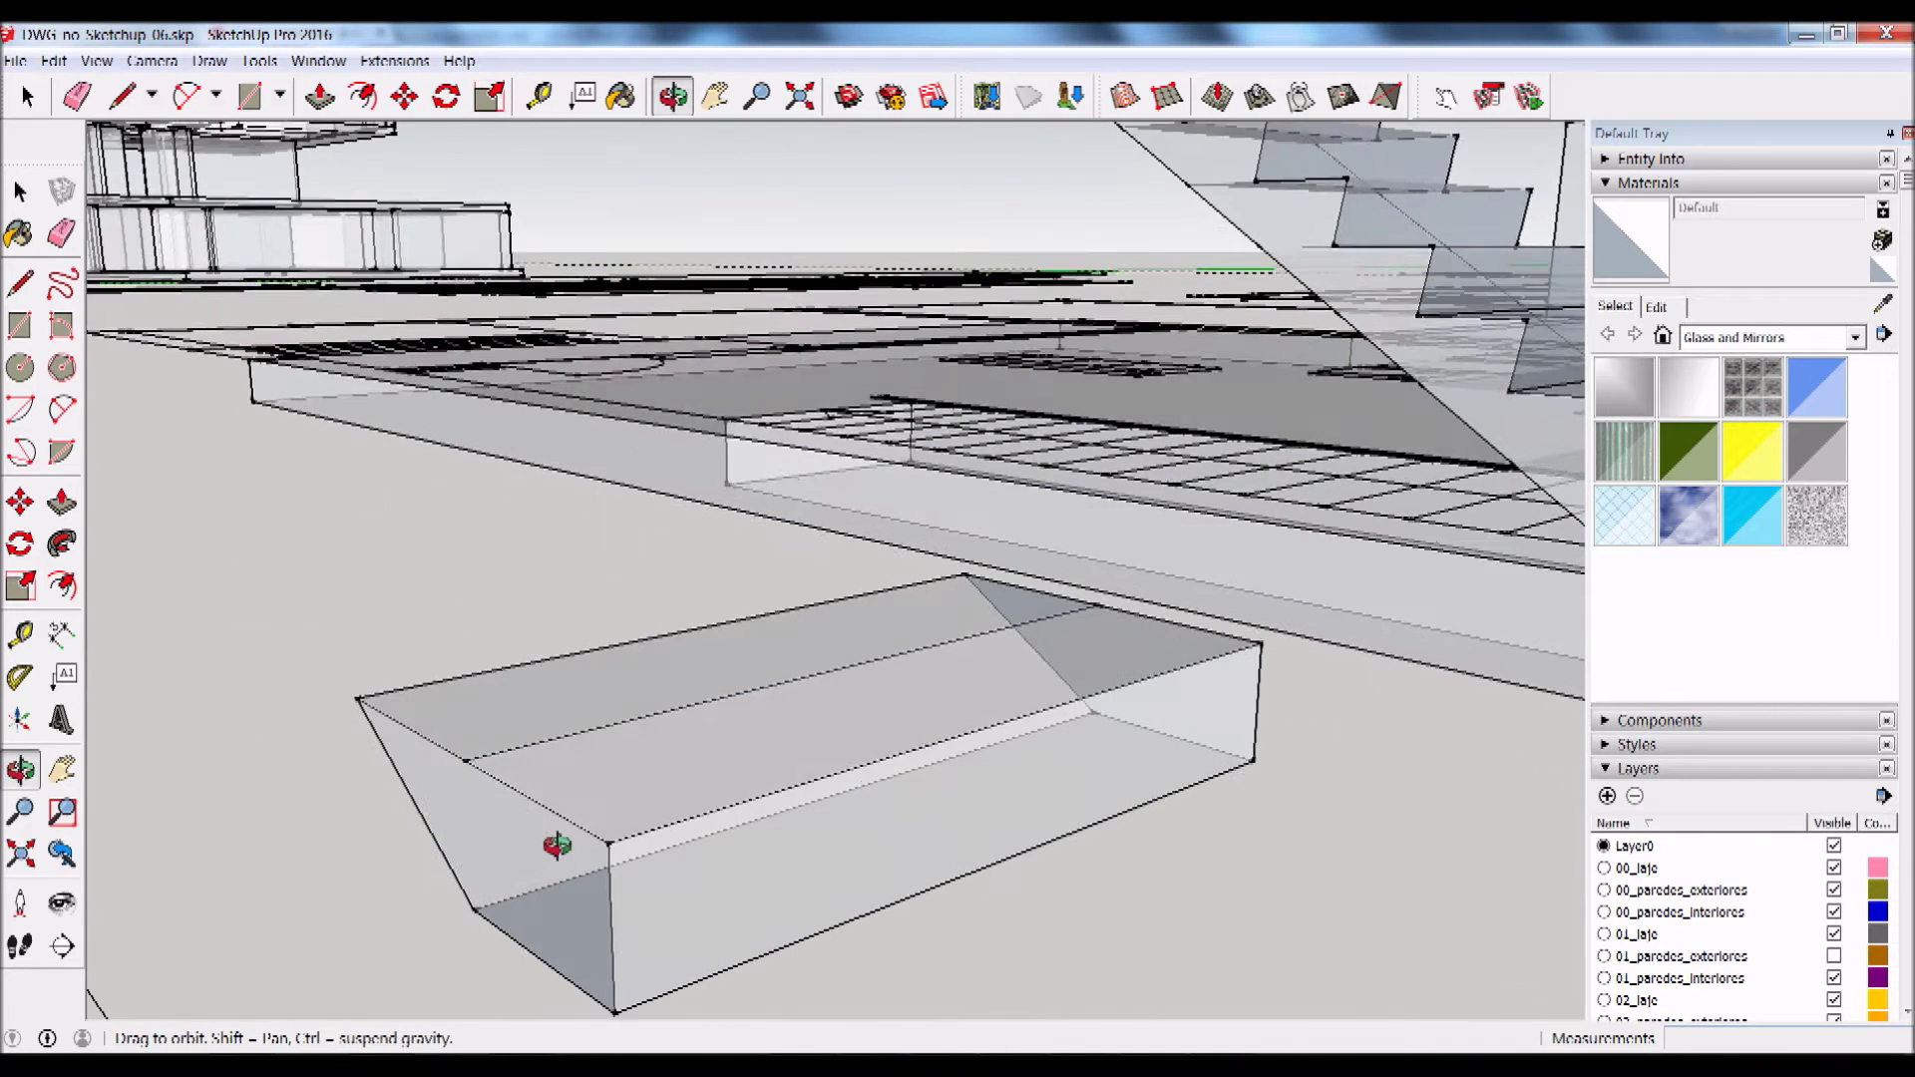
key("e")
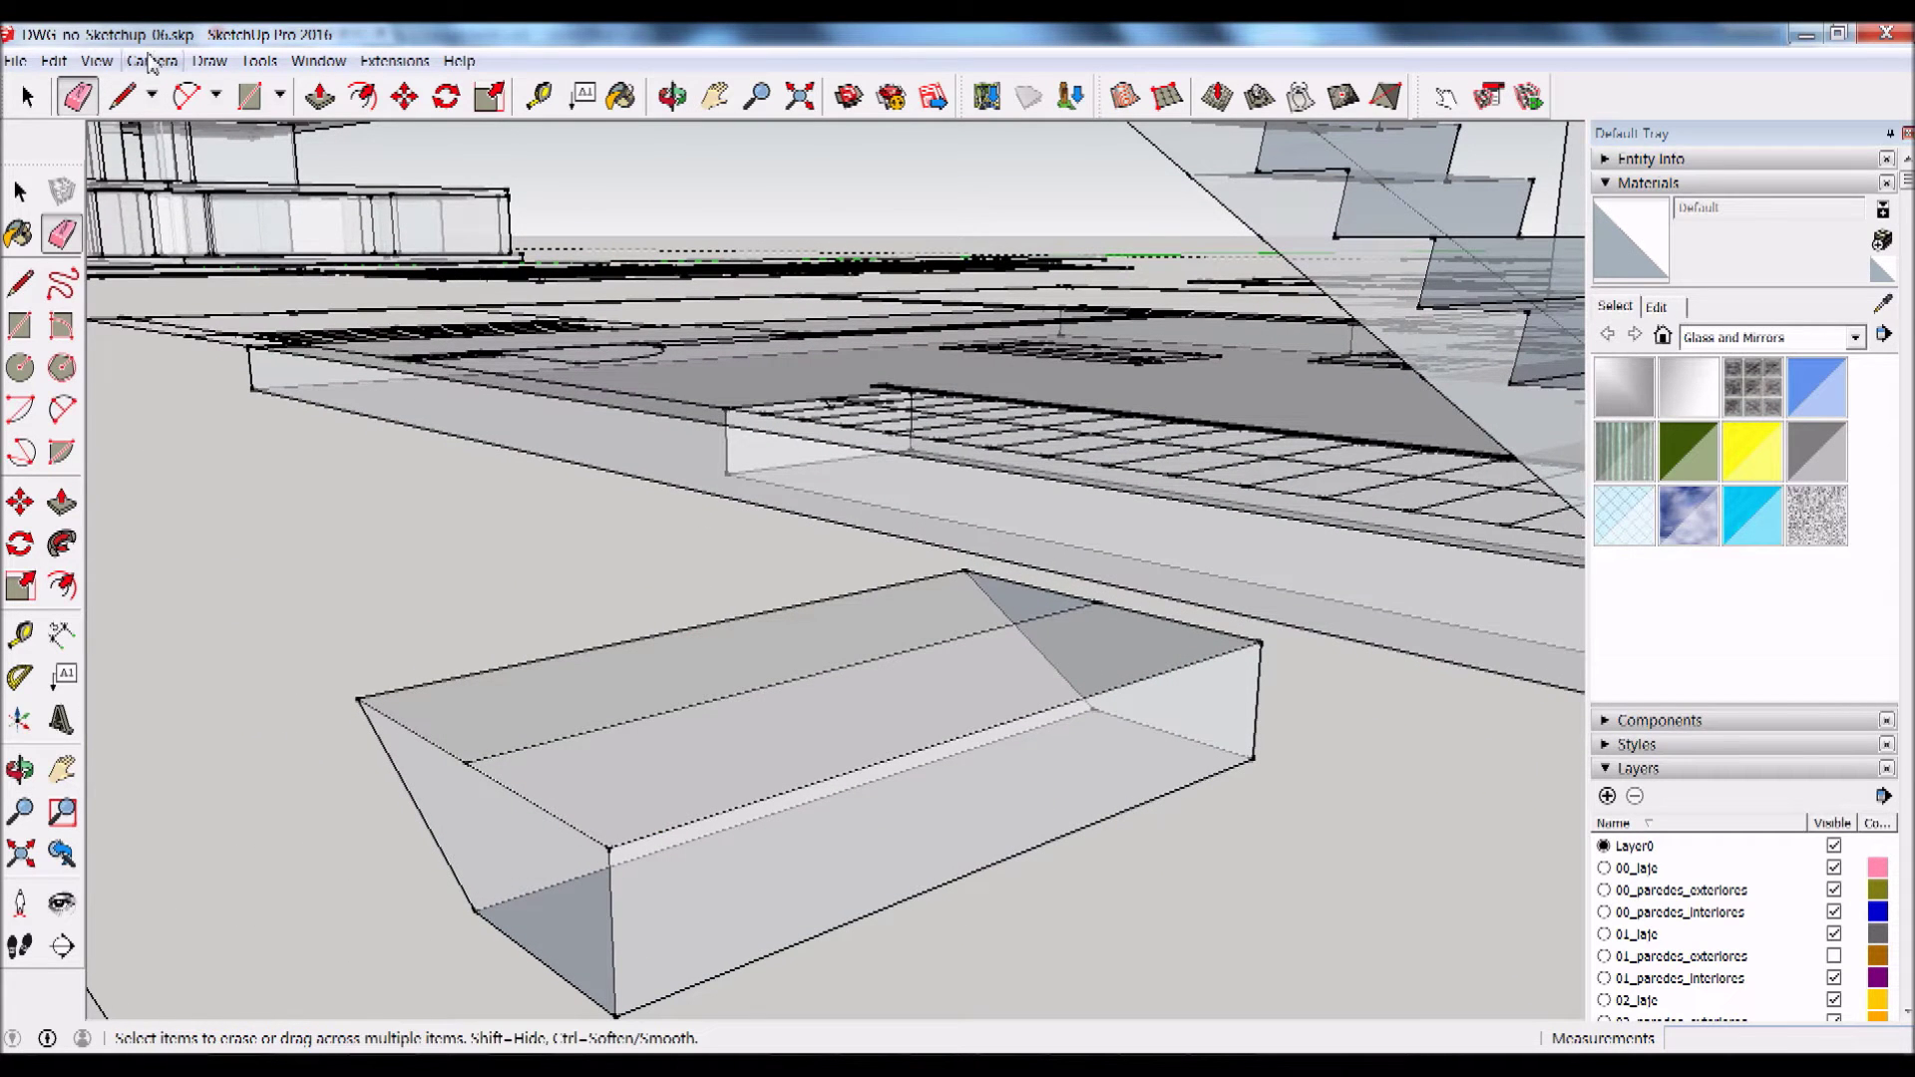
Step: Turn X-ray back off, zoom to the step box and select it whole
left_click(97, 61)
mouse_move(144, 351)
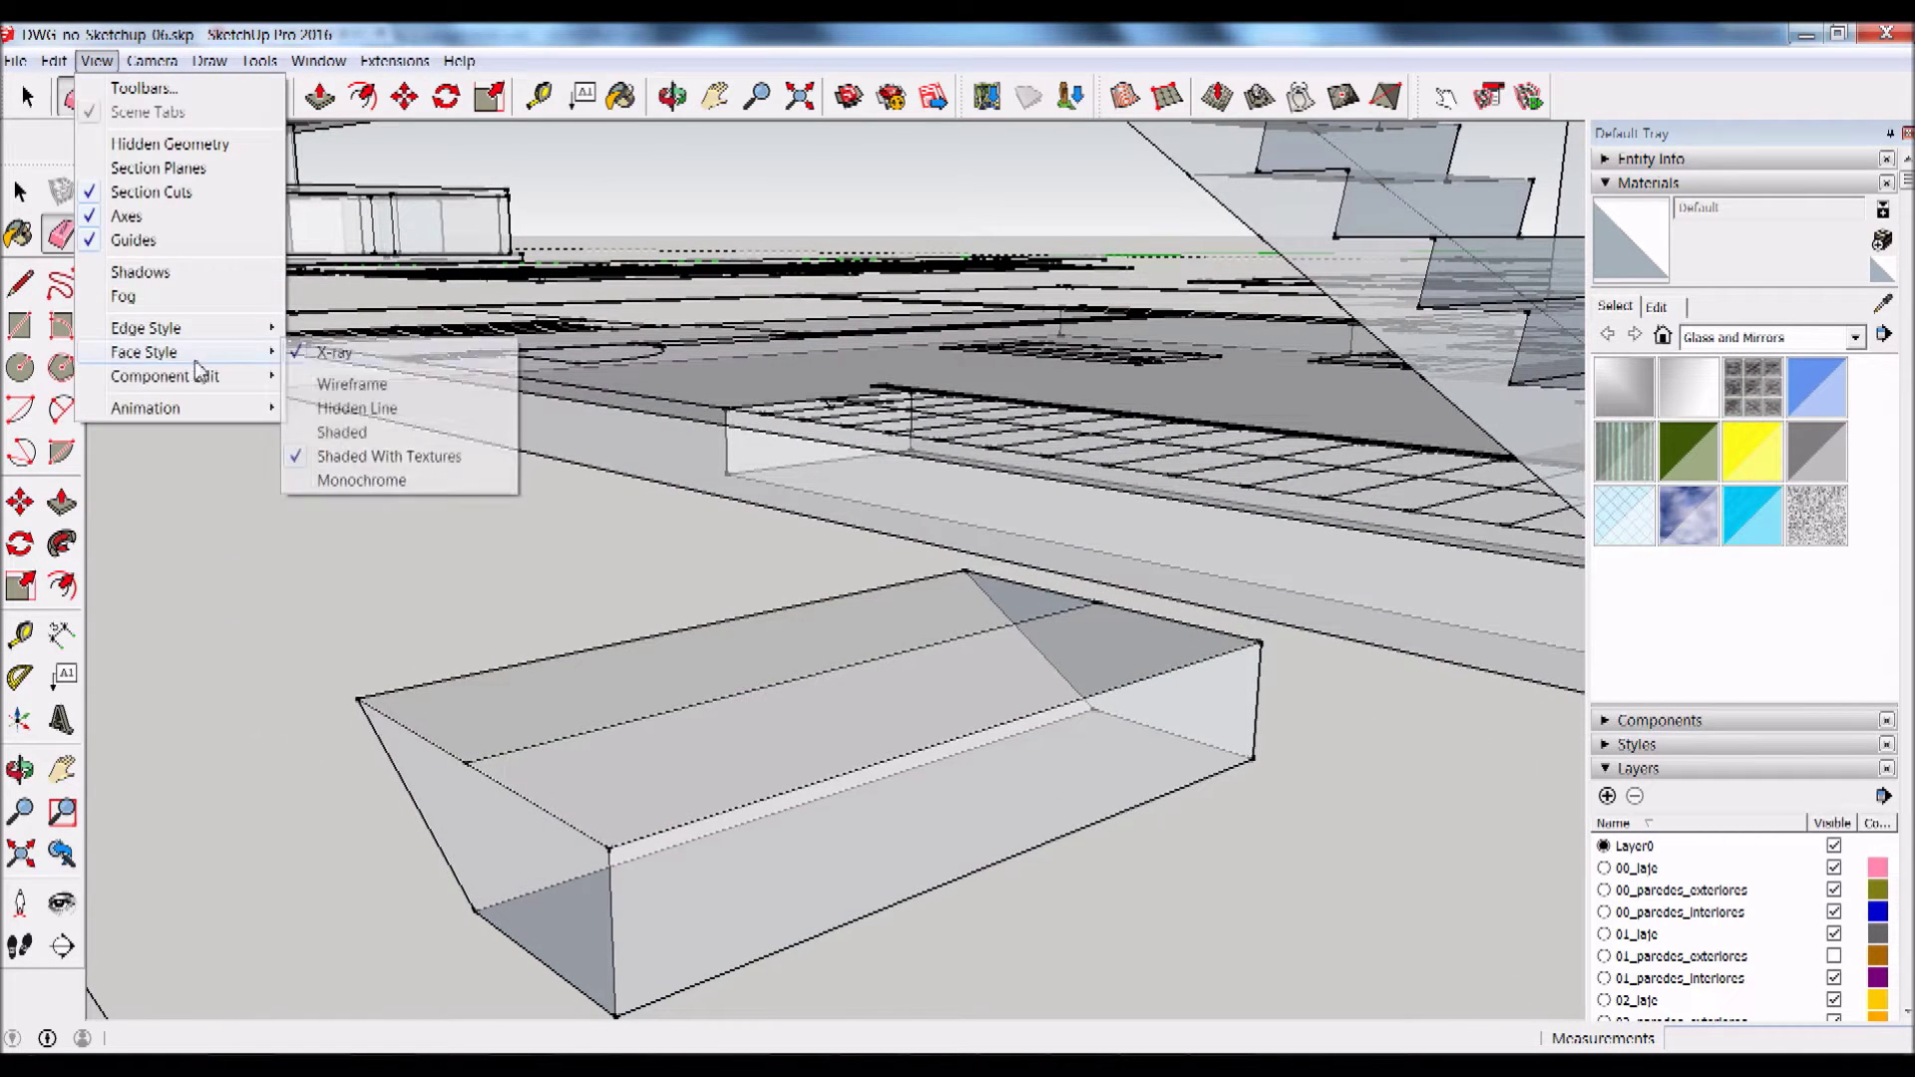
left_click(326, 354)
mouse_move(961, 902)
middle_mouse_down()
mouse_move(671, 668)
mouse_move(585, 624)
mouse_move(607, 666)
mouse_move(582, 581)
mouse_move(568, 624)
mouse_move(625, 718)
middle_mouse_up()
key("e")
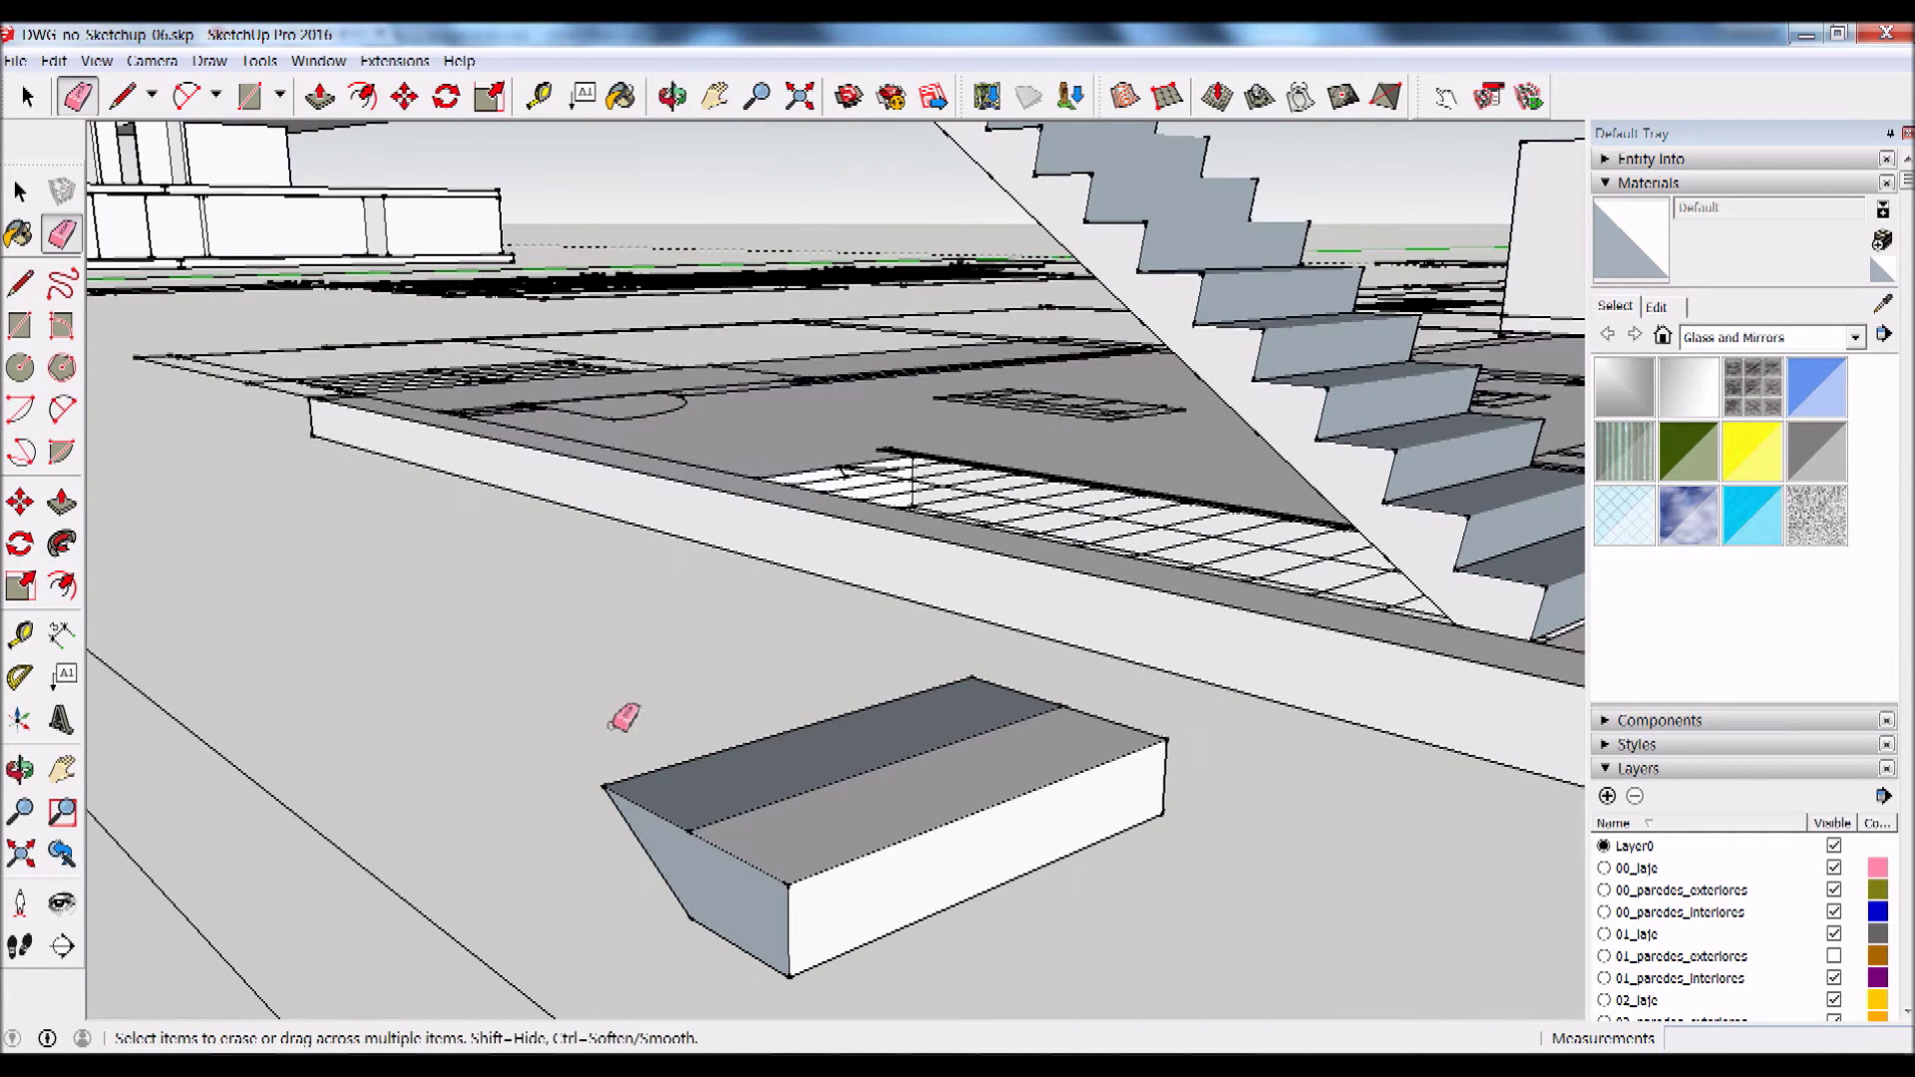
scroll(741, 851, "up", 2)
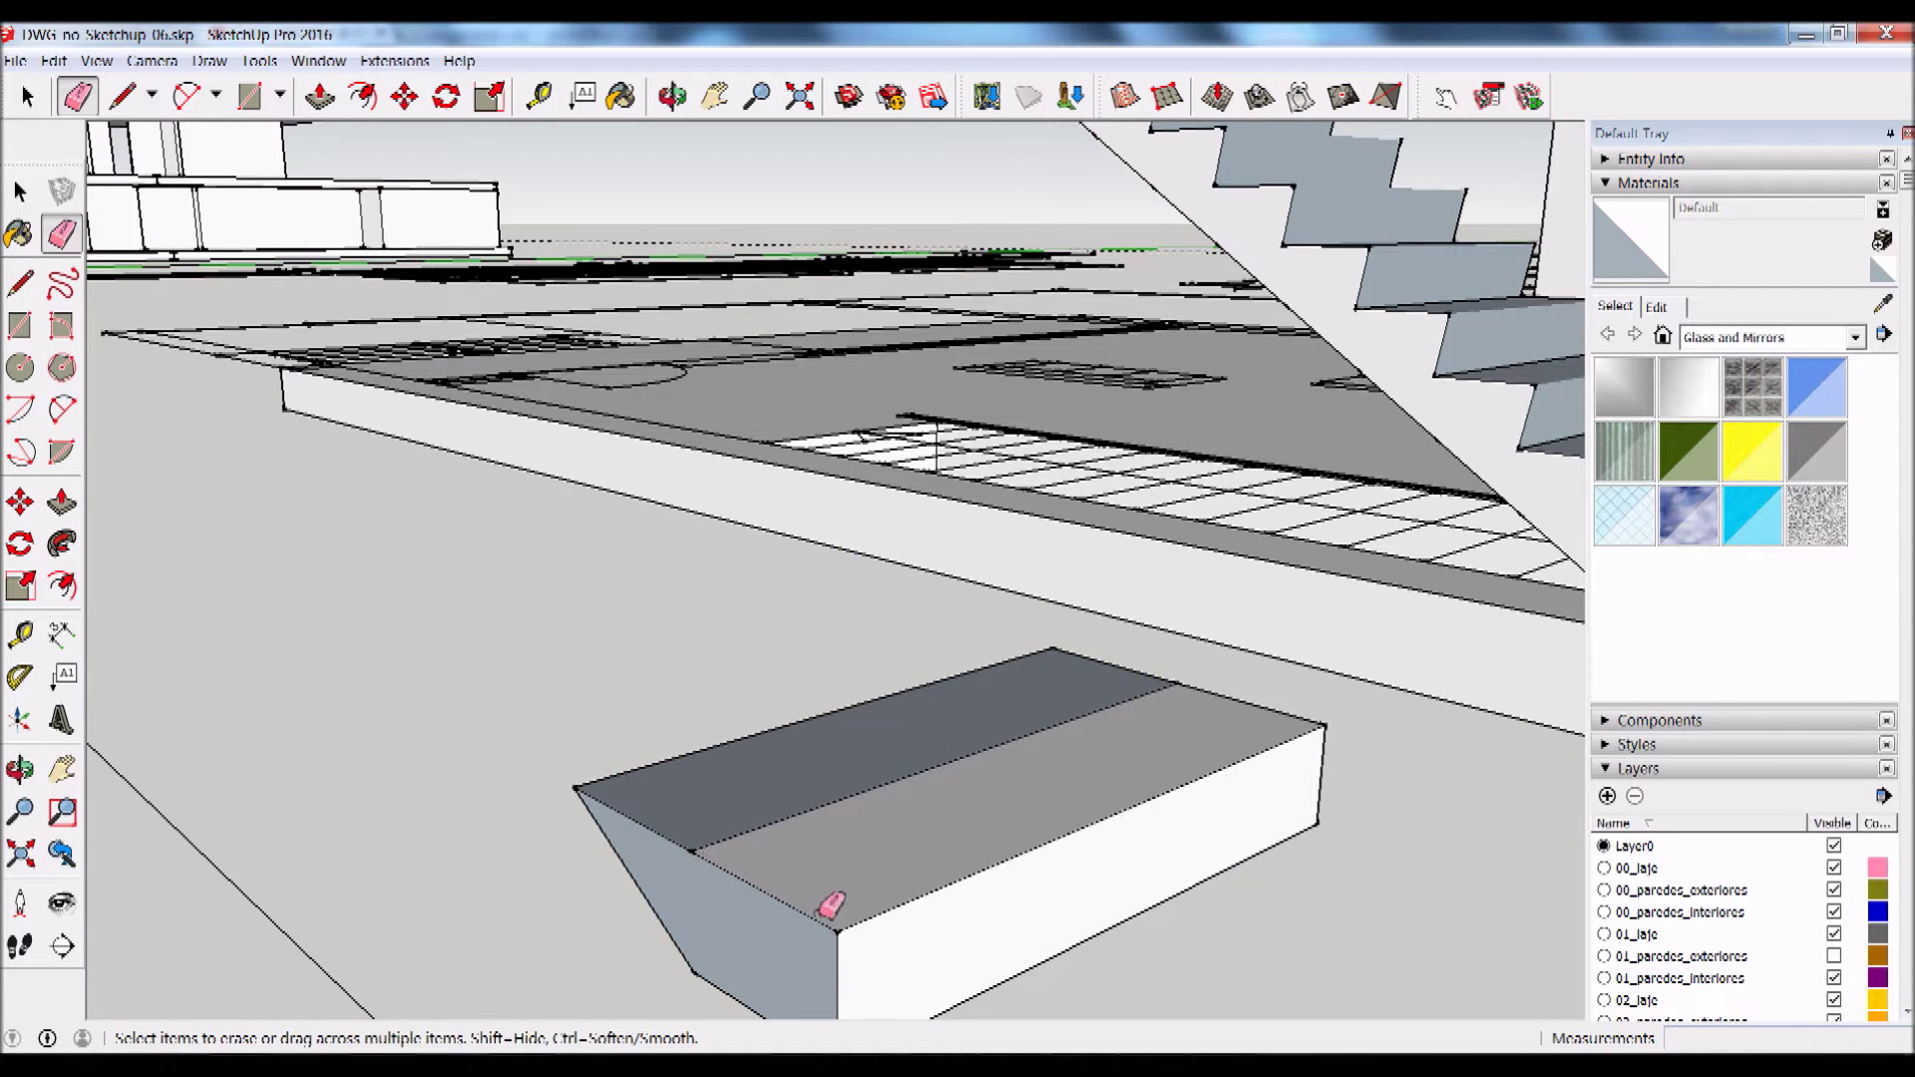
scroll(830, 904, "down", 2)
scroll(831, 904, "down", 1)
key("space")
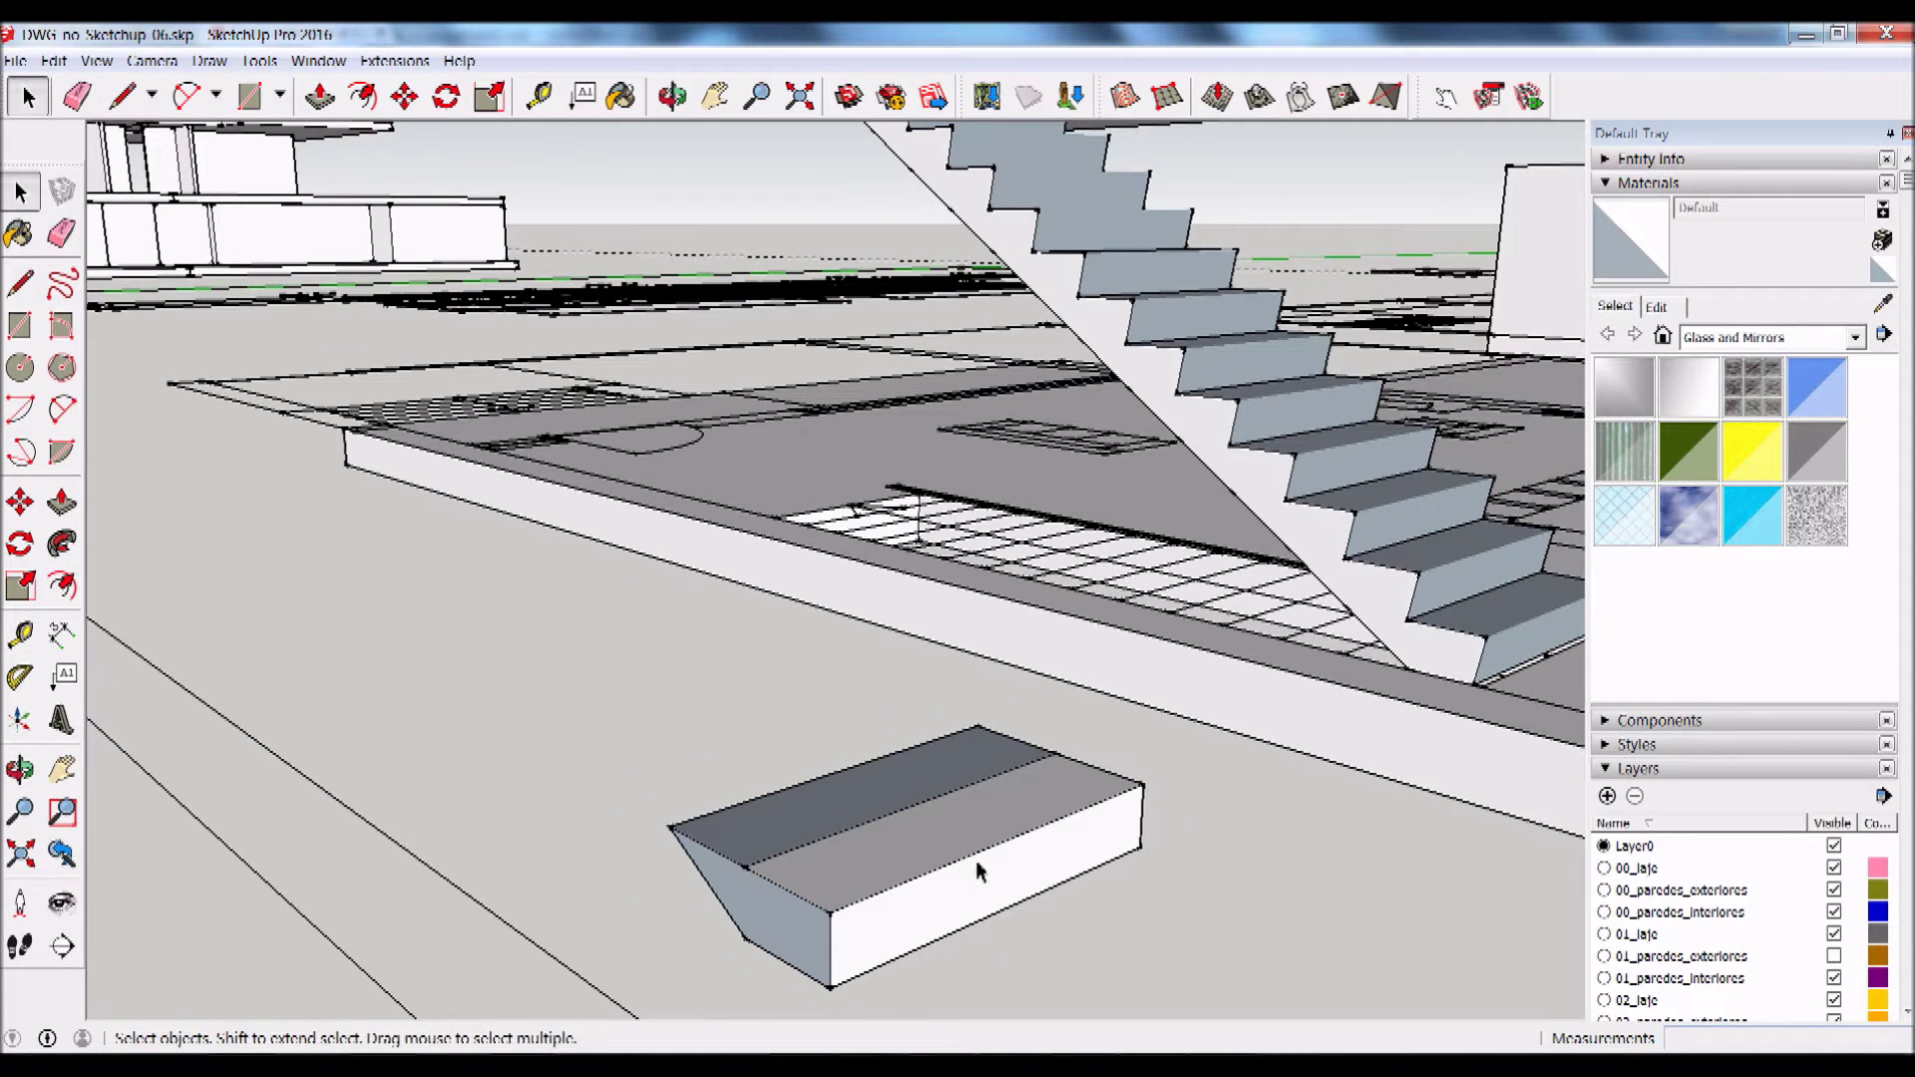
triple_click(894, 867)
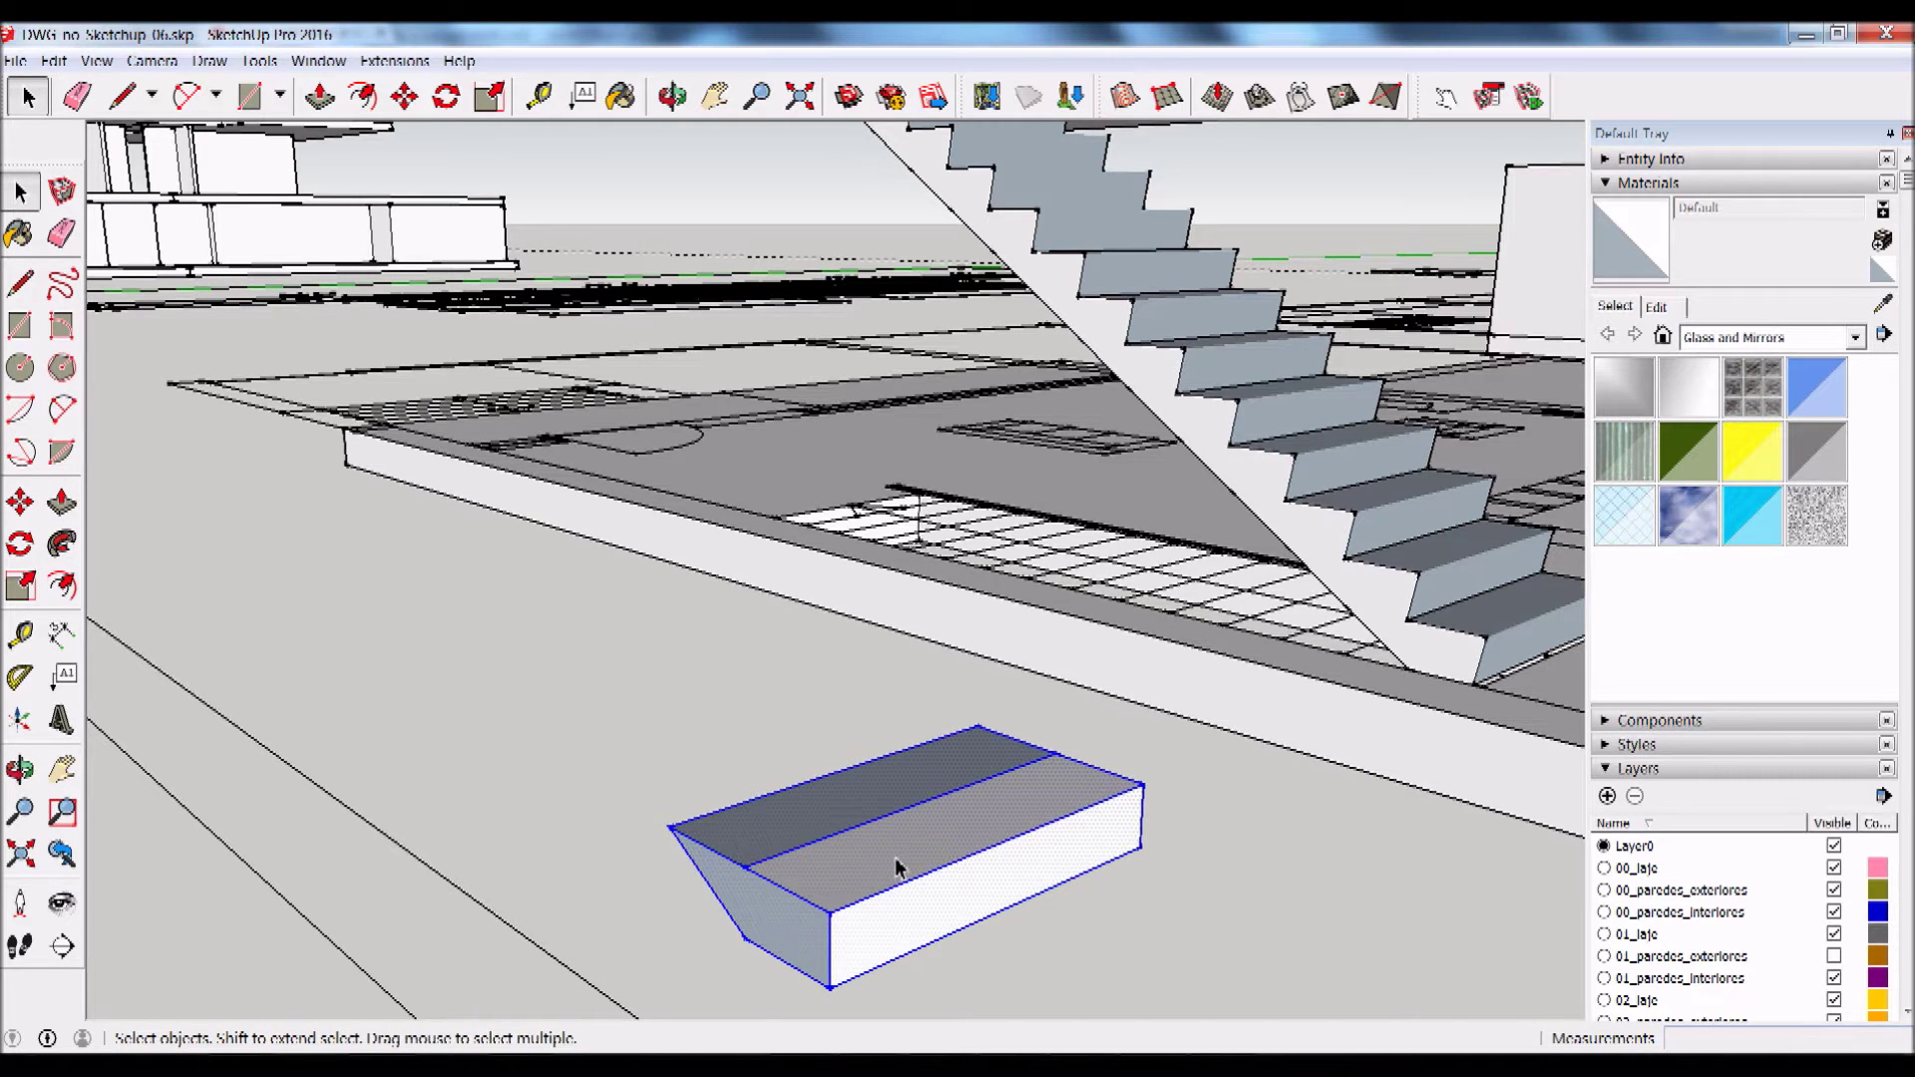
Step: Convert the selected wedge-ended box into a component named 'deg'
right_click(894, 867)
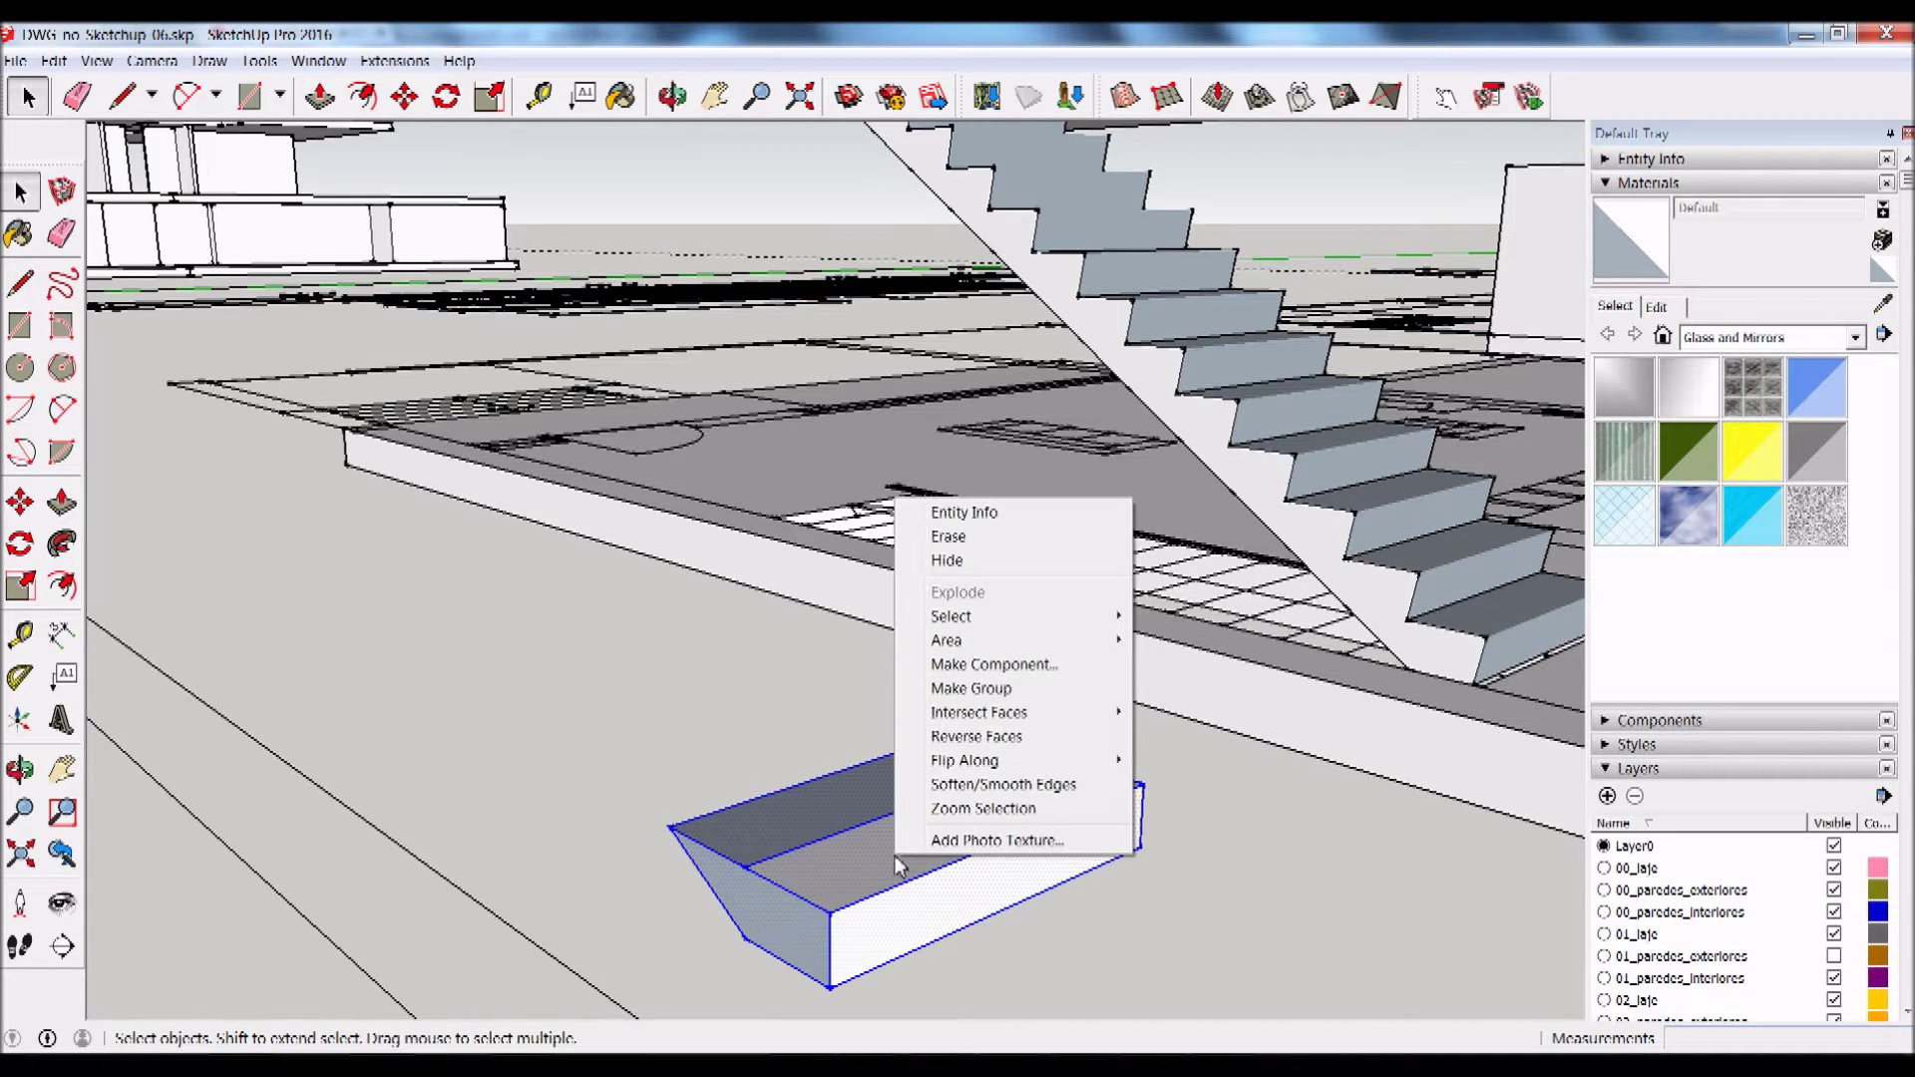
left_click(994, 664)
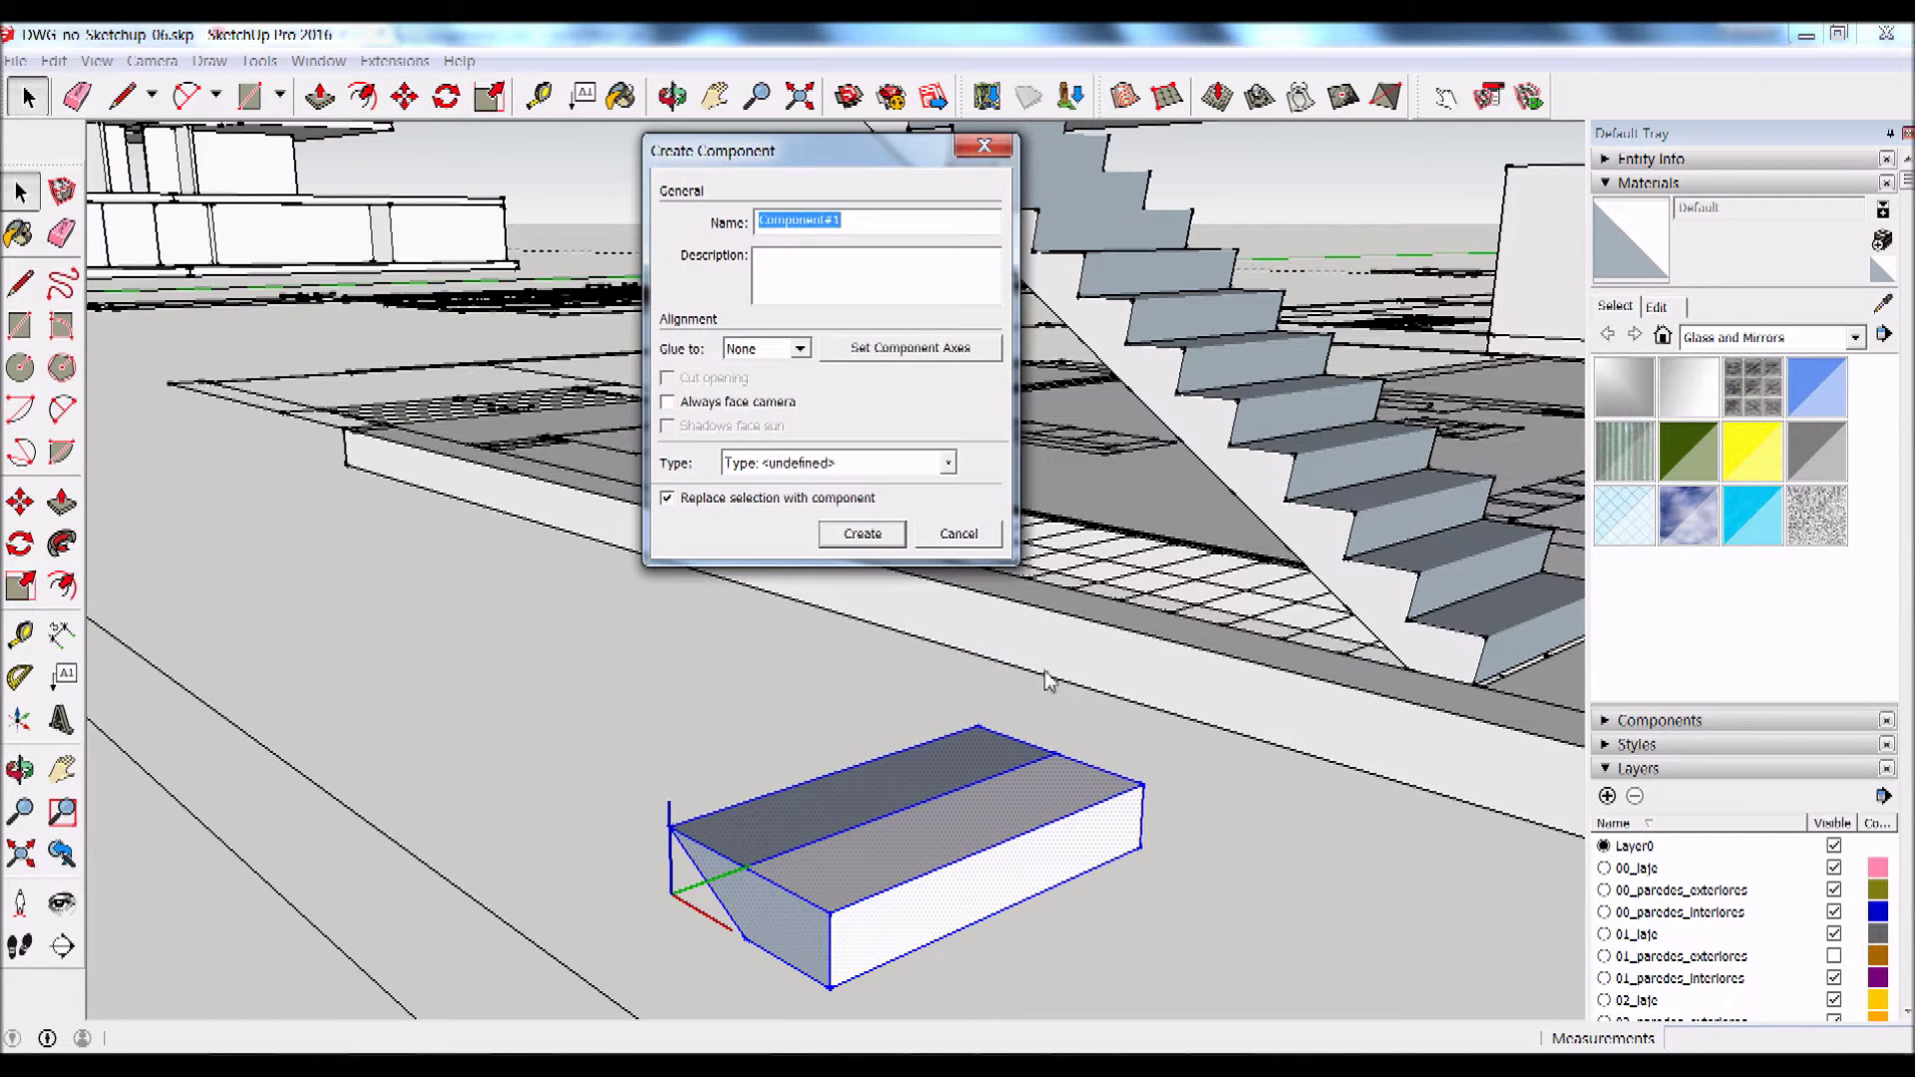
type("deg")
key("Return")
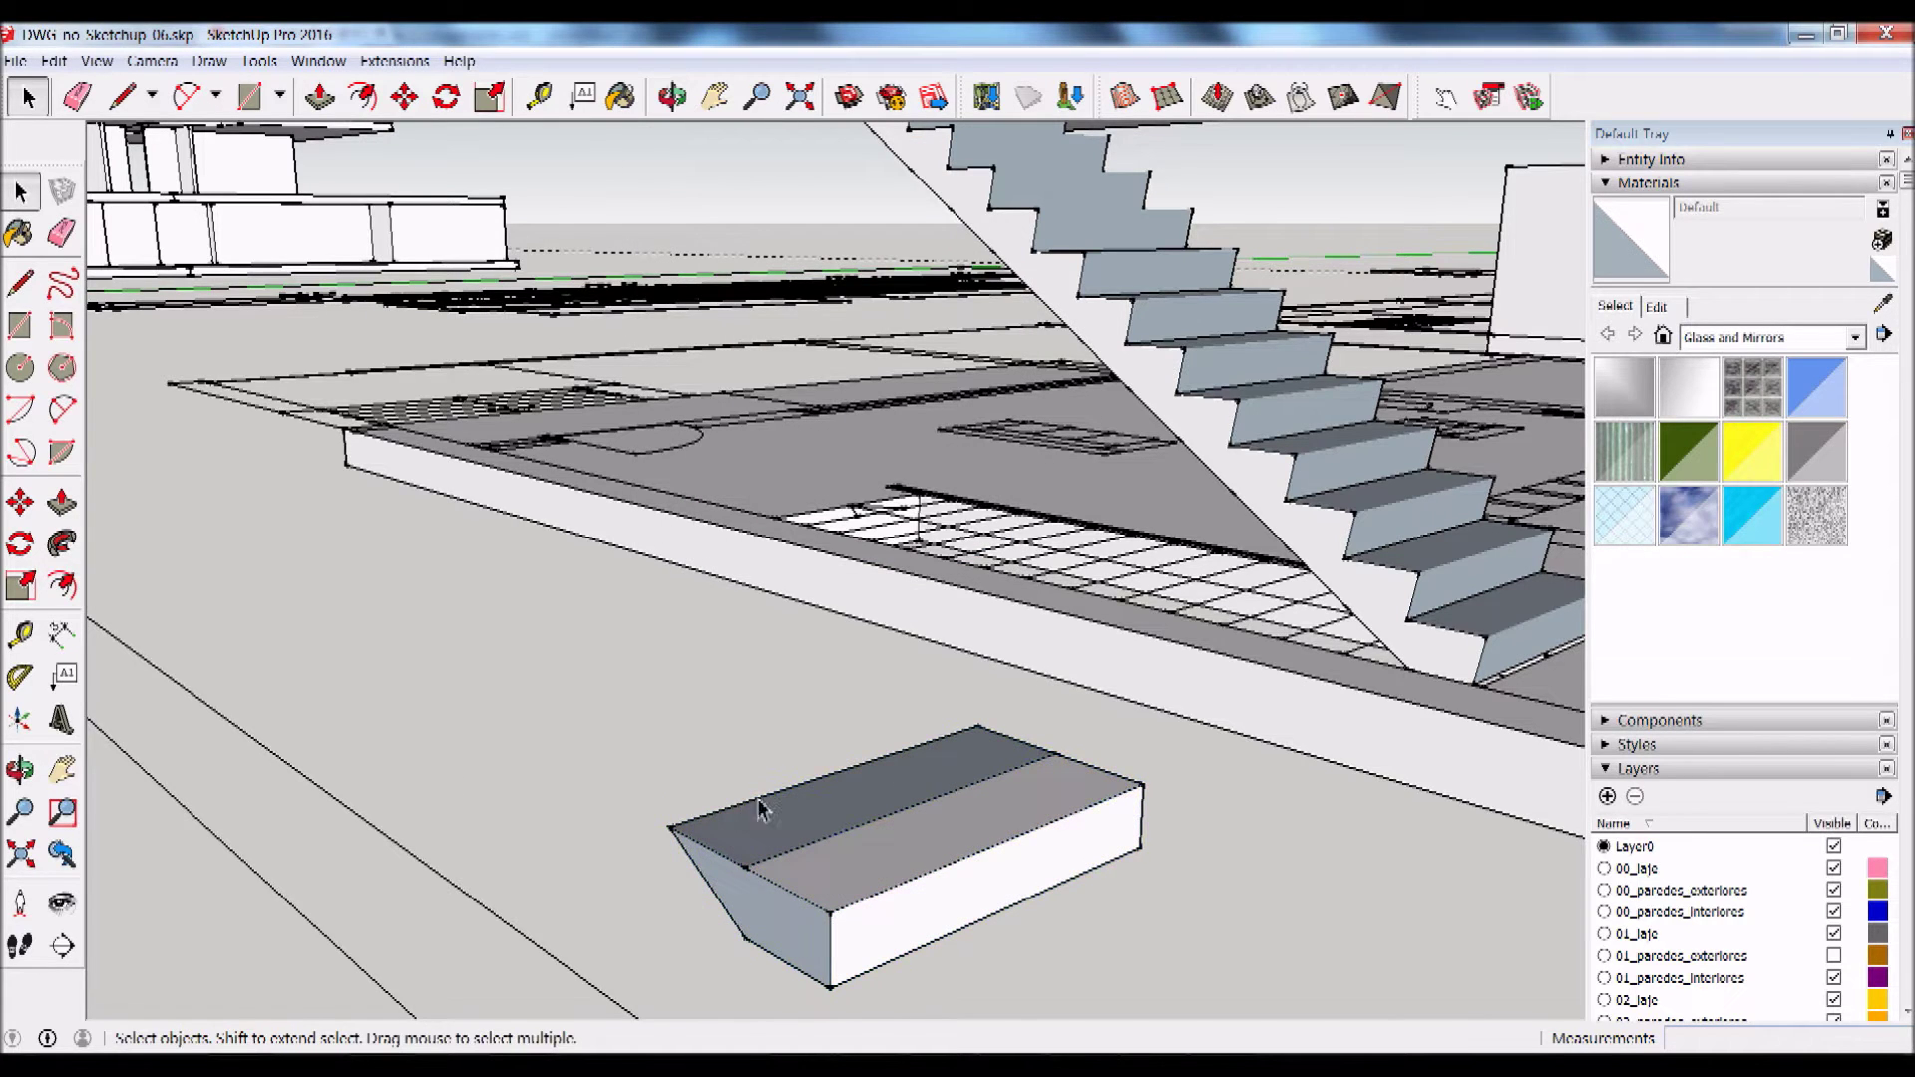
Step: Start a Ctrl-copy move of the deg step from its bottom corner
middle_click_drag(897, 771, 832, 767)
middle_click_drag(910, 695, 1032, 892)
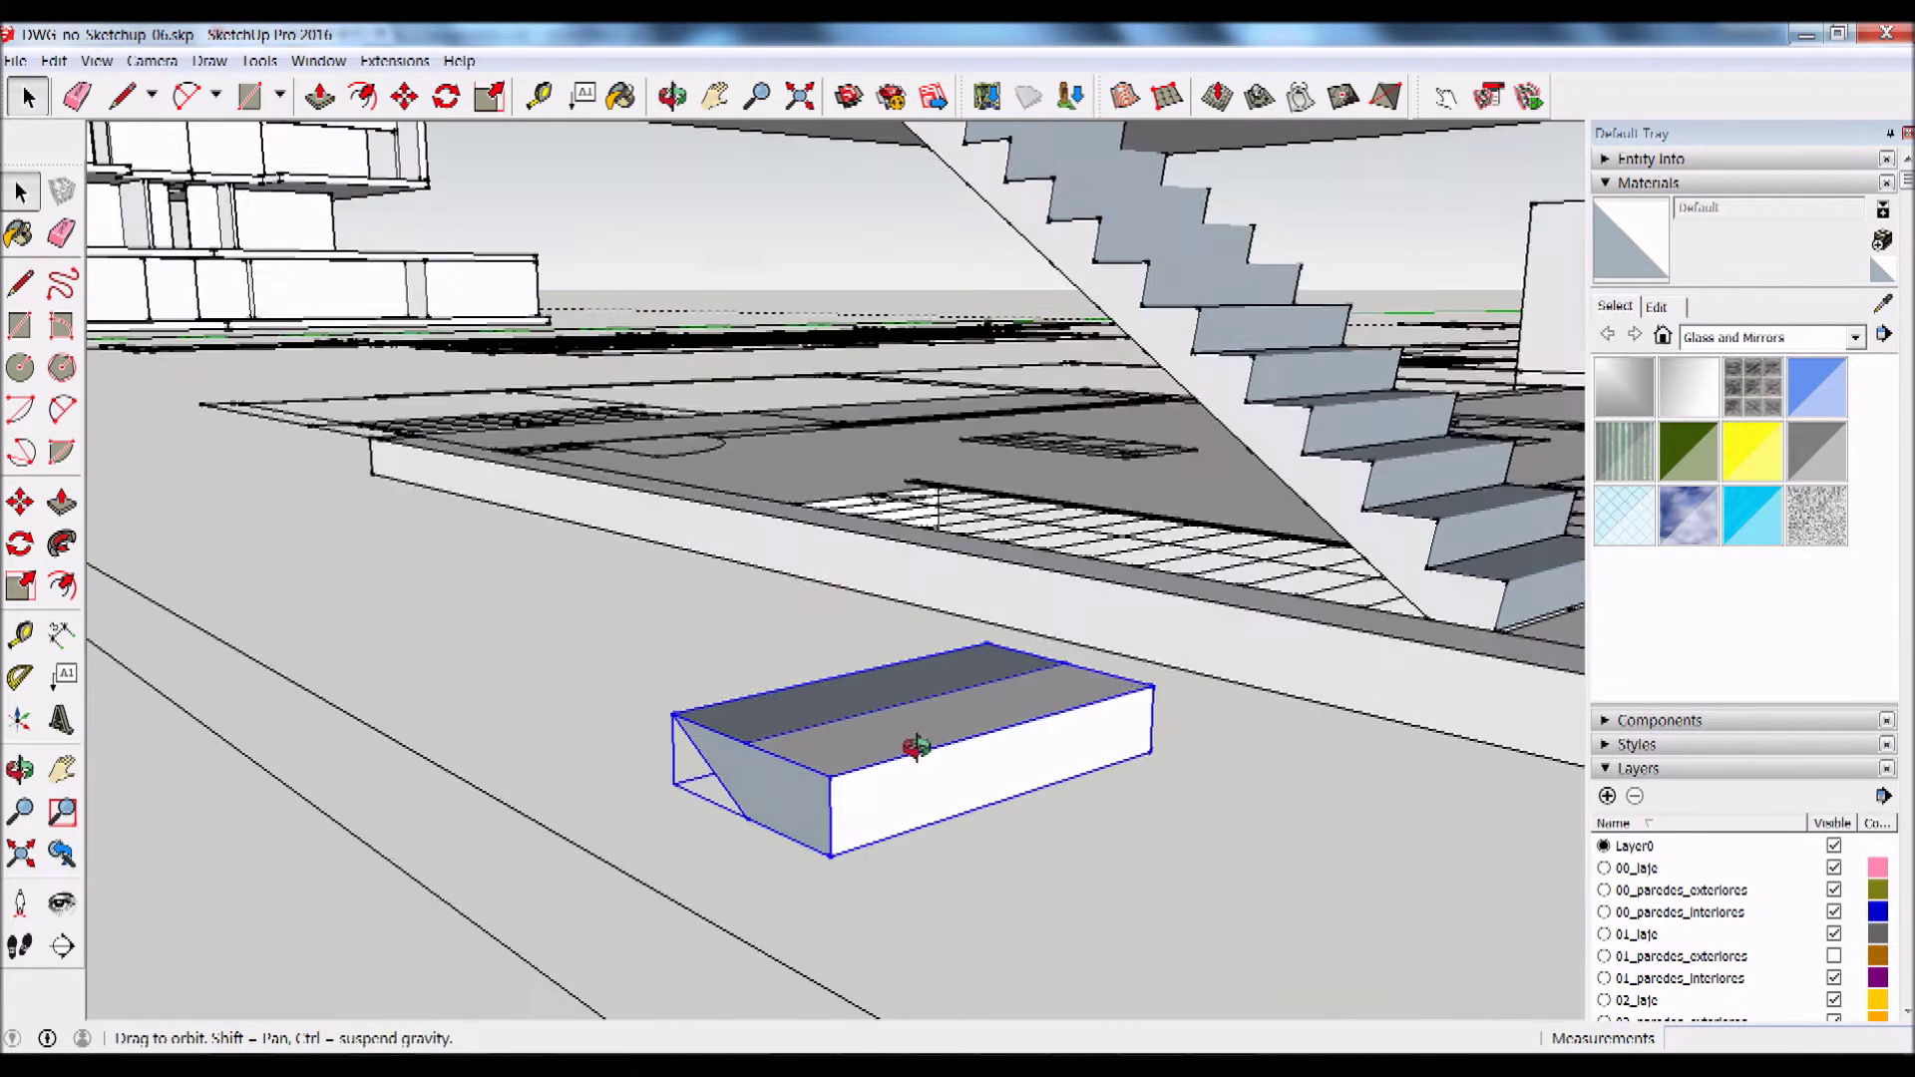
scroll(888, 778, "down", 1)
mouse_move(882, 775)
middle_mouse_down()
mouse_move(877, 703)
mouse_move(878, 733)
middle_mouse_up()
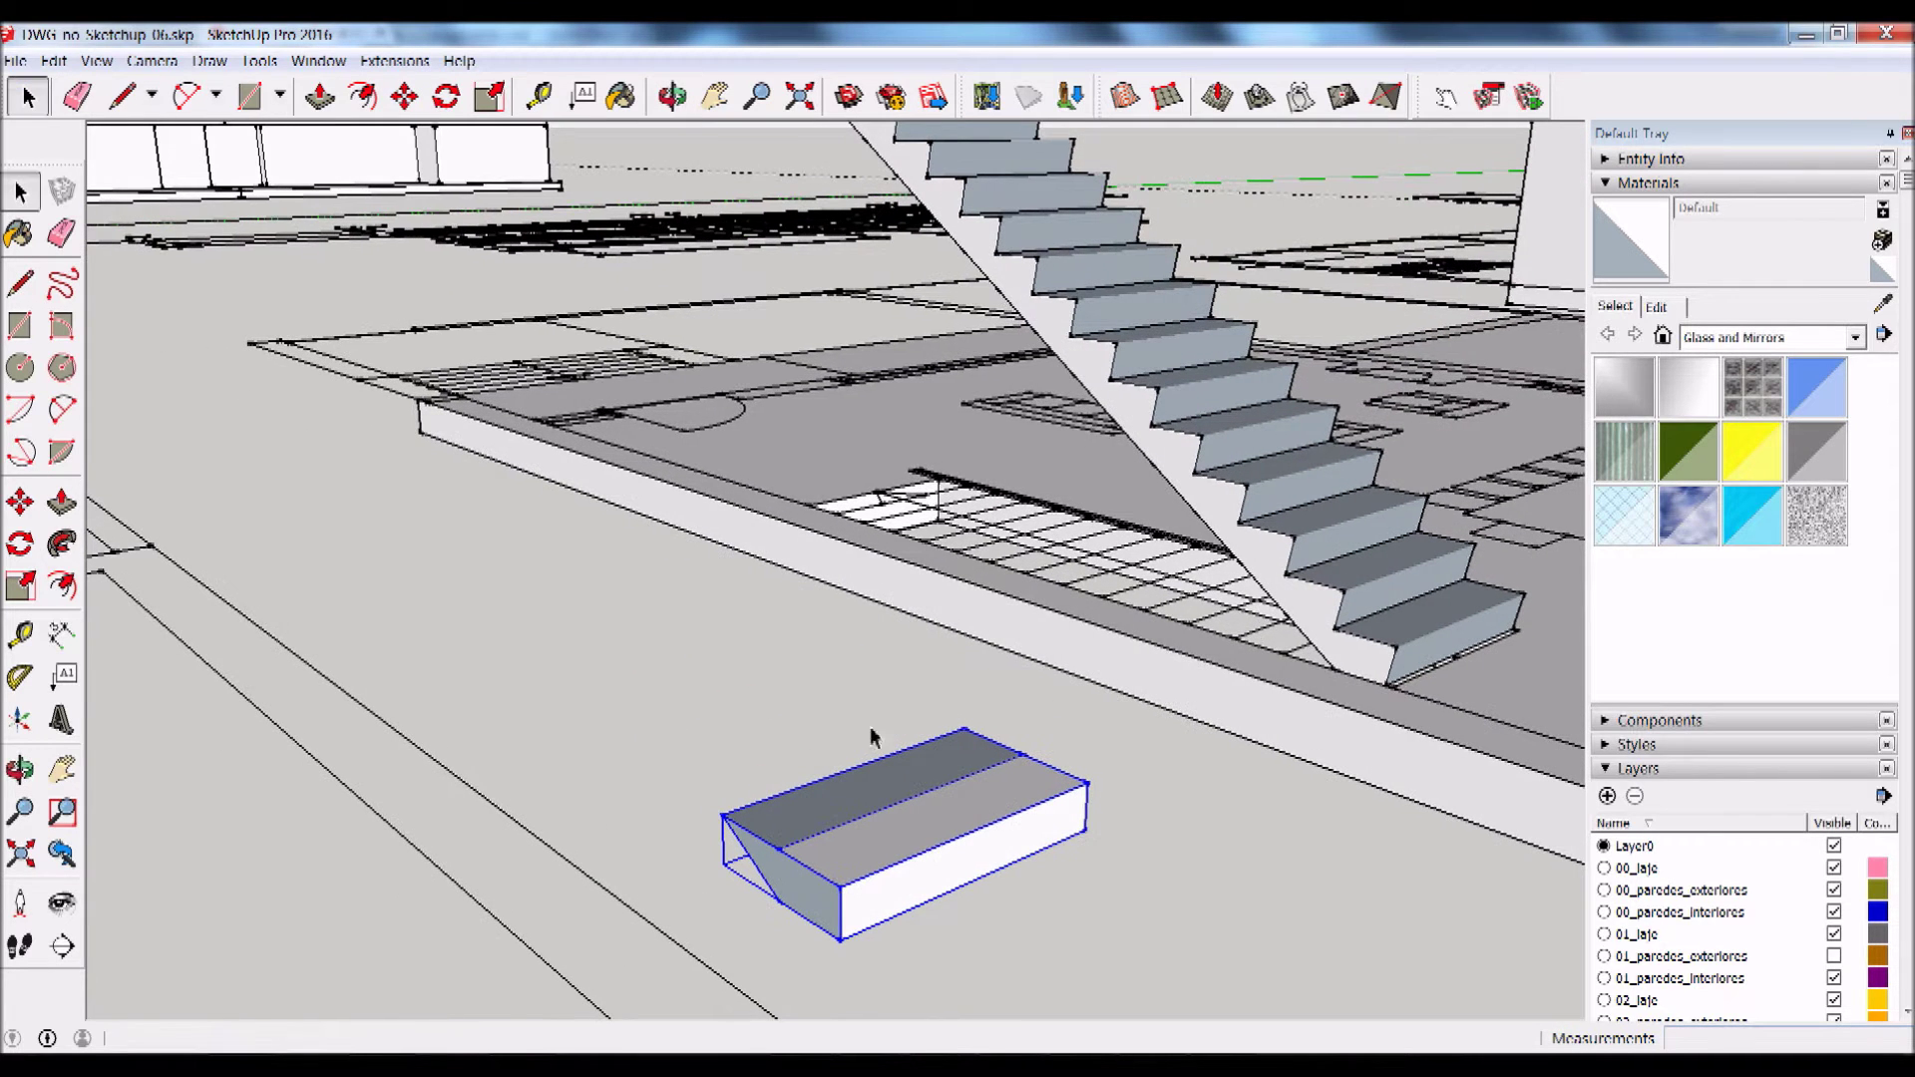
left_click(20, 504)
scroll(834, 976, "up", 2)
scroll(862, 973, "up", 3)
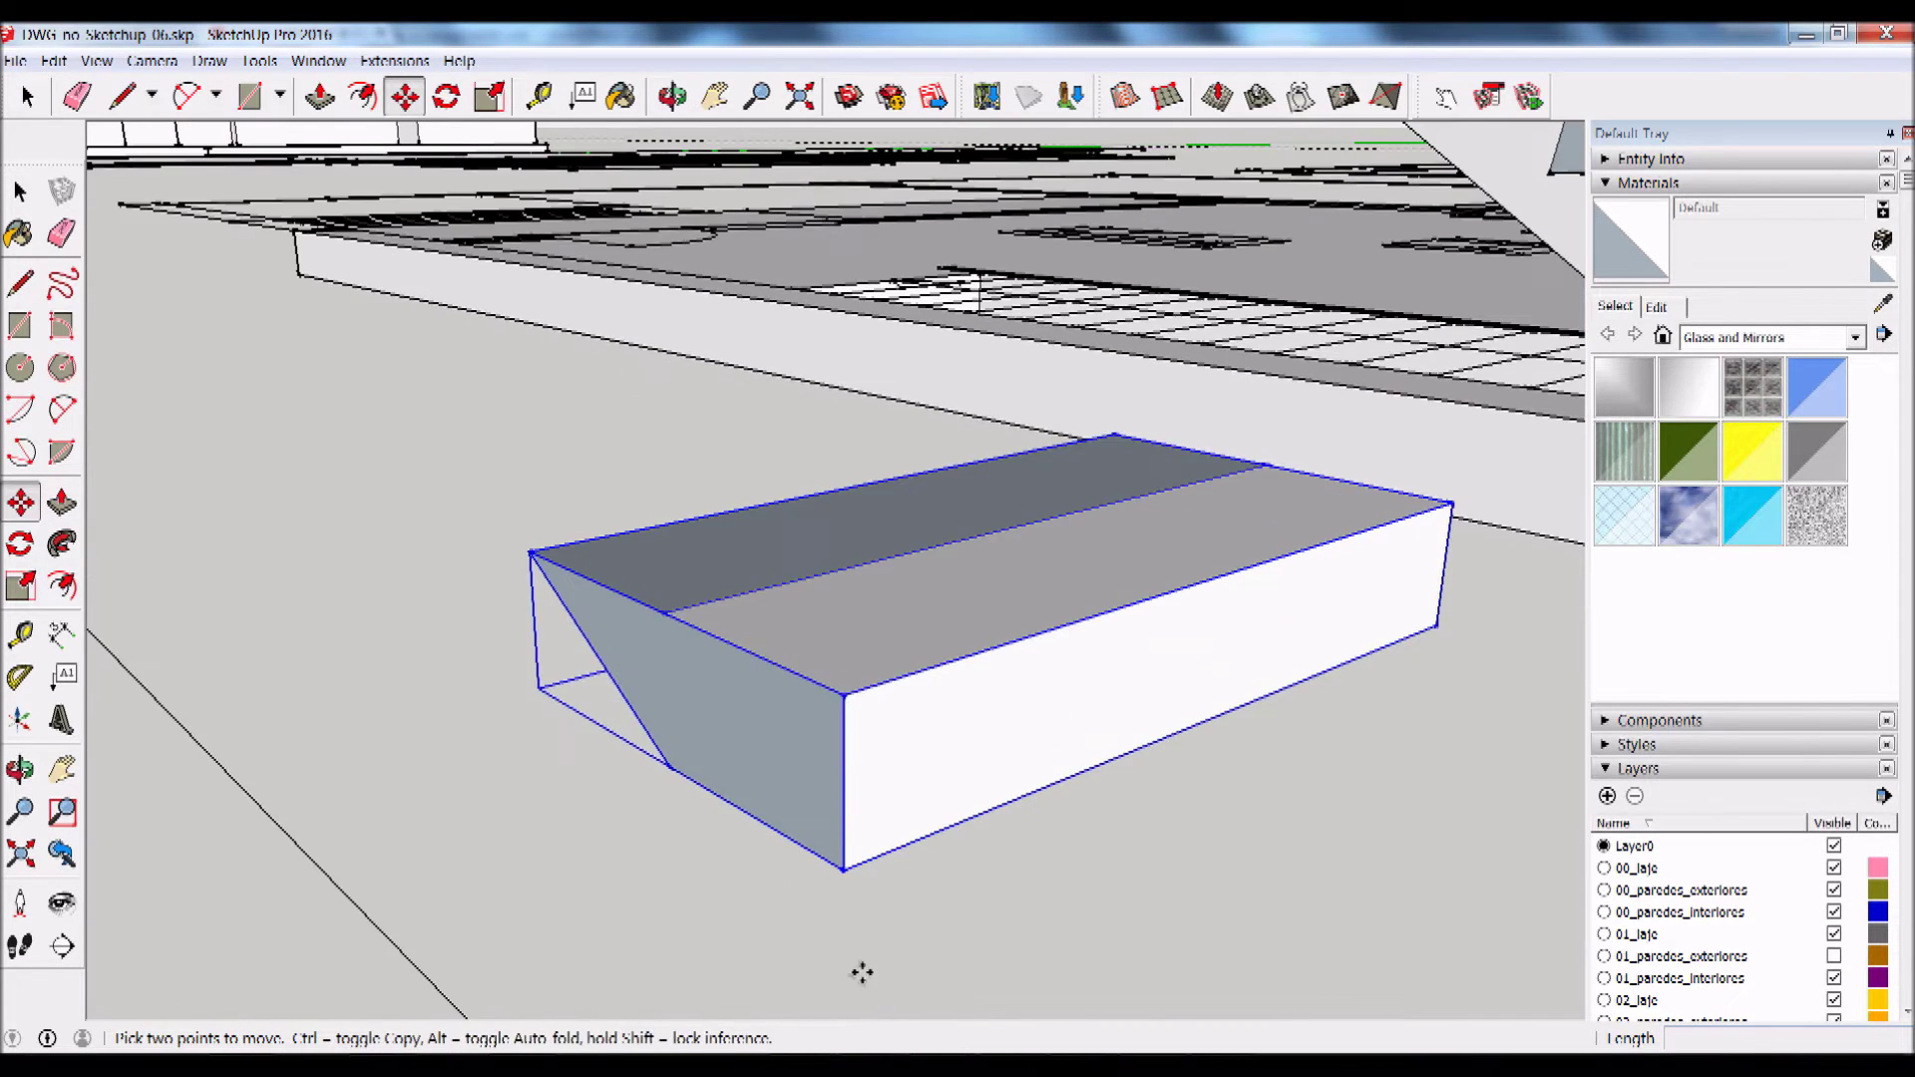
left_click(844, 874)
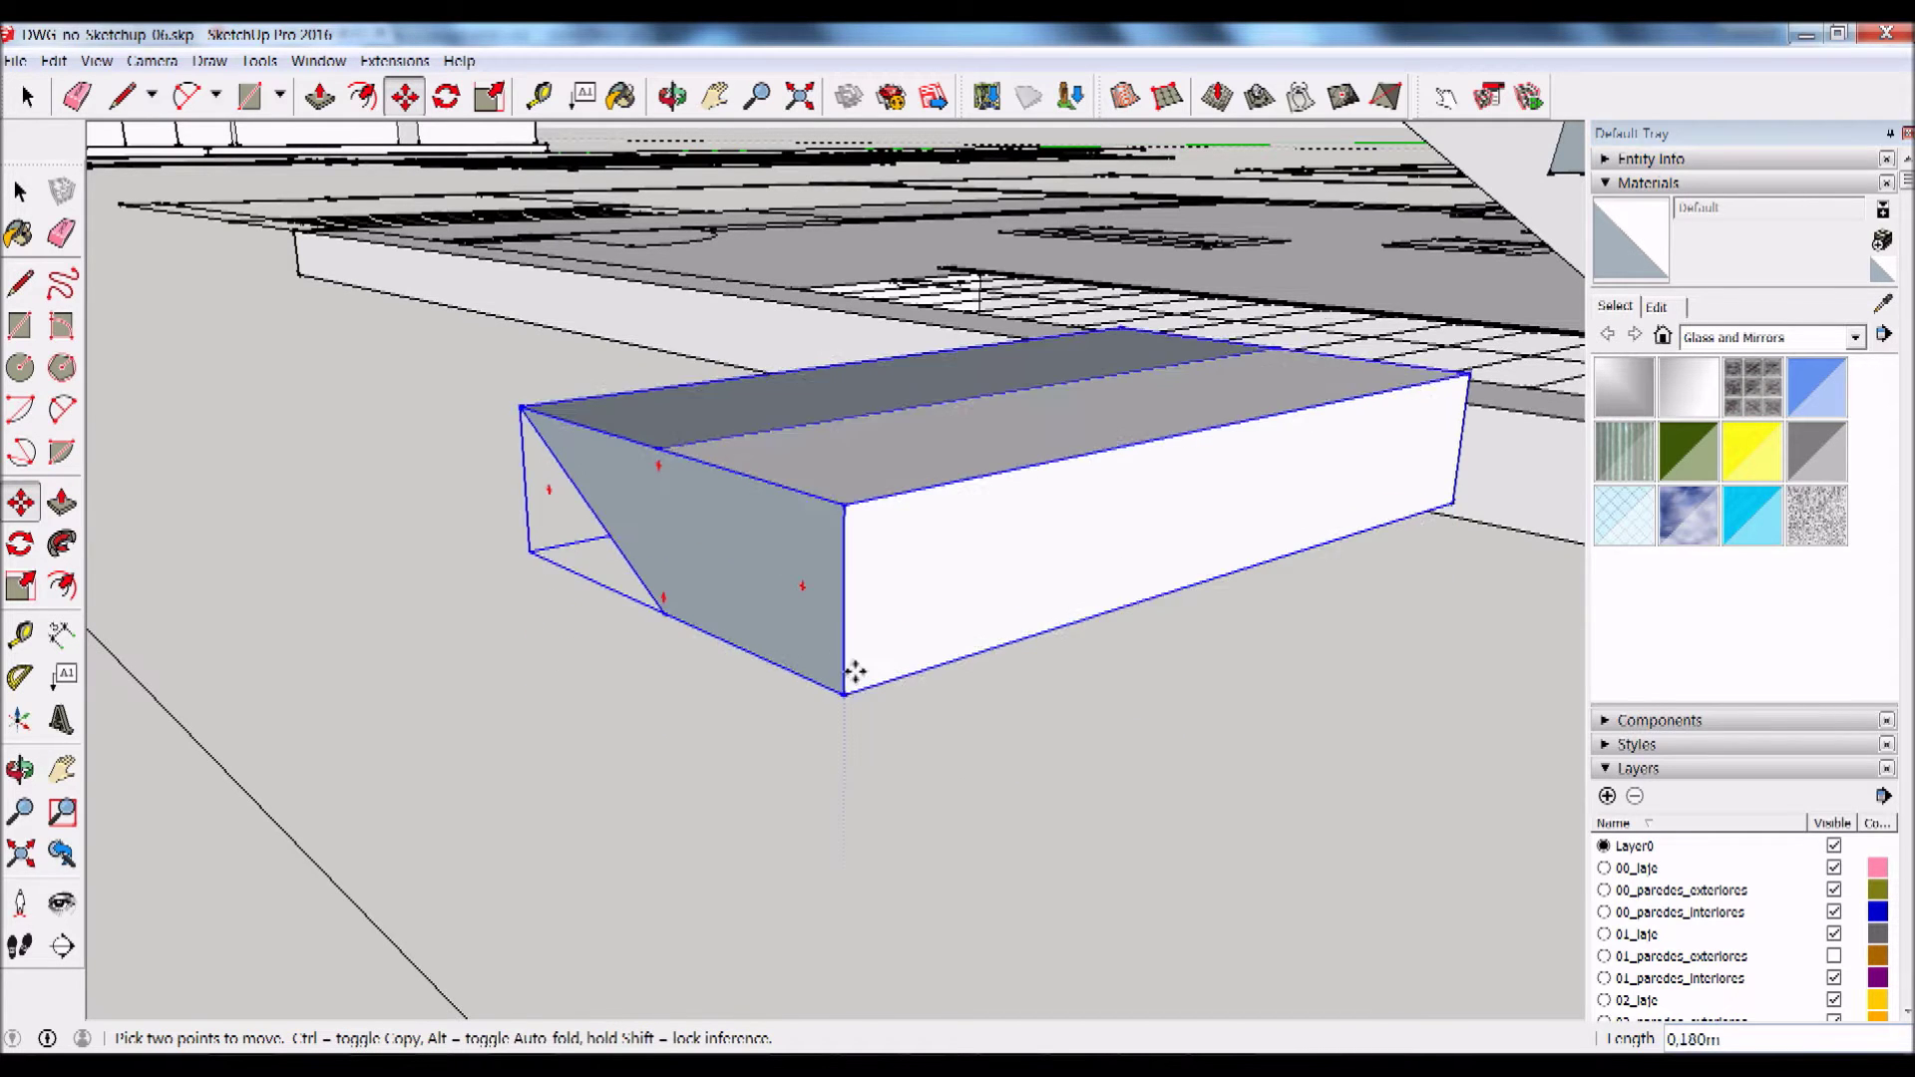
scroll(858, 485, "up", 2)
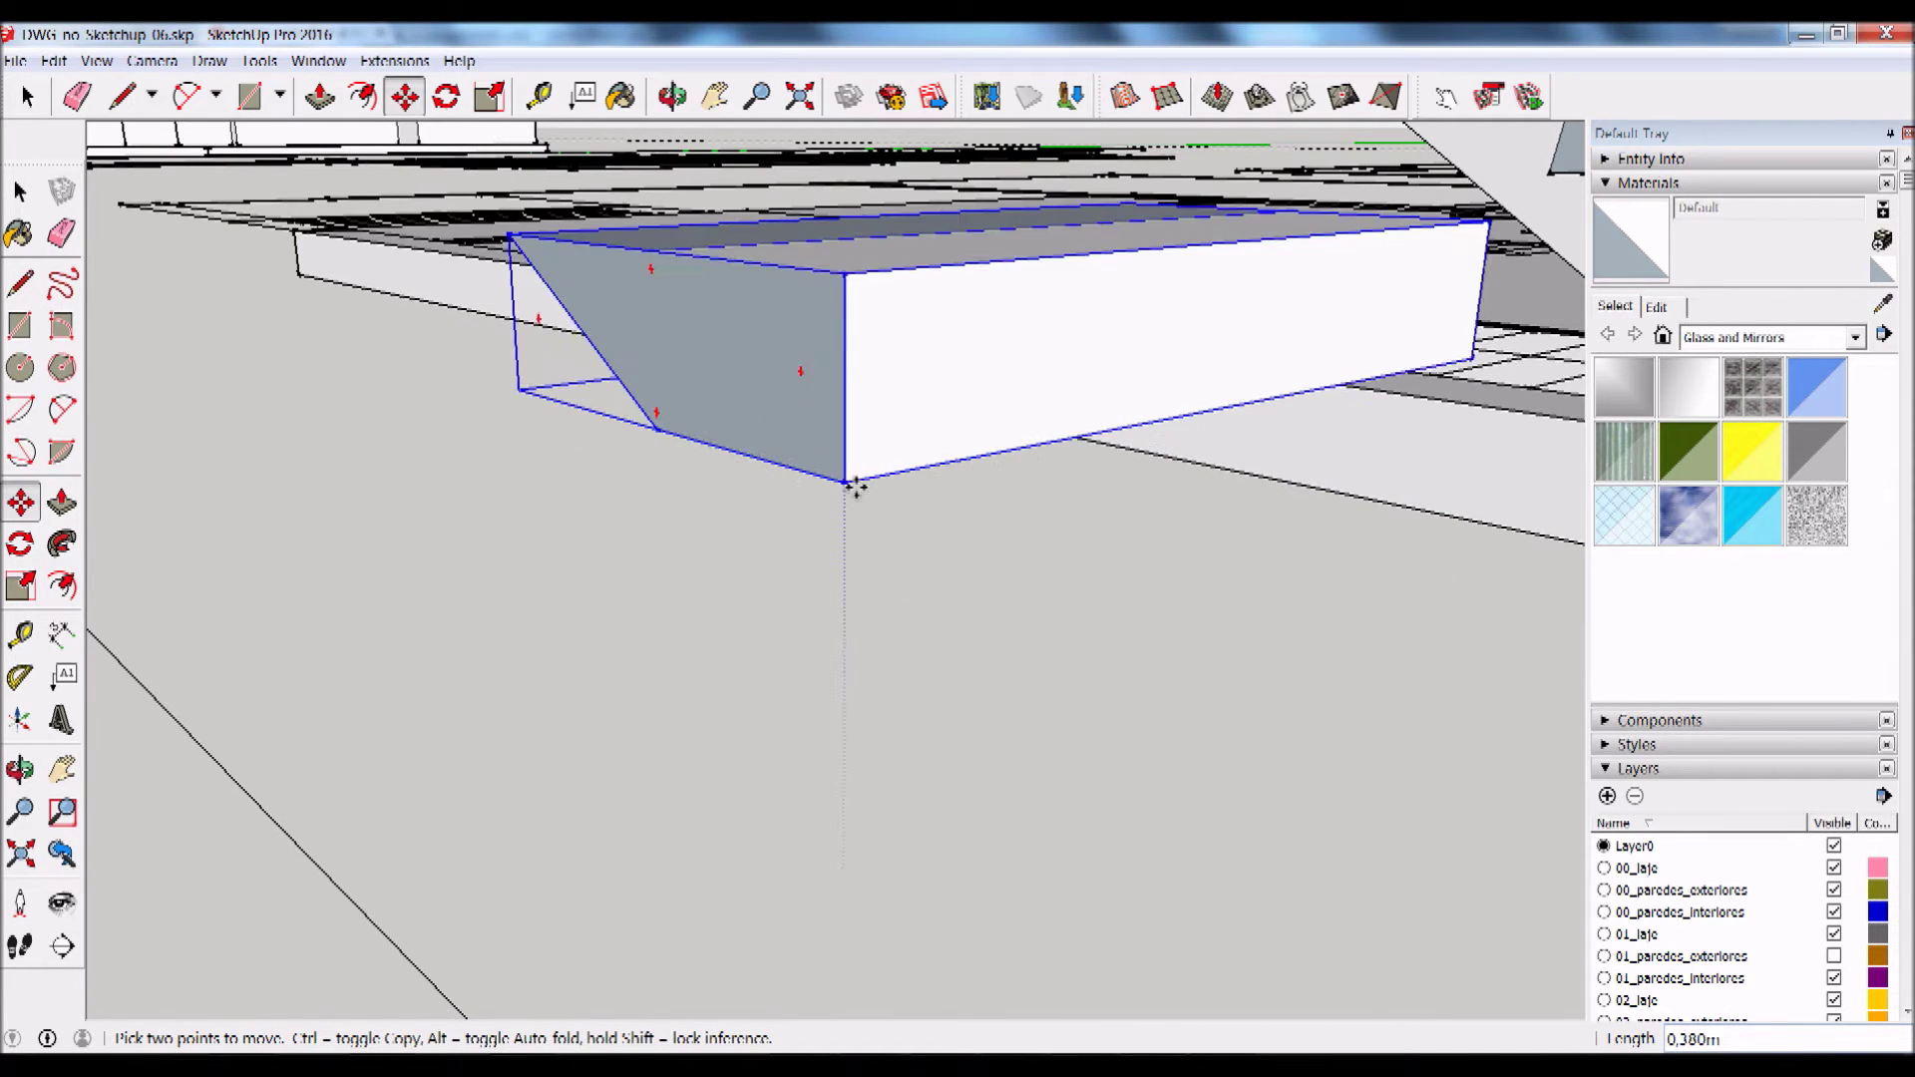
key("ctrl")
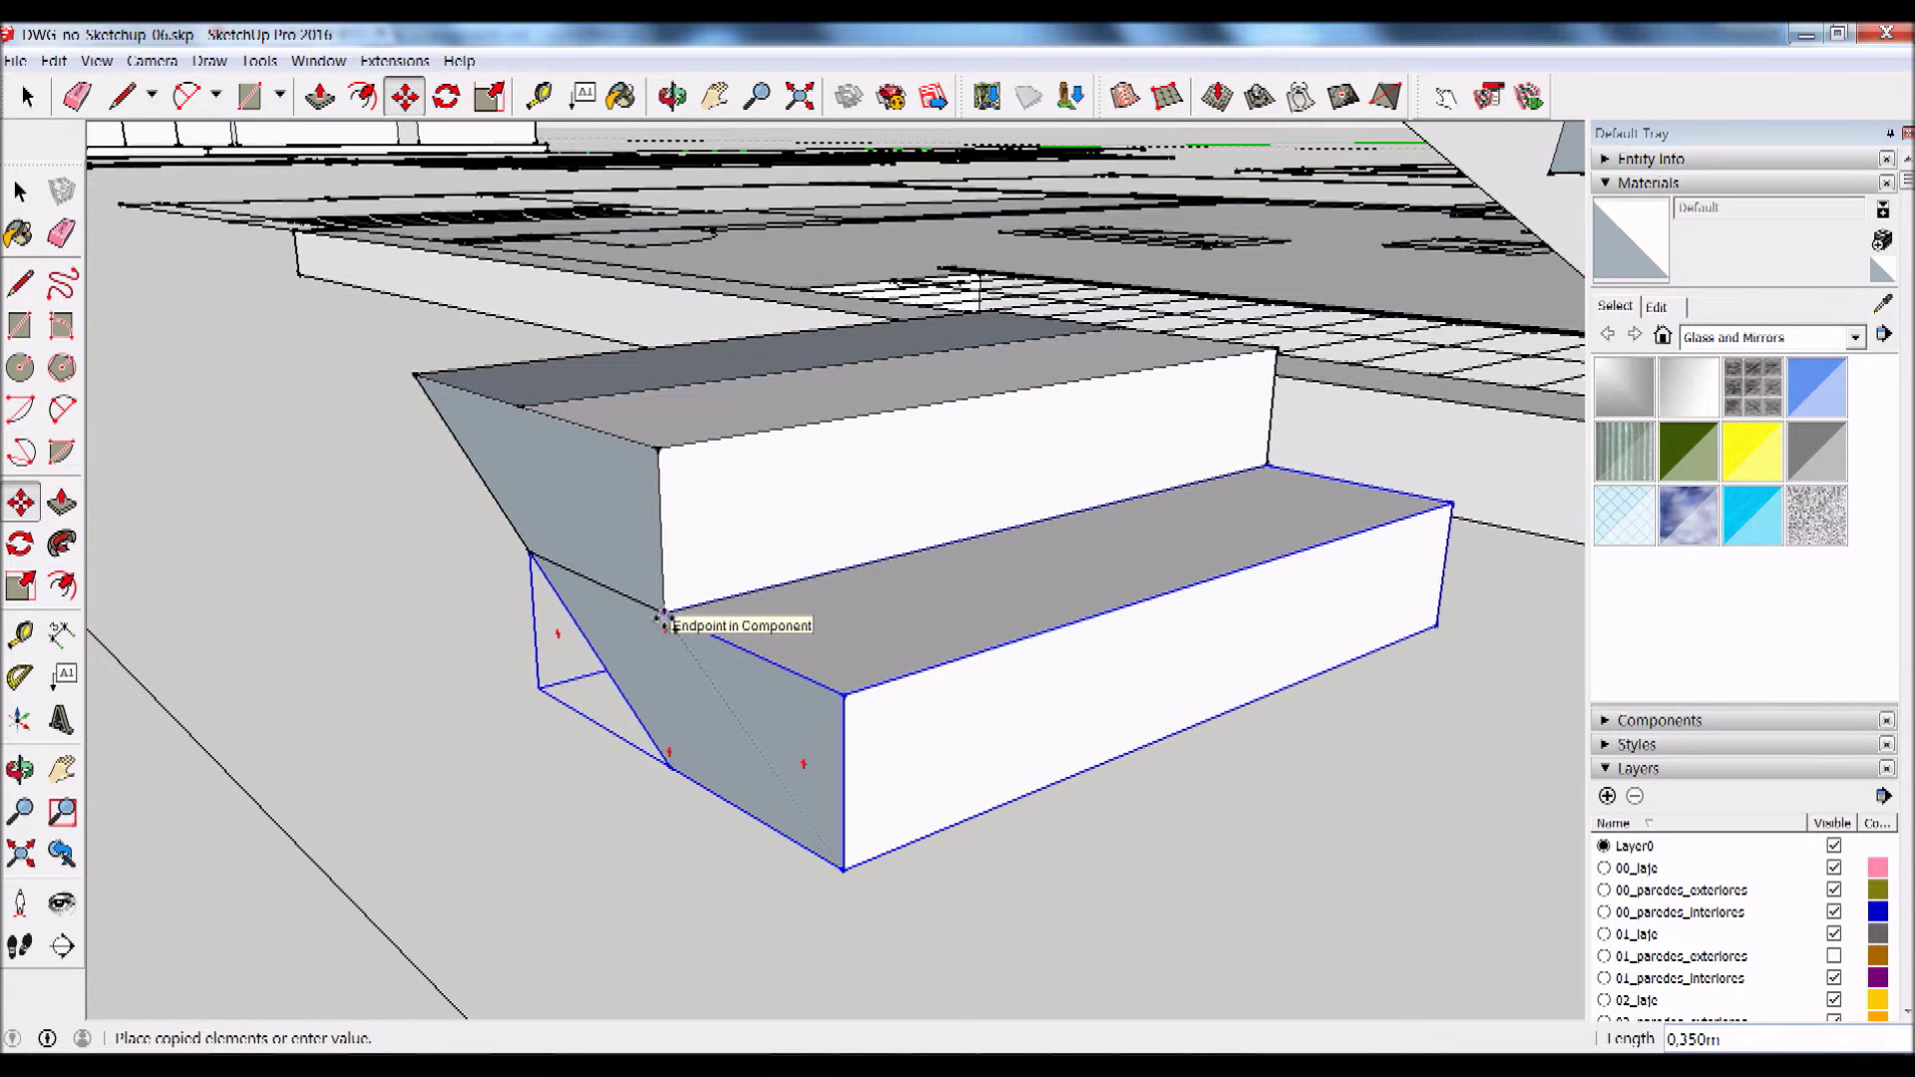
Step: Place the deg copy on the first step's top-back corner and array it 15x
left_click(663, 619)
type("15")
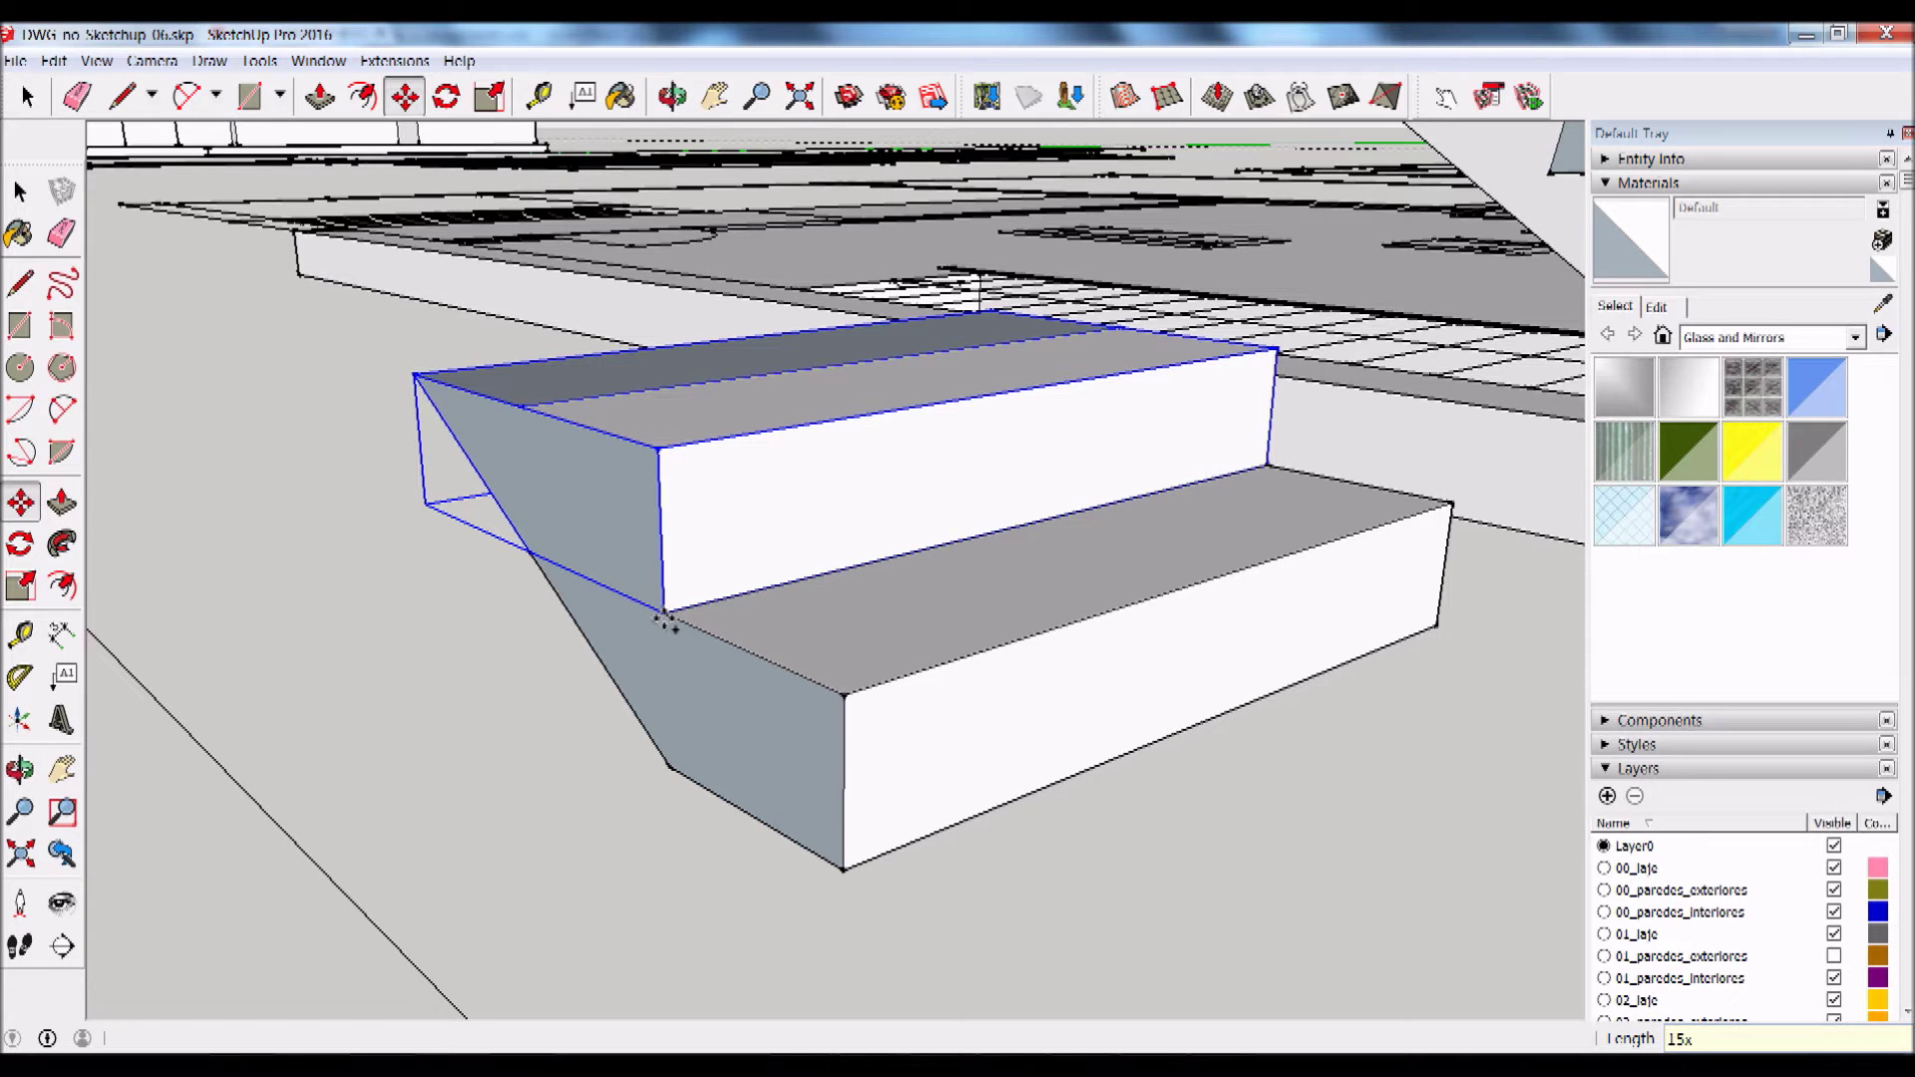
key("Return")
scroll(663, 620, "down", 3)
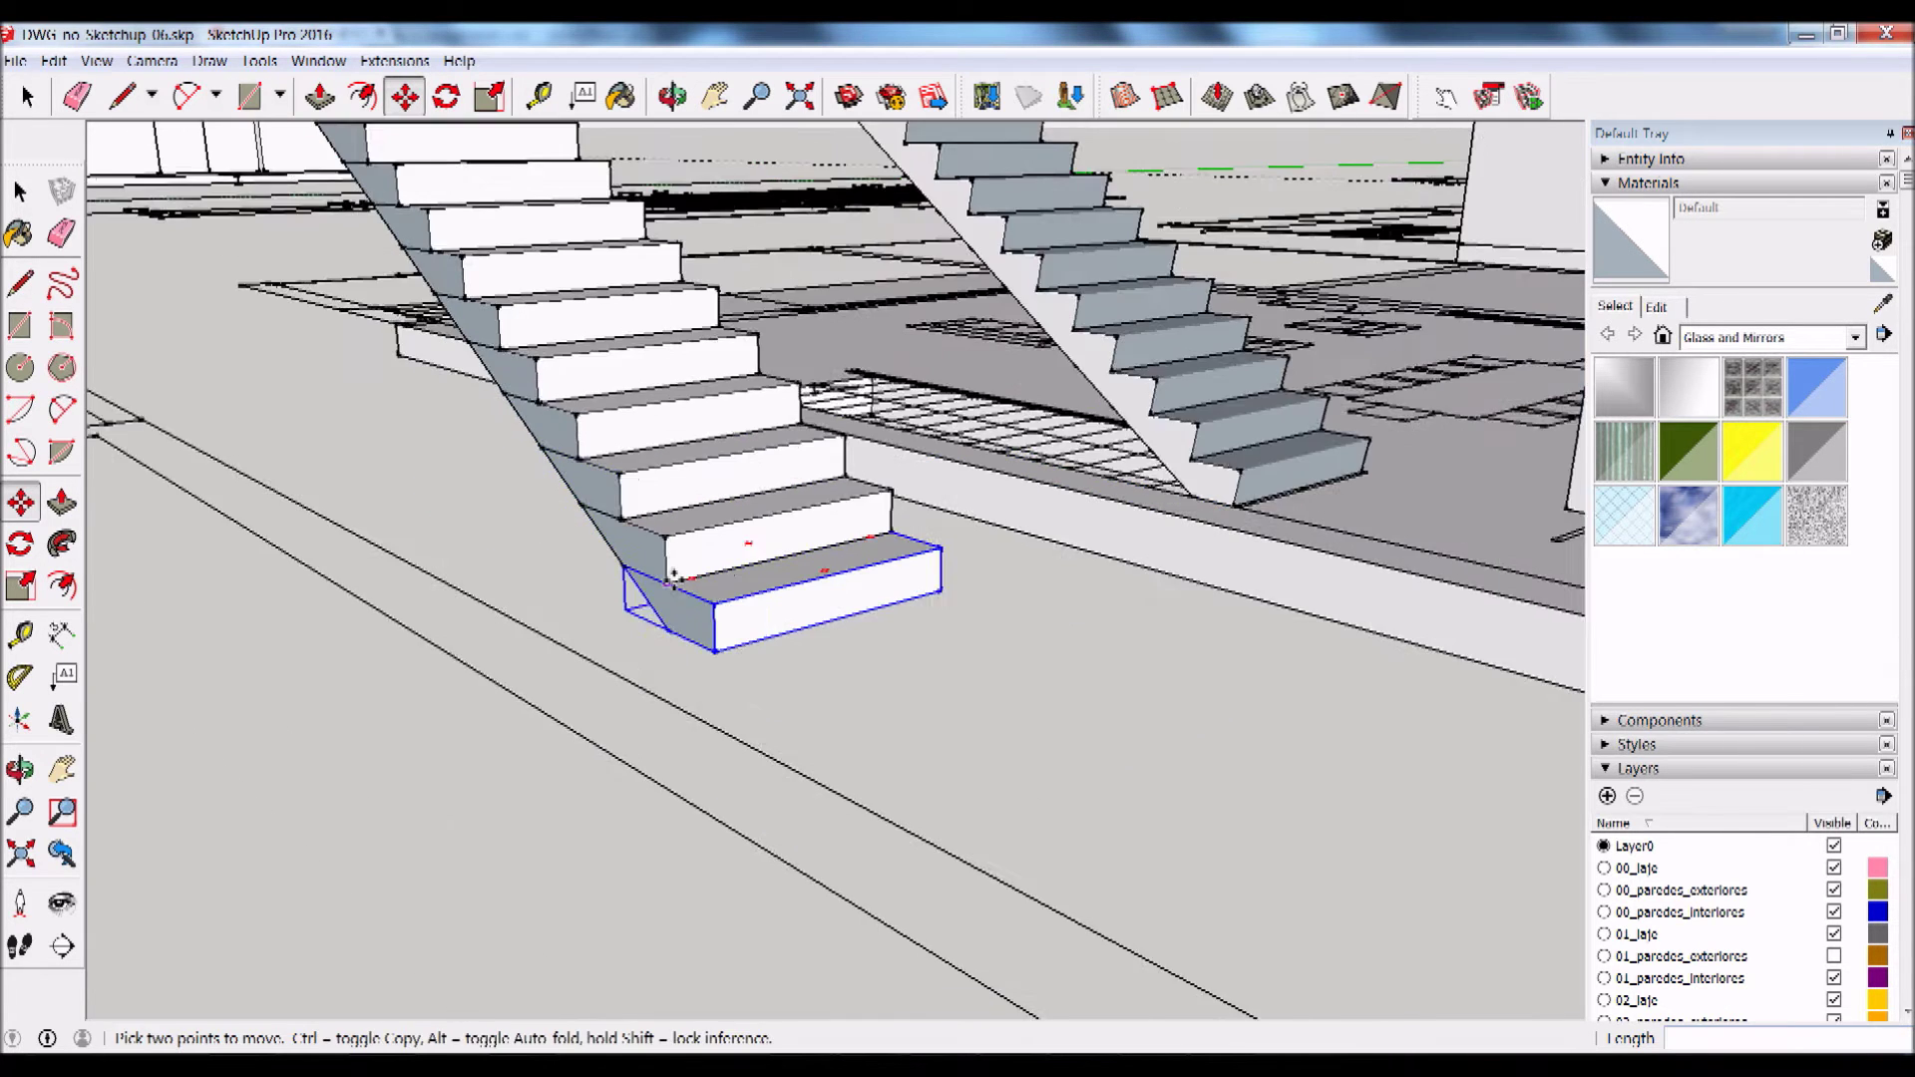
scroll(663, 588, "down", 3)
scroll(663, 579, "down", 3)
Step: Select every step of the new deg flight with a crossing window
mouse_move(639, 419)
middle_mouse_down()
mouse_move(755, 339)
mouse_move(696, 427)
middle_mouse_up()
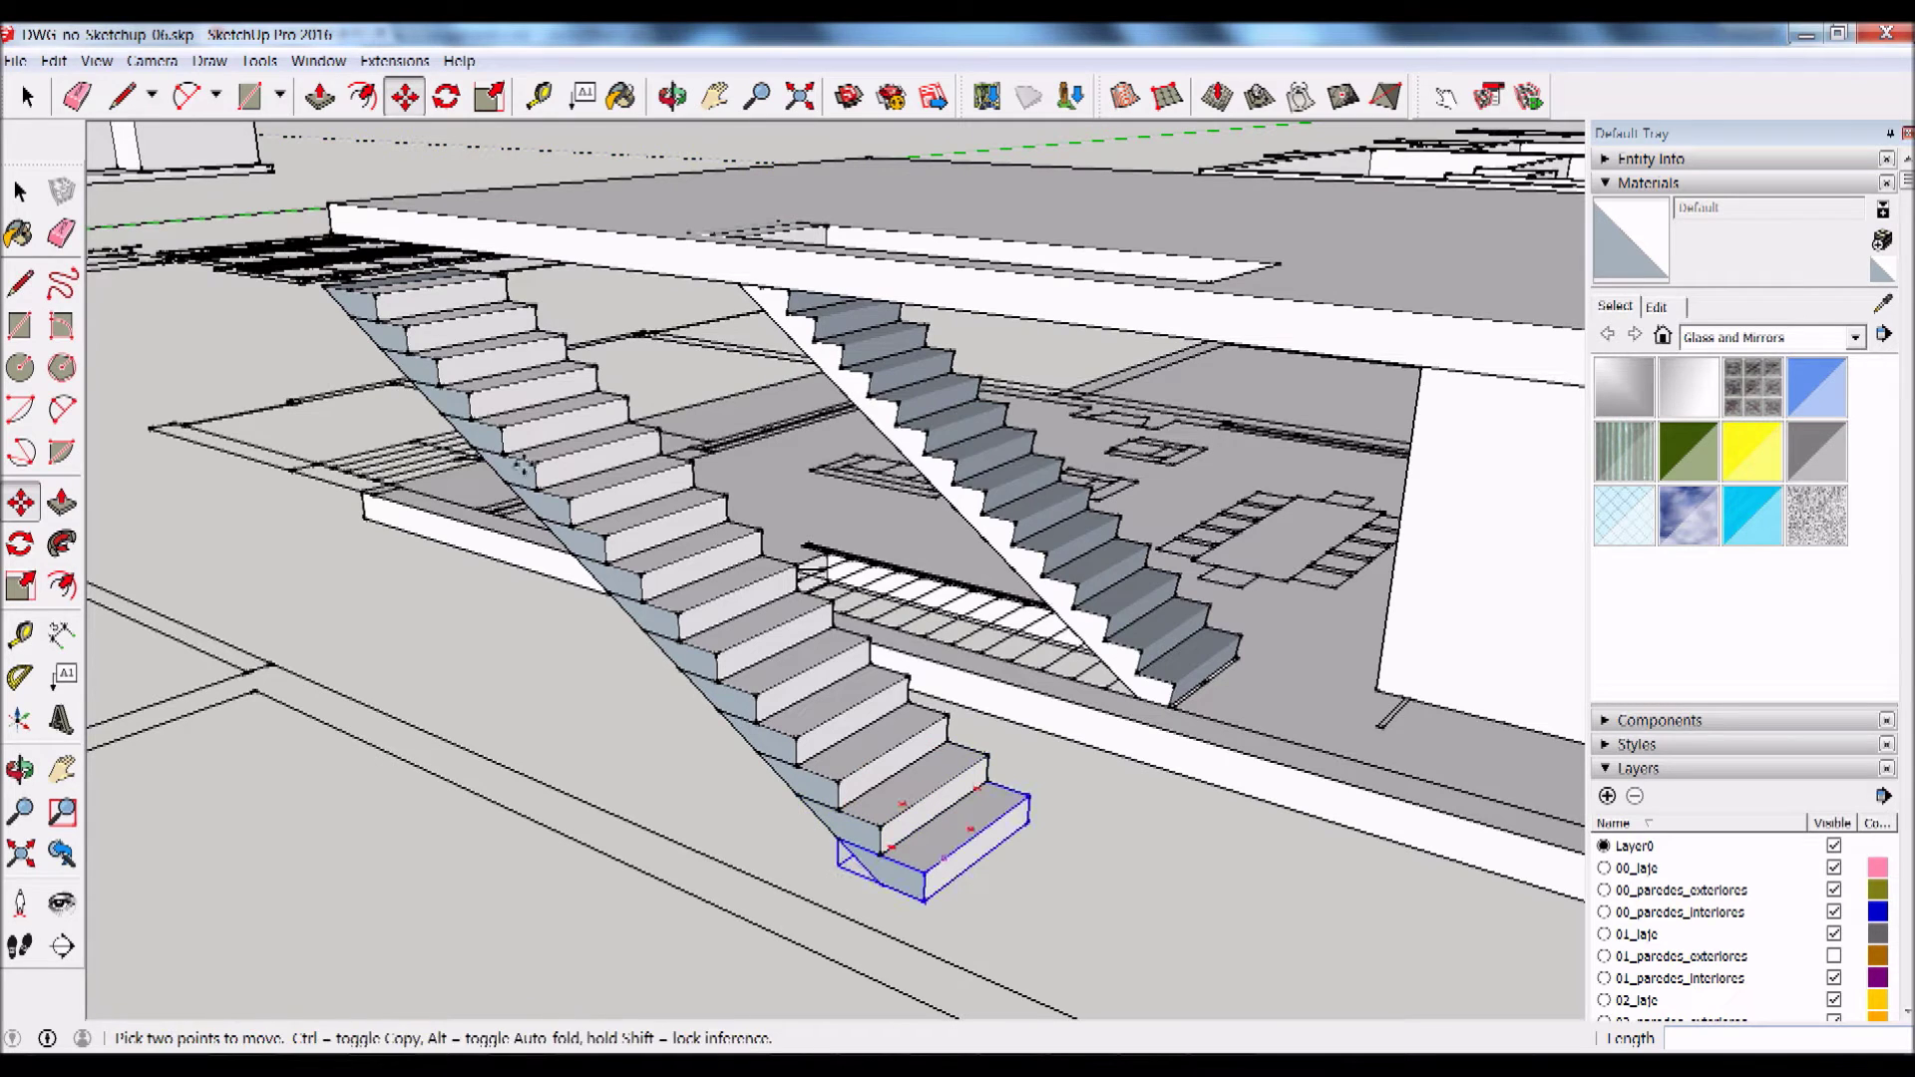
left_click(20, 191)
middle_click_drag(855, 824, 714, 868)
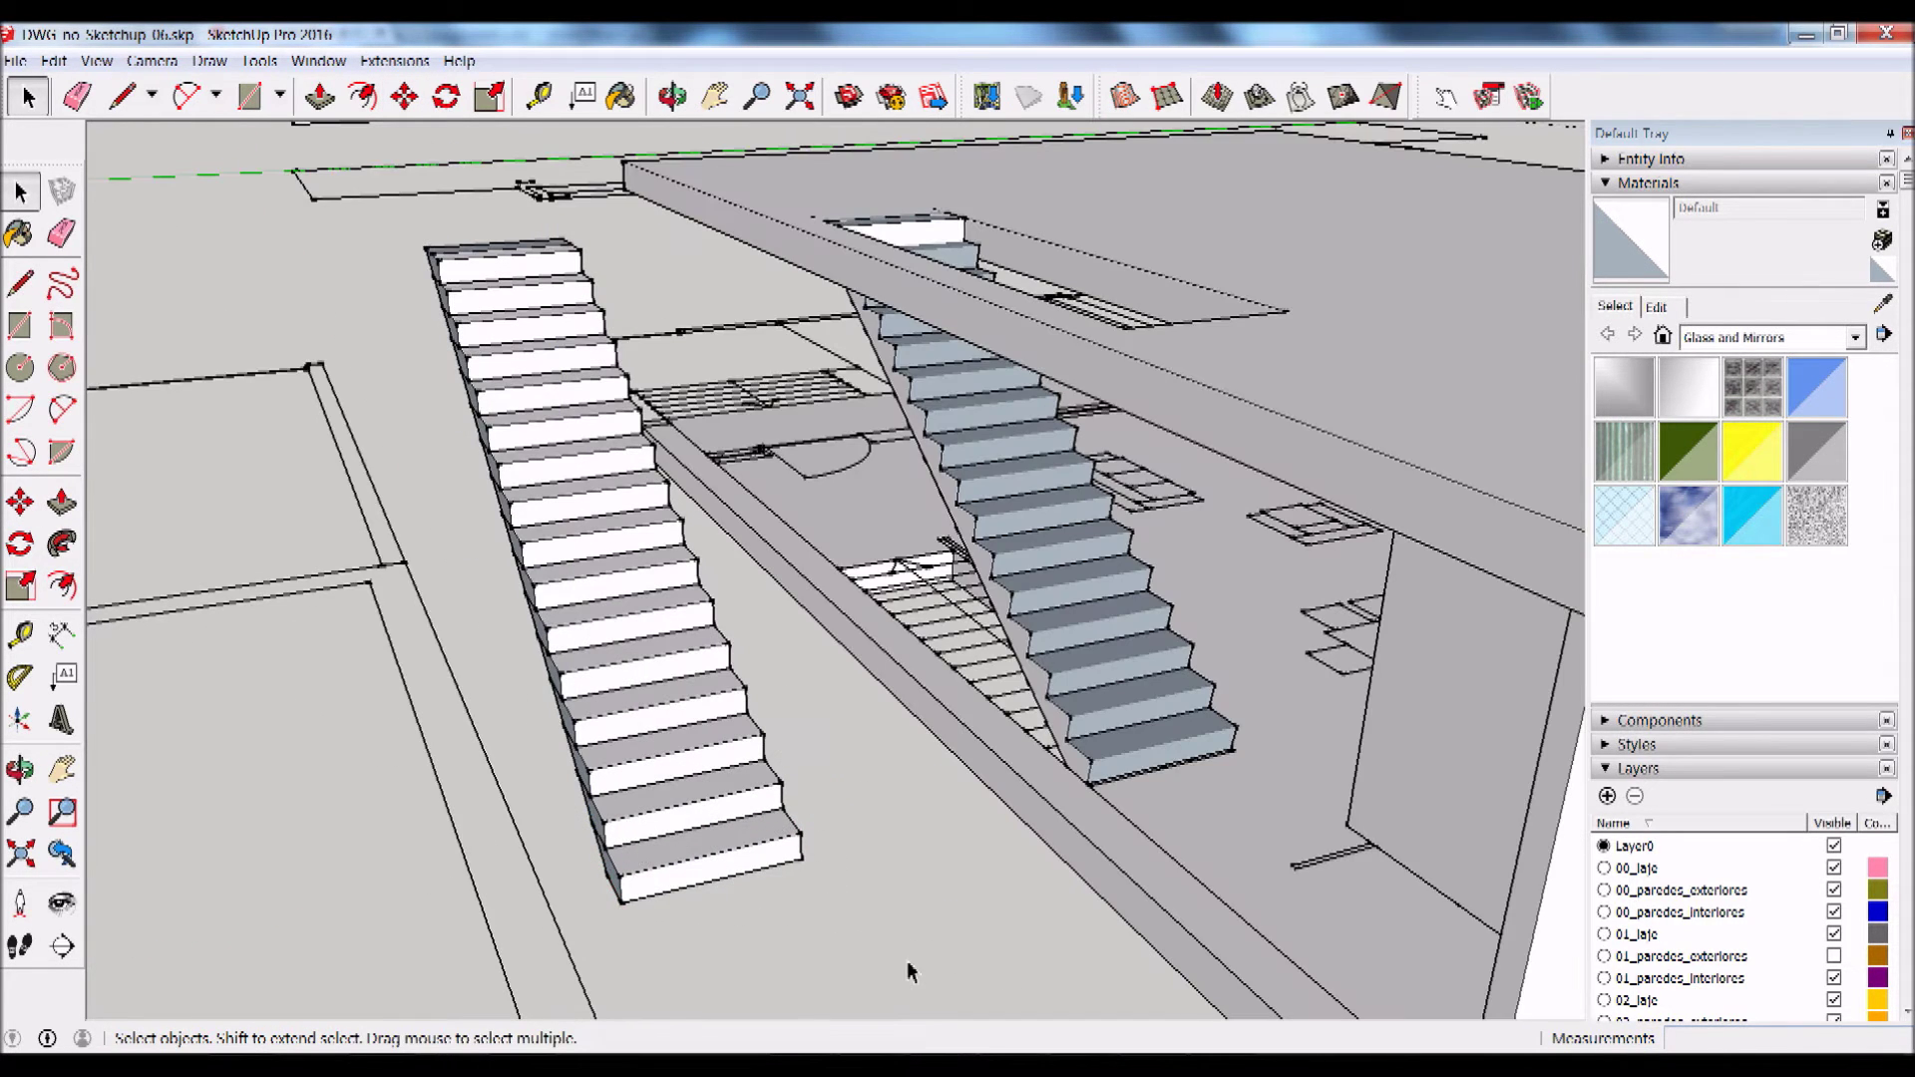
left_click(494, 253)
middle_click_drag(543, 415, 473, 473)
left_click(773, 496)
left_click_drag(629, 895, 627, 886)
mouse_move(535, 513)
middle_mouse_down()
mouse_move(463, 372)
mouse_move(513, 333)
middle_mouse_up()
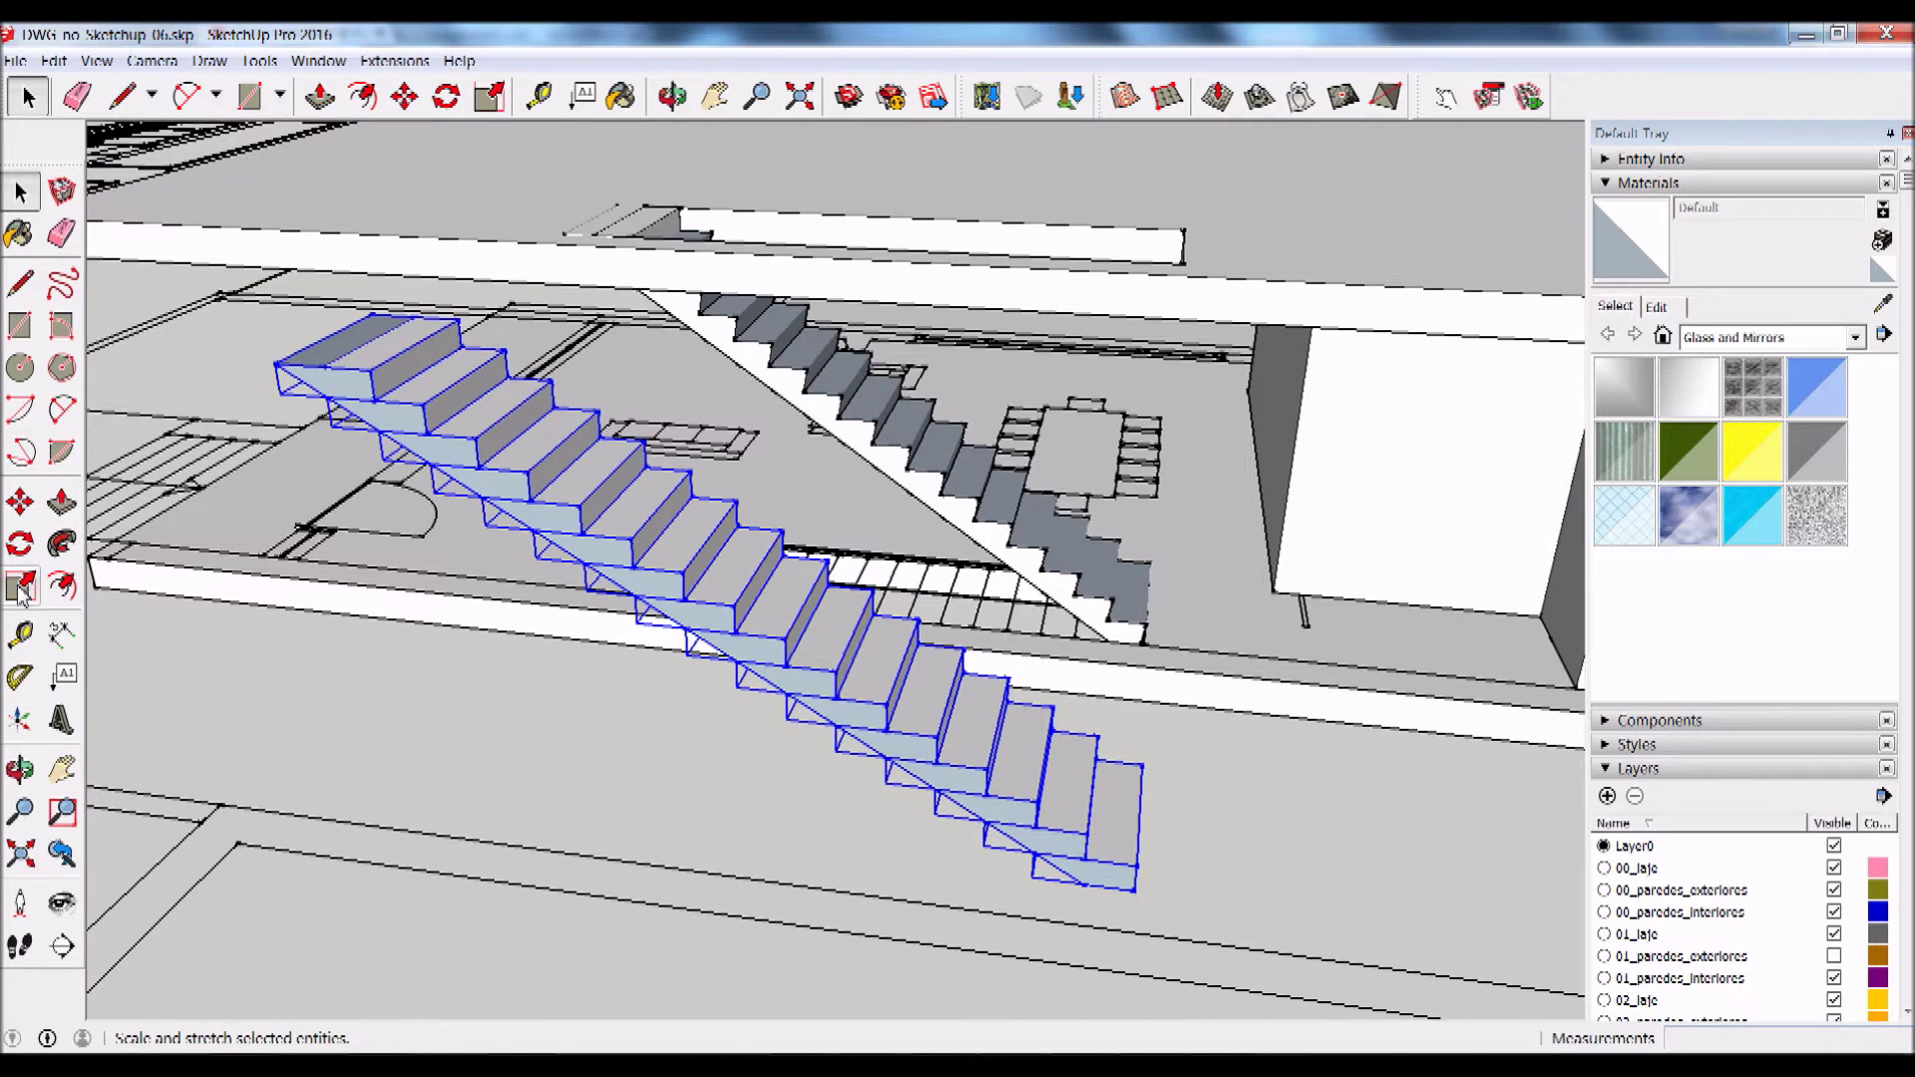
Step: Scale the selected flight slightly taller using the top blue grip
left_click(20, 588)
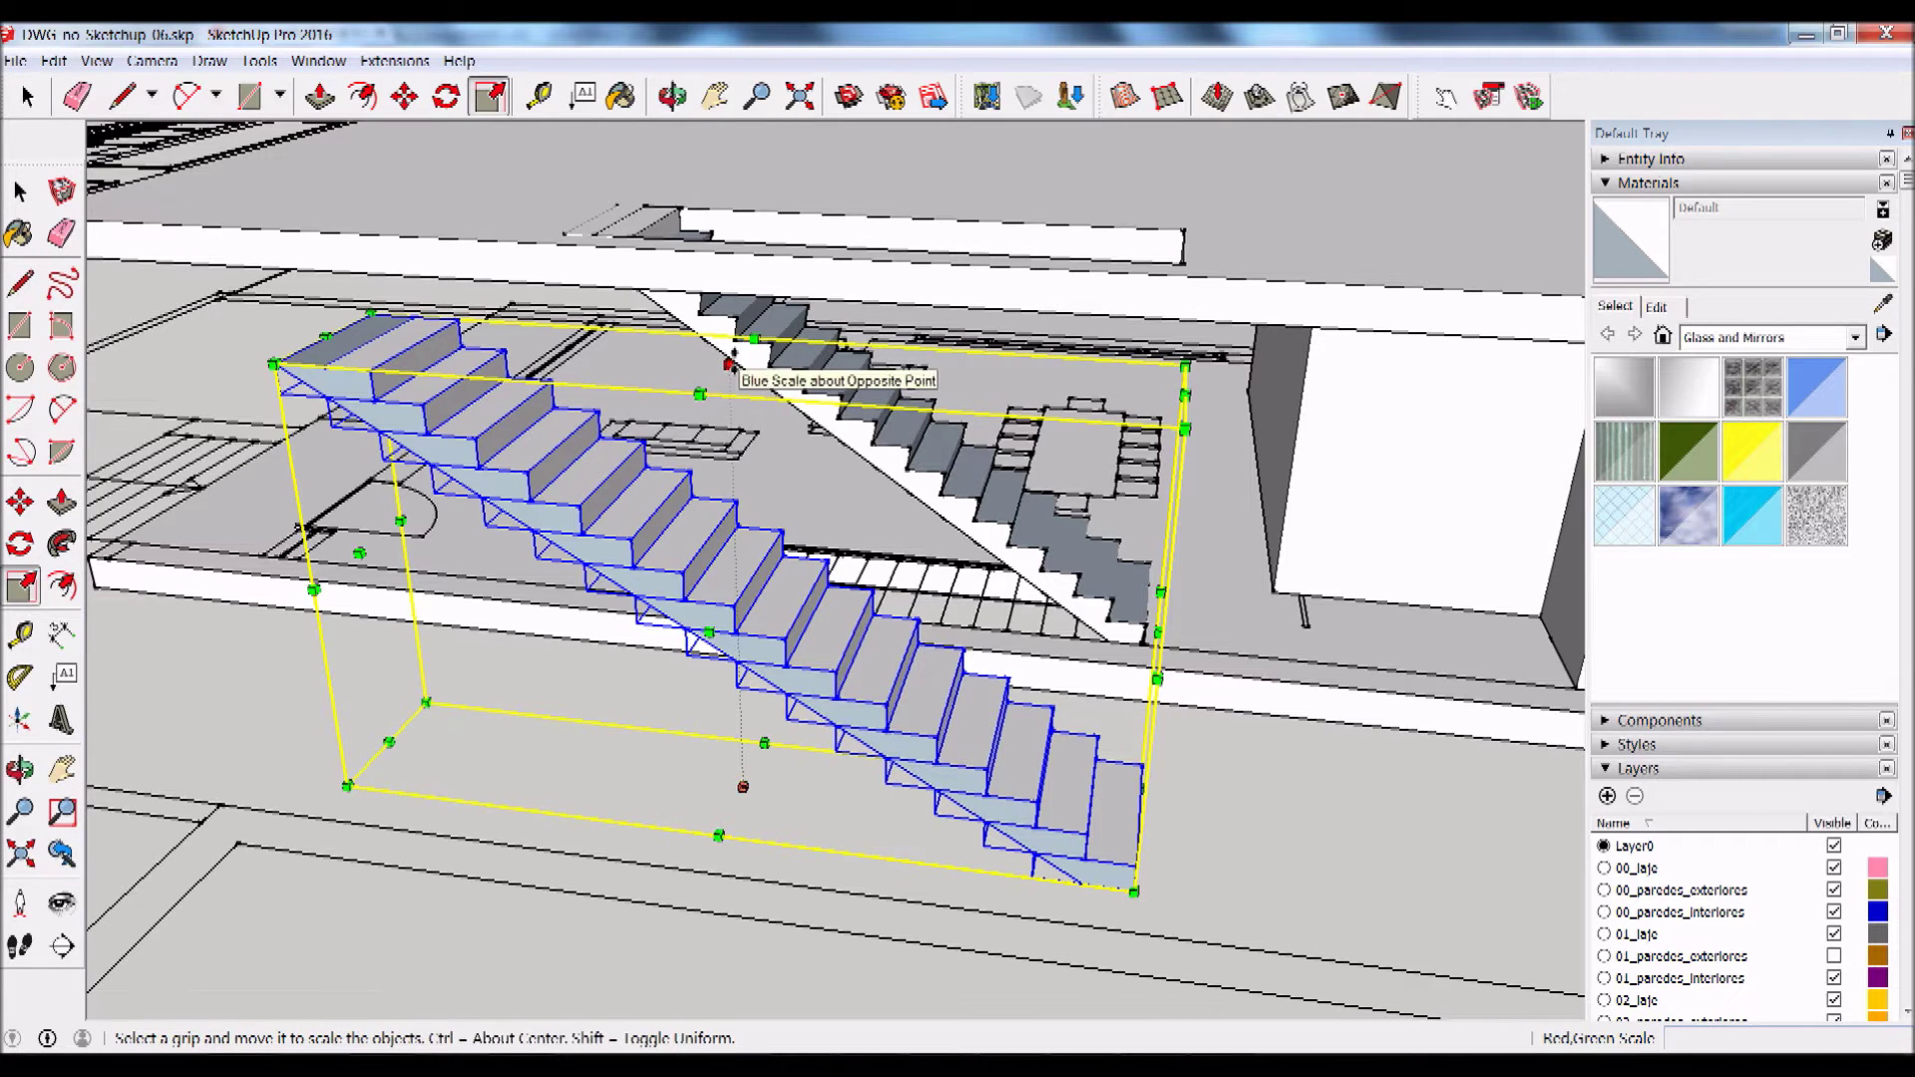
left_click_drag(735, 354, 1218, 279)
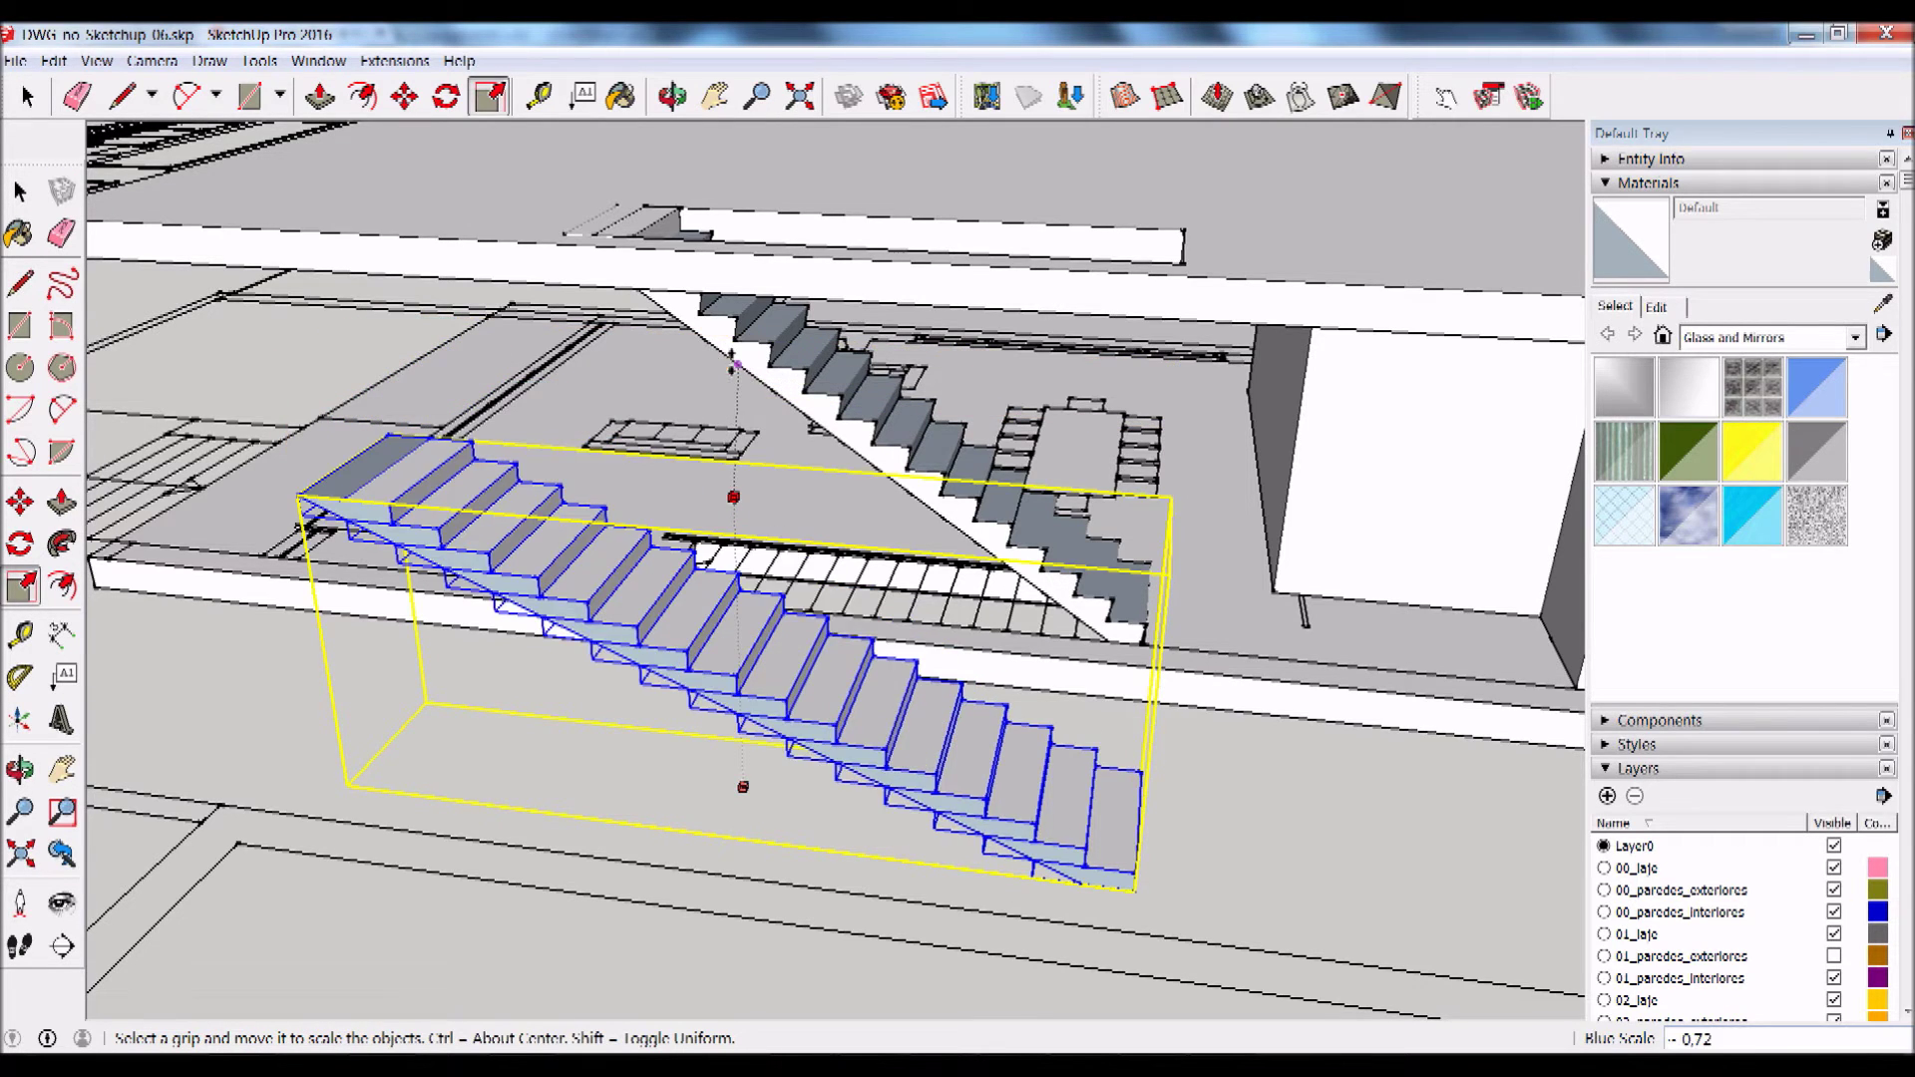
left_click(1218, 279)
mouse_move(1287, 888)
middle_mouse_down()
mouse_move(1017, 758)
mouse_move(911, 815)
middle_mouse_up()
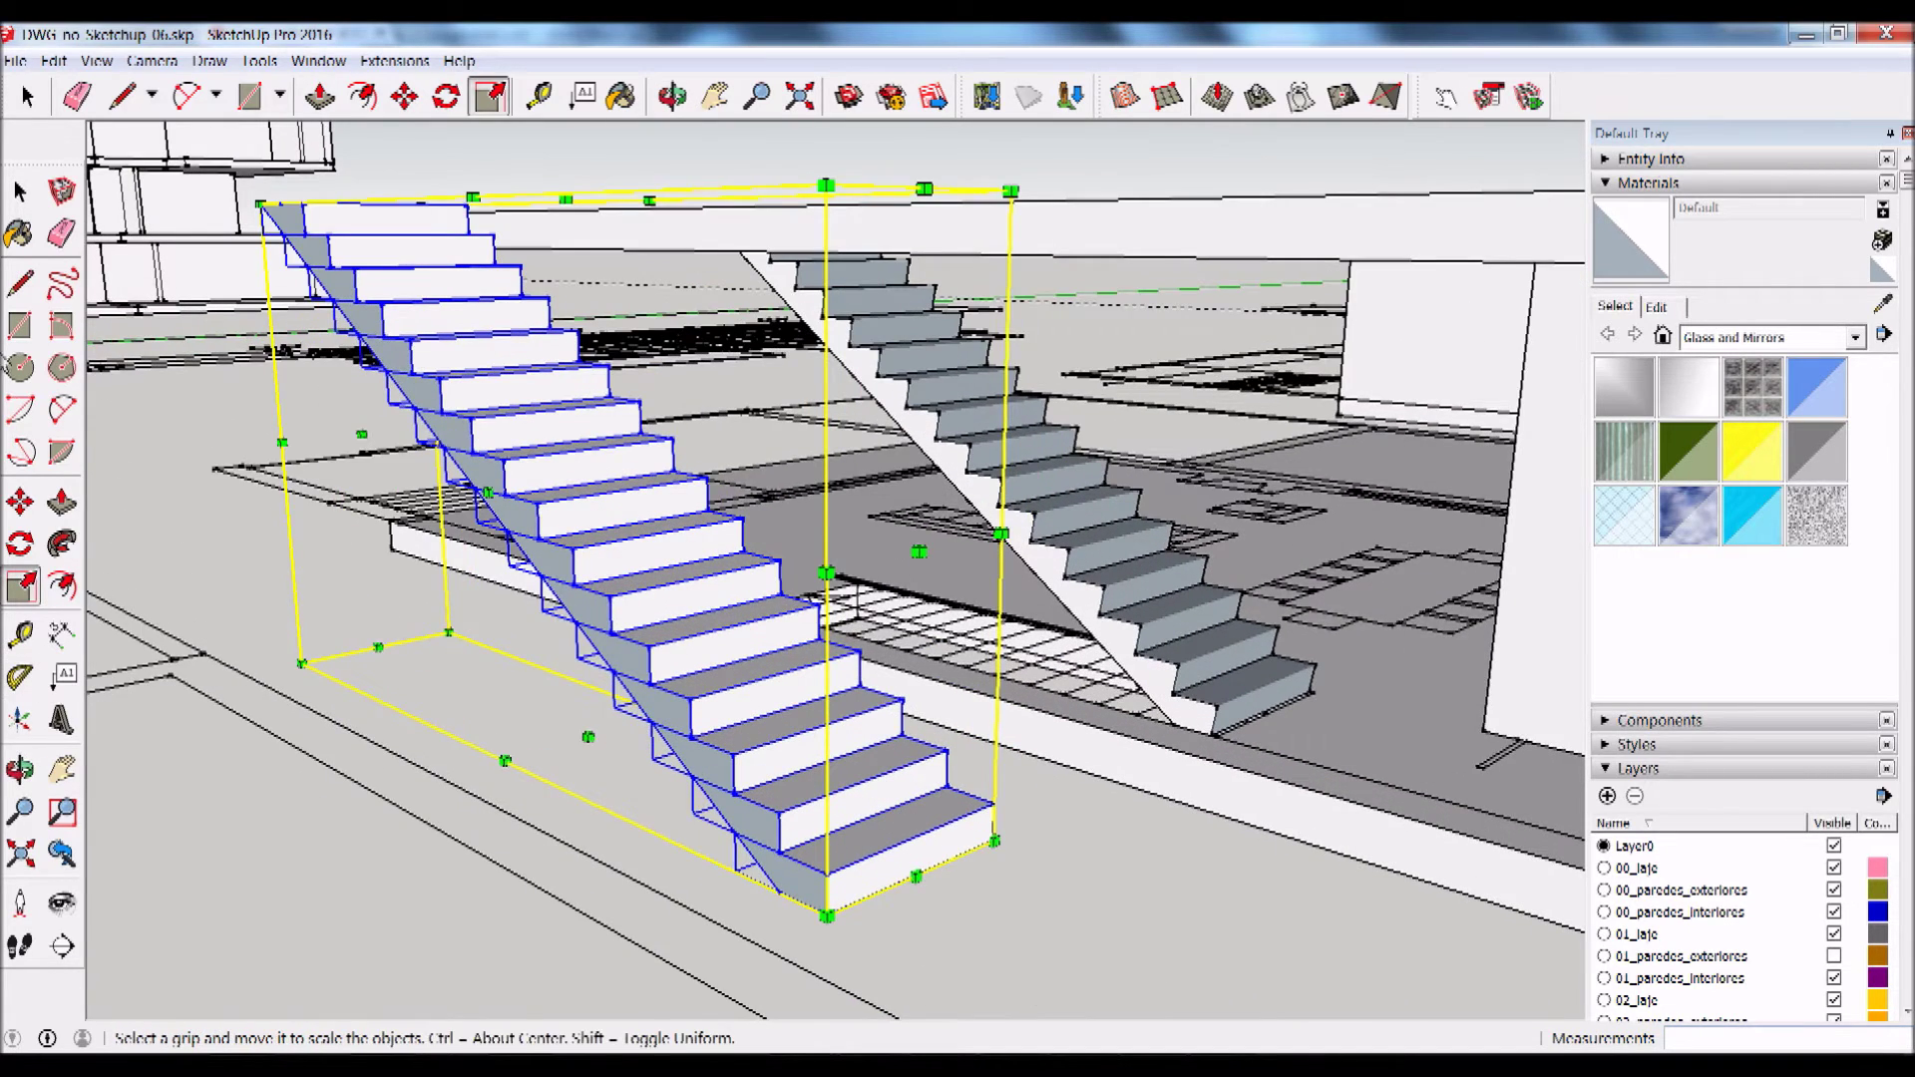
scroll(551, 577, "up", 2)
scroll(551, 576, "up", 3)
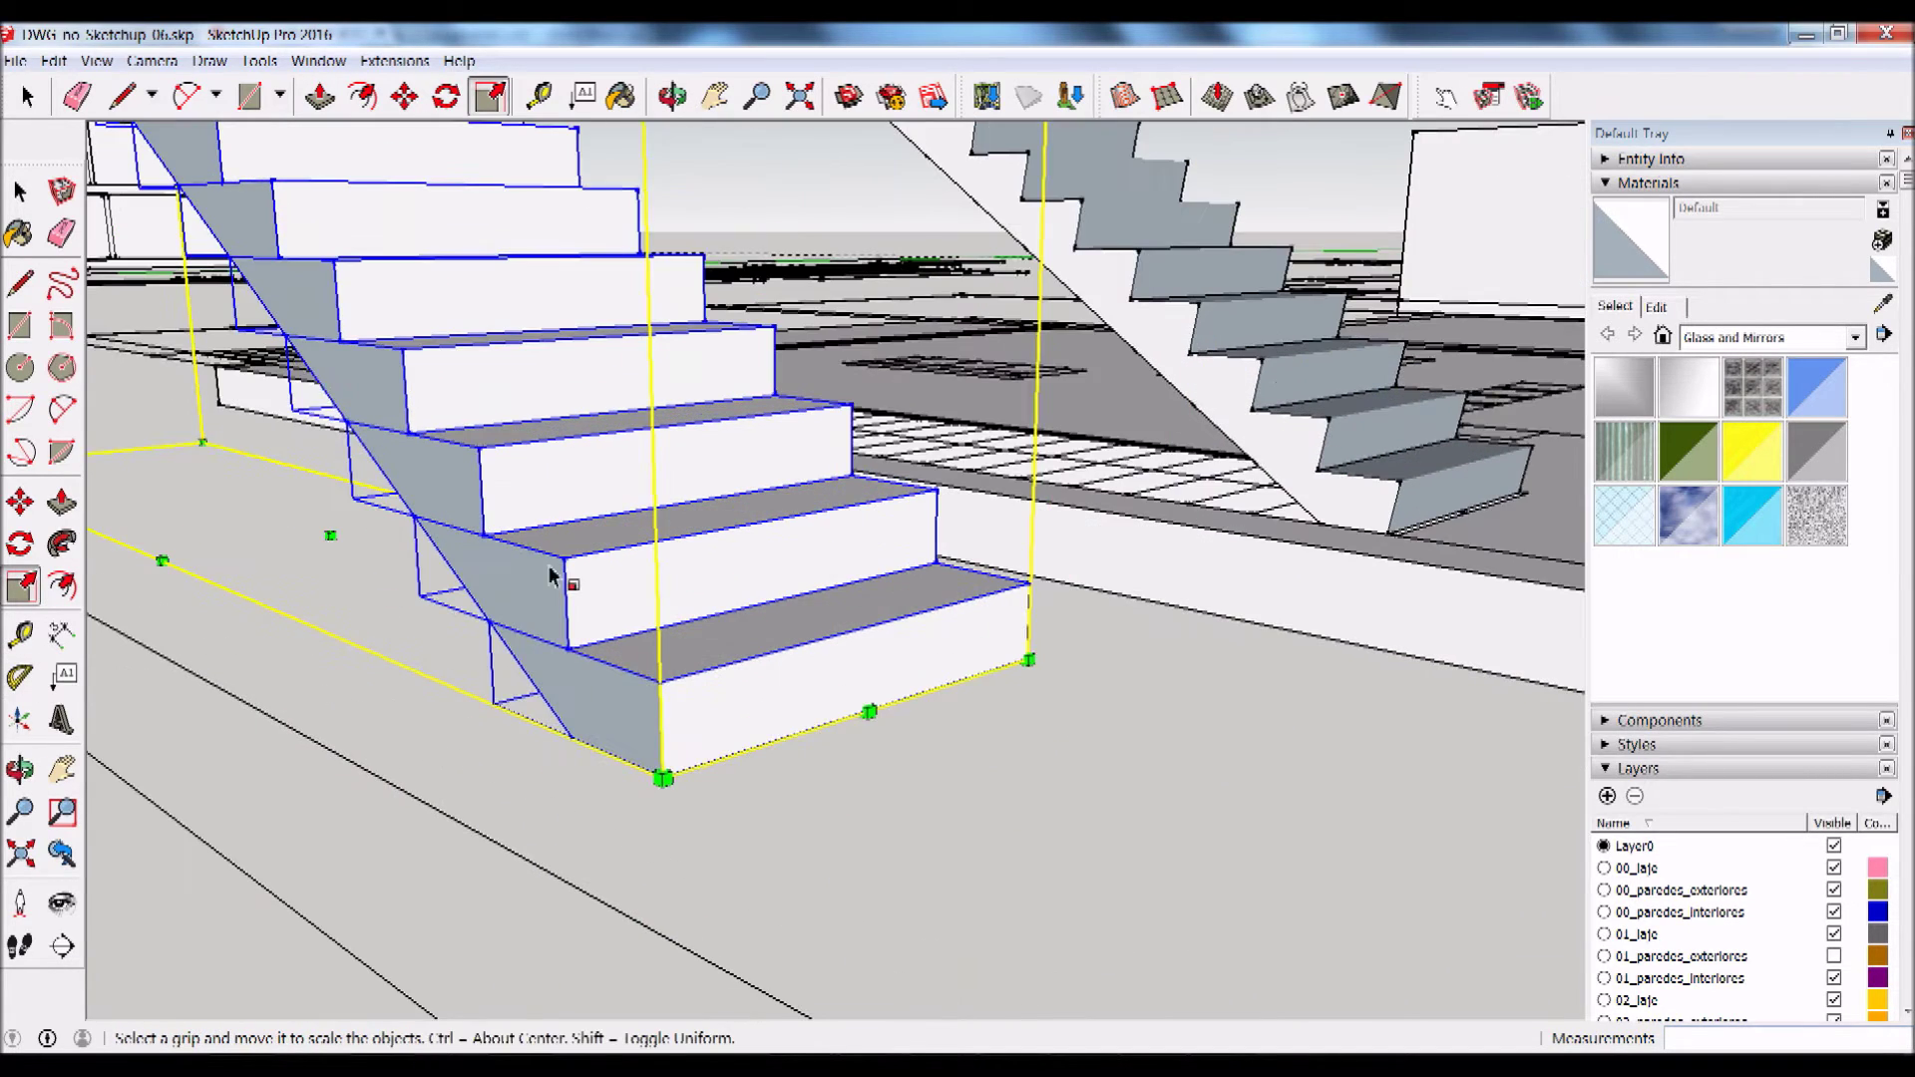
Step: Measure the lower step corner at 0.188 m, then orbit out to the whole flight
left_click(20, 634)
scroll(879, 578, "up", 1)
scroll(879, 578, "up", 1)
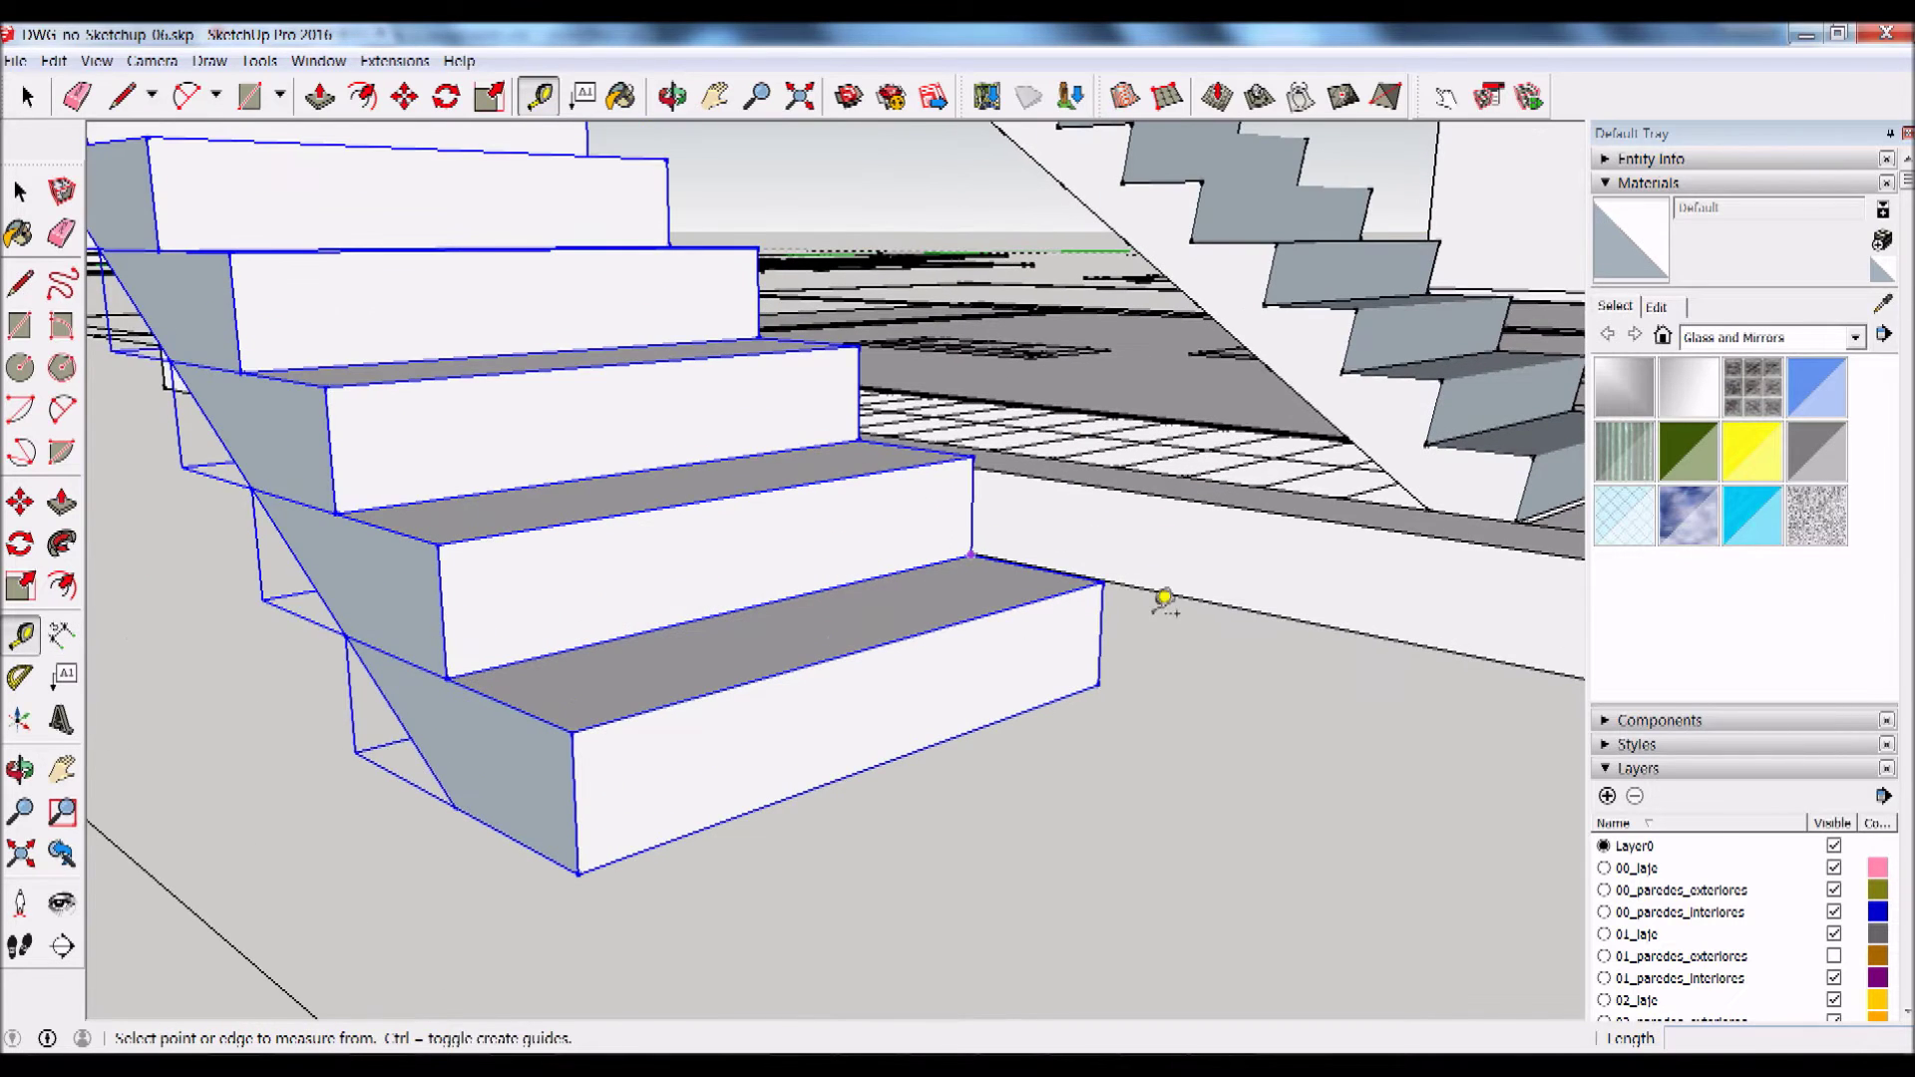
left_click(1114, 582)
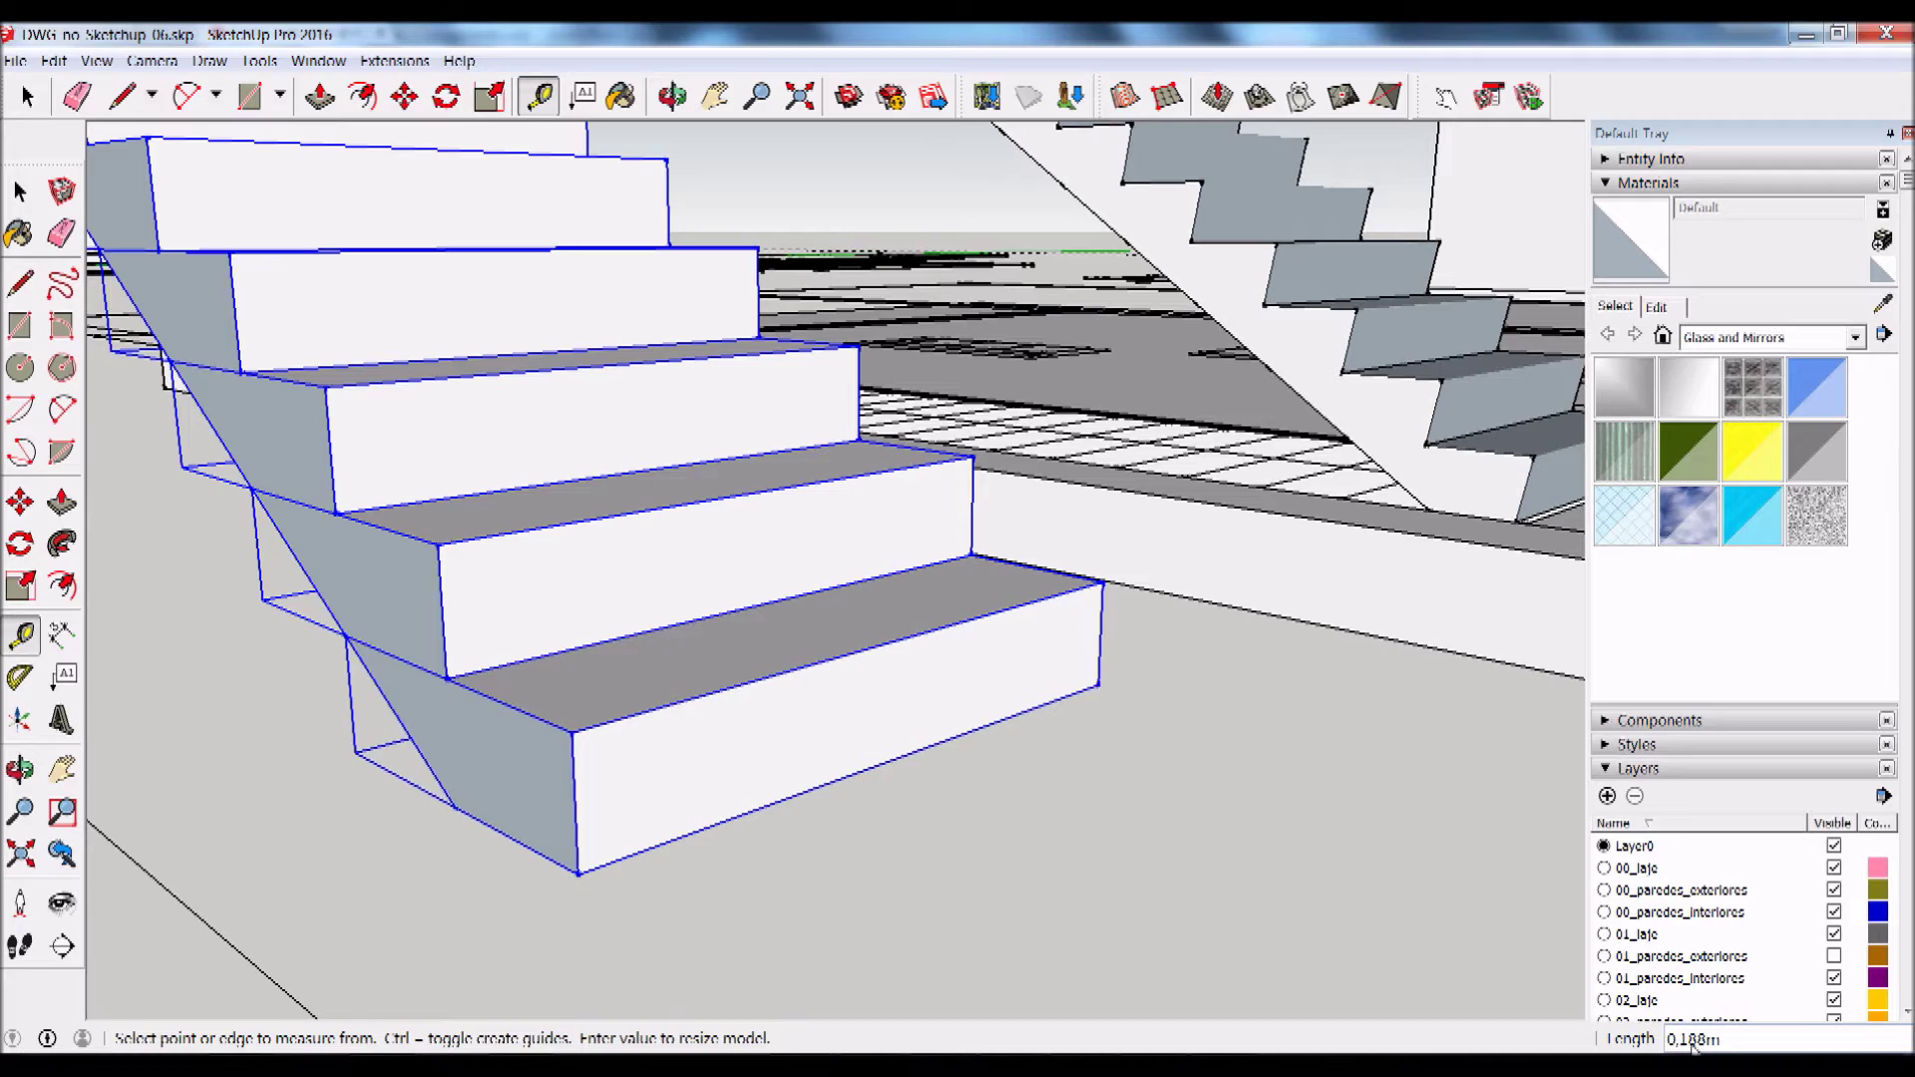
scroll(898, 778, "down", 3)
middle_click_drag(897, 778, 800, 598)
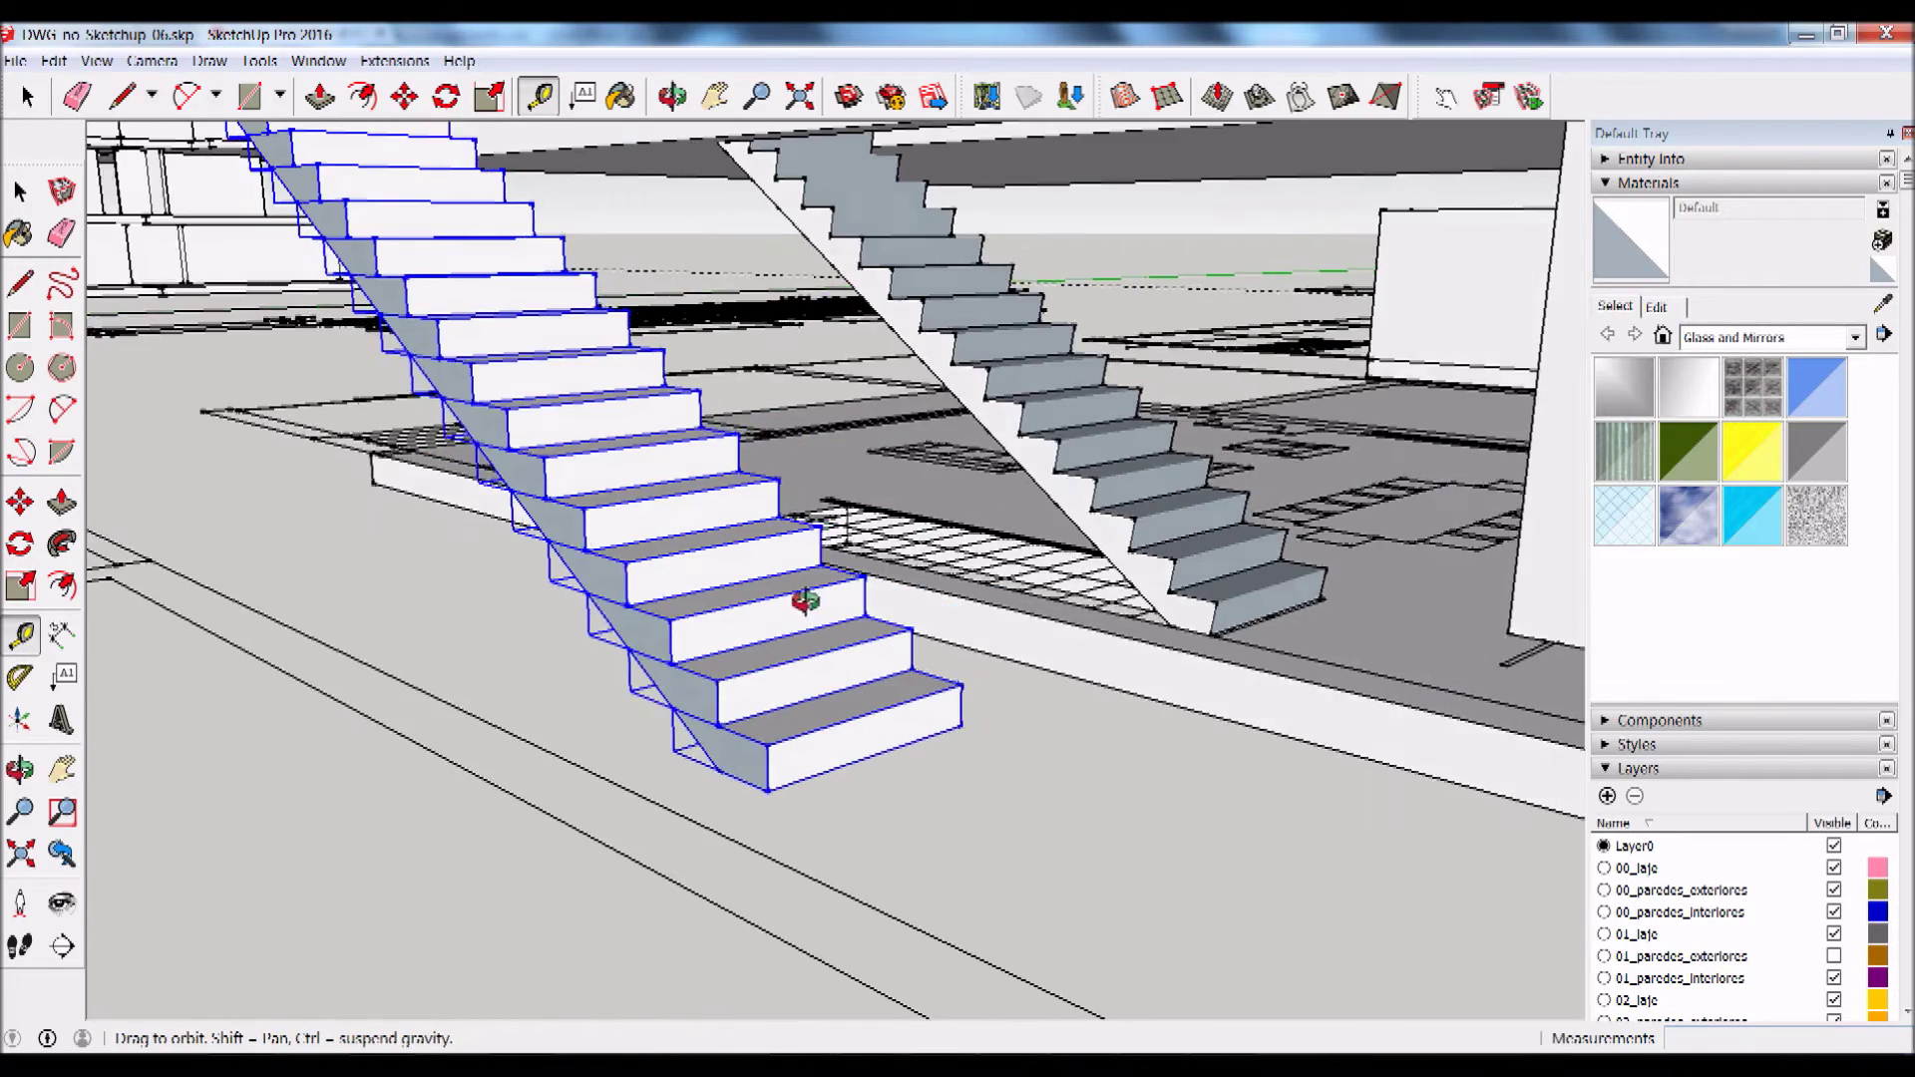
scroll(792, 676, "down", 2)
mouse_move(792, 676)
middle_mouse_down()
mouse_move(517, 337)
mouse_move(533, 255)
mouse_move(414, 179)
mouse_move(560, 299)
mouse_move(237, 204)
middle_mouse_up()
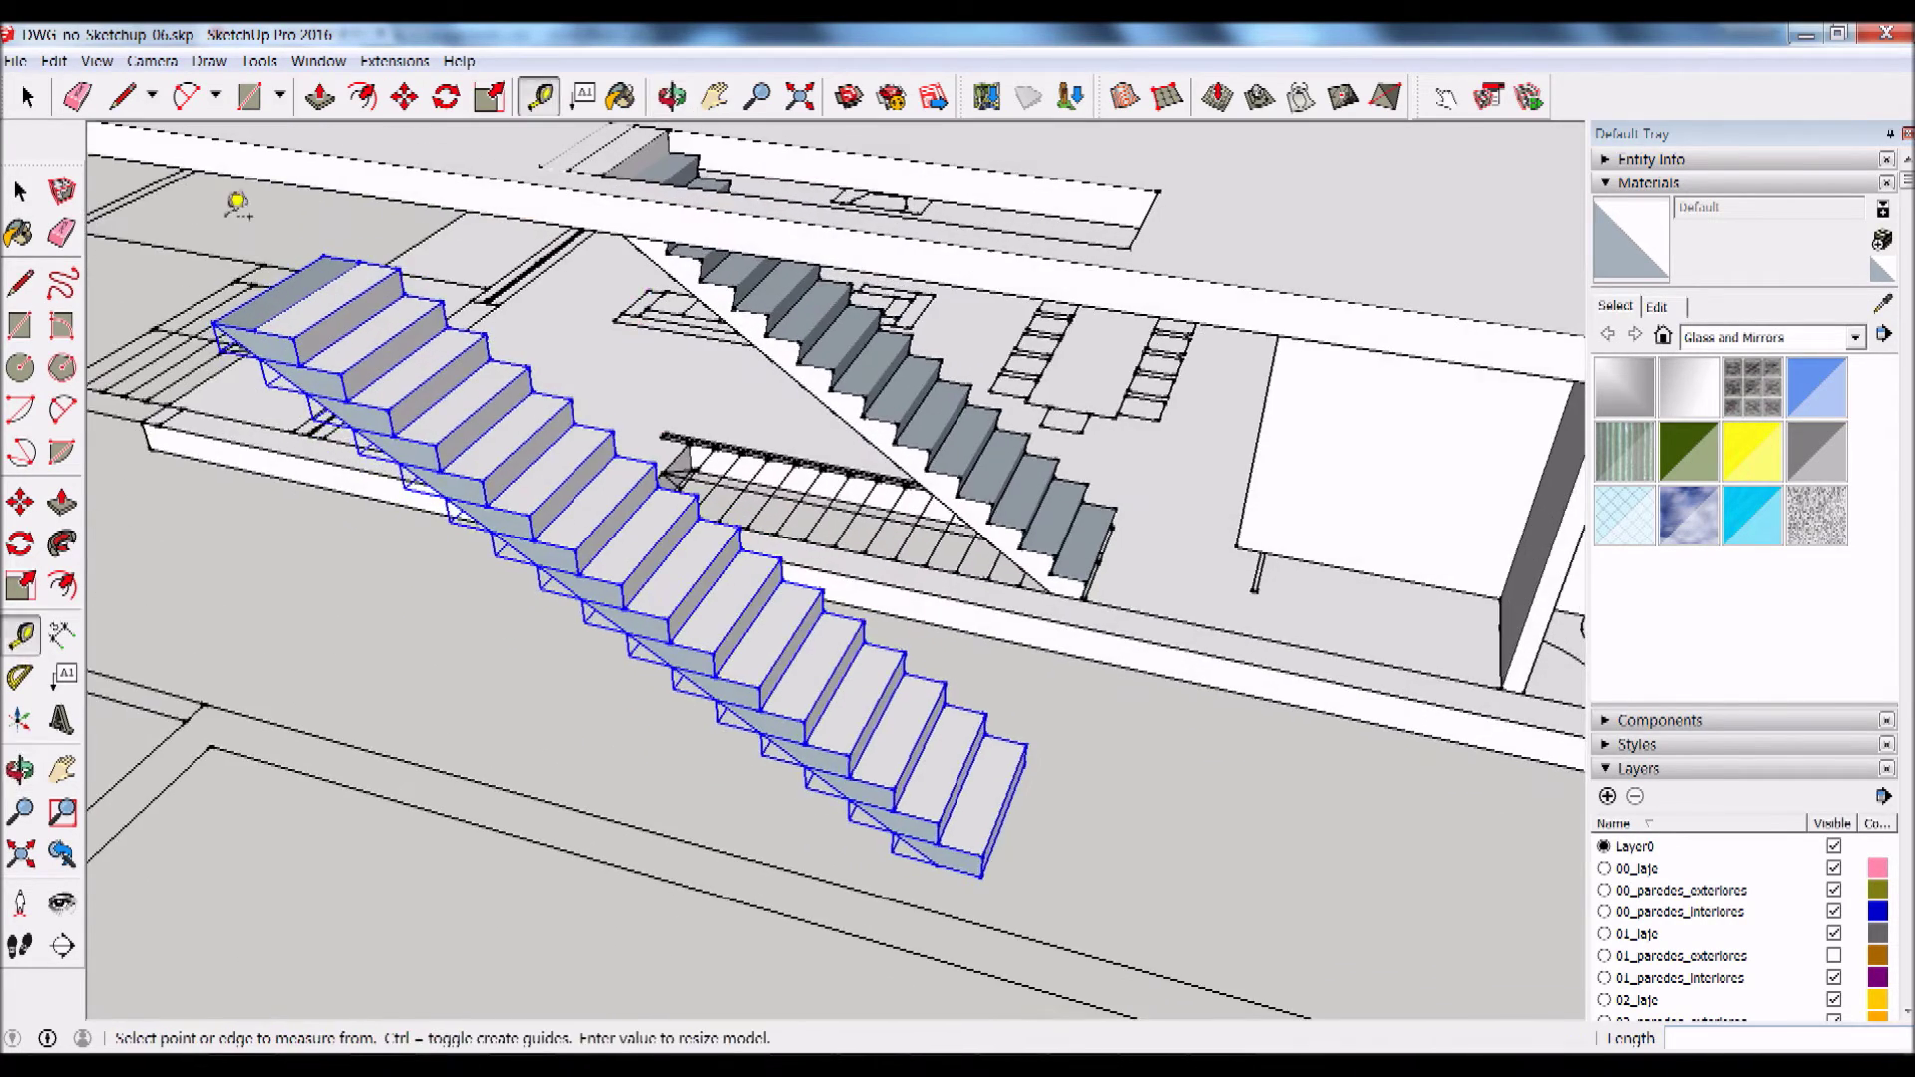
left_click(22, 588)
Step: Scale the new staircase to 0,90 along the red axis, then orbit to review it
mouse_move(270, 288)
left_mouse_down()
mouse_move(534, 180)
mouse_move(406, 287)
mouse_move(548, 175)
mouse_move(315, 313)
mouse_move(324, 291)
left_mouse_up()
left_click_drag(321, 489, 377, 497)
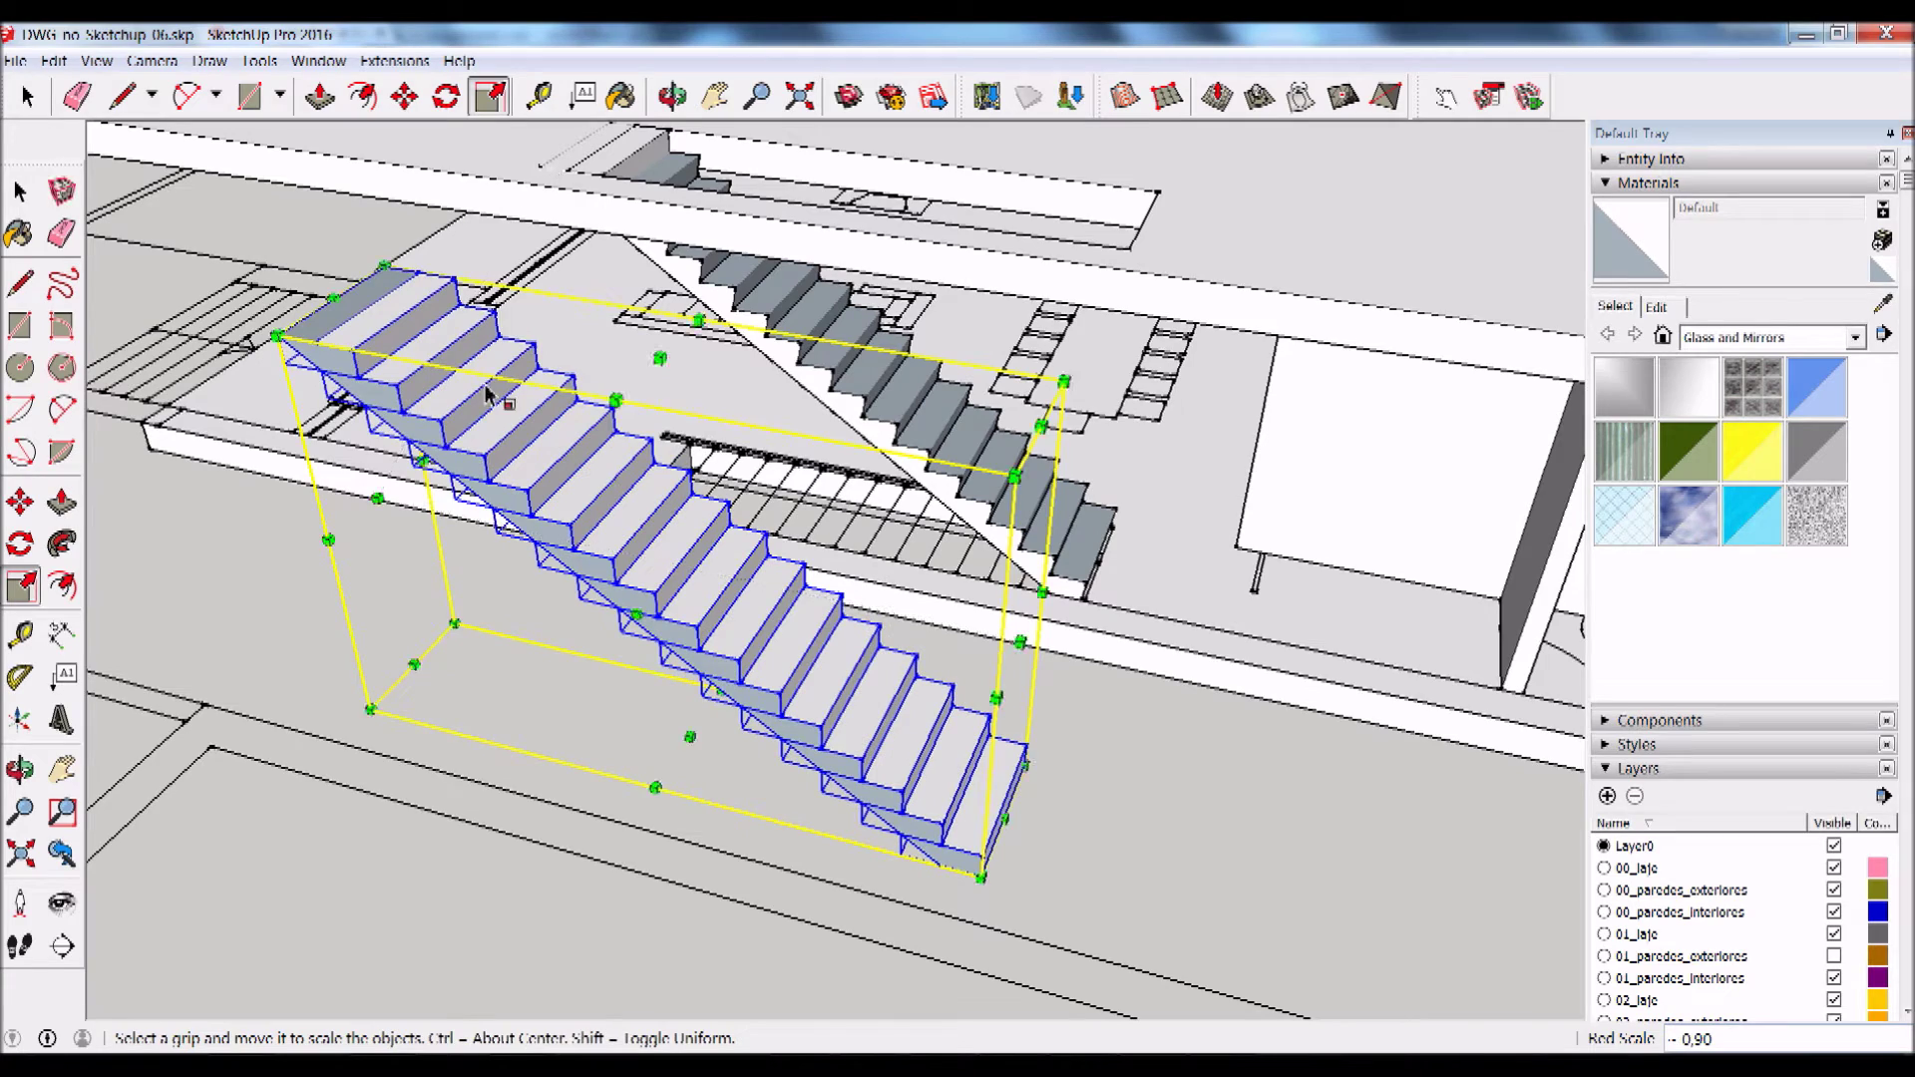
left_click(19, 191)
left_click(820, 791)
mouse_move(821, 790)
middle_mouse_down()
mouse_move(675, 812)
mouse_move(666, 836)
mouse_move(919, 906)
middle_mouse_up()
scroll(453, 307, "up", 2)
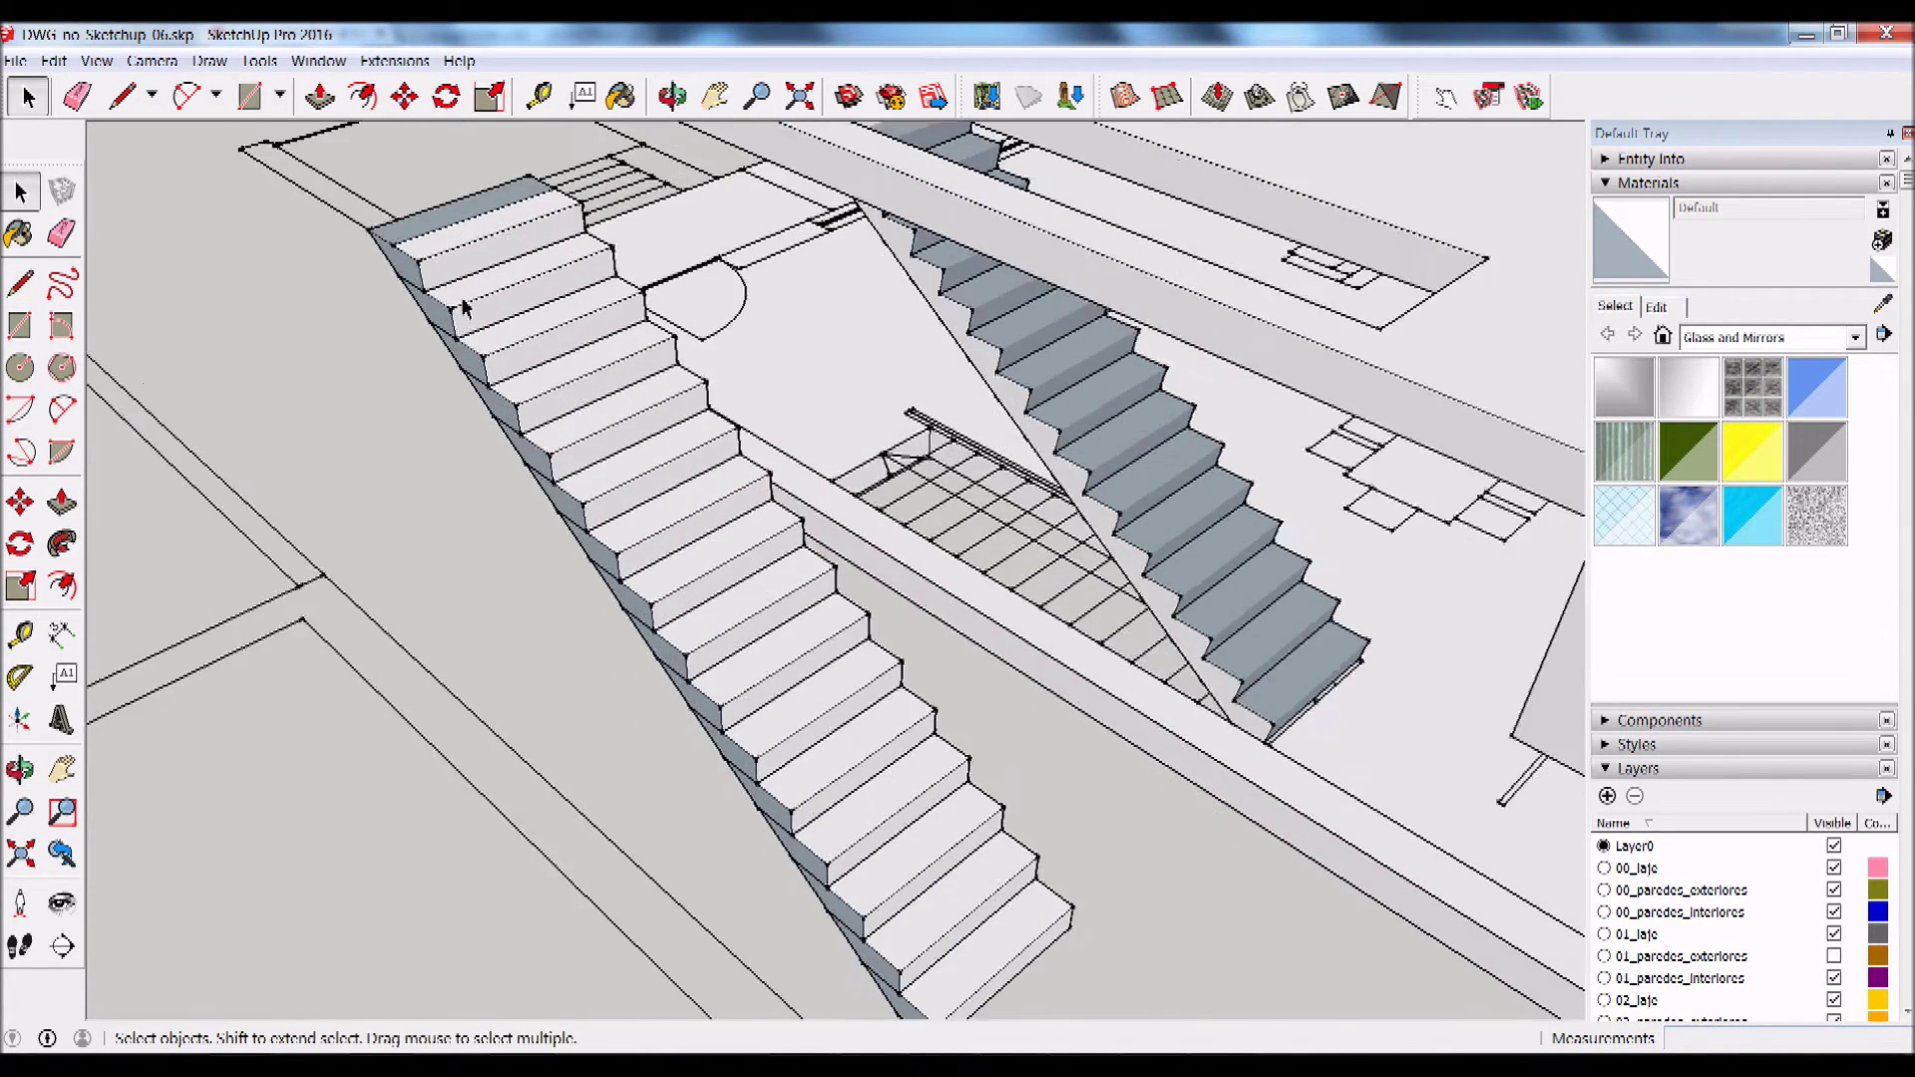
scroll(453, 307, "up", 3)
scroll(453, 307, "up", 2)
scroll(611, 489, "down", 5)
mouse_move(612, 489)
middle_mouse_down()
mouse_move(838, 671)
mouse_move(907, 535)
mouse_move(895, 650)
middle_mouse_up()
scroll(896, 650, "up", 3)
mouse_move(754, 502)
middle_mouse_down()
mouse_move(715, 491)
mouse_move(668, 587)
middle_mouse_up()
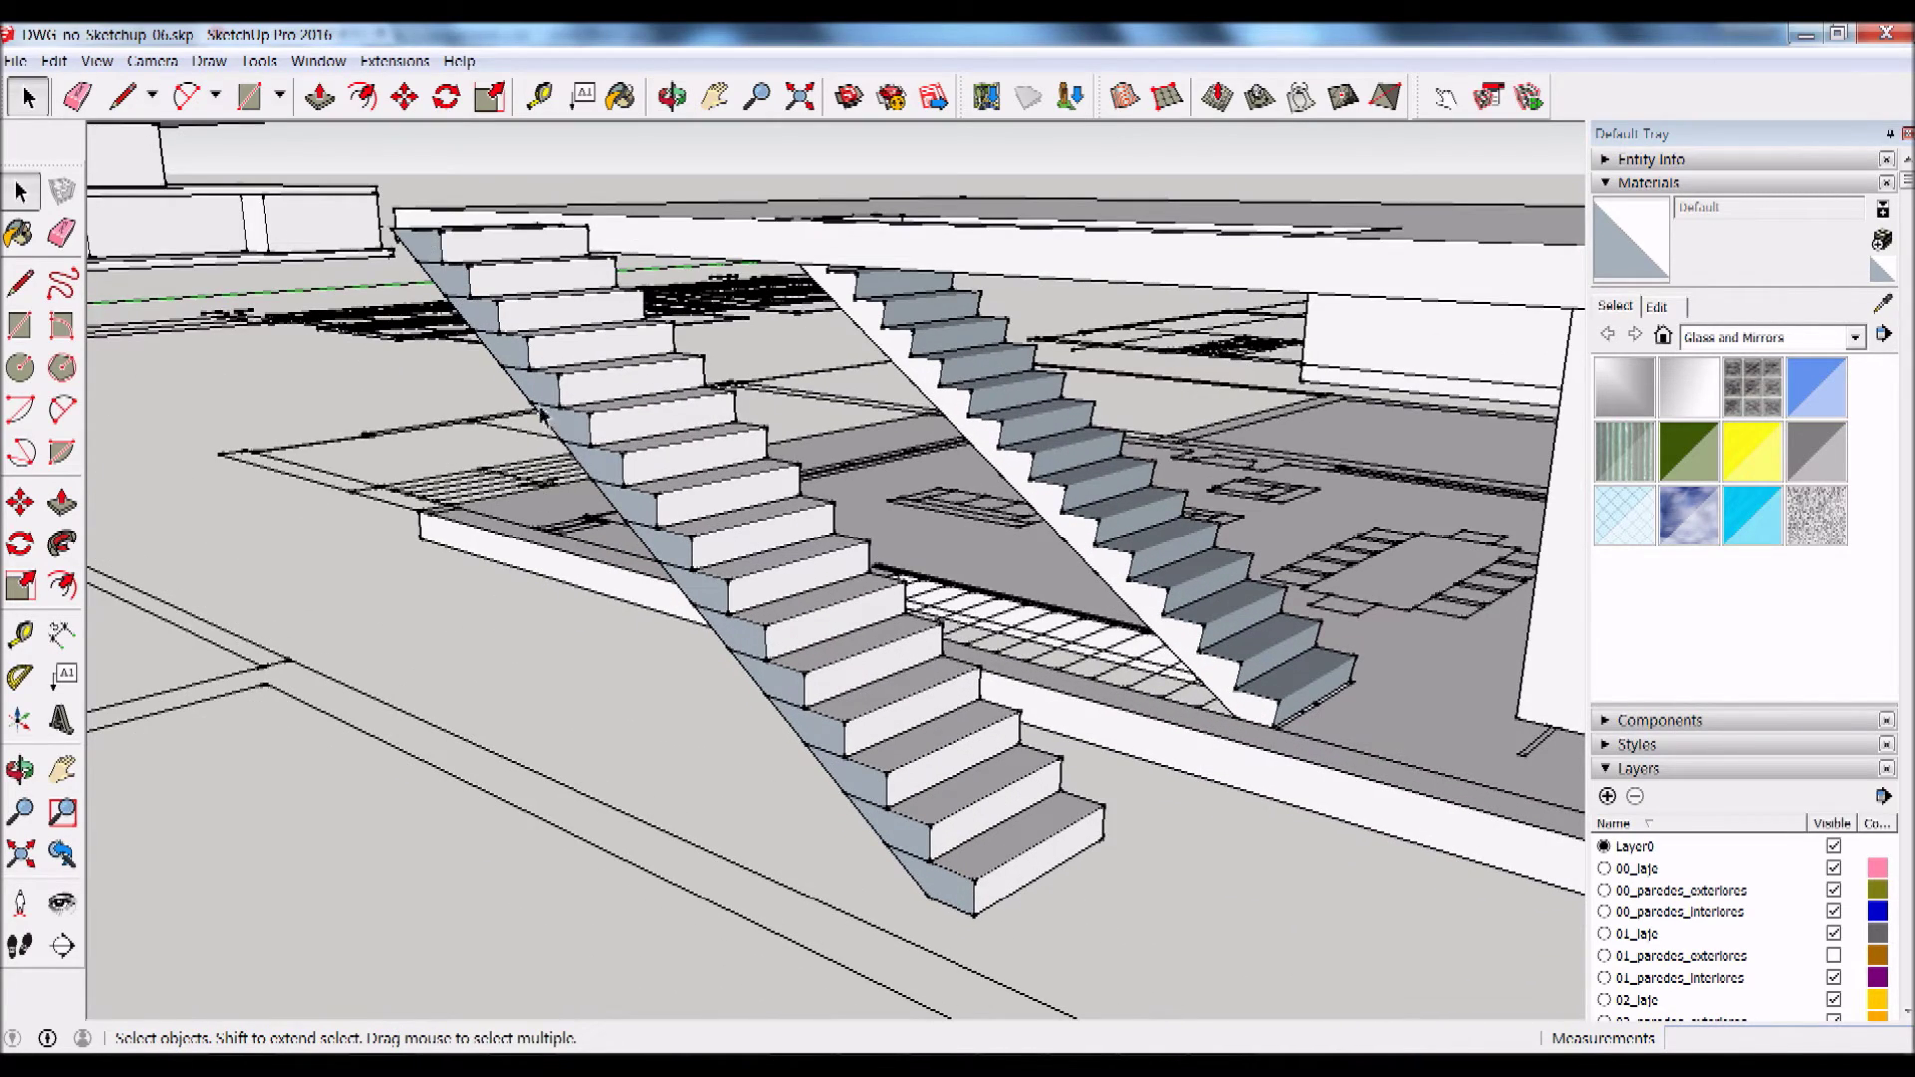
left_click(903, 359)
scroll(863, 347, "up", 2)
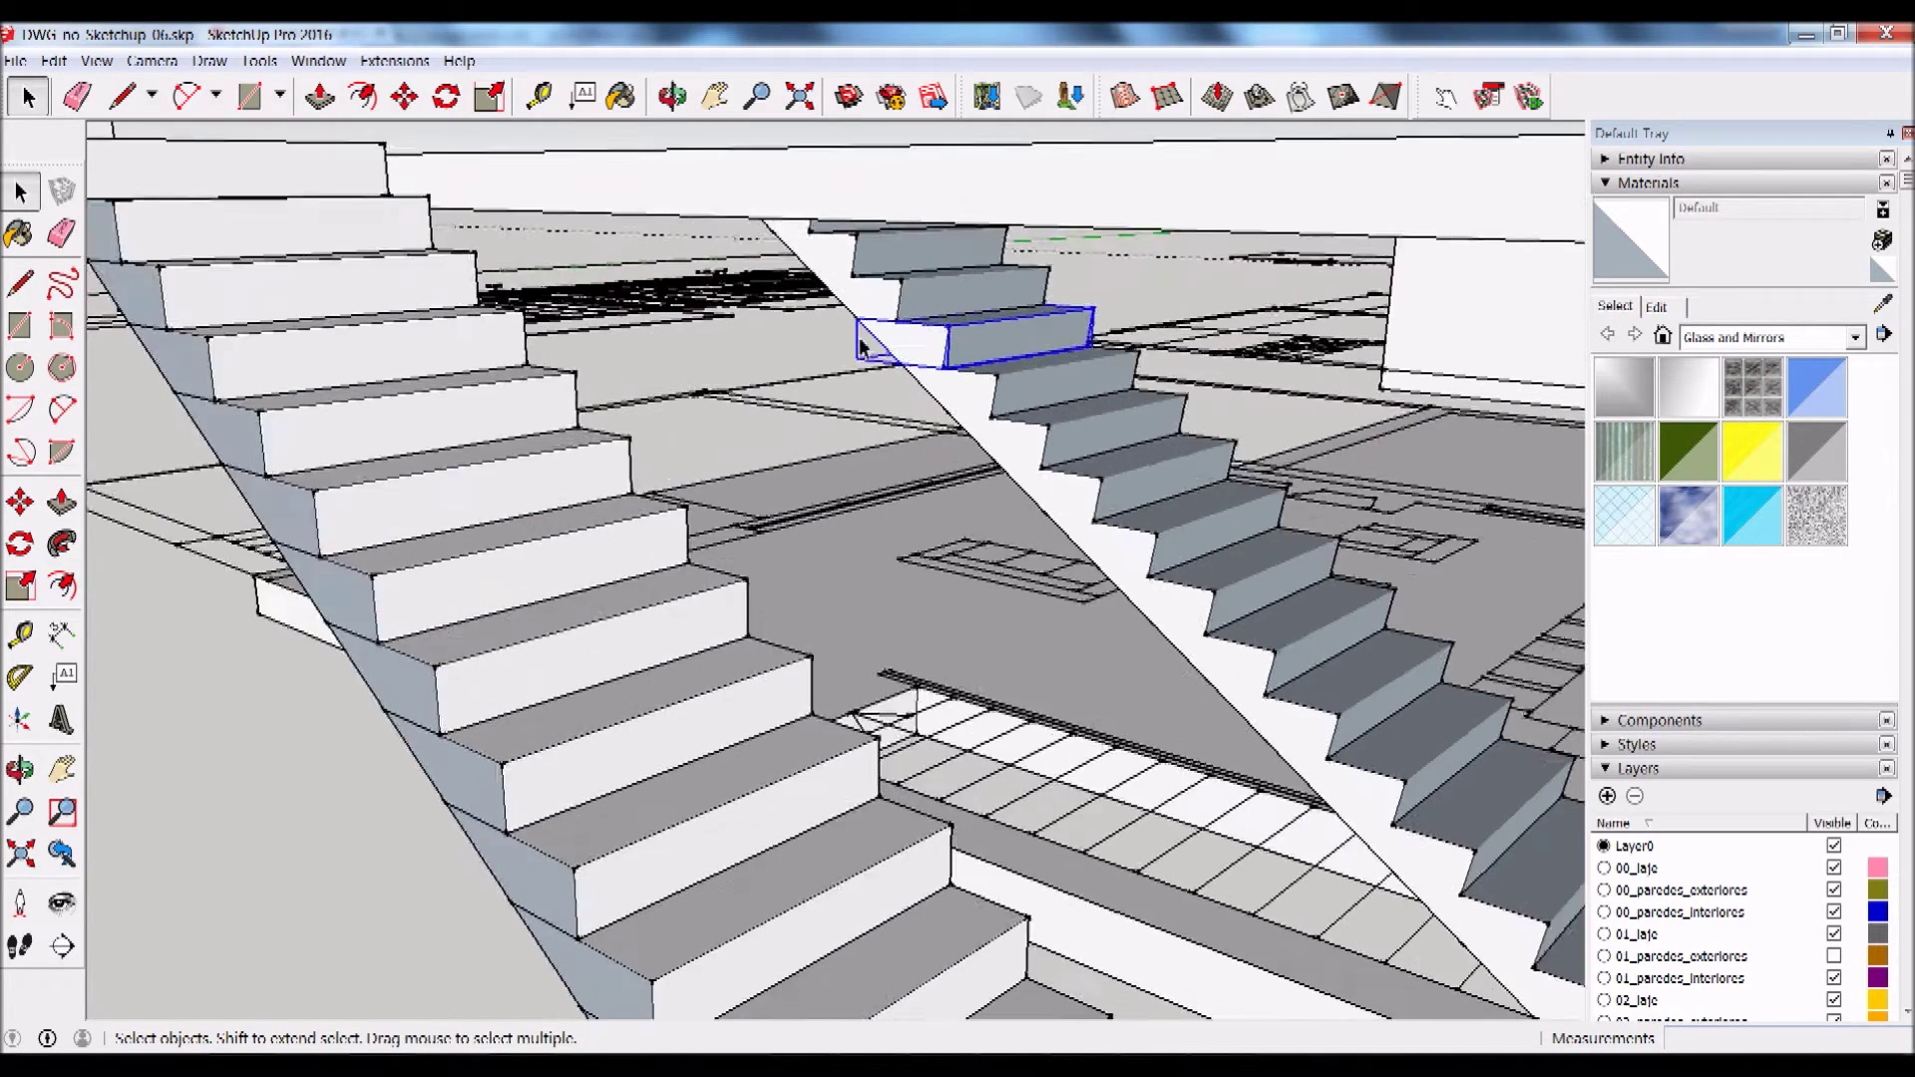
scroll(890, 321, "up", 2)
scroll(897, 335, "down", 3)
scroll(902, 398, "down", 1)
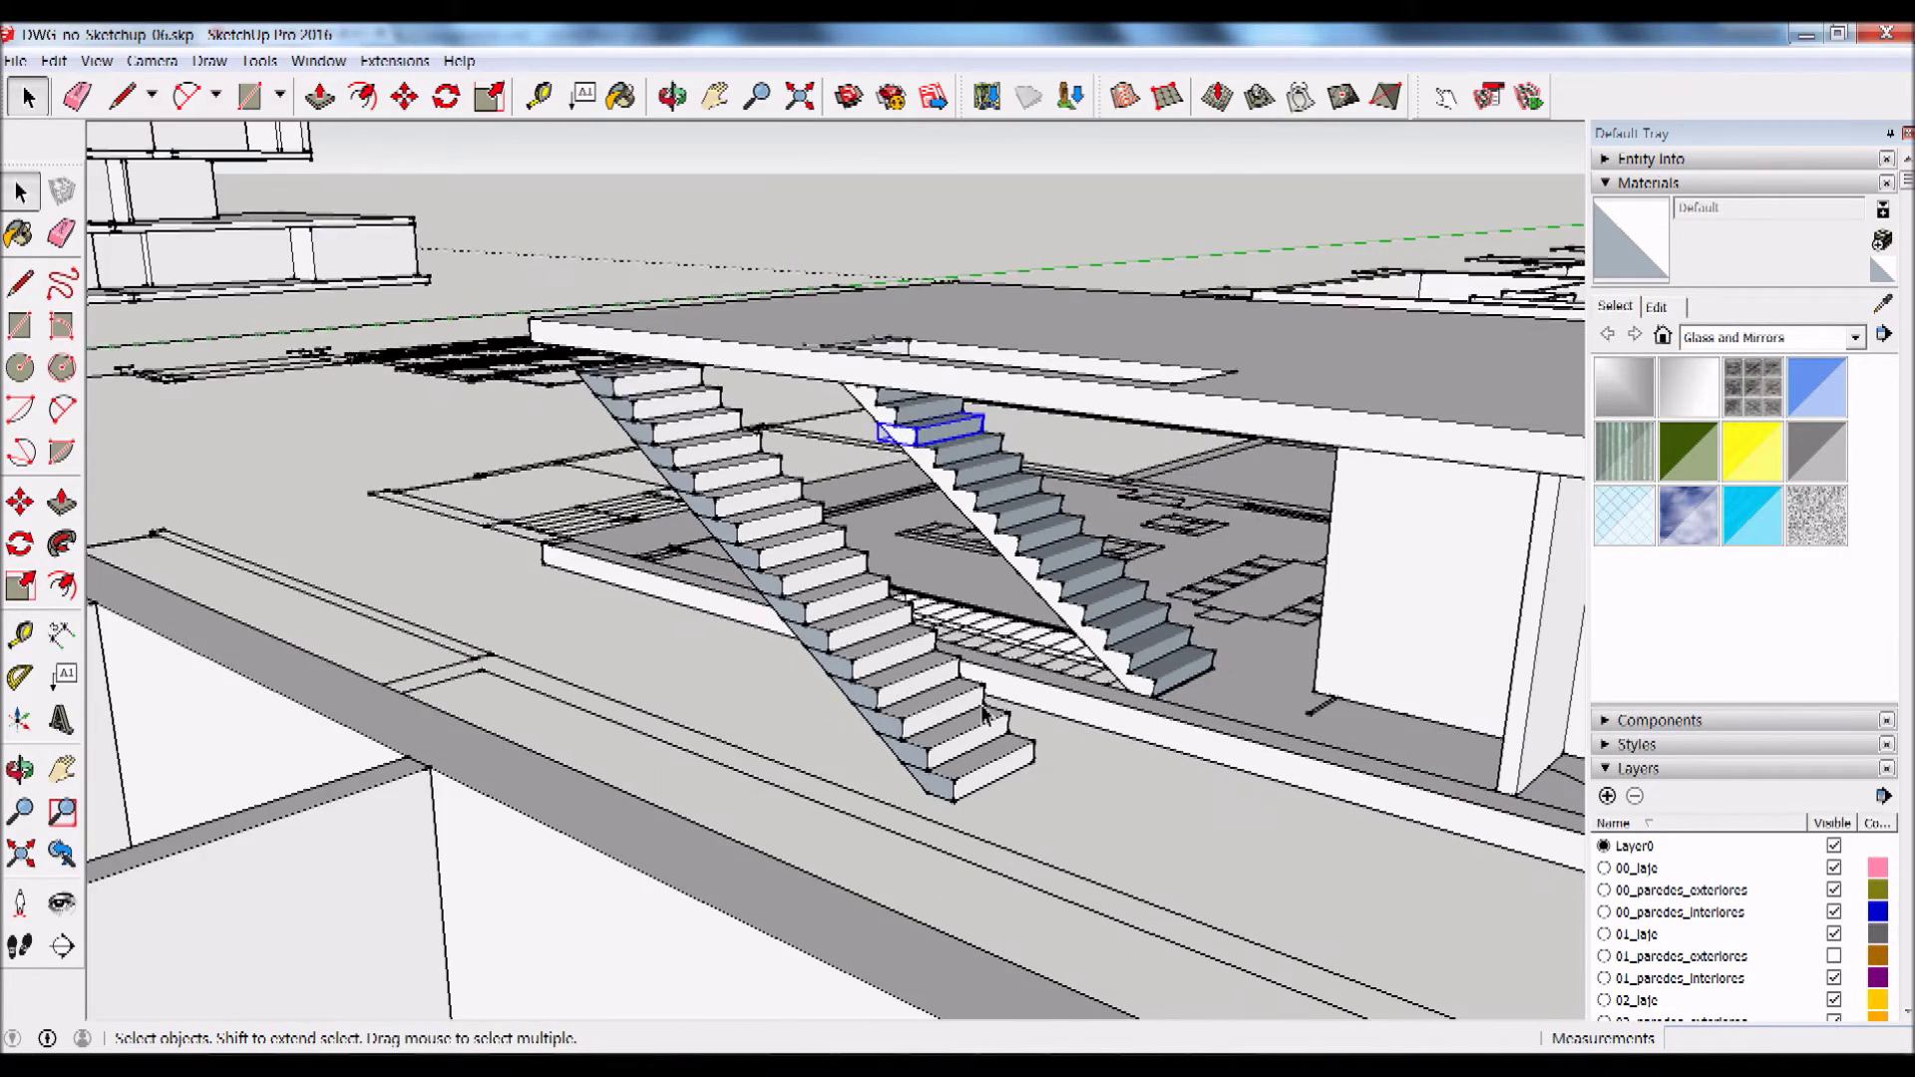
scroll(908, 409, "up", 2)
scroll(958, 834, "up", 2)
middle_click_drag(958, 834, 974, 774)
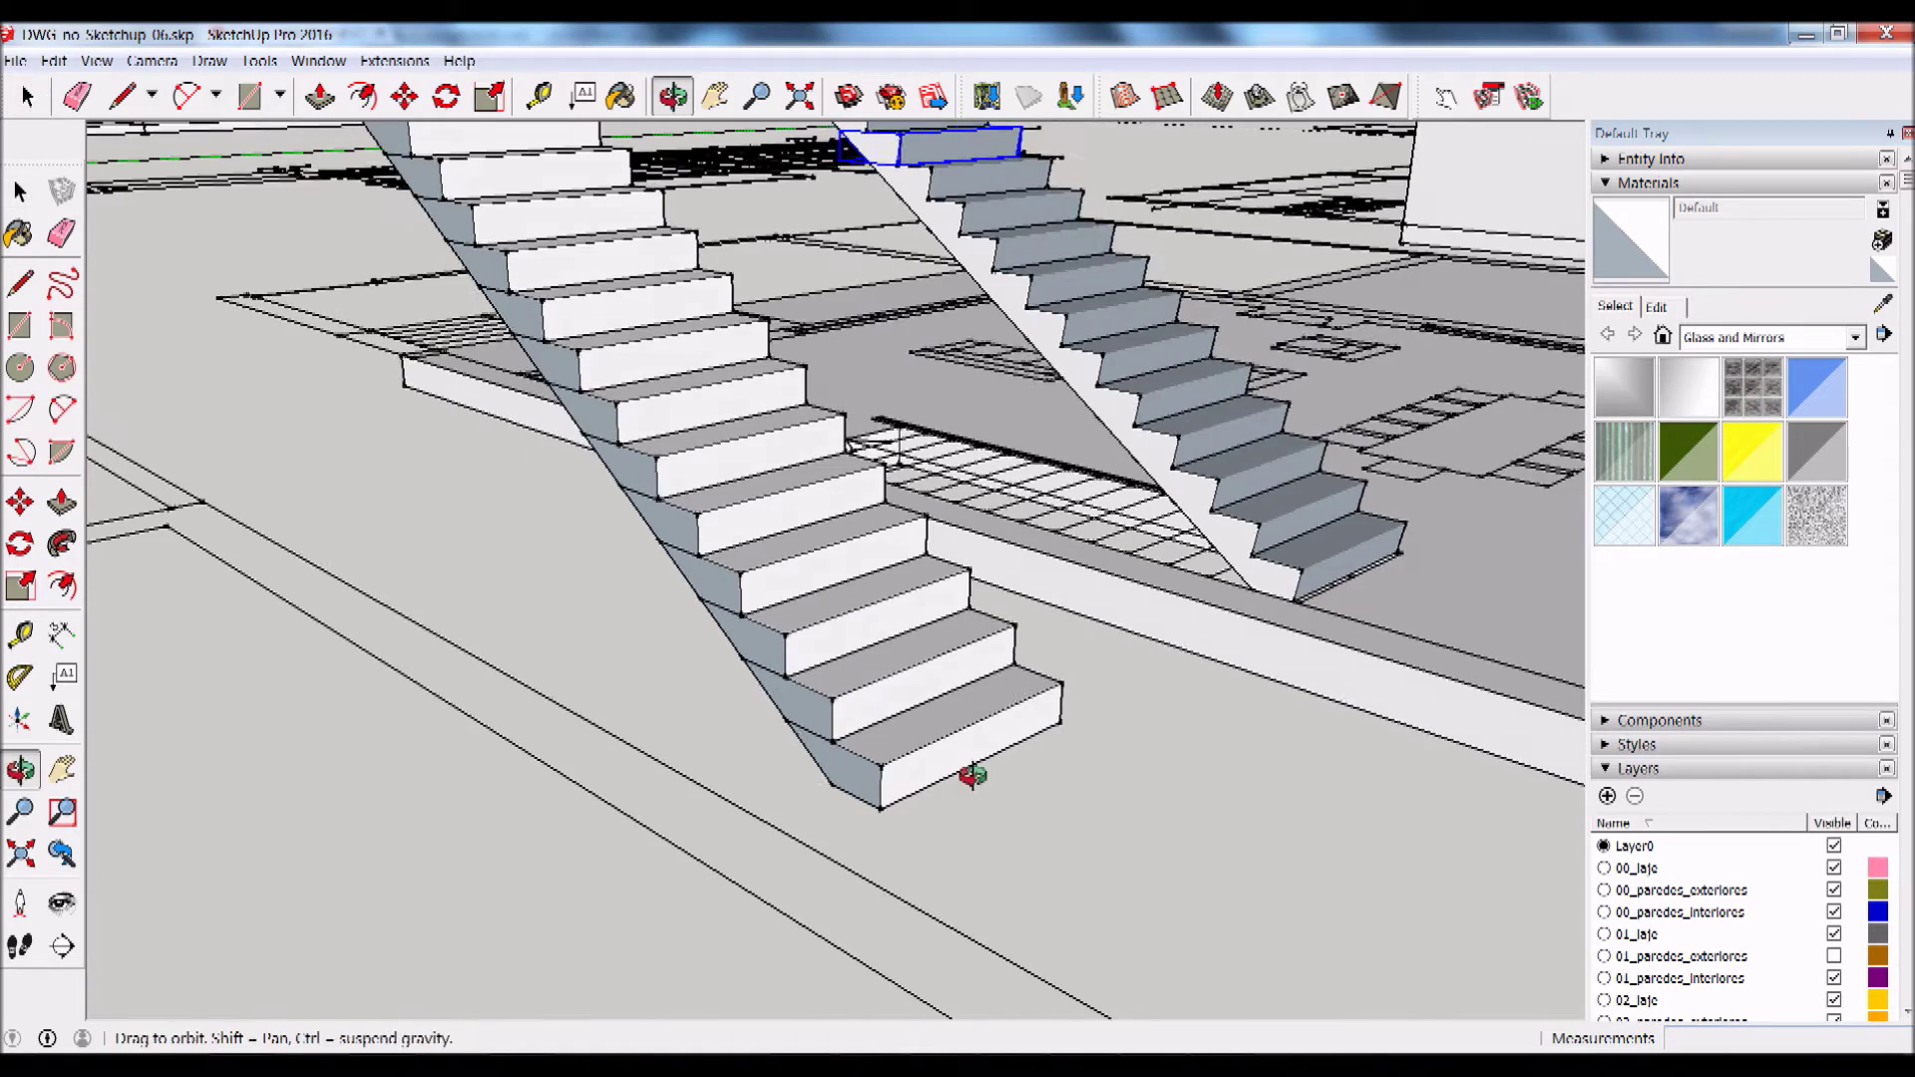
scroll(940, 718, "up", 2)
scroll(846, 761, "up", 2)
scroll(786, 709, "down", 1)
scroll(786, 692, "down", 2)
scroll(782, 676, "down", 2)
mouse_move(783, 681)
middle_mouse_down()
mouse_move(804, 782)
mouse_move(835, 801)
middle_mouse_up()
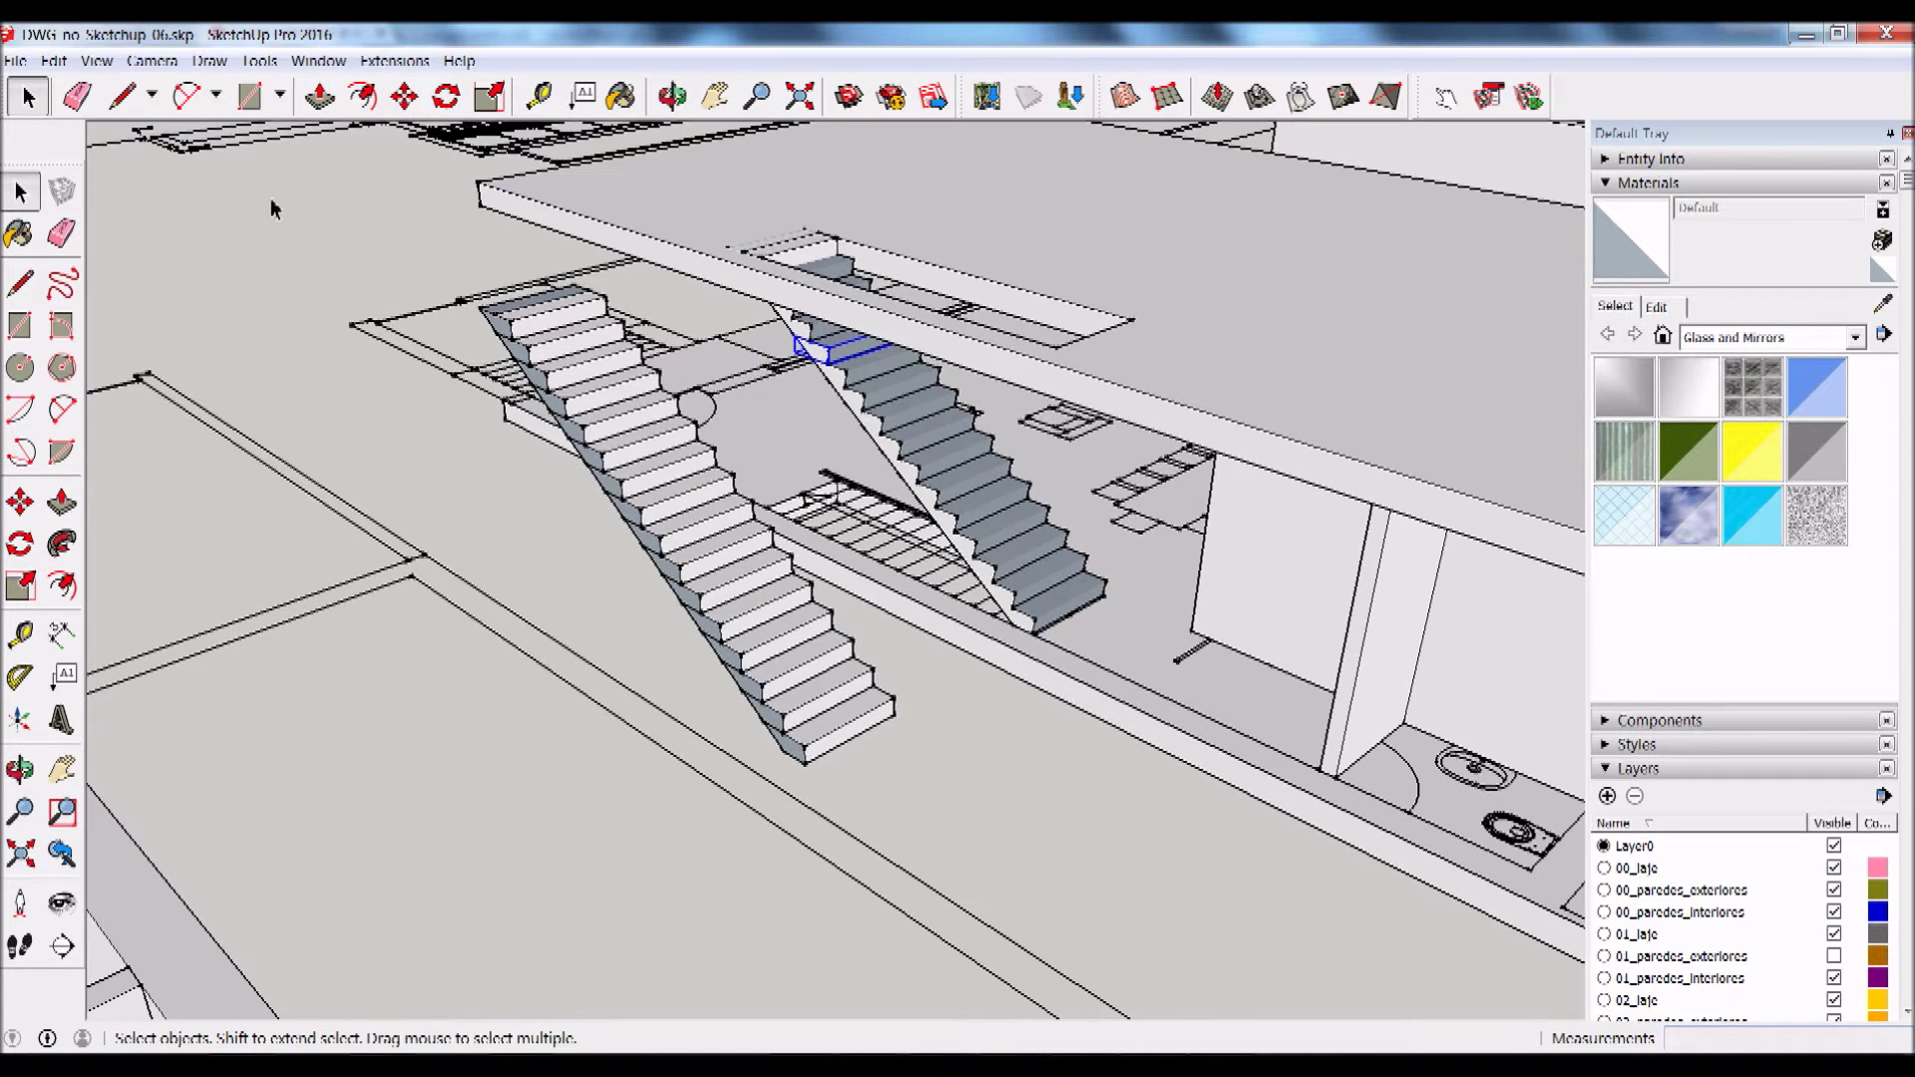
scroll(690, 710, "up", 3)
mouse_move(690, 710)
middle_mouse_down()
mouse_move(898, 735)
mouse_move(867, 761)
middle_mouse_up()
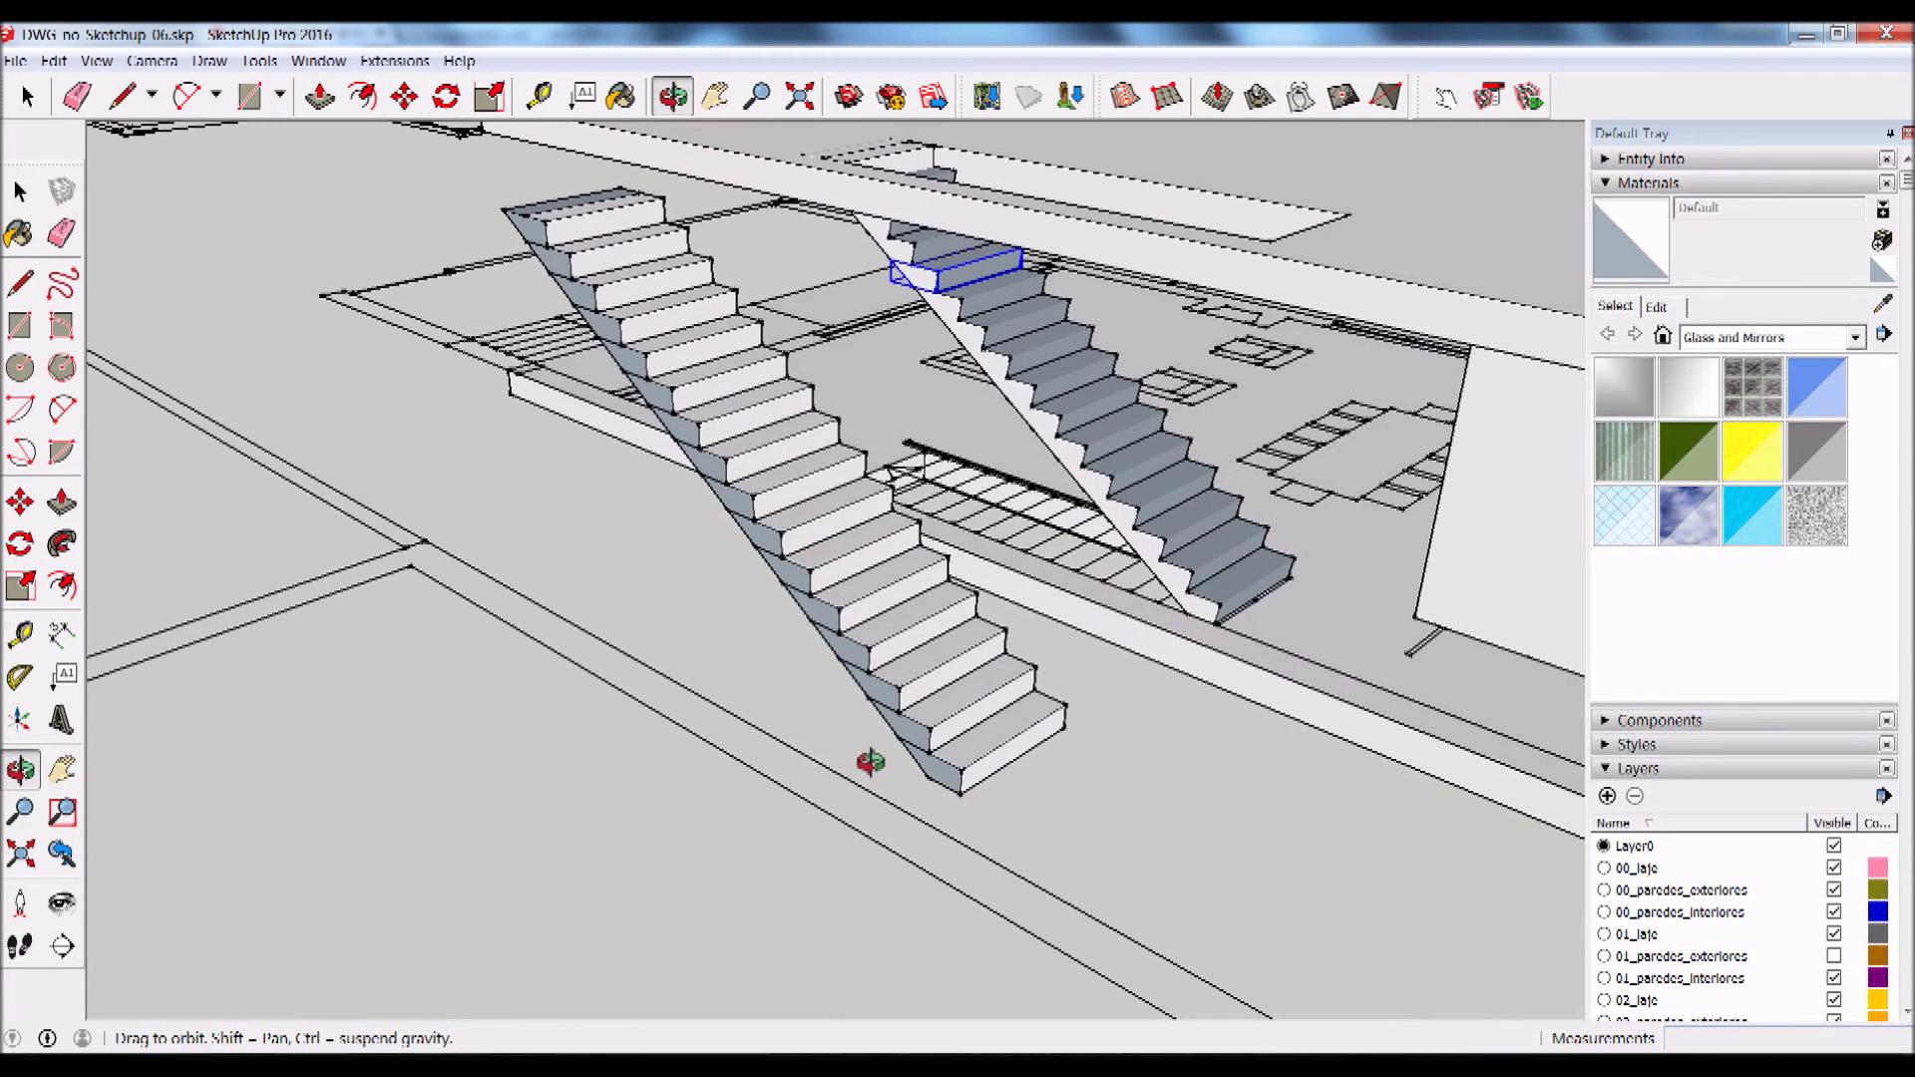
left_click(20, 501)
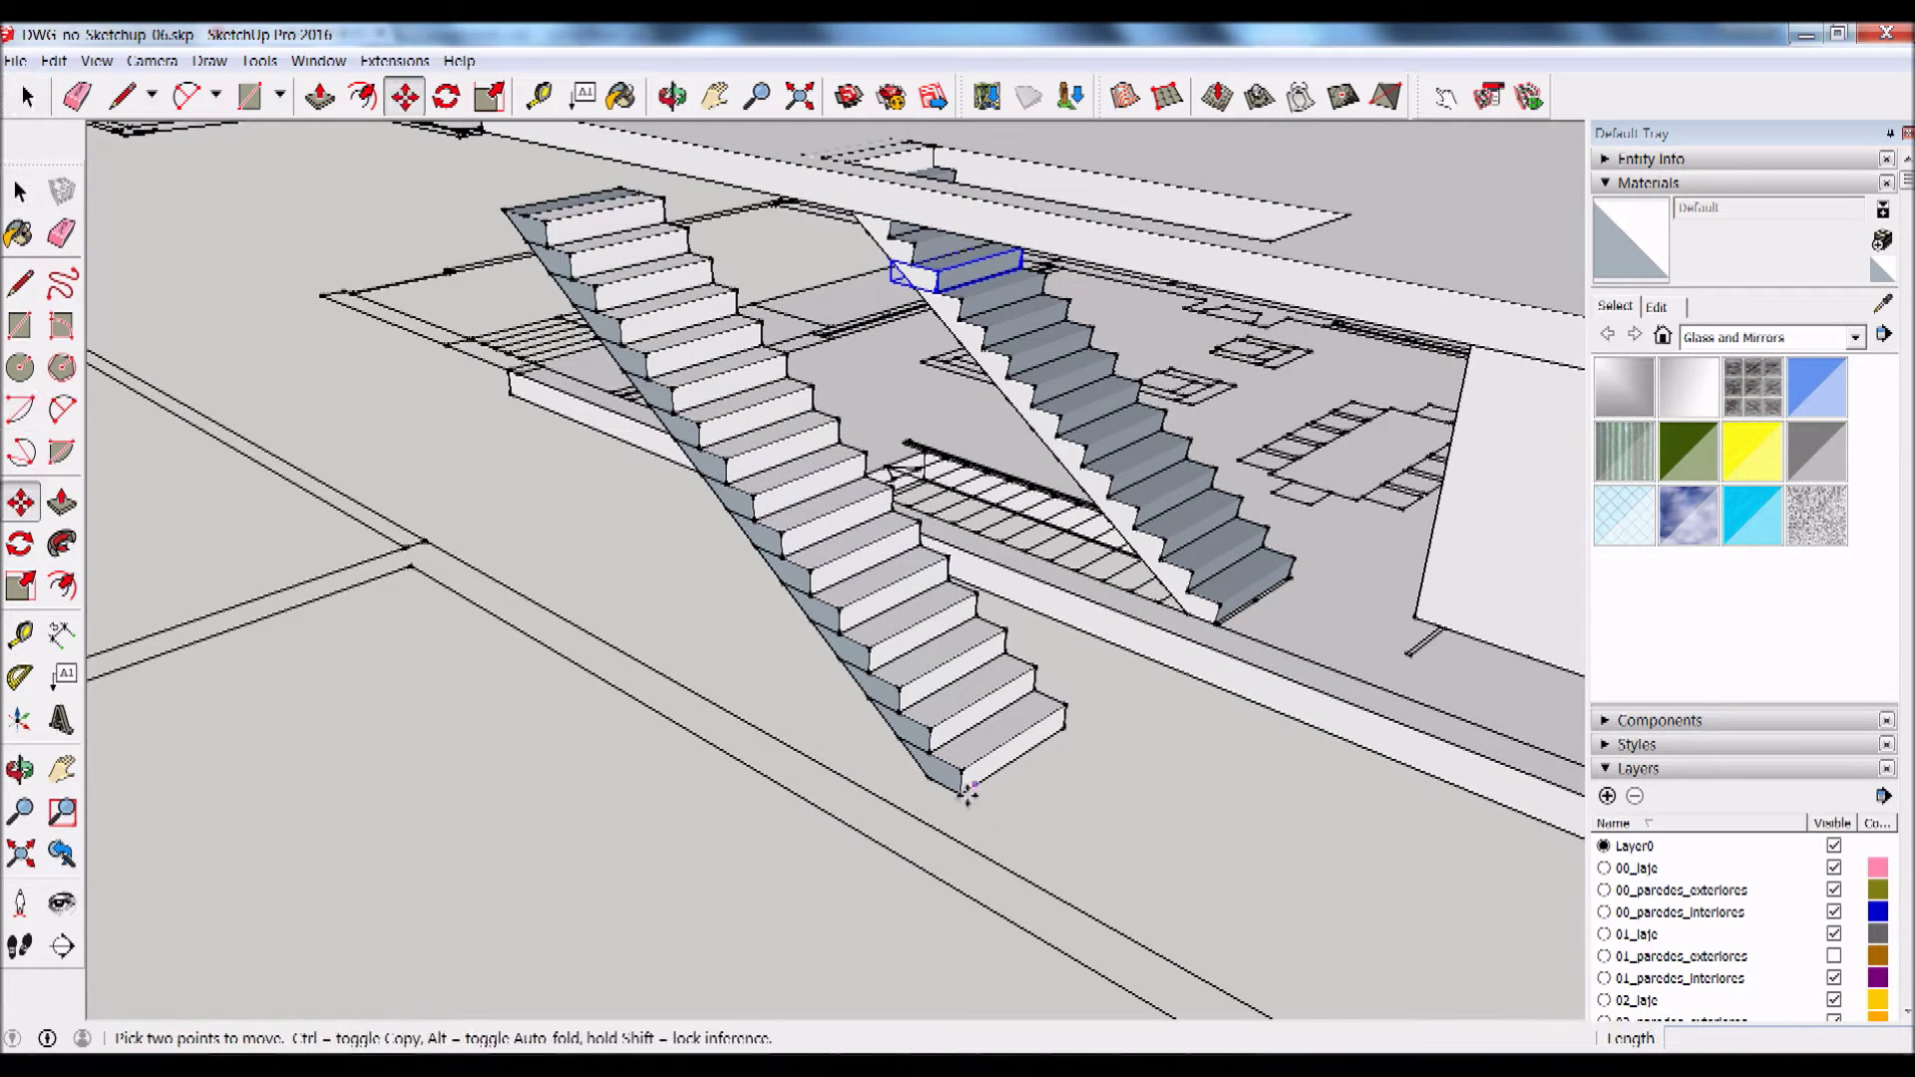
Step: Copy the left staircase's bottom step down onto the ground below
left_click(20, 191)
left_click(977, 778)
left_click(20, 501)
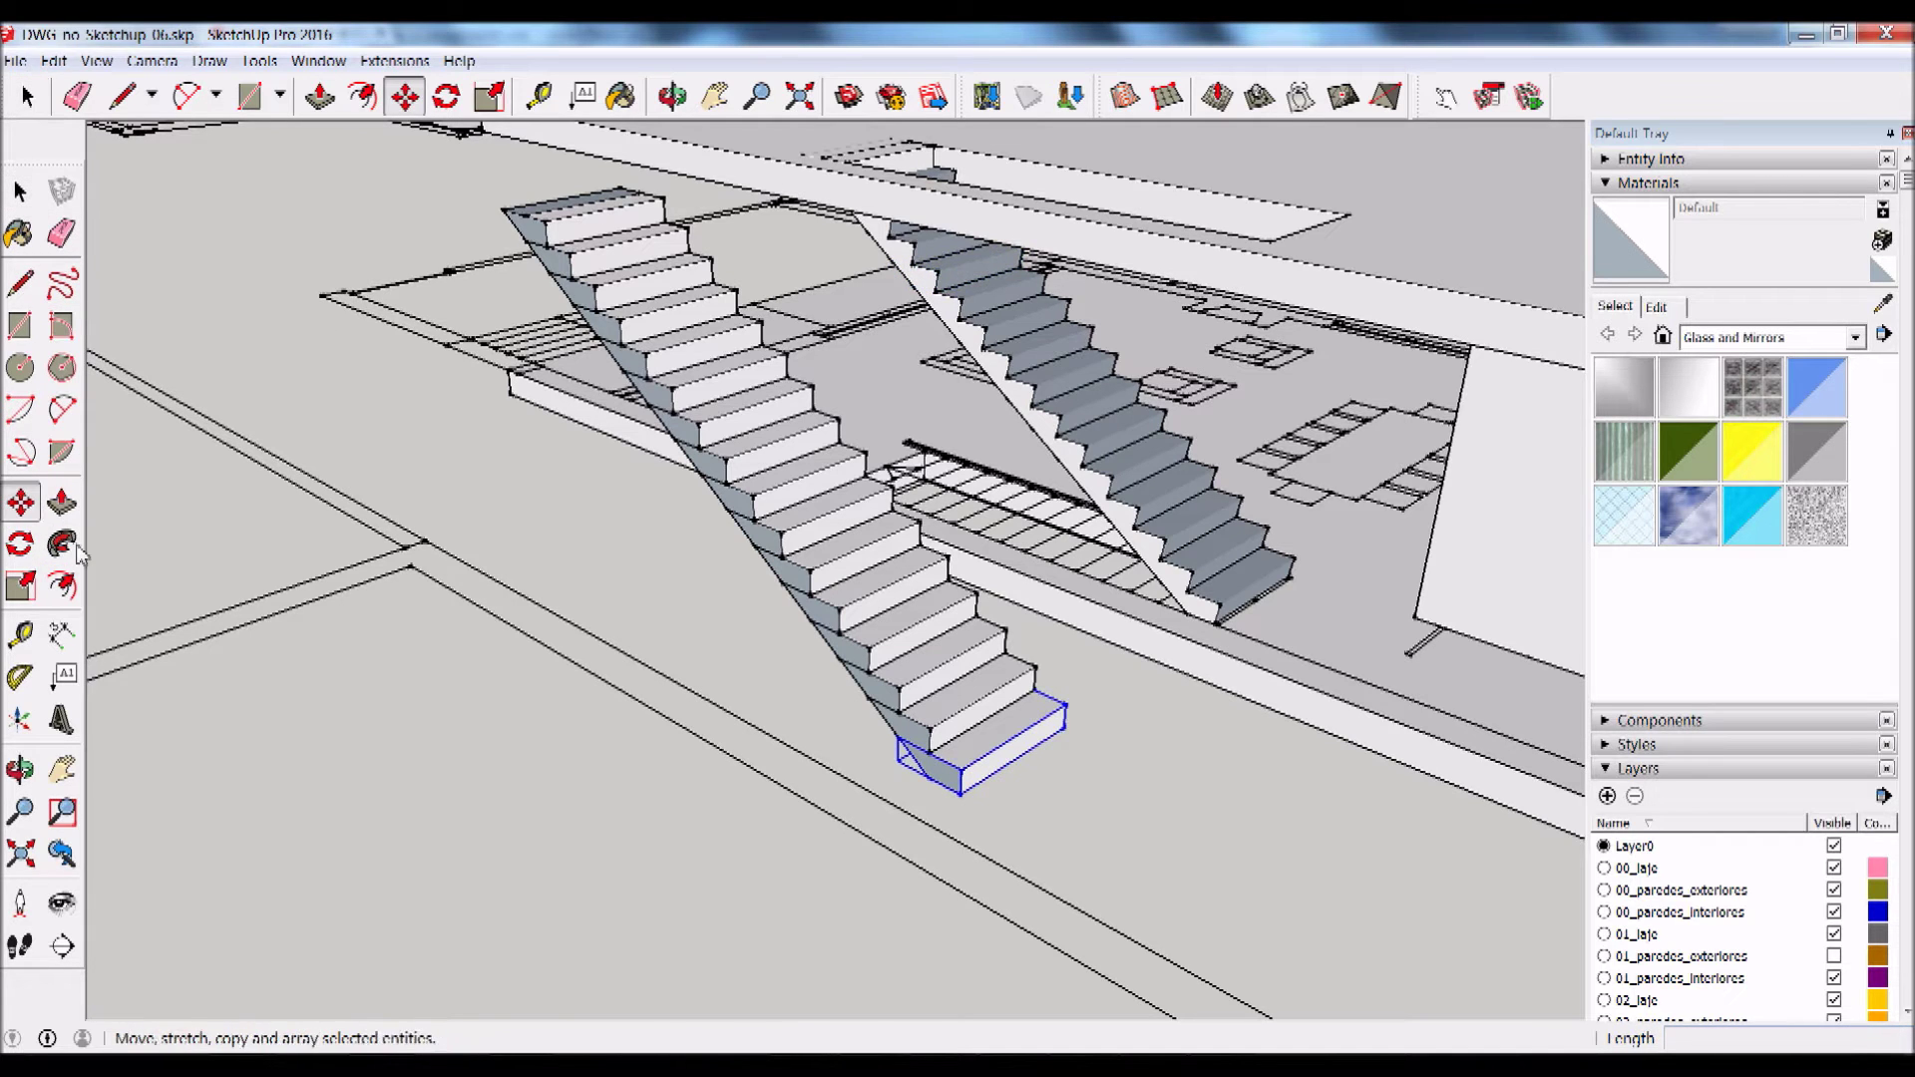
left_click(1069, 736)
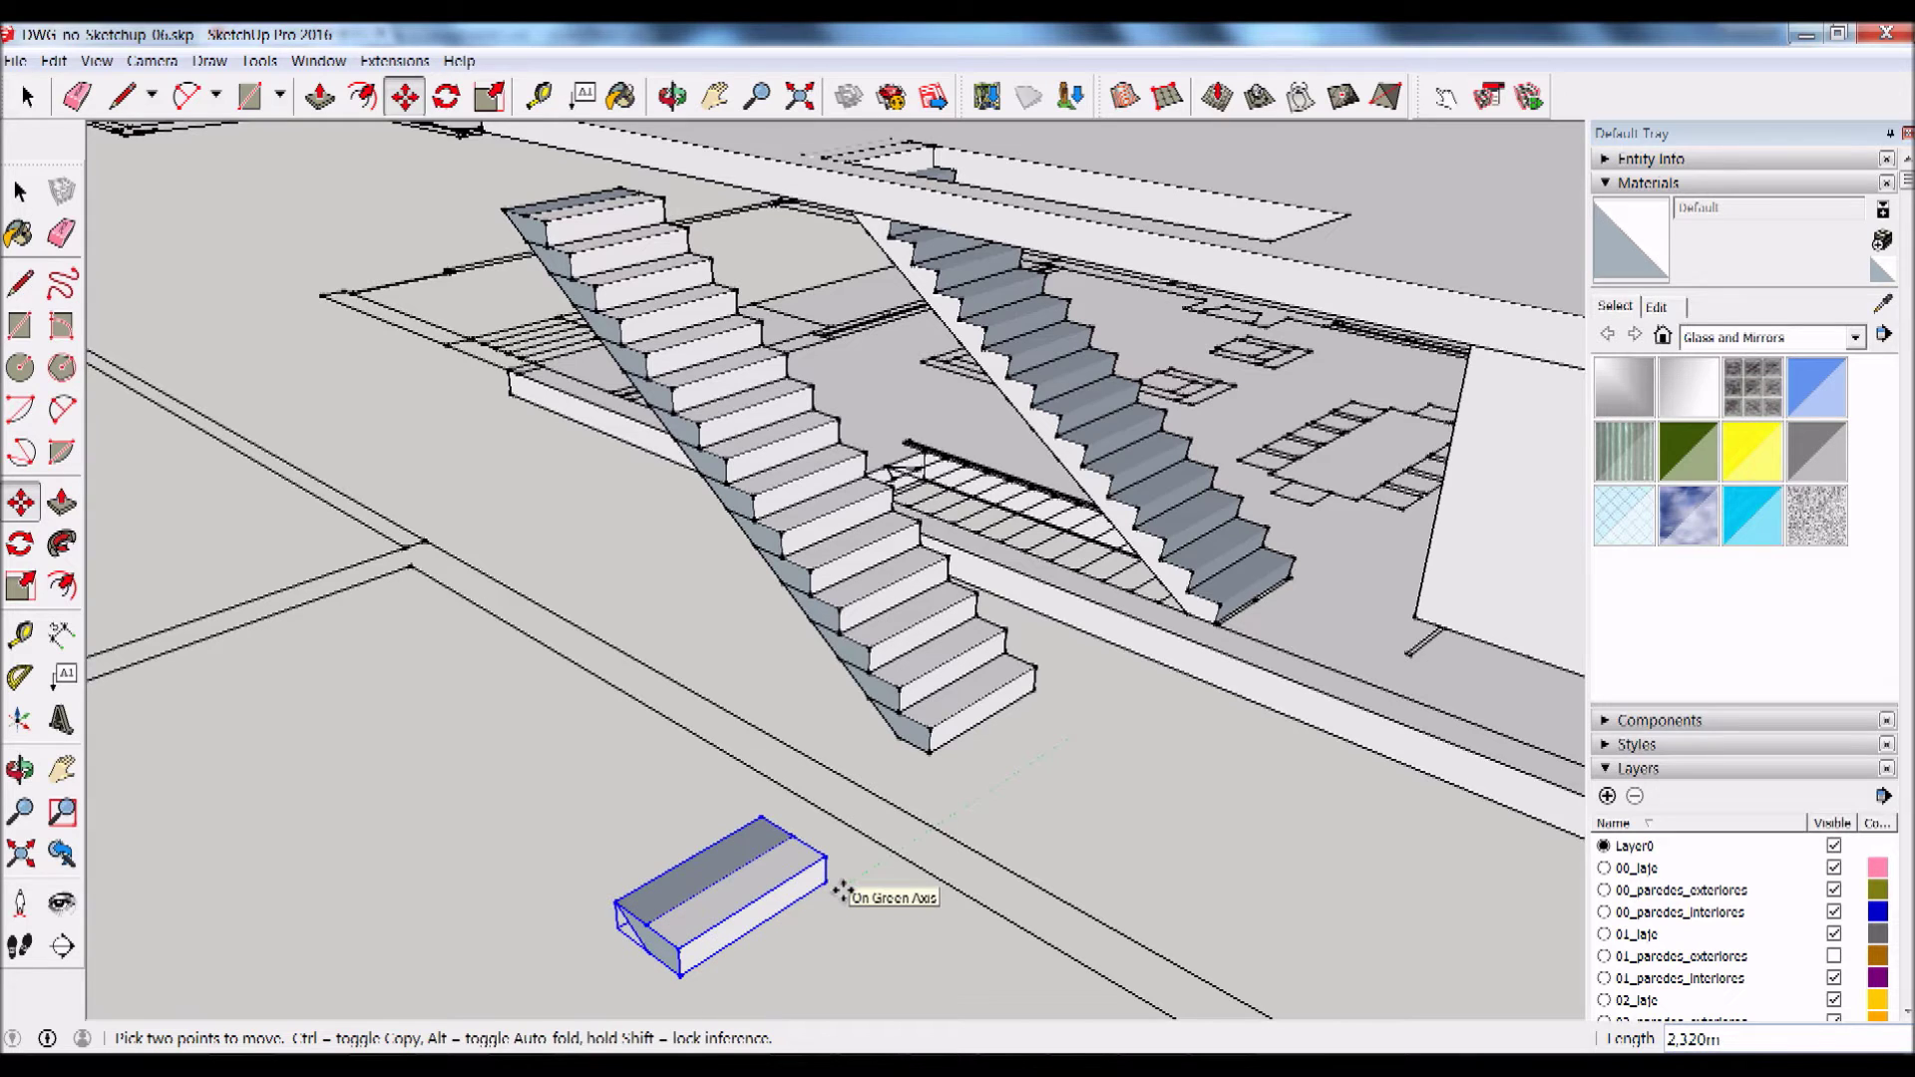
key("ctrl")
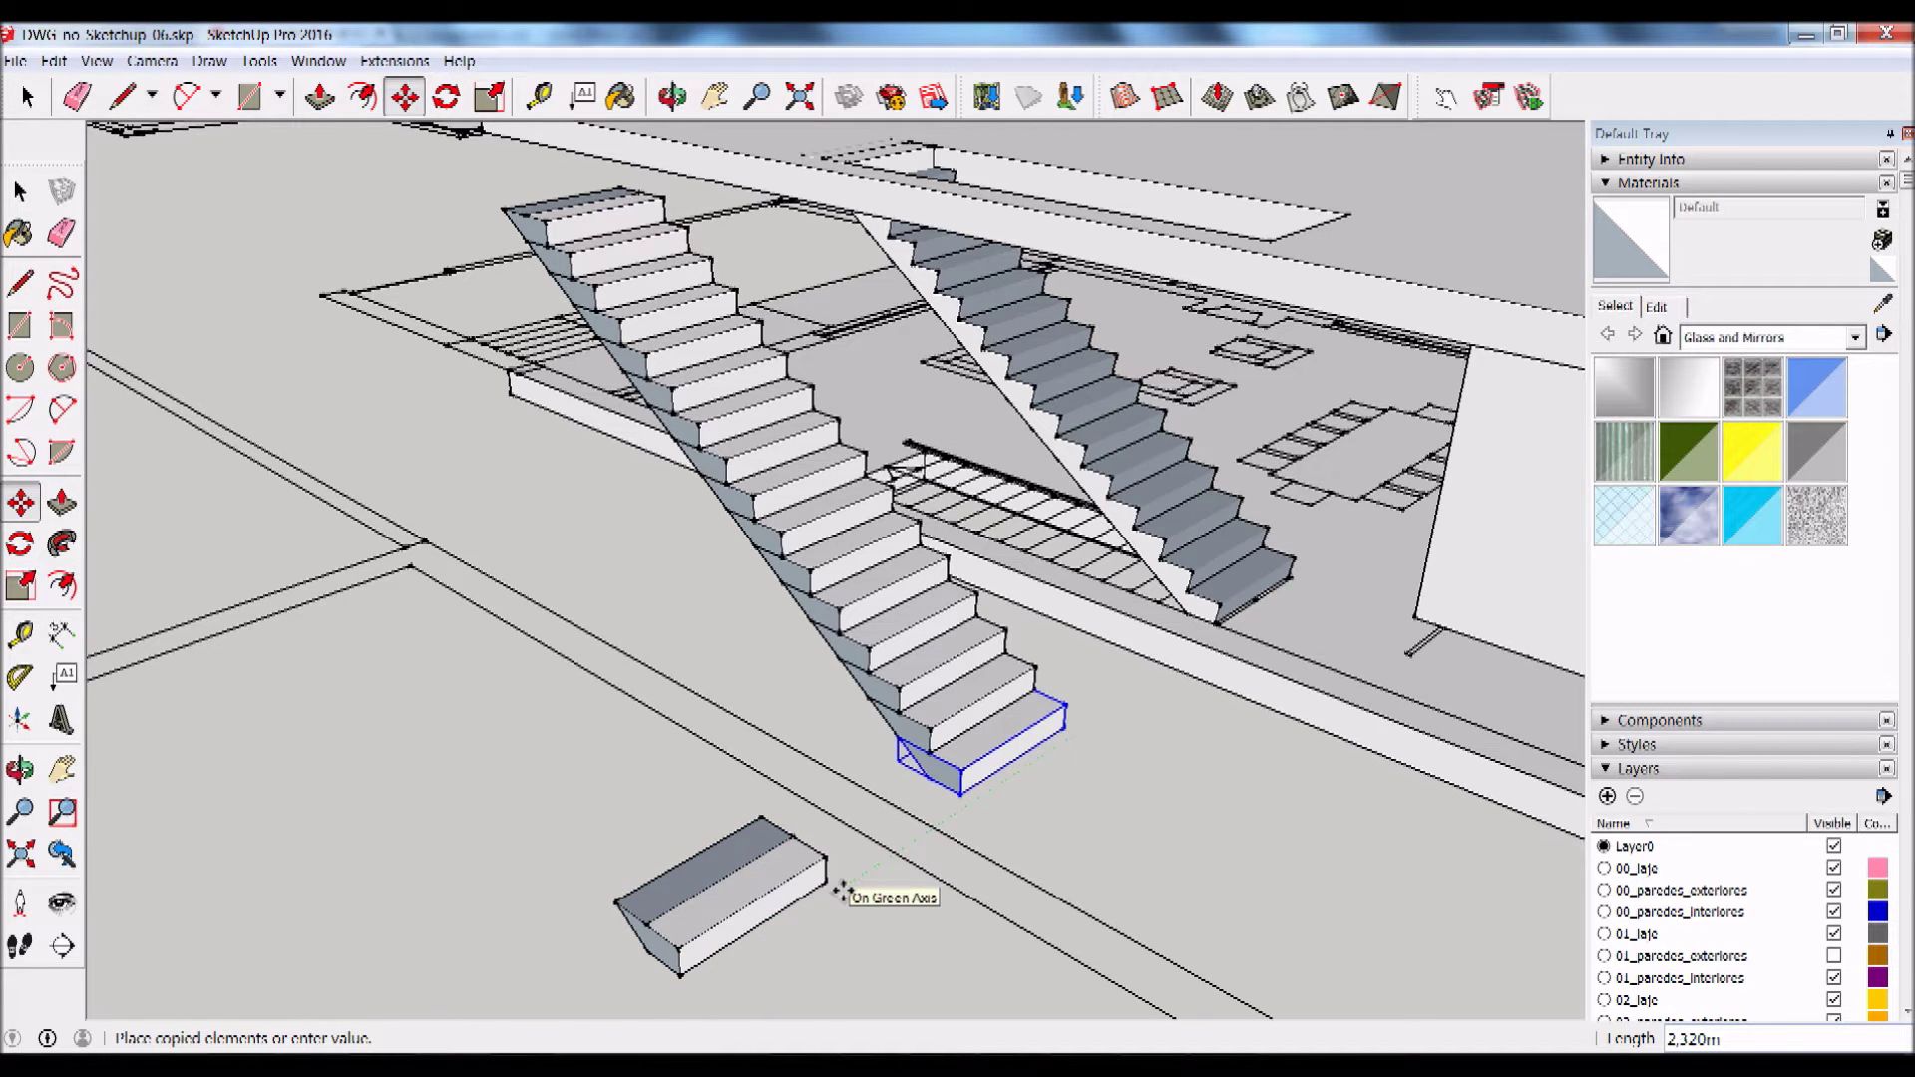
left_click(841, 889)
Step: Move the copied step out into open ground, about 2.32 m from the flight
mouse_move(663, 975)
middle_mouse_down()
mouse_move(675, 867)
mouse_move(672, 884)
mouse_move(868, 910)
middle_mouse_up()
scroll(867, 911, "down", 5)
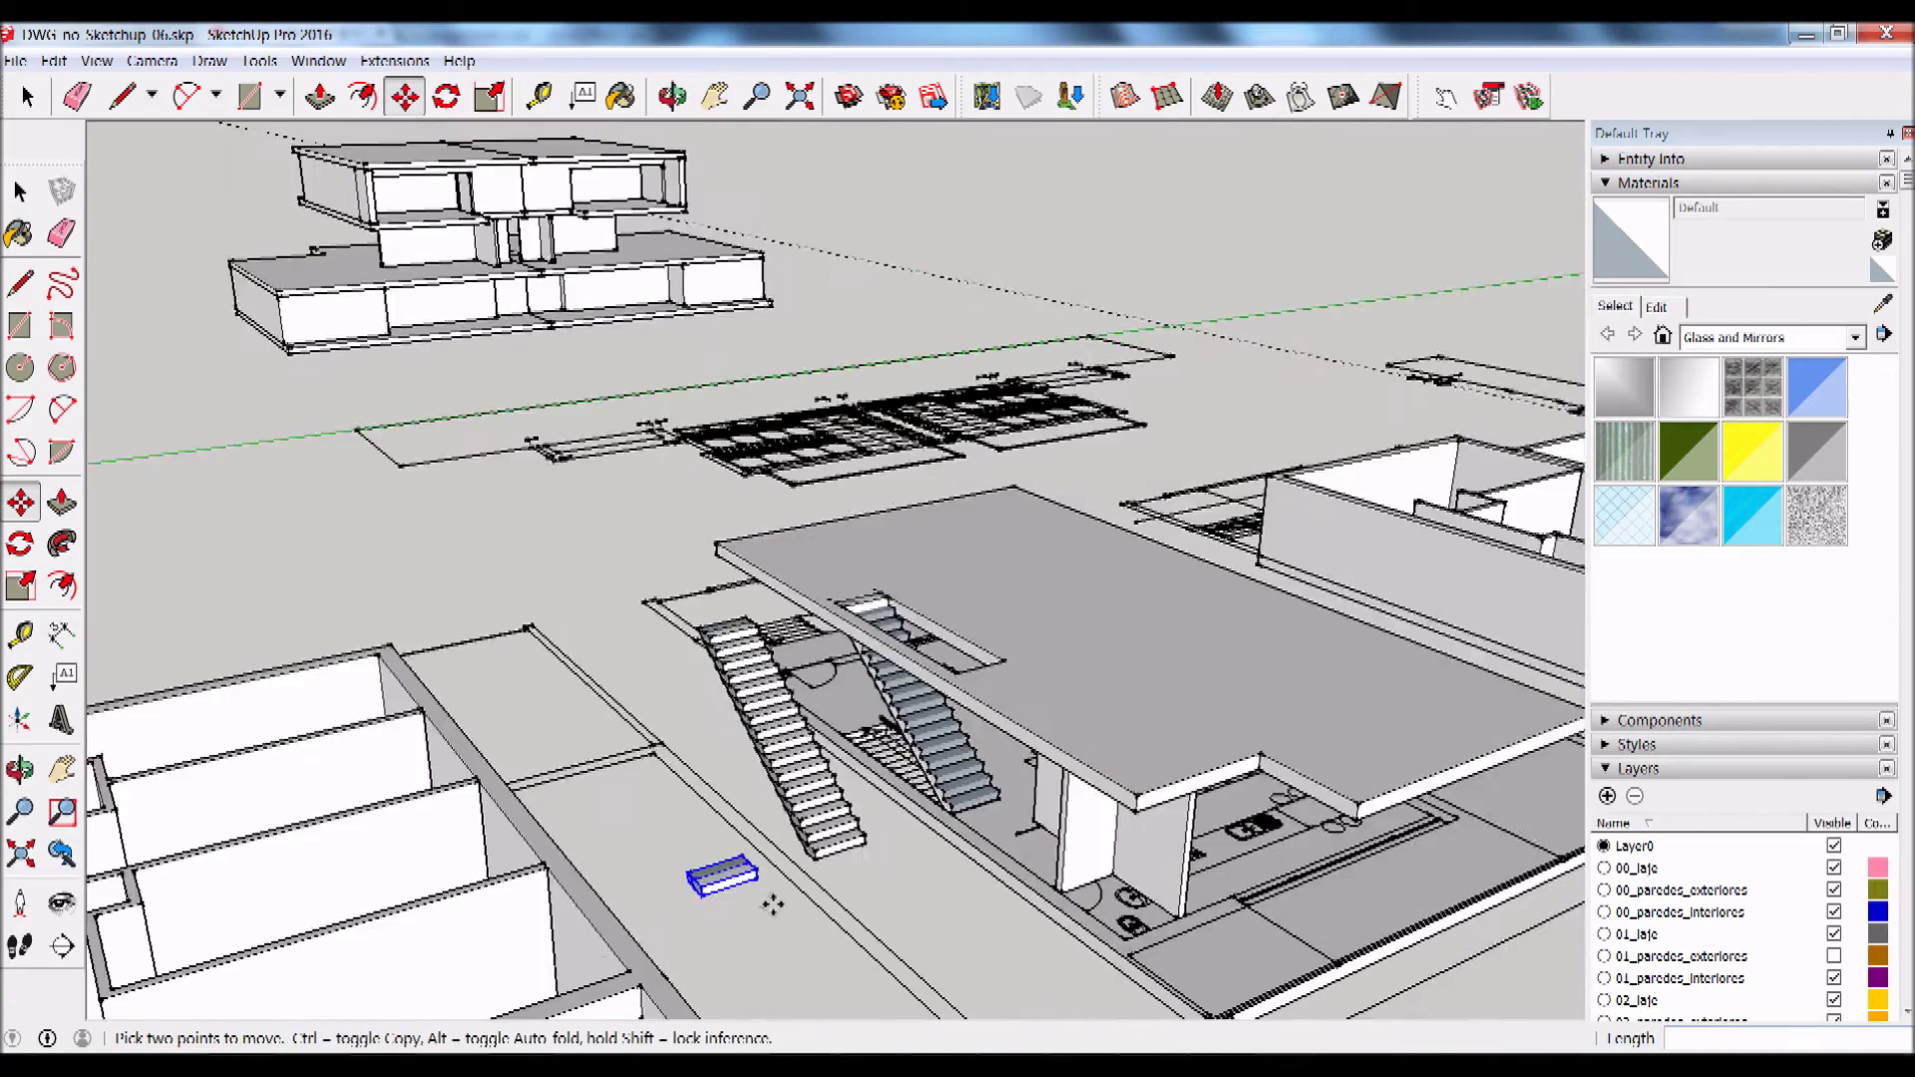
scroll(734, 910, "up", 2)
scroll(729, 907, "up", 2)
scroll(733, 908, "up", 2)
scroll(758, 897, "down", 4)
left_click(793, 886)
mouse_move(342, 415)
middle_mouse_down()
mouse_move(451, 466)
mouse_move(1389, 338)
middle_mouse_up()
left_click(675, 649)
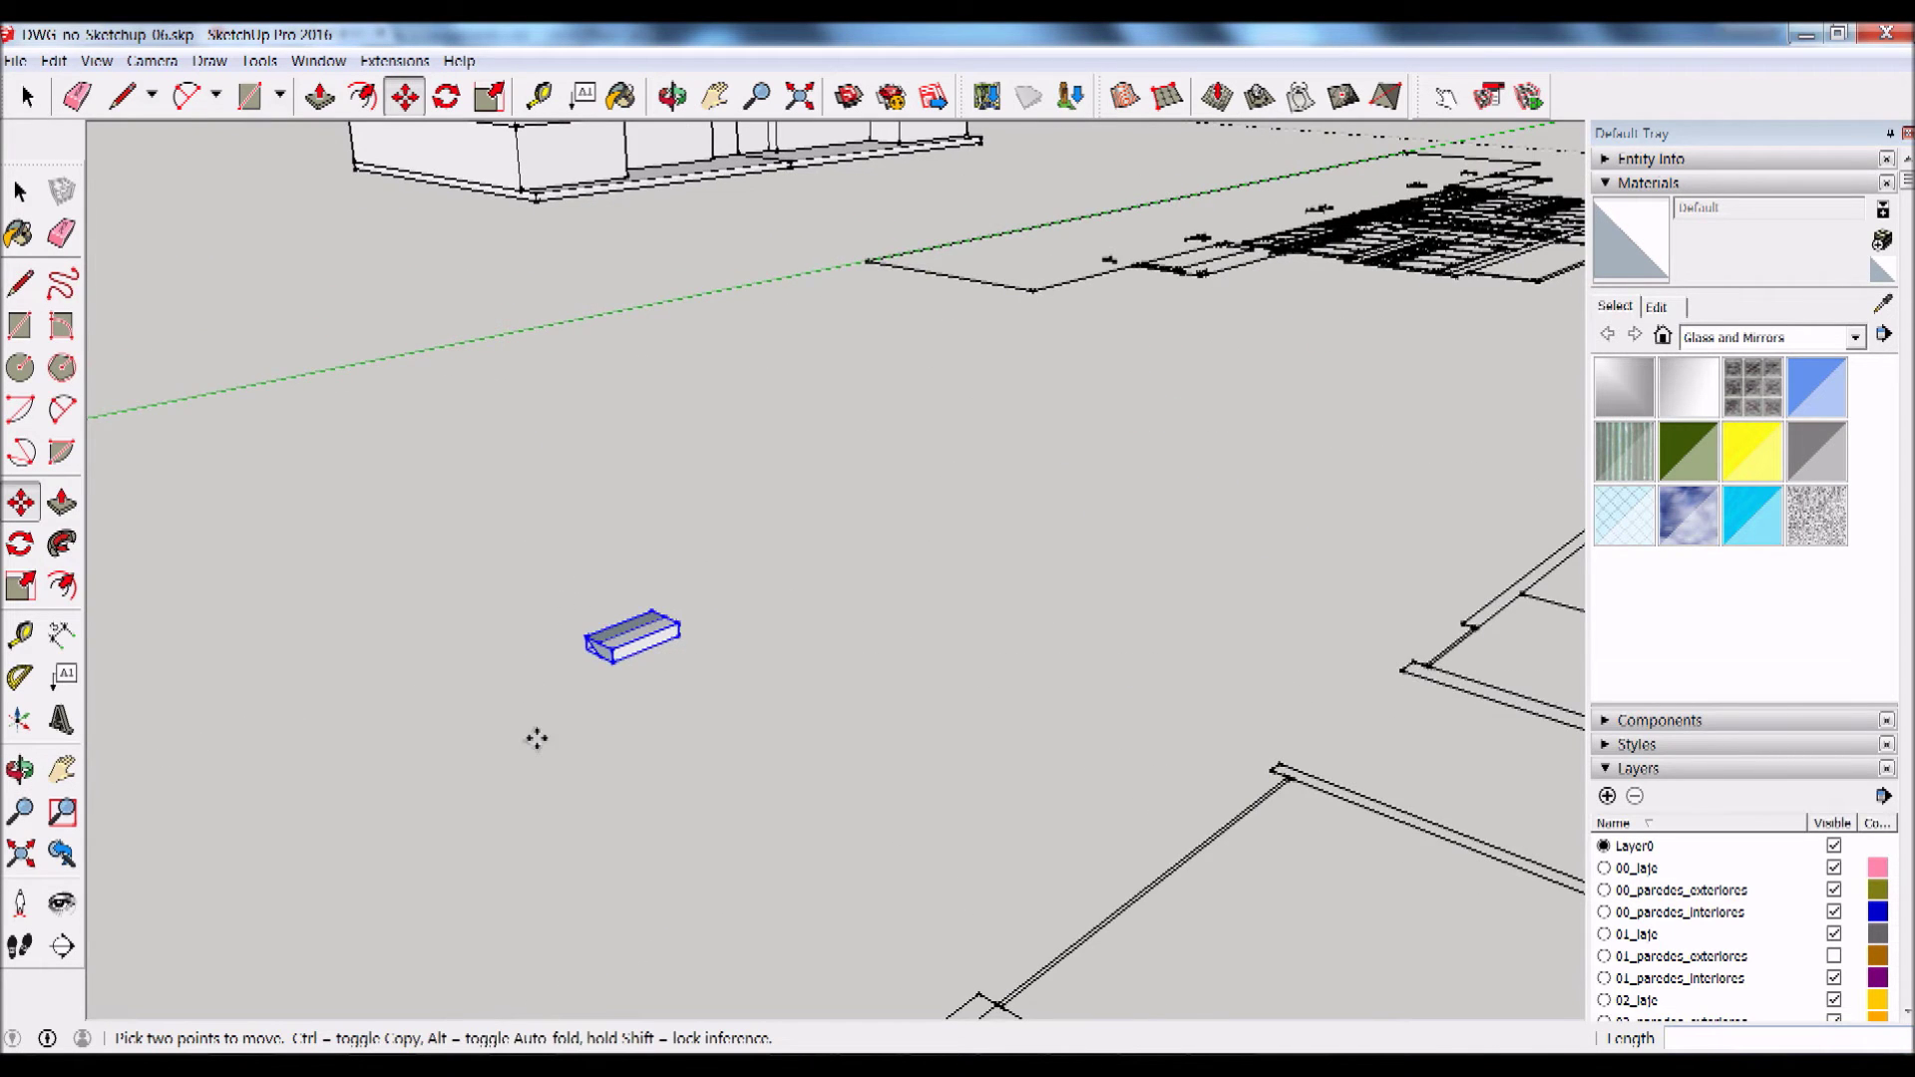
scroll(670, 475, "up", 1)
scroll(670, 476, "up", 2)
middle_click_drag(601, 564, 679, 641)
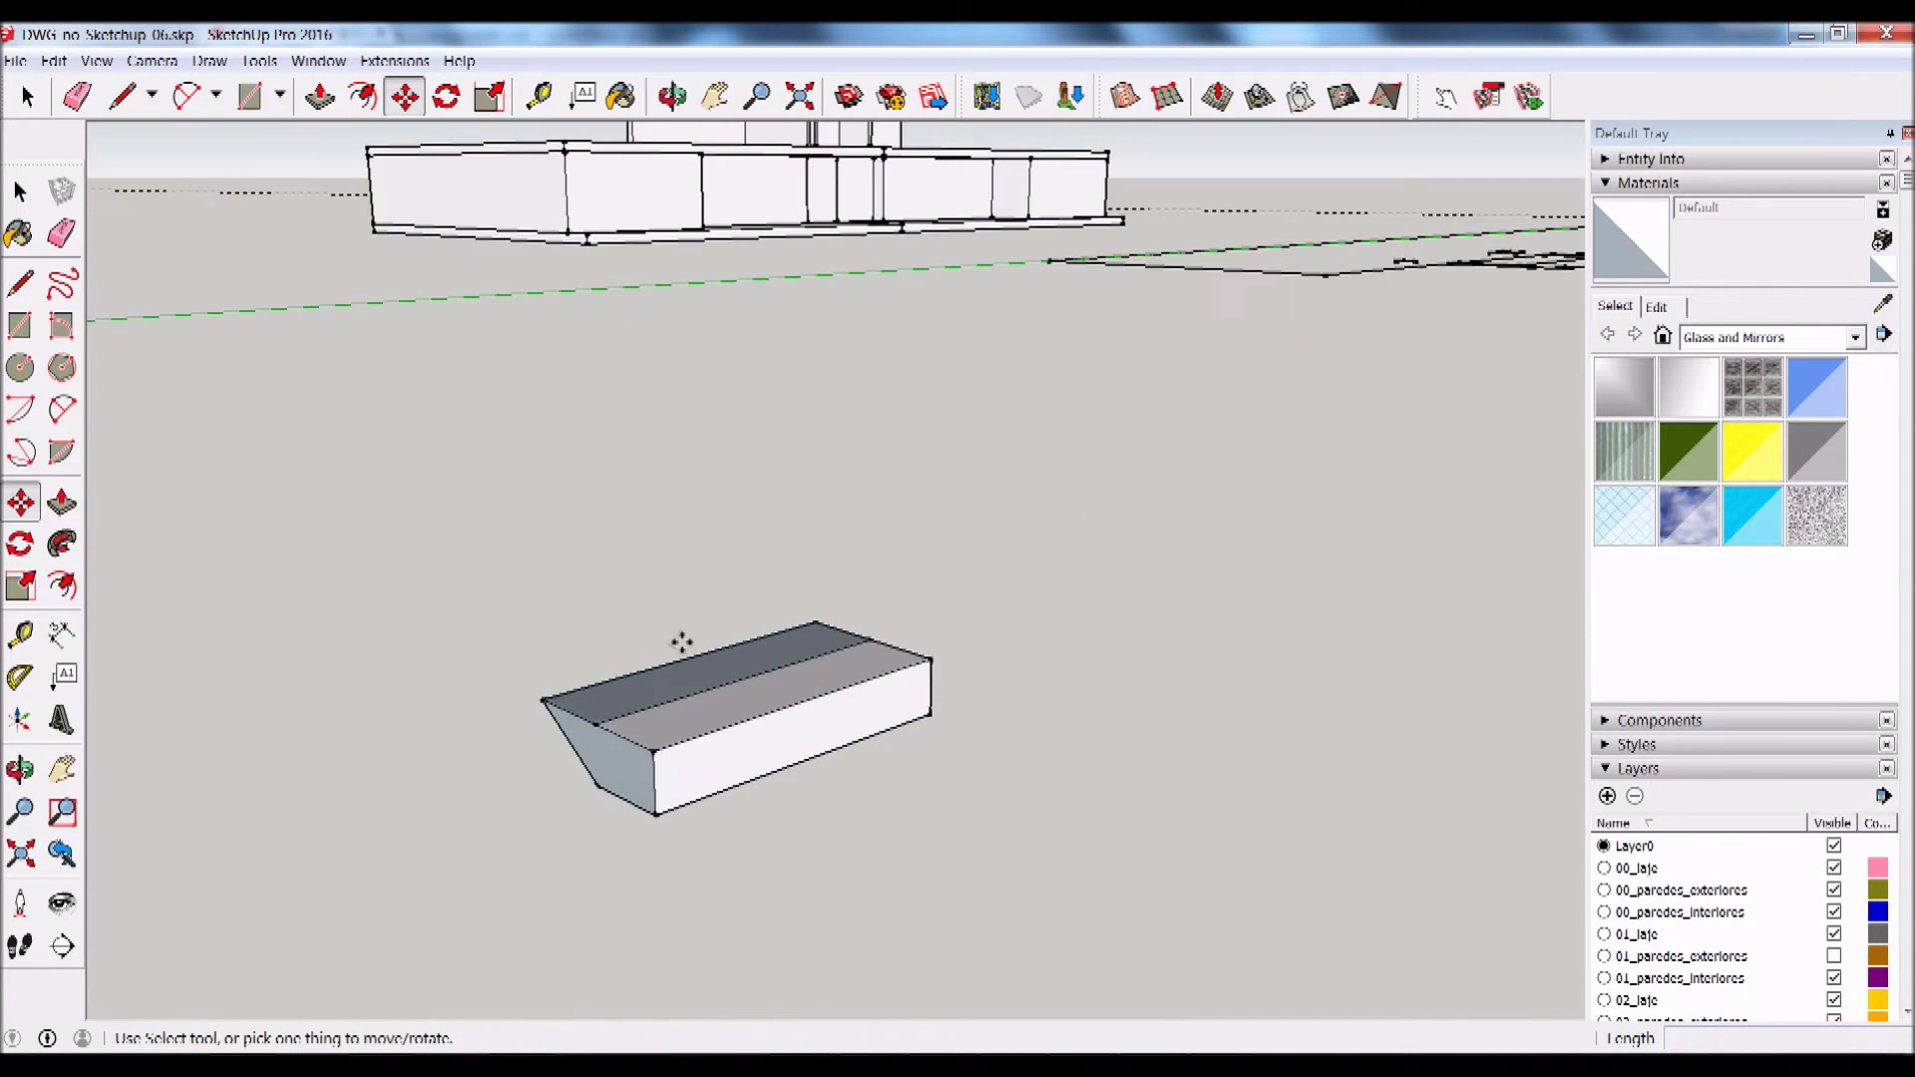
scroll(662, 684, "up", 2)
middle_click_drag(664, 709, 727, 646)
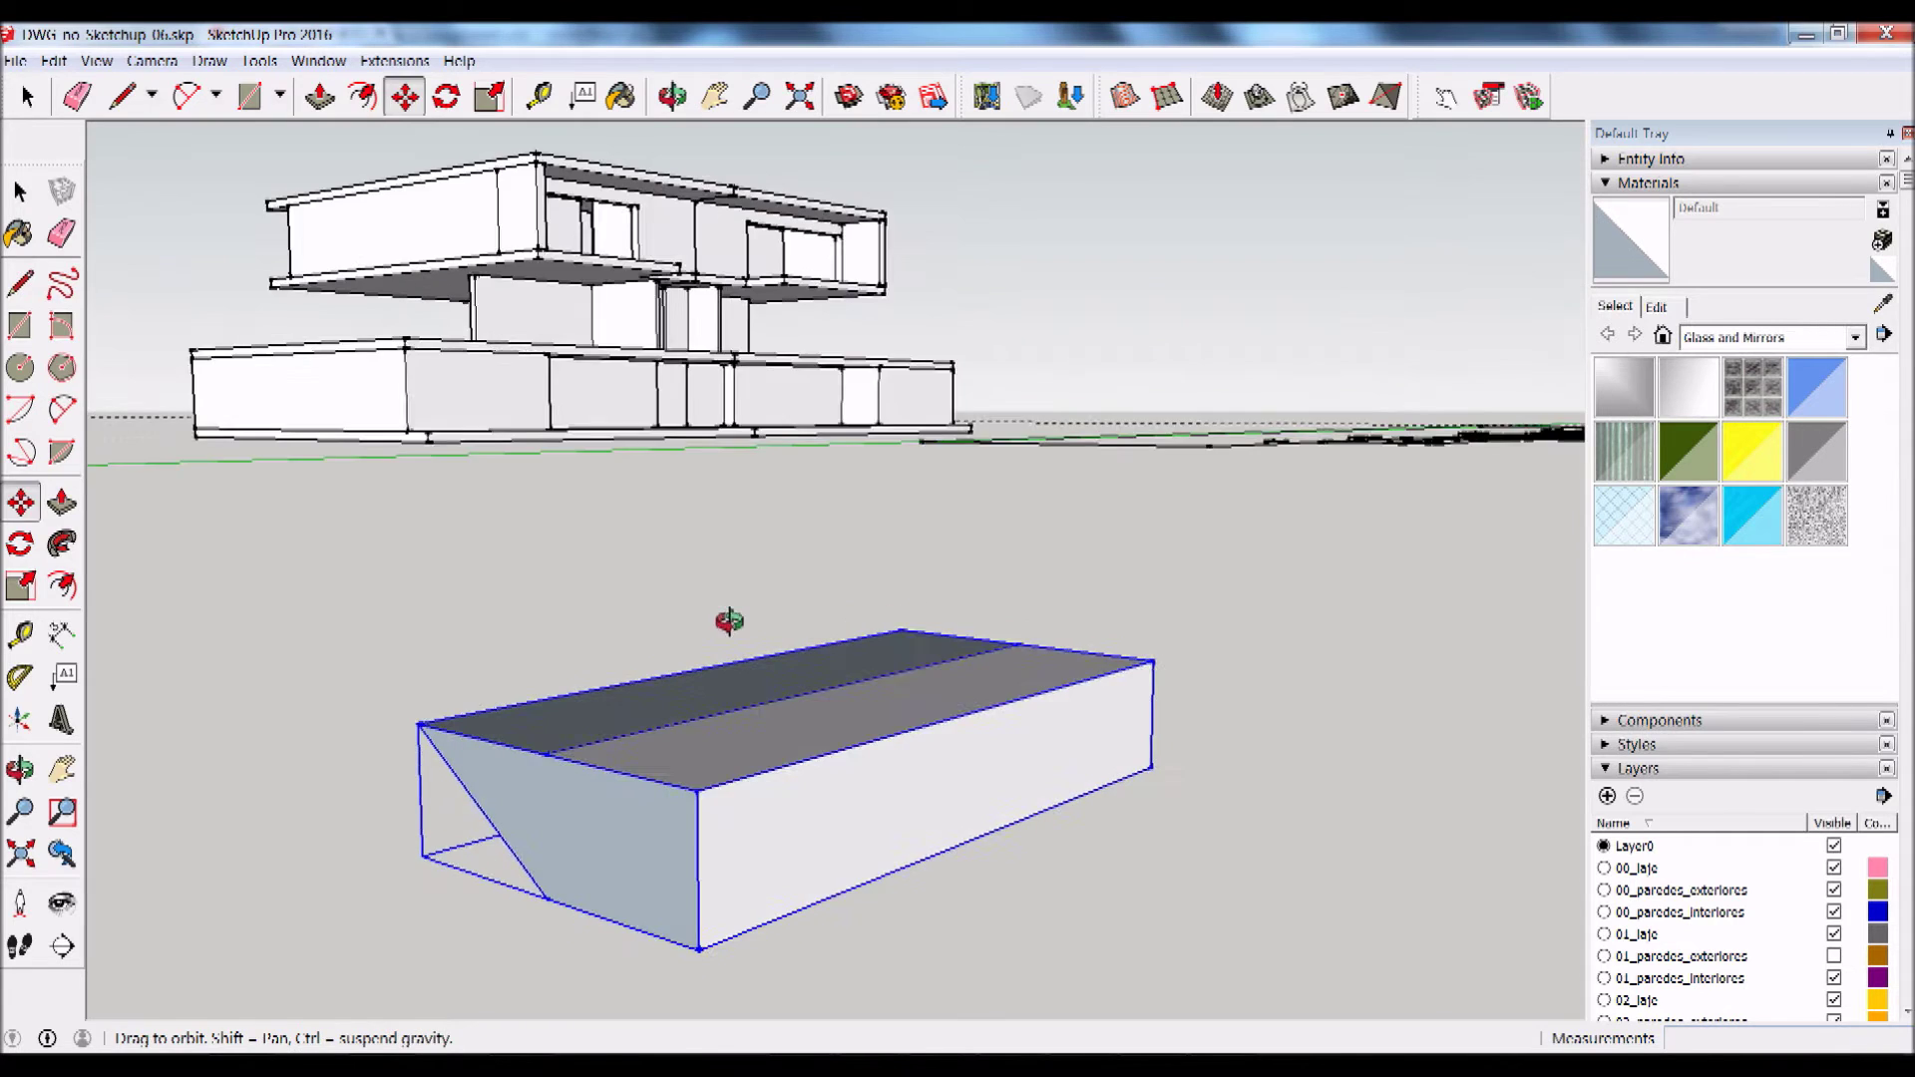
middle_click_drag(641, 832, 689, 736)
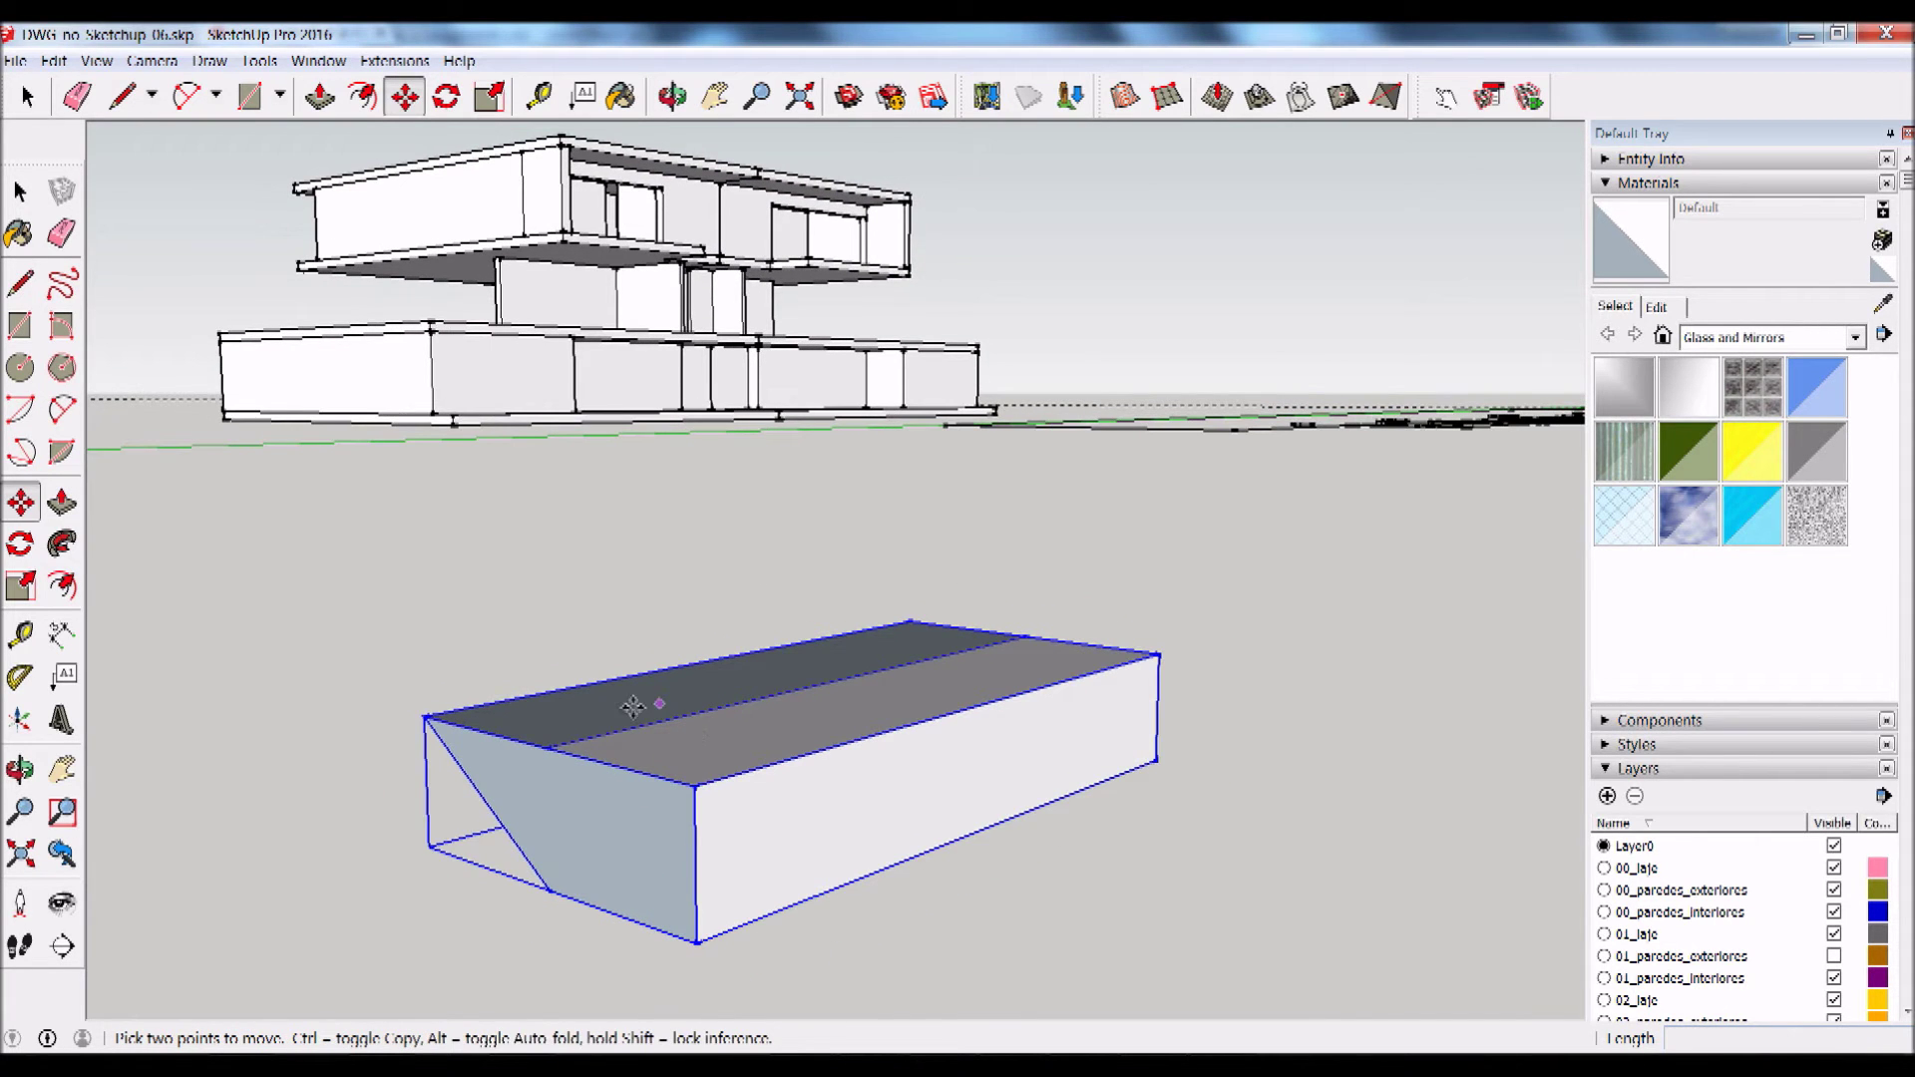
key("ctrl+t")
scroll(584, 791, "up", 1)
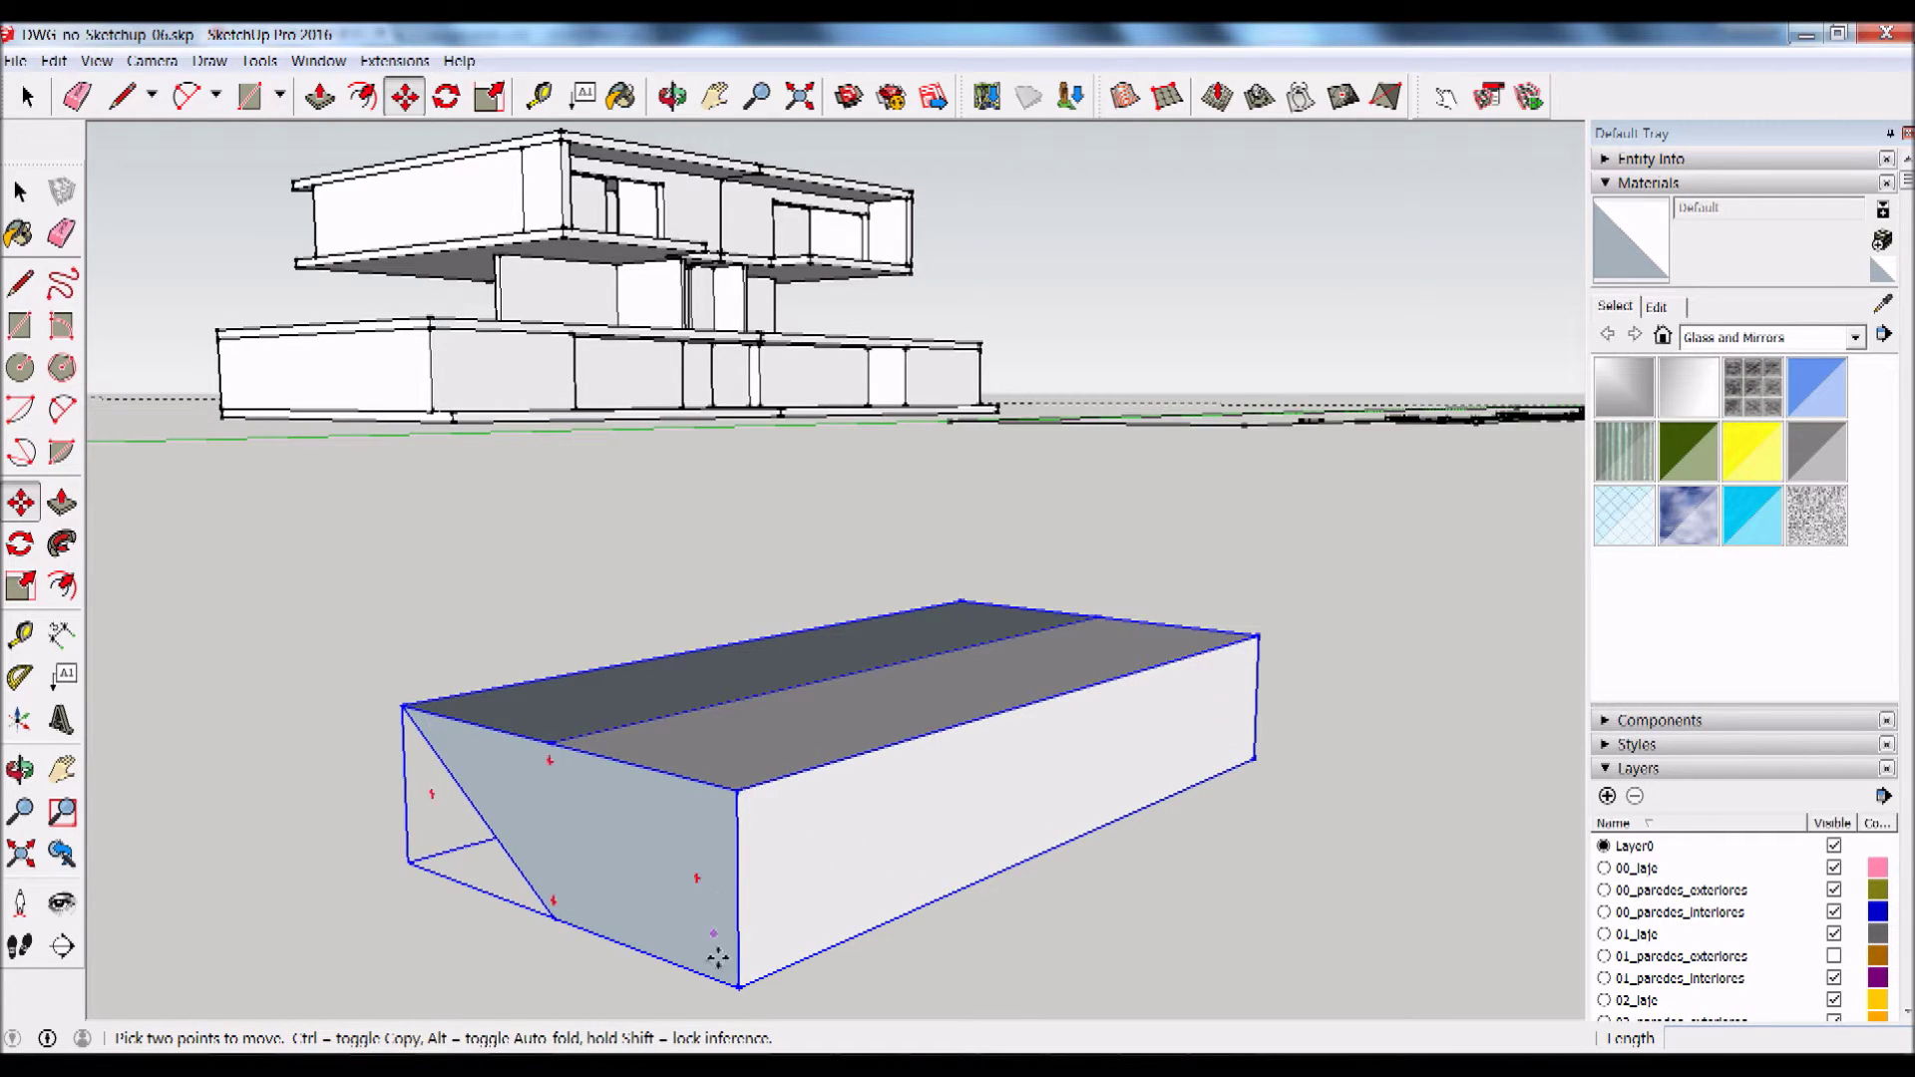
mouse_move(759, 876)
middle_mouse_down()
mouse_move(683, 824)
mouse_move(734, 798)
mouse_move(730, 777)
mouse_move(620, 733)
middle_mouse_up()
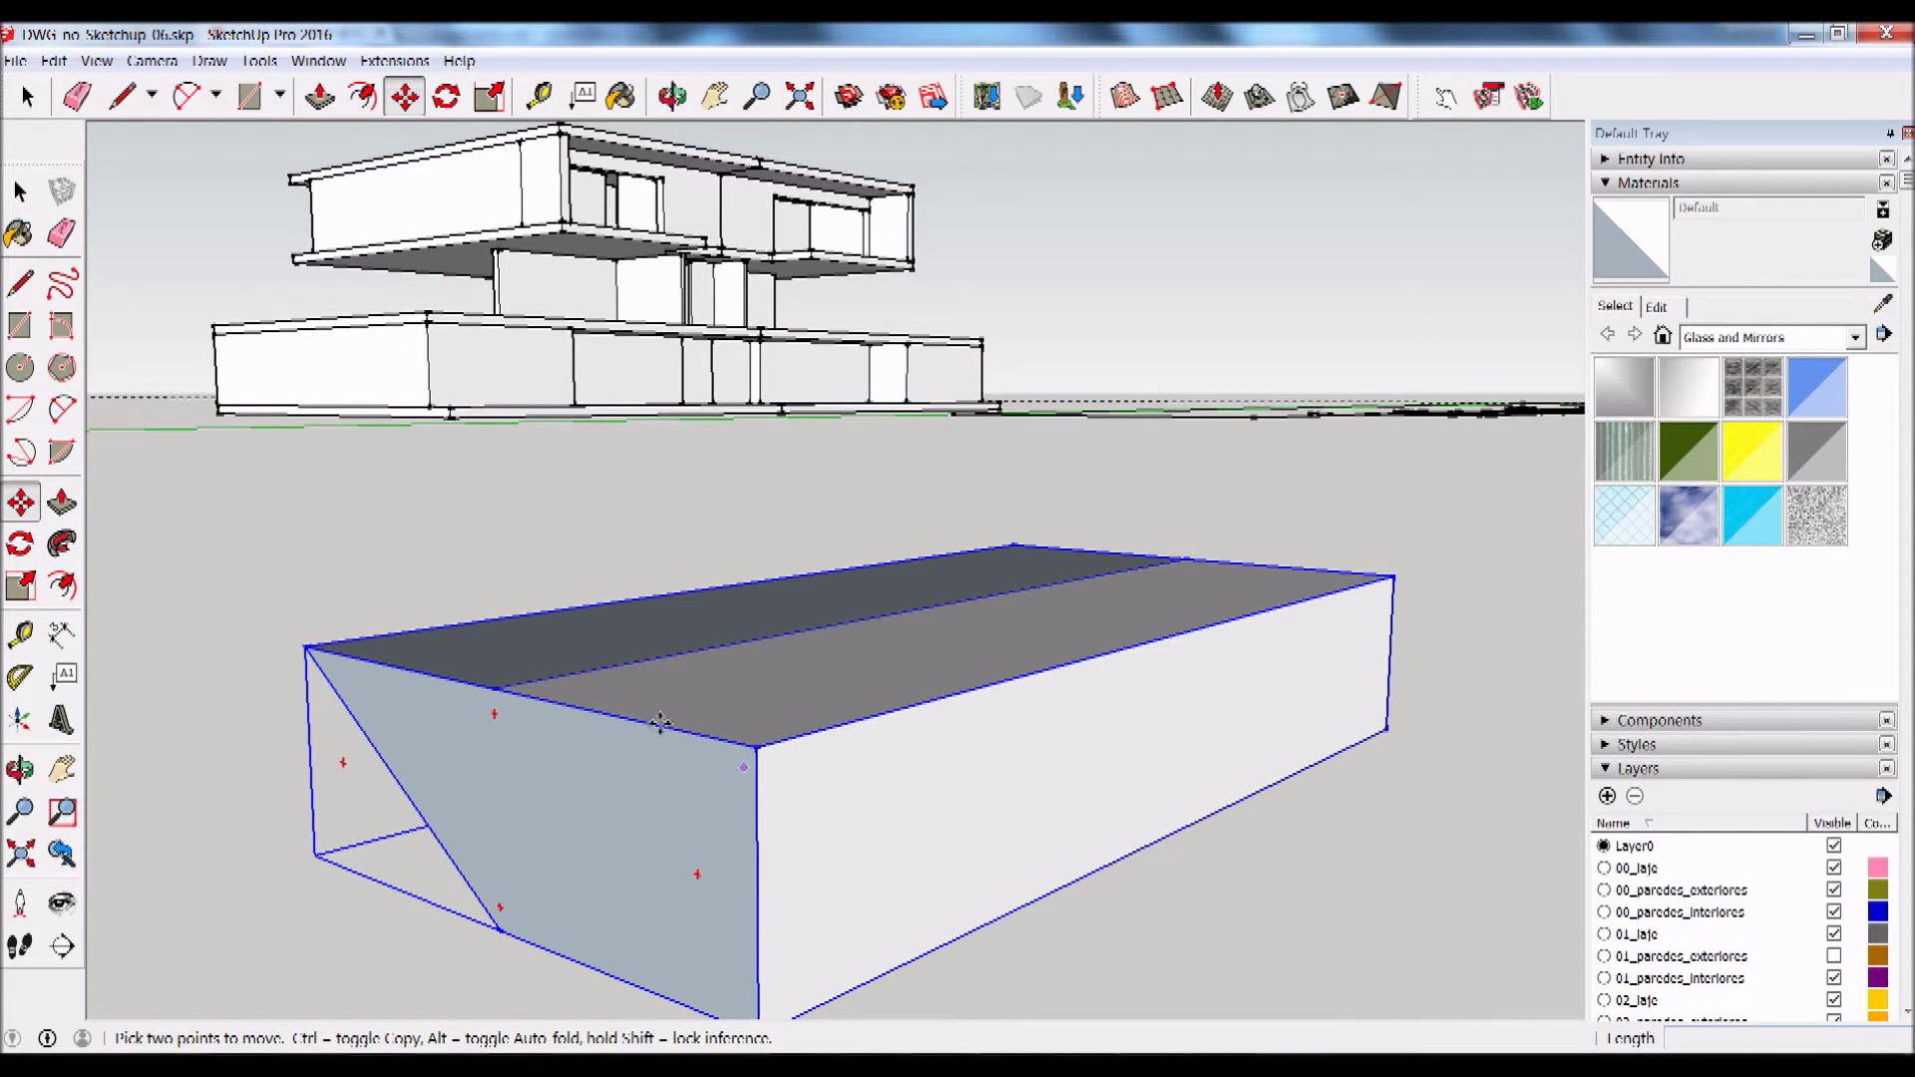
left_click(367, 655)
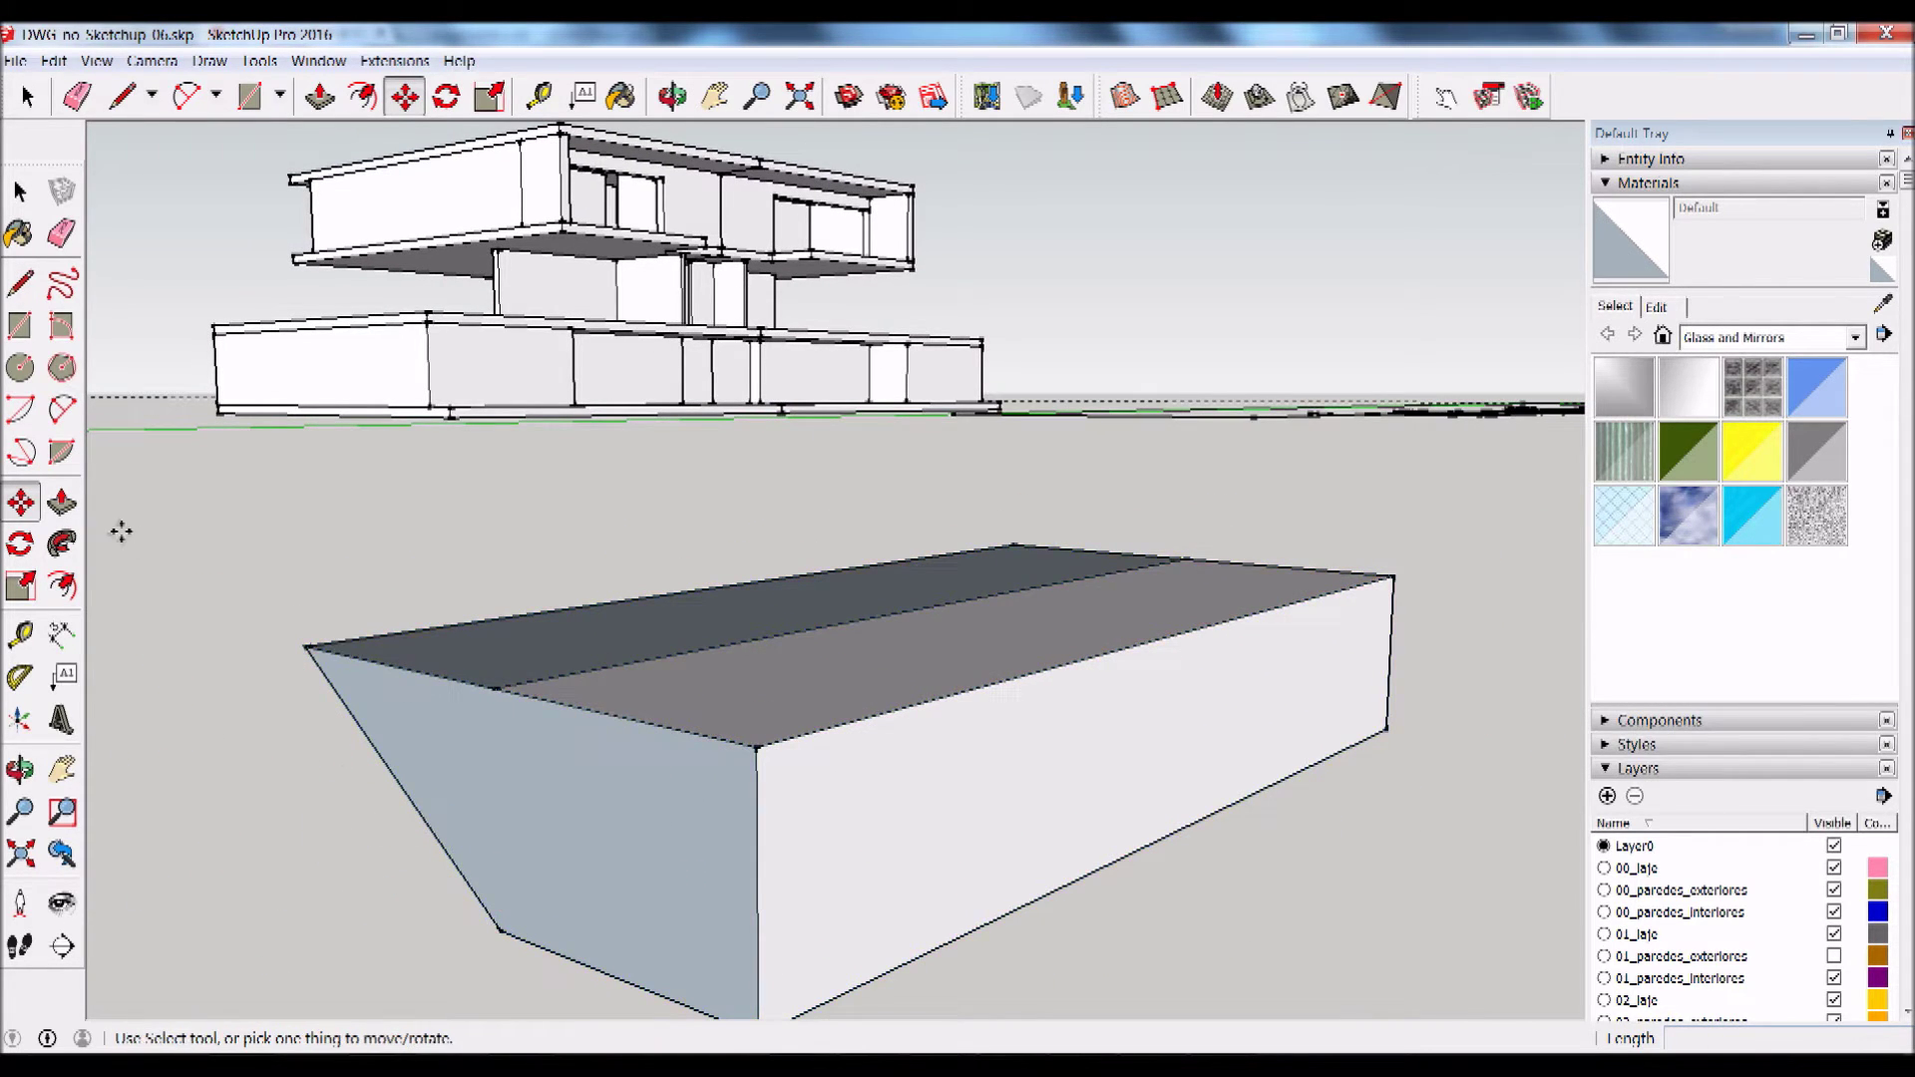
Step: Draw the profile's 3 cm, 1 cm and 2 cm edges from the block's top corner
left_click(33, 289)
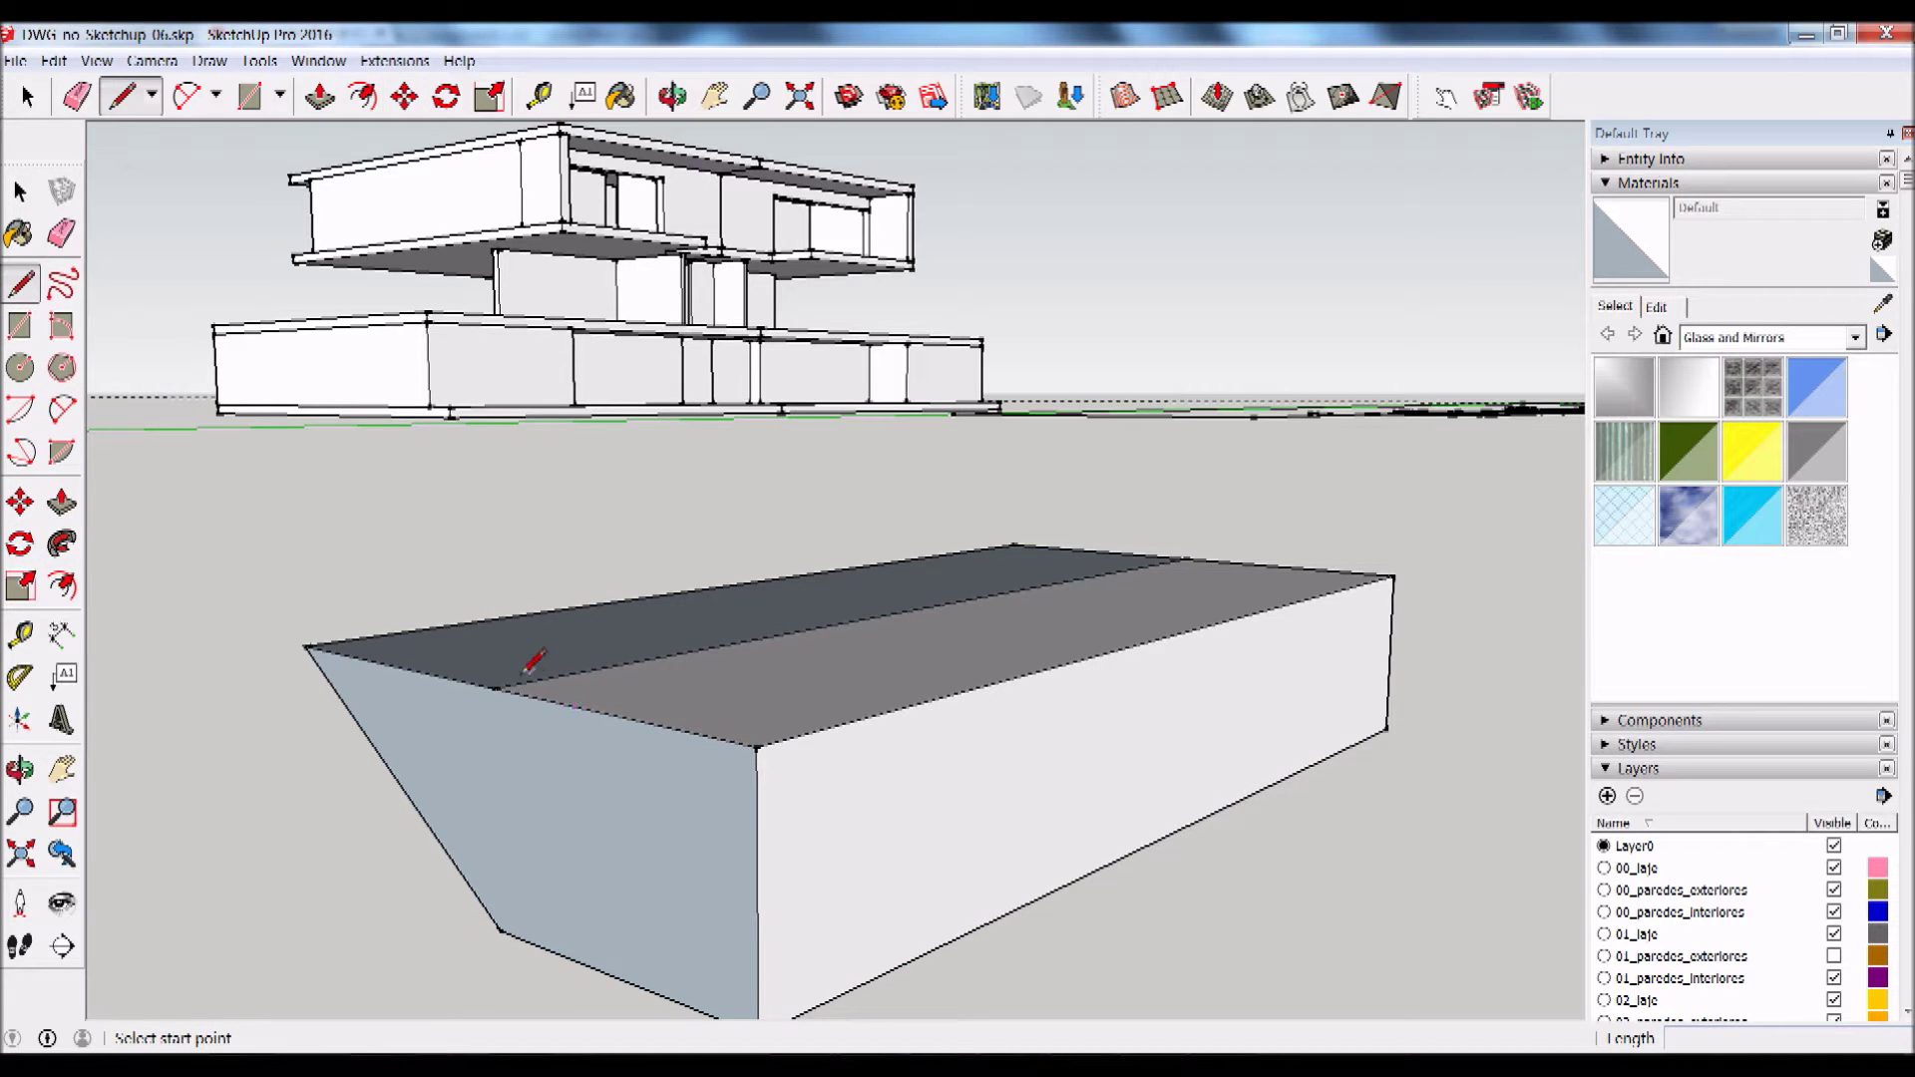
left_click(492, 687)
left_click(755, 746)
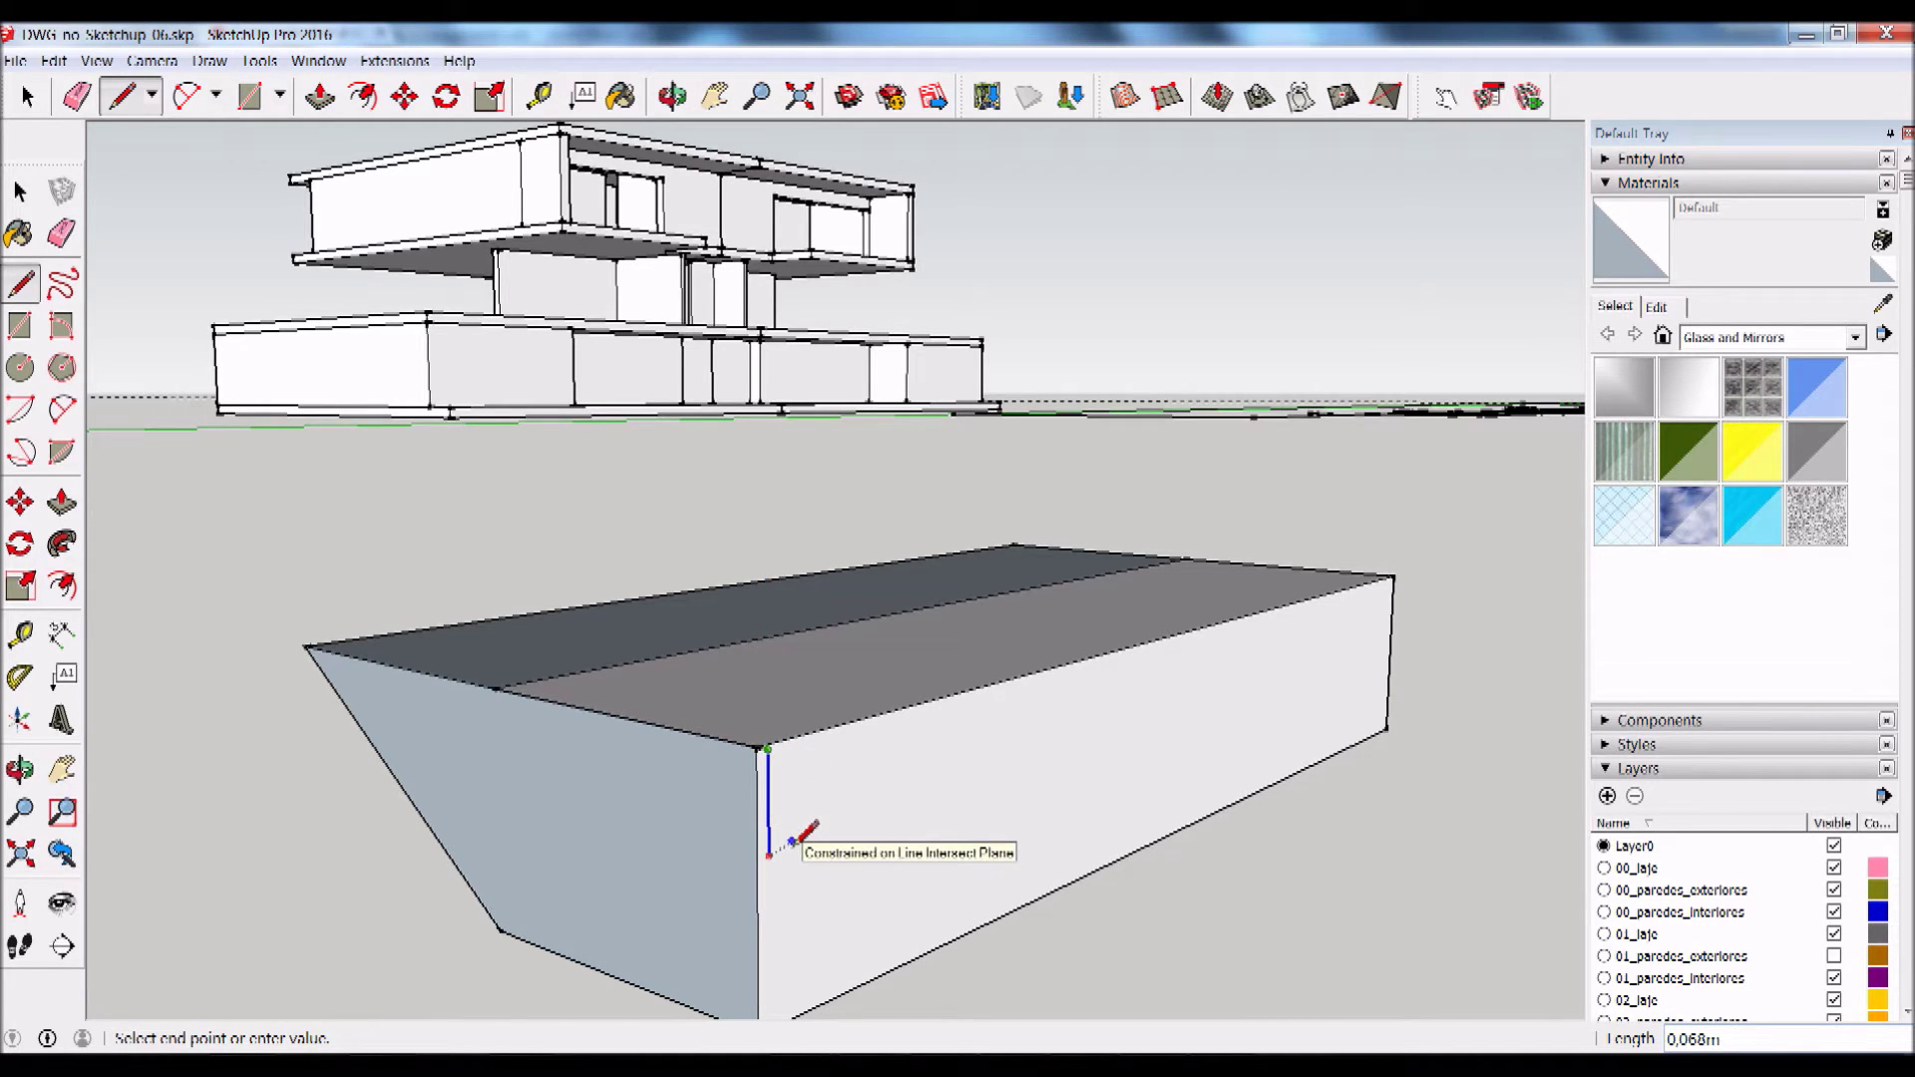
type("cm")
key("Return")
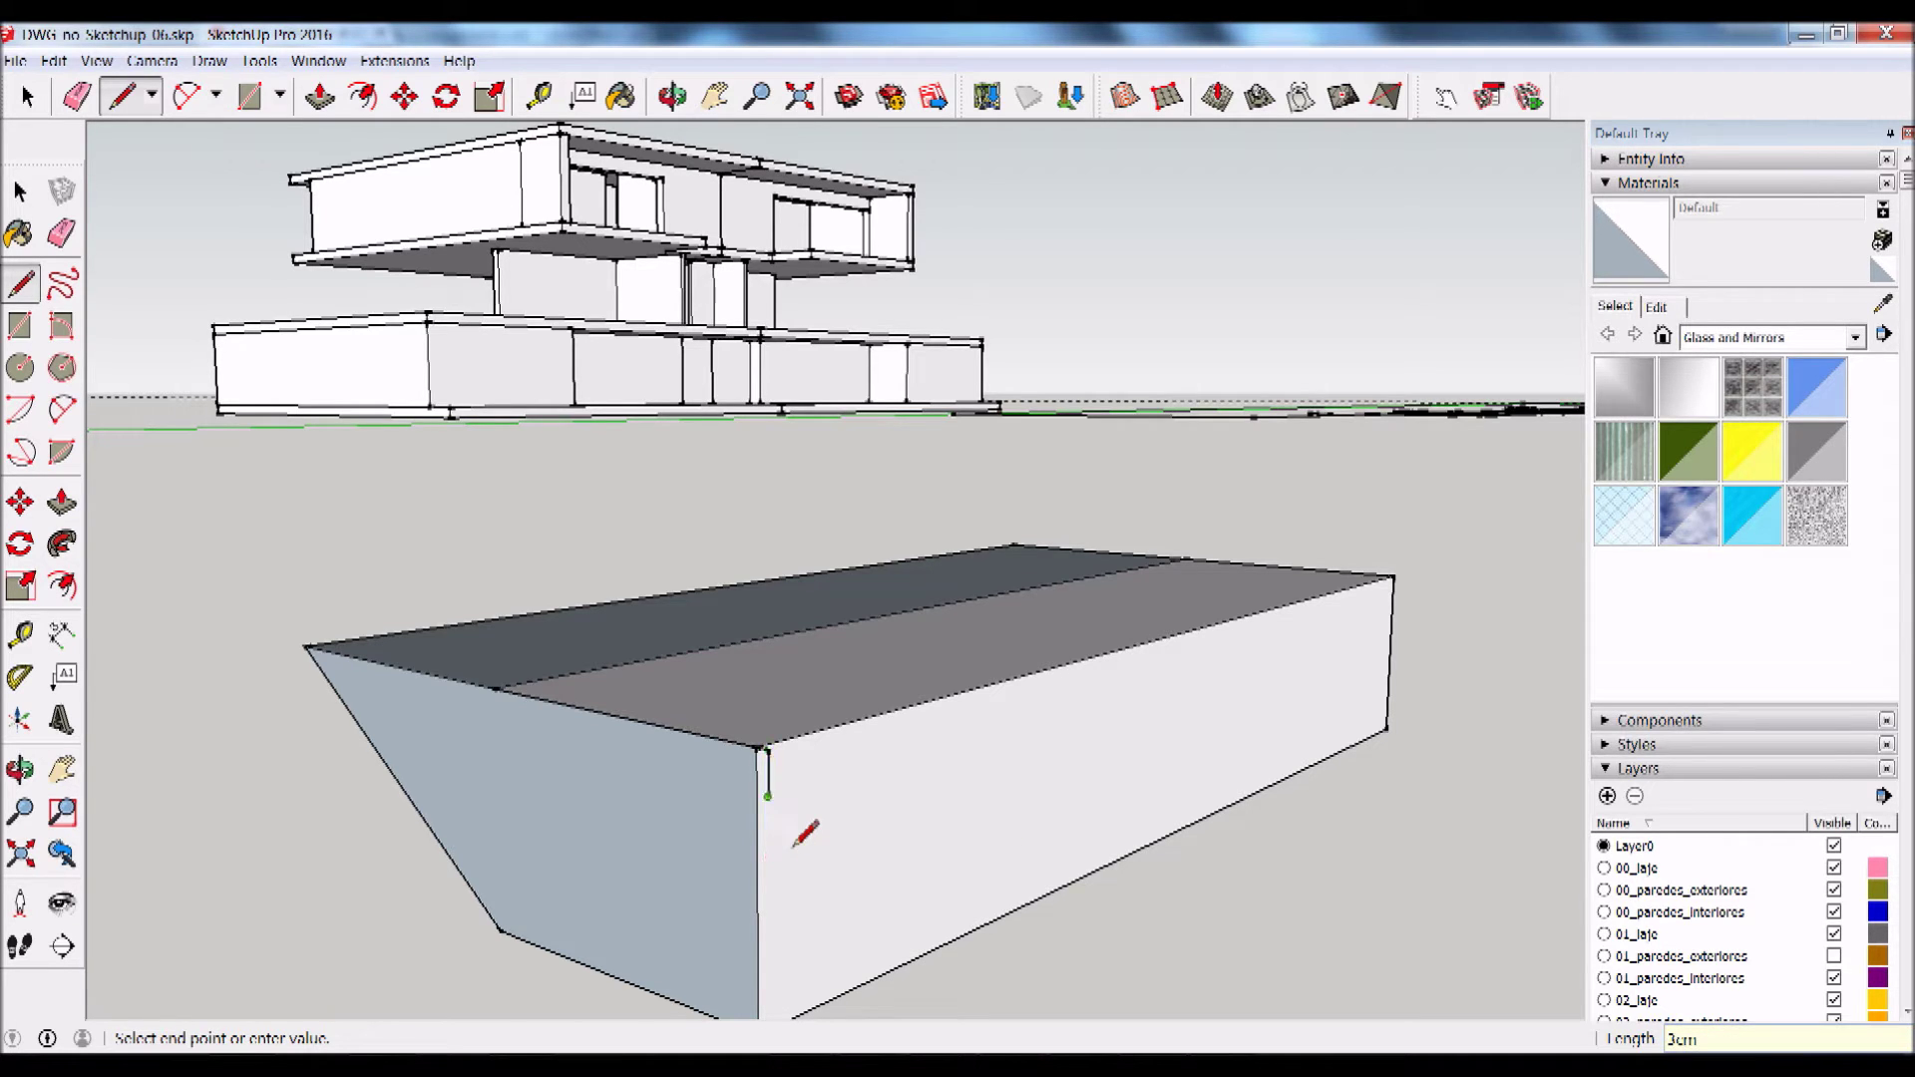
scroll(788, 828, "up", 1)
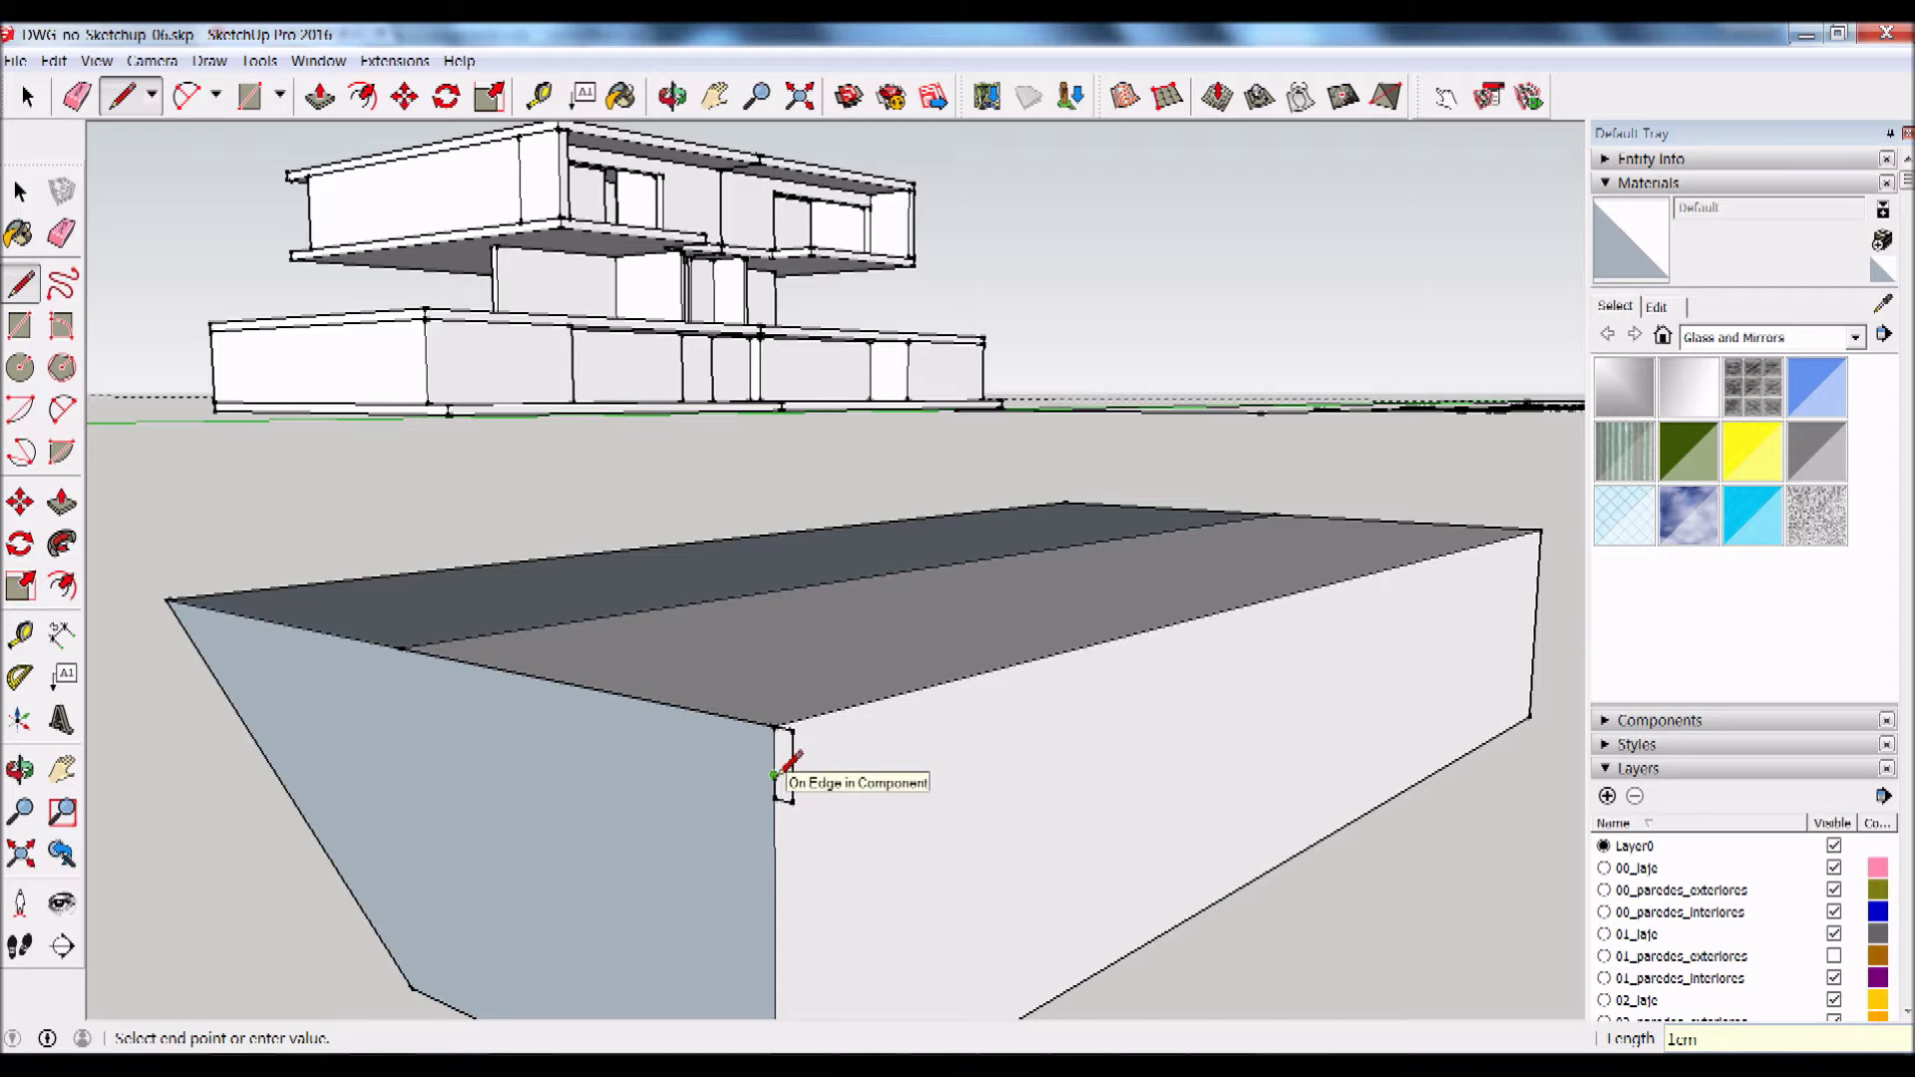
key("Return")
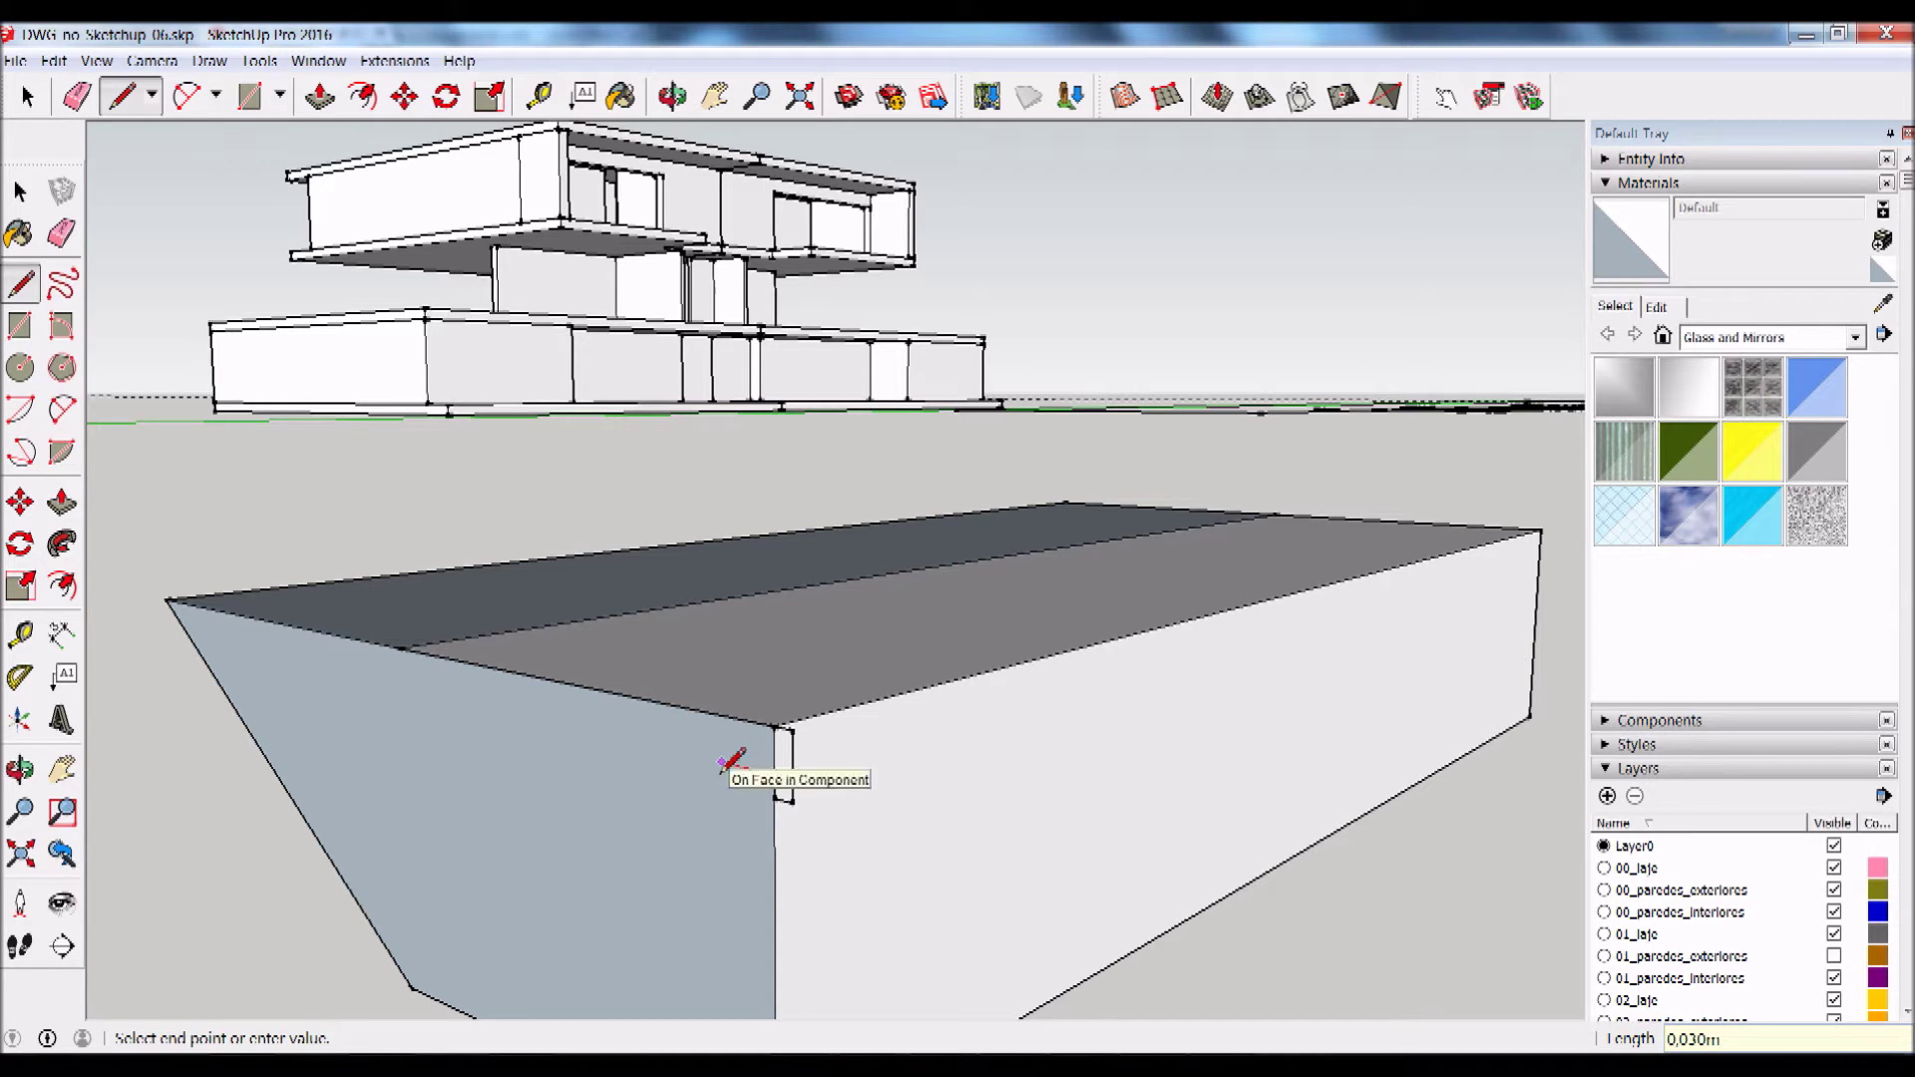
key("Return")
left_click(738, 788)
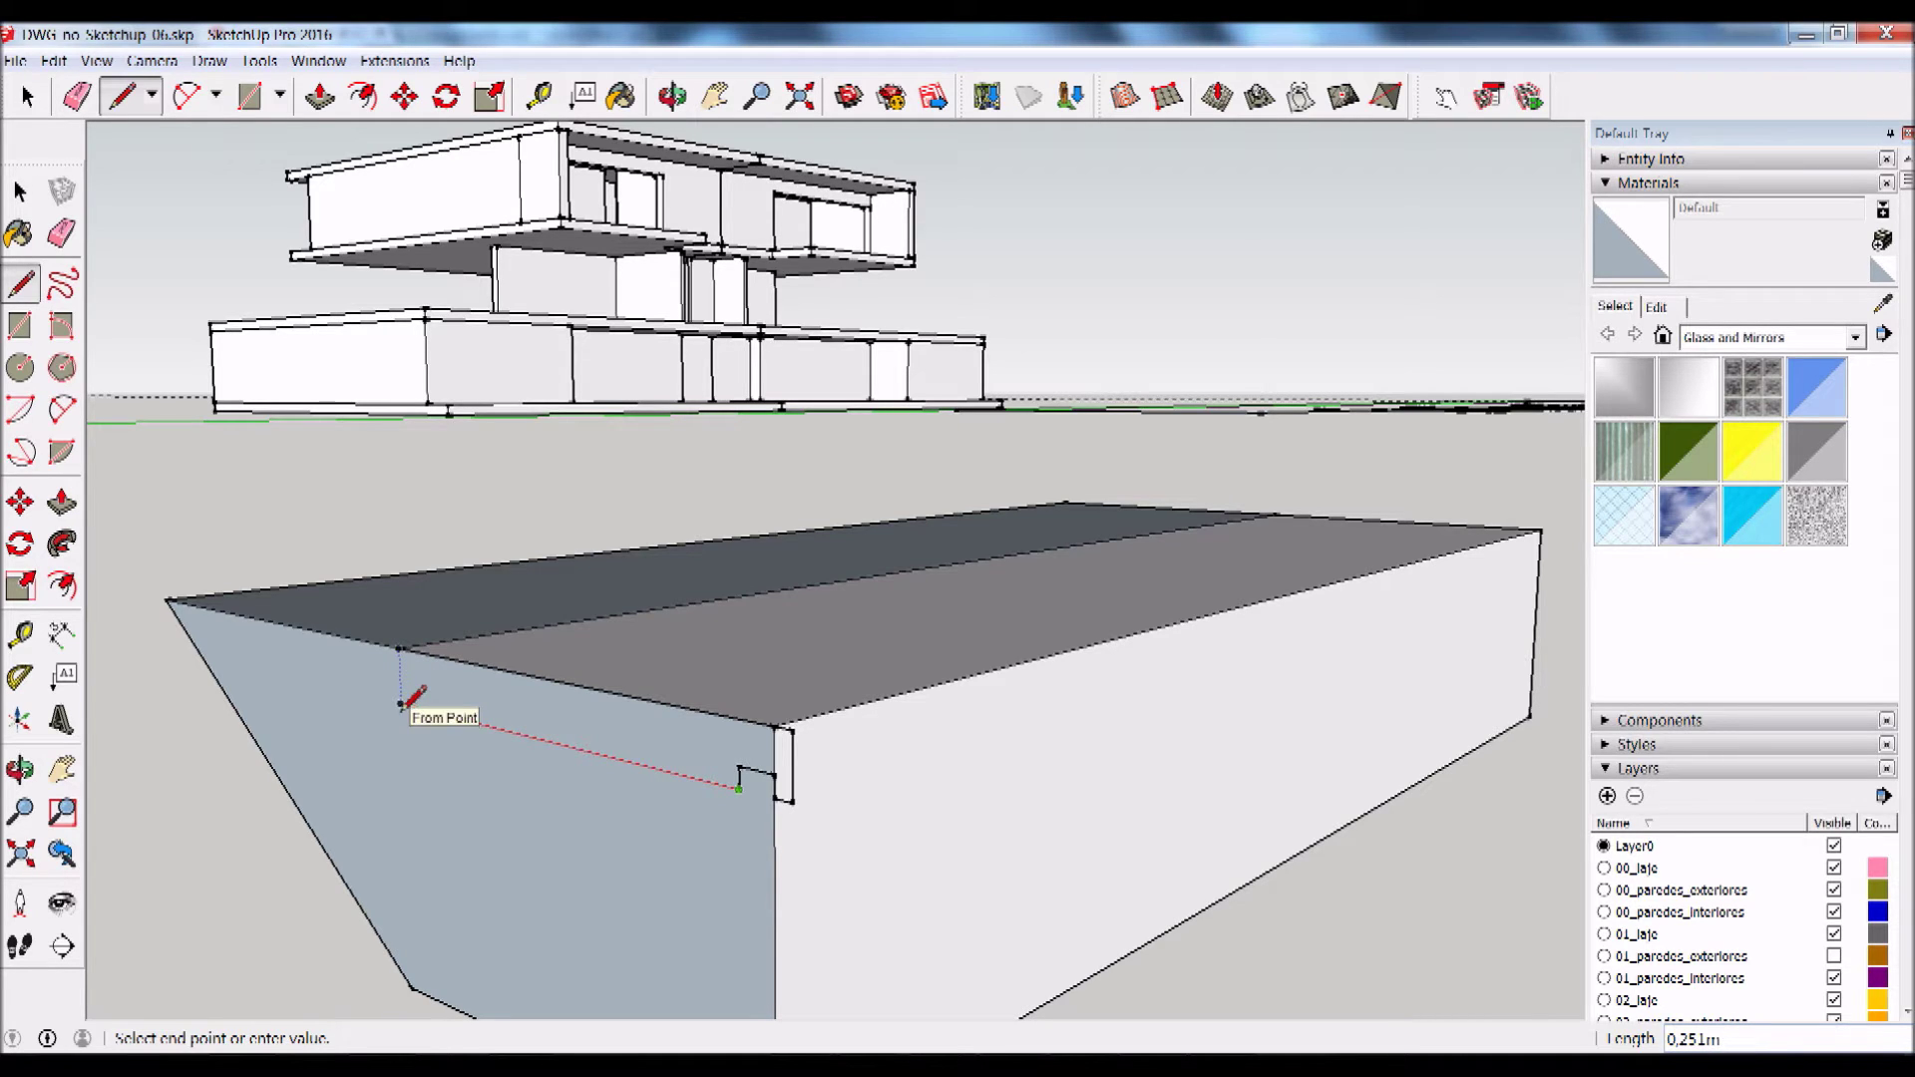
Step: Draw the long edge parallel to the top and close the notched profile
left_click(401, 705)
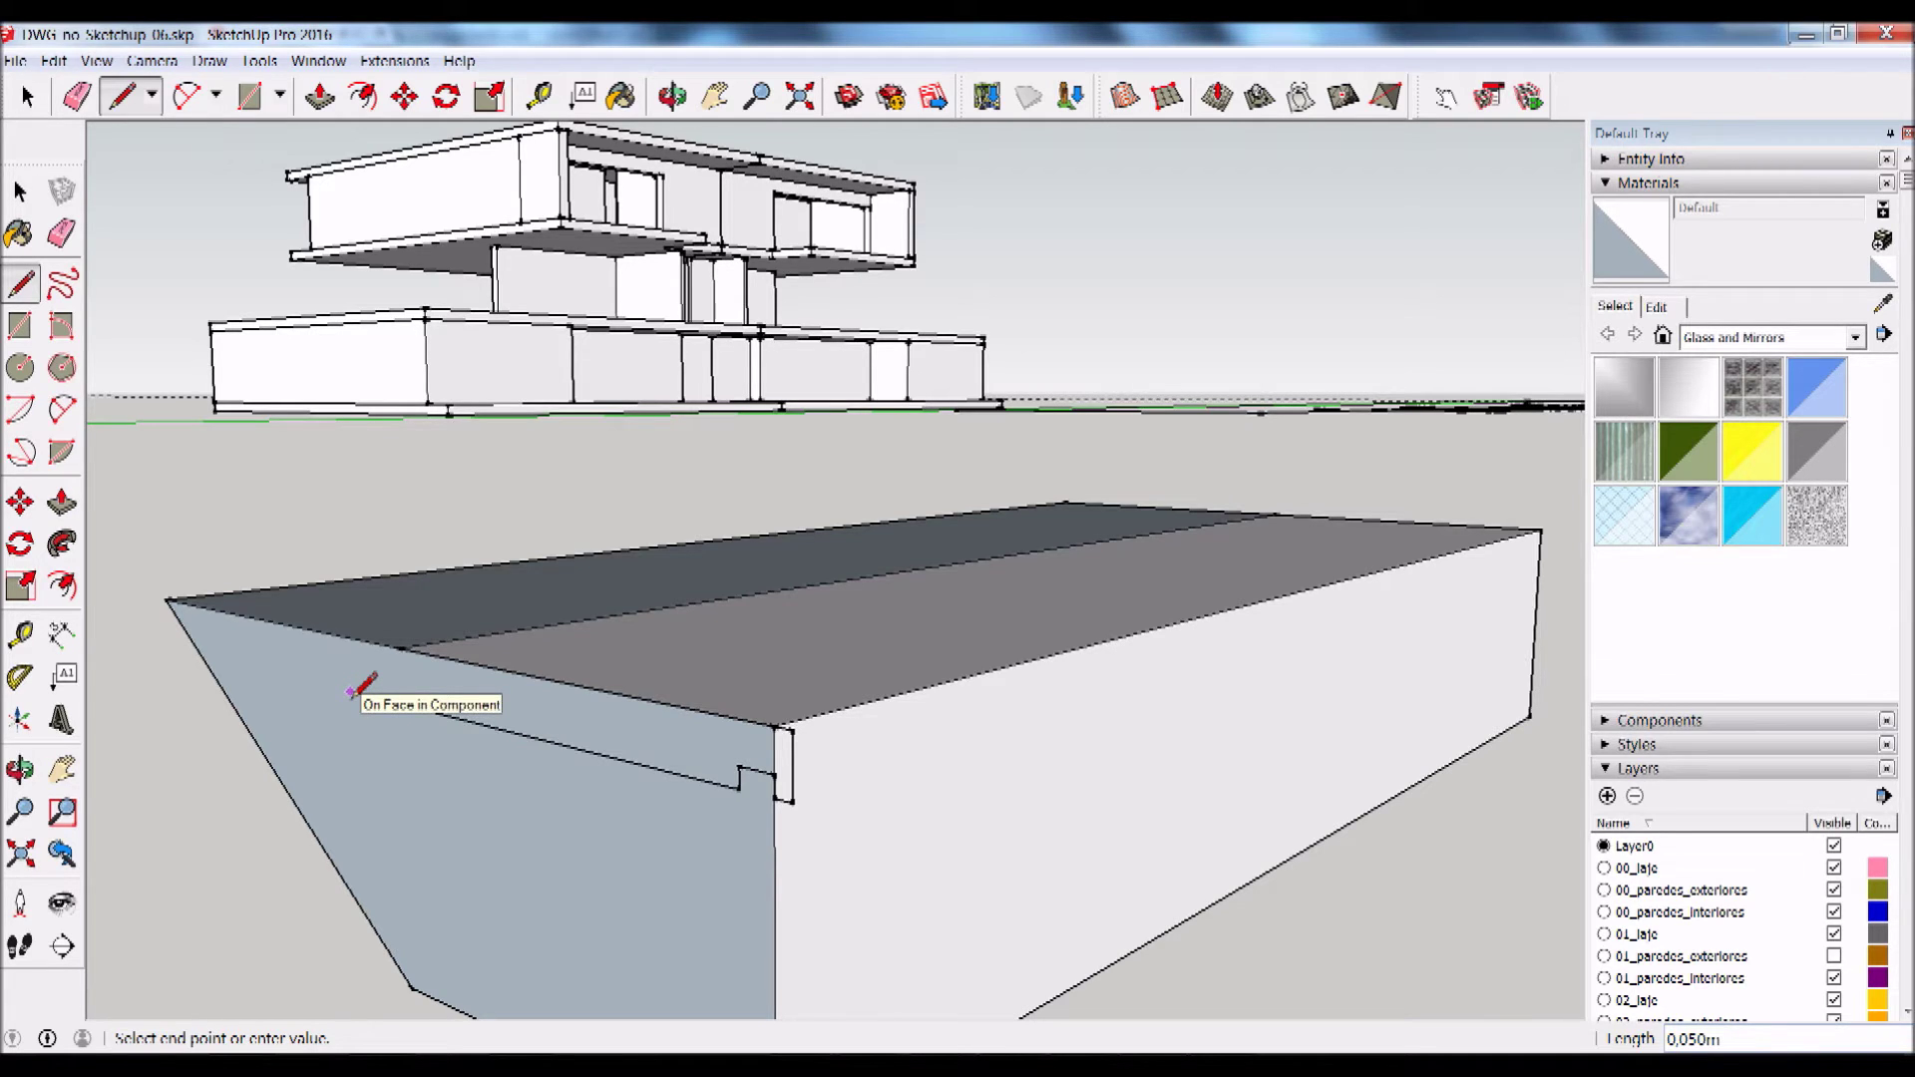
type("m")
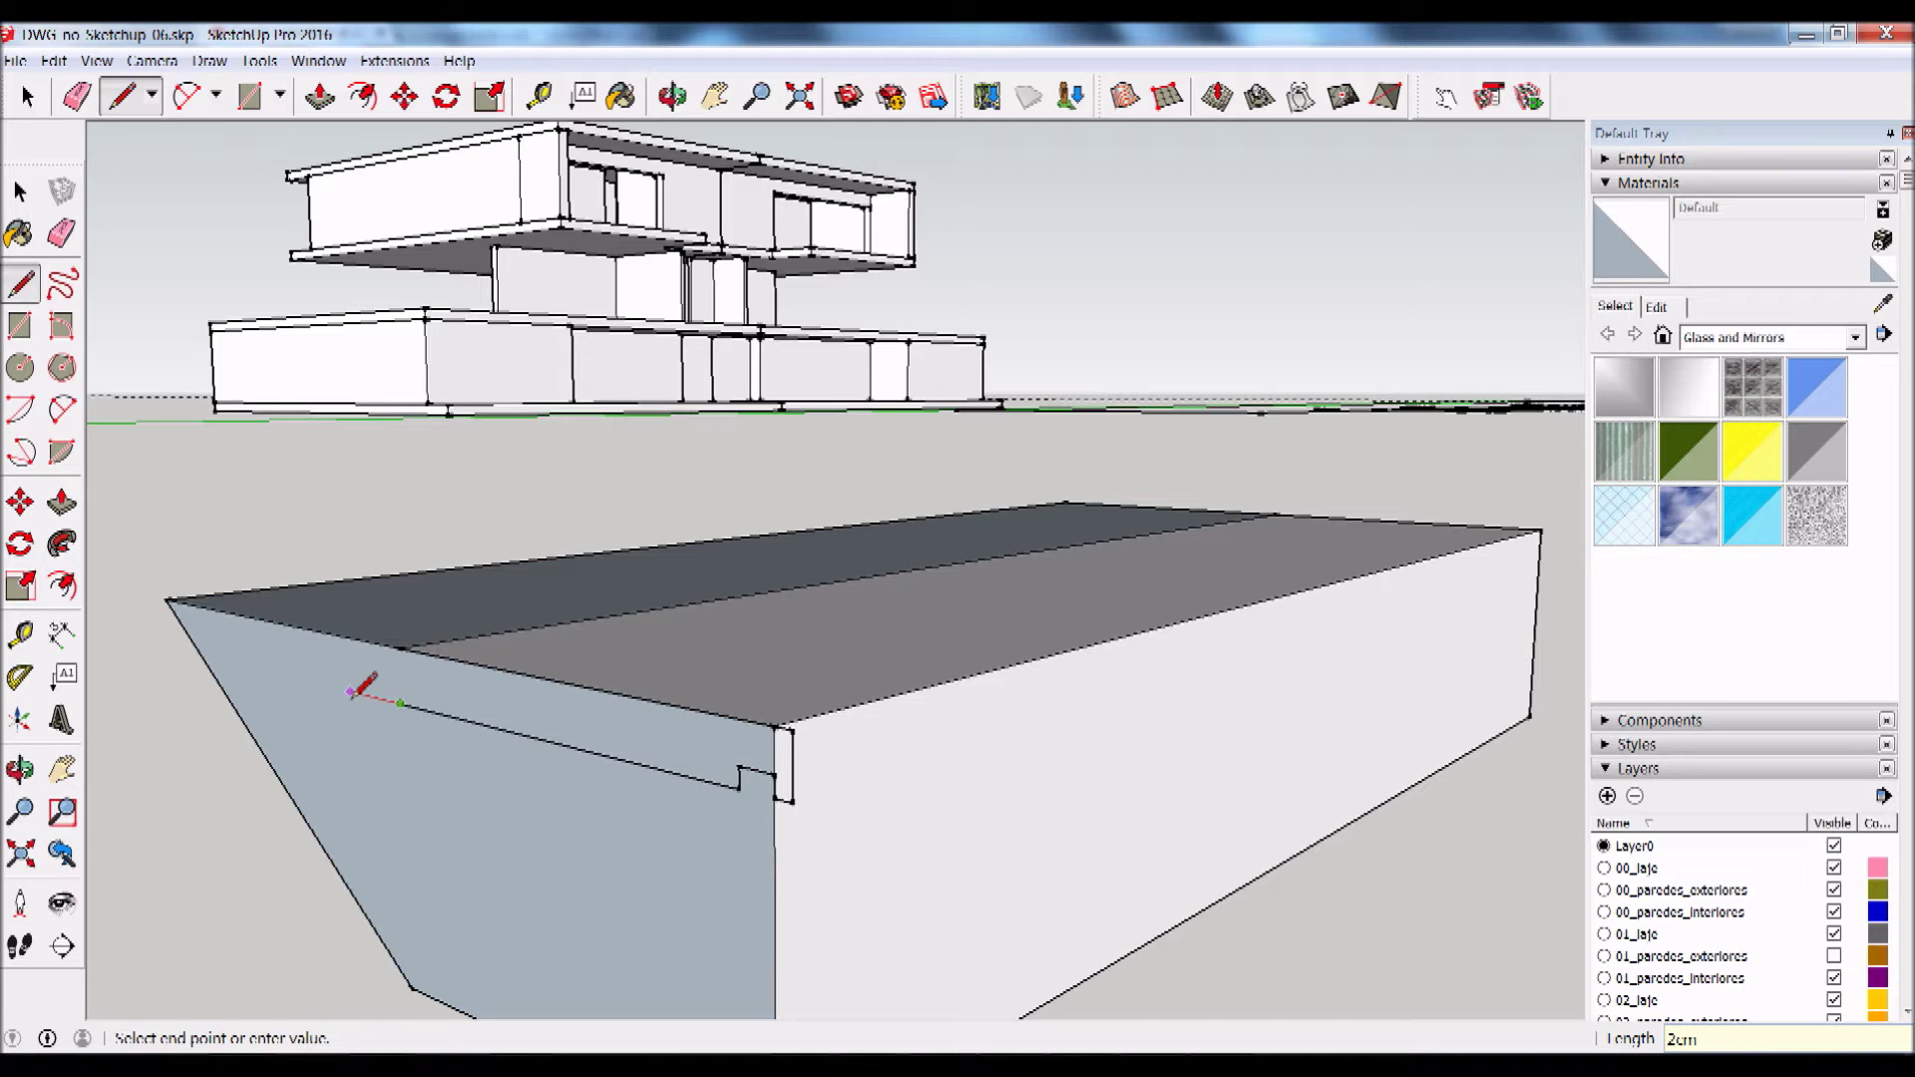
left_click(377, 644)
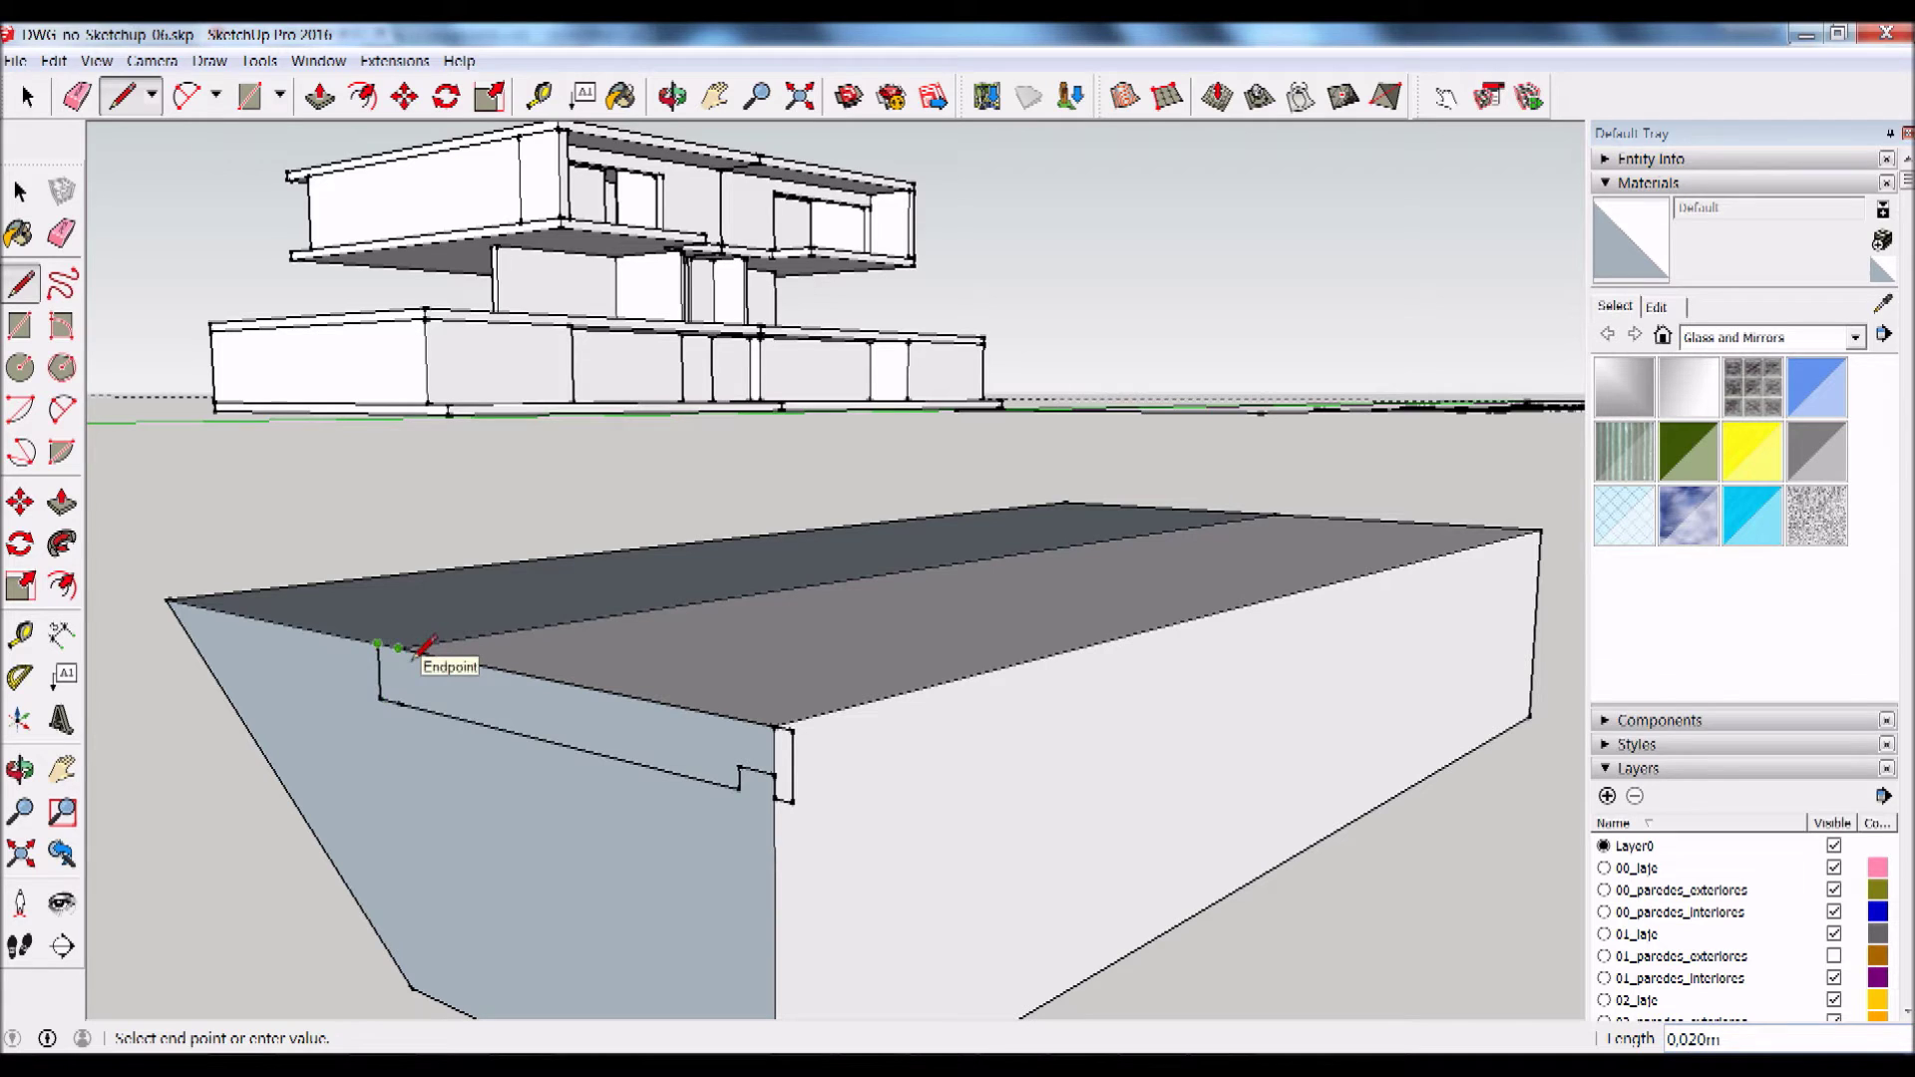
left_click(416, 654)
scroll(434, 658, "down", 2)
scroll(399, 698, "down", 3)
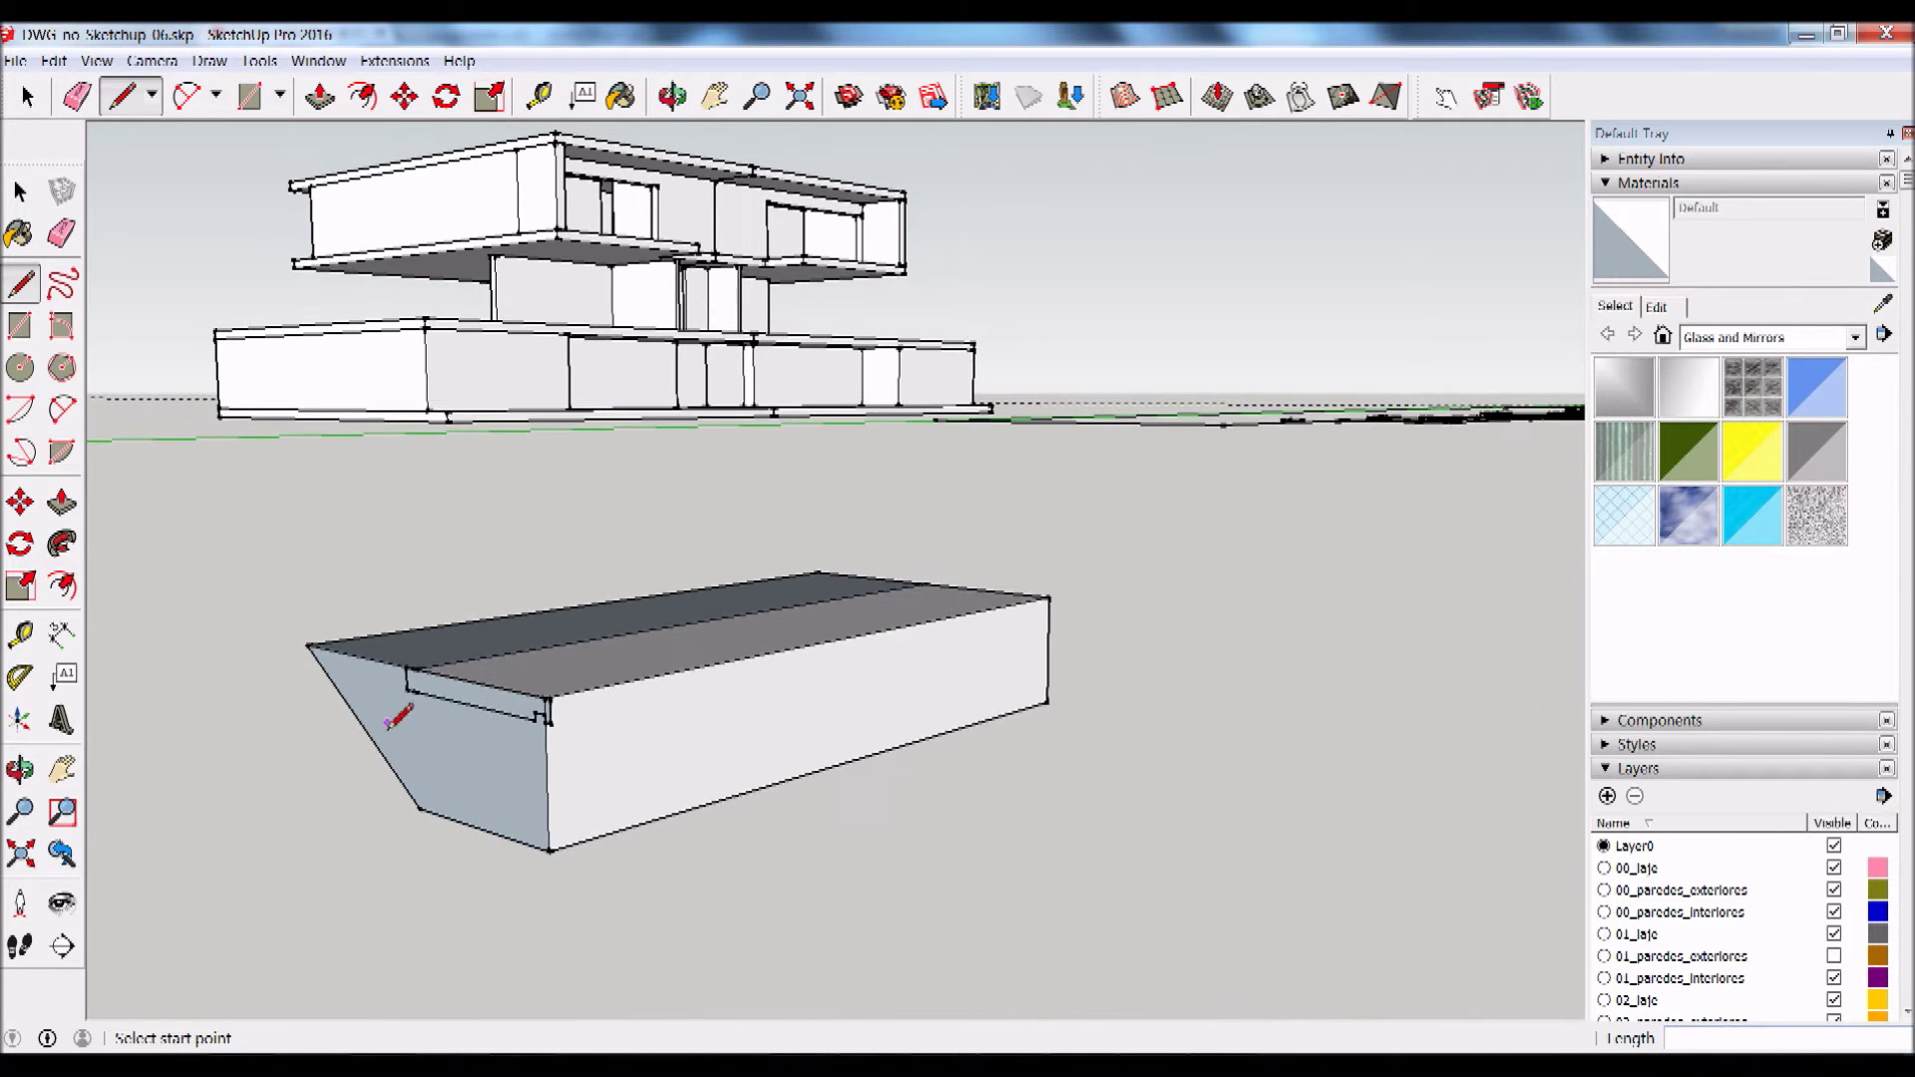
scroll(559, 663, "up", 2)
scroll(462, 642, "up", 2)
scroll(225, 544, "up", 1)
scroll(225, 543, "down", 1)
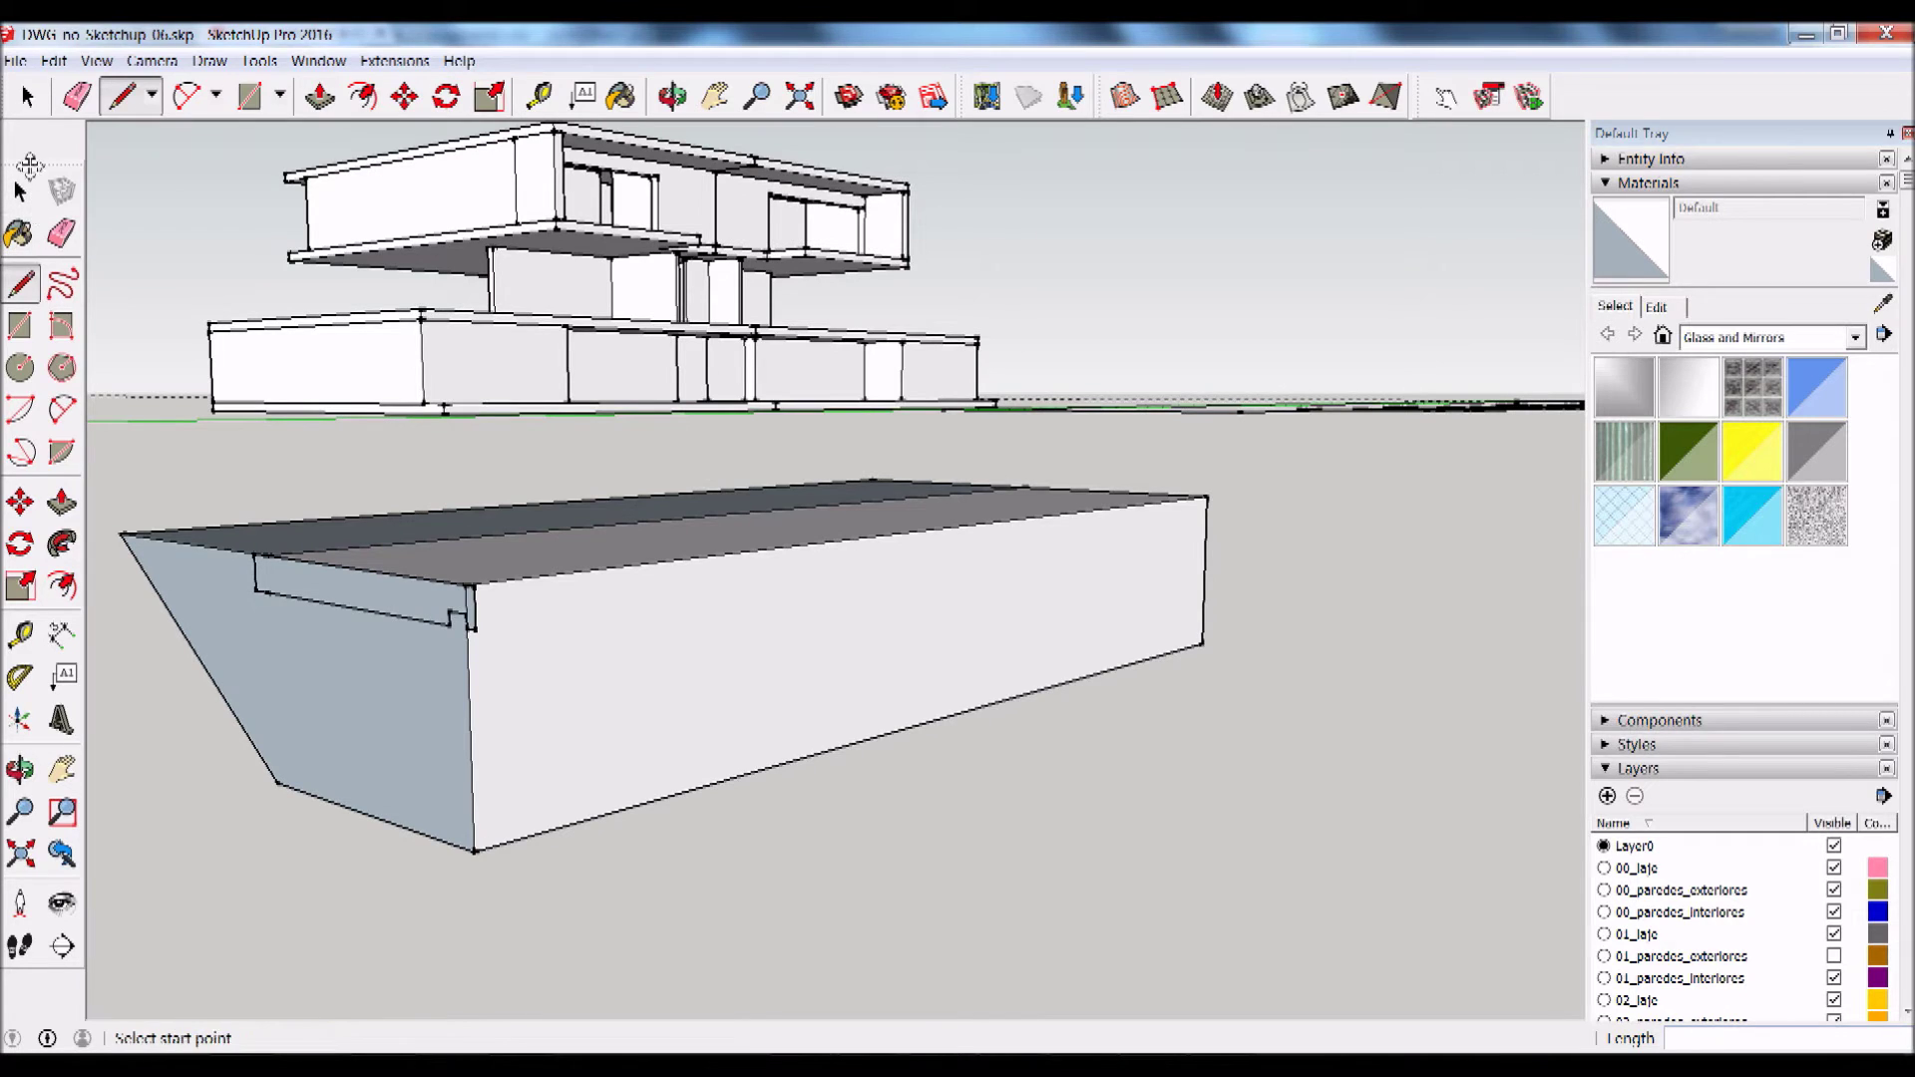
Step: Select the new thin notched profile face and centre it in the view
left_click(20, 190)
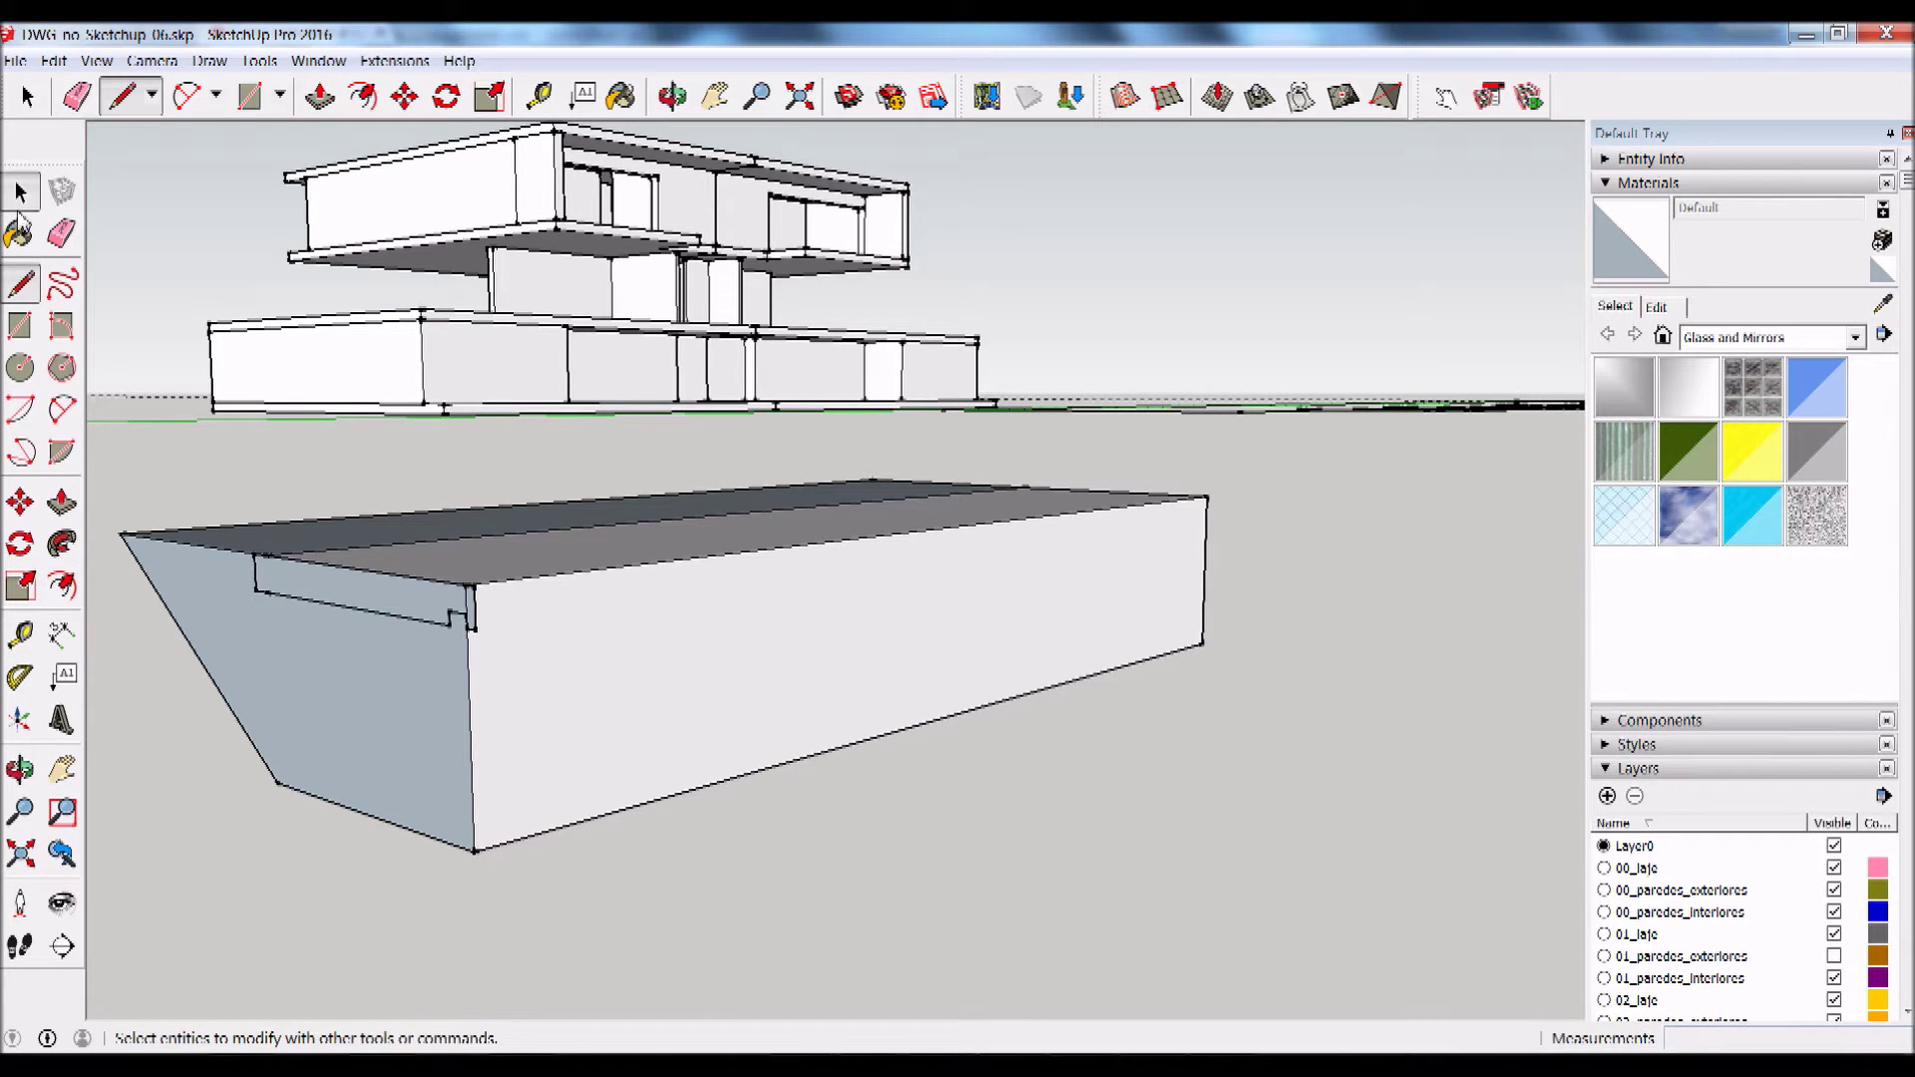
double_click(296, 607)
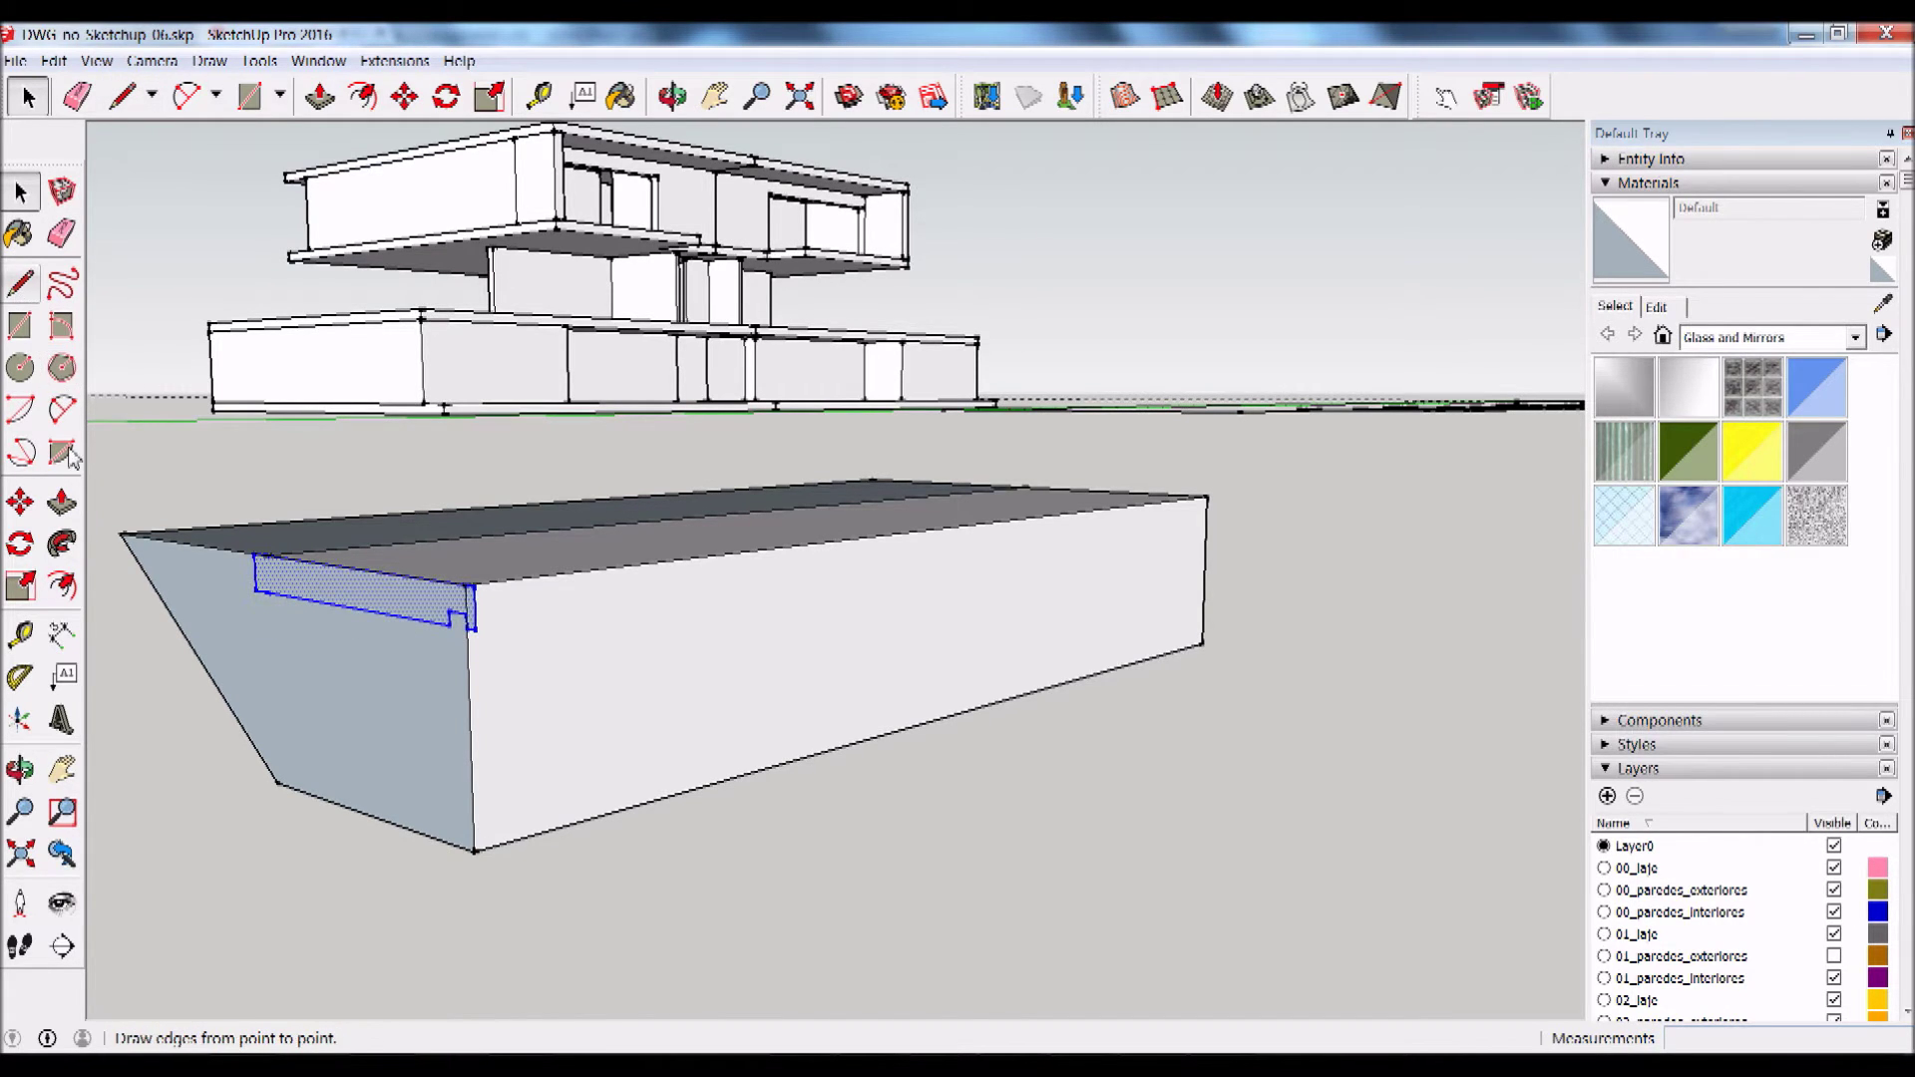
scroll(97, 569, "down", 1)
scroll(97, 568, "down", 3)
mouse_move(283, 636)
middle_mouse_down("shift")
mouse_move(1017, 603)
mouse_move(917, 658)
middle_mouse_up("shift")
scroll(1115, 487, "up", 2)
Step: Push/Pull the notched profile into a 1,100 m ledge and select the whole ledge
left_click(62, 502)
left_click_drag(796, 741, 1362, 558)
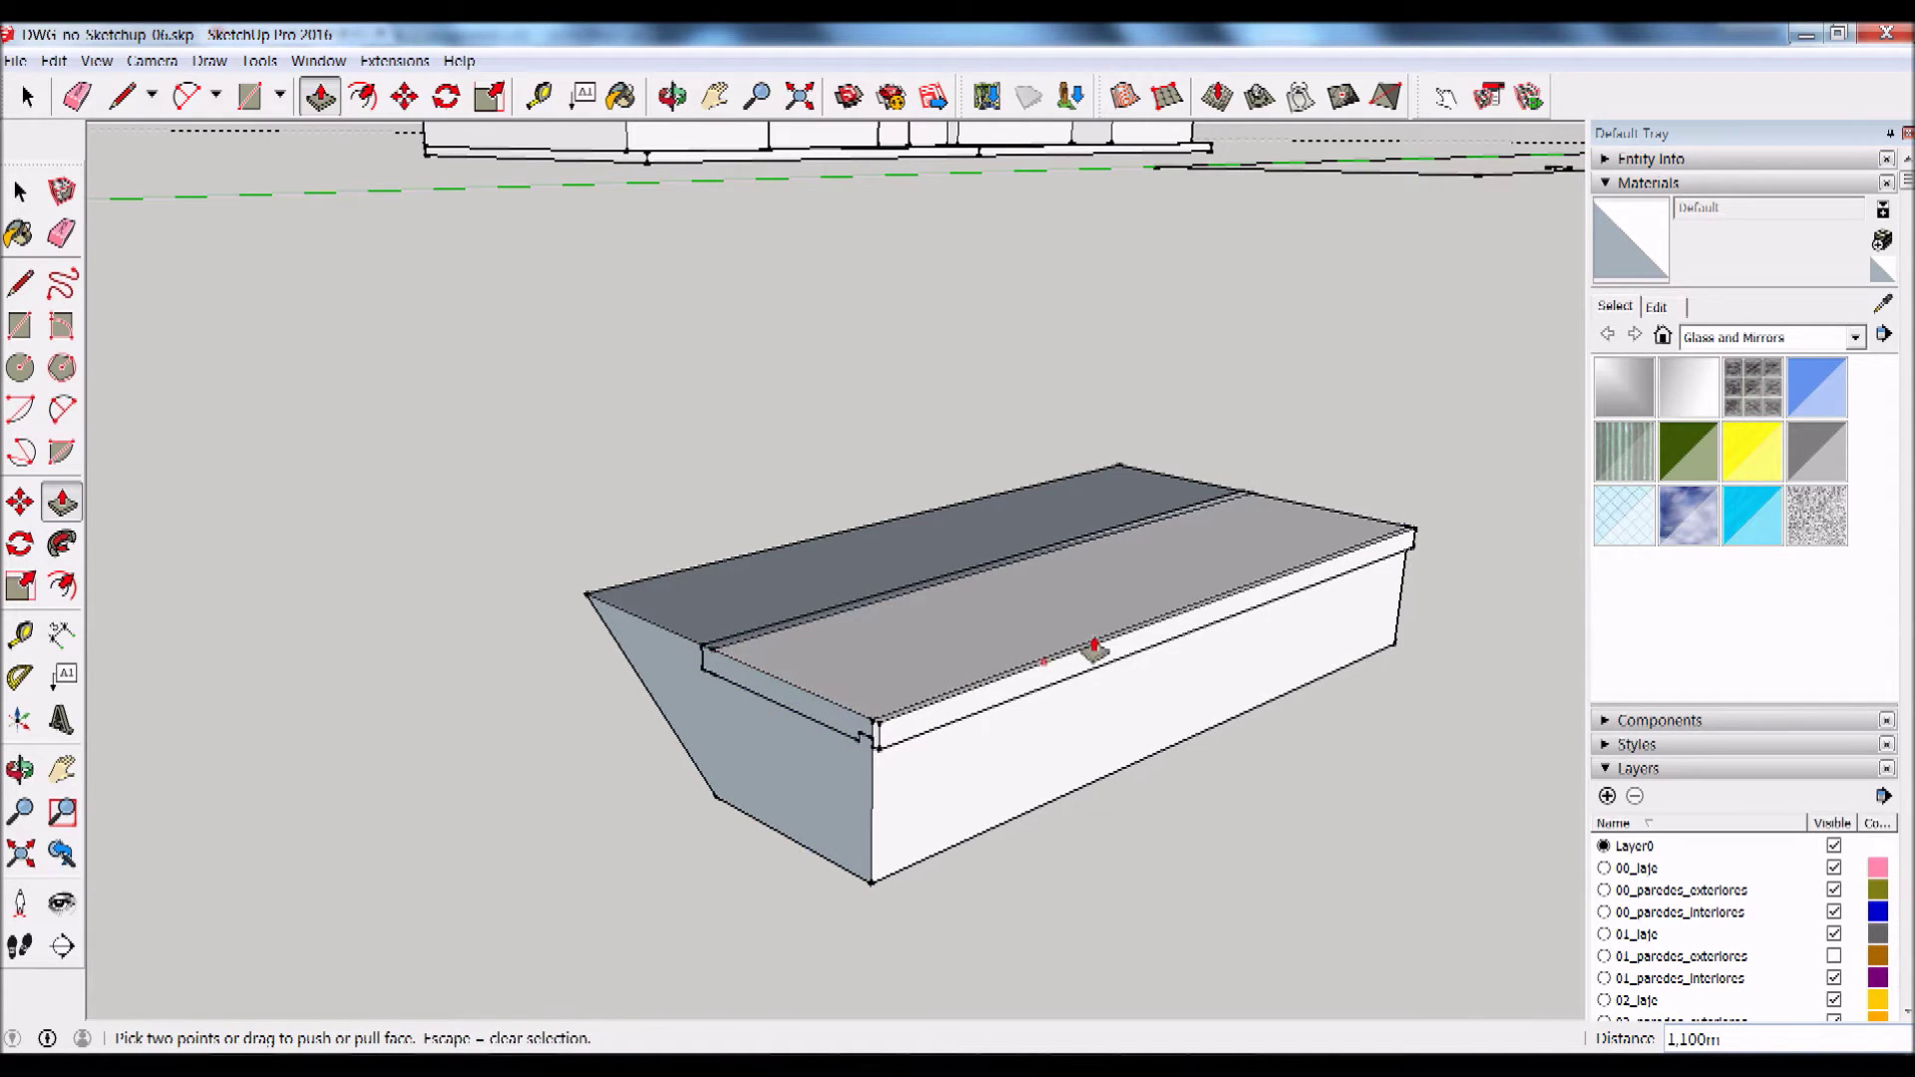
scroll(1094, 649, "up", 2)
left_click(20, 191)
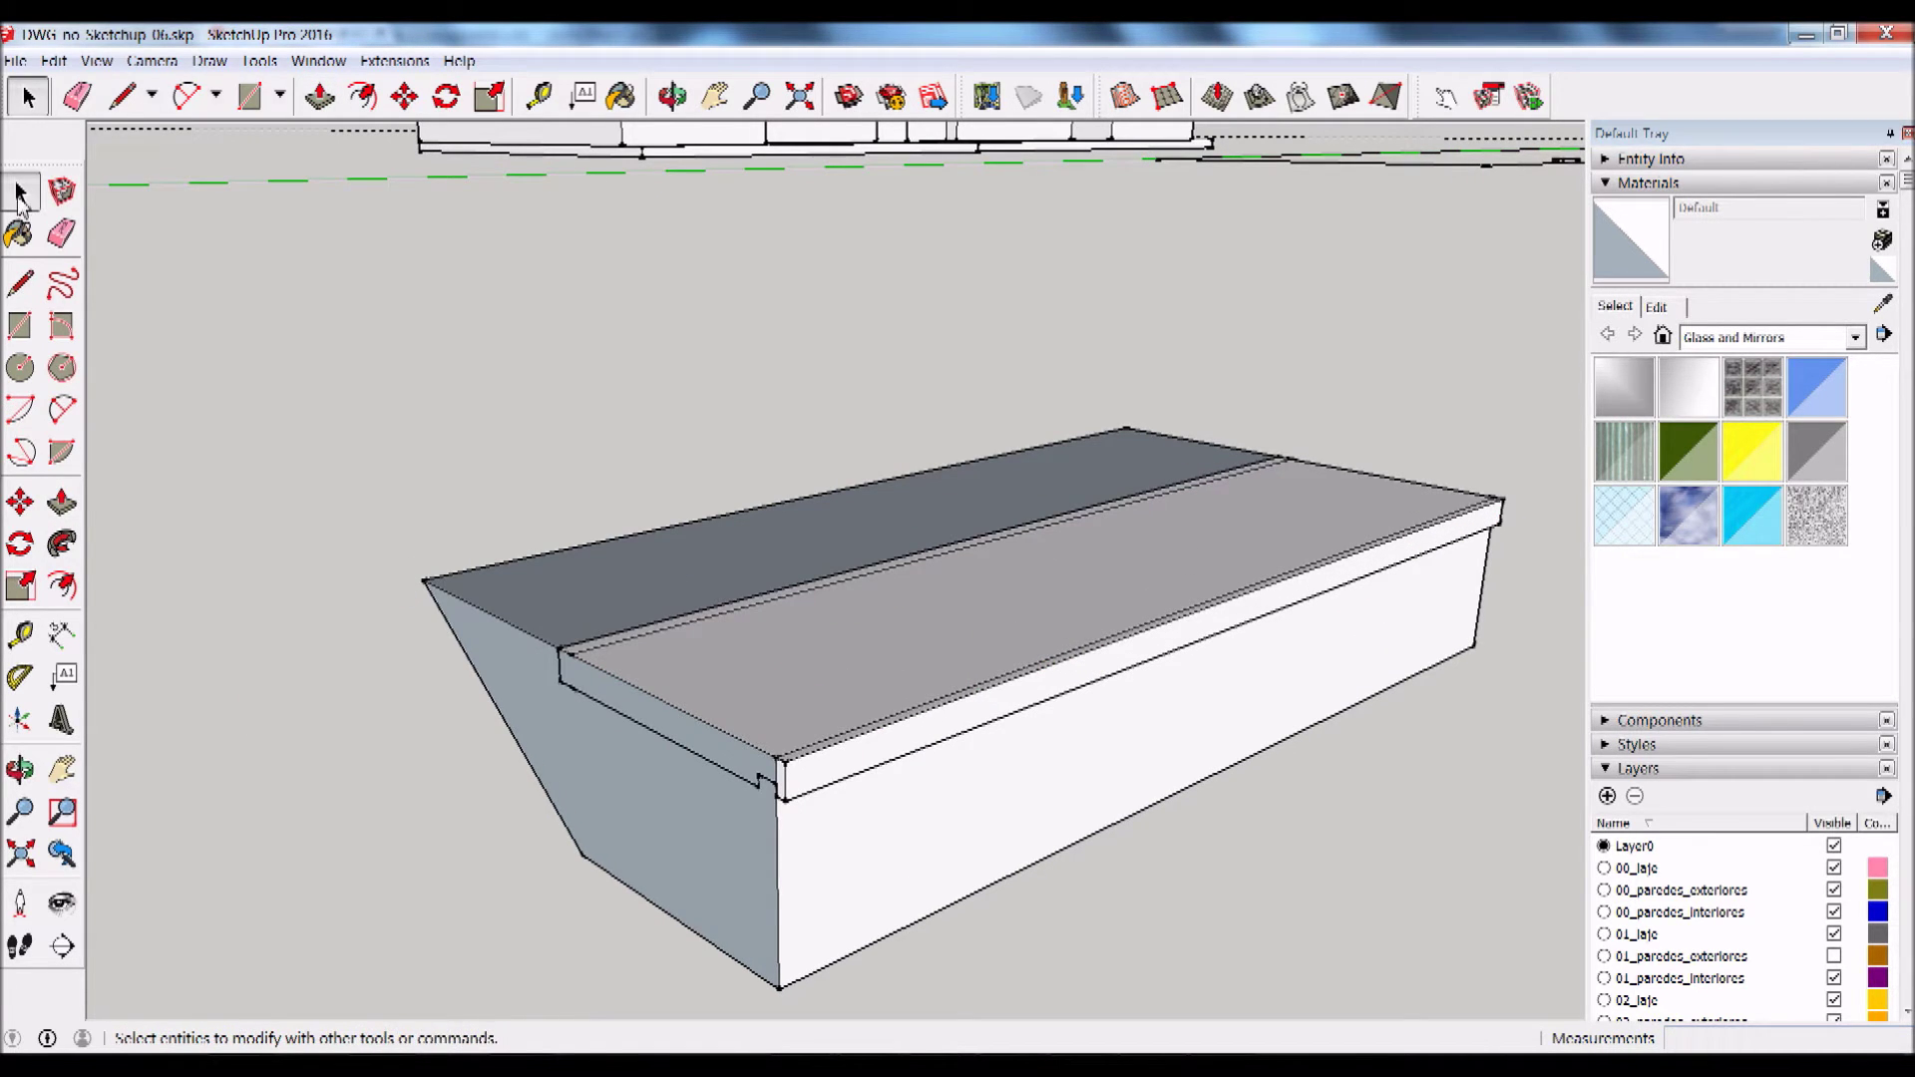
triple_click(873, 763)
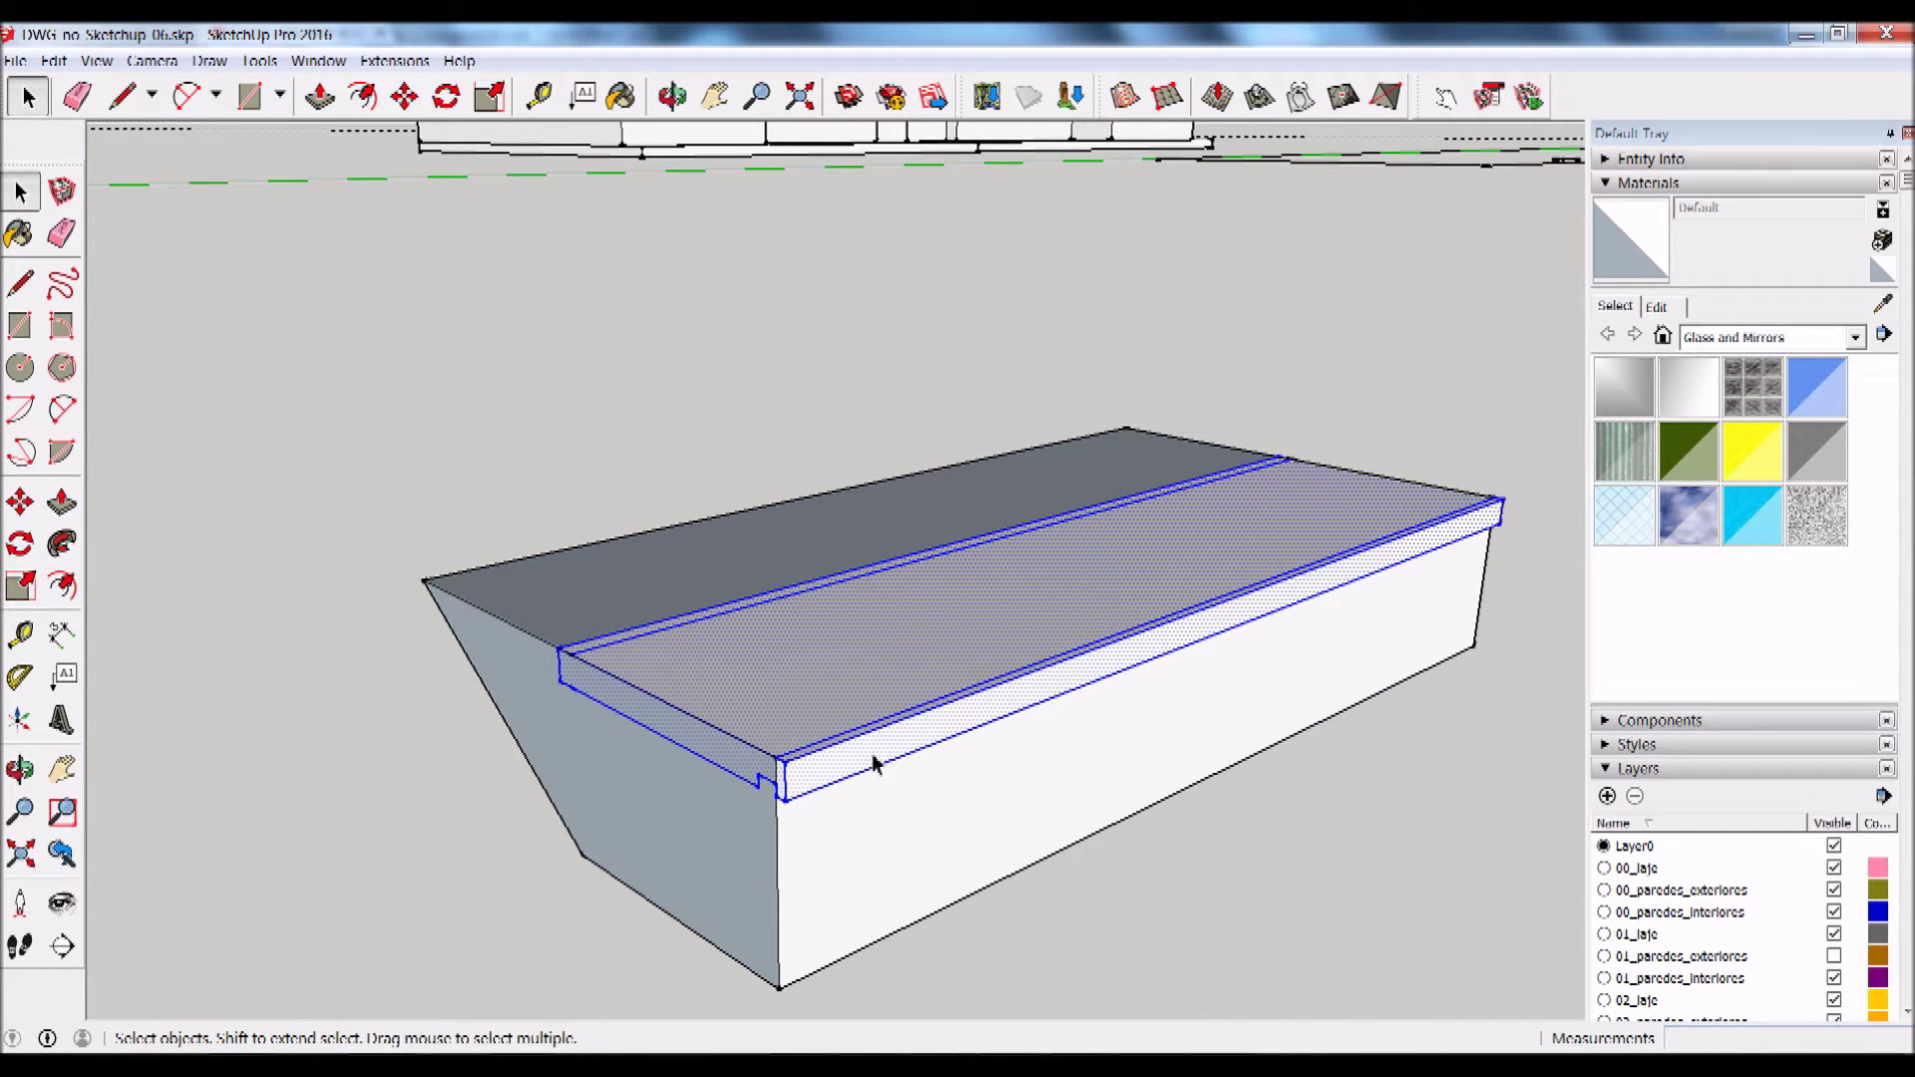
Step: Move the ledge slab off the box and clear the selection
left_click(20, 501)
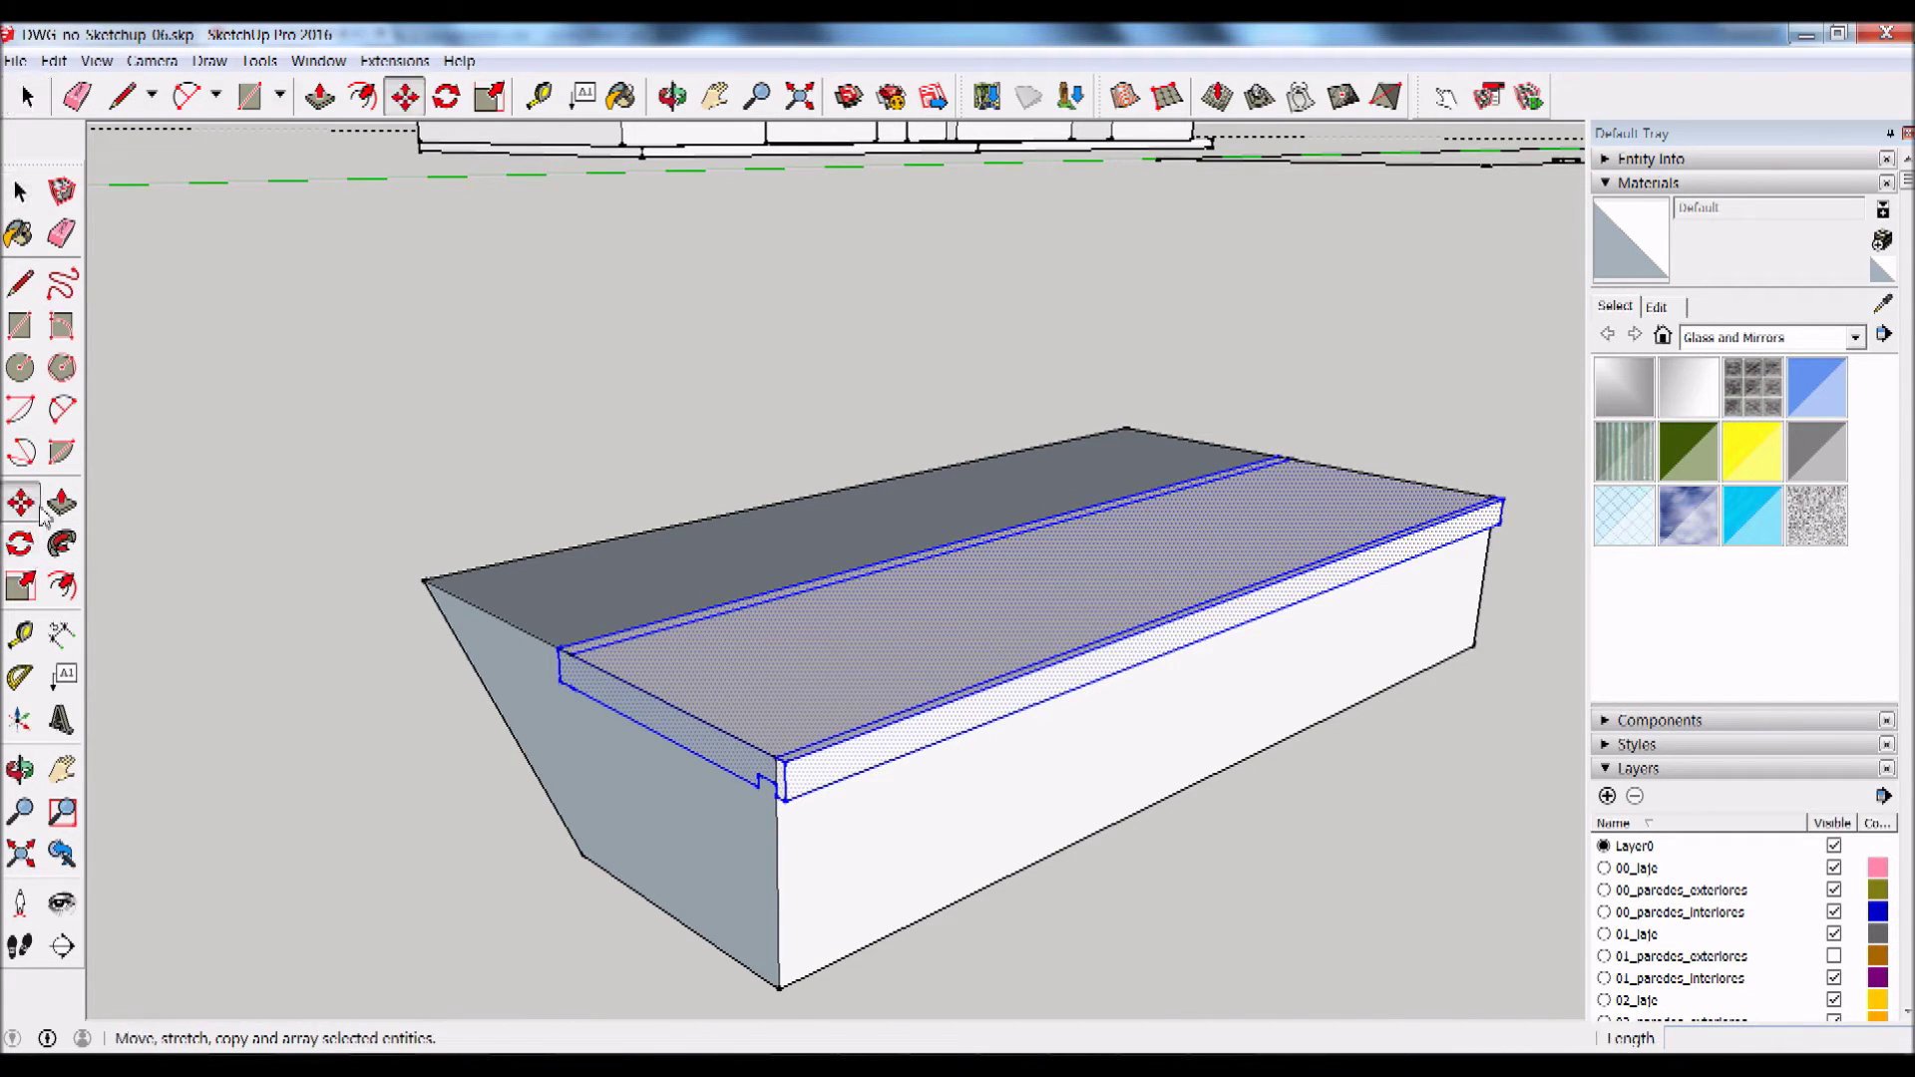
left_click(1127, 429)
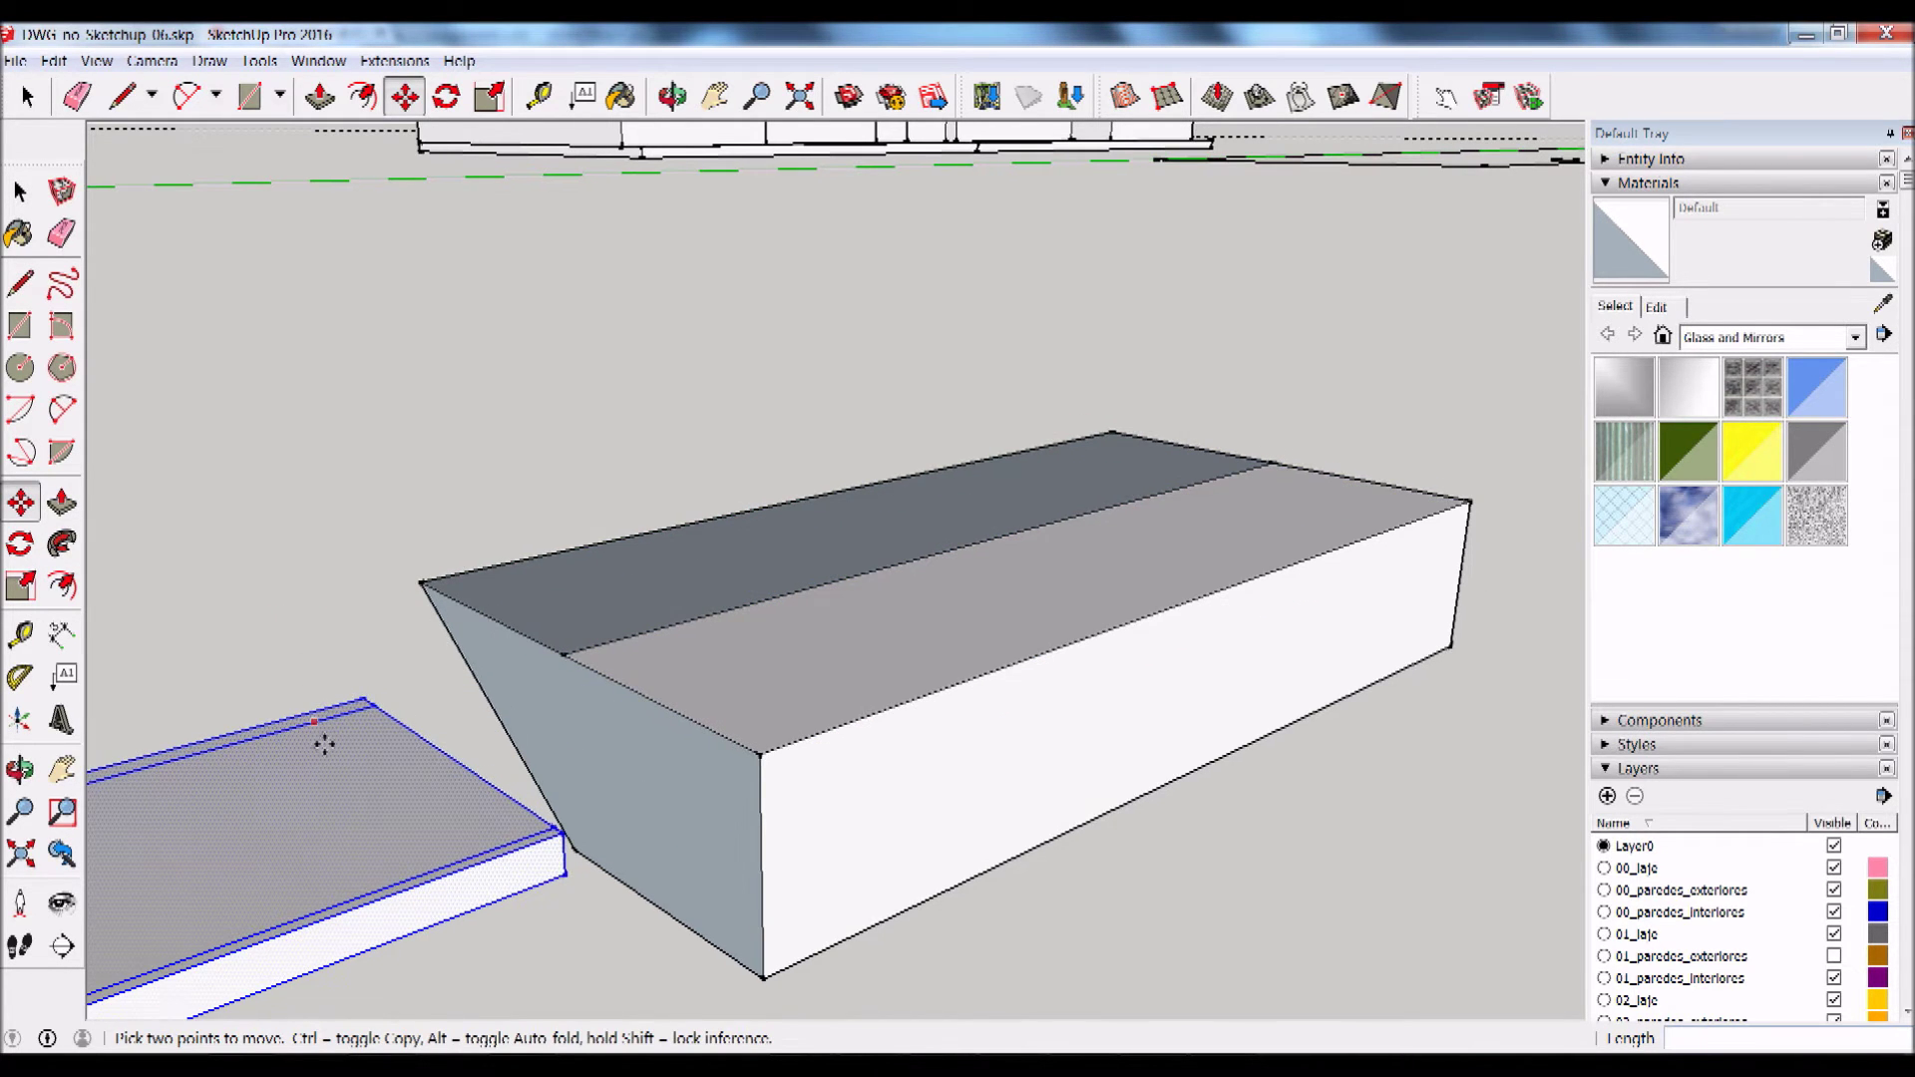
middle_click_drag(321, 740, 1078, 508)
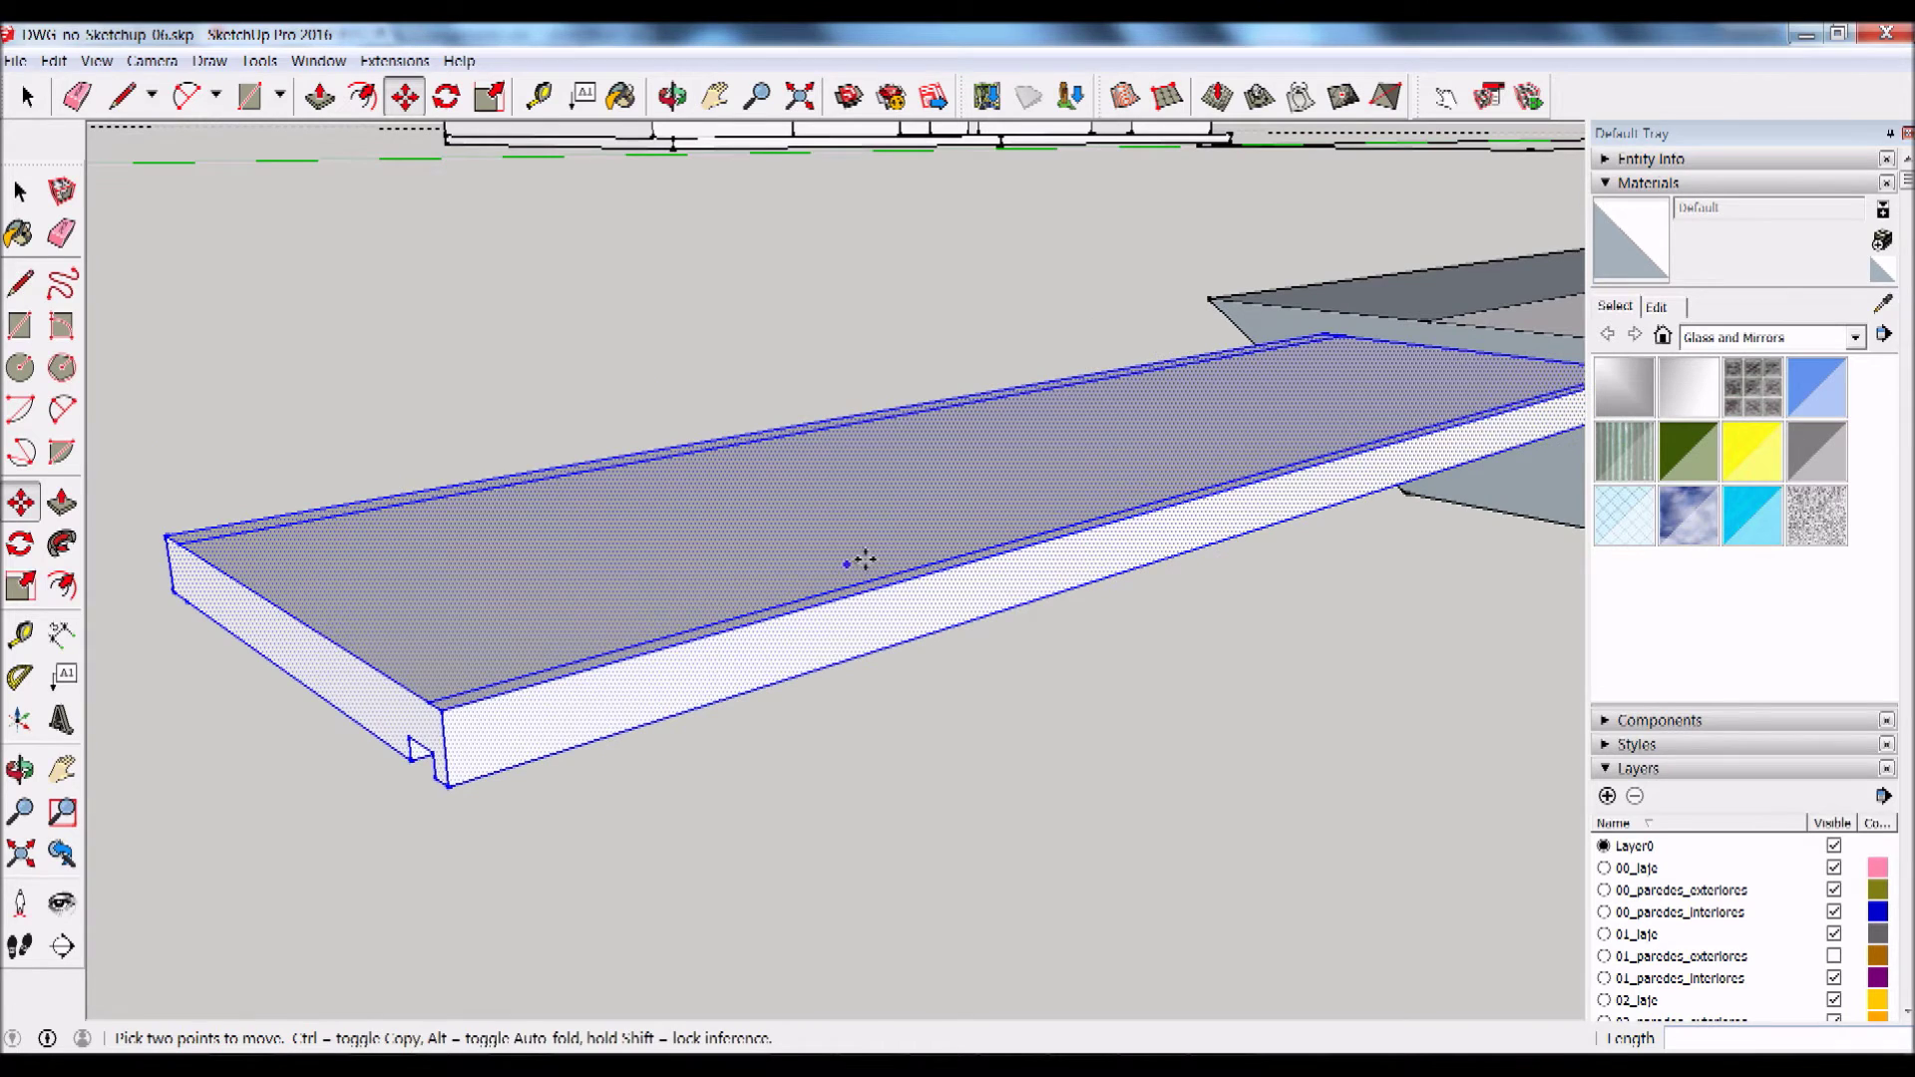
key("space")
left_click(107, 257)
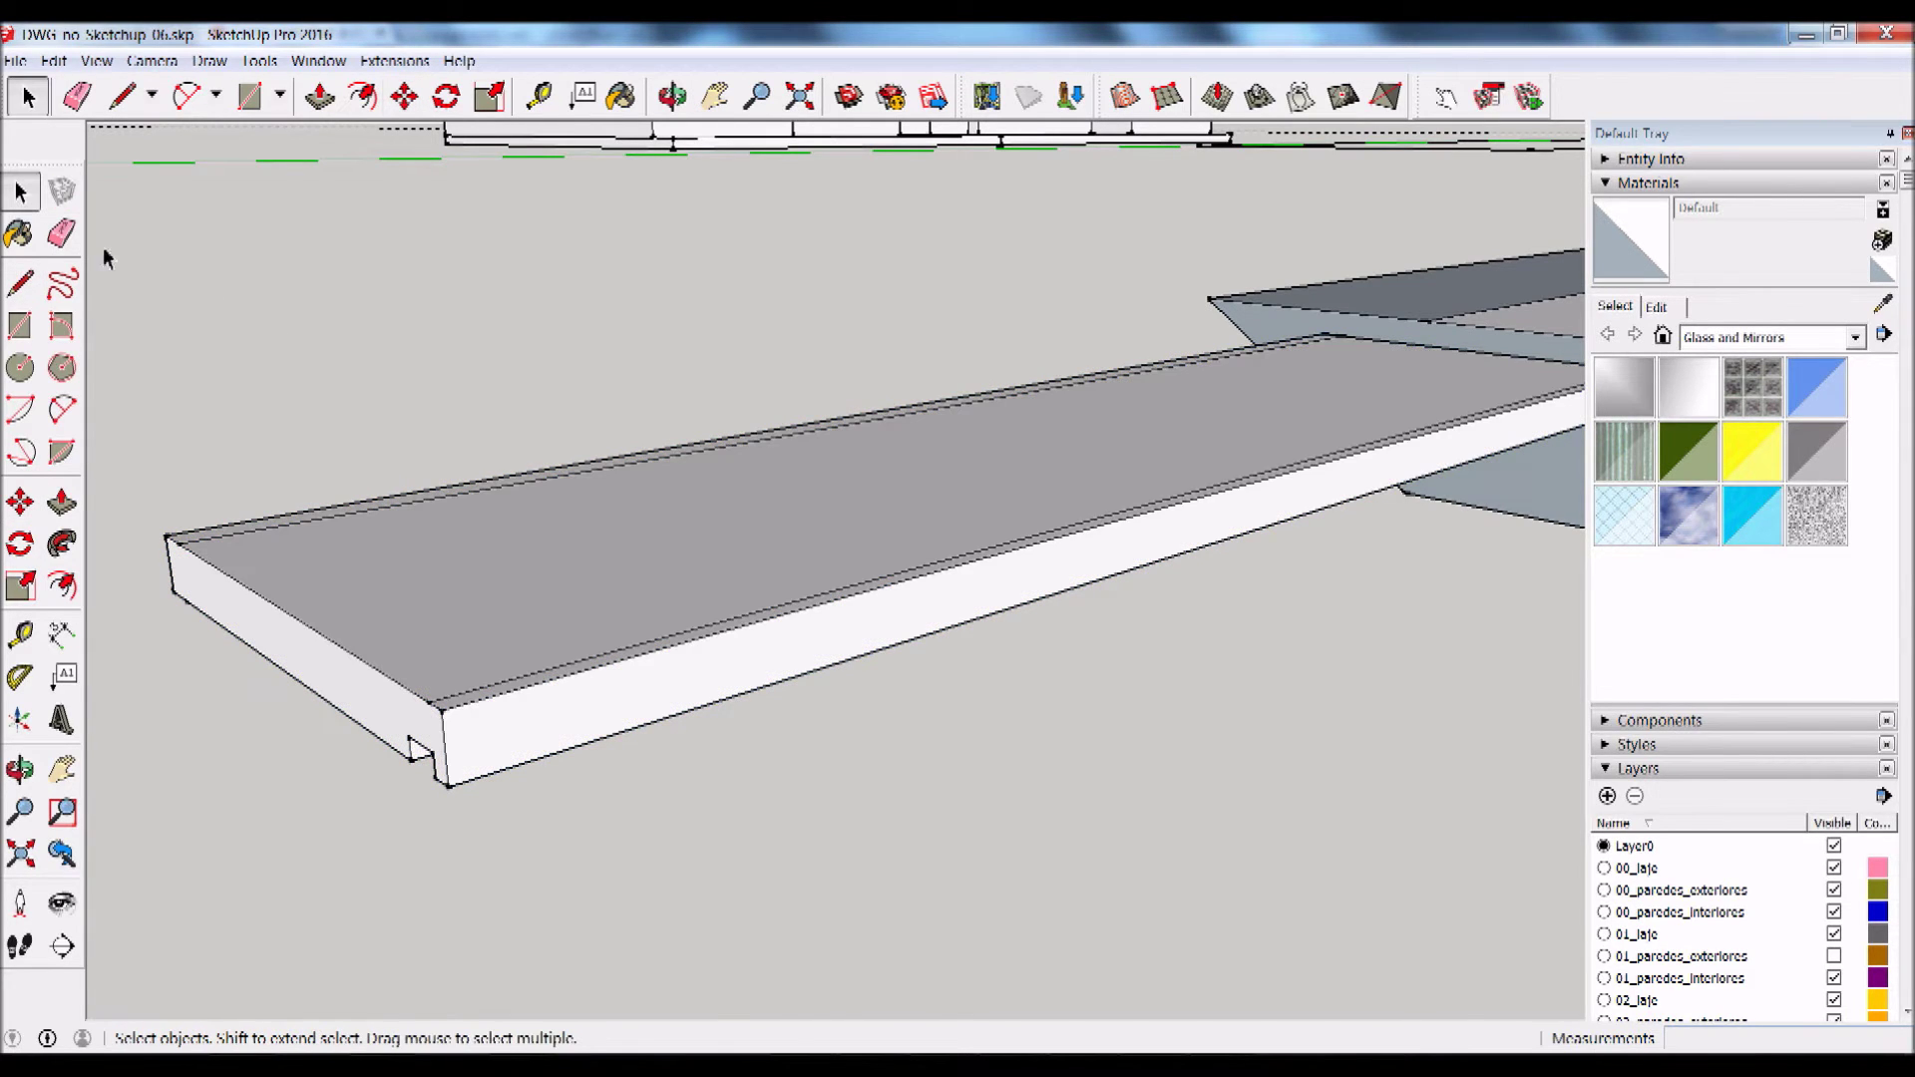
Step: Erase the leftover edges along the slab's top surface, orbiting to inspect them
key("e")
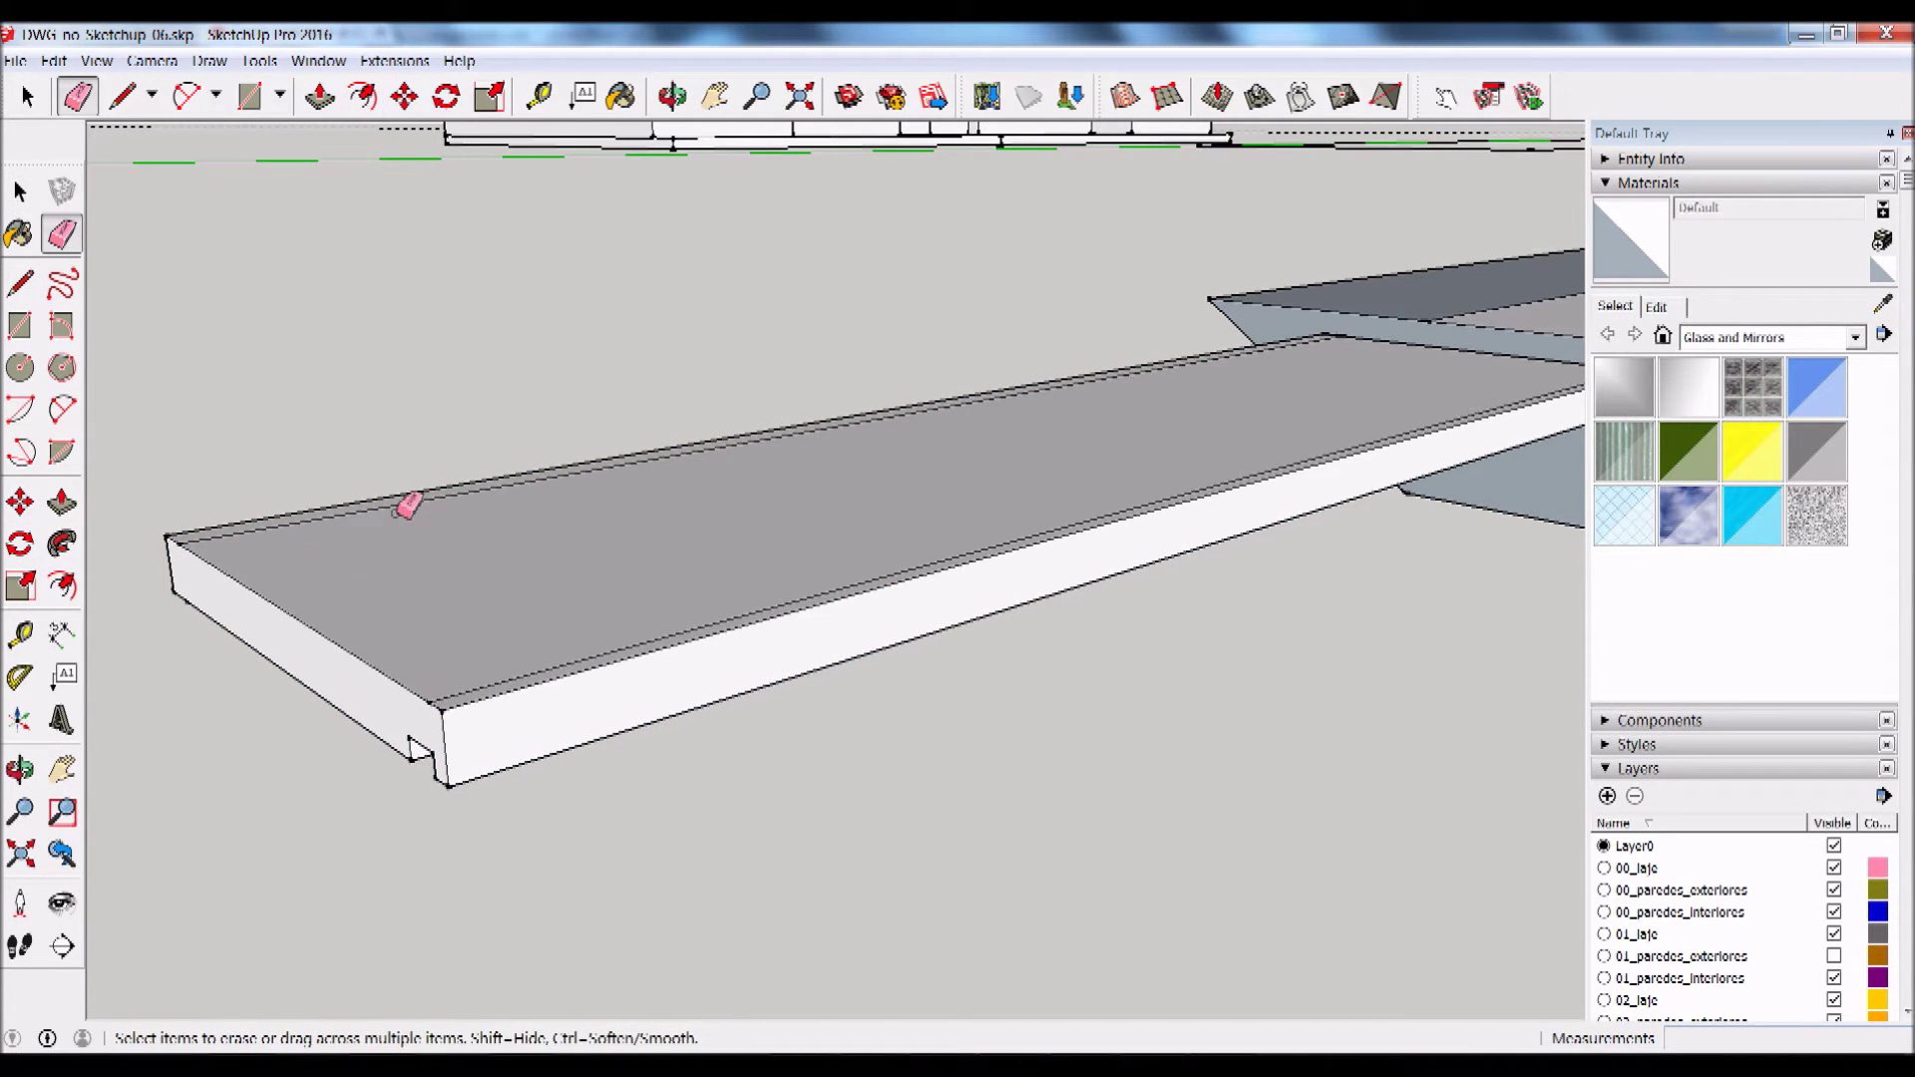
key("o")
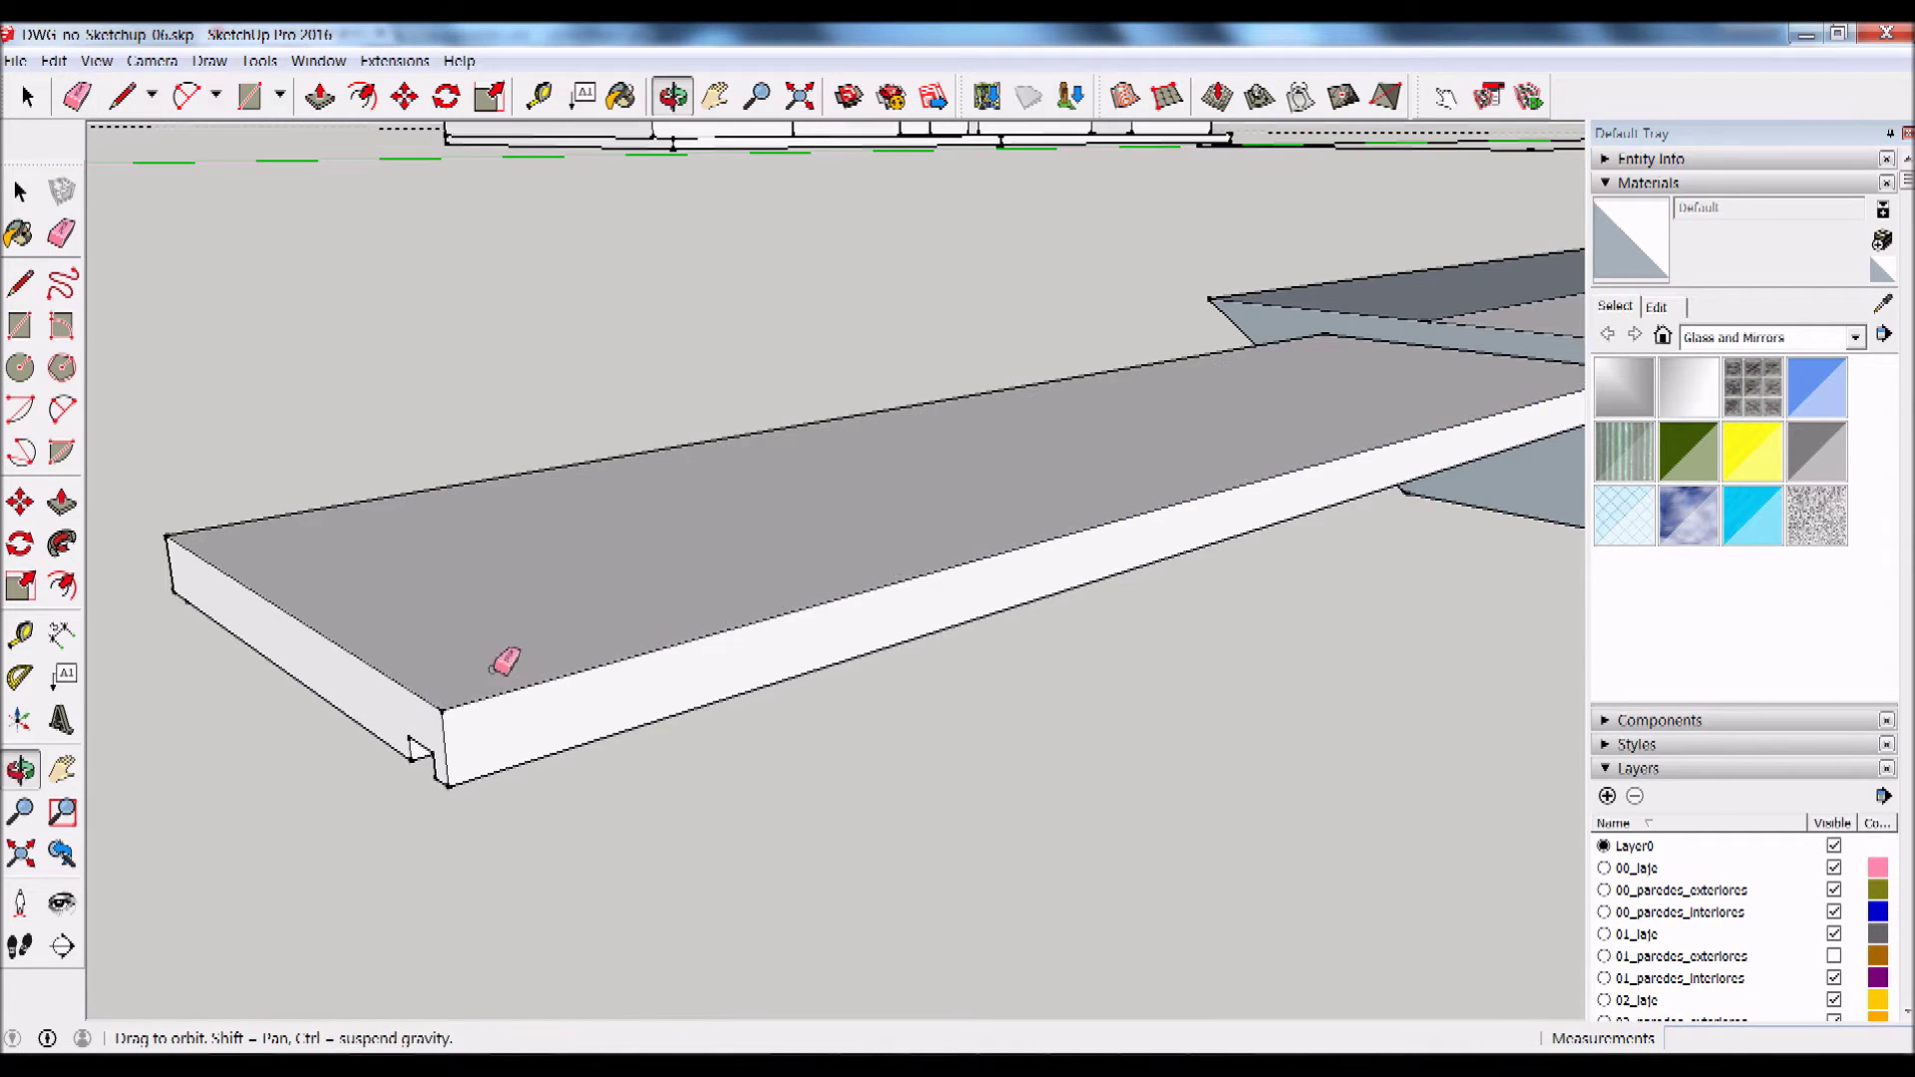
left_click_drag(500, 662, 548, 335)
scroll(192, 756, "up", 2)
scroll(213, 756, "up", 2)
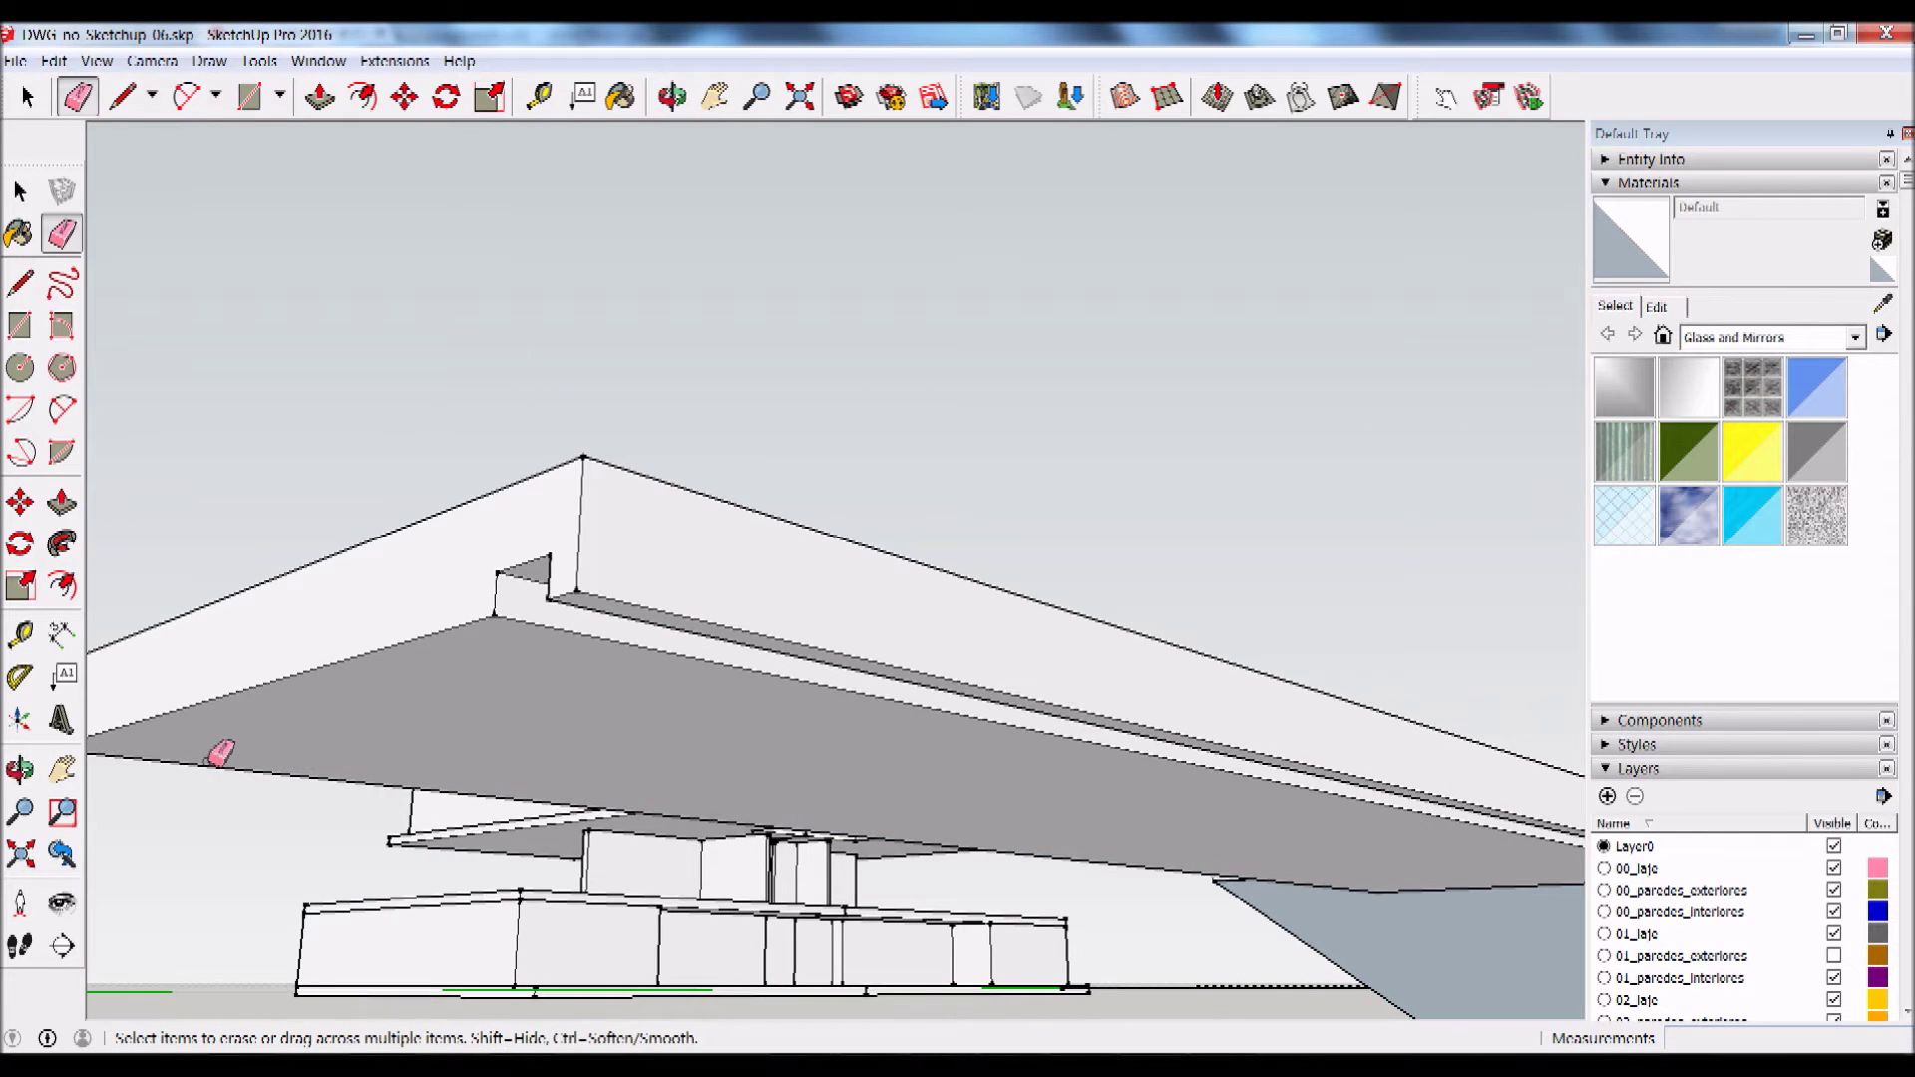
left_click_drag(584, 612, 525, 906)
key("e")
mouse_move(526, 906)
middle_mouse_down()
mouse_move(611, 795)
mouse_move(832, 739)
middle_mouse_up()
scroll(1120, 667, "down", 5)
scroll(1009, 453, "up", 3)
scroll(841, 564, "down", 3)
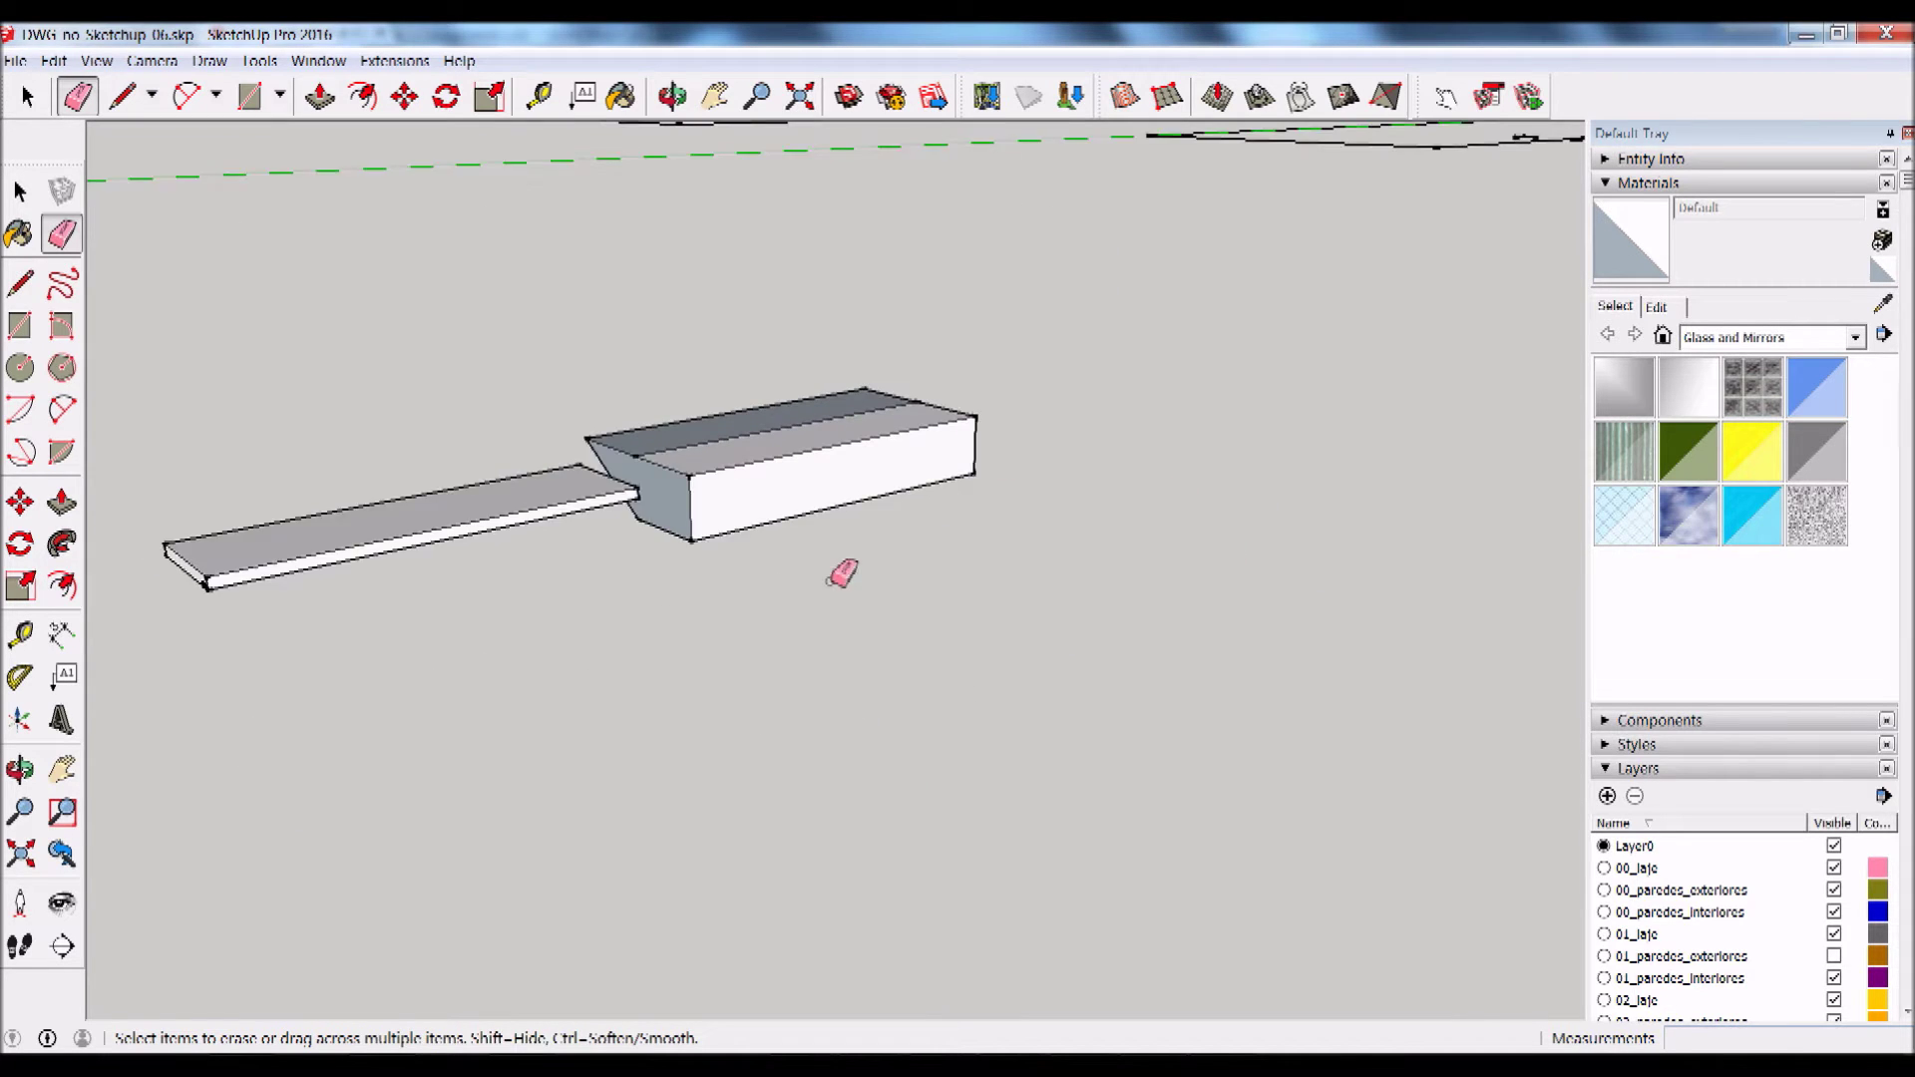
scroll(379, 454, "up", 1)
scroll(439, 488, "up", 1)
scroll(513, 513, "up", 2)
scroll(514, 513, "up", 2)
left_click(20, 192)
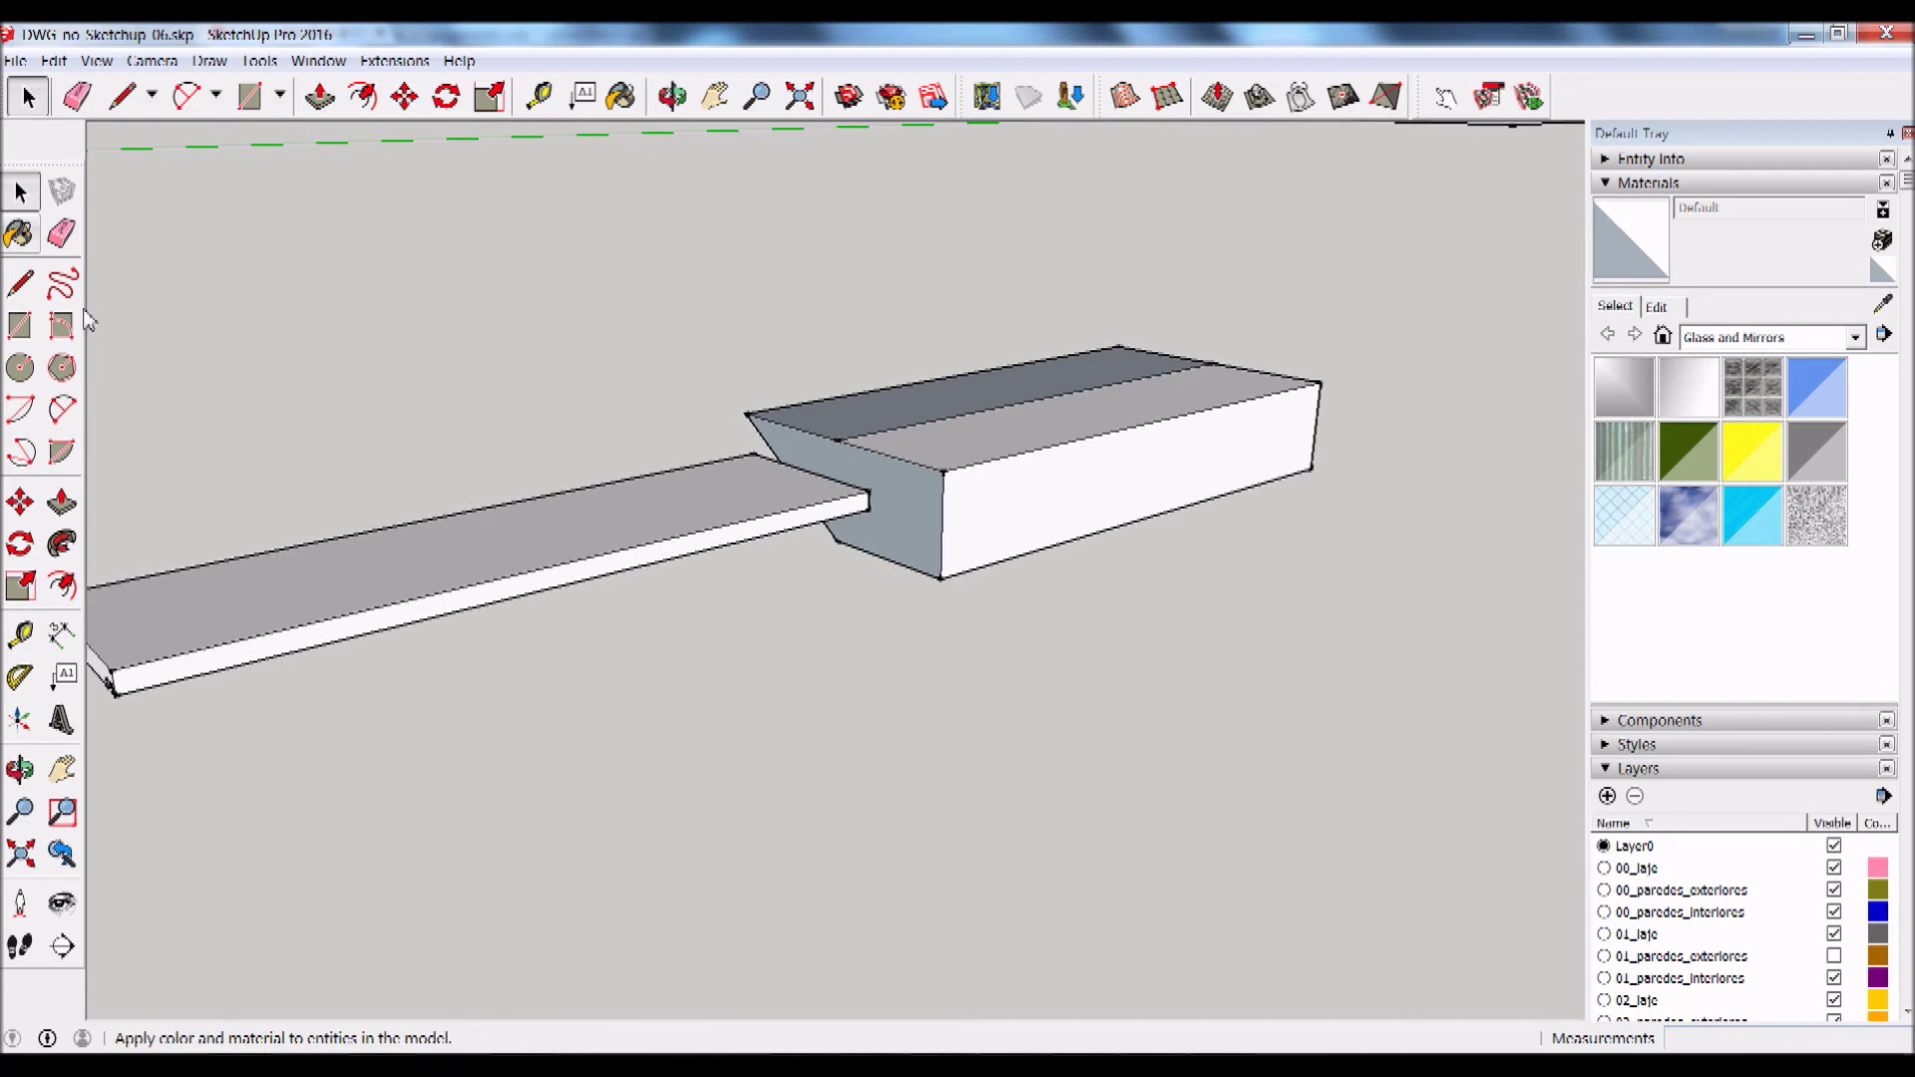
Step: Move the notched ledge slab back onto the box top, flush with its front edge
triple_click(204, 628)
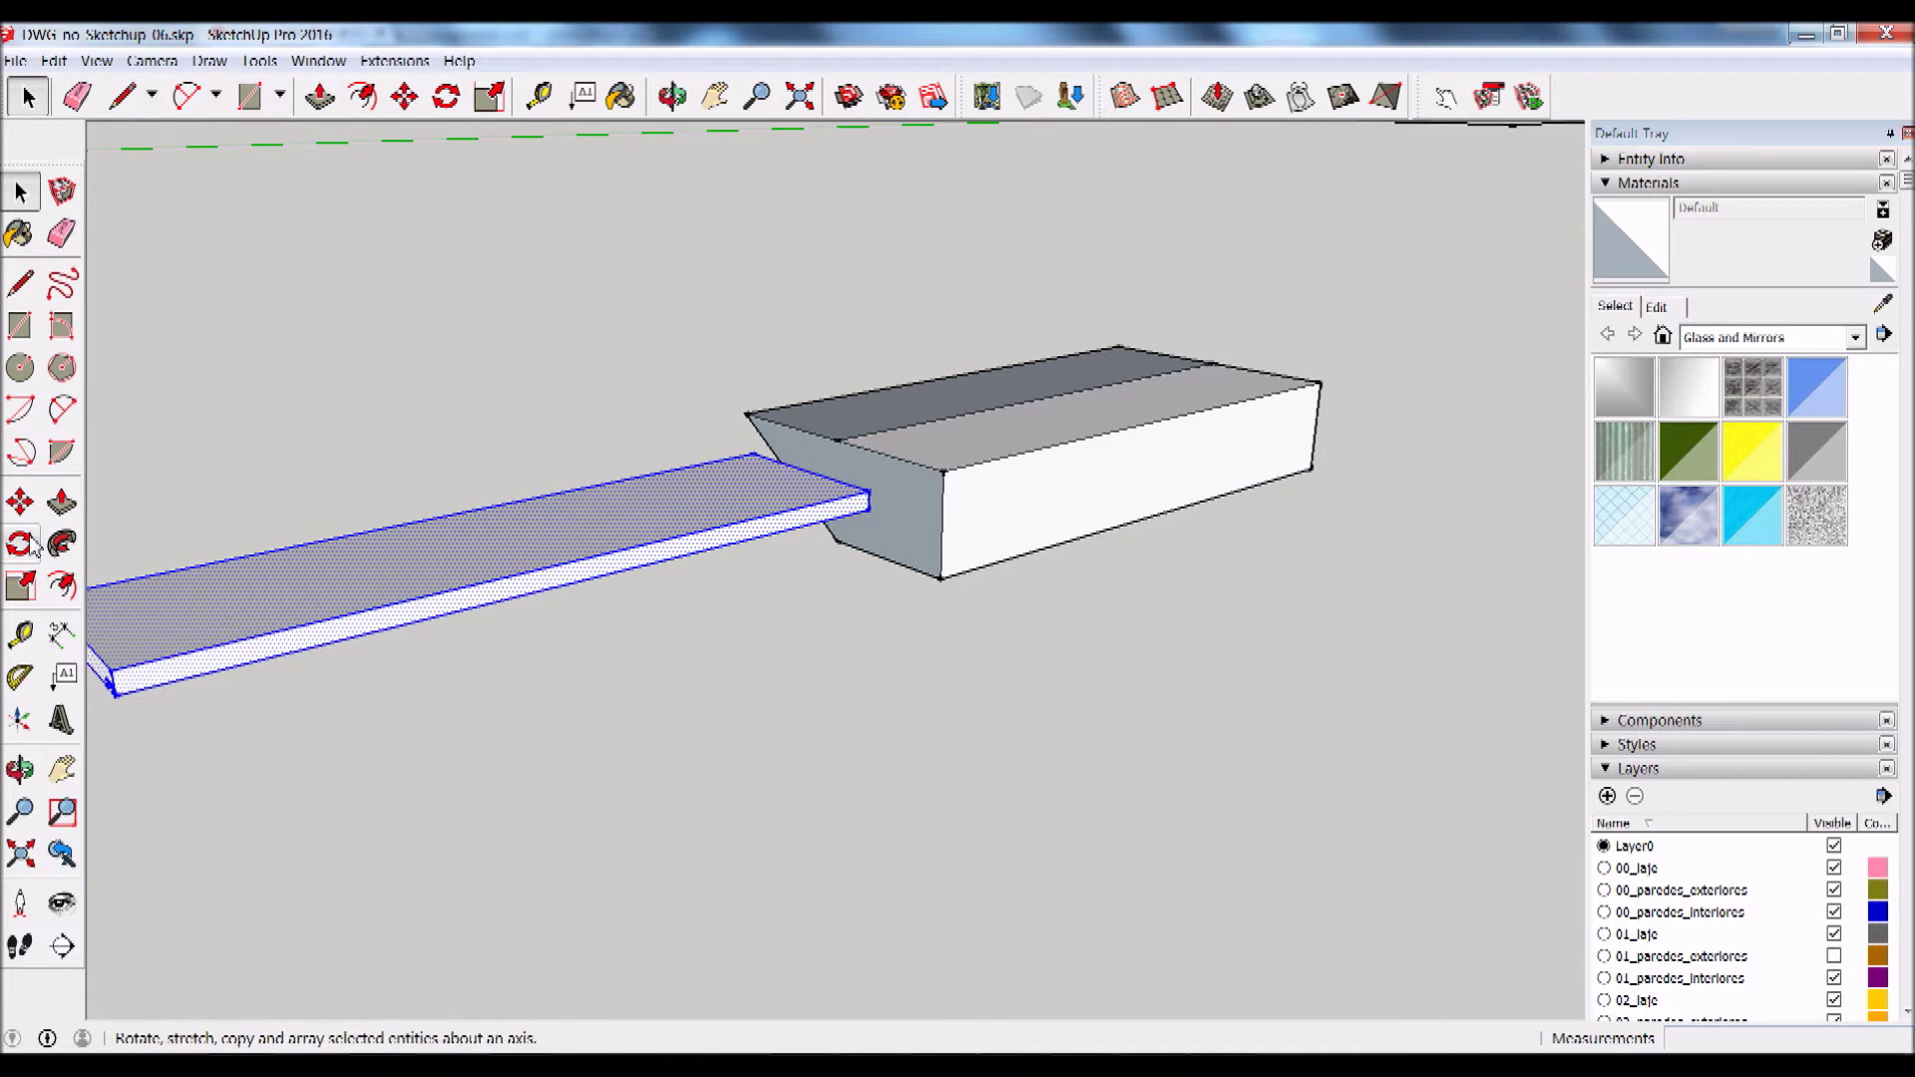
left_click(20, 501)
scroll(115, 678, "up", 2)
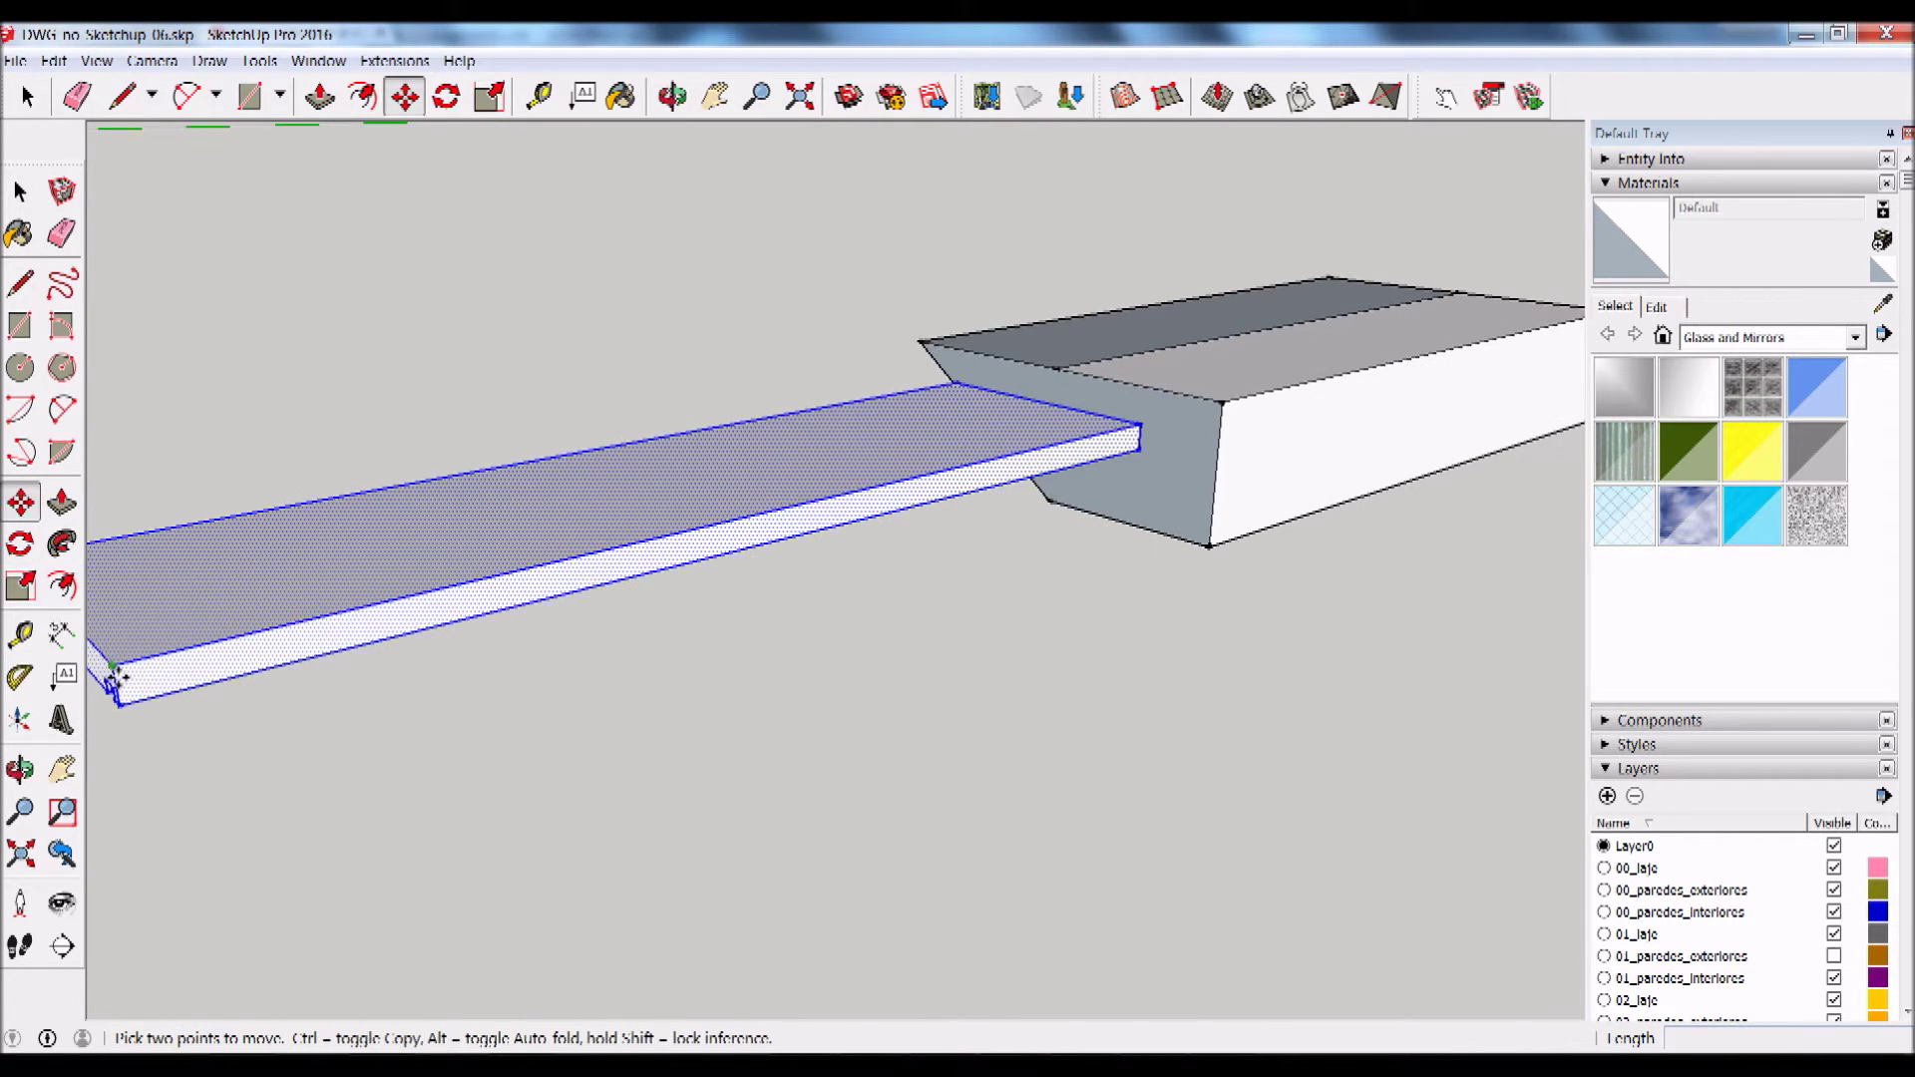
mouse_move(150, 663)
middle_mouse_down()
mouse_move(393, 586)
mouse_move(312, 691)
middle_mouse_up()
left_click(304, 680)
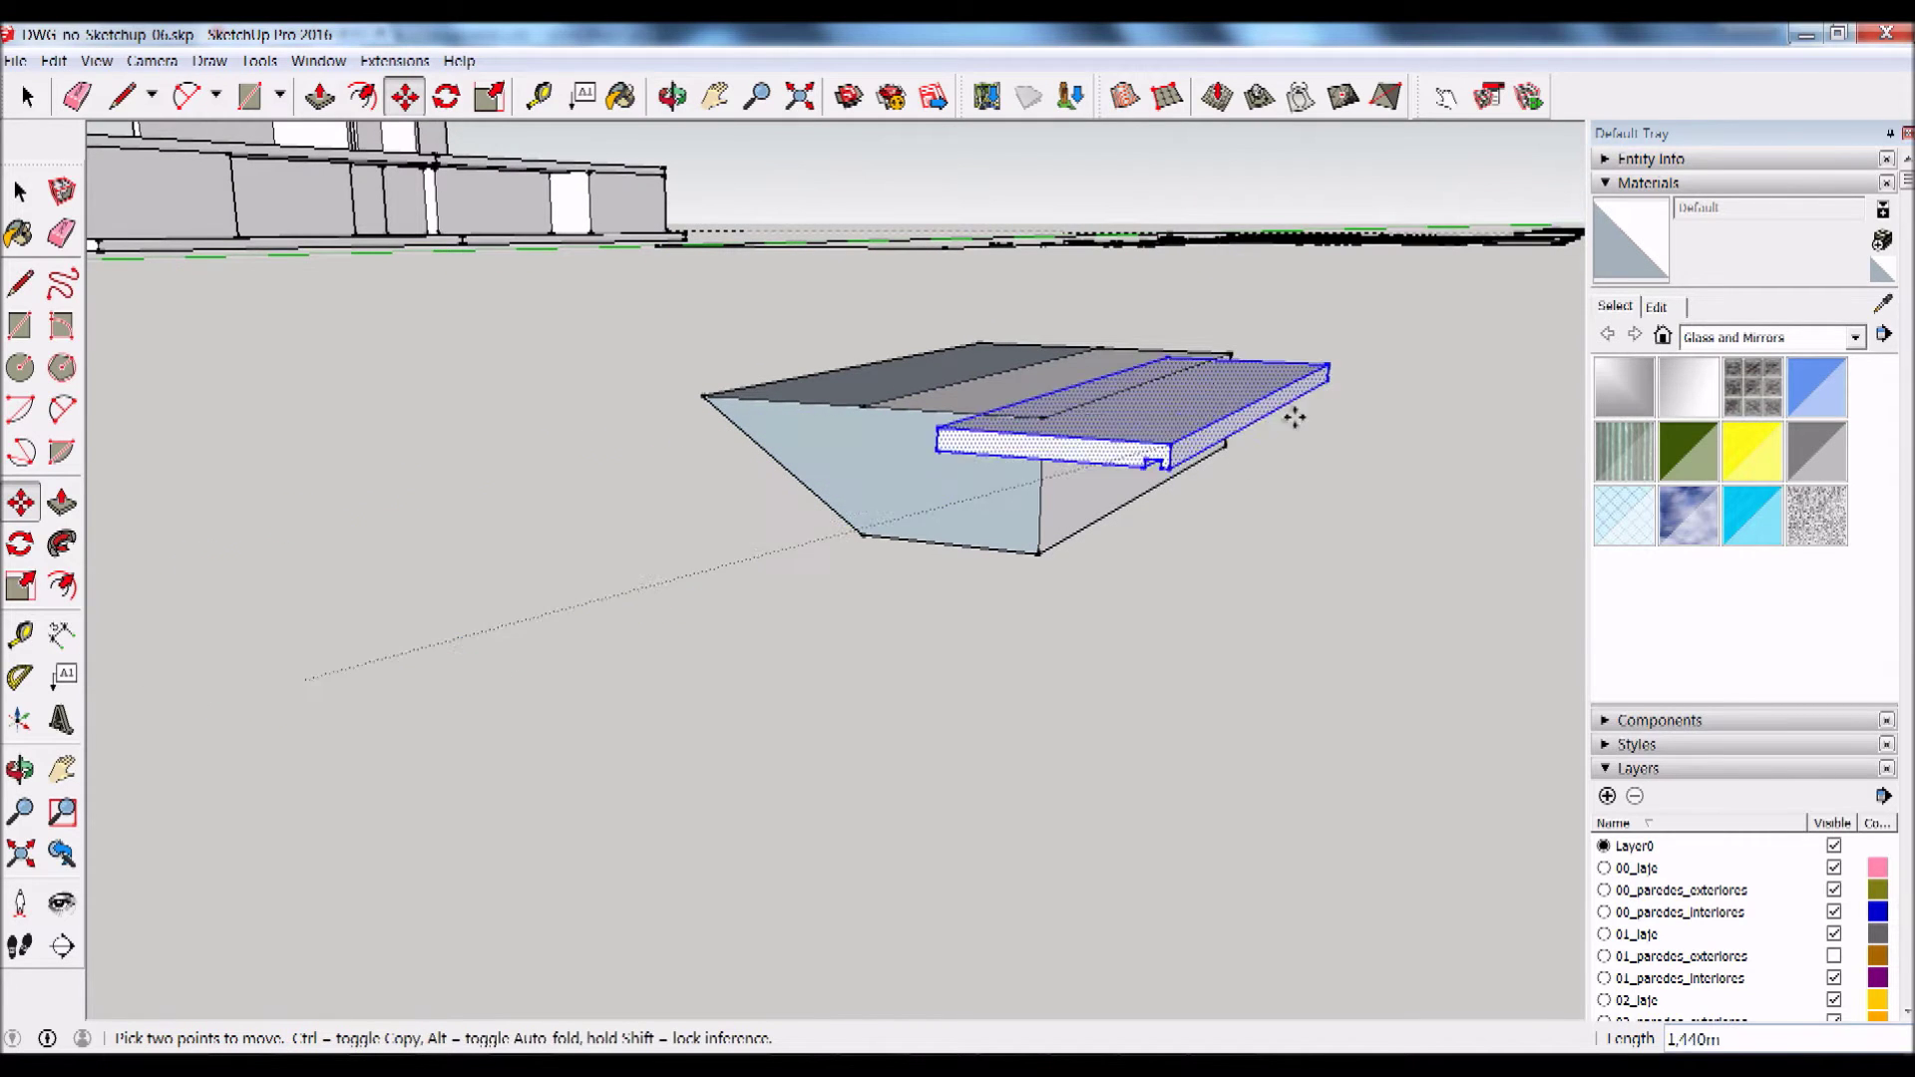
left_click(1049, 427)
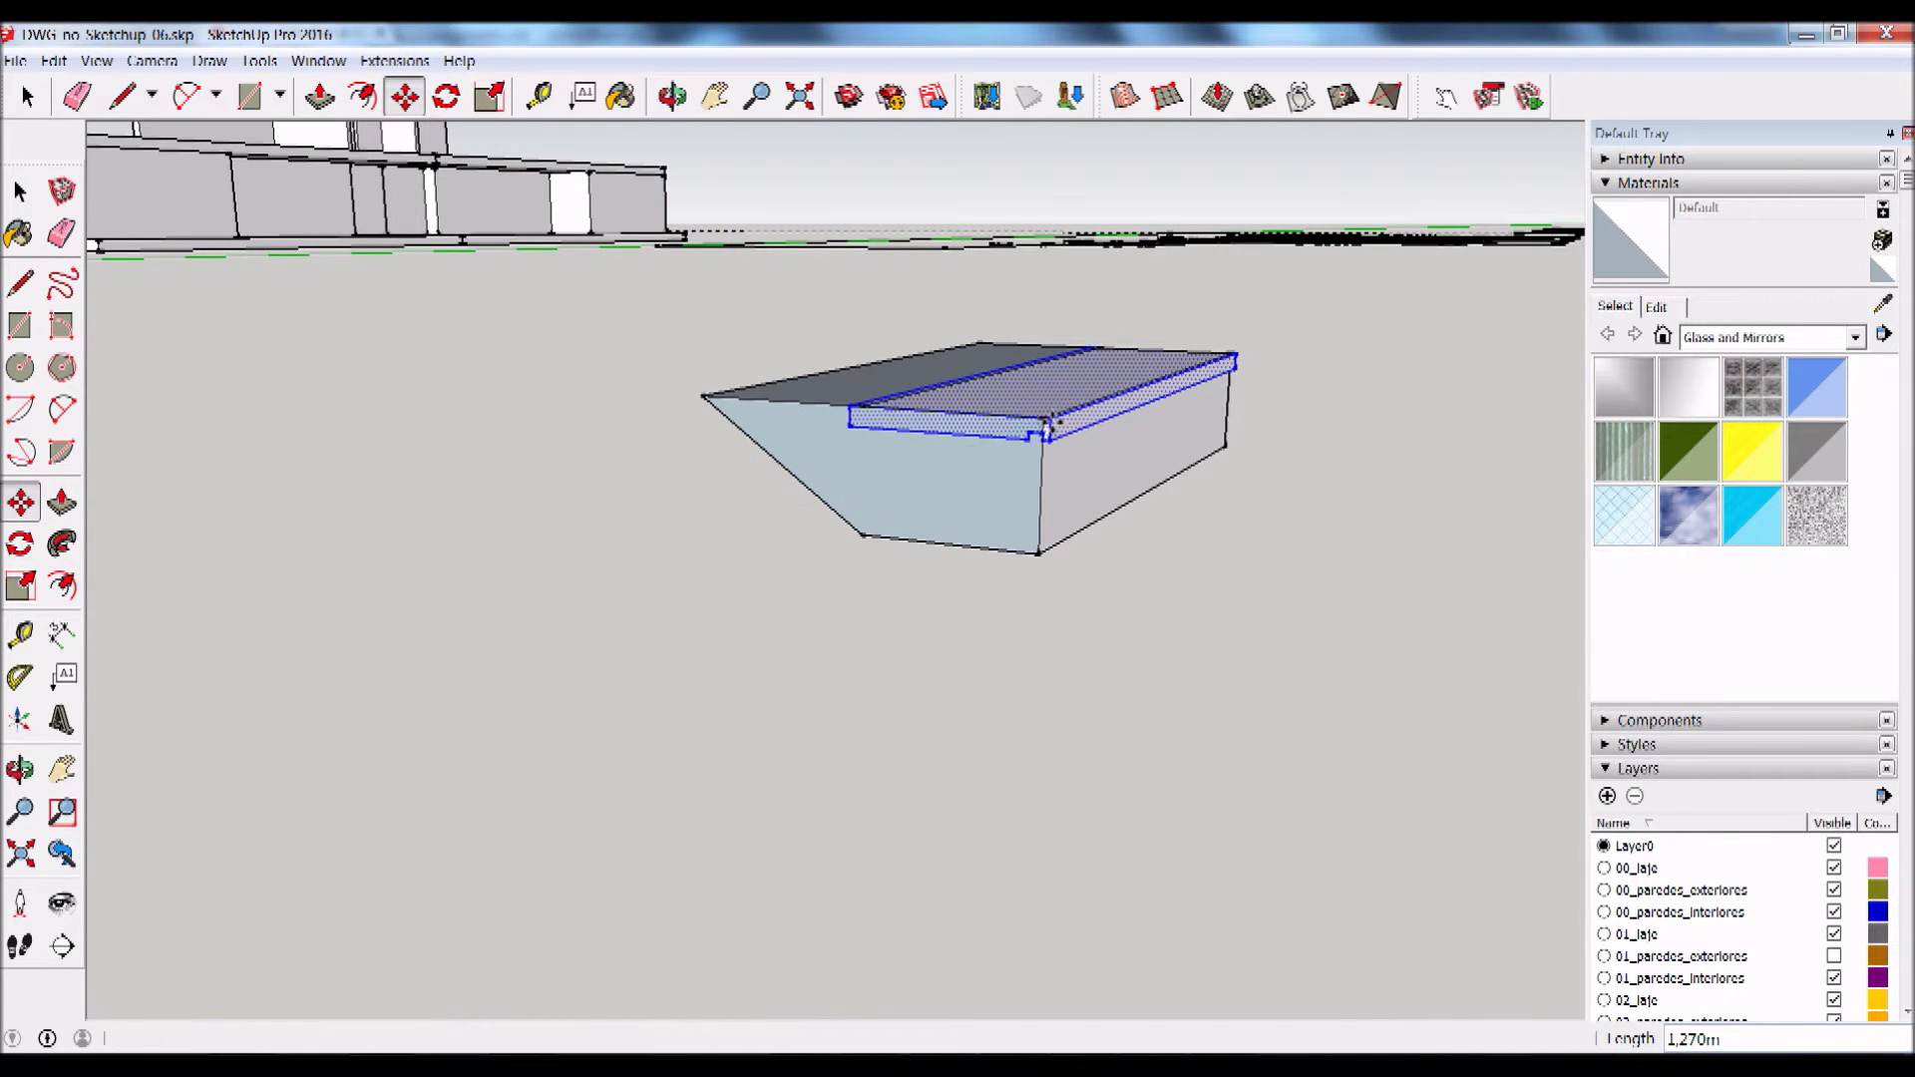
scroll(1057, 419, "up", 1)
scroll(1062, 417, "up", 1)
scroll(1072, 414, "up", 1)
scroll(1157, 479, "down", 1)
middle_click_drag(1240, 547, 837, 439)
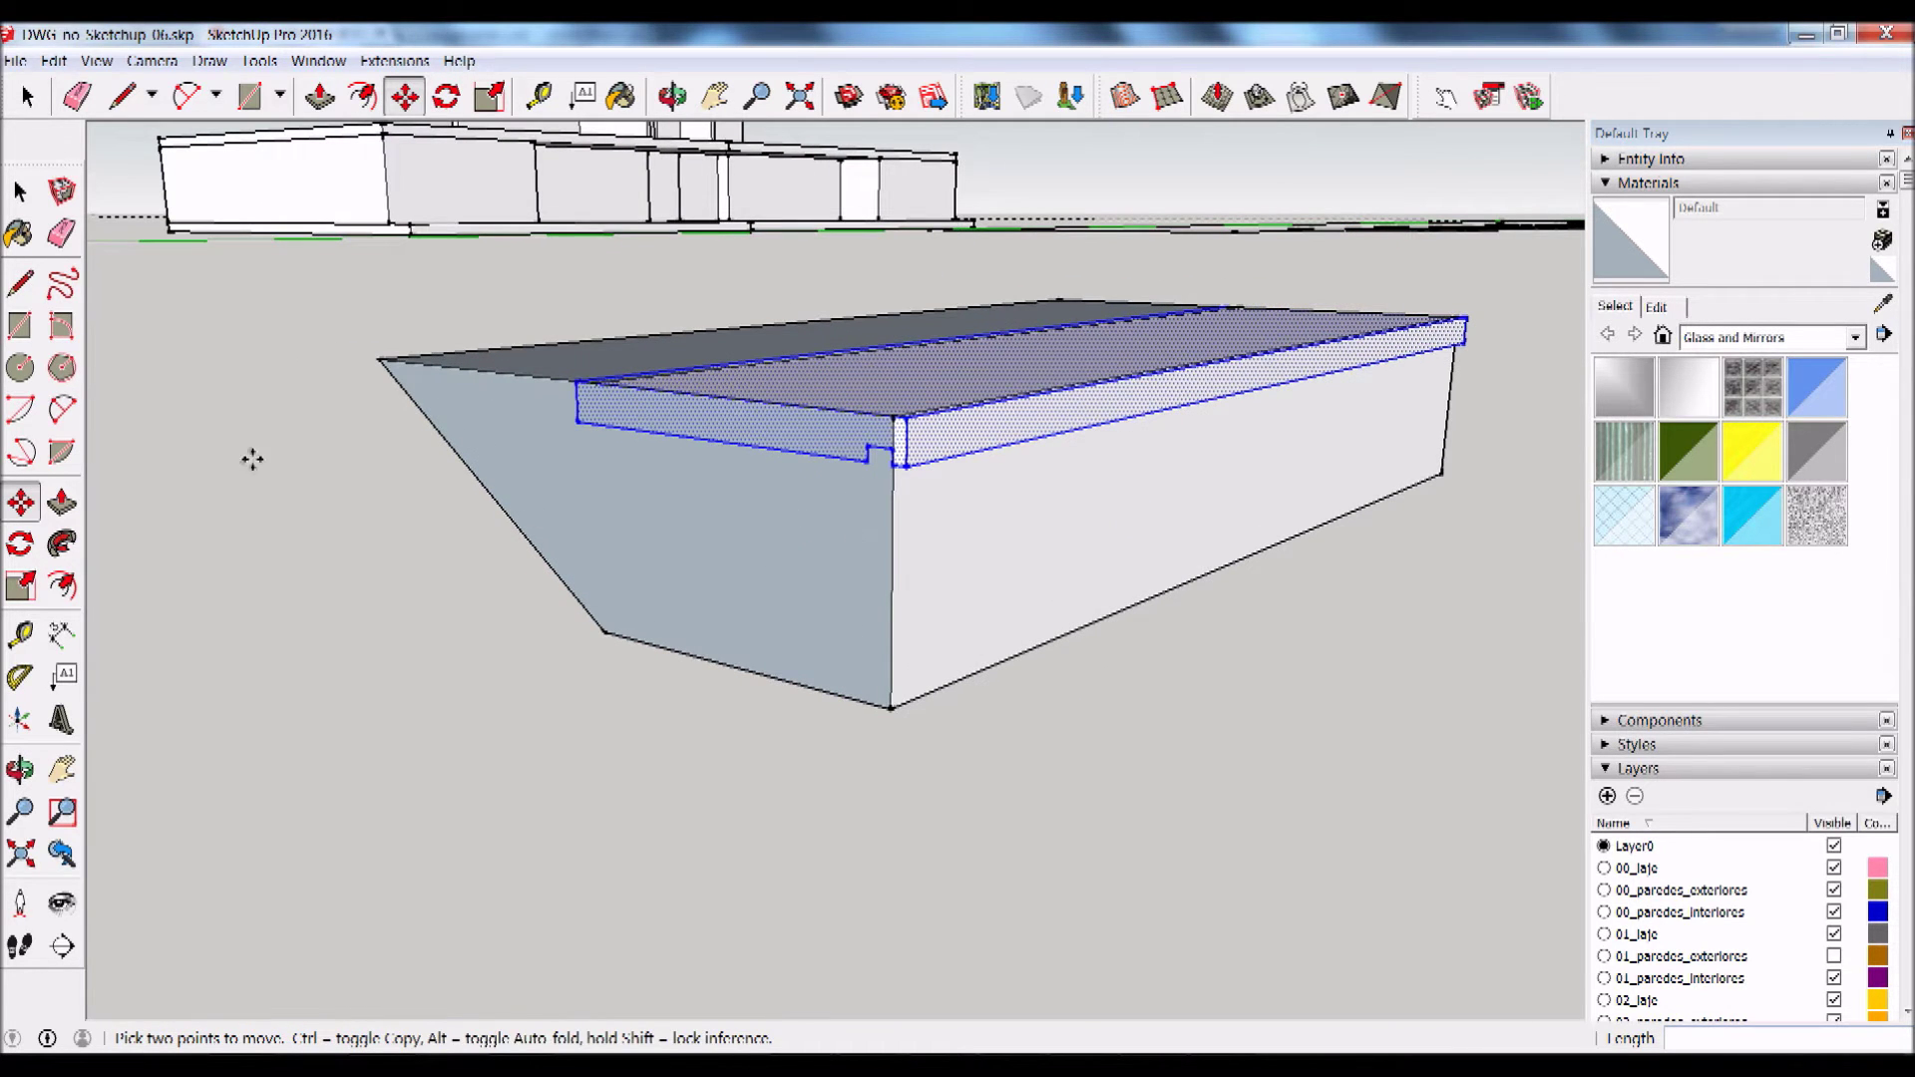
left_click(20, 284)
left_click(867, 447)
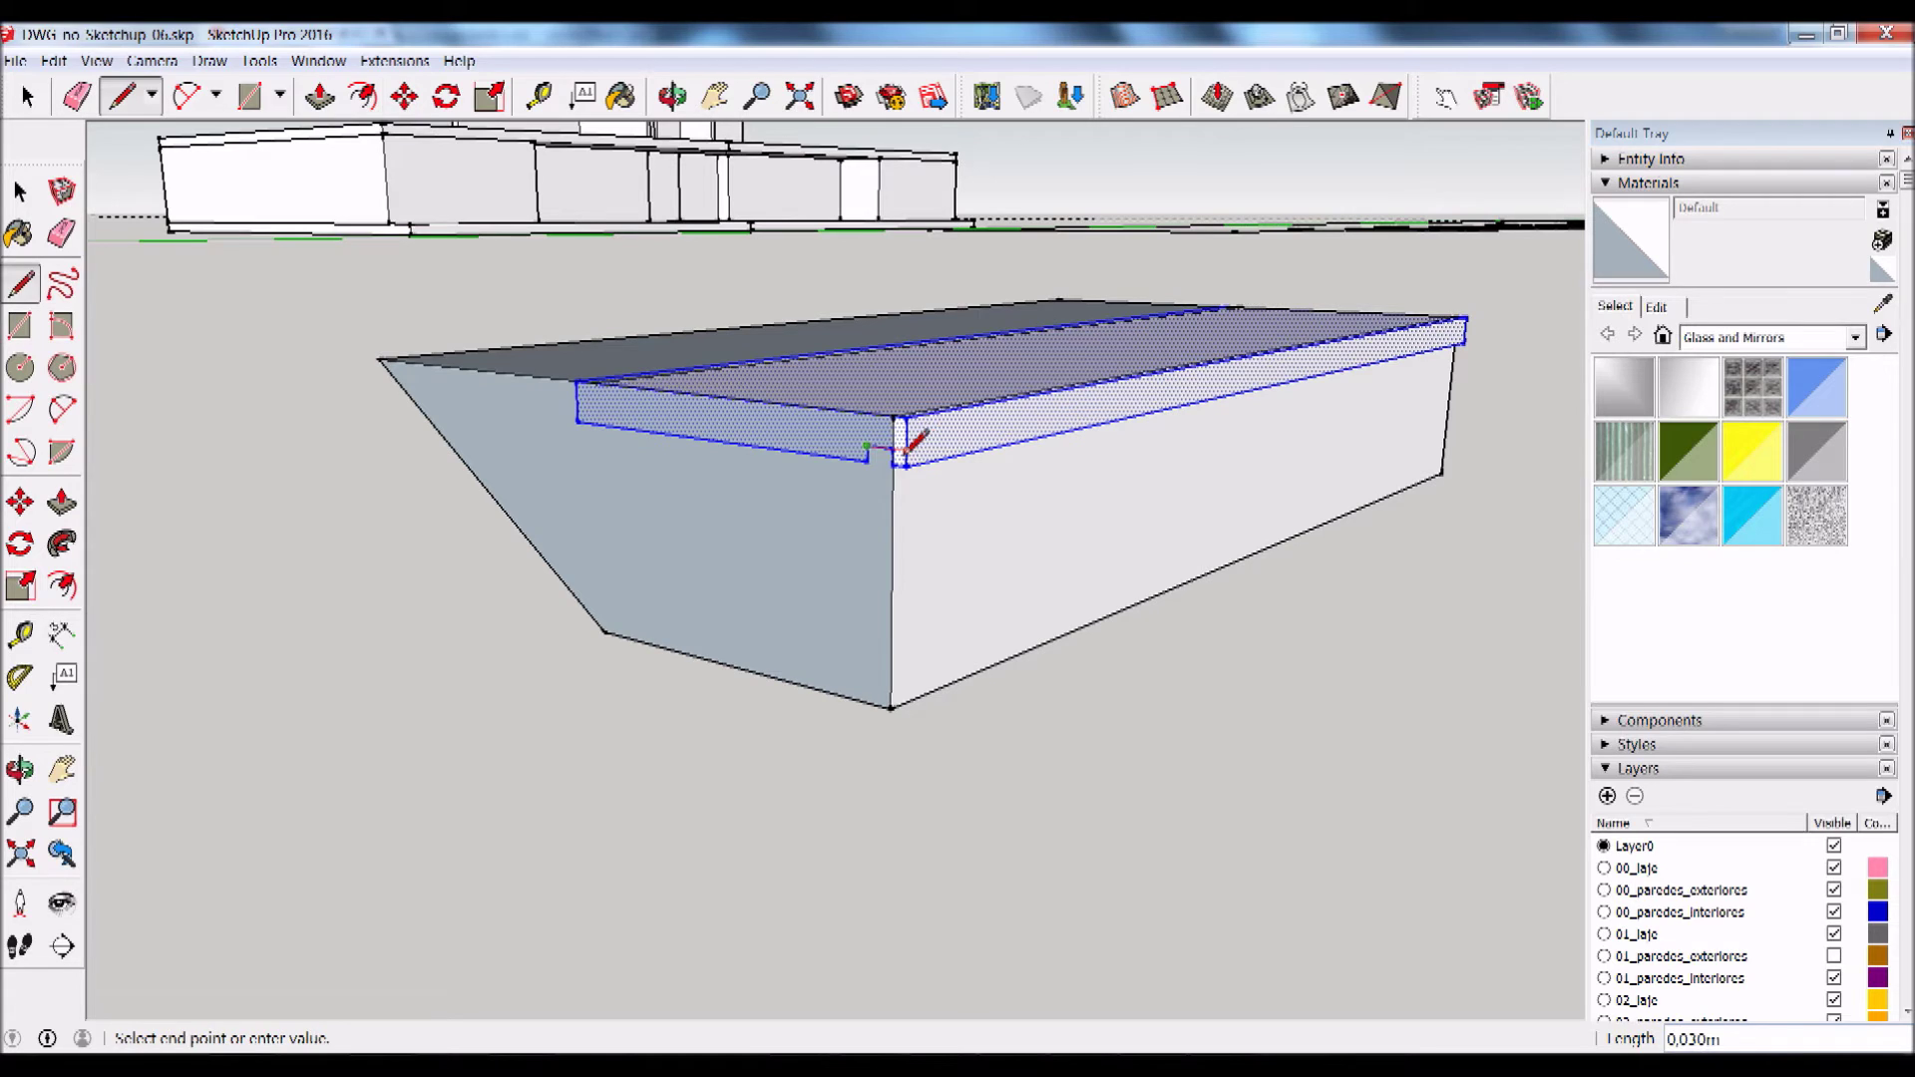
left_click(896, 448)
left_click(890, 708)
left_click(868, 451)
left_click(894, 450)
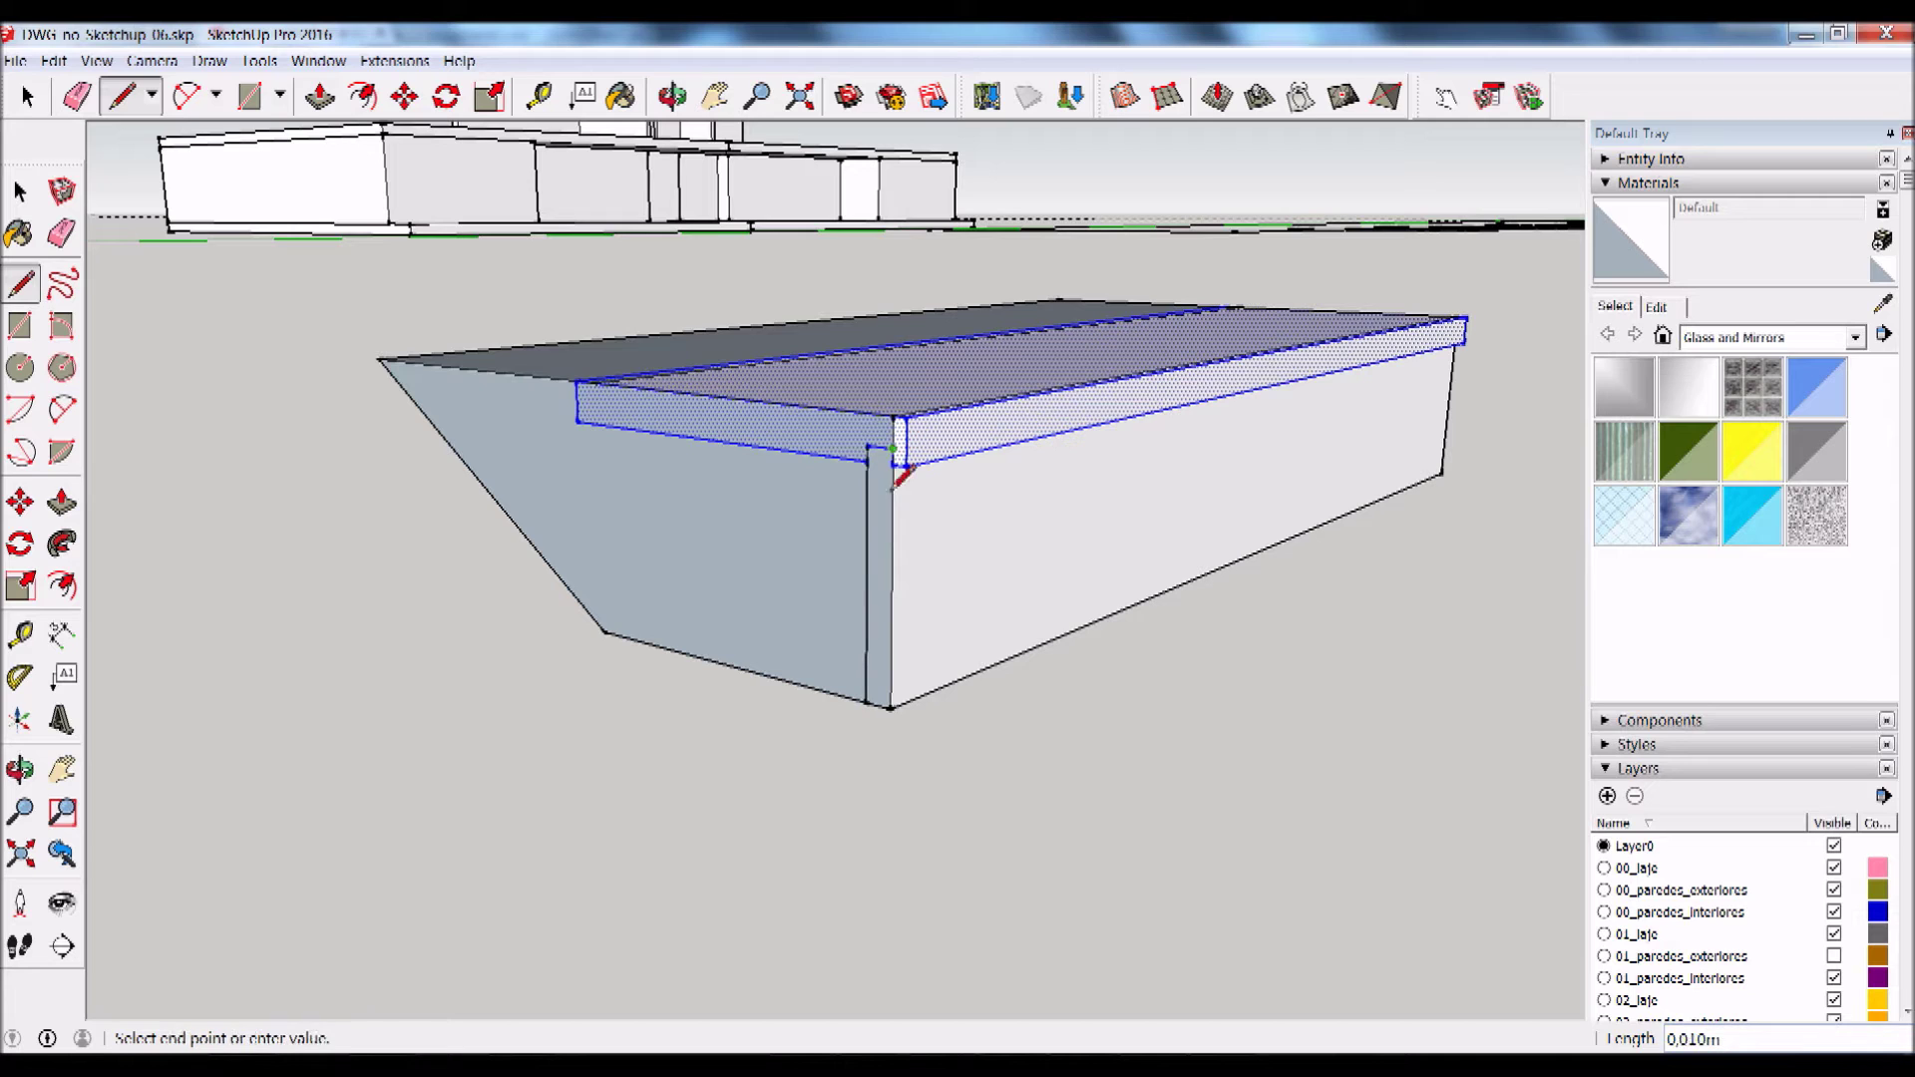
left_click(891, 708)
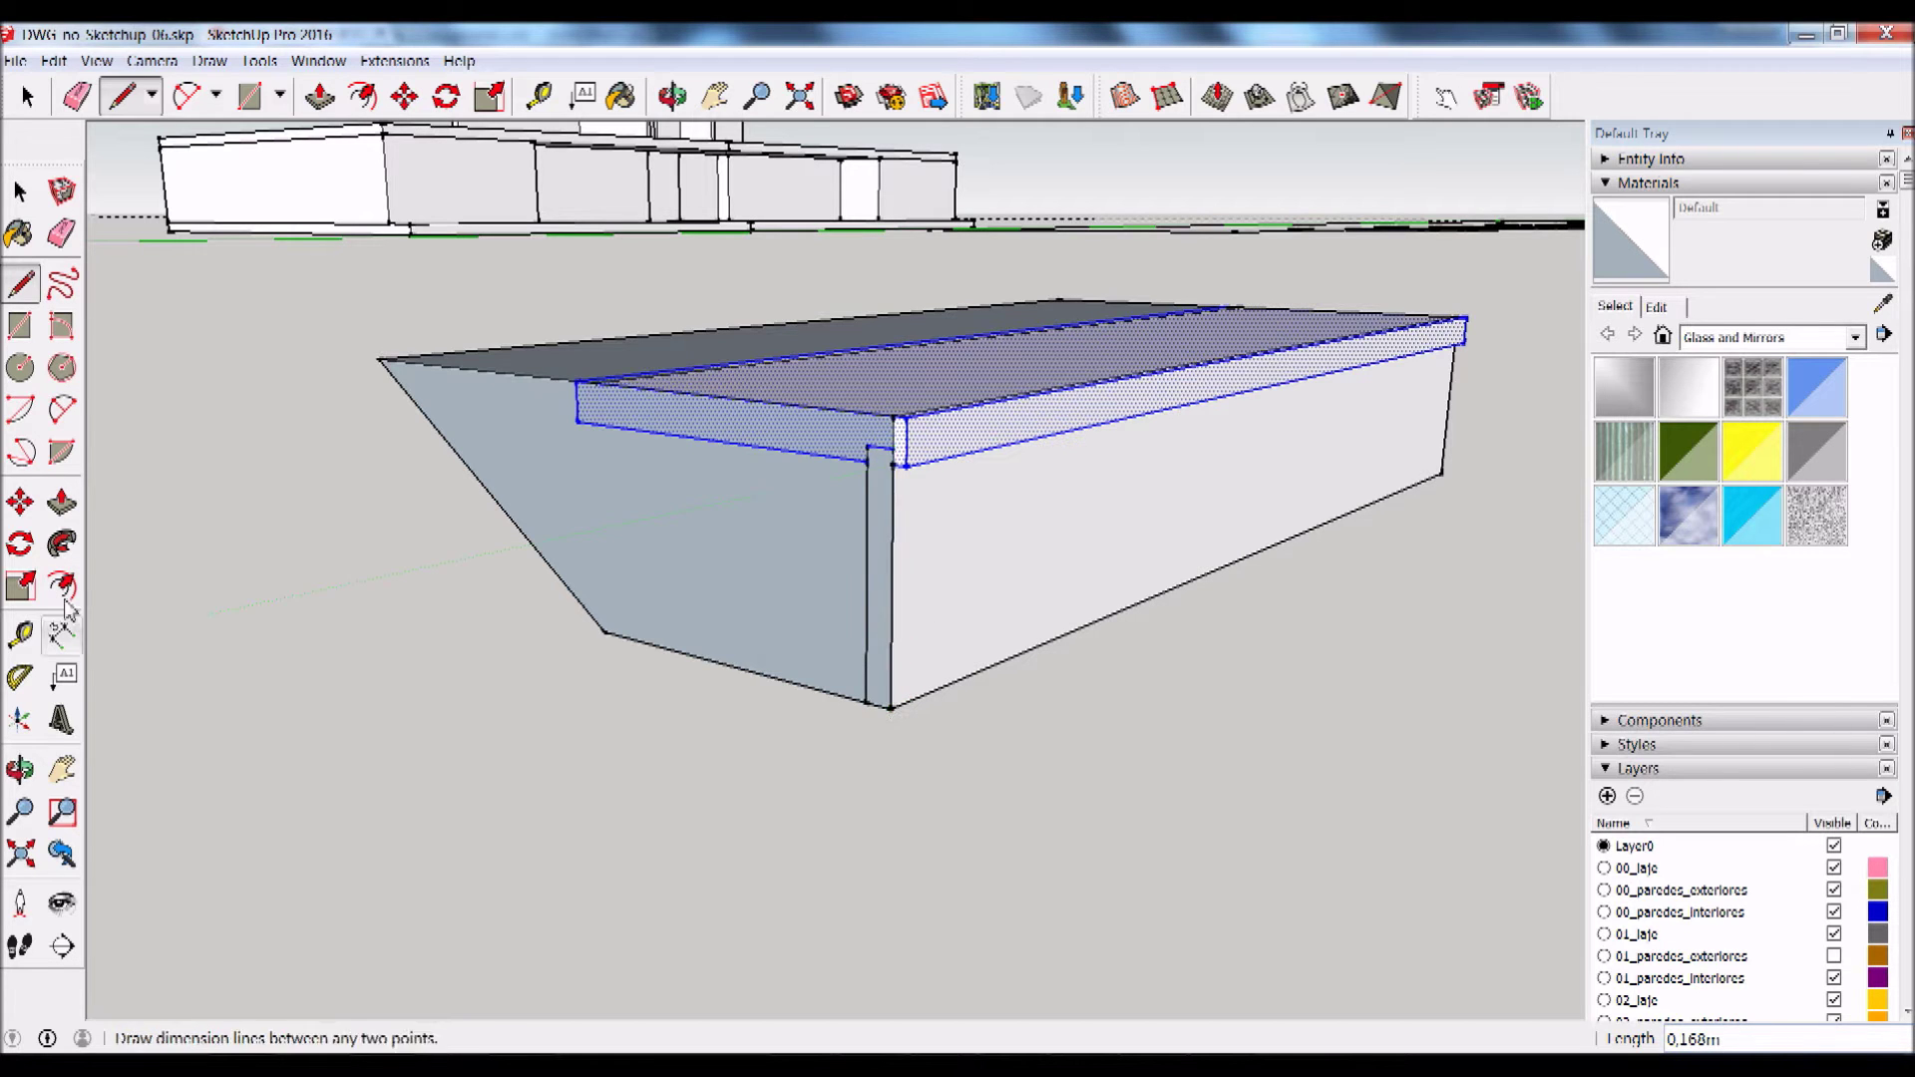
left_click(61, 501)
left_click_drag(876, 583, 1441, 453)
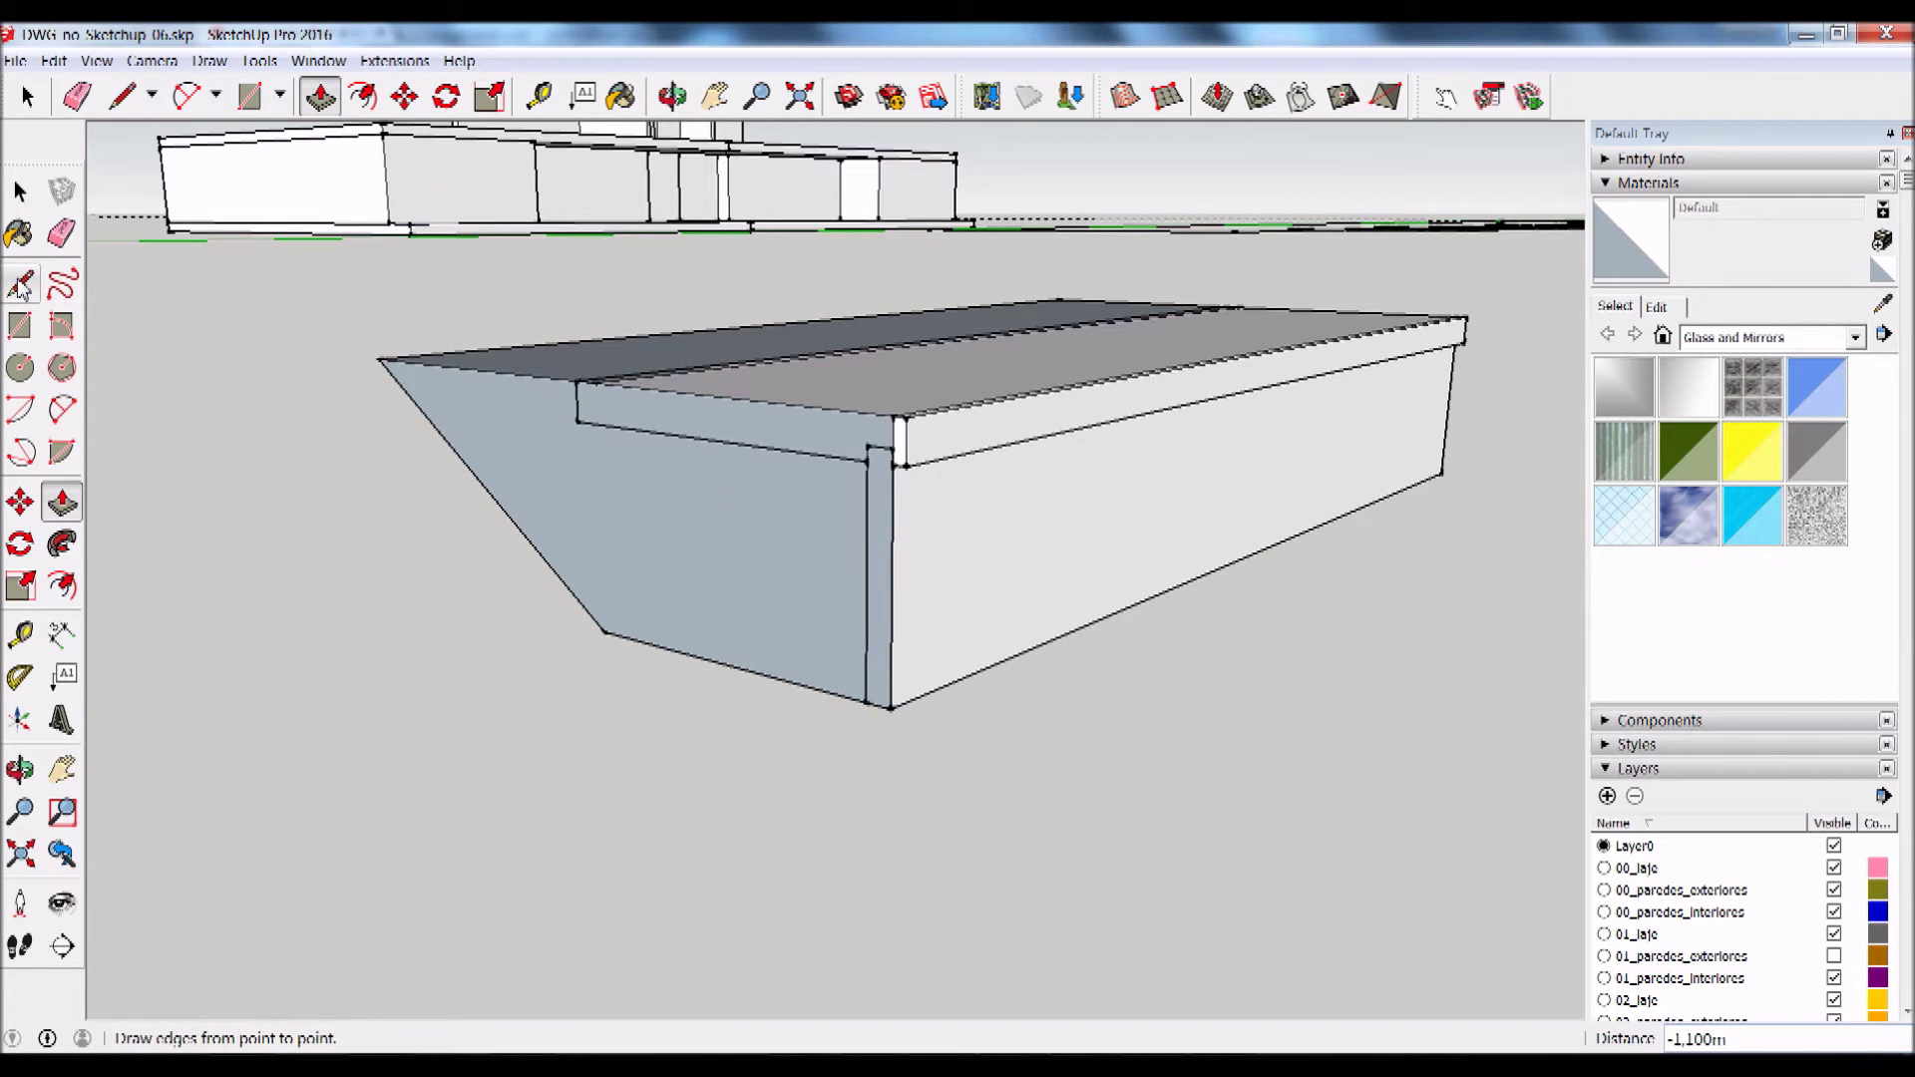
left_click(54, 61)
left_click(54, 60)
left_click(52, 62)
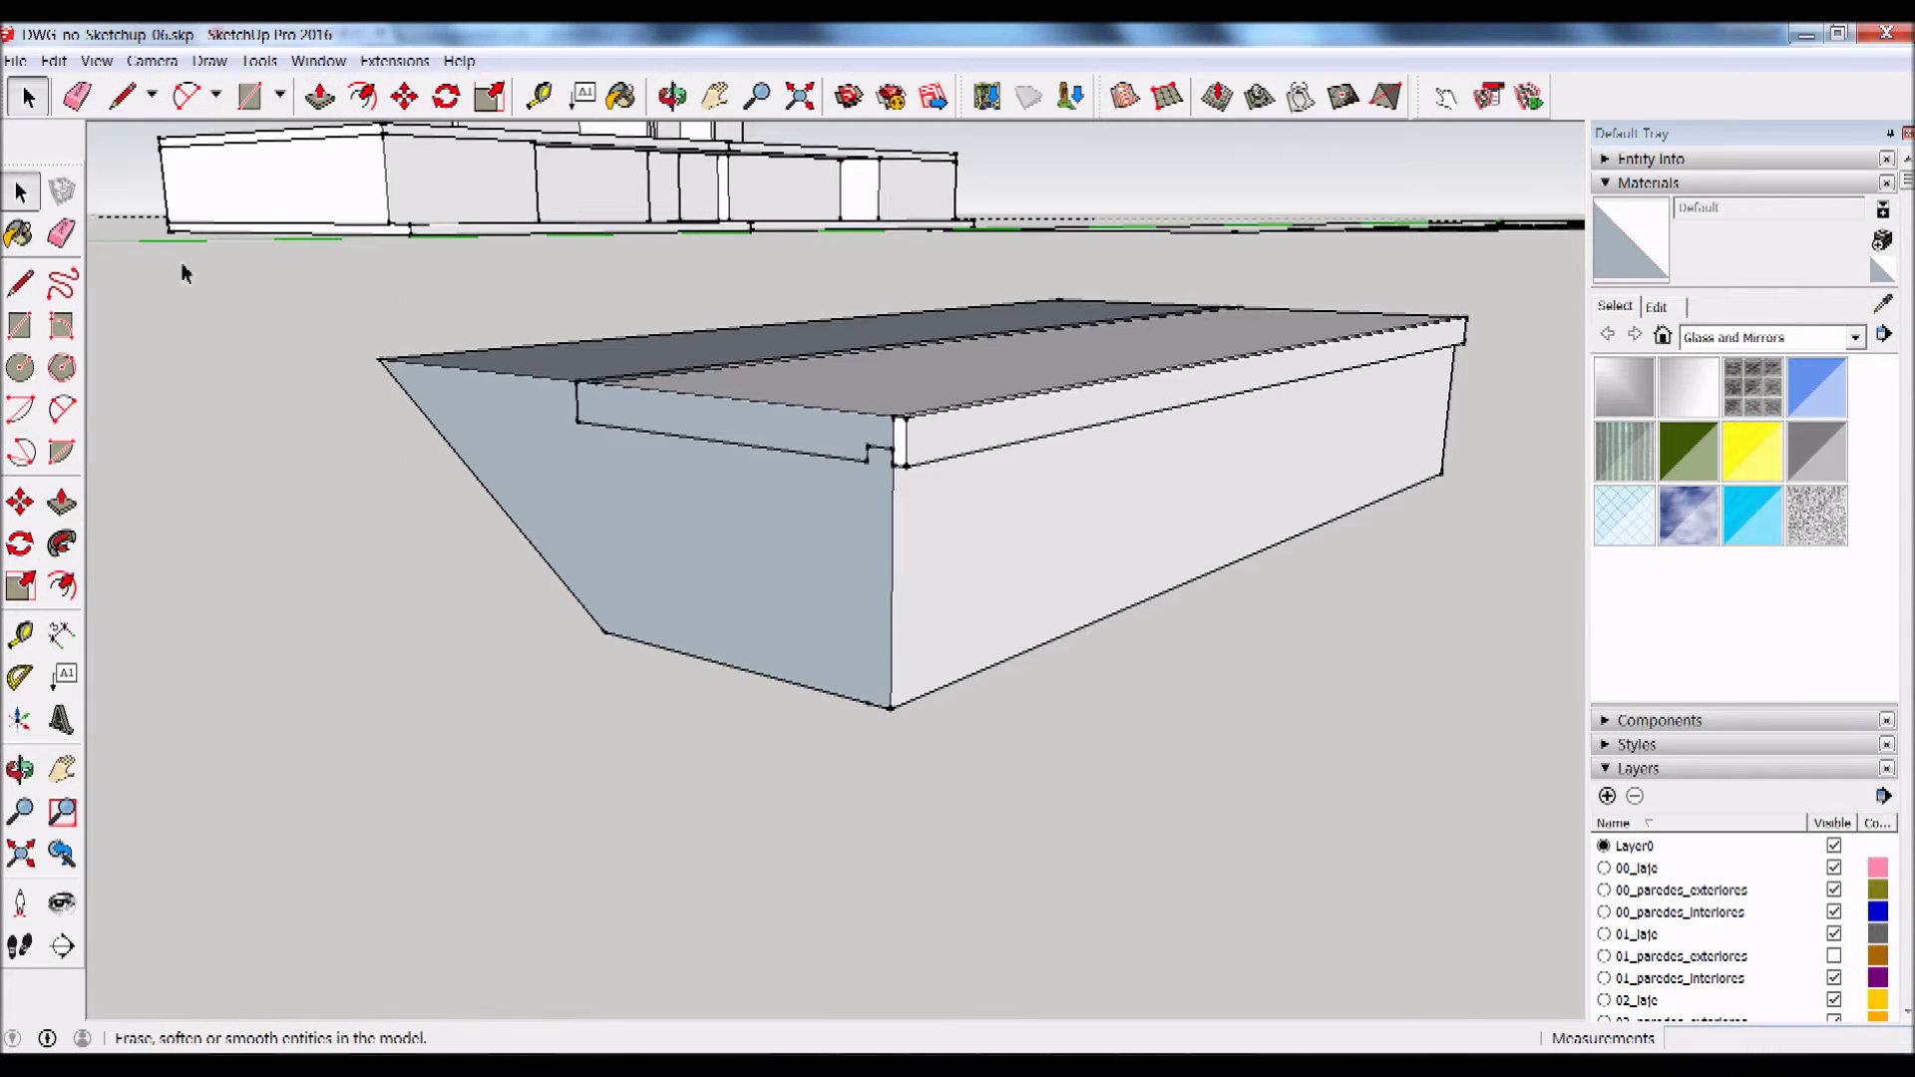
Step: Make the raised notched slab atop the step a component named cob_0
triple_click(602, 429)
right_click(616, 419)
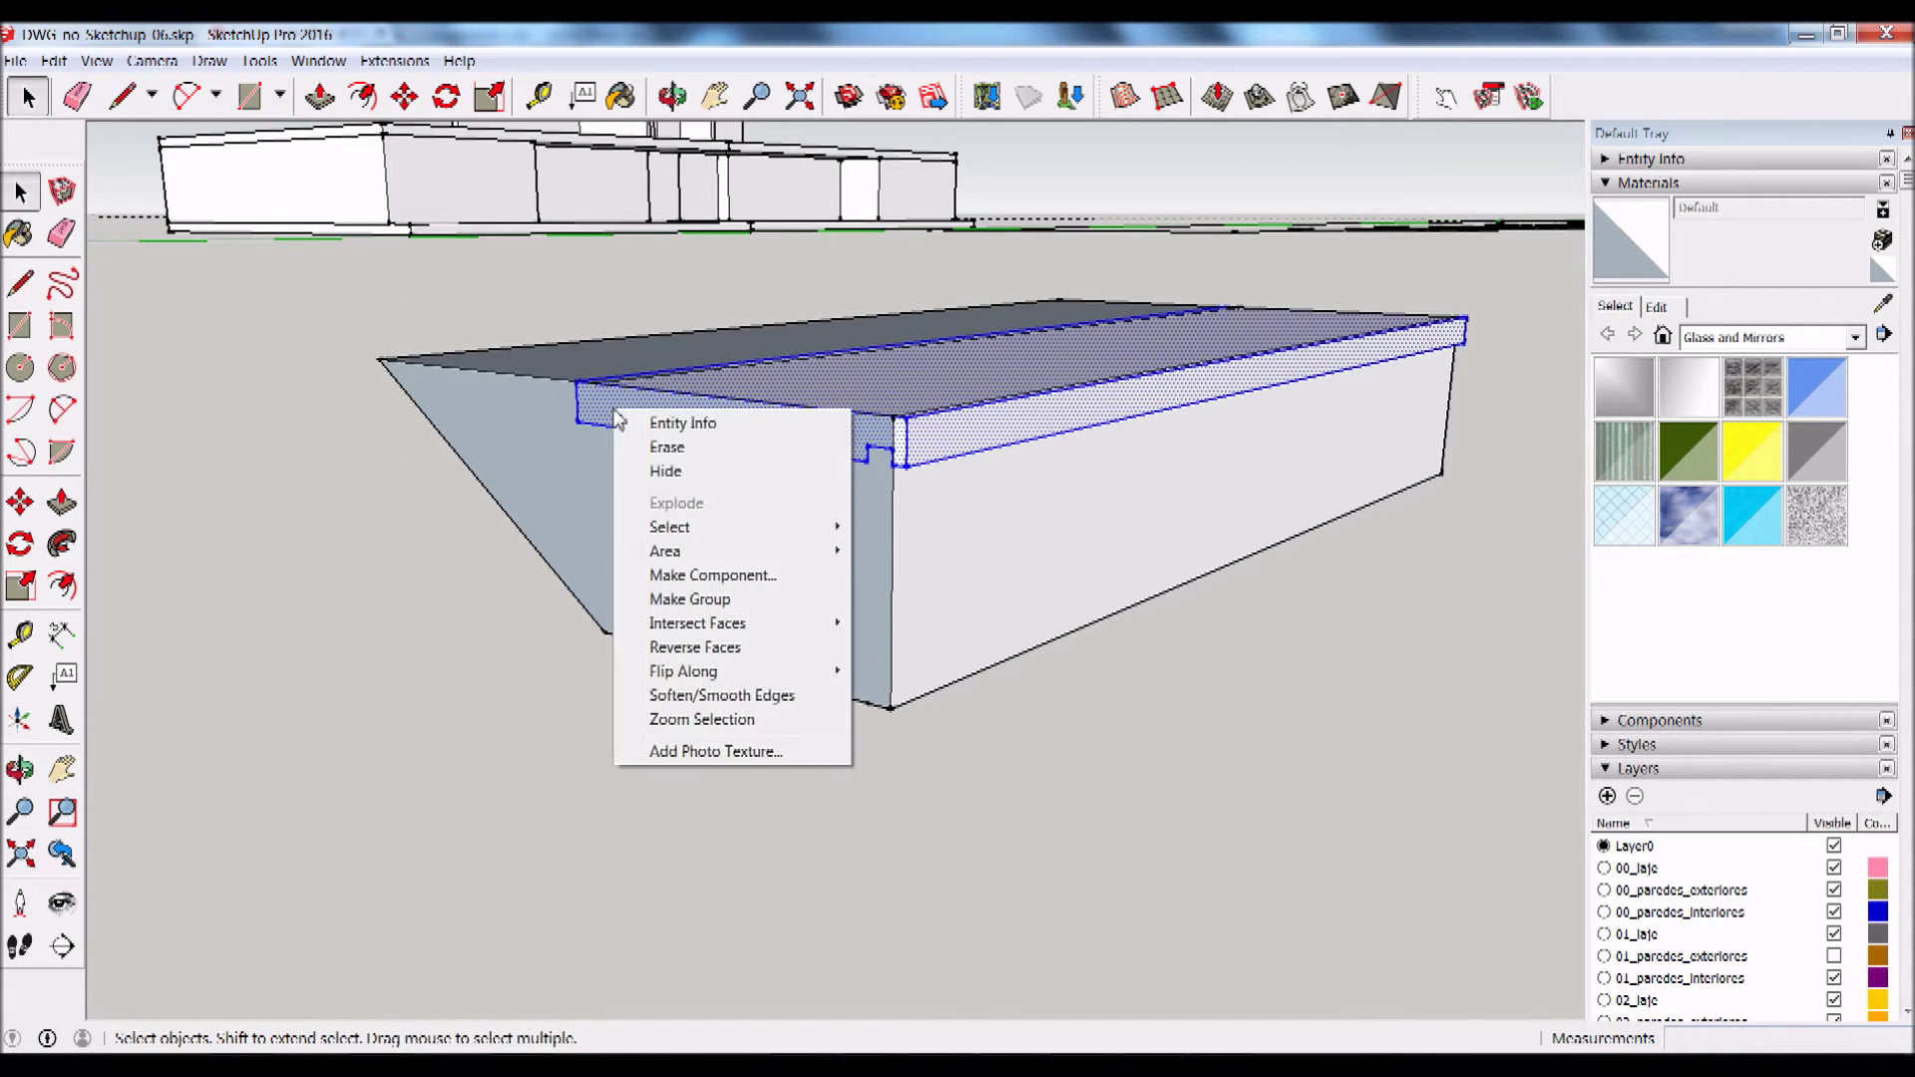
left_click(712, 576)
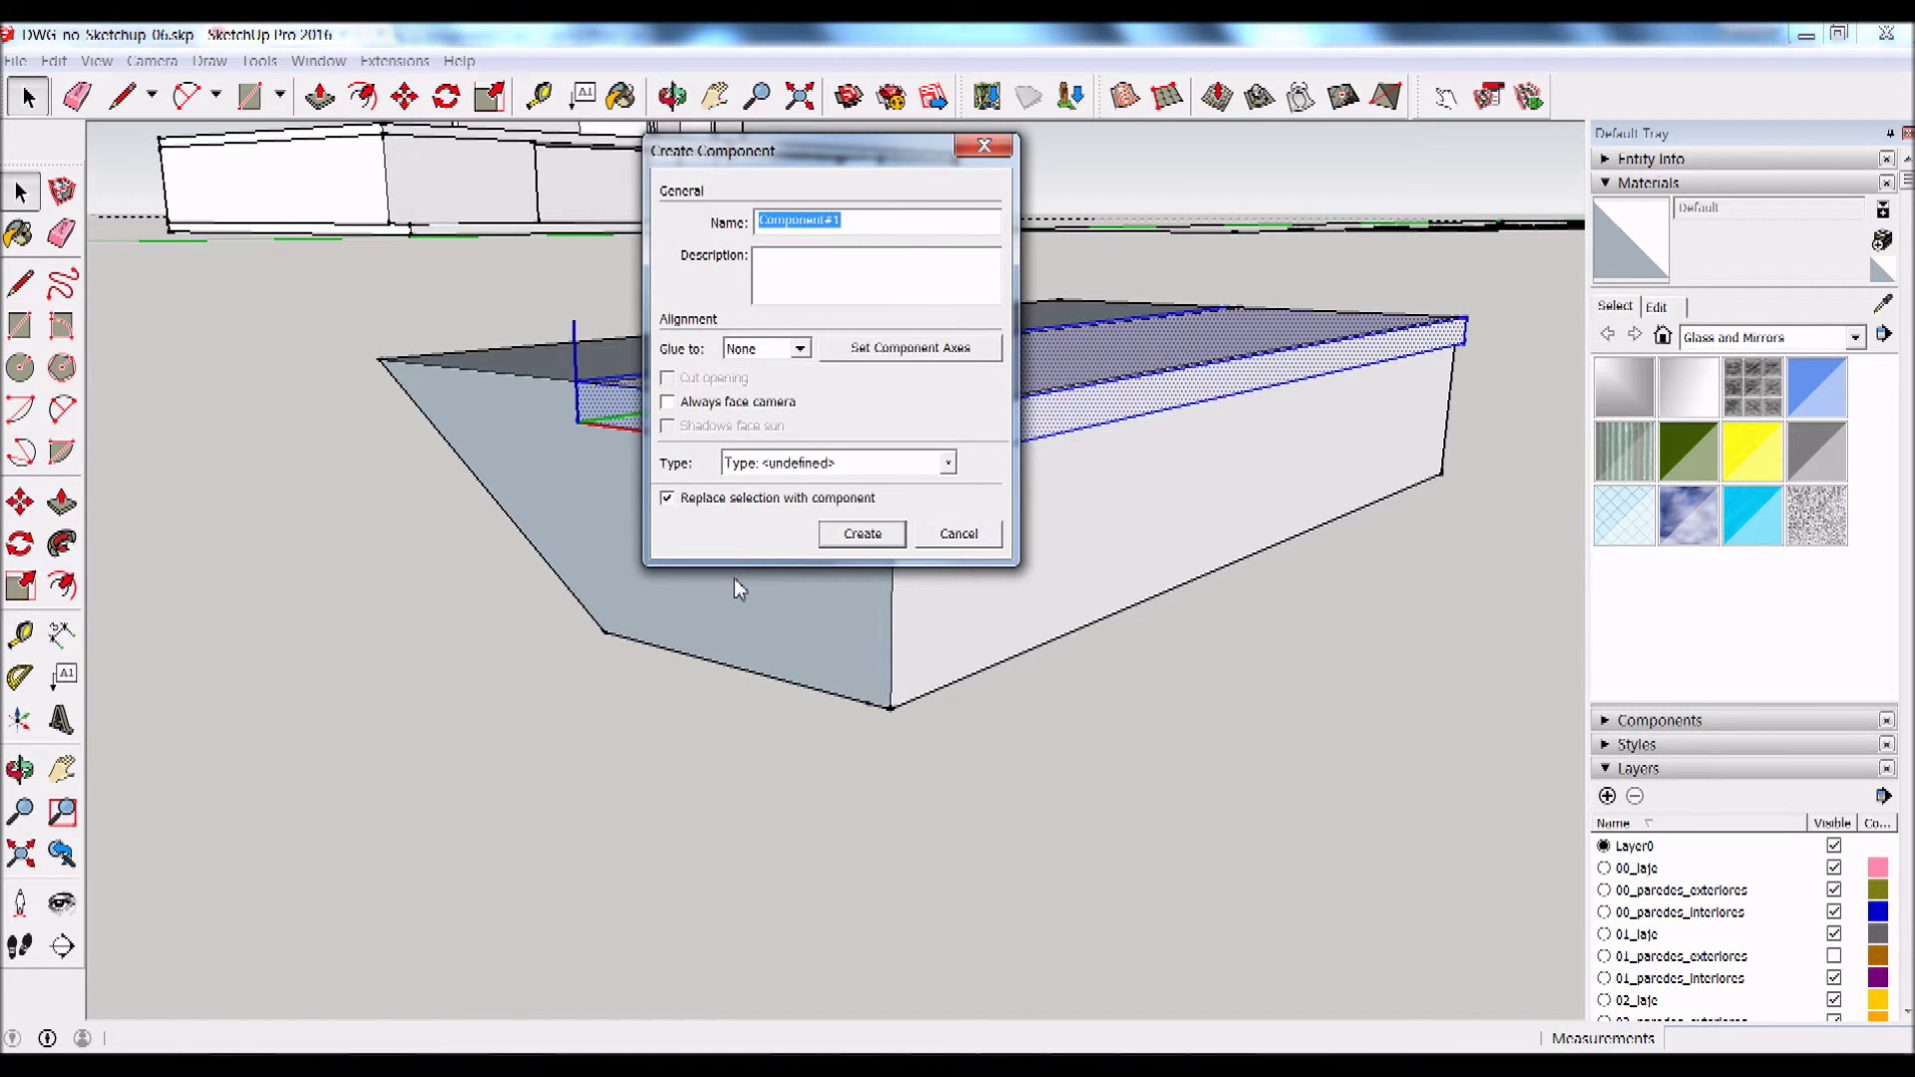
type("cob_01")
key("Return")
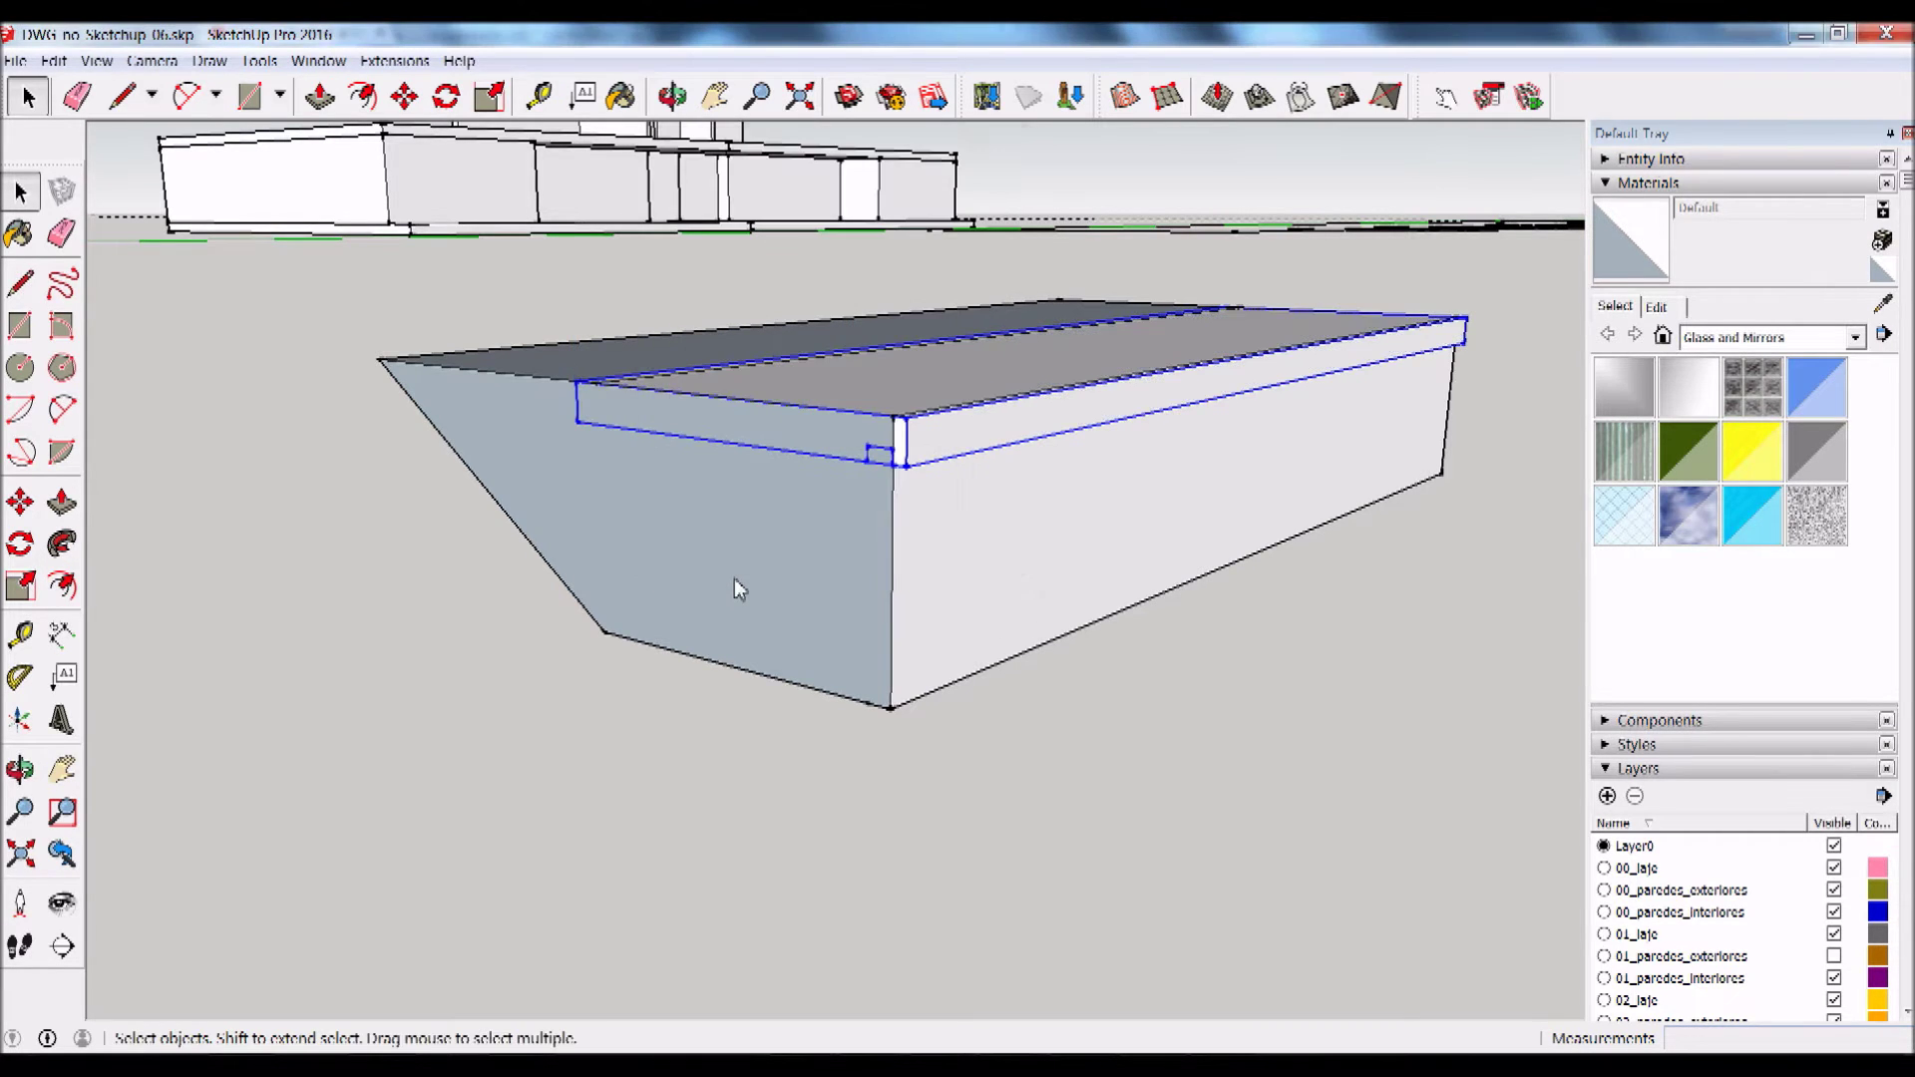
left_click(1265, 562)
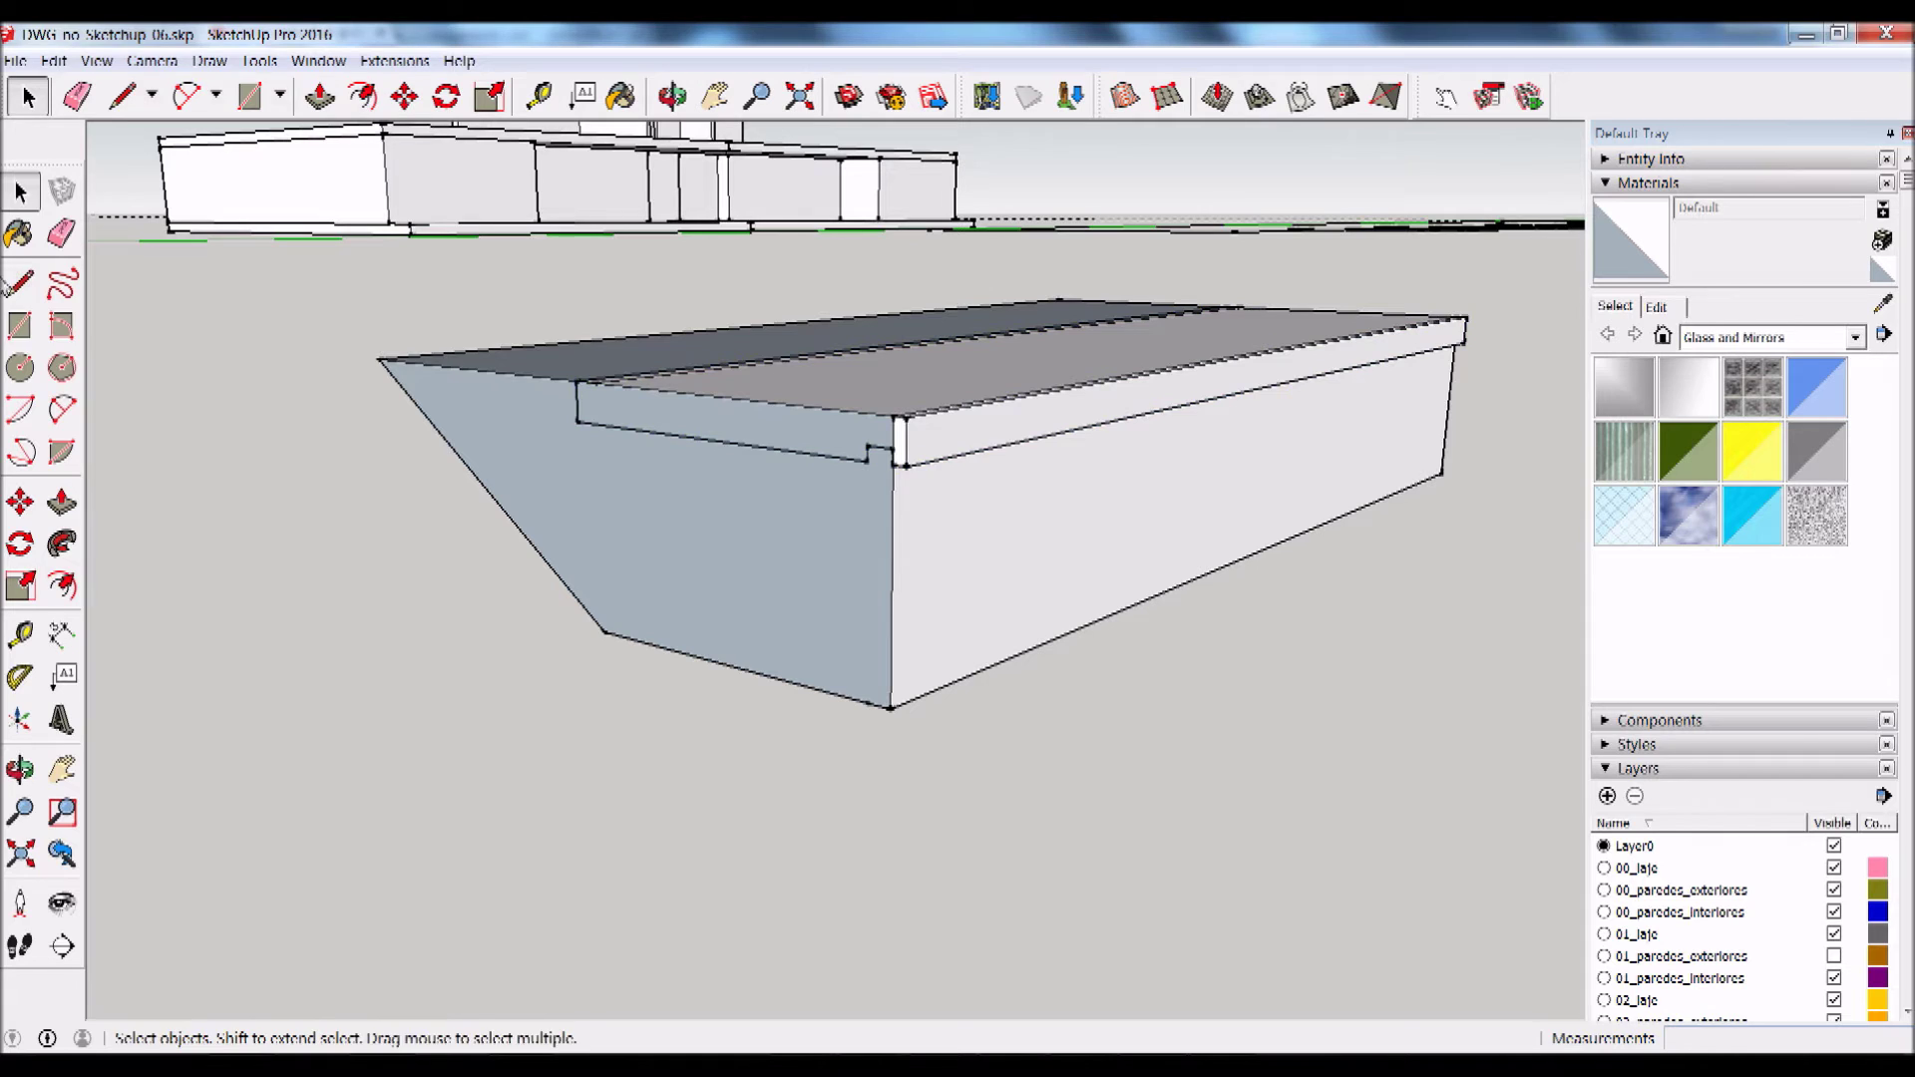
Step: Draw a thin rectangle down the box corner and extrude it 1,100 m along the box
left_click(20, 327)
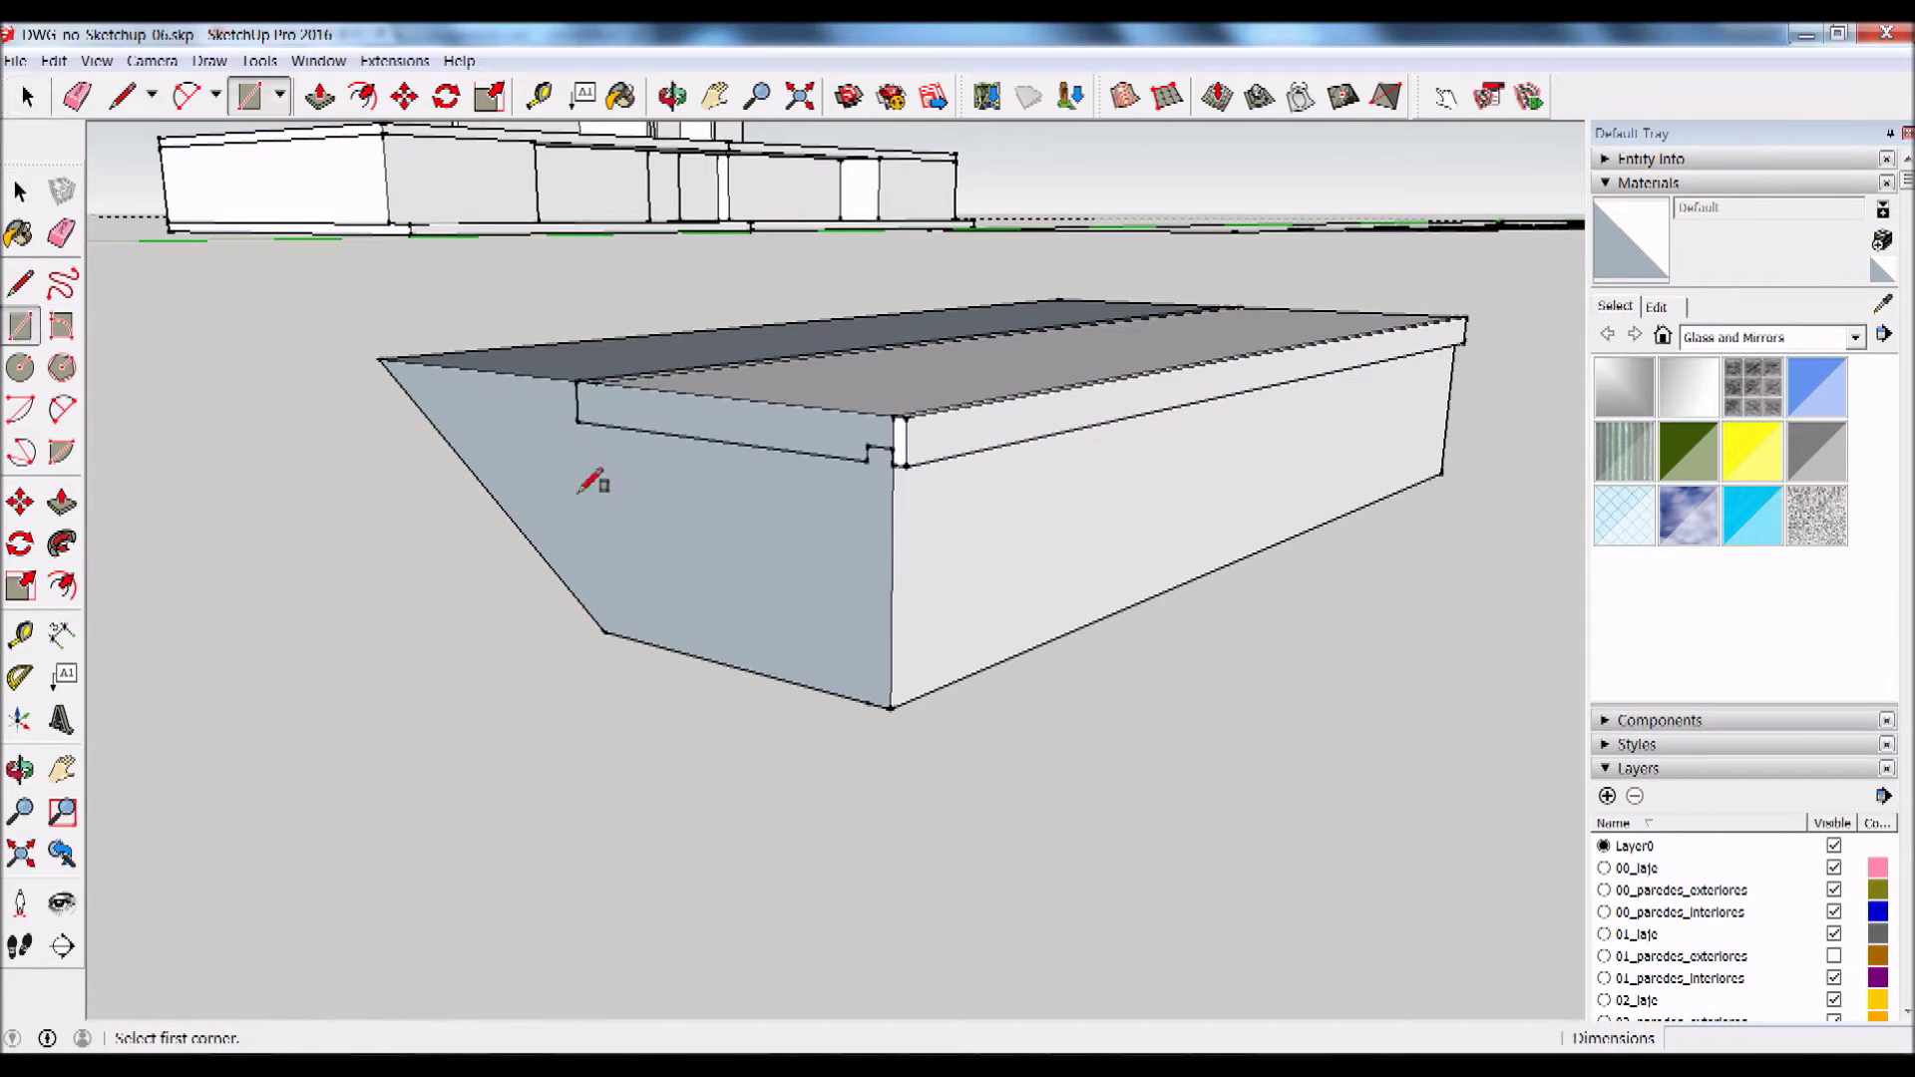
left_click(867, 449)
left_click(888, 706)
key("p")
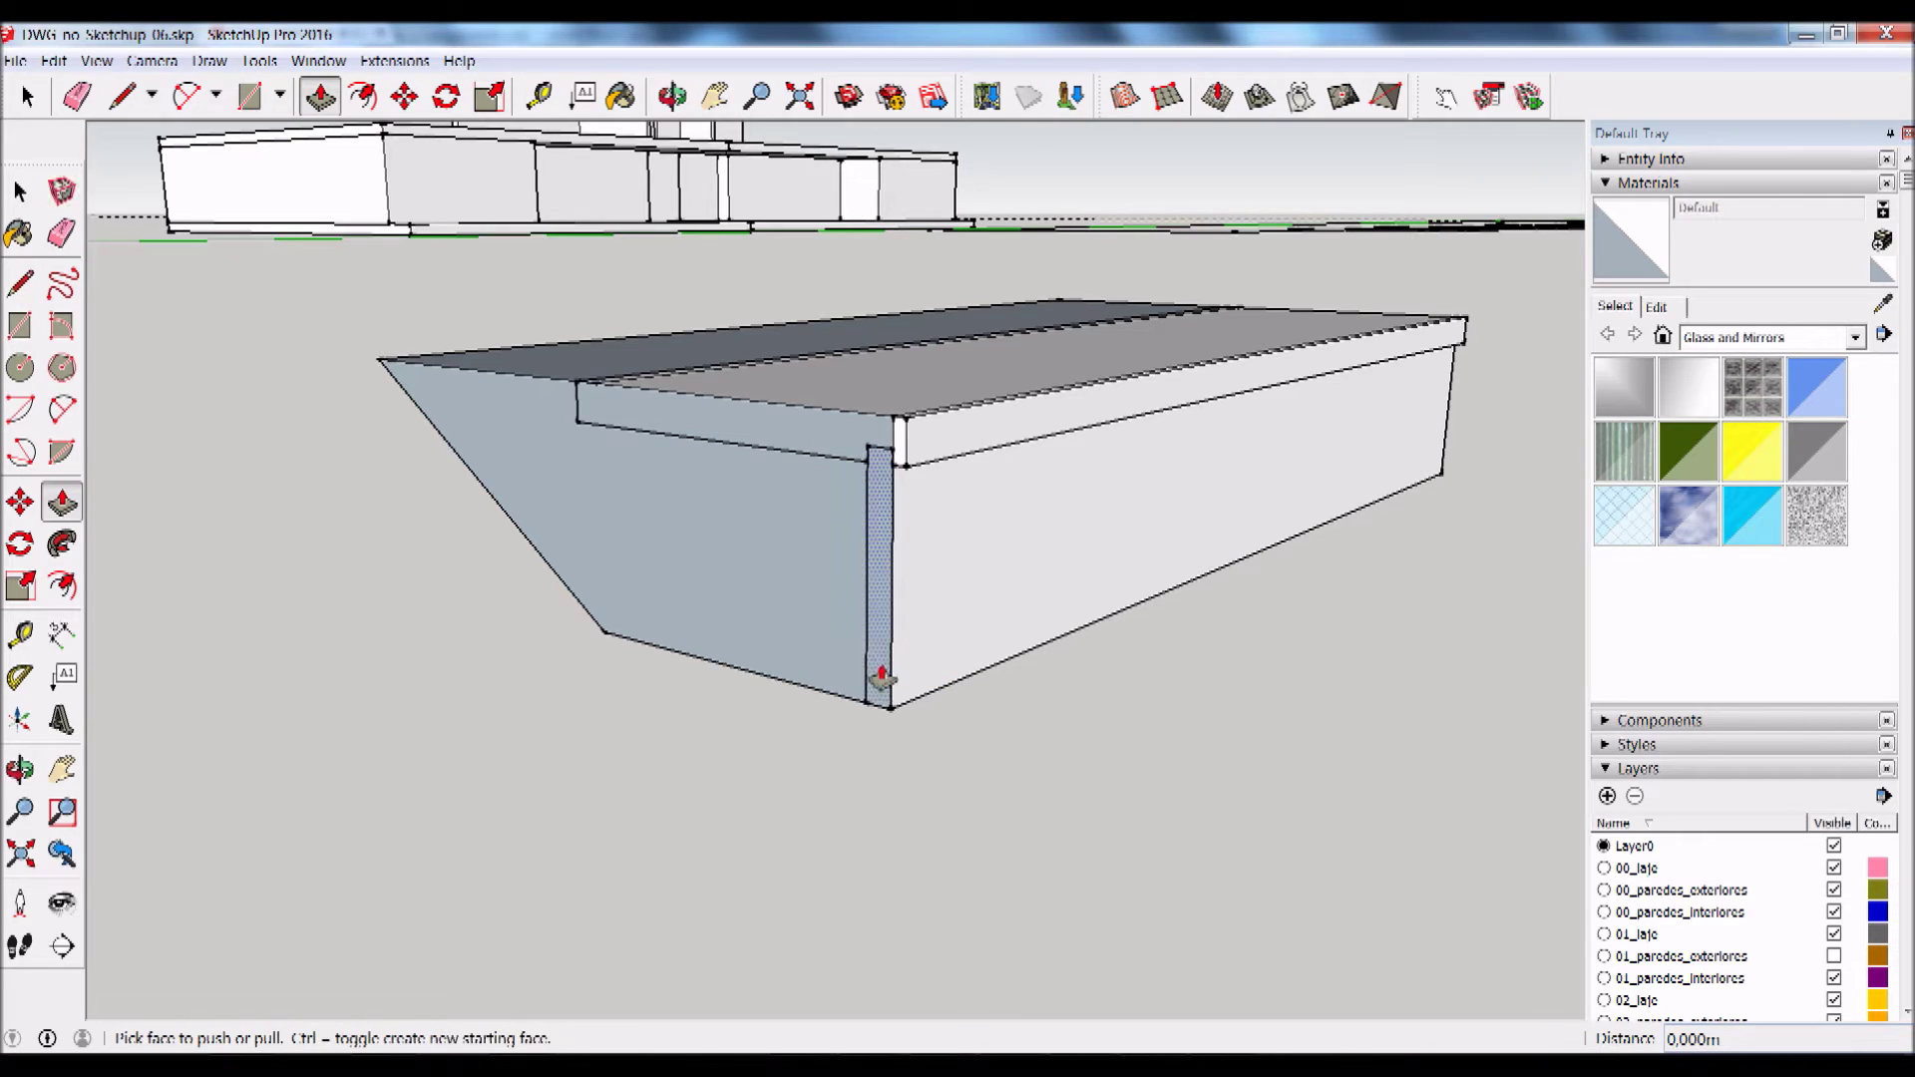
left_click(882, 678)
left_click(1454, 428)
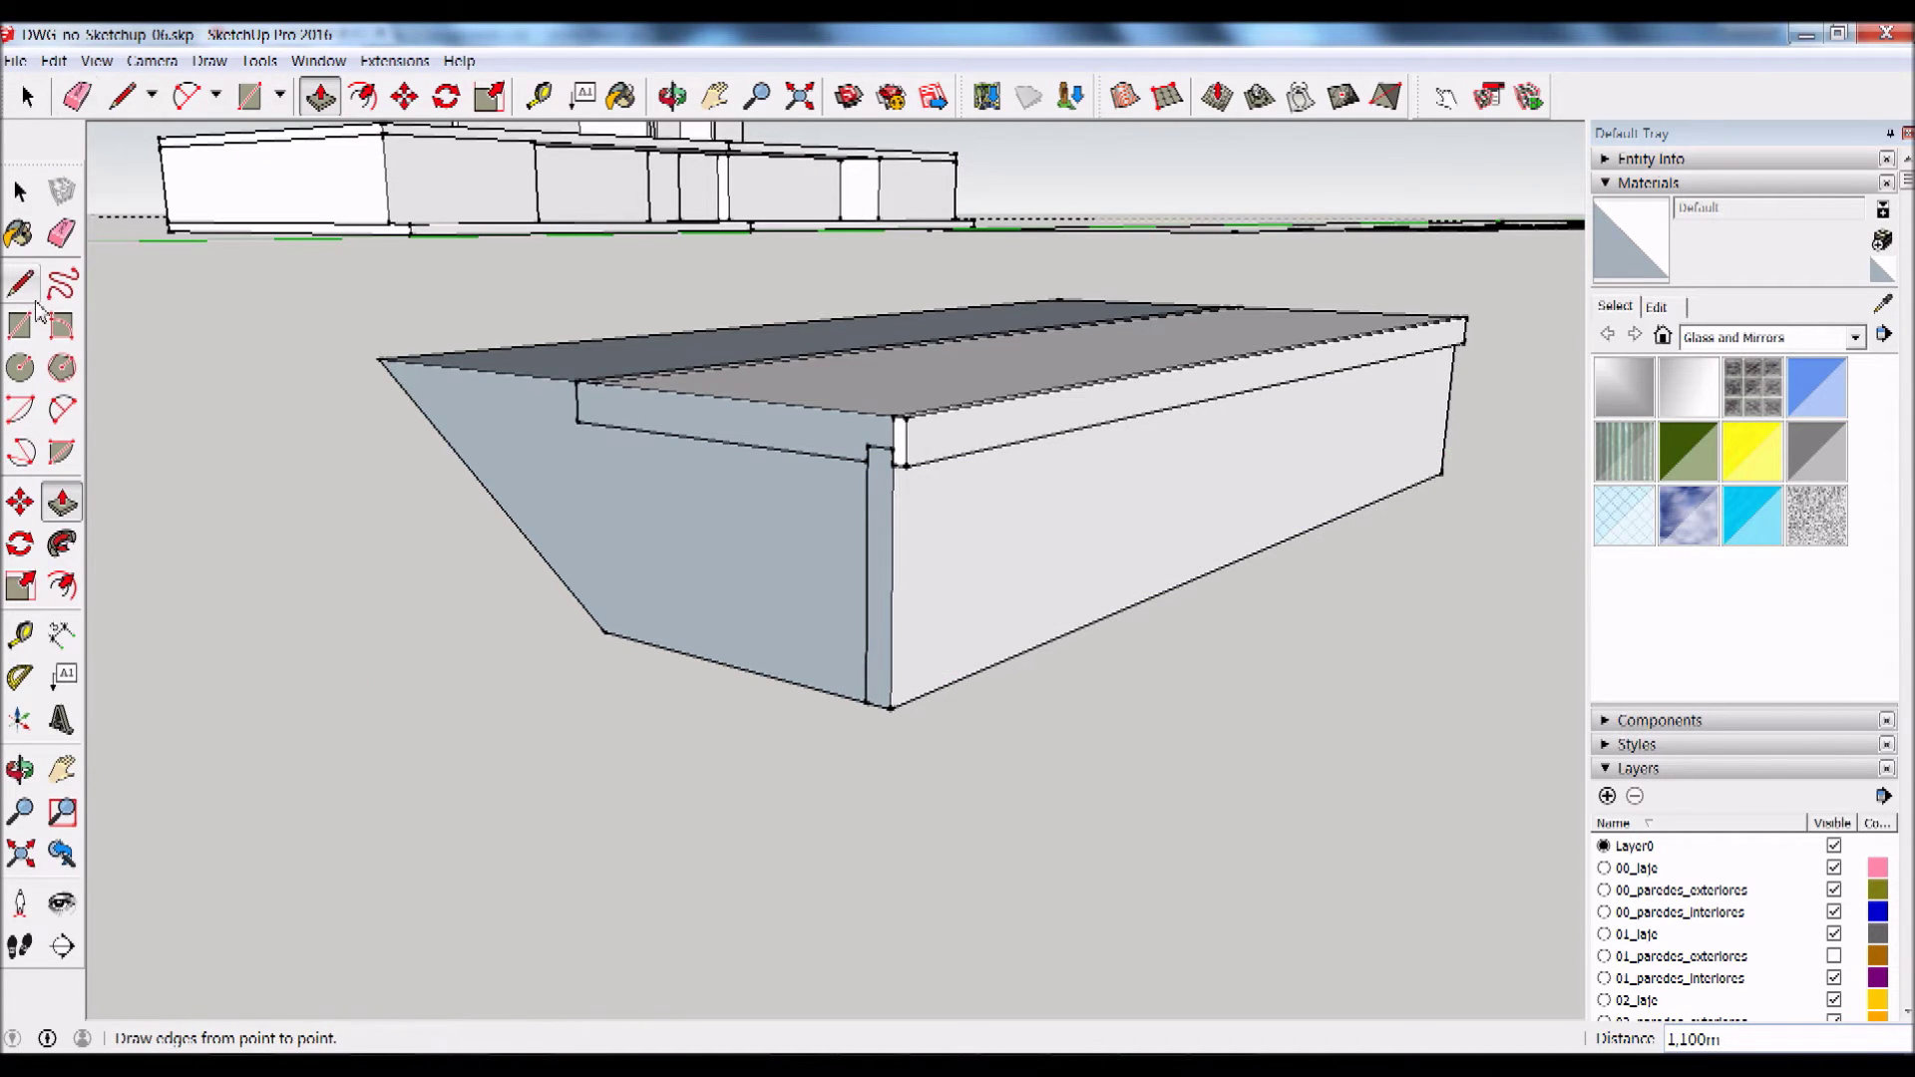
key("space")
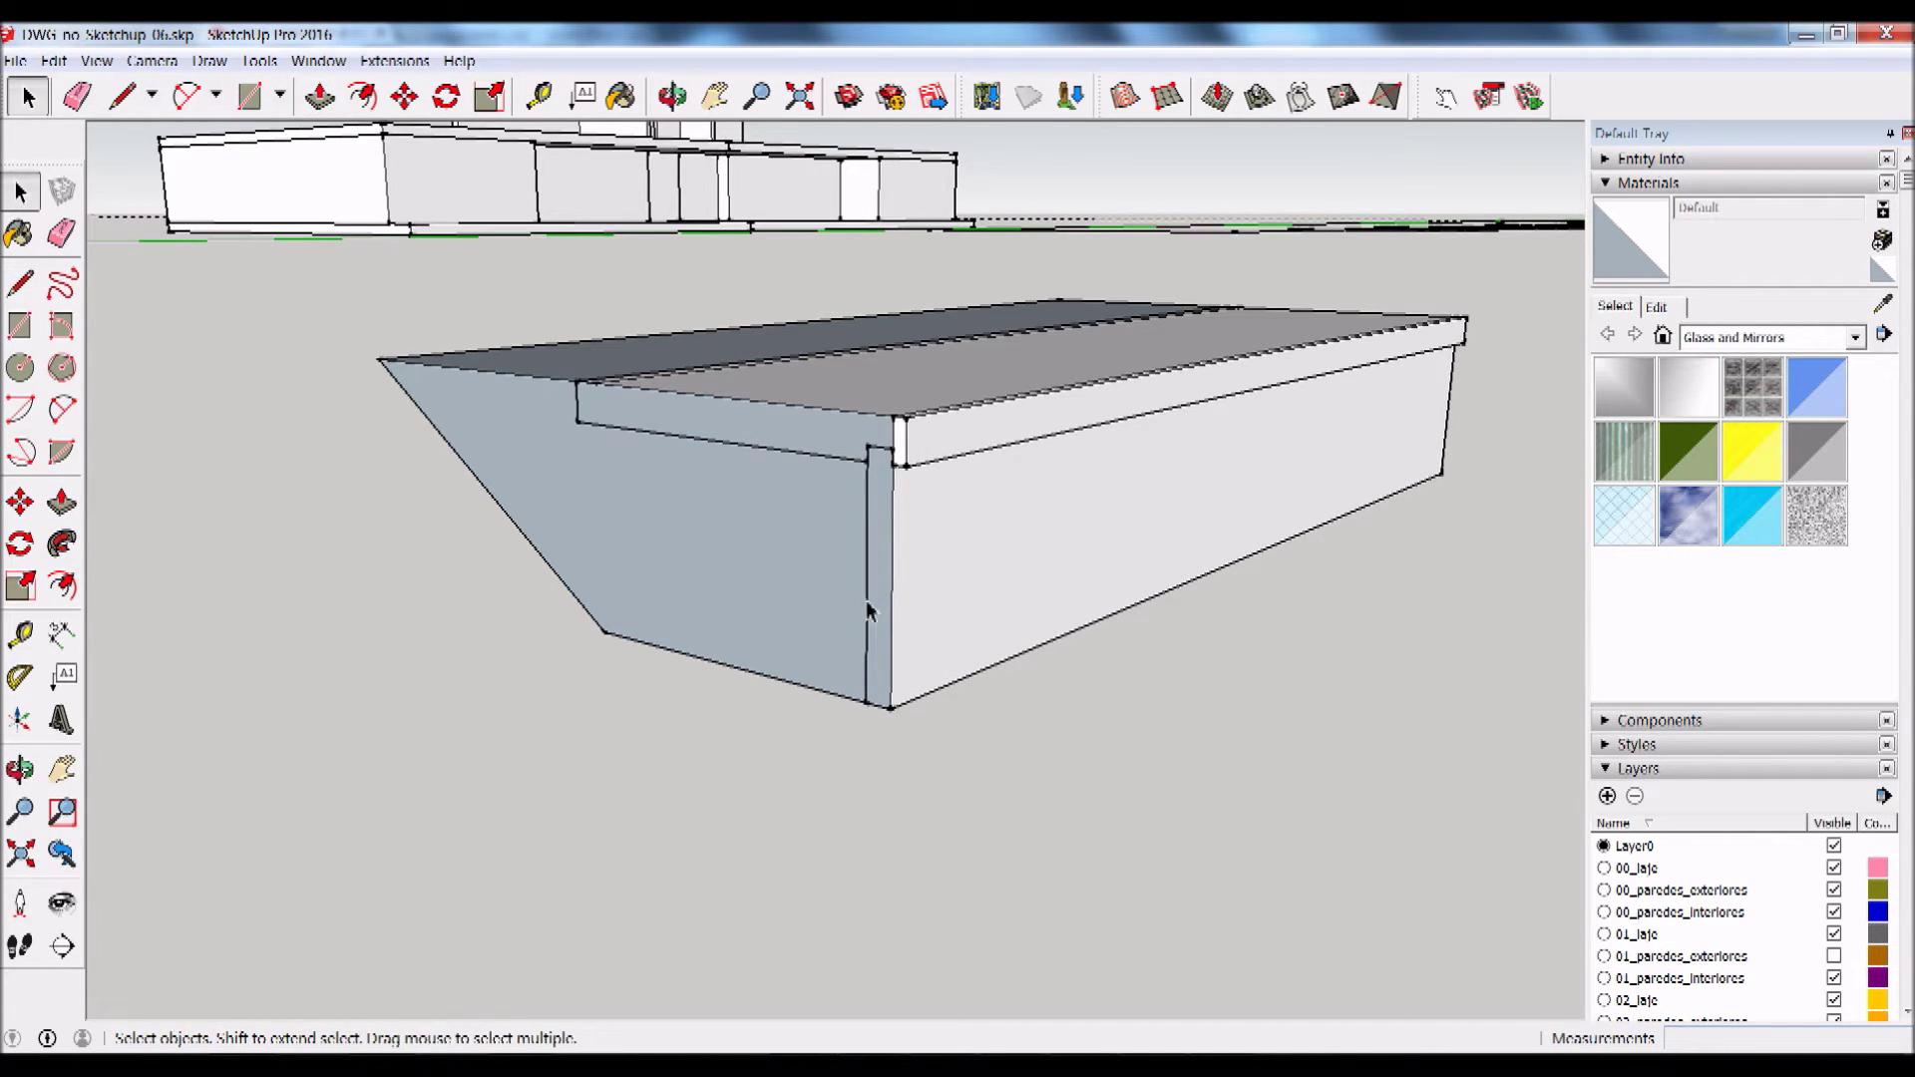
Step: Make the thin riser strip a component named esp_01
left_click(868, 613)
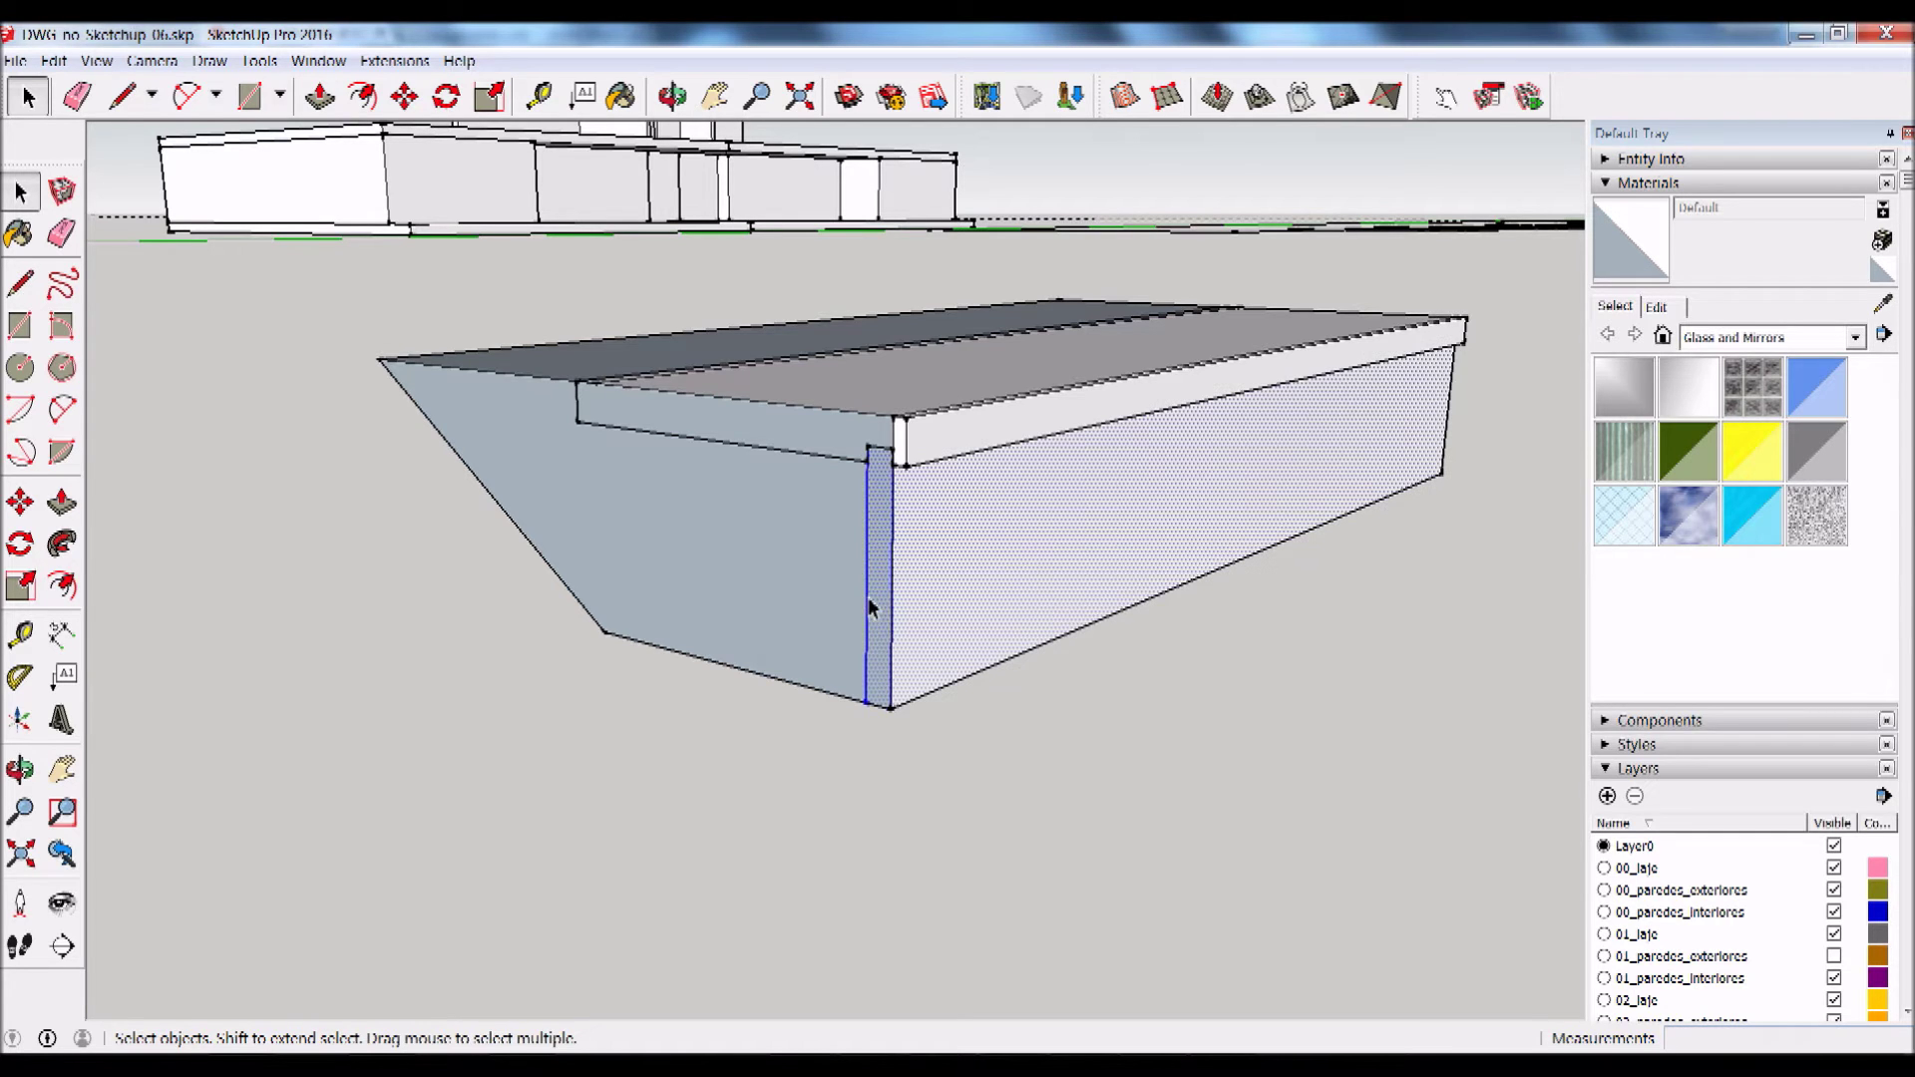
double_click(843, 648)
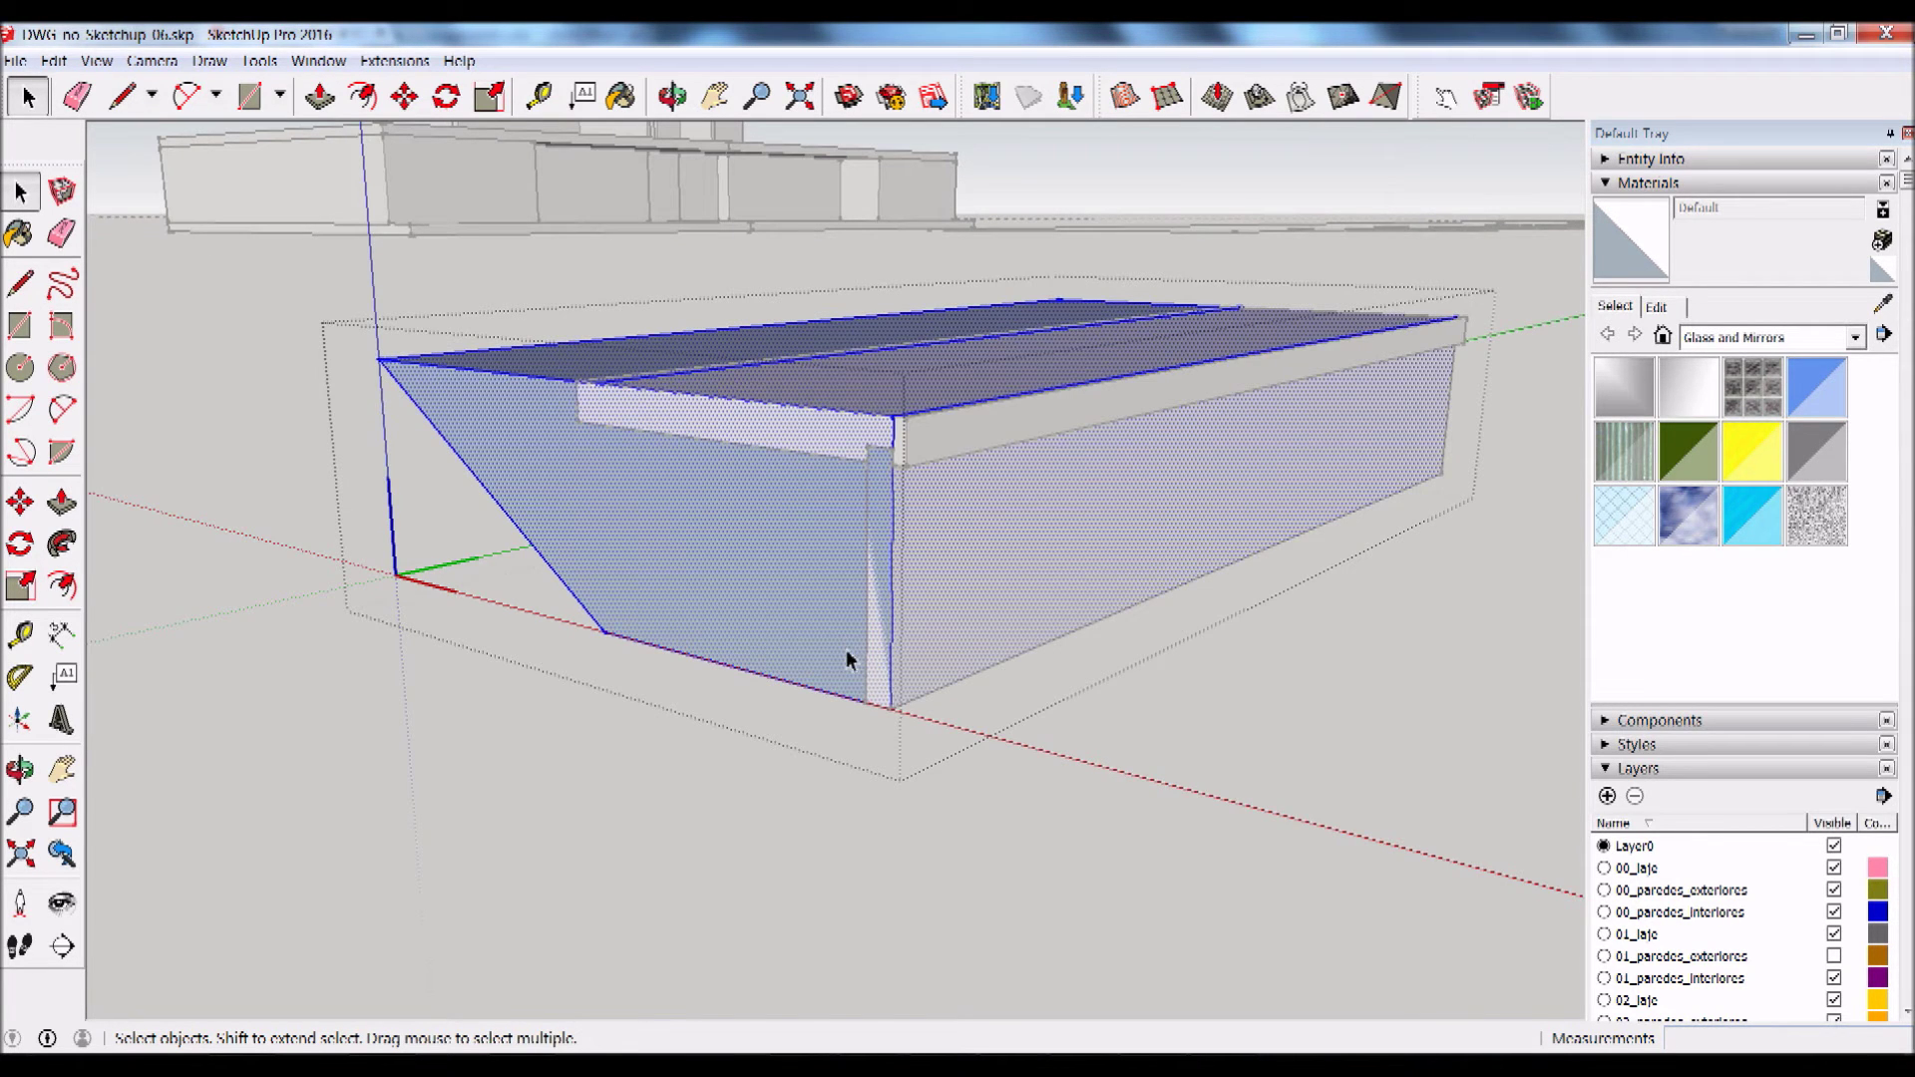
key("Escape")
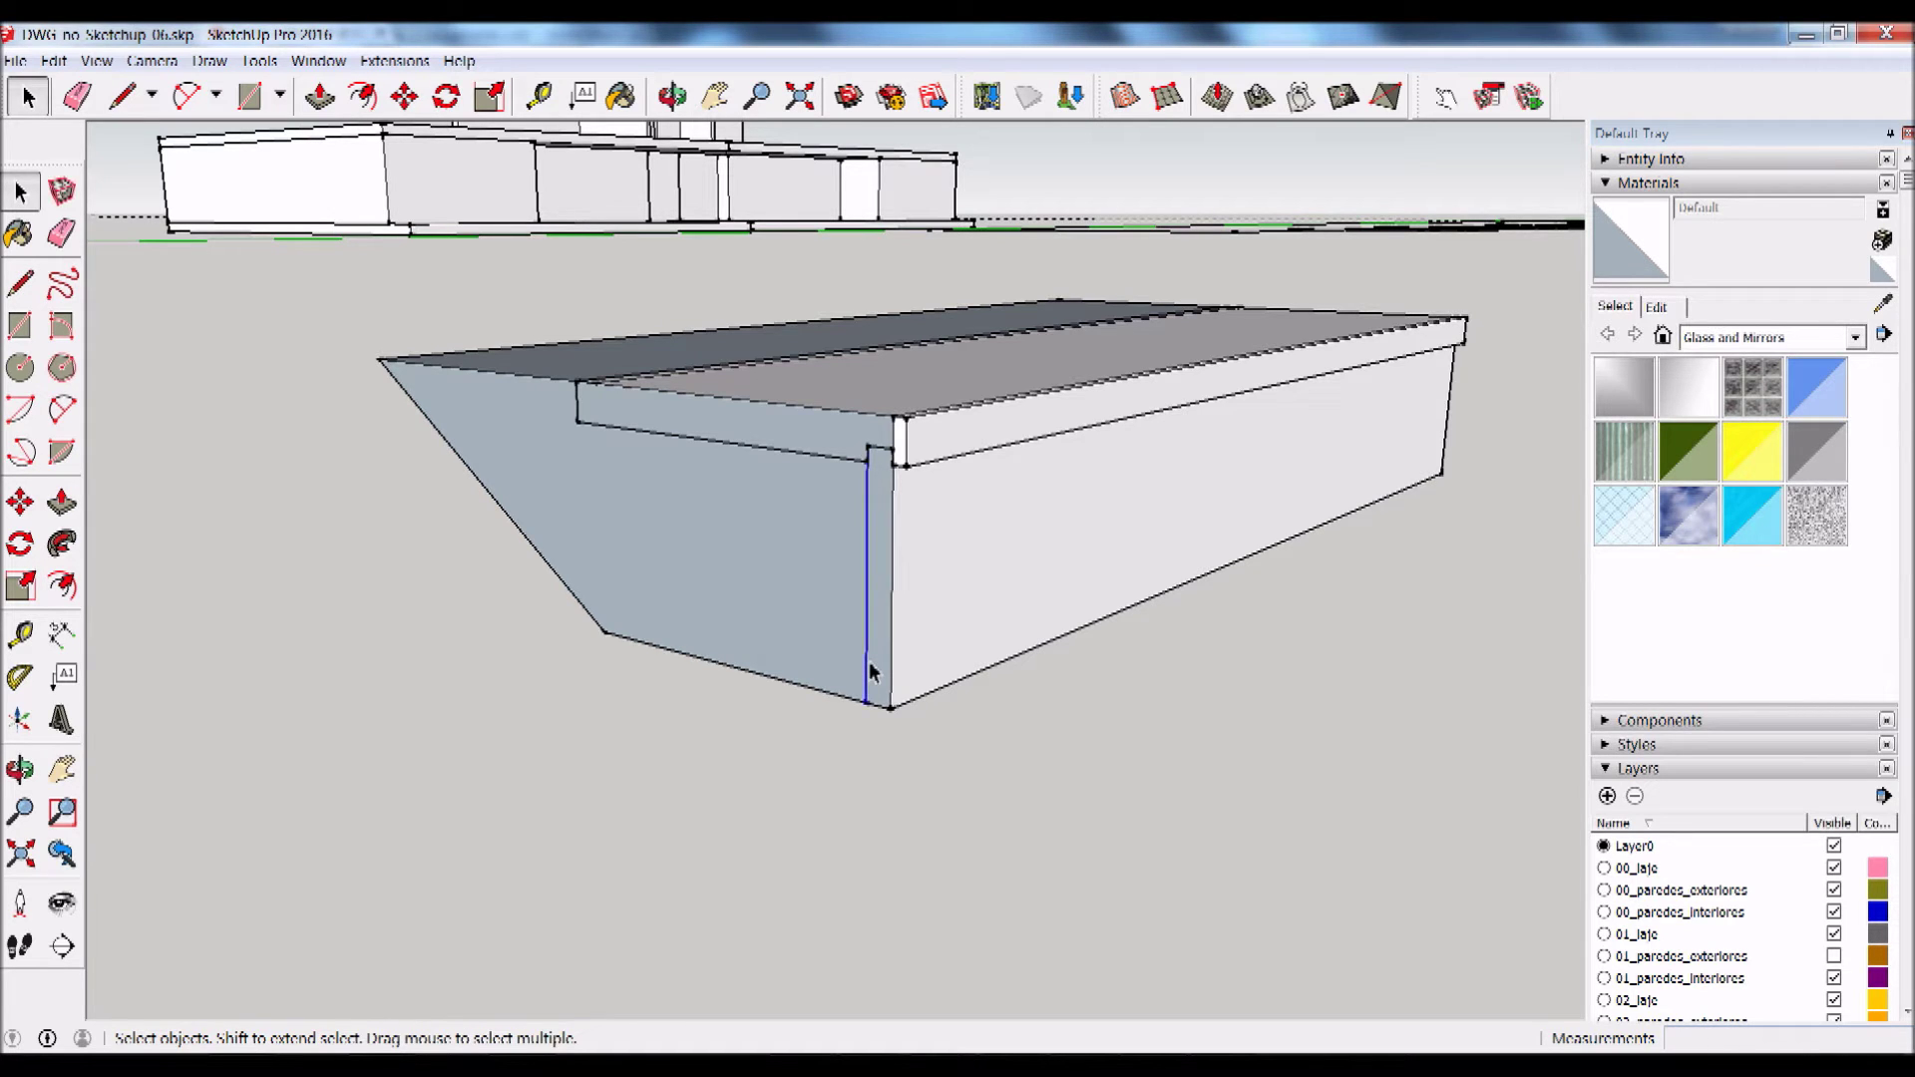
left_click(870, 671)
right_click(883, 678)
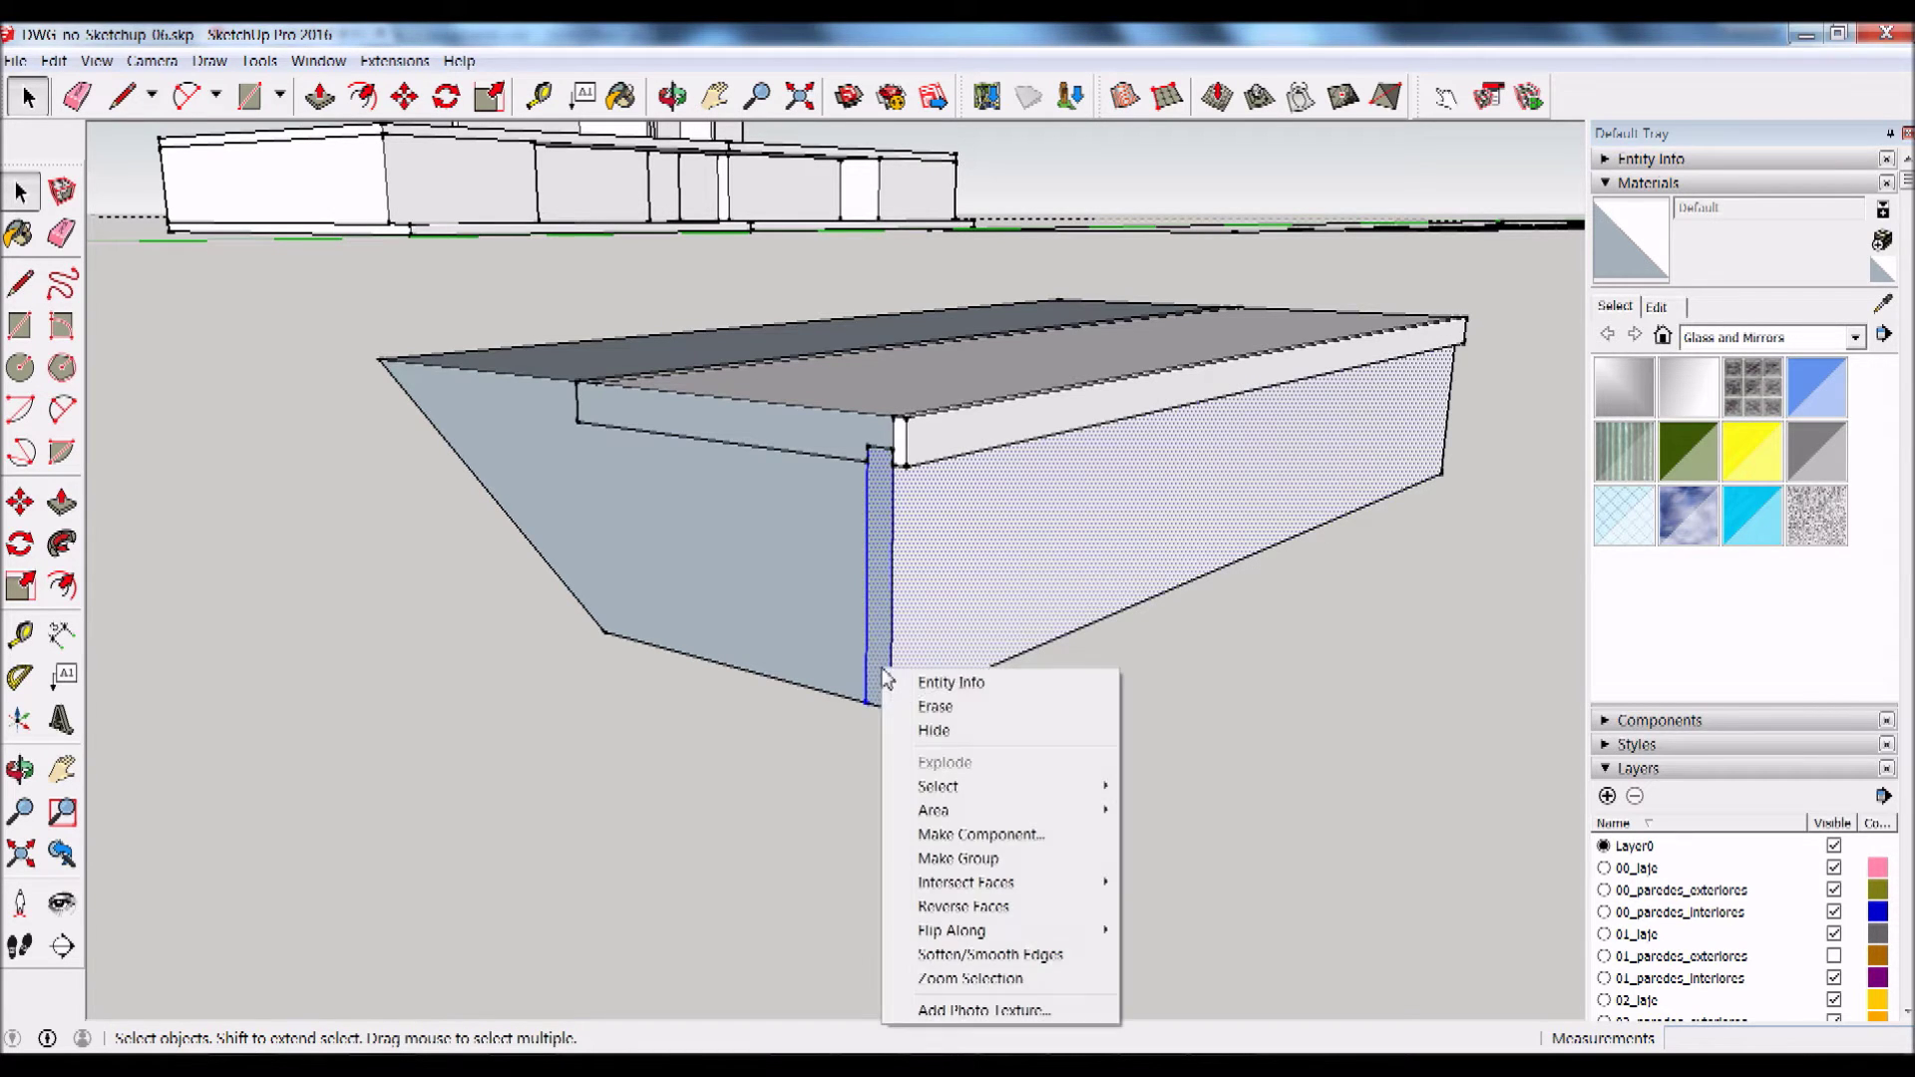
left_click(983, 836)
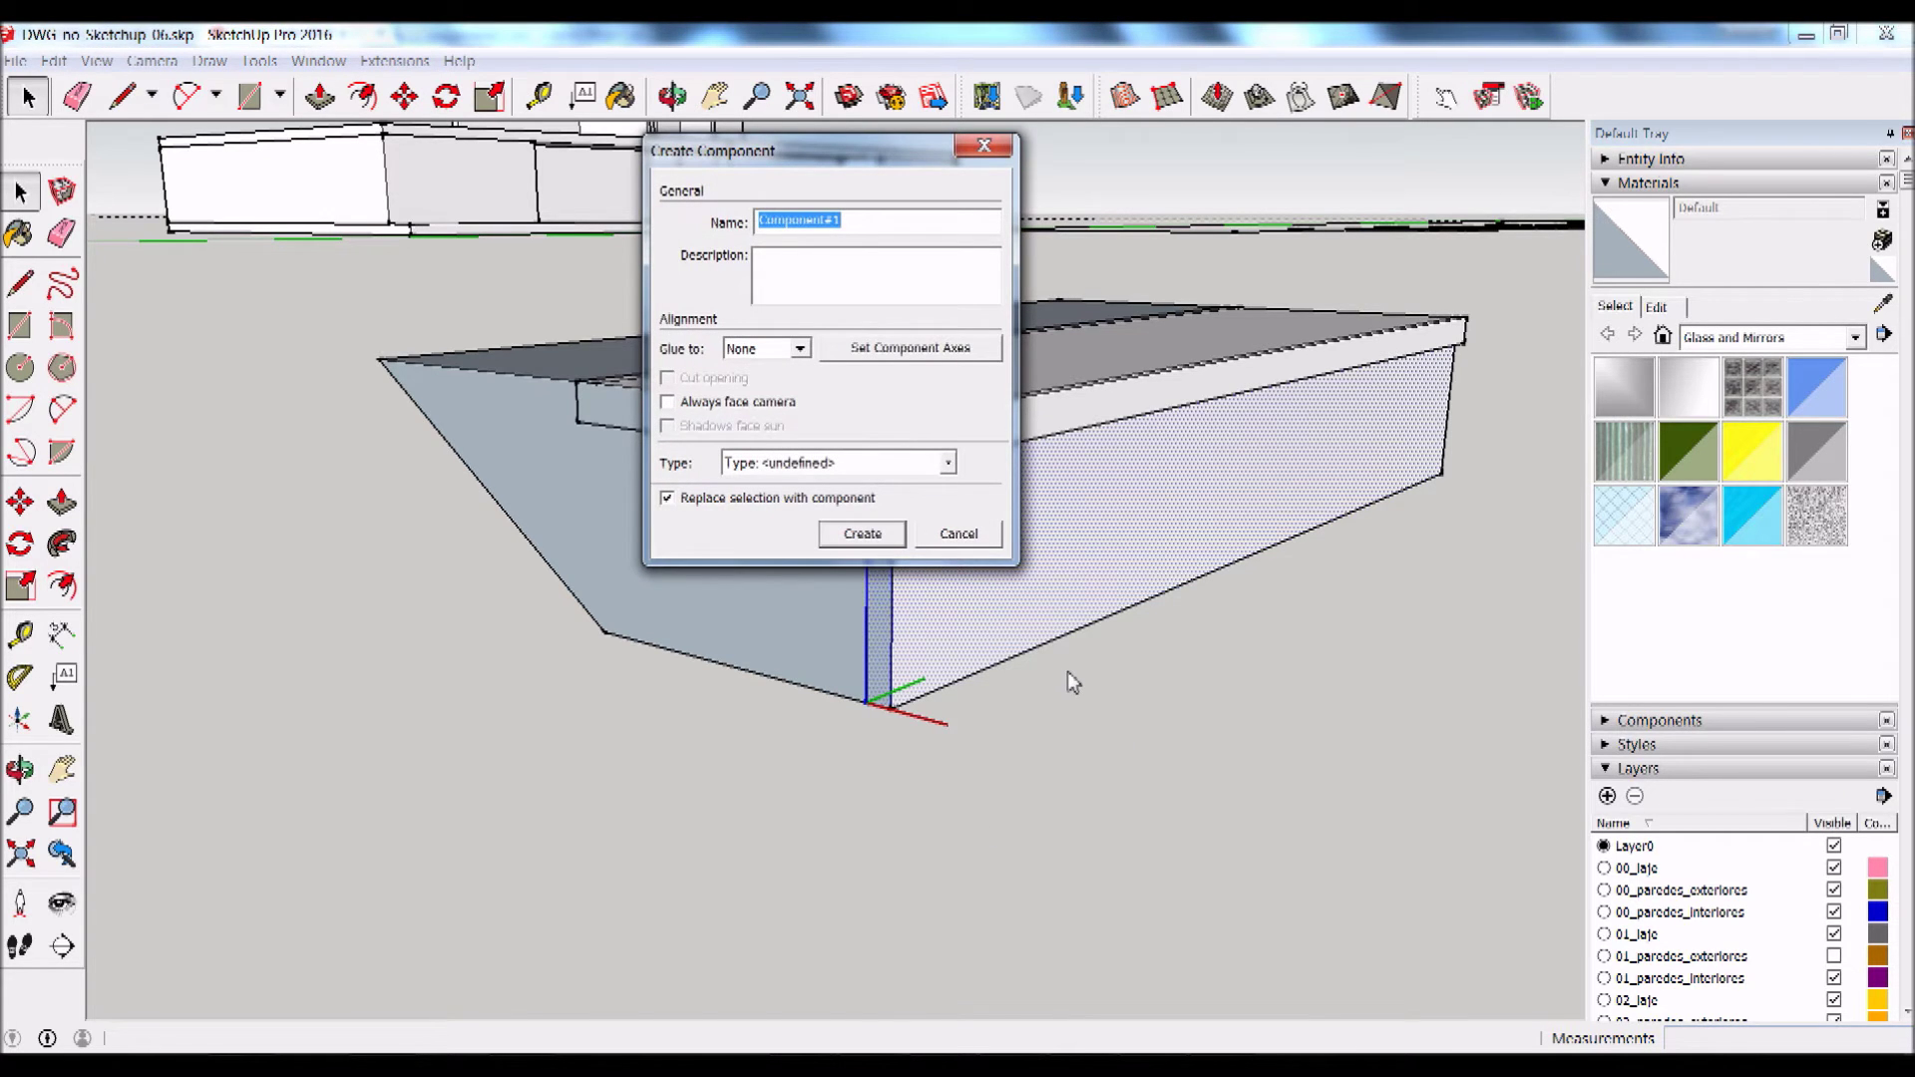
type("P")
left_click(900, 532)
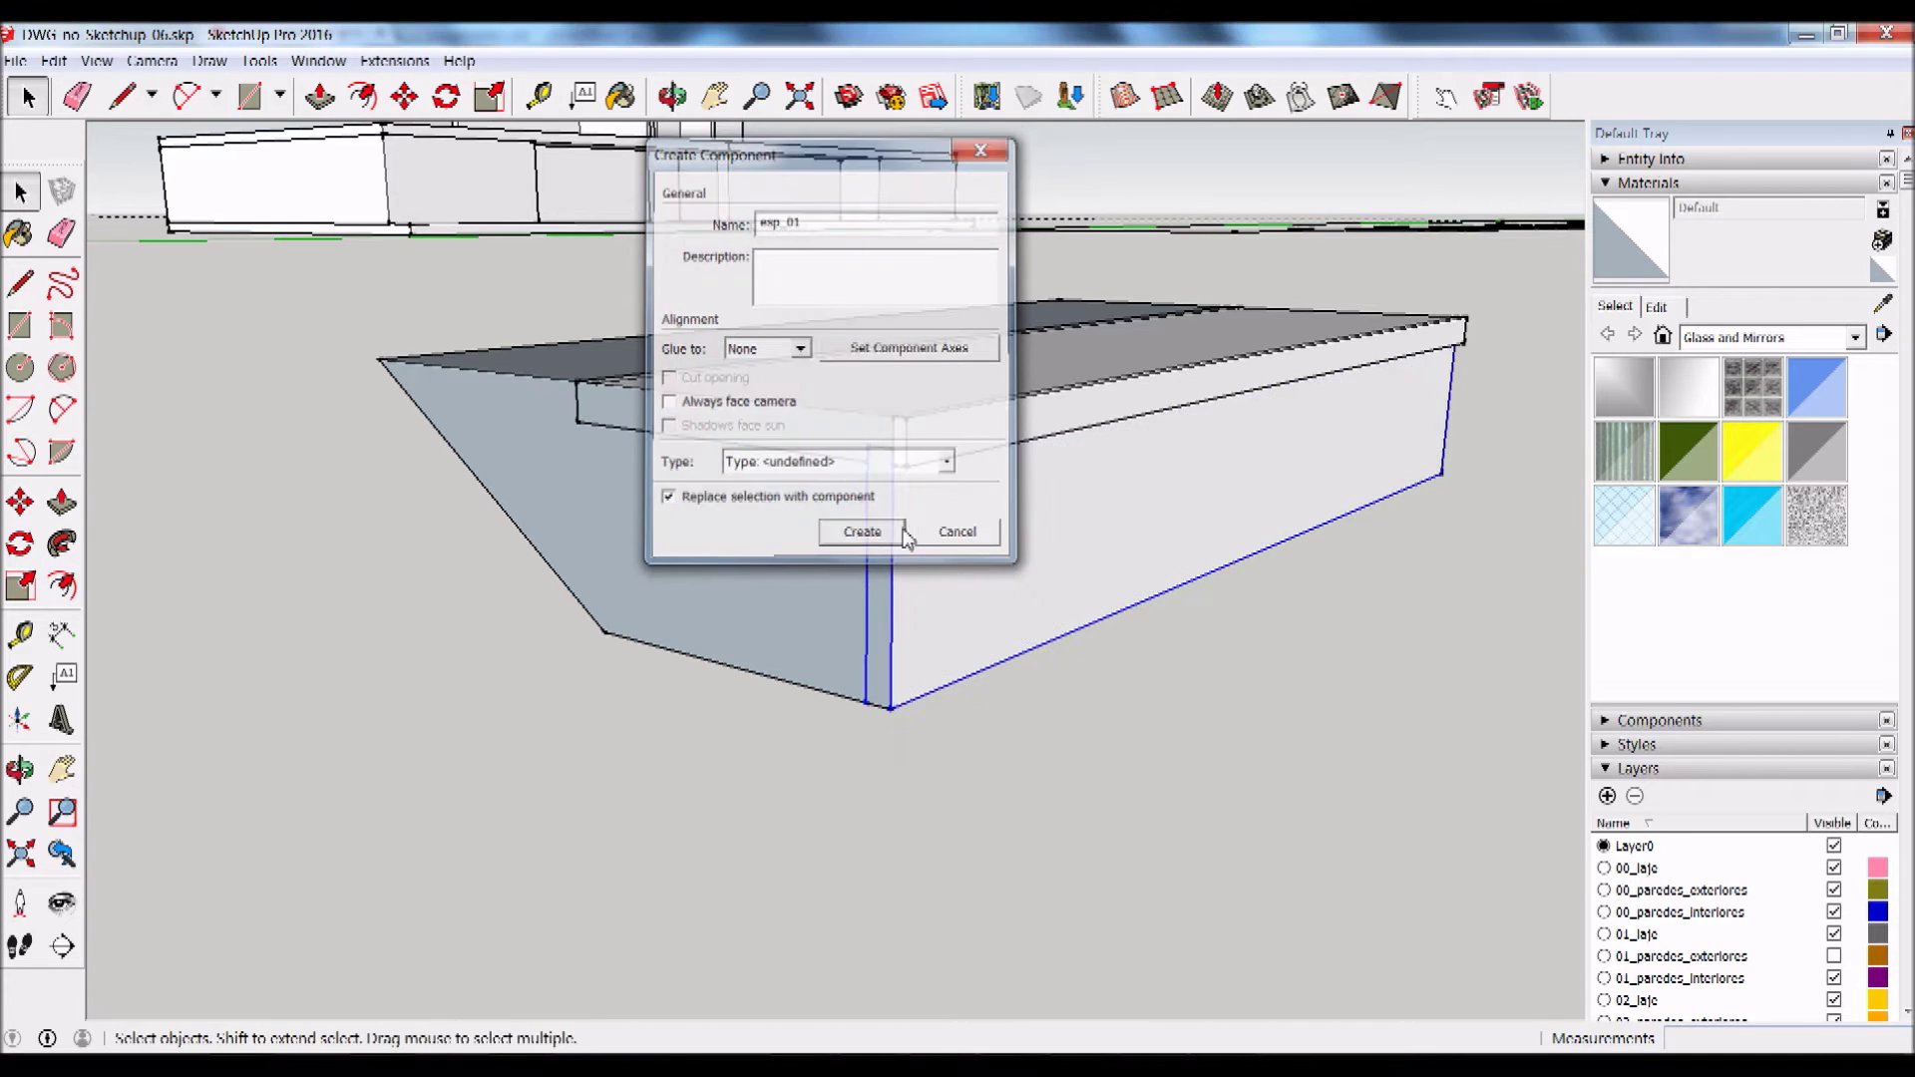
scroll(1374, 470, "down", 1)
scroll(1281, 354, "down", 1)
scroll(1277, 357, "up", 3)
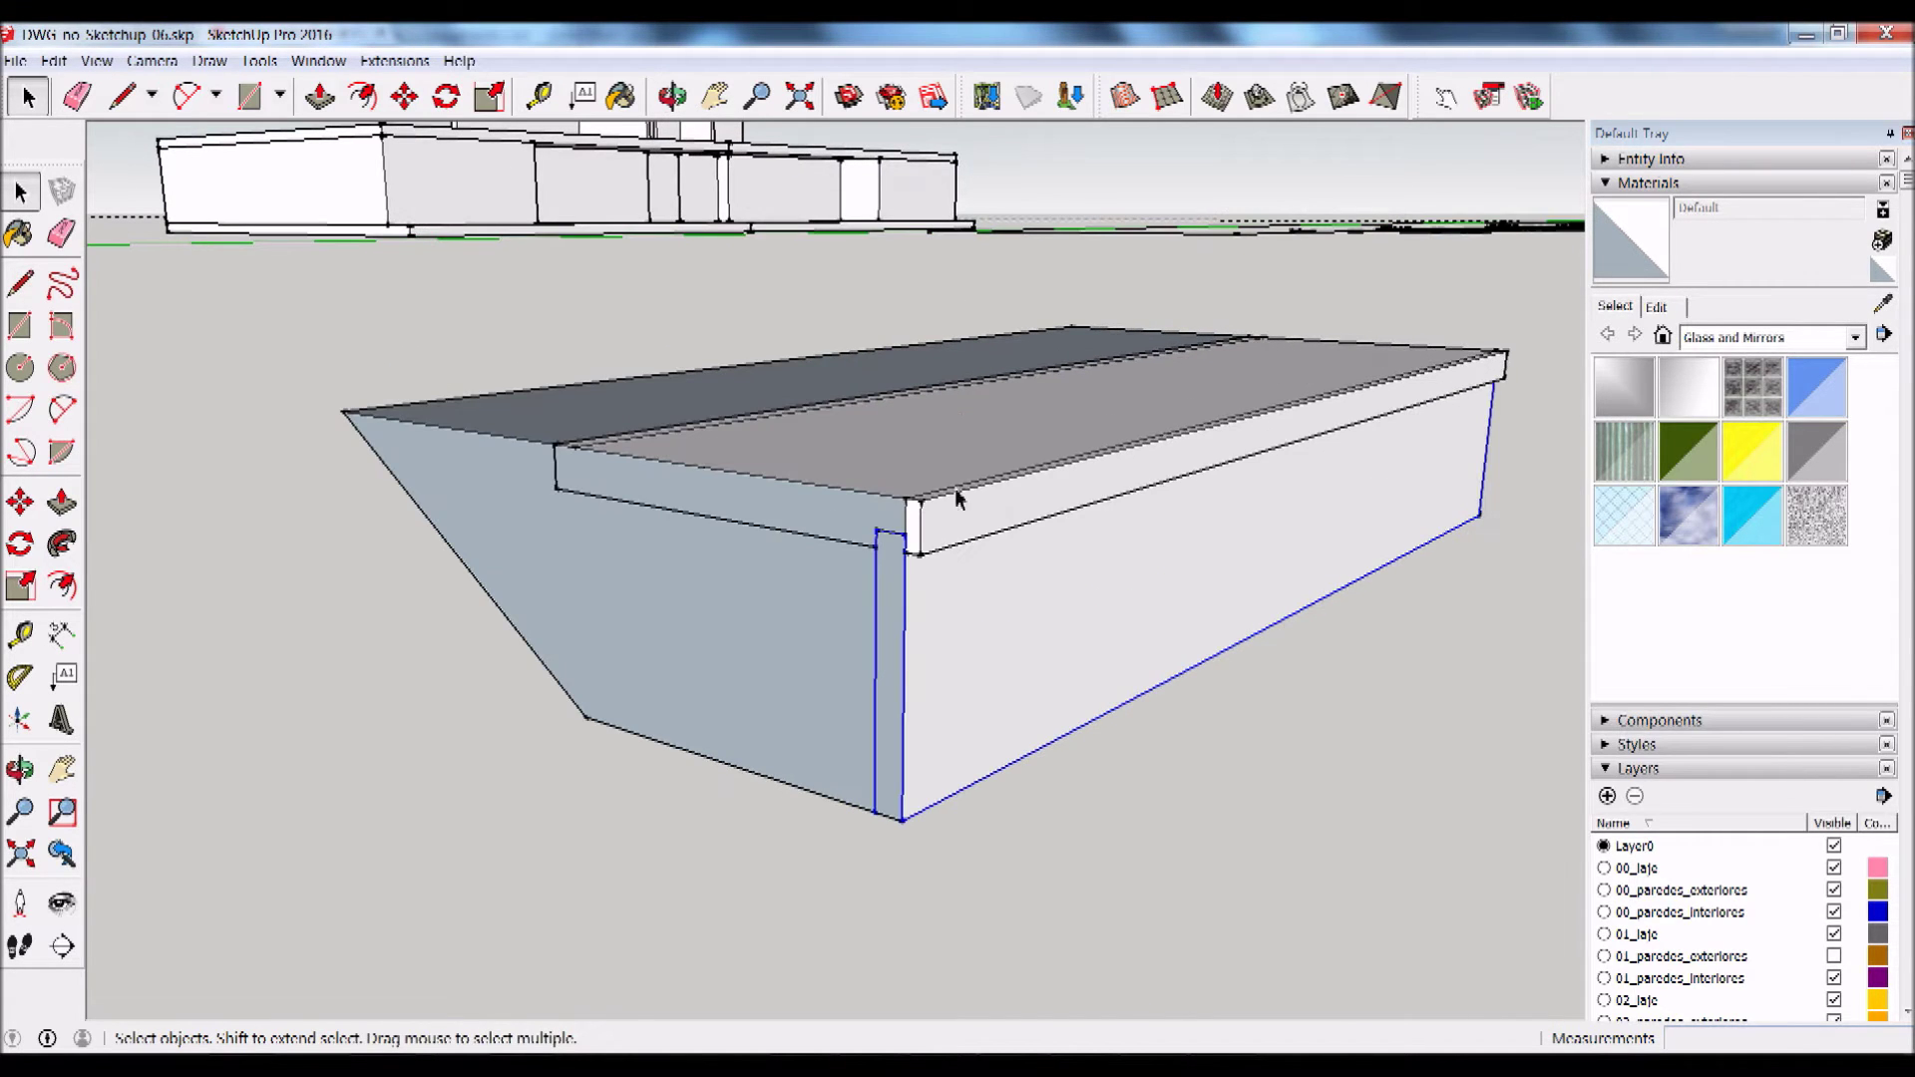
left_click(788, 520)
Step: Check the corner component's selection and orbit to show the house behind the box
left_click(890, 620)
left_click(761, 484)
left_click(887, 643)
scroll(945, 706, "down", 1)
scroll(795, 426, "up", 3)
scroll(782, 495, "down", 2)
scroll(810, 637, "down", 1)
mouse_move(810, 637)
middle_mouse_down()
mouse_move(902, 556)
mouse_move(1226, 568)
mouse_move(1193, 632)
mouse_move(785, 616)
mouse_move(705, 569)
middle_mouse_up()
scroll(689, 558, "down", 1)
scroll(676, 549, "down", 2)
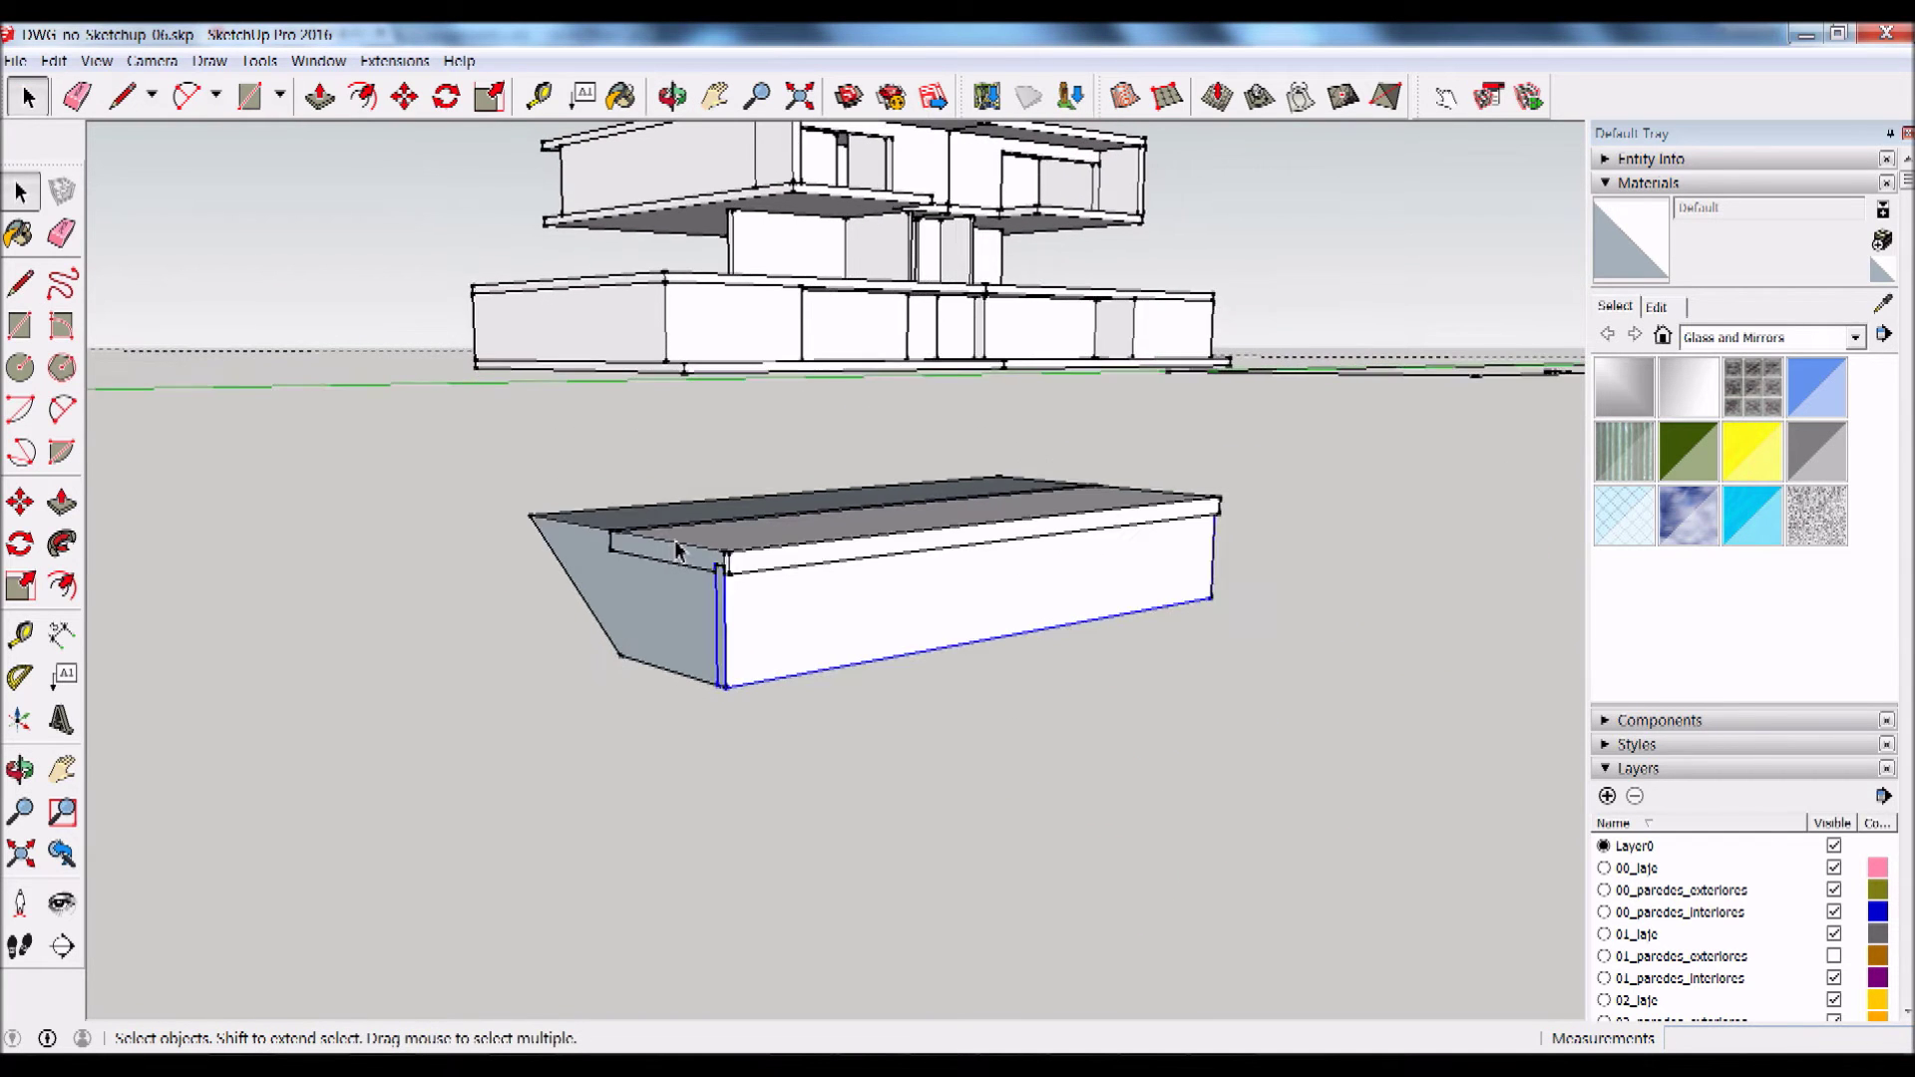
scroll(676, 548, "down", 1)
scroll(948, 649, "down", 2)
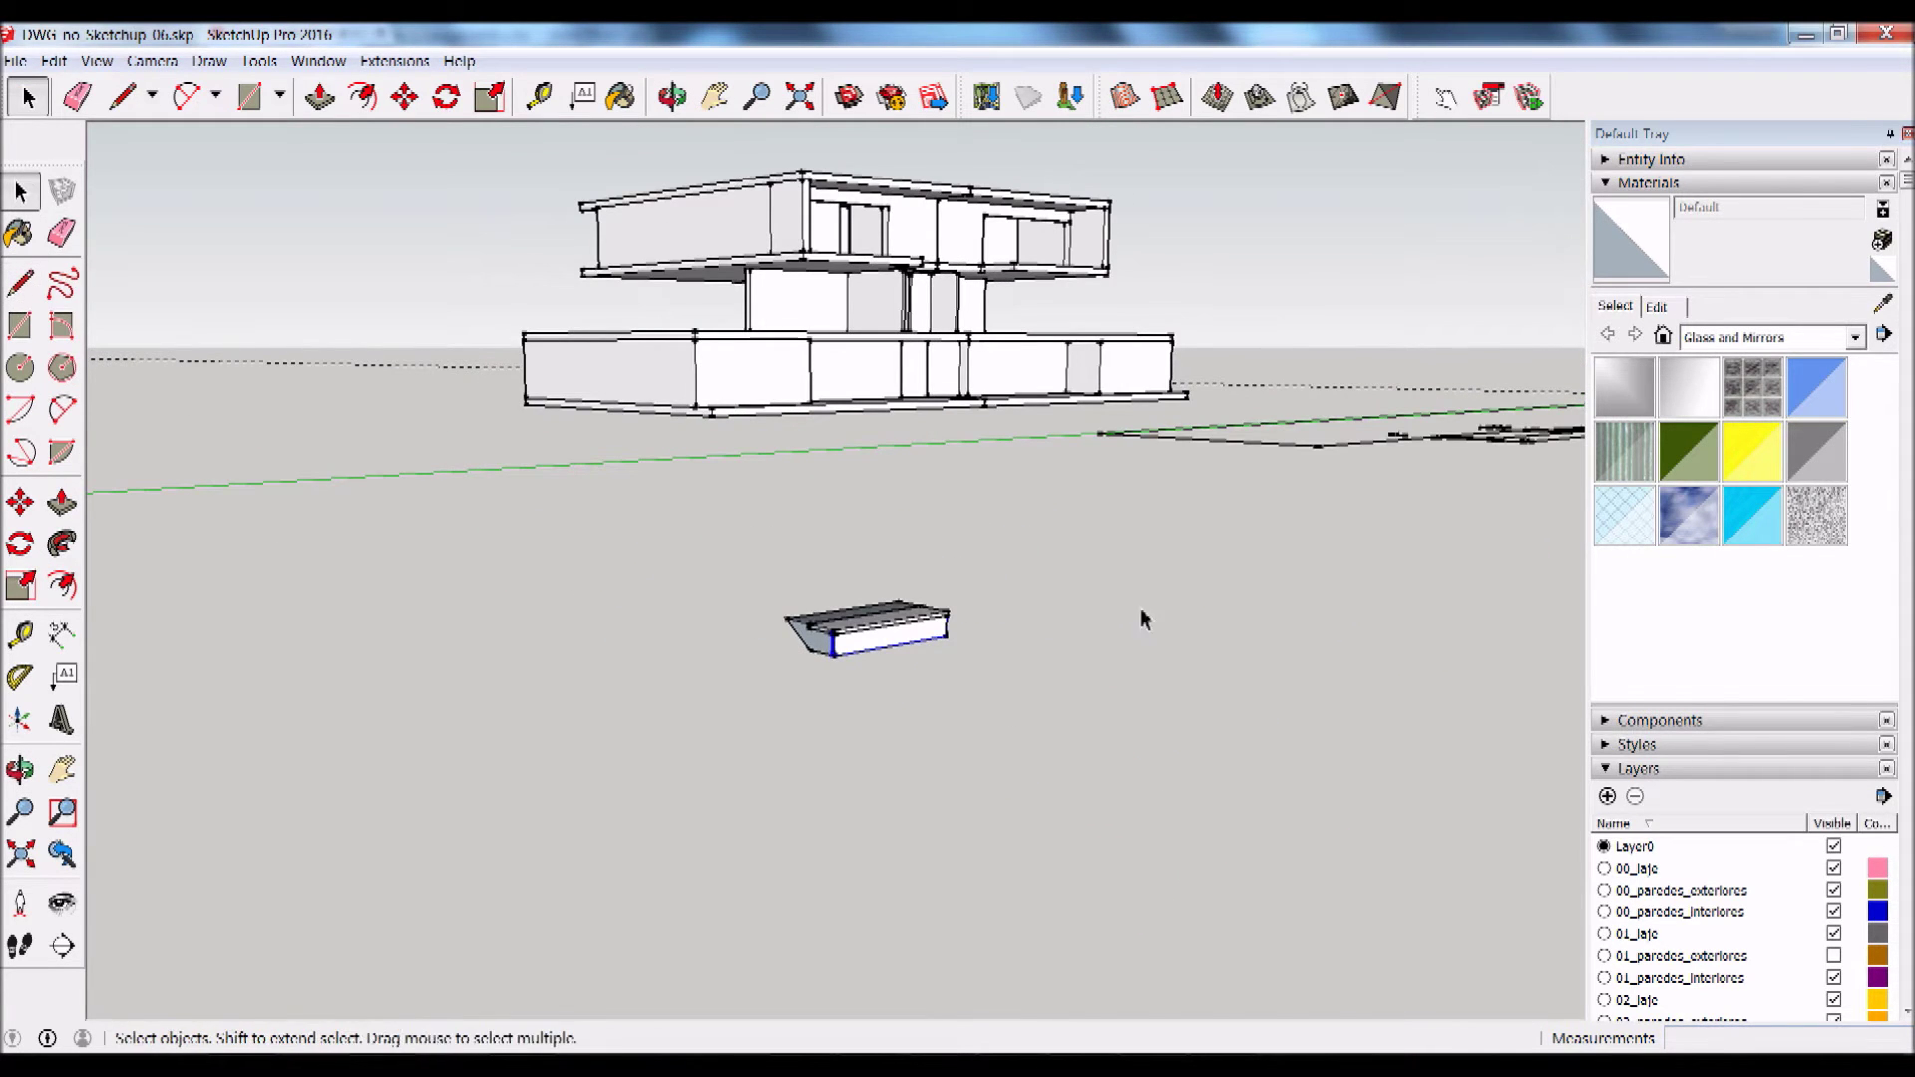
Step: Copy the whole step box onto the ground to the left of the original
left_click_drag(638, 720, 638, 718)
left_click(20, 501)
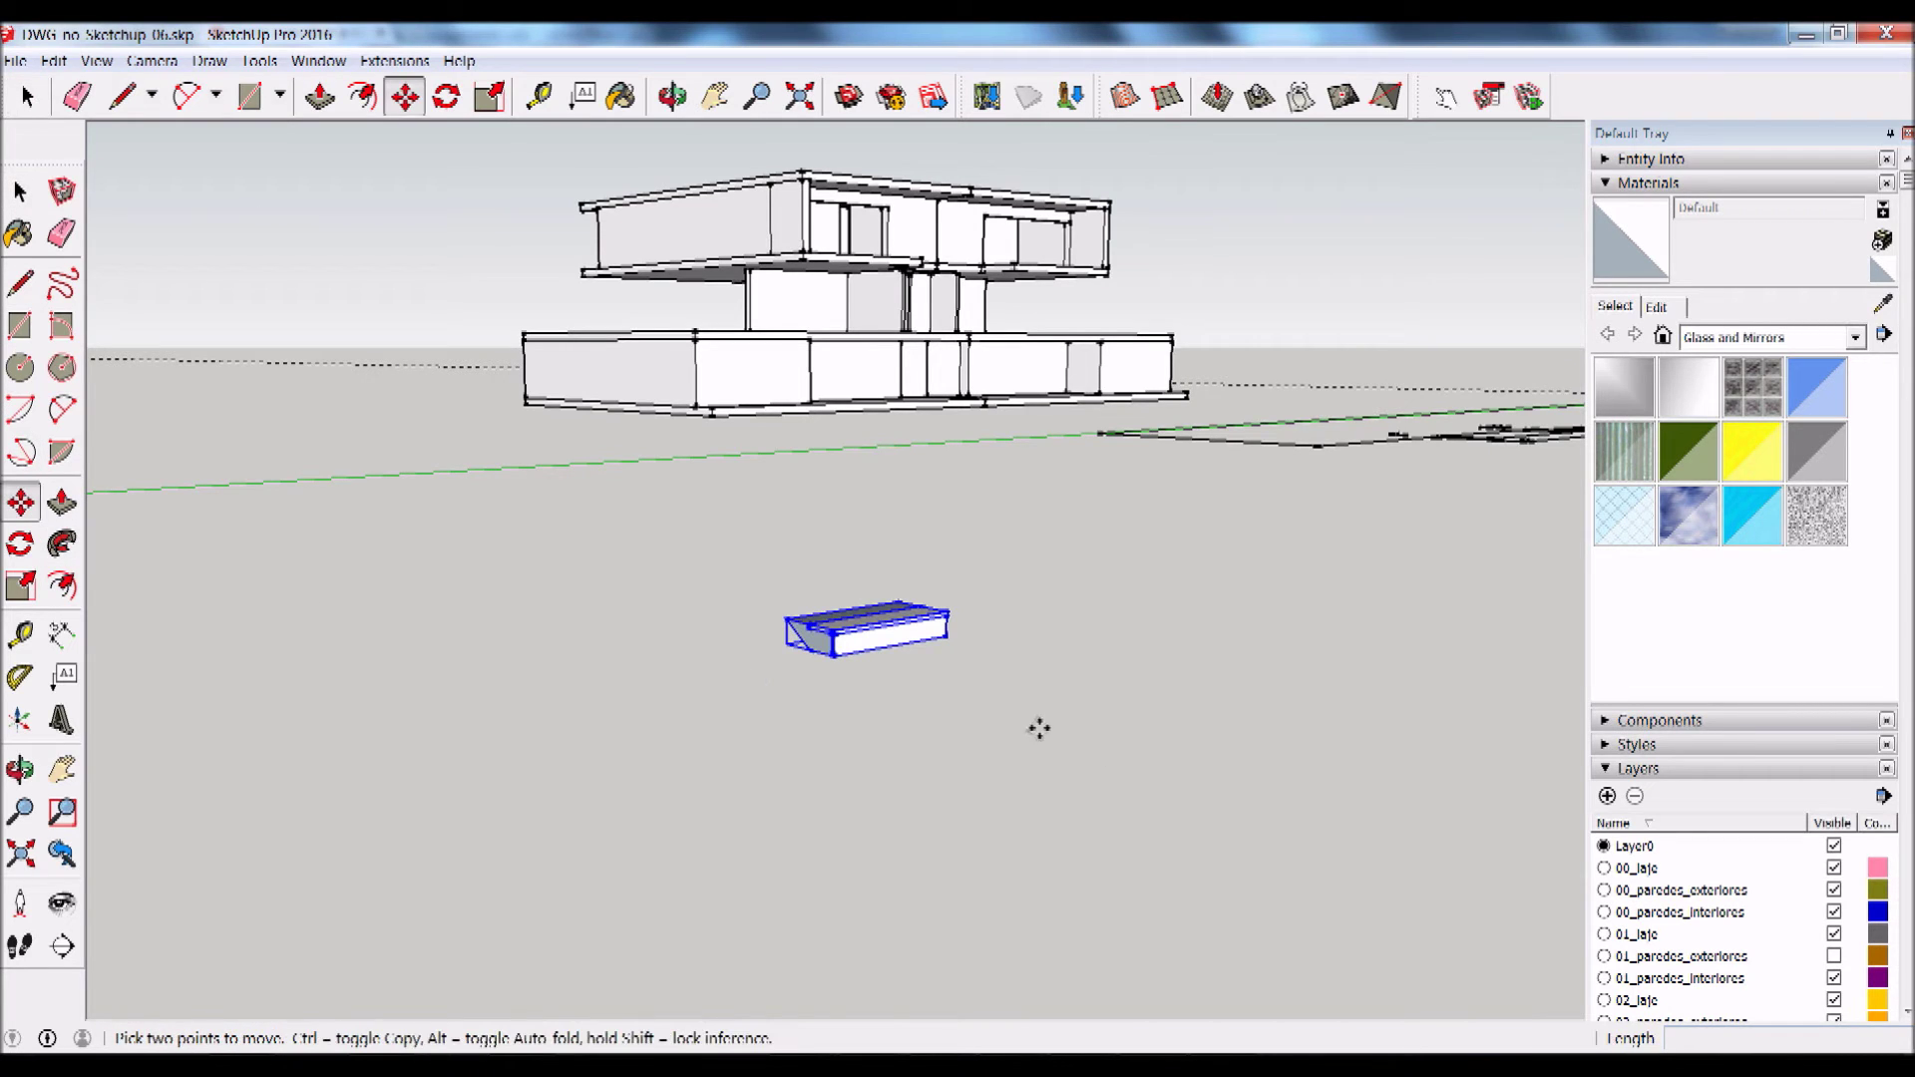
left_click(1000, 683)
key("ctrl")
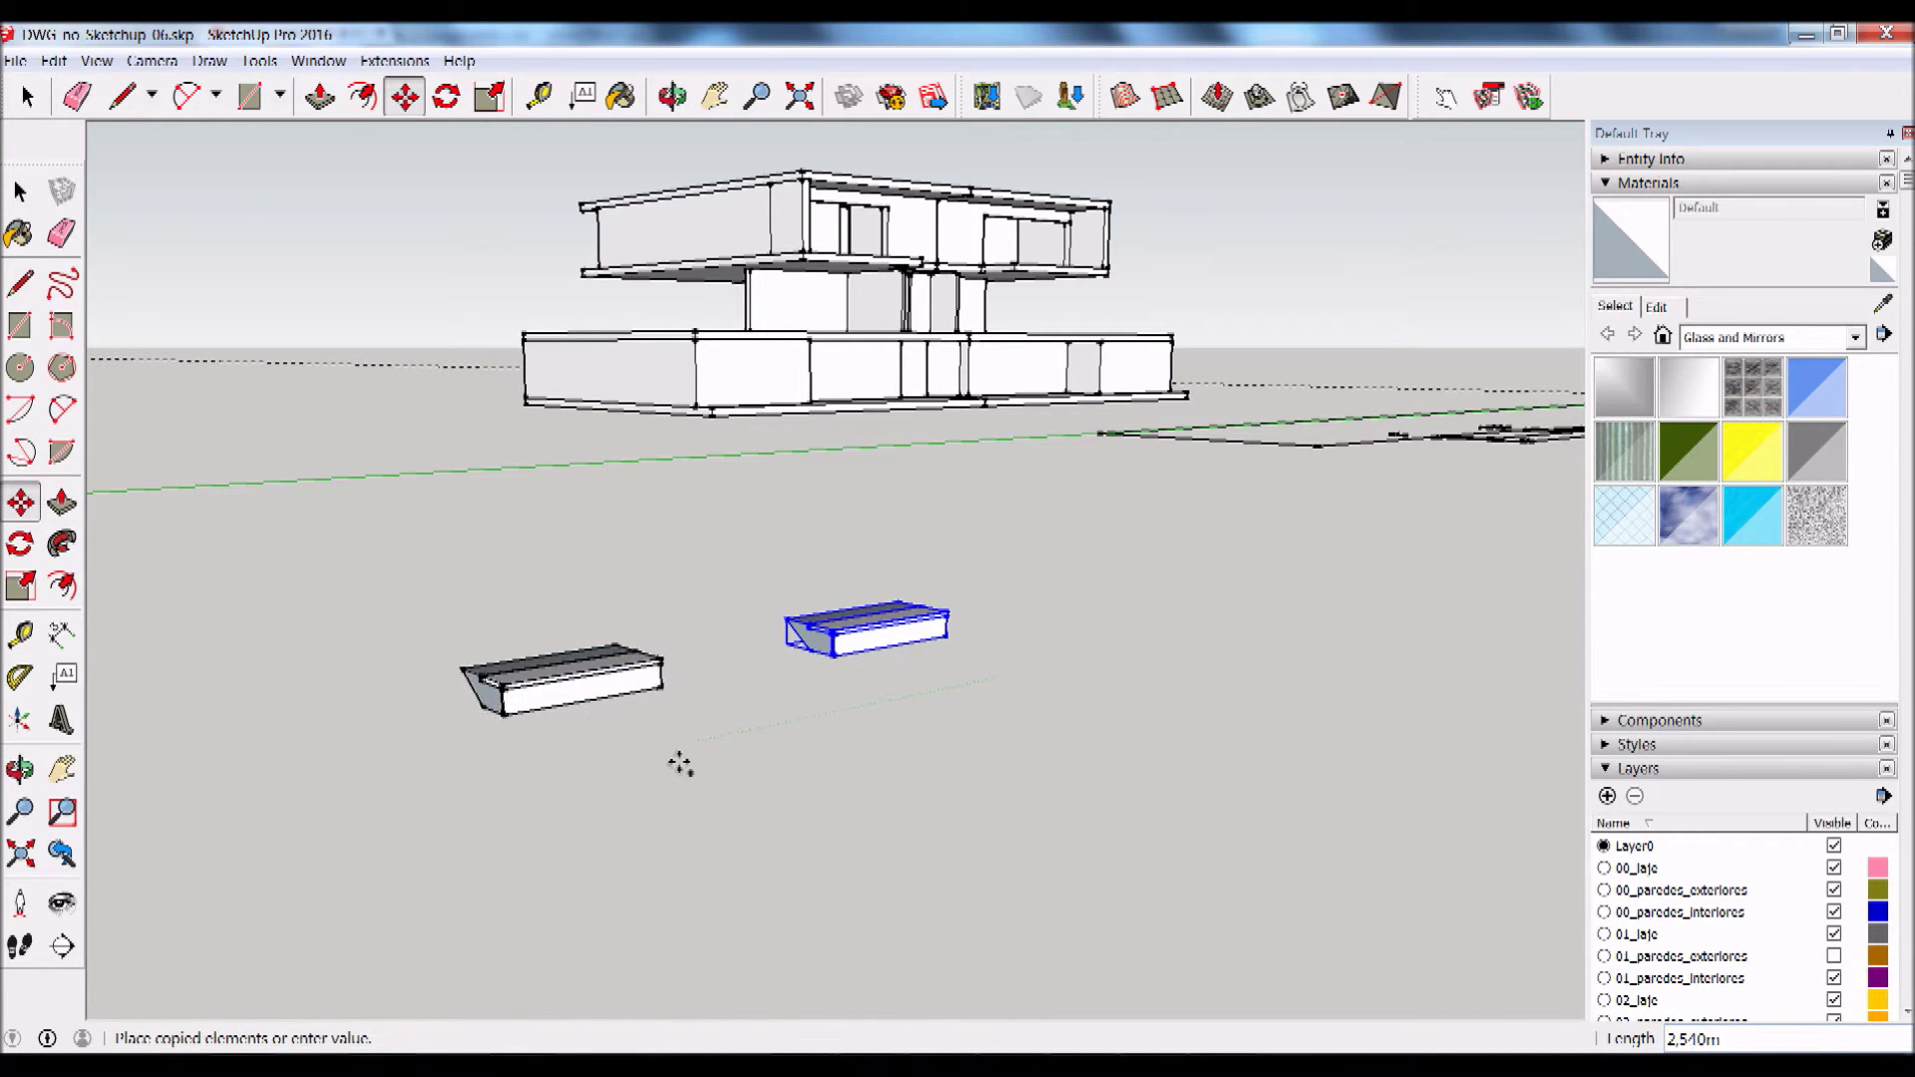
left_click(678, 766)
scroll(787, 649, "up", 2)
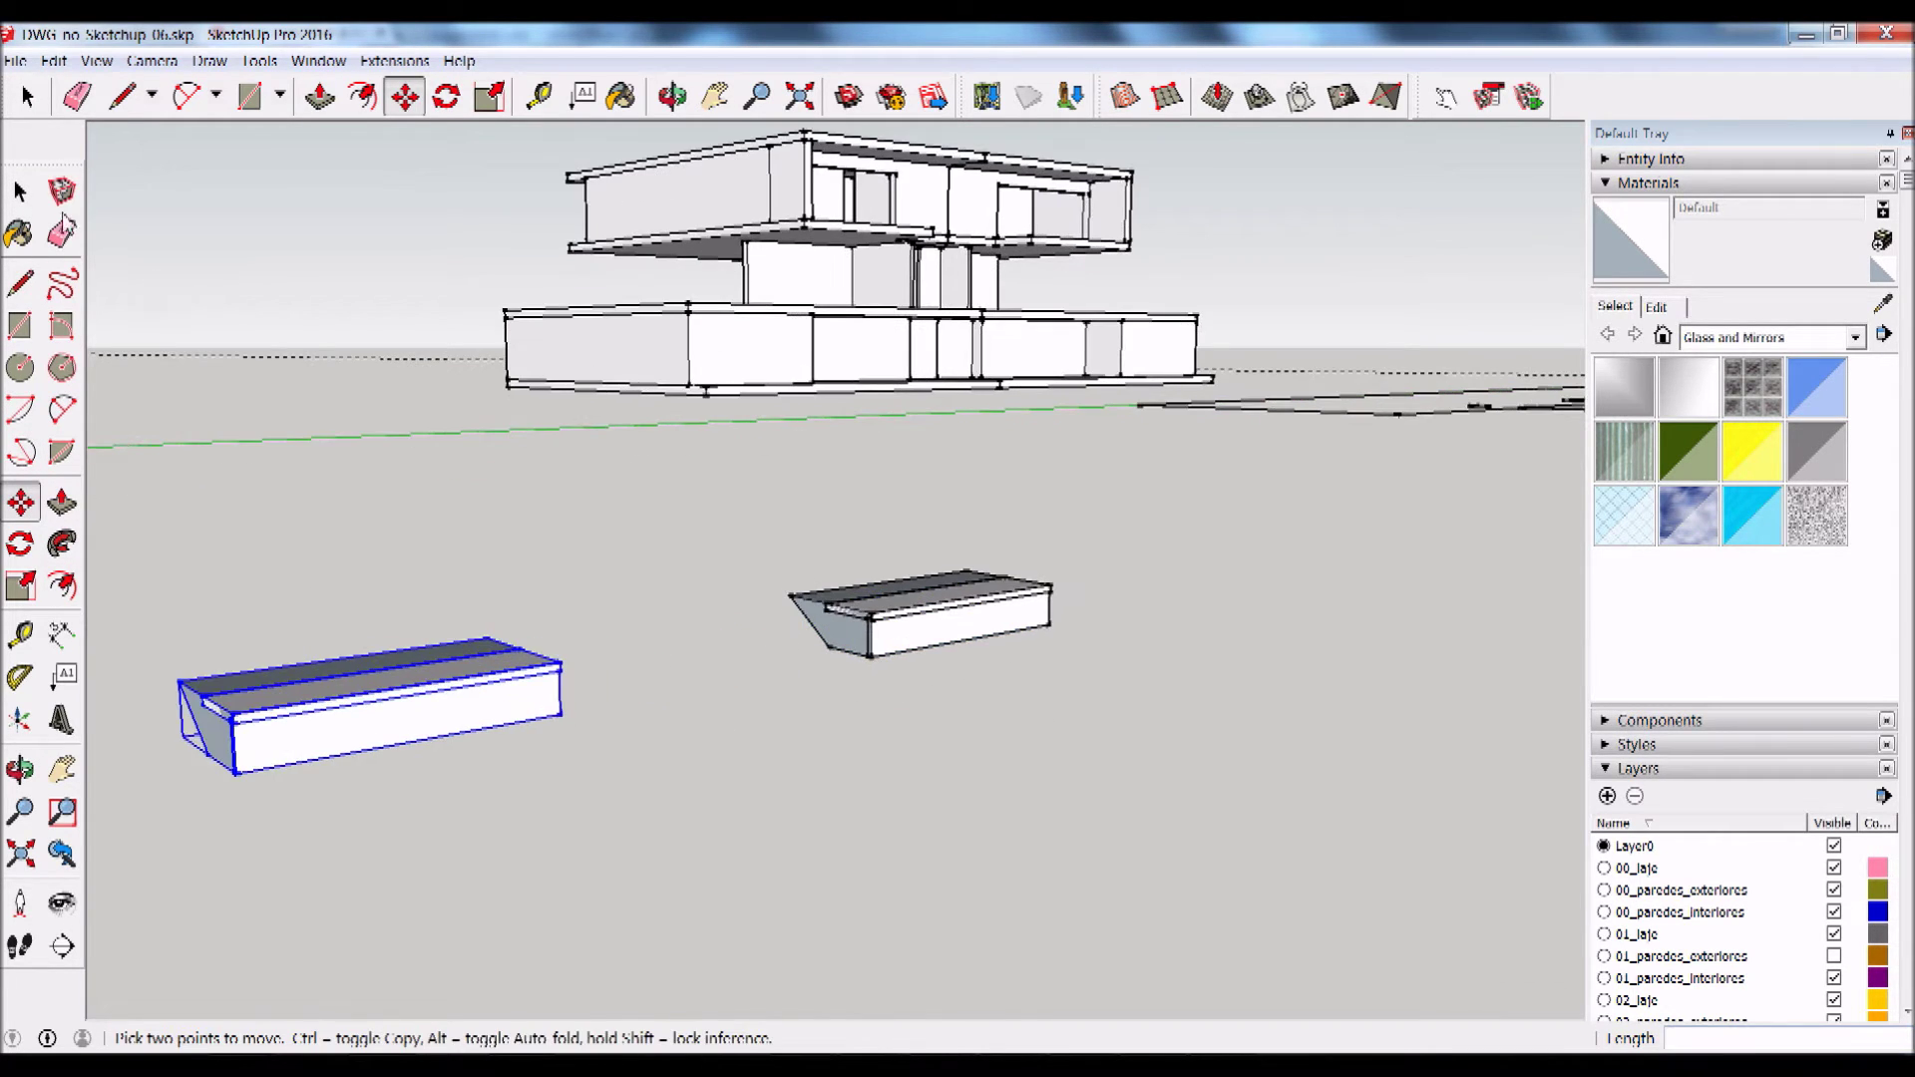
left_click(20, 191)
mouse_move(799, 714)
middle_mouse_down()
mouse_move(1128, 686)
mouse_move(1133, 621)
mouse_move(1103, 632)
mouse_move(1325, 671)
mouse_move(1346, 735)
mouse_move(1350, 616)
mouse_move(858, 672)
mouse_move(1005, 708)
mouse_move(1278, 663)
mouse_move(1243, 594)
mouse_move(808, 695)
mouse_move(868, 714)
mouse_move(684, 718)
mouse_move(611, 769)
mouse_move(806, 806)
middle_mouse_up()
Step: Trace the step box's left end profile with lines, from the top corner along the nosing and back
scroll(903, 686, "up", 3)
scroll(684, 692, "up", 2)
scroll(685, 670, "down", 1)
scroll(512, 599, "up", 1)
scroll(519, 627, "down", 1)
mouse_move(517, 626)
middle_mouse_down()
mouse_move(655, 628)
mouse_move(299, 399)
middle_mouse_up()
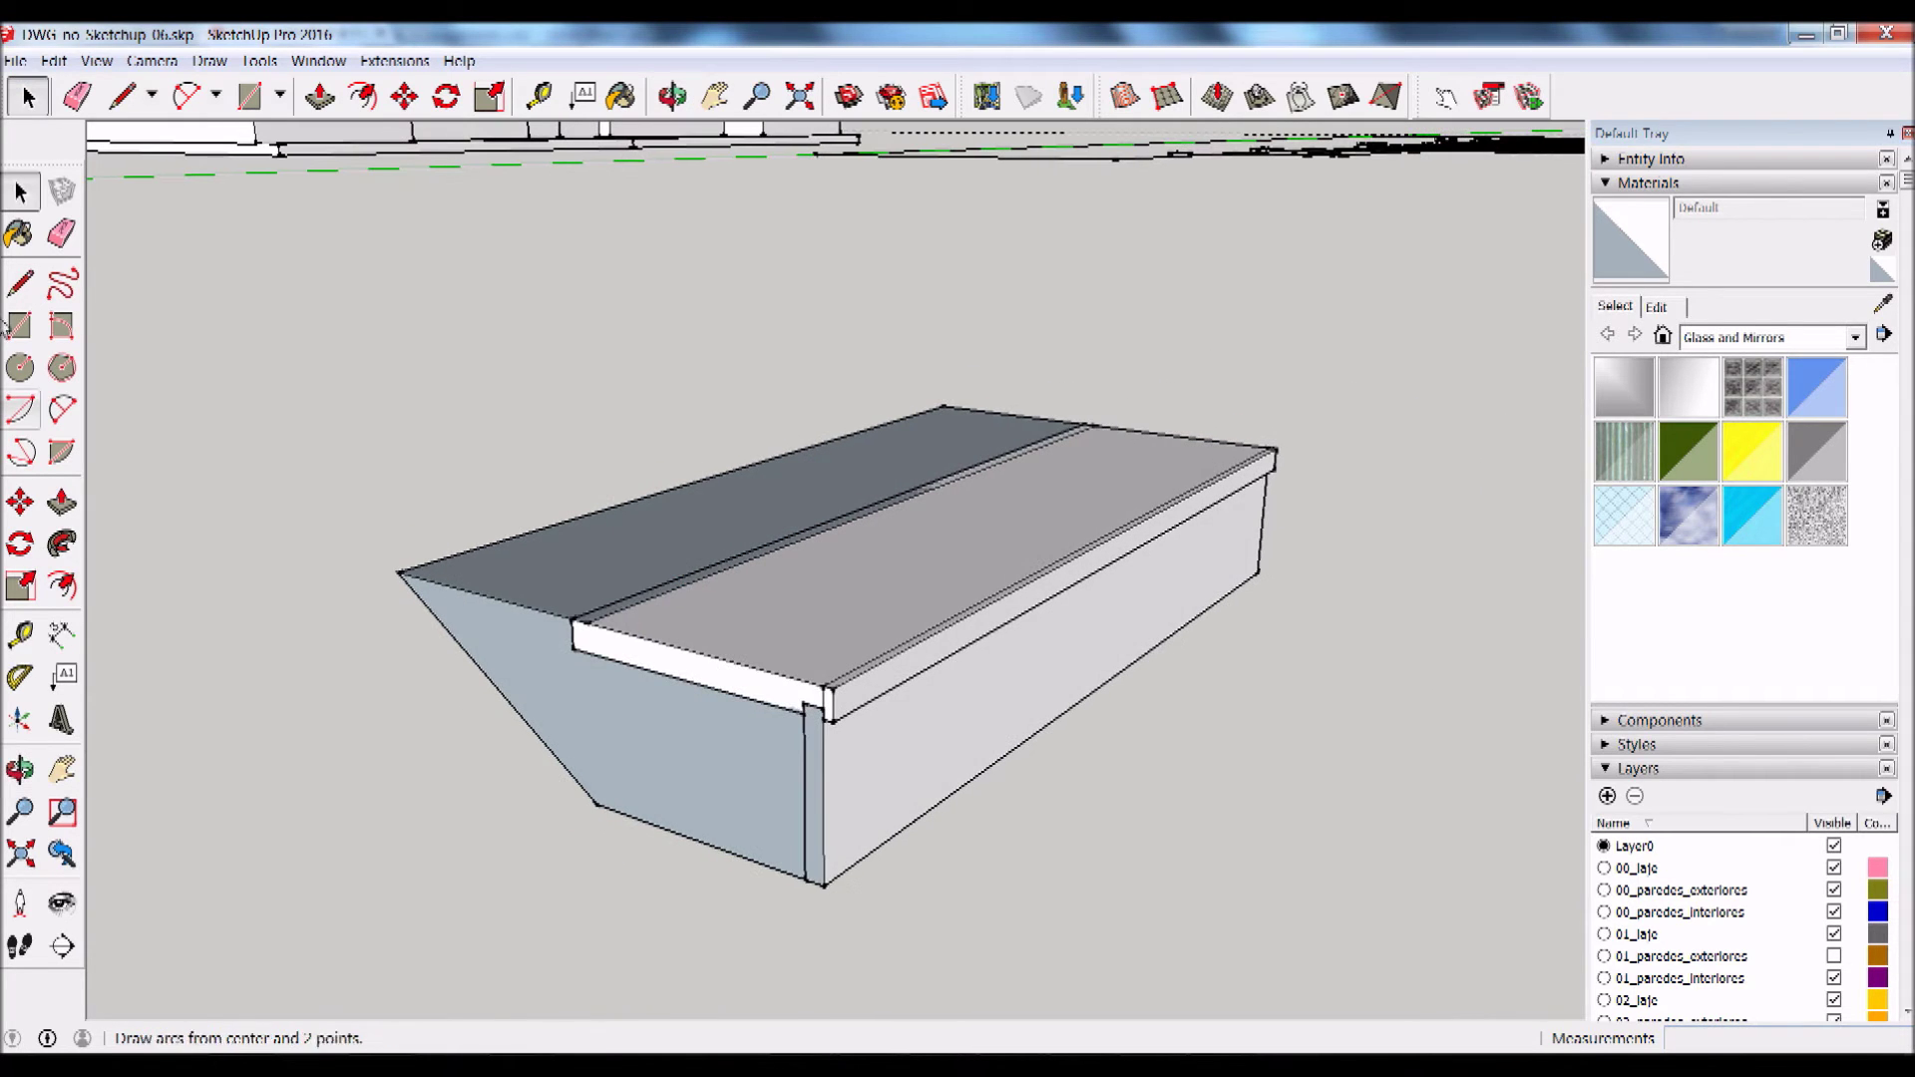
left_click(20, 284)
left_click(400, 573)
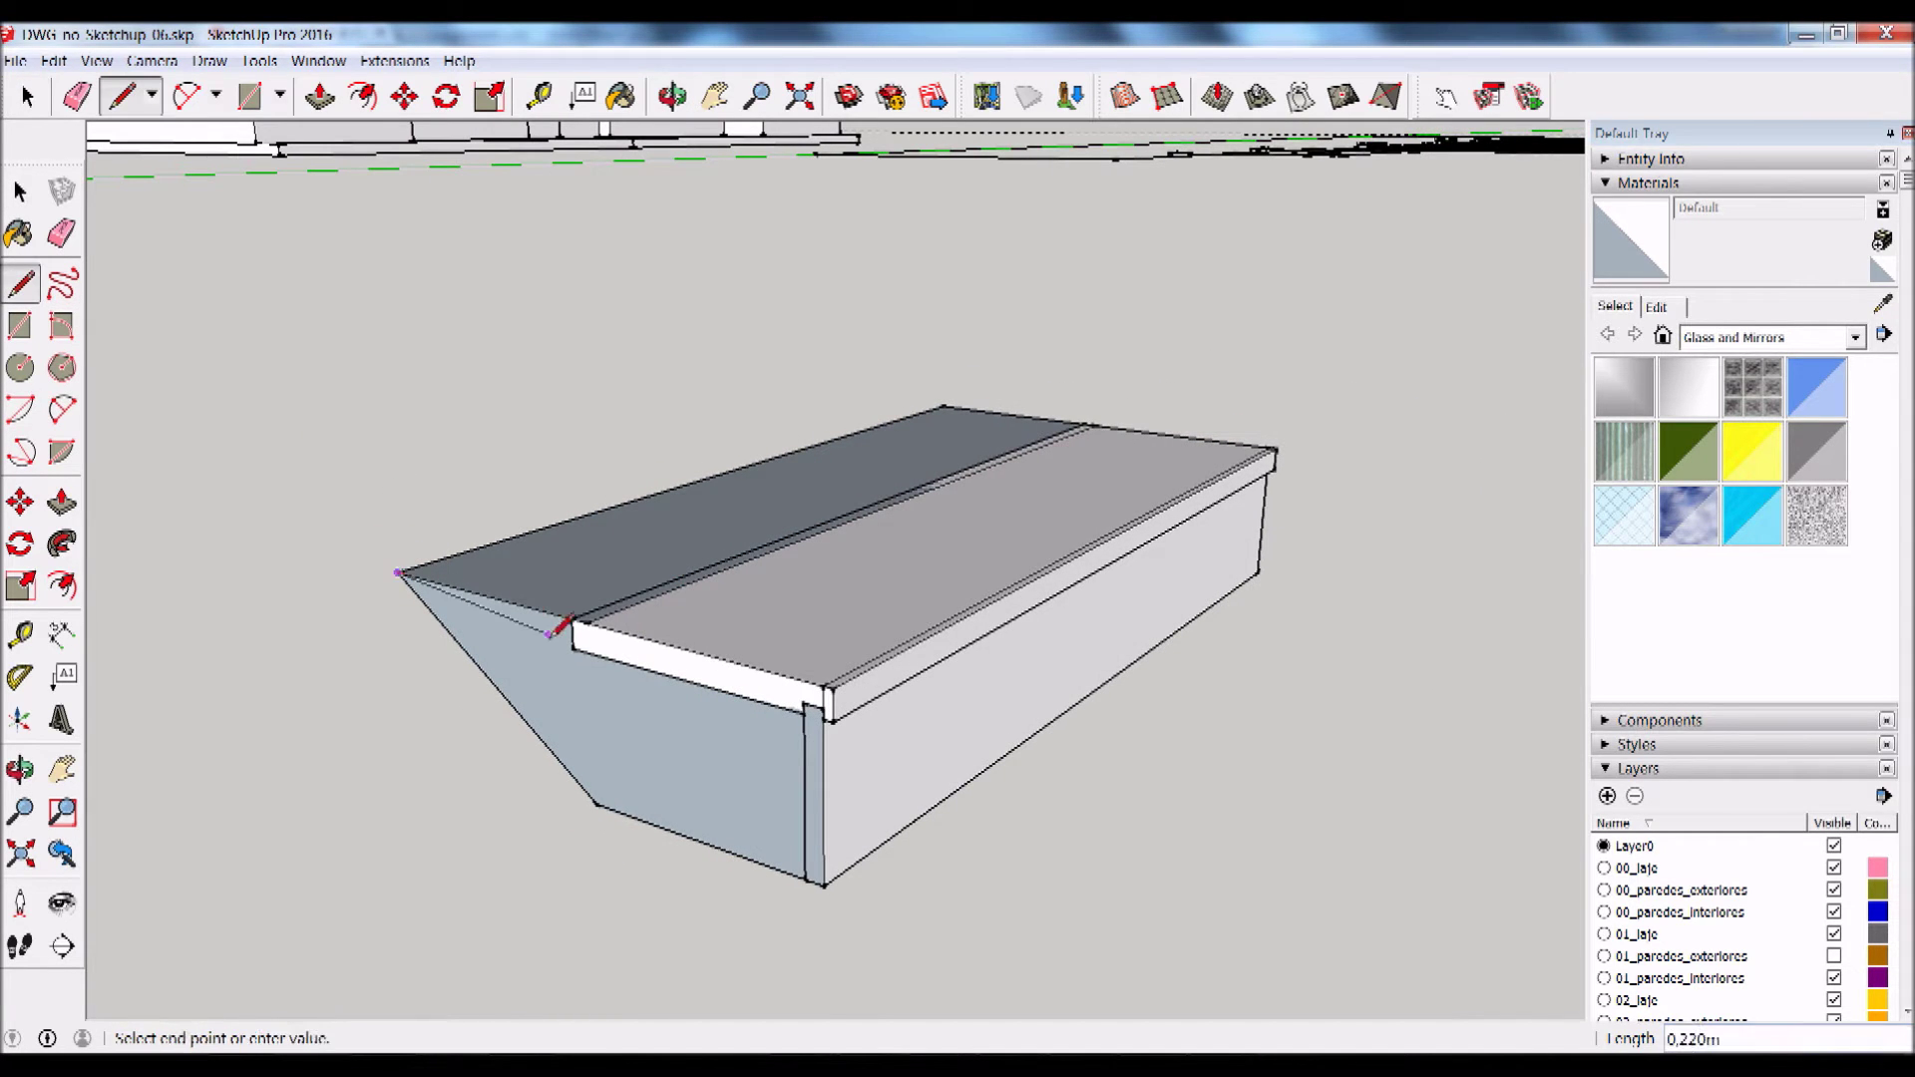
left_click(572, 648)
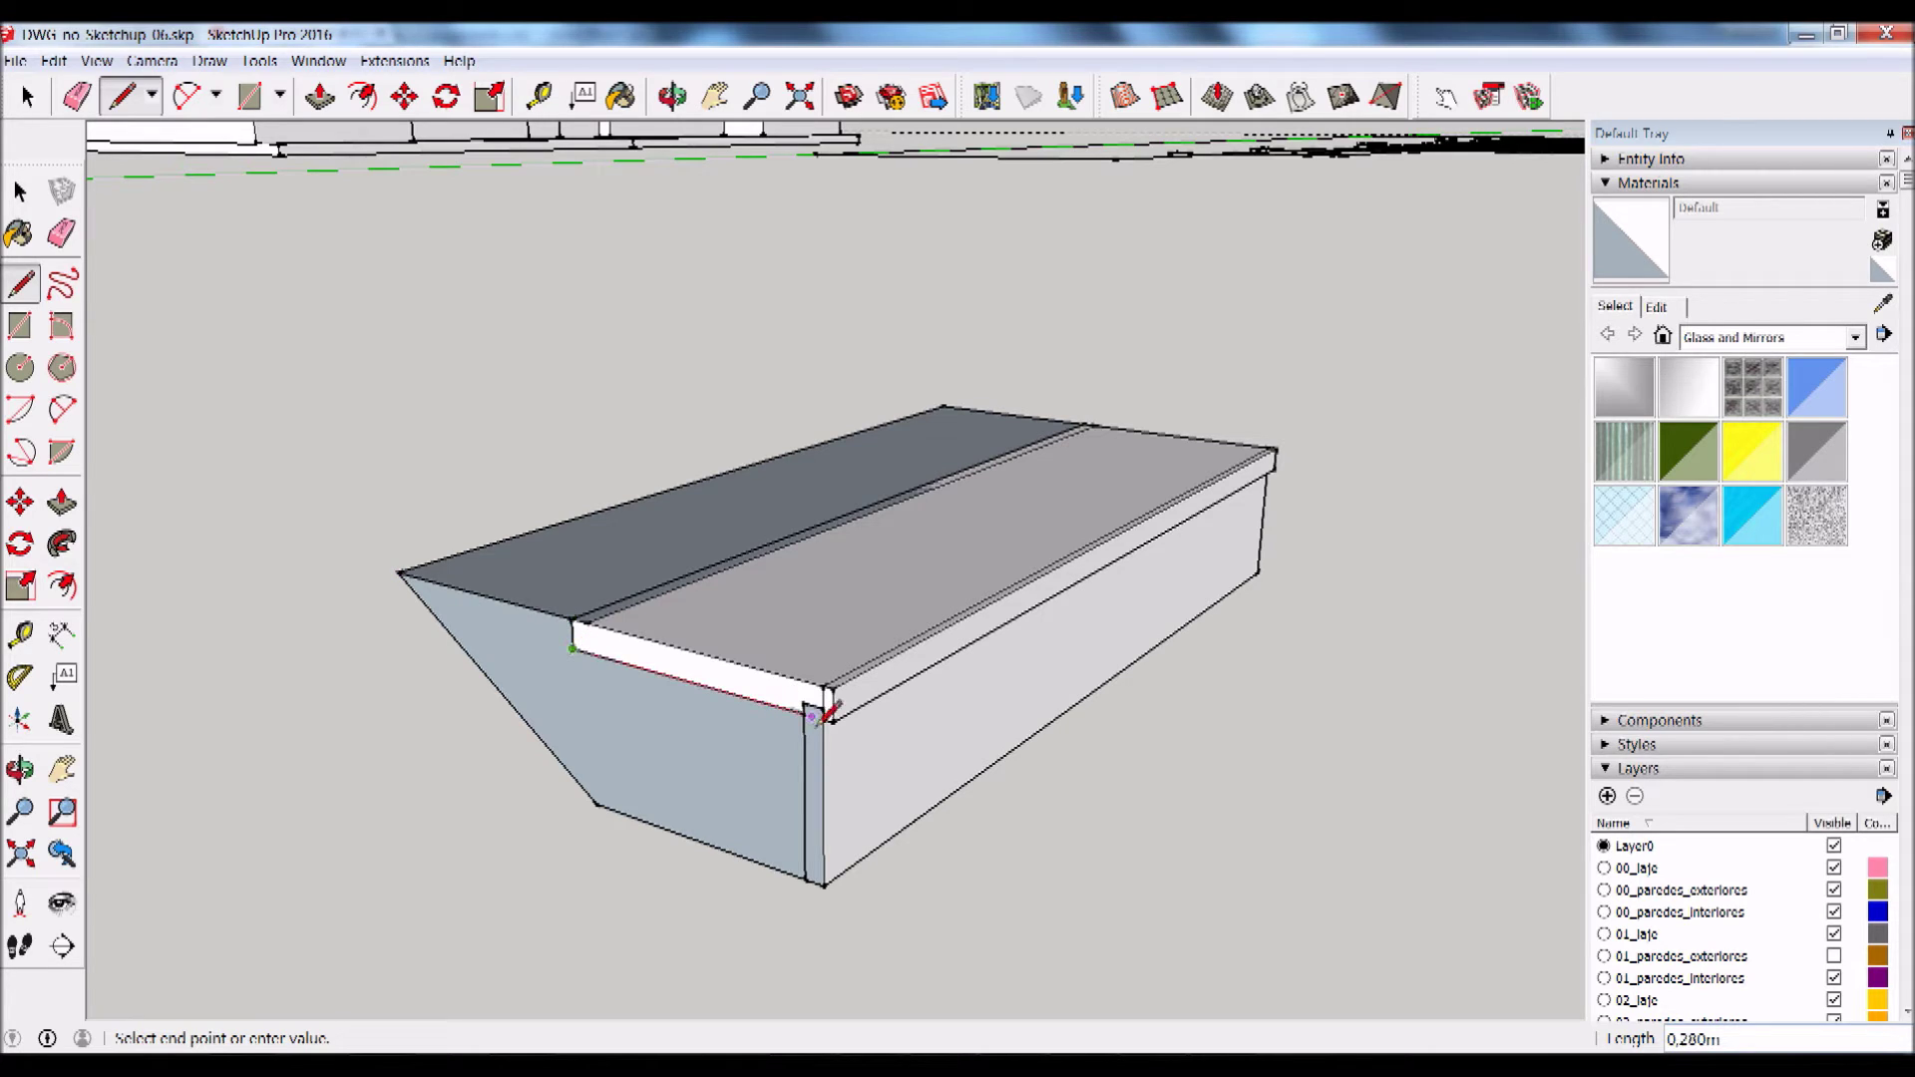
left_click(804, 712)
left_click(400, 574)
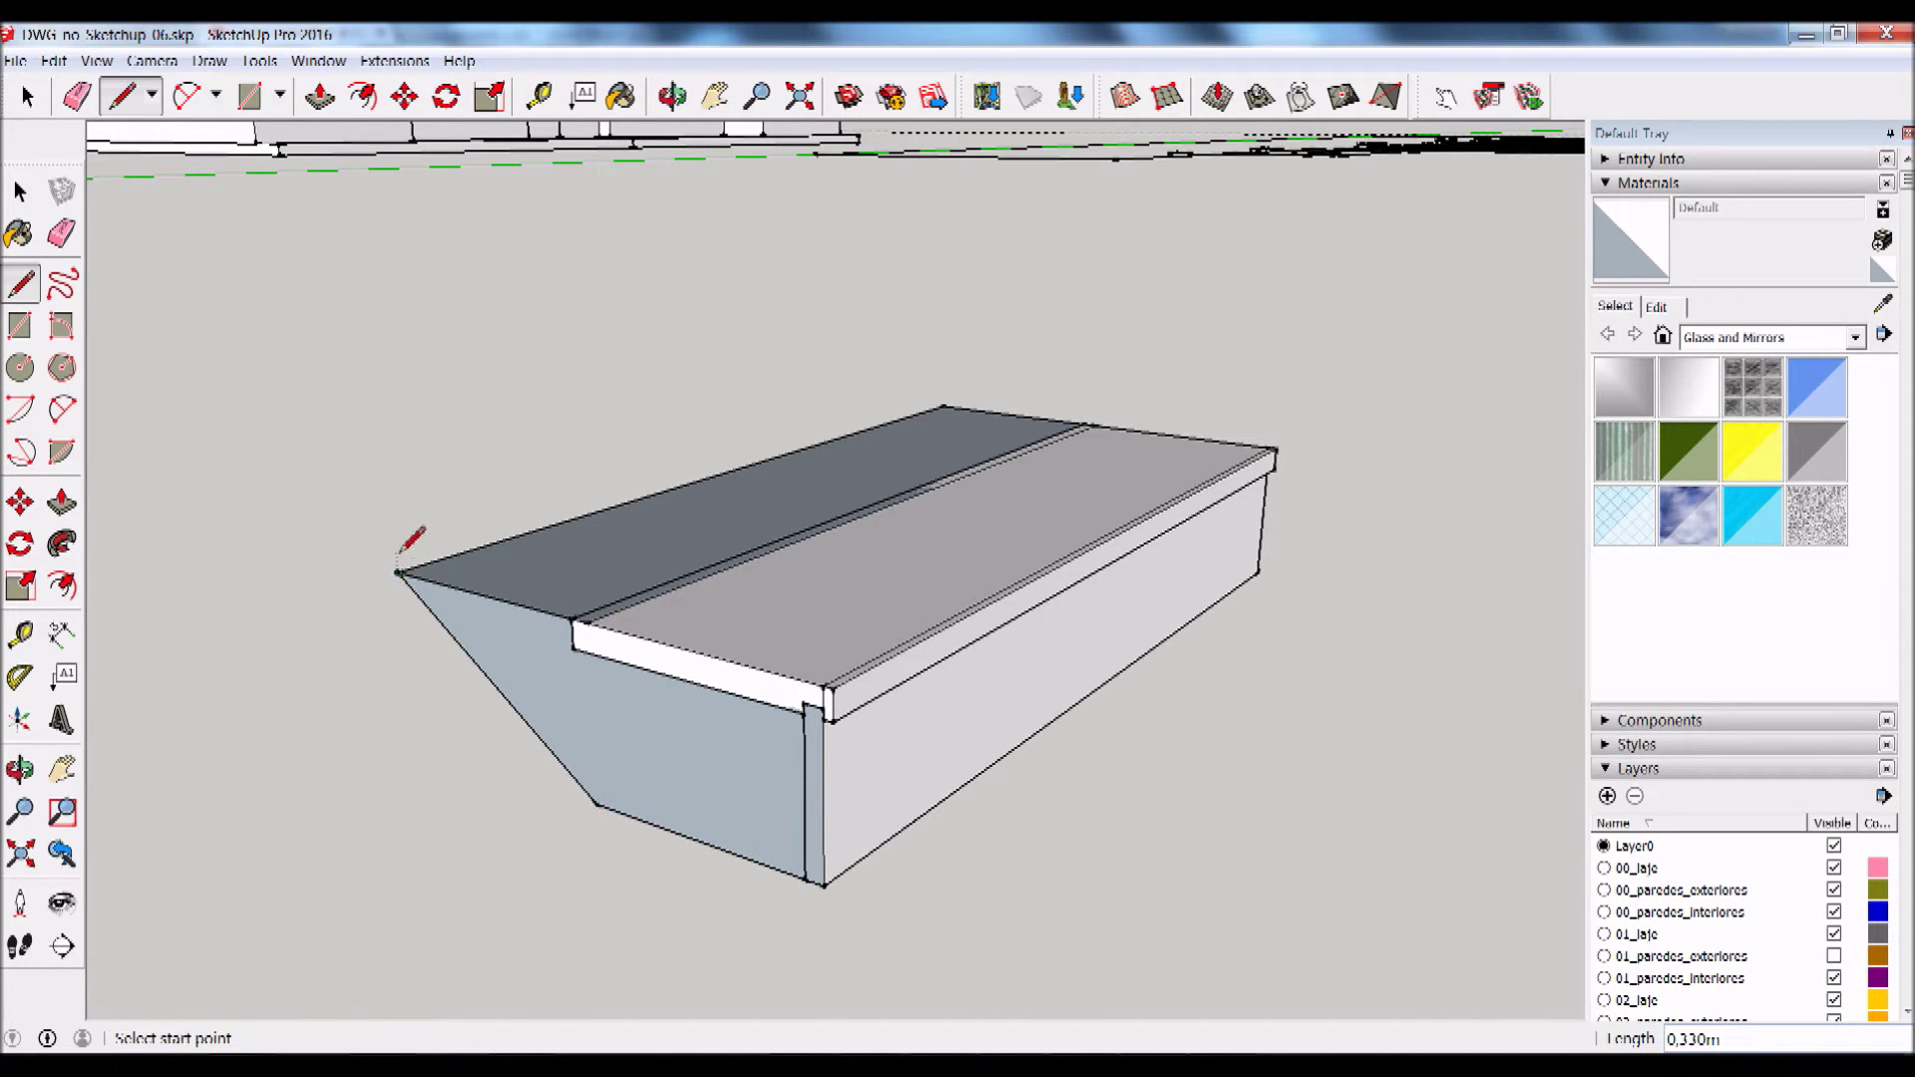
Step: Select the top face to check the new edges, then clear the selection
left_click(20, 191)
left_click(606, 608)
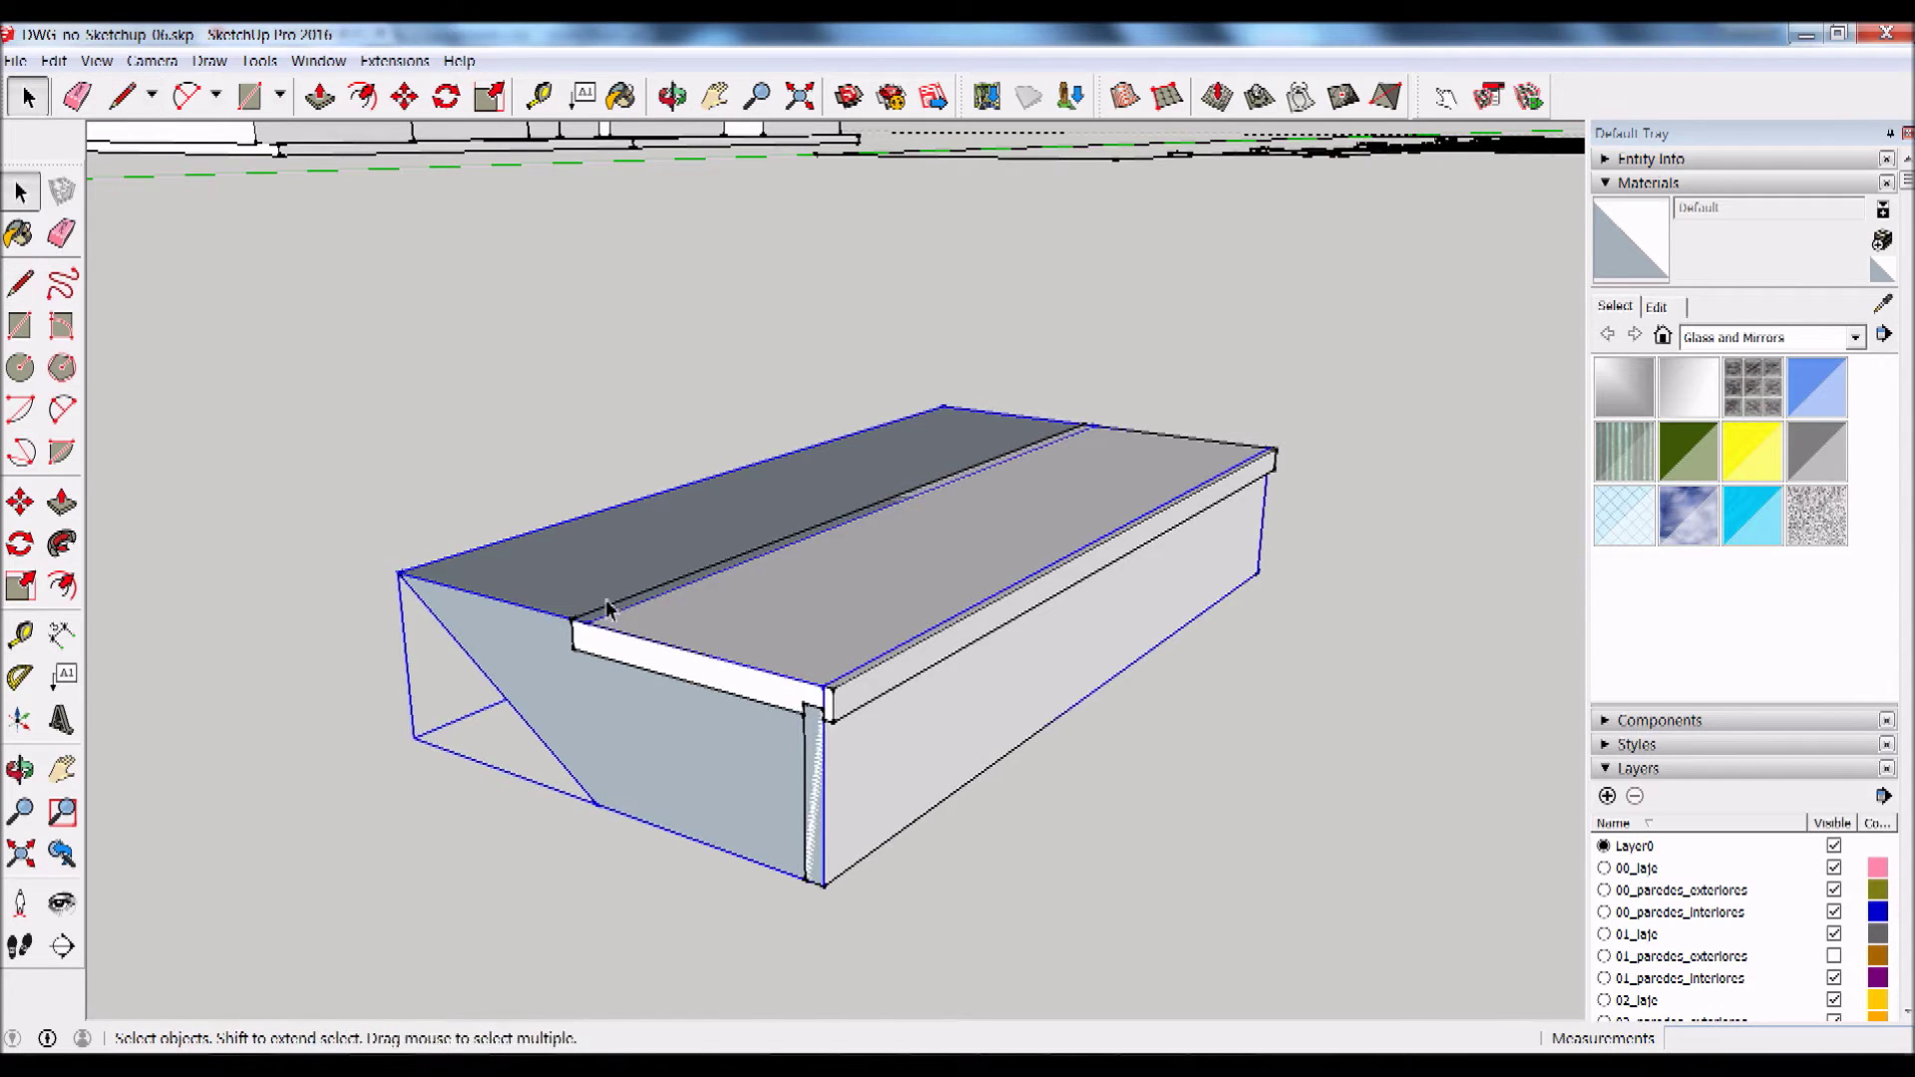
left_click(427, 551)
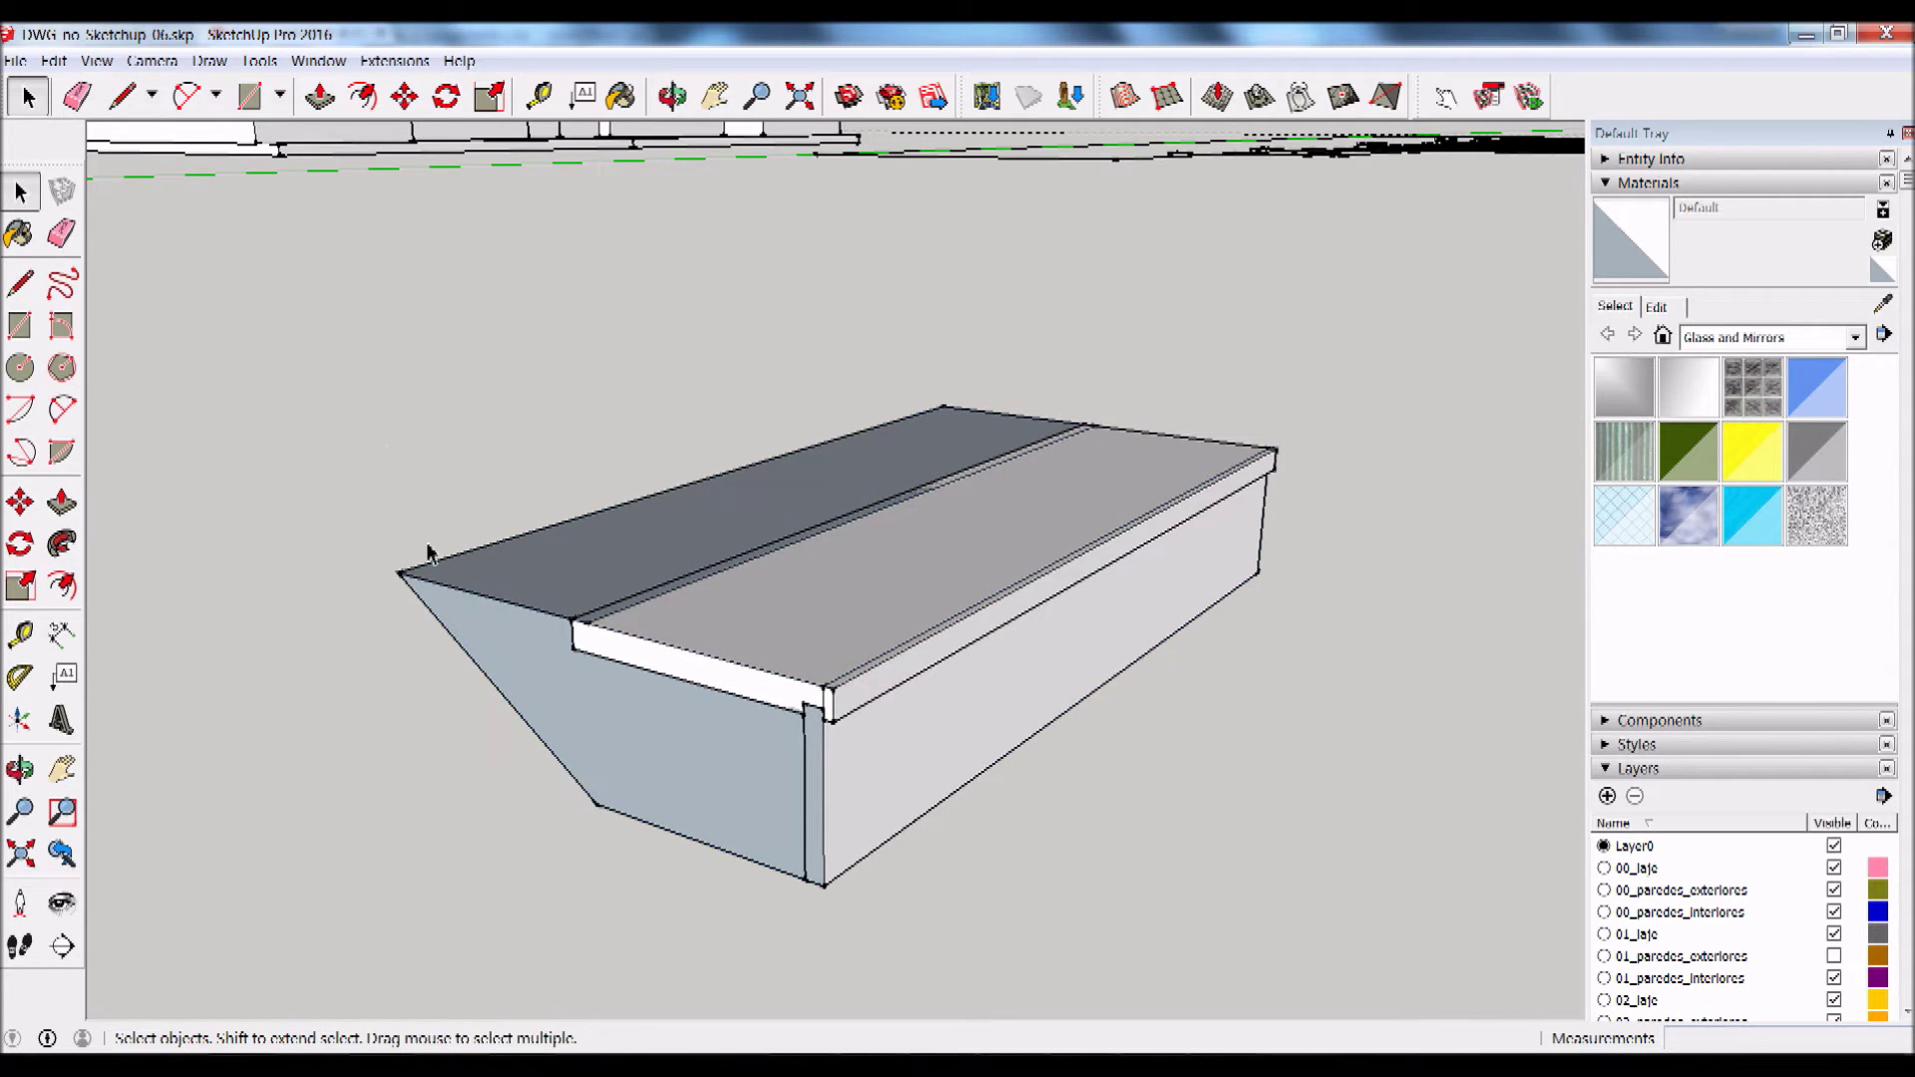
Step: Push/Pull the left end face out into a 3 cm thick slab
left_click(62, 502)
left_click_drag(419, 589, 608, 566)
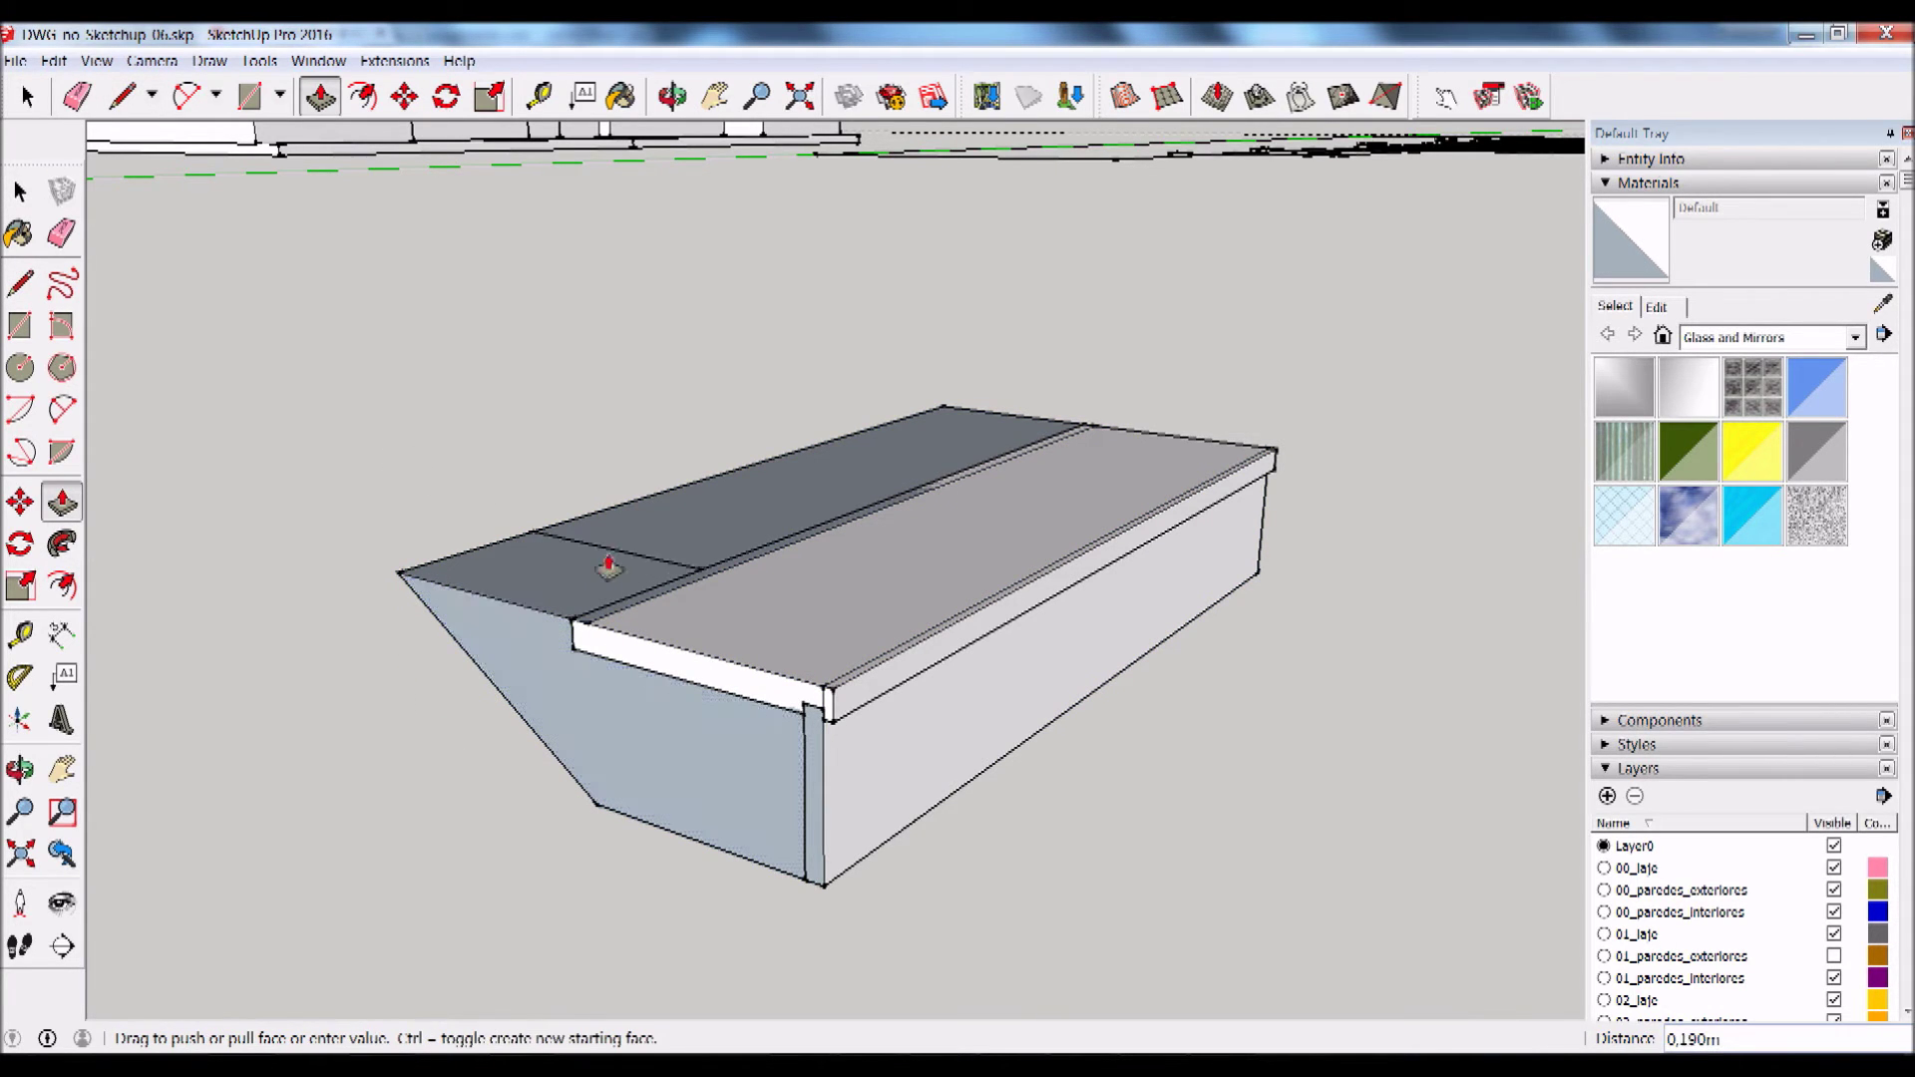
type("m")
key("Return")
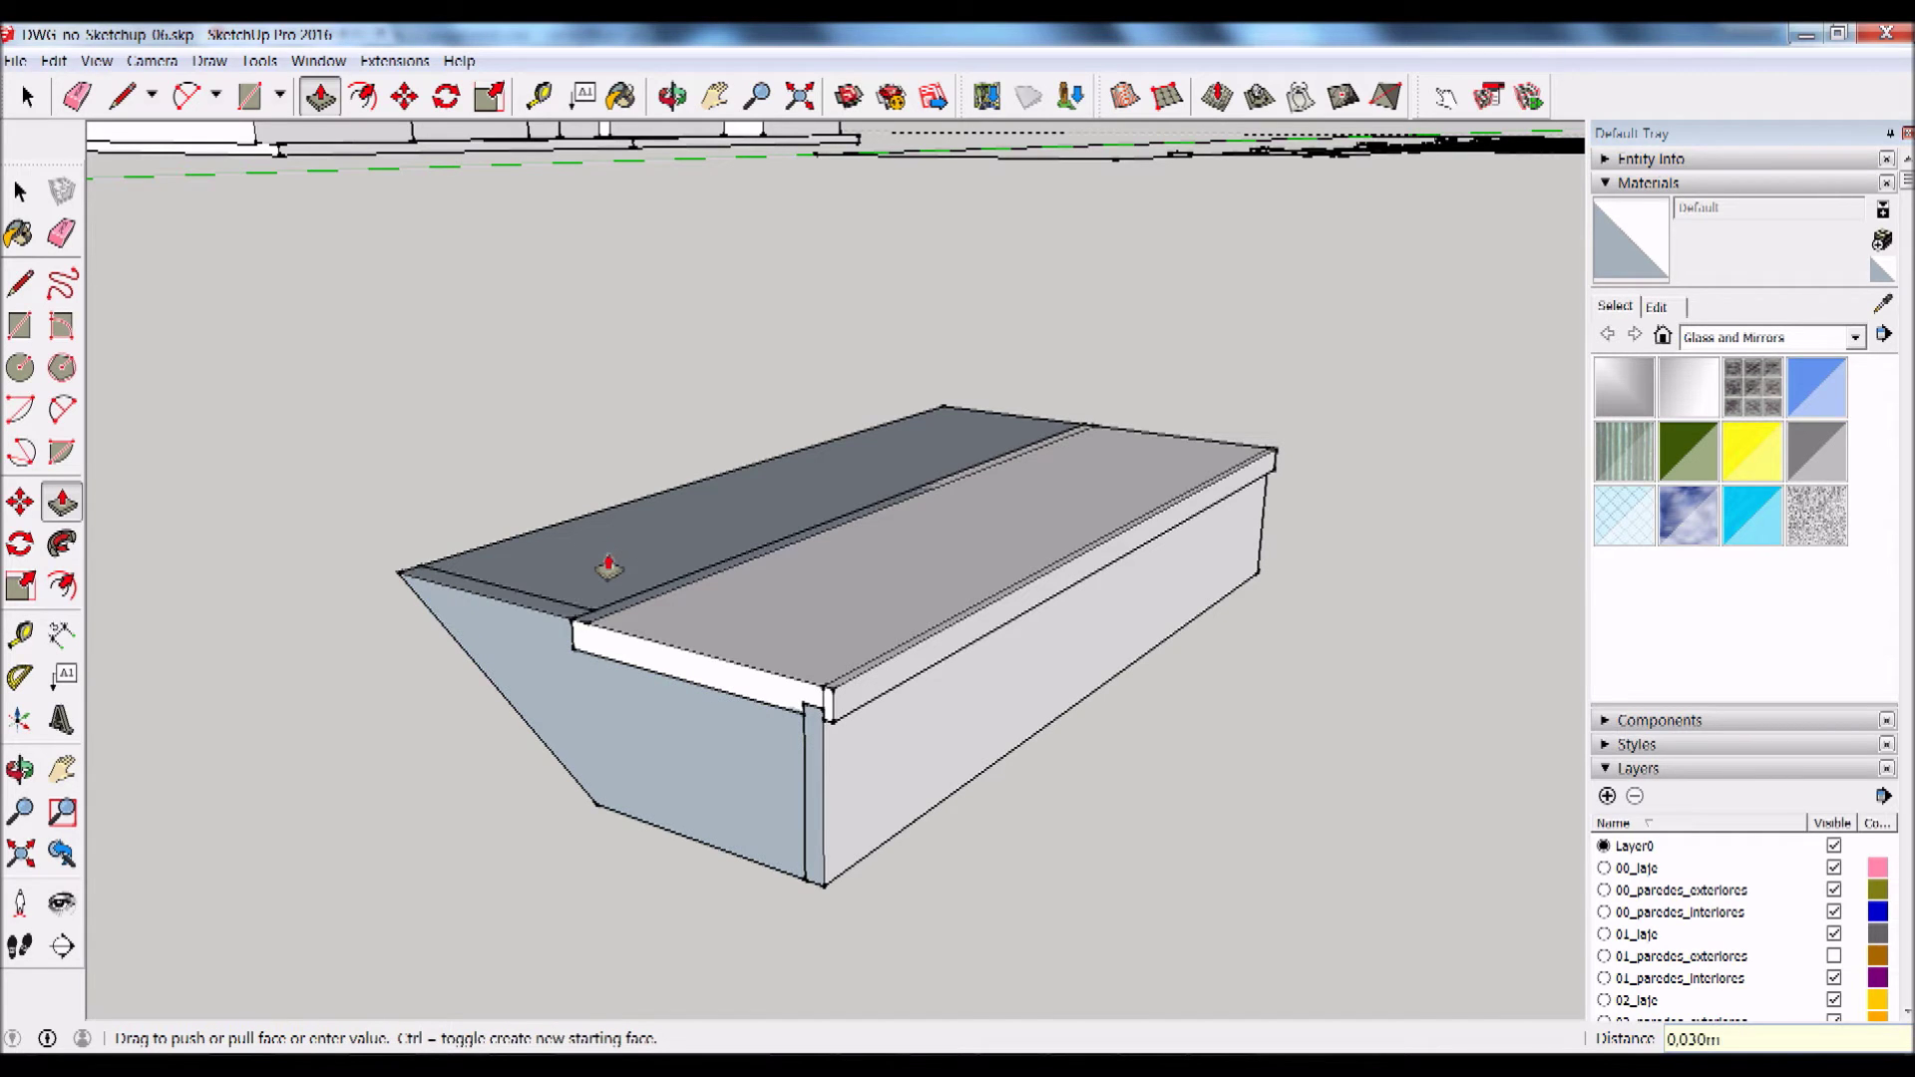
key("space")
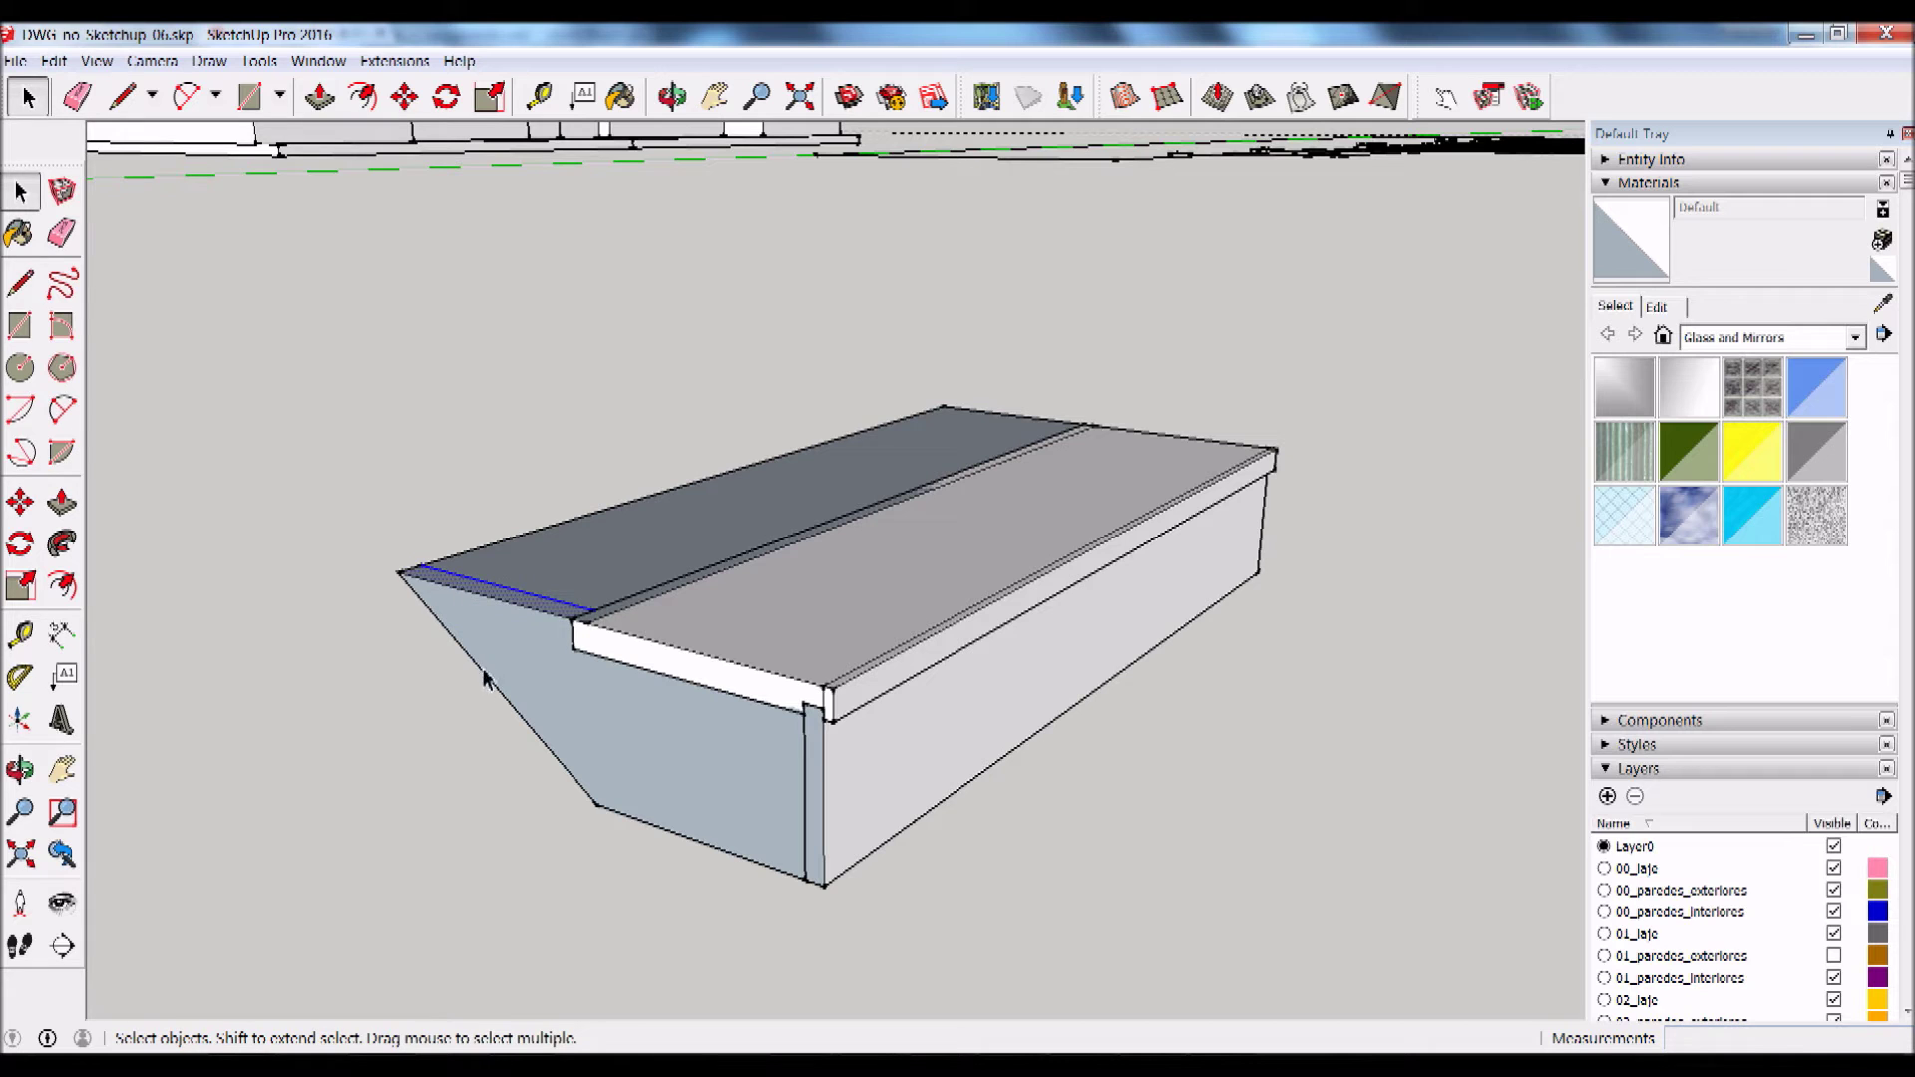
Step: Make the thin side slab into a component
left_click(517, 720)
mouse_move(684, 739)
middle_mouse_down()
mouse_move(968, 614)
mouse_move(618, 514)
middle_mouse_up()
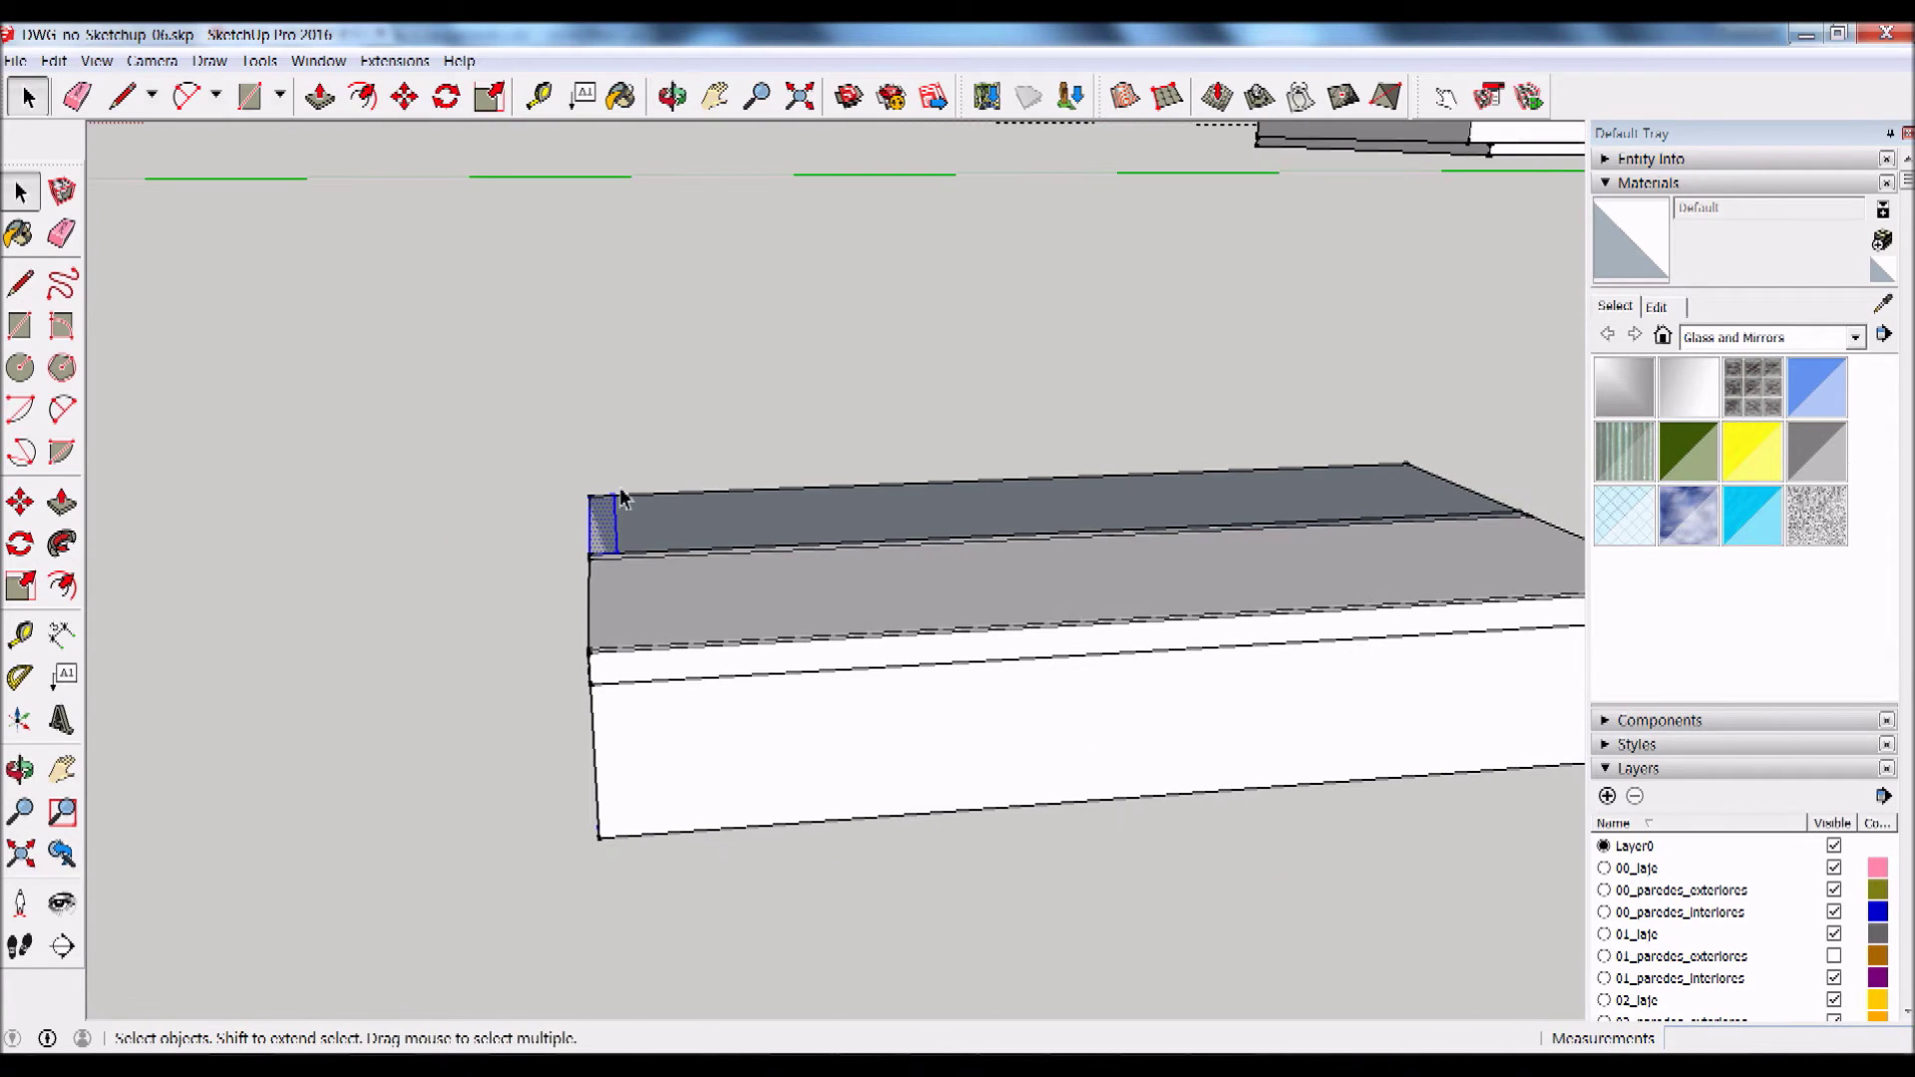
right_click(602, 531)
left_click(782, 687)
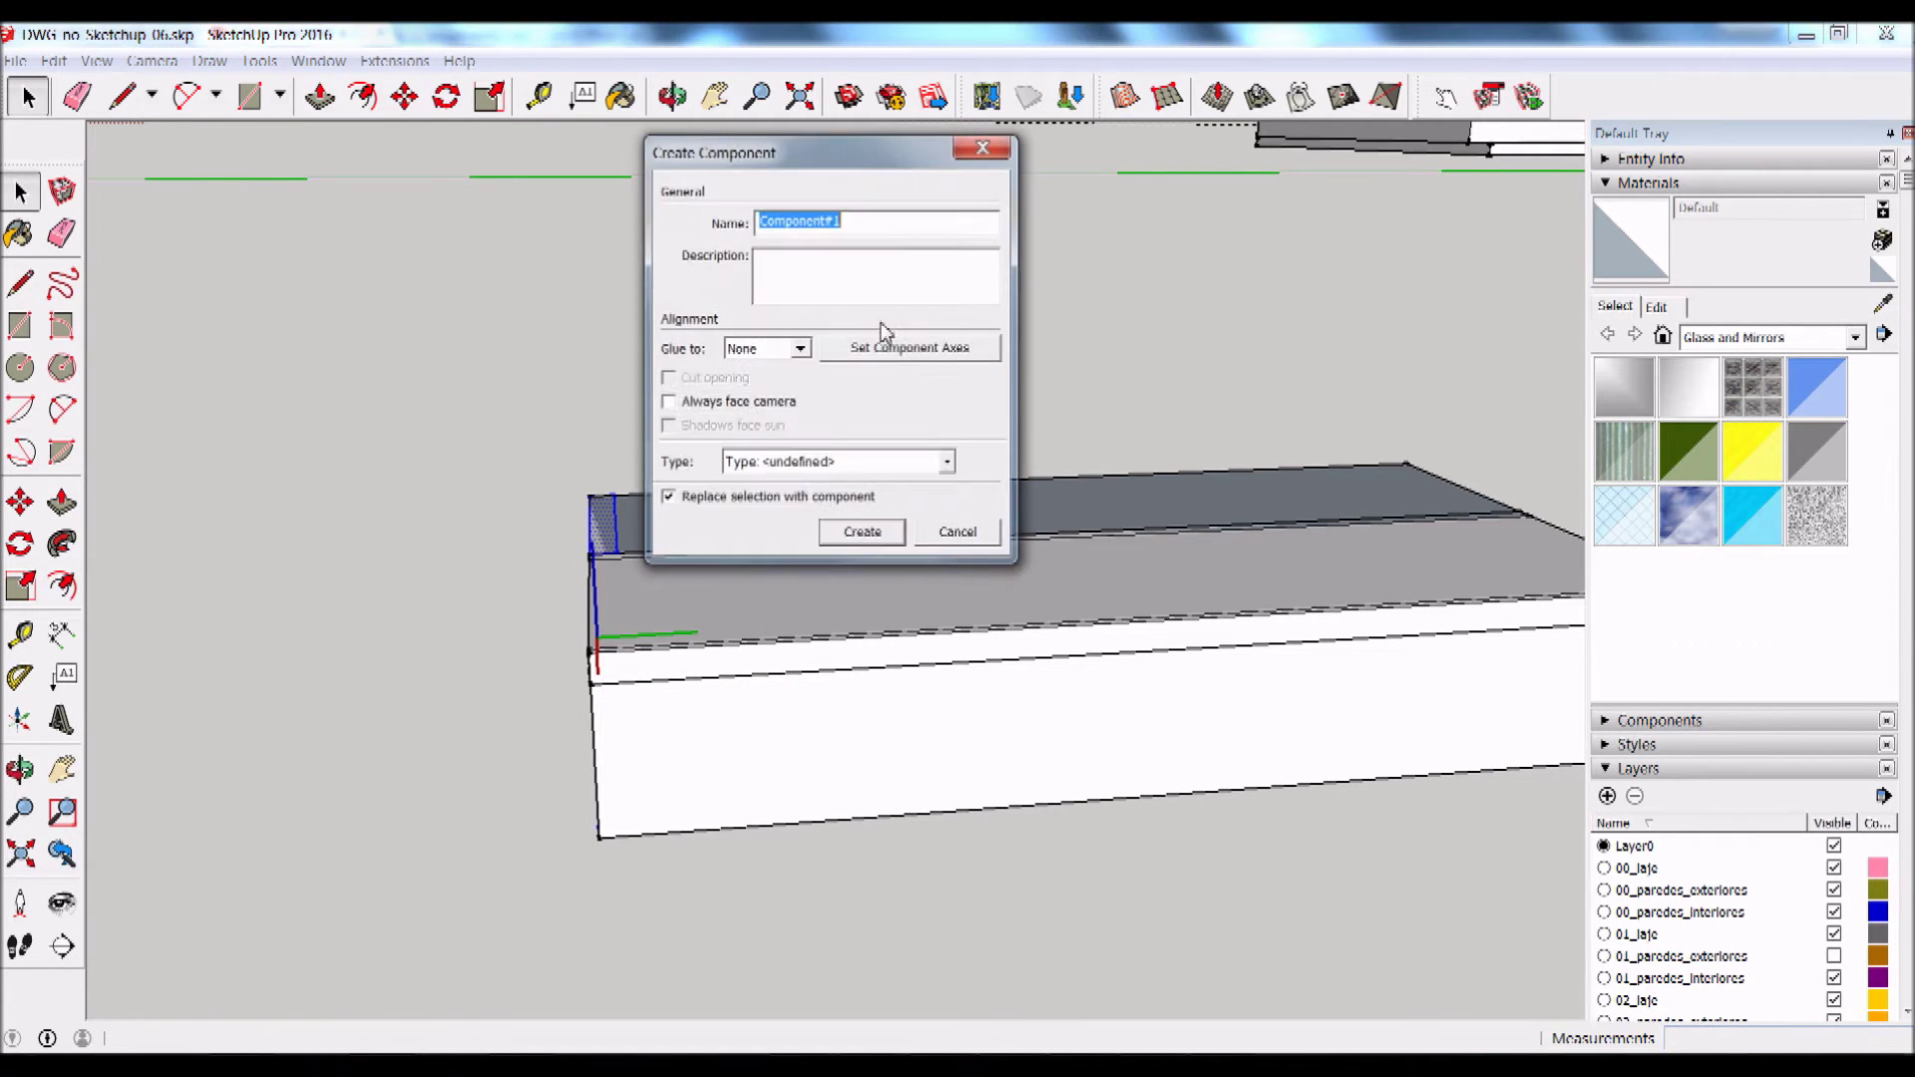
left_click(957, 533)
Step: Select the box and delete the dark slanted back panel
middle_click_drag(1146, 616, 570, 543)
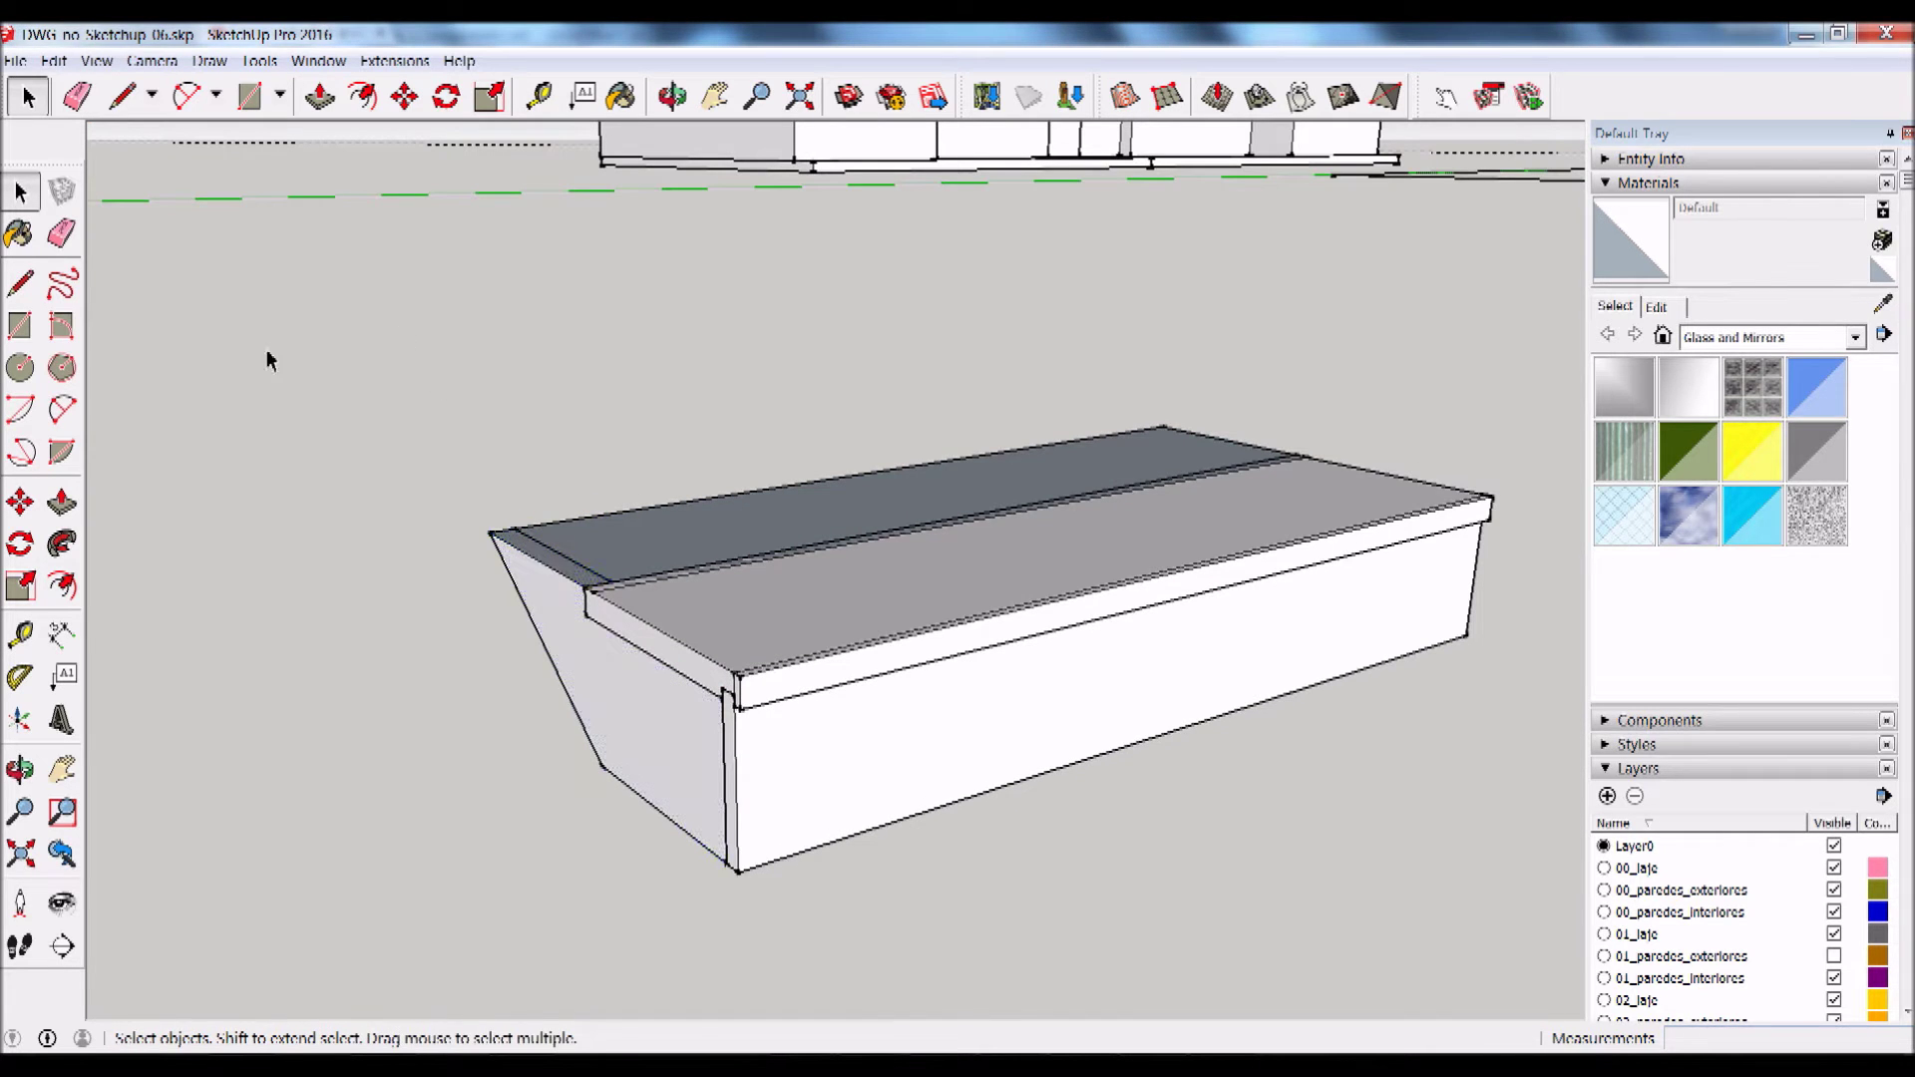
middle_click_drag(664, 408, 657, 451)
left_click(14, 190)
left_click(795, 519)
key("Delete")
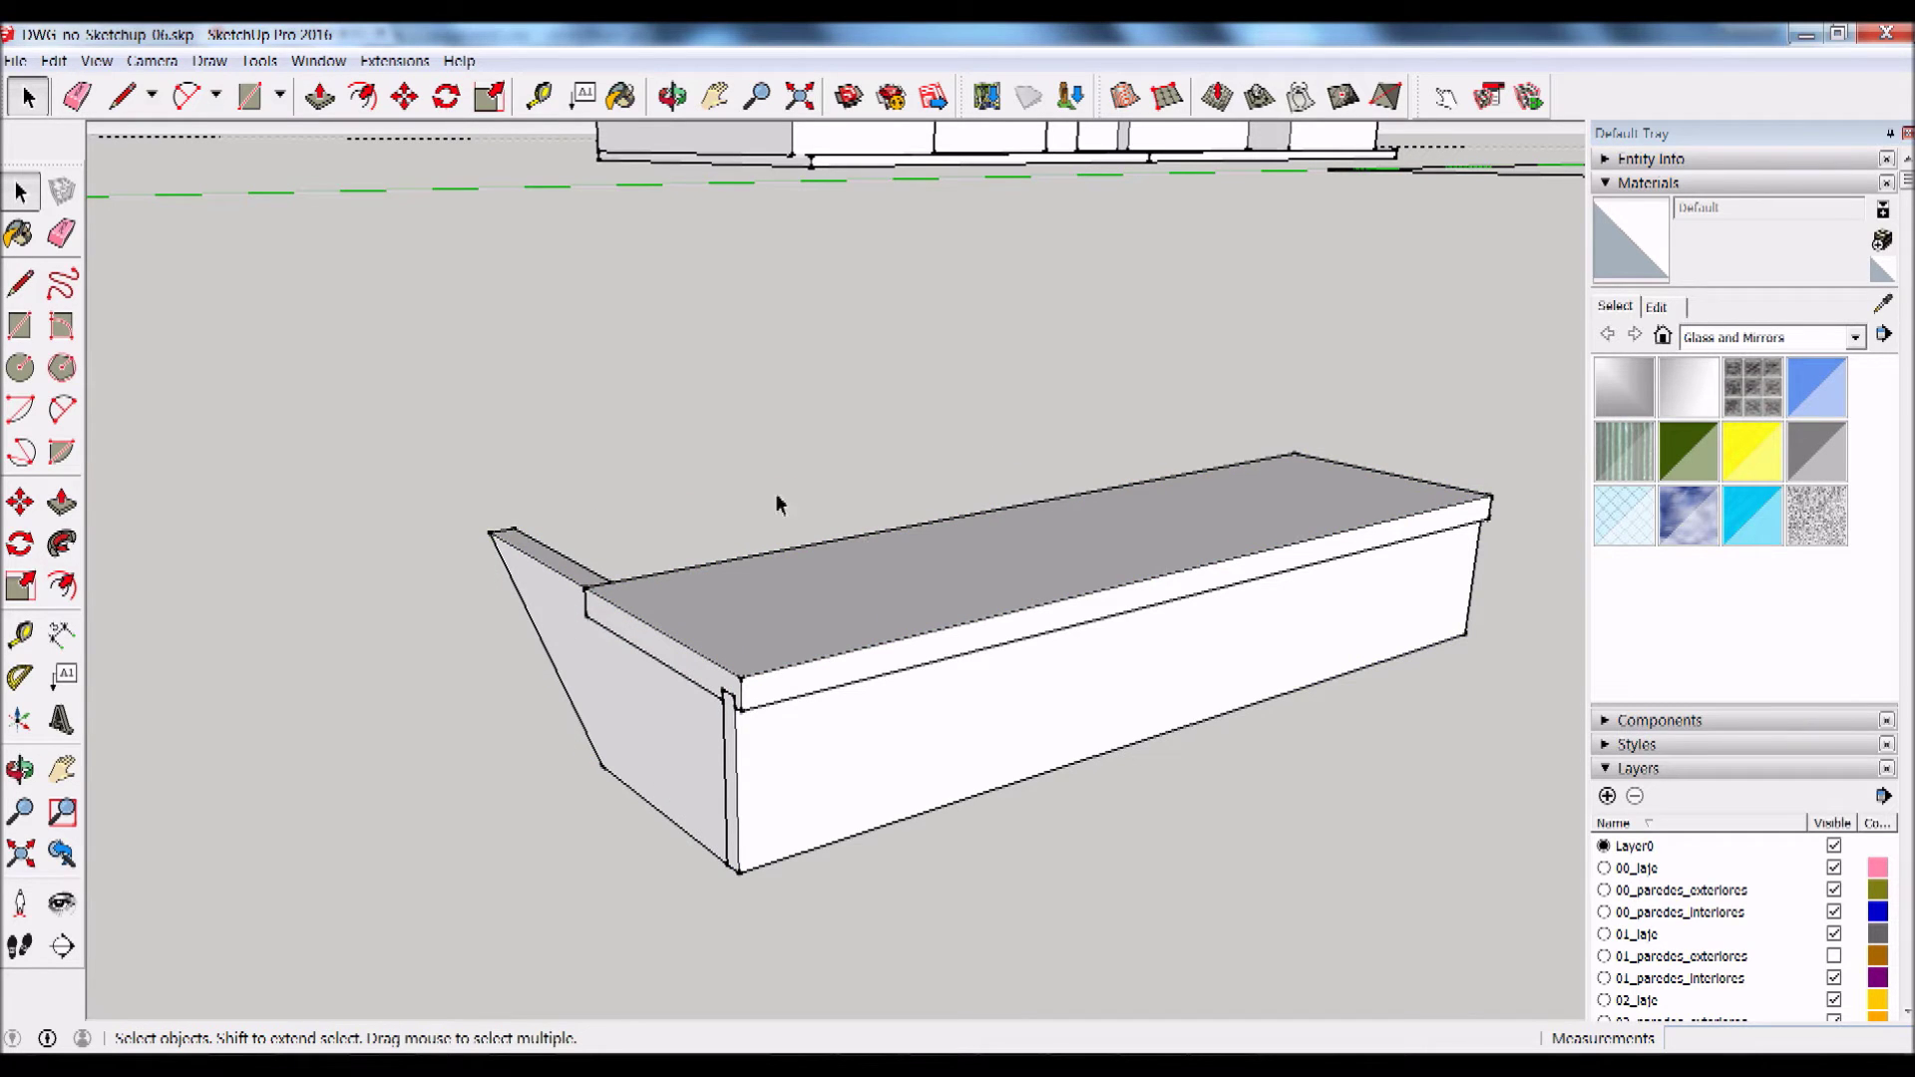
Step: Undo the panel deletion and select the left end strip with its edge
mouse_move(292, 344)
left_mouse_down()
mouse_move(1019, 889)
mouse_move(946, 941)
left_mouse_up()
left_click_drag(826, 846, 826, 846)
left_click(54, 61)
left_click(99, 81)
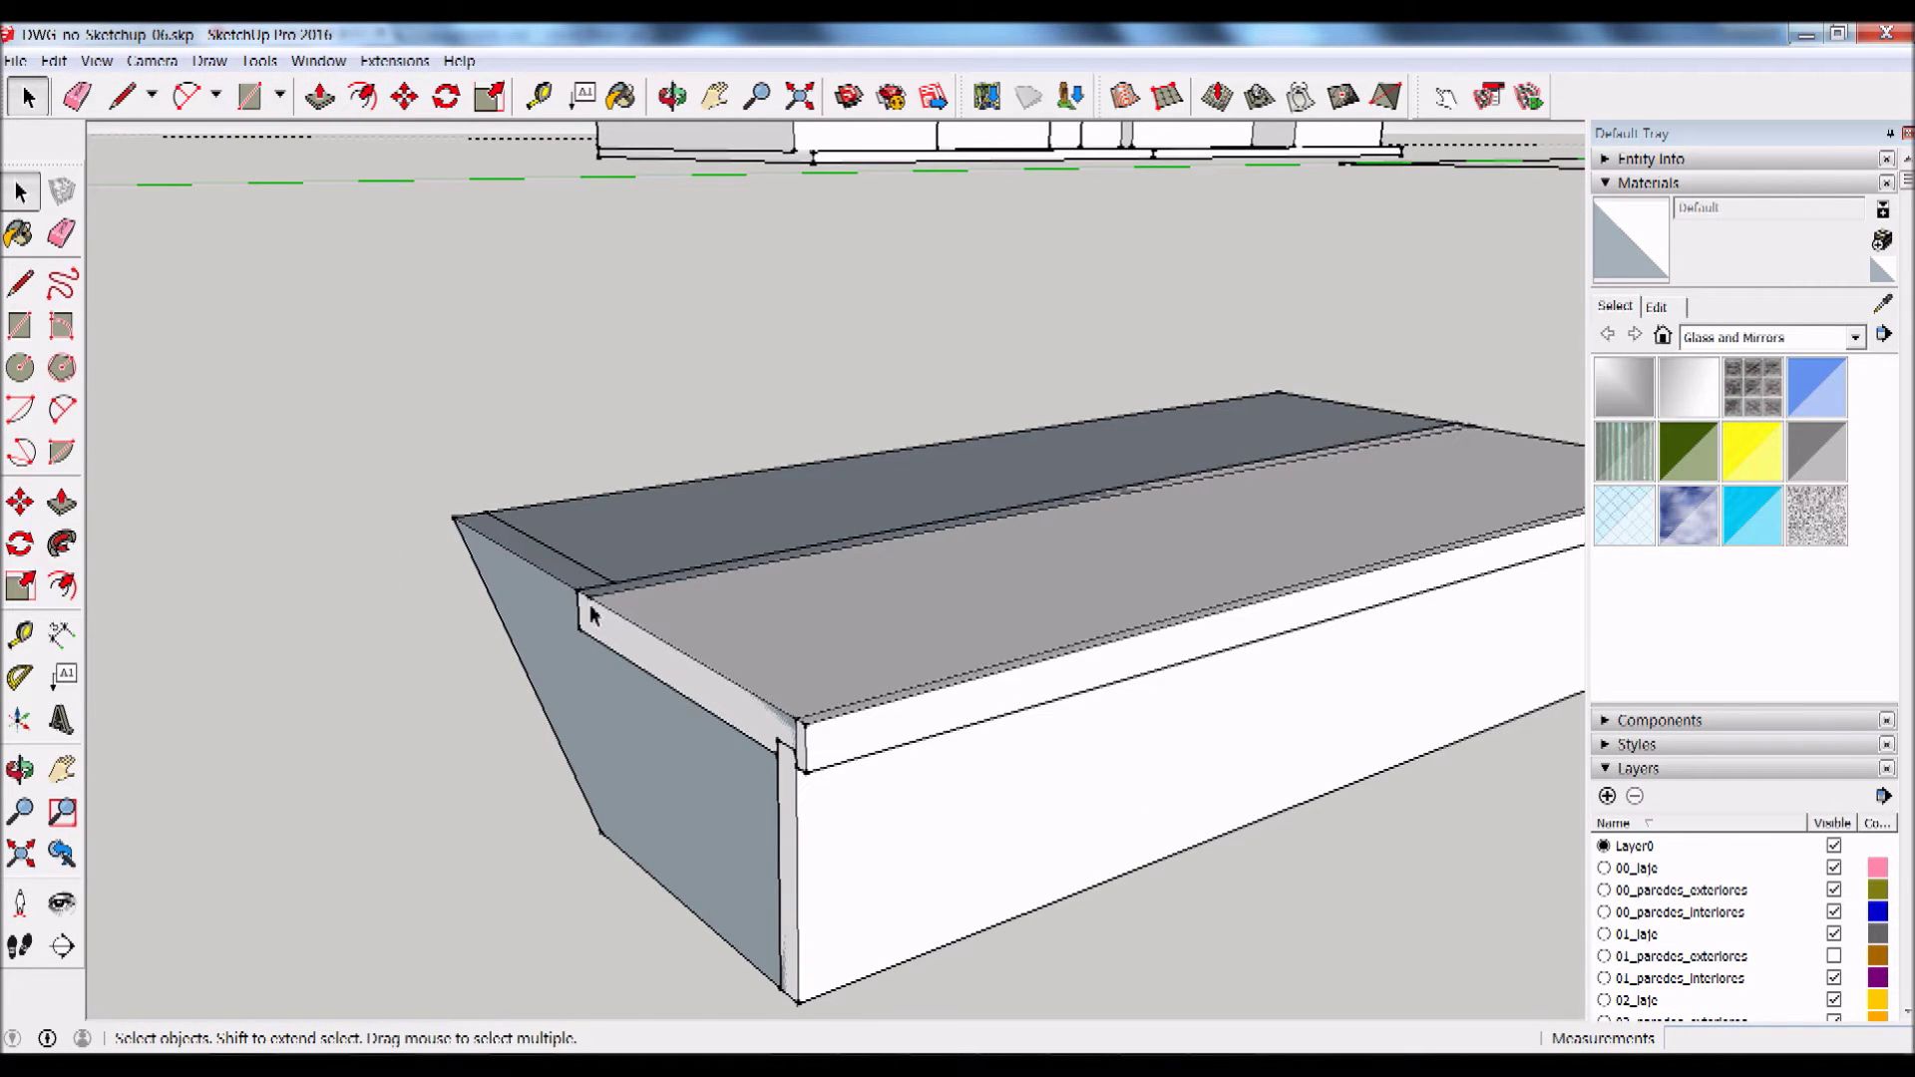
left_click_drag(321, 416, 878, 1027)
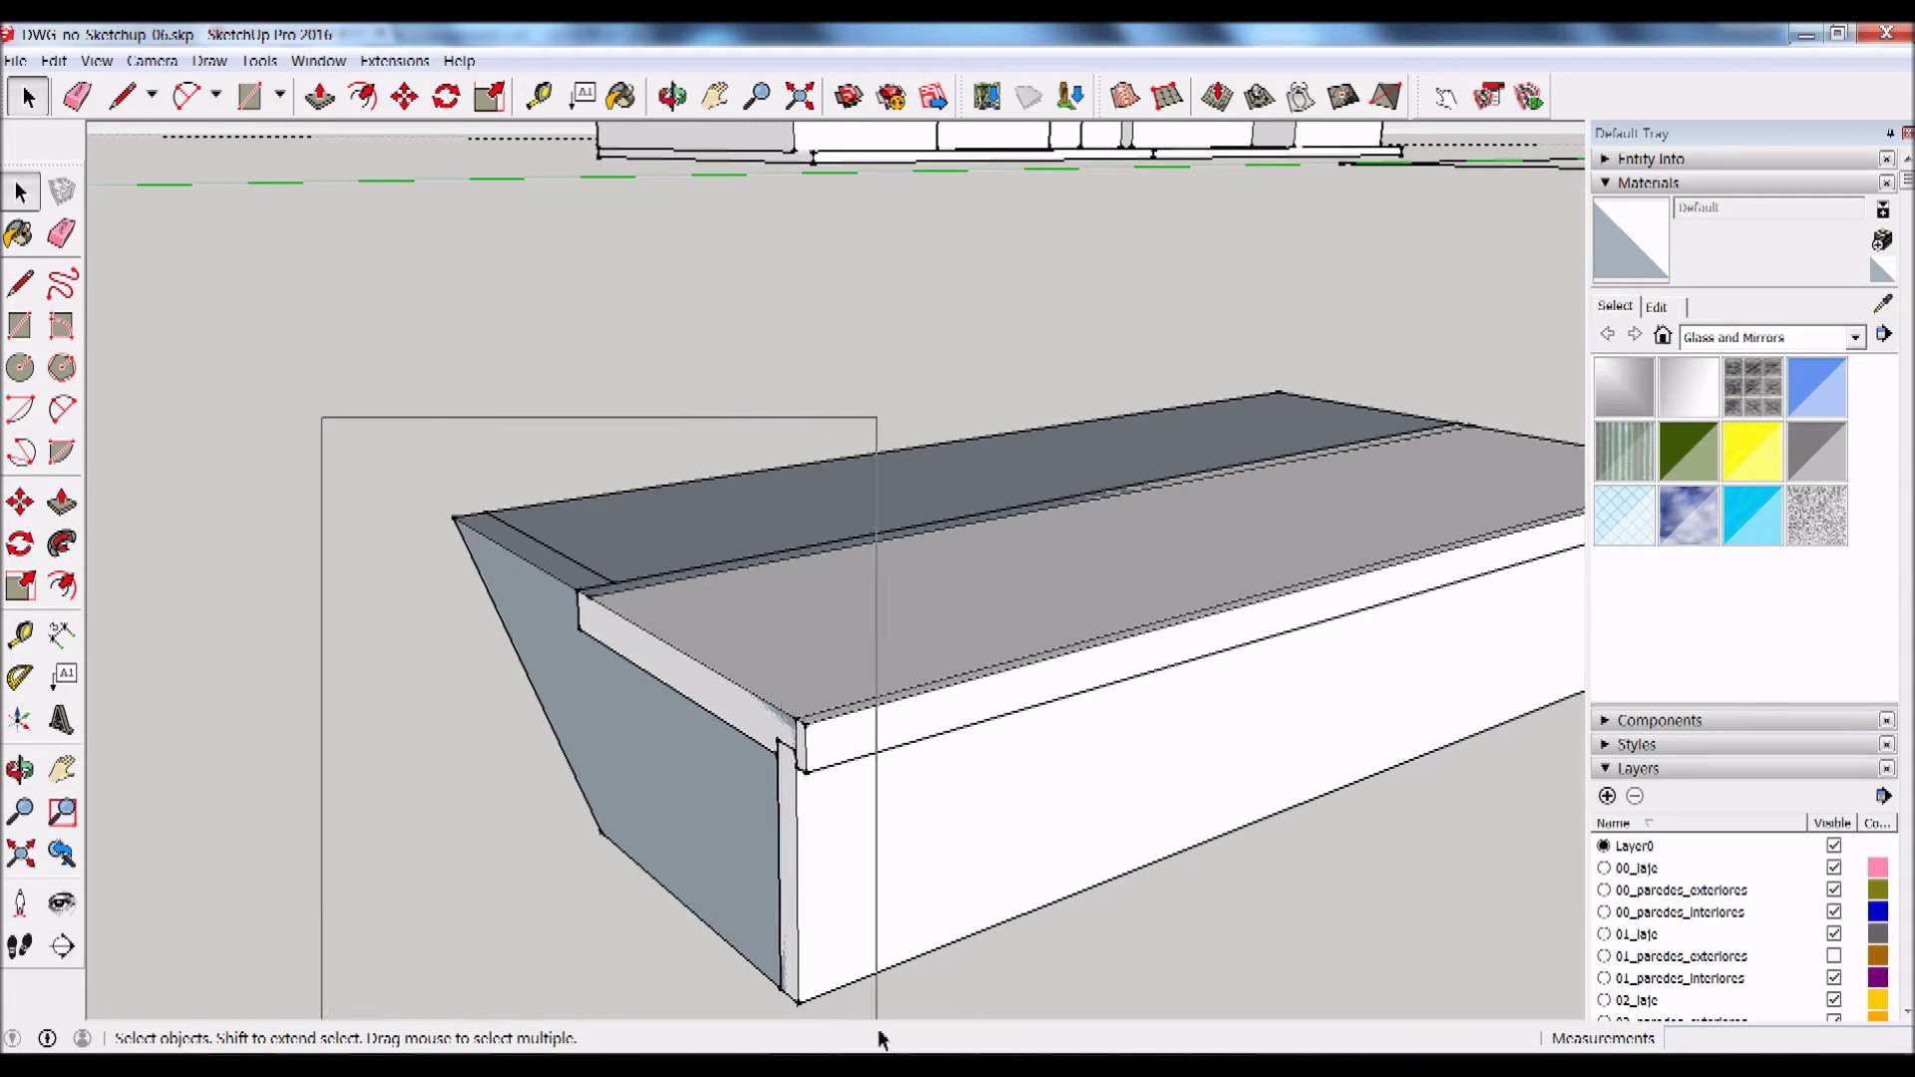
Step: Move the left end strip 10 cm inward along the green axis
left_click(21, 504)
left_click(253, 569)
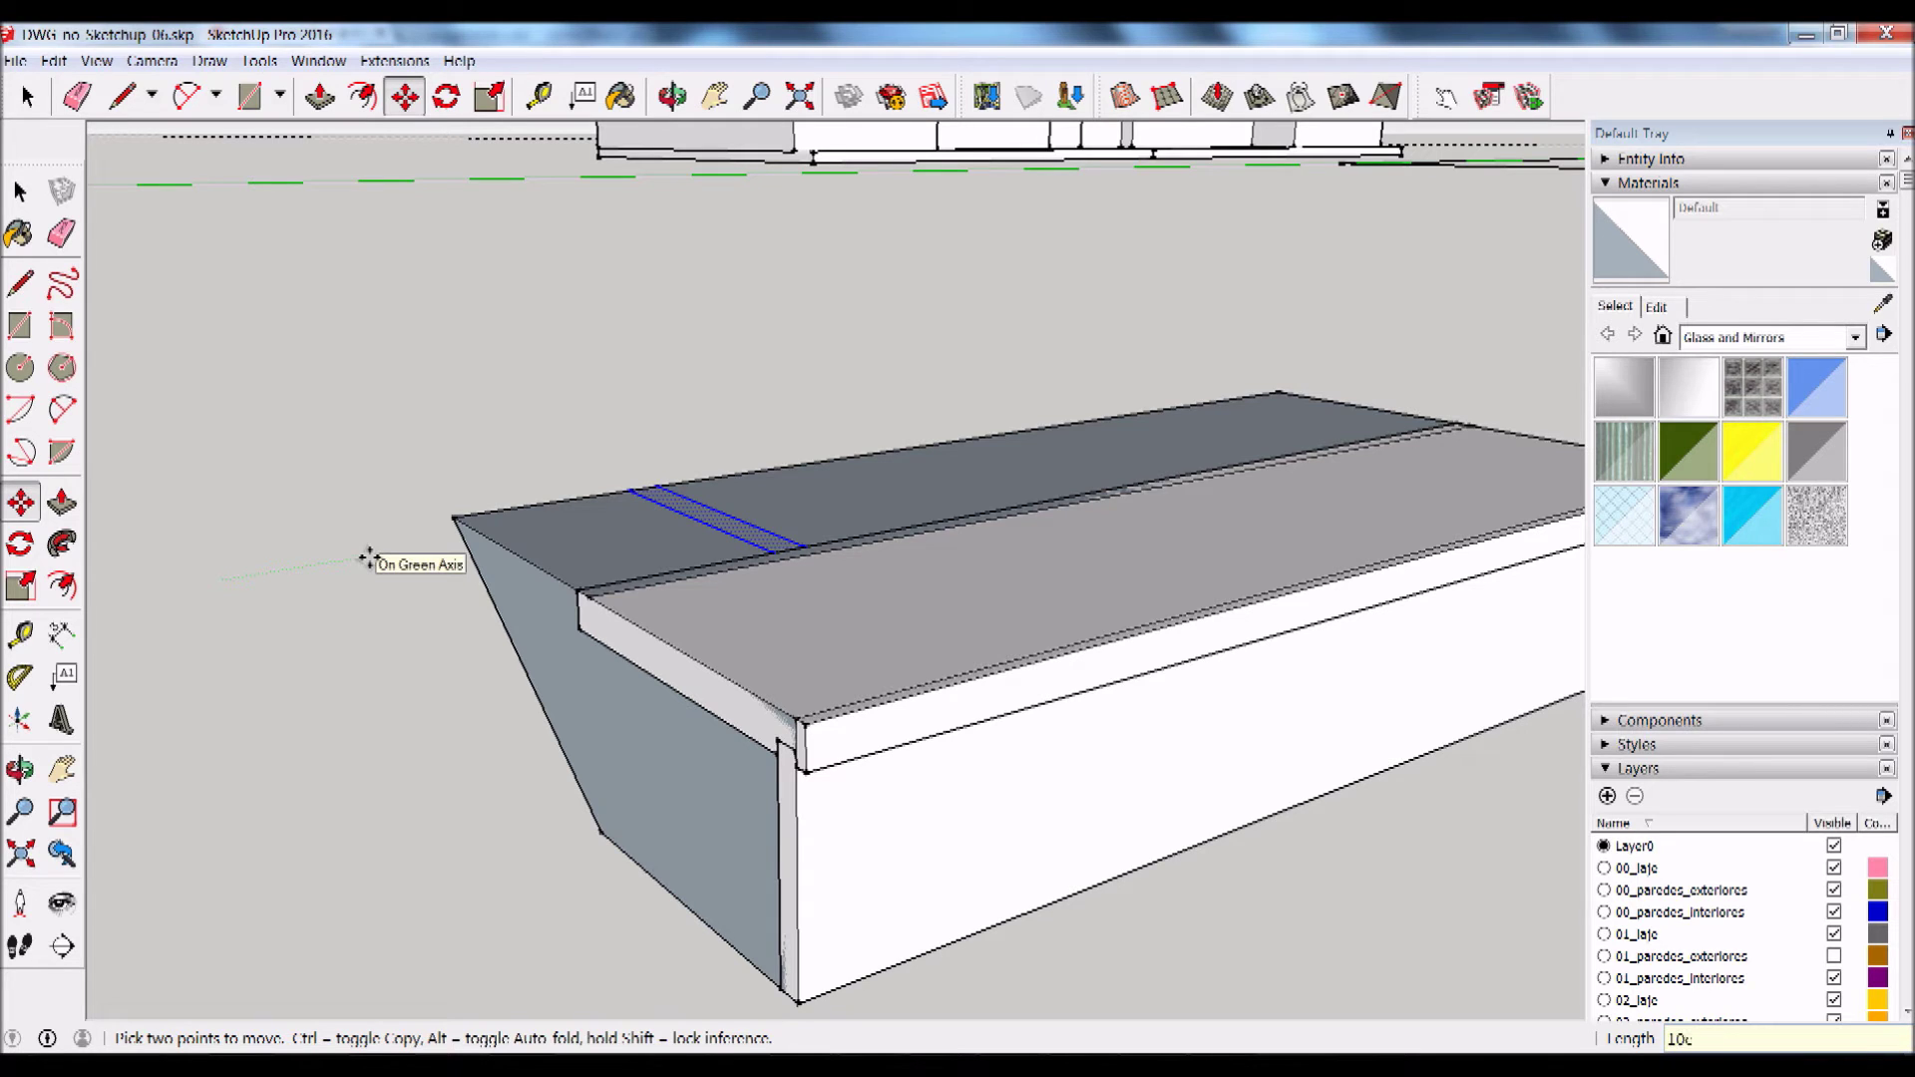
key("Return")
mouse_move(813, 706)
middle_mouse_down()
mouse_move(1163, 692)
mouse_move(744, 705)
mouse_move(1230, 543)
mouse_move(708, 765)
middle_mouse_up()
Step: Inspect the step from below and around, then window-select the whole step box
scroll(709, 764, "down", 3)
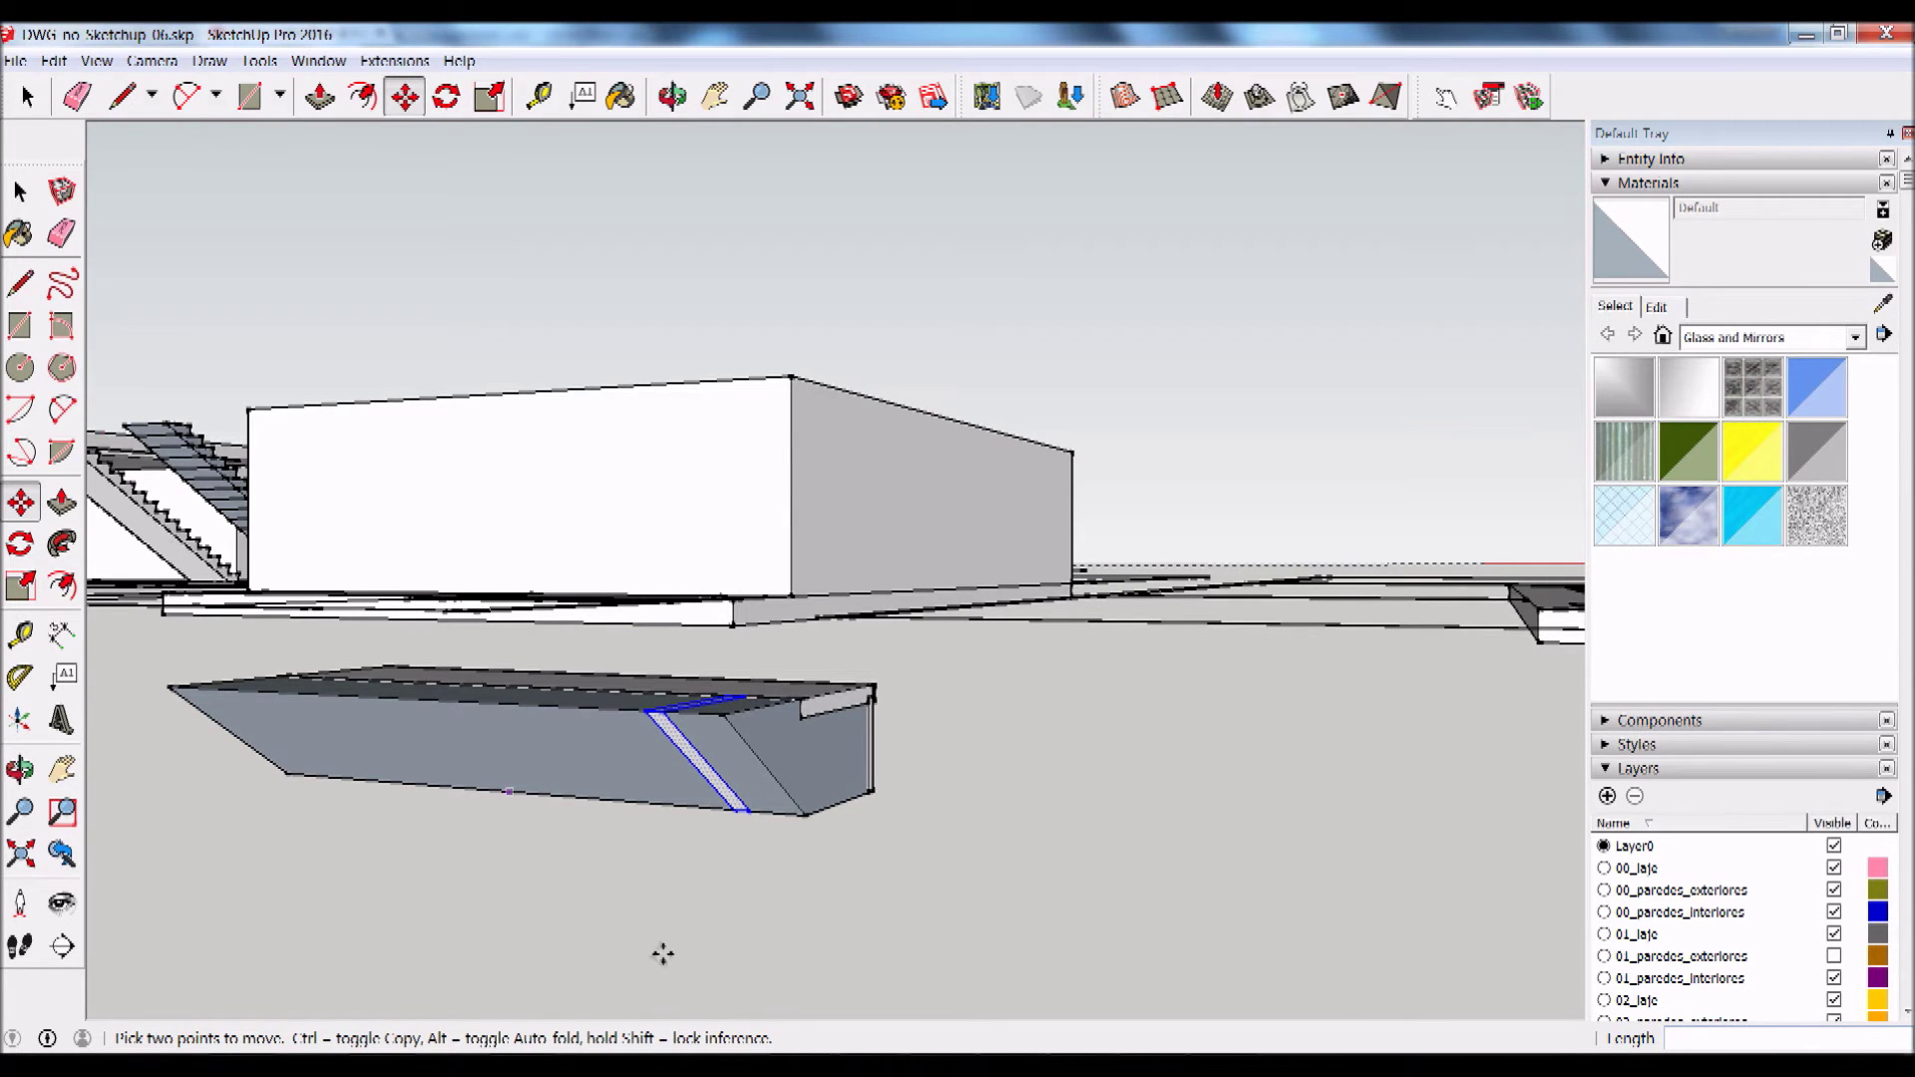
scroll(867, 842, "down", 3)
mouse_move(867, 841)
middle_mouse_down()
mouse_move(718, 932)
mouse_move(520, 850)
mouse_move(964, 510)
middle_mouse_up()
mouse_move(851, 455)
middle_mouse_down()
mouse_move(654, 626)
mouse_move(316, 559)
mouse_move(698, 639)
mouse_move(1124, 671)
middle_mouse_up()
scroll(625, 682, "up", 3)
scroll(698, 658, "up", 3)
scroll(798, 644, "up", 2)
mouse_move(885, 631)
middle_mouse_down()
mouse_move(816, 714)
mouse_move(774, 706)
middle_mouse_up()
key("space")
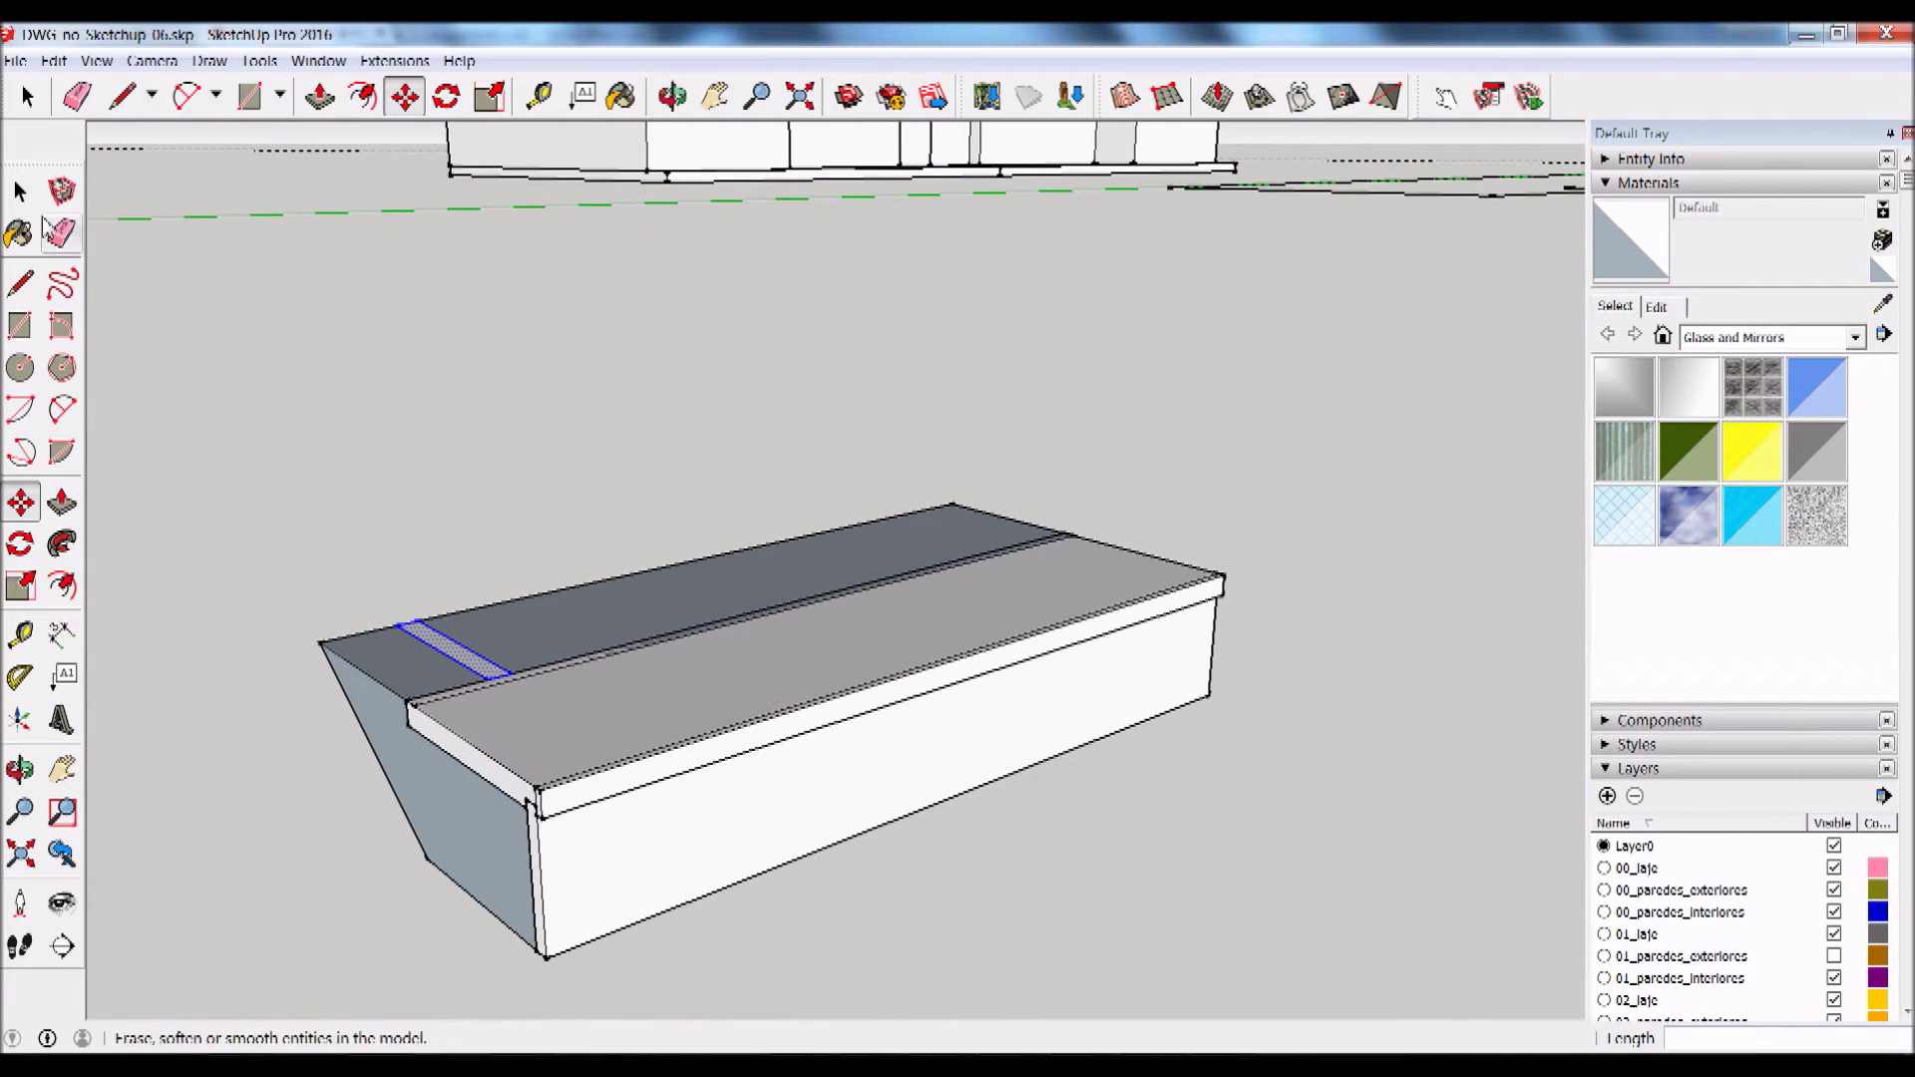
left_click_drag(239, 987, 237, 985)
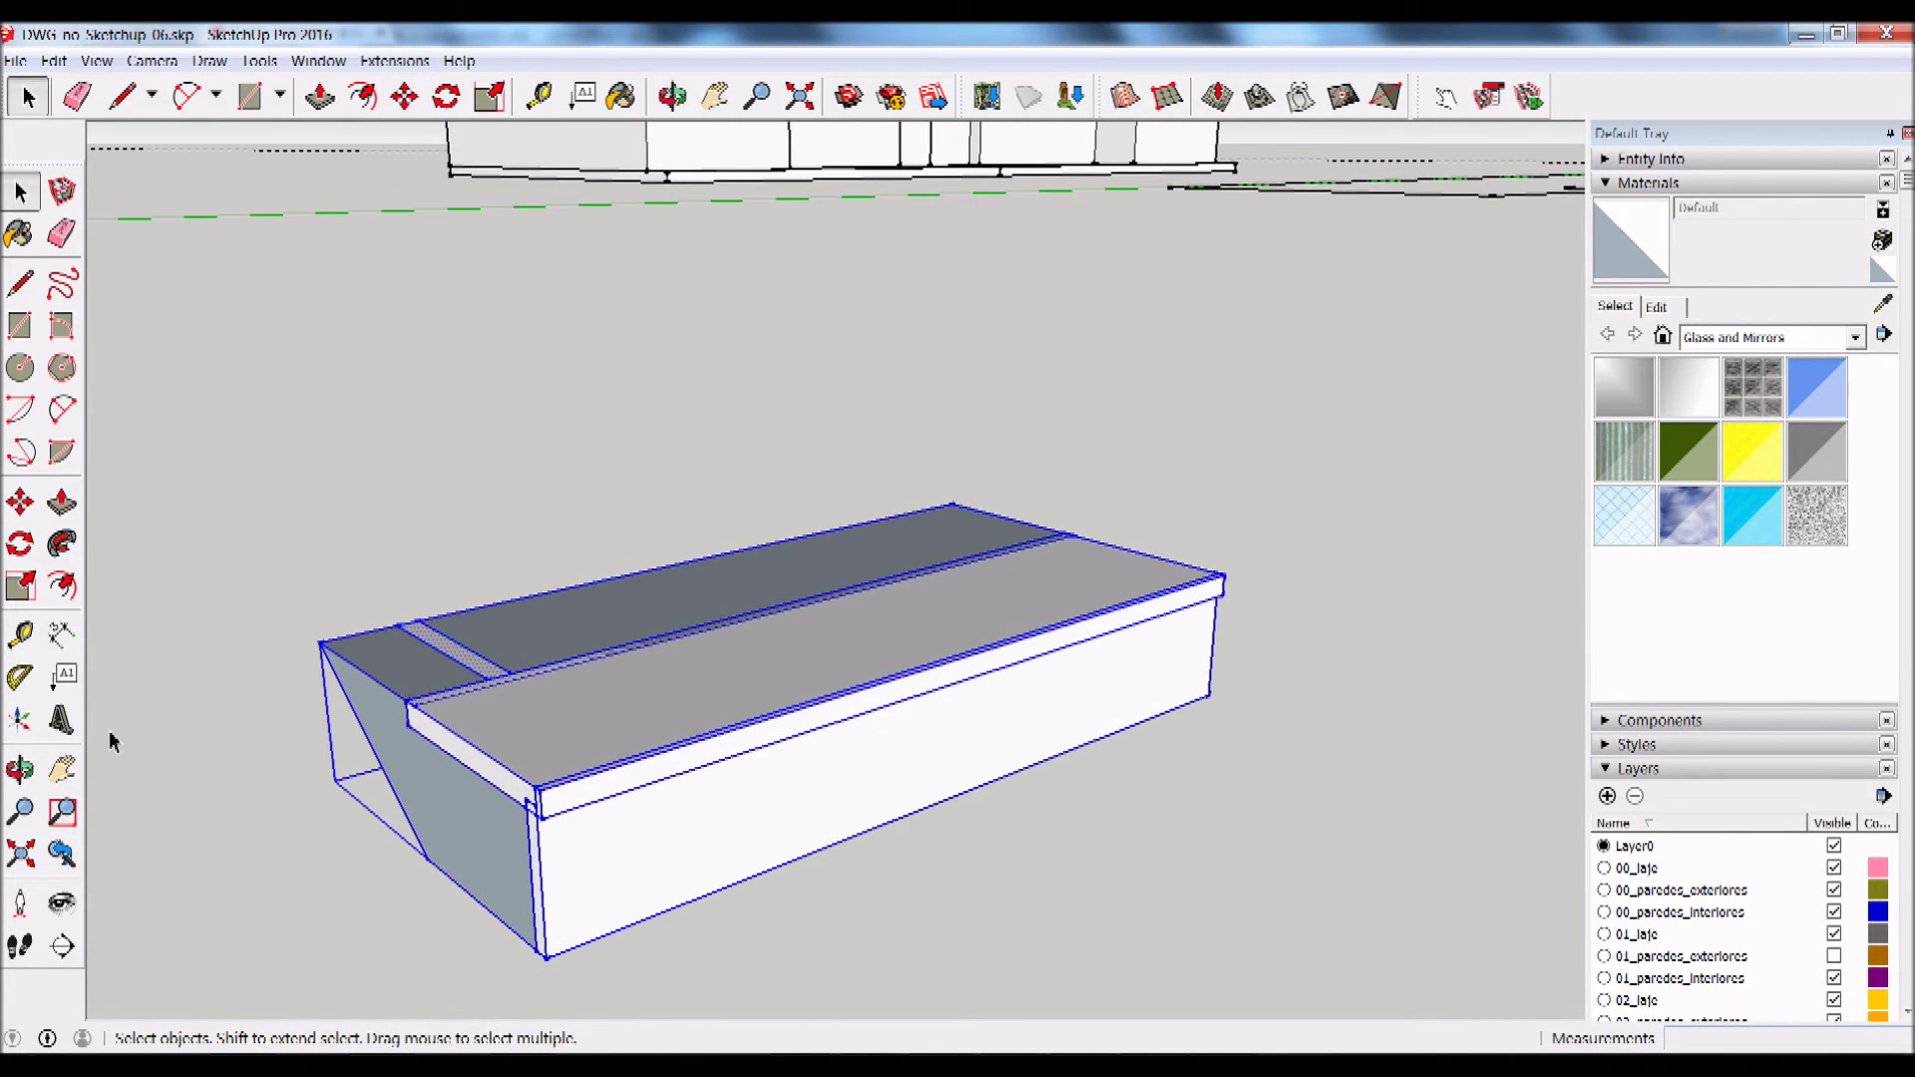
Step: Copy the step from its bottom corner onto the first step, then undo that copy
left_click(20, 507)
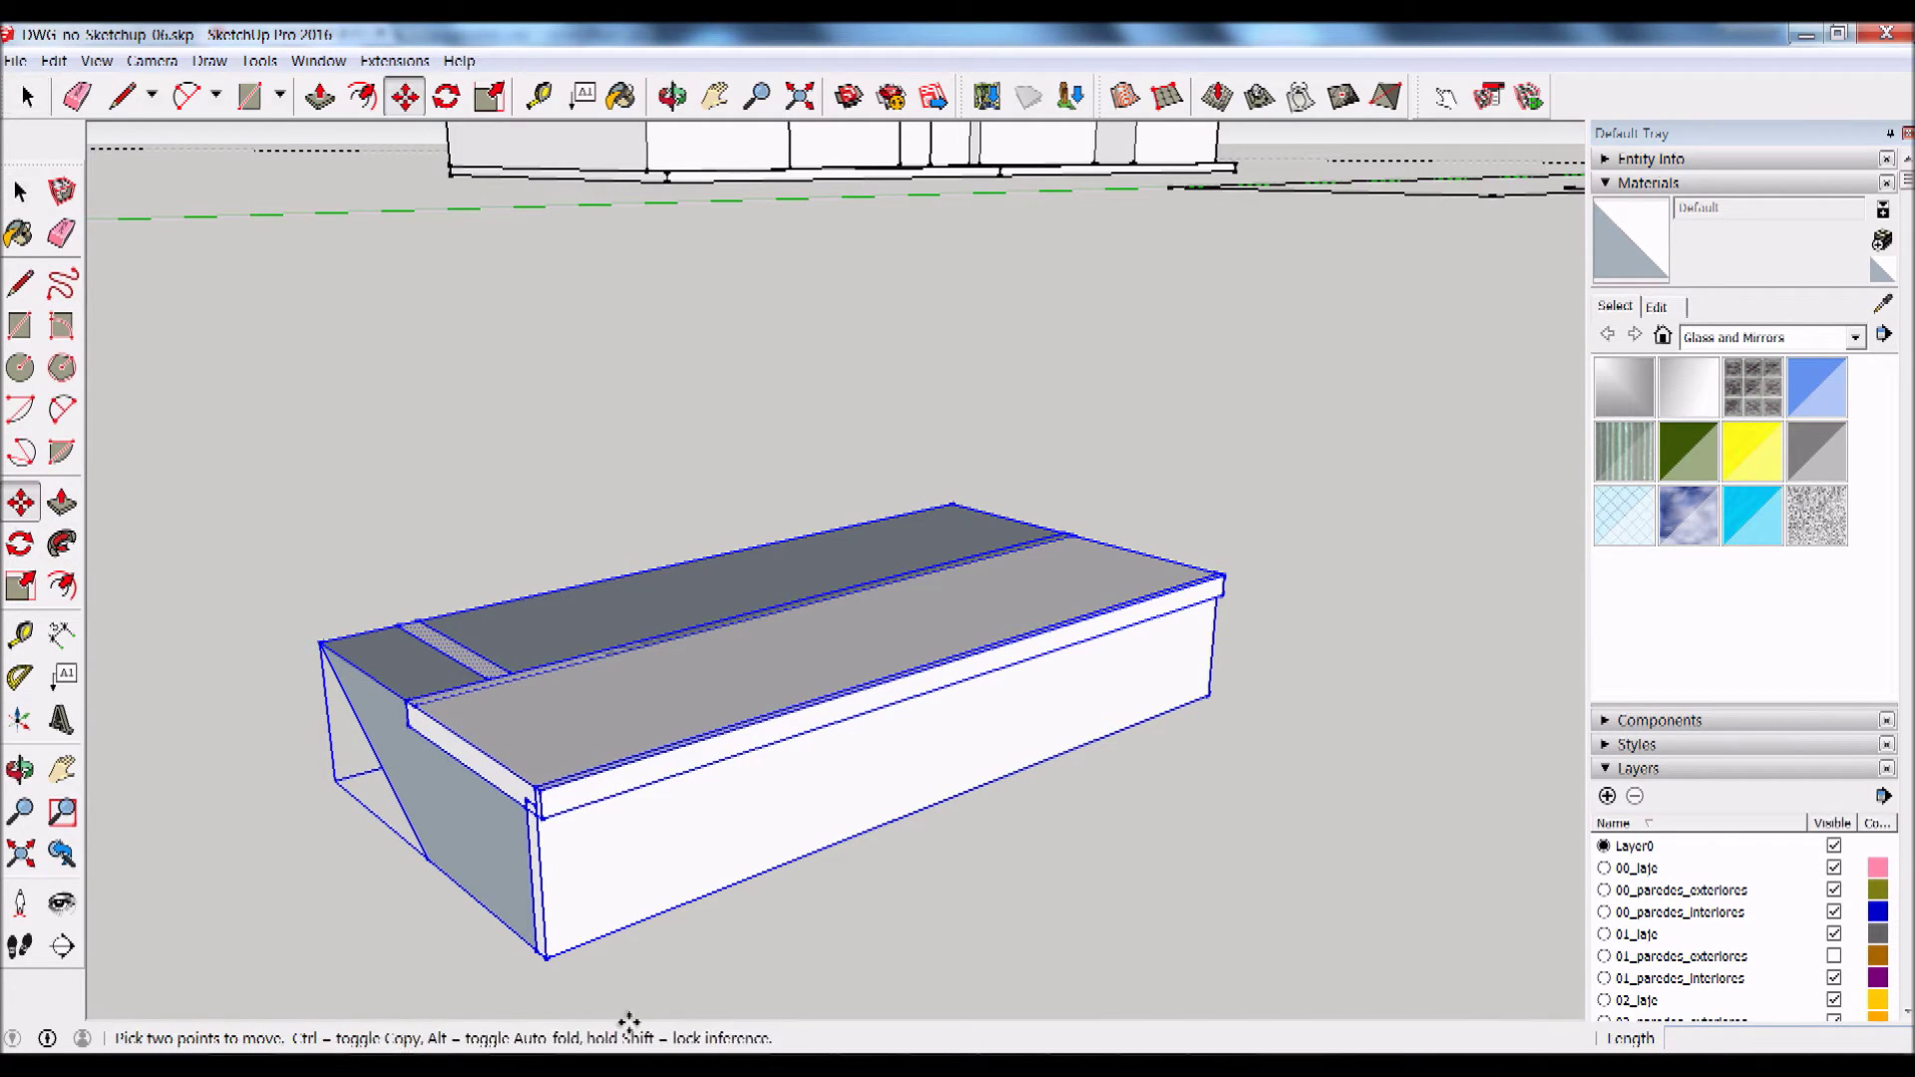
left_click(550, 961)
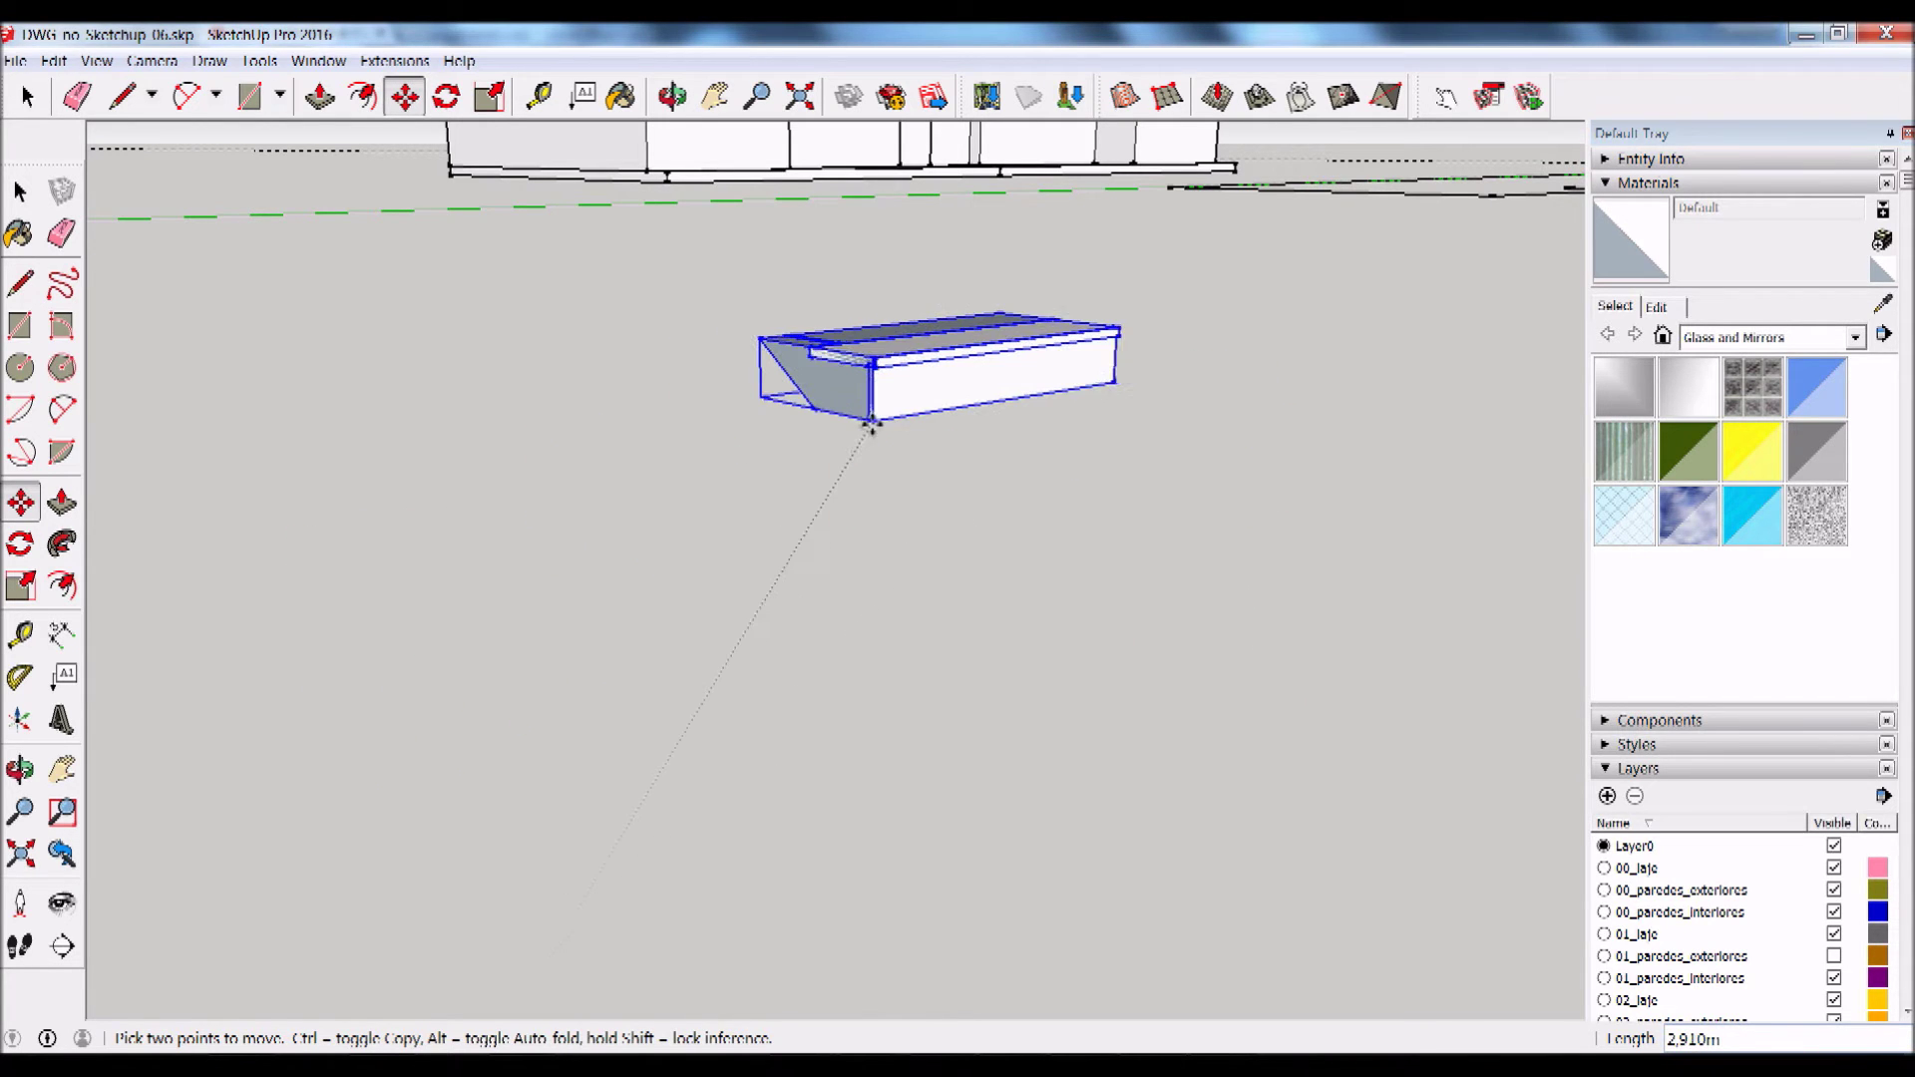
key("ctrl")
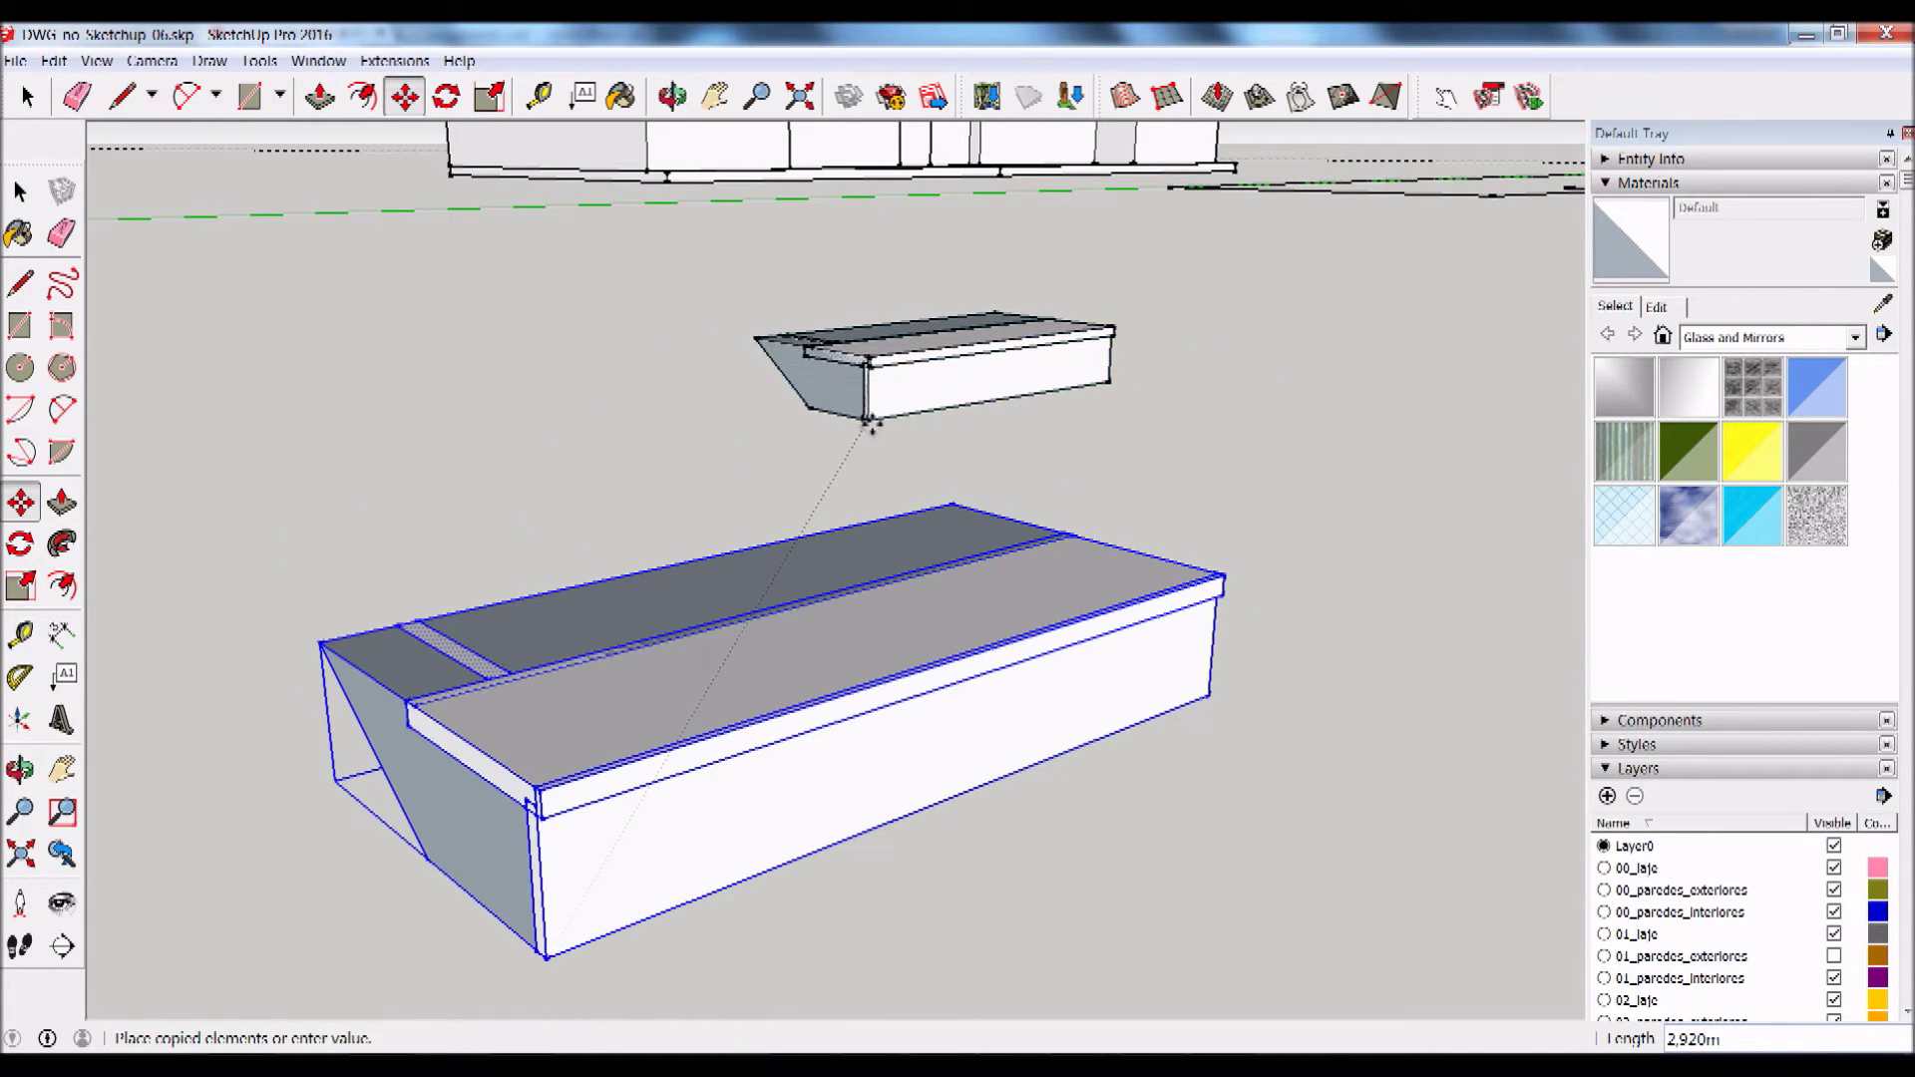
left_click(419, 710)
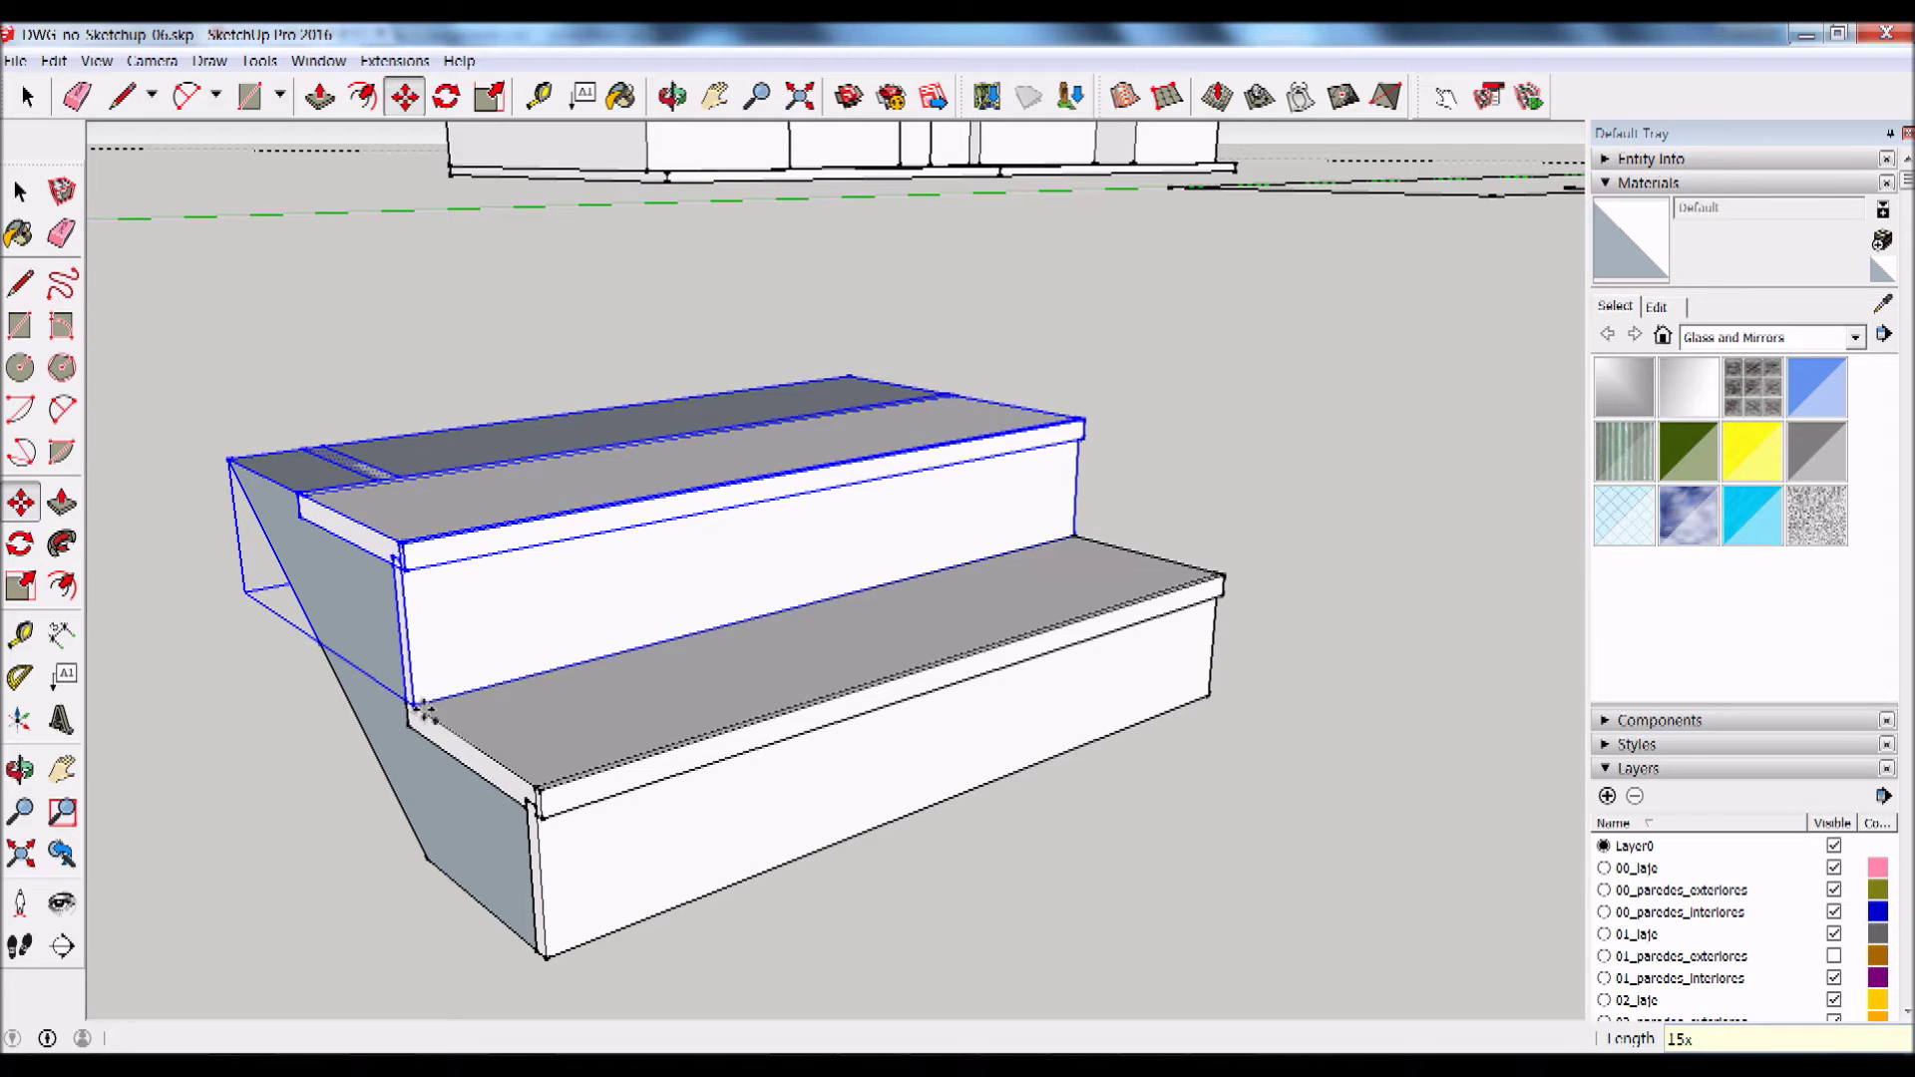
key("ctrl+z")
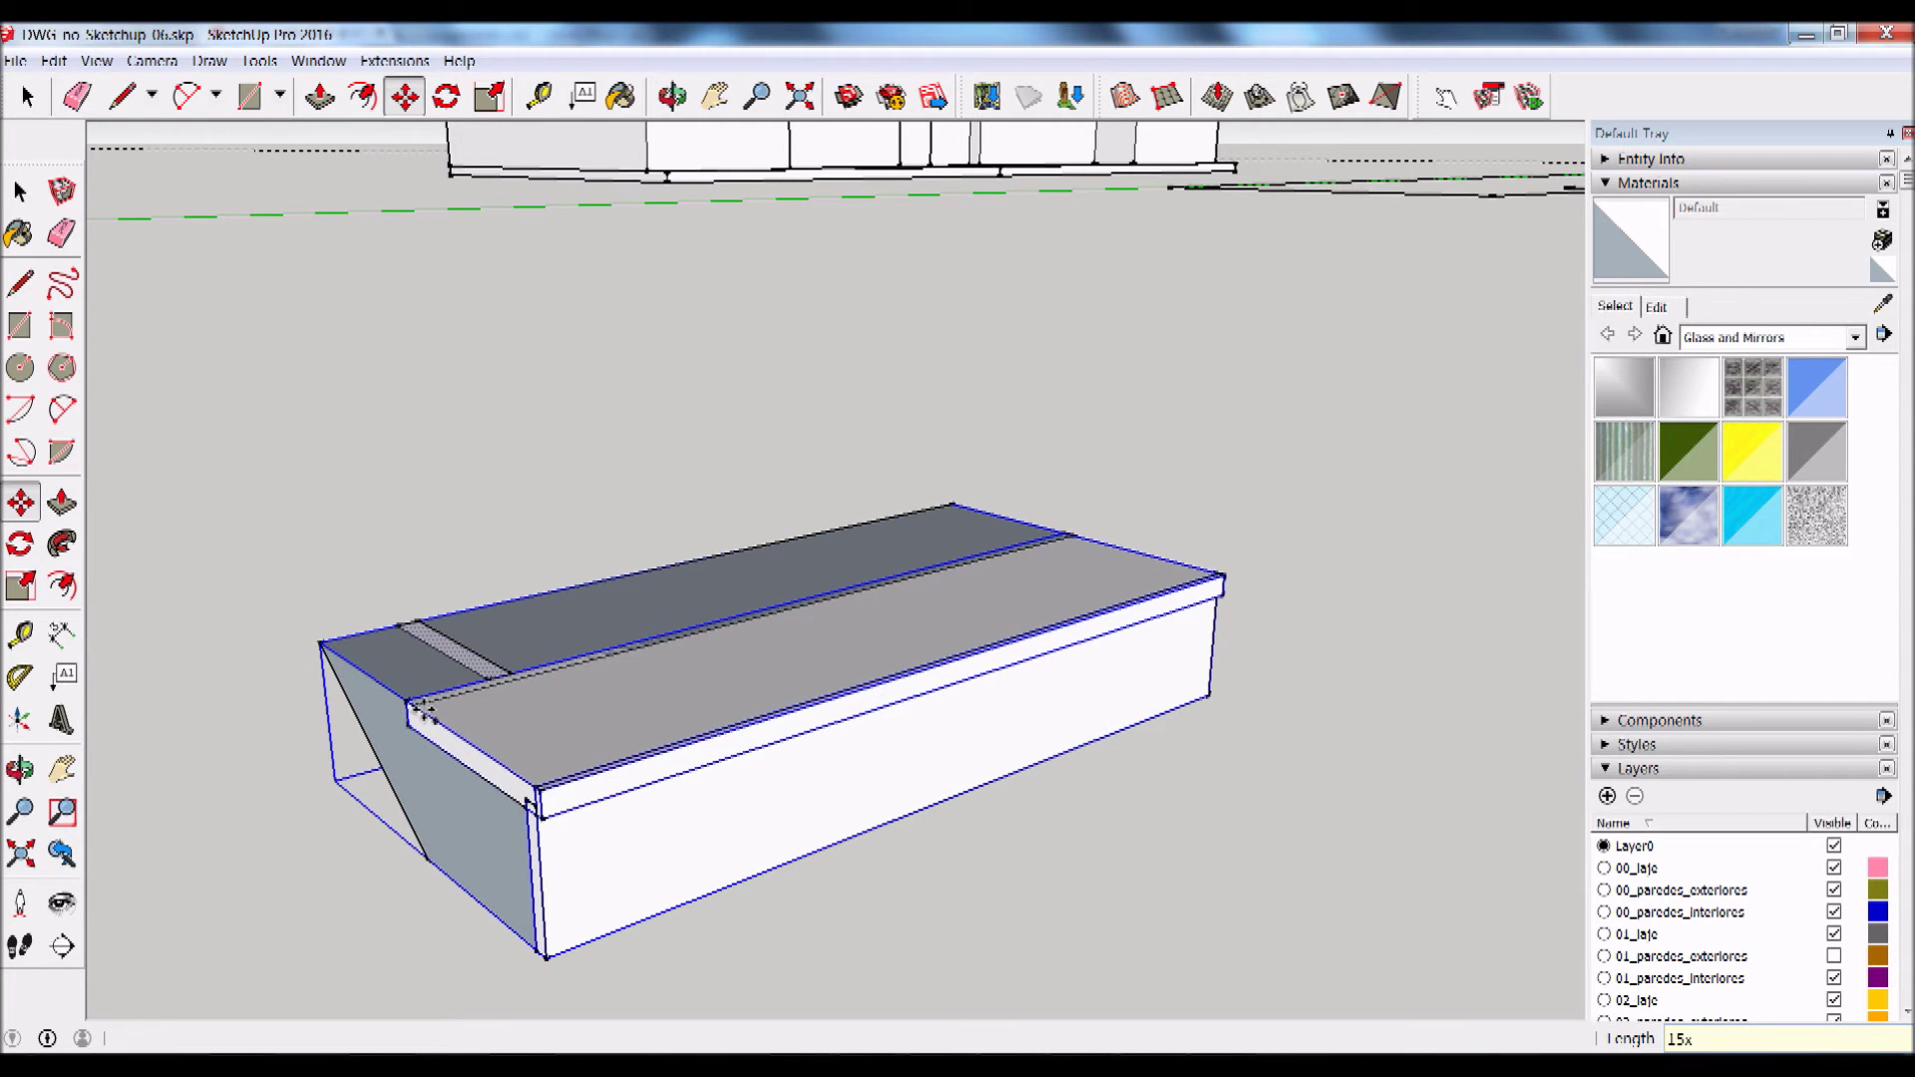
Step: Place a second-step copy and attempt a 15x repeat, then cancel and undo the extra copy
left_click(535, 952)
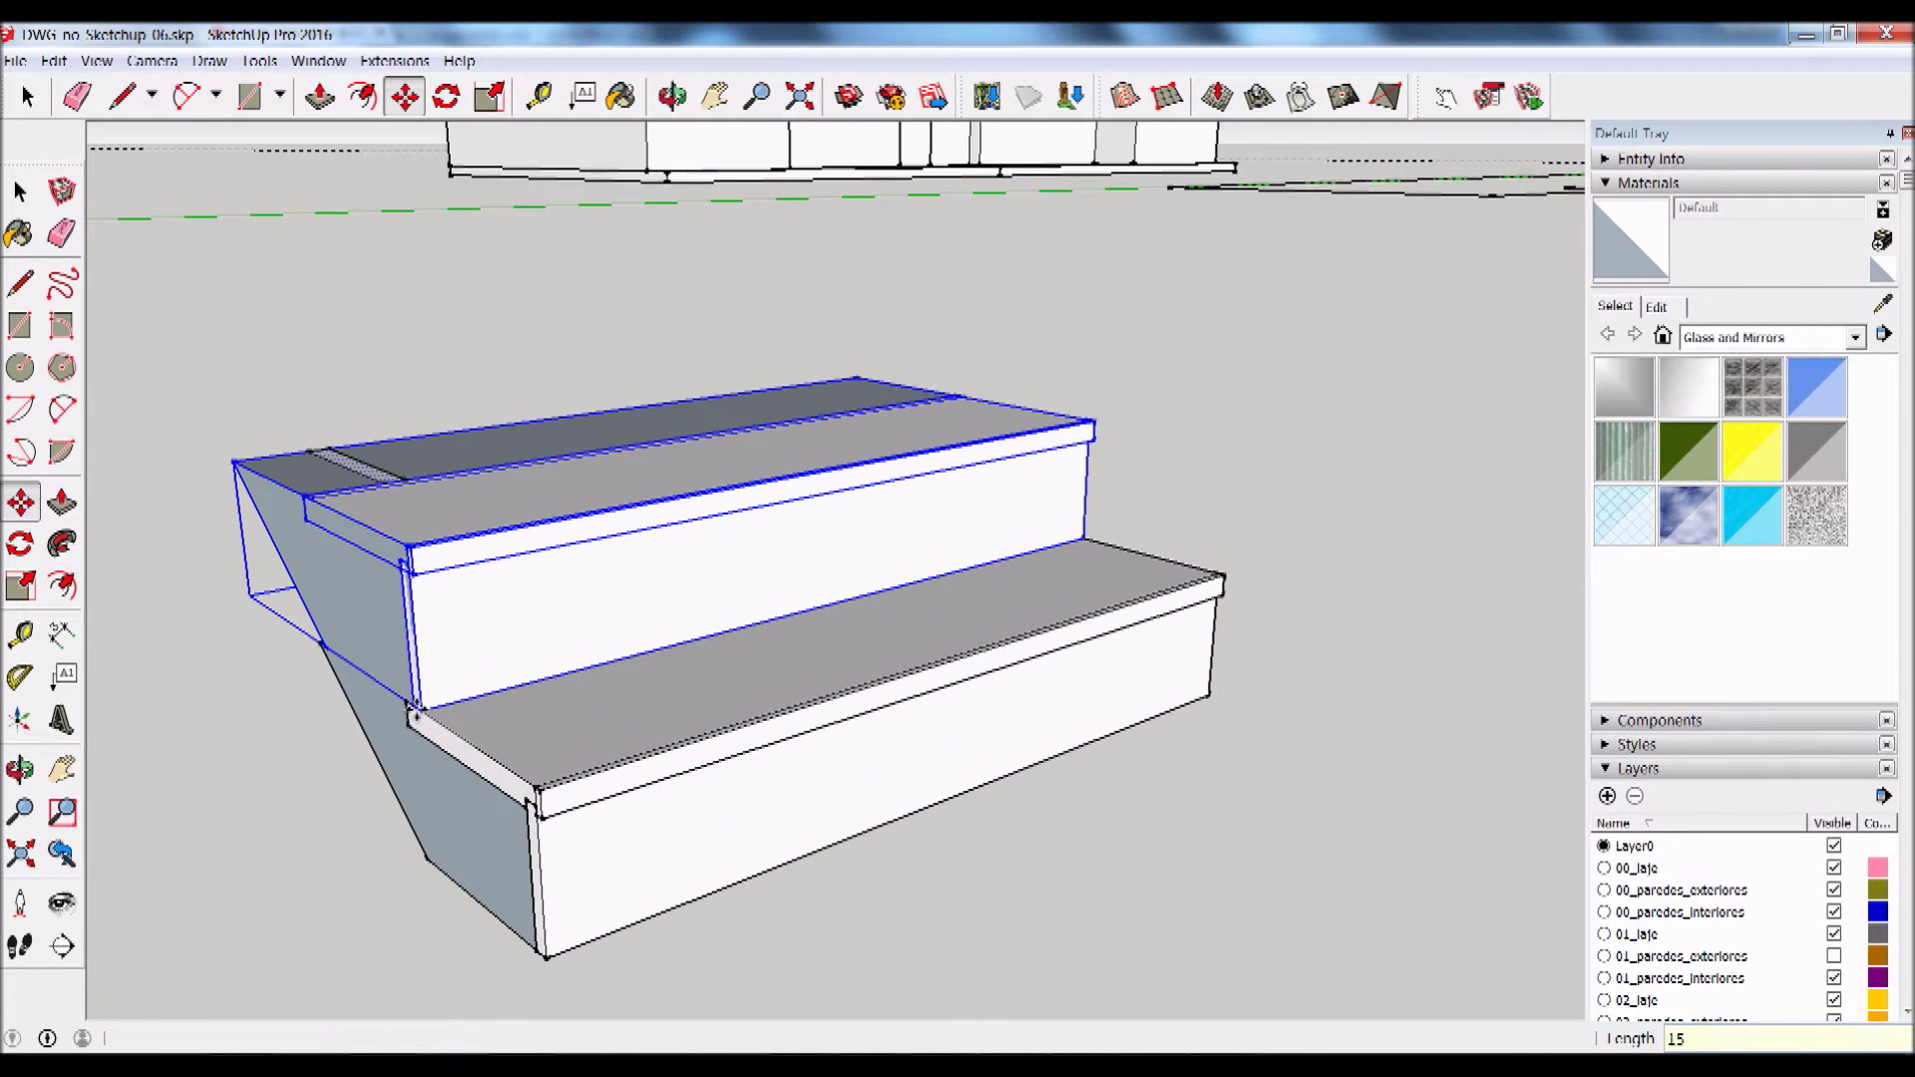
key("Return")
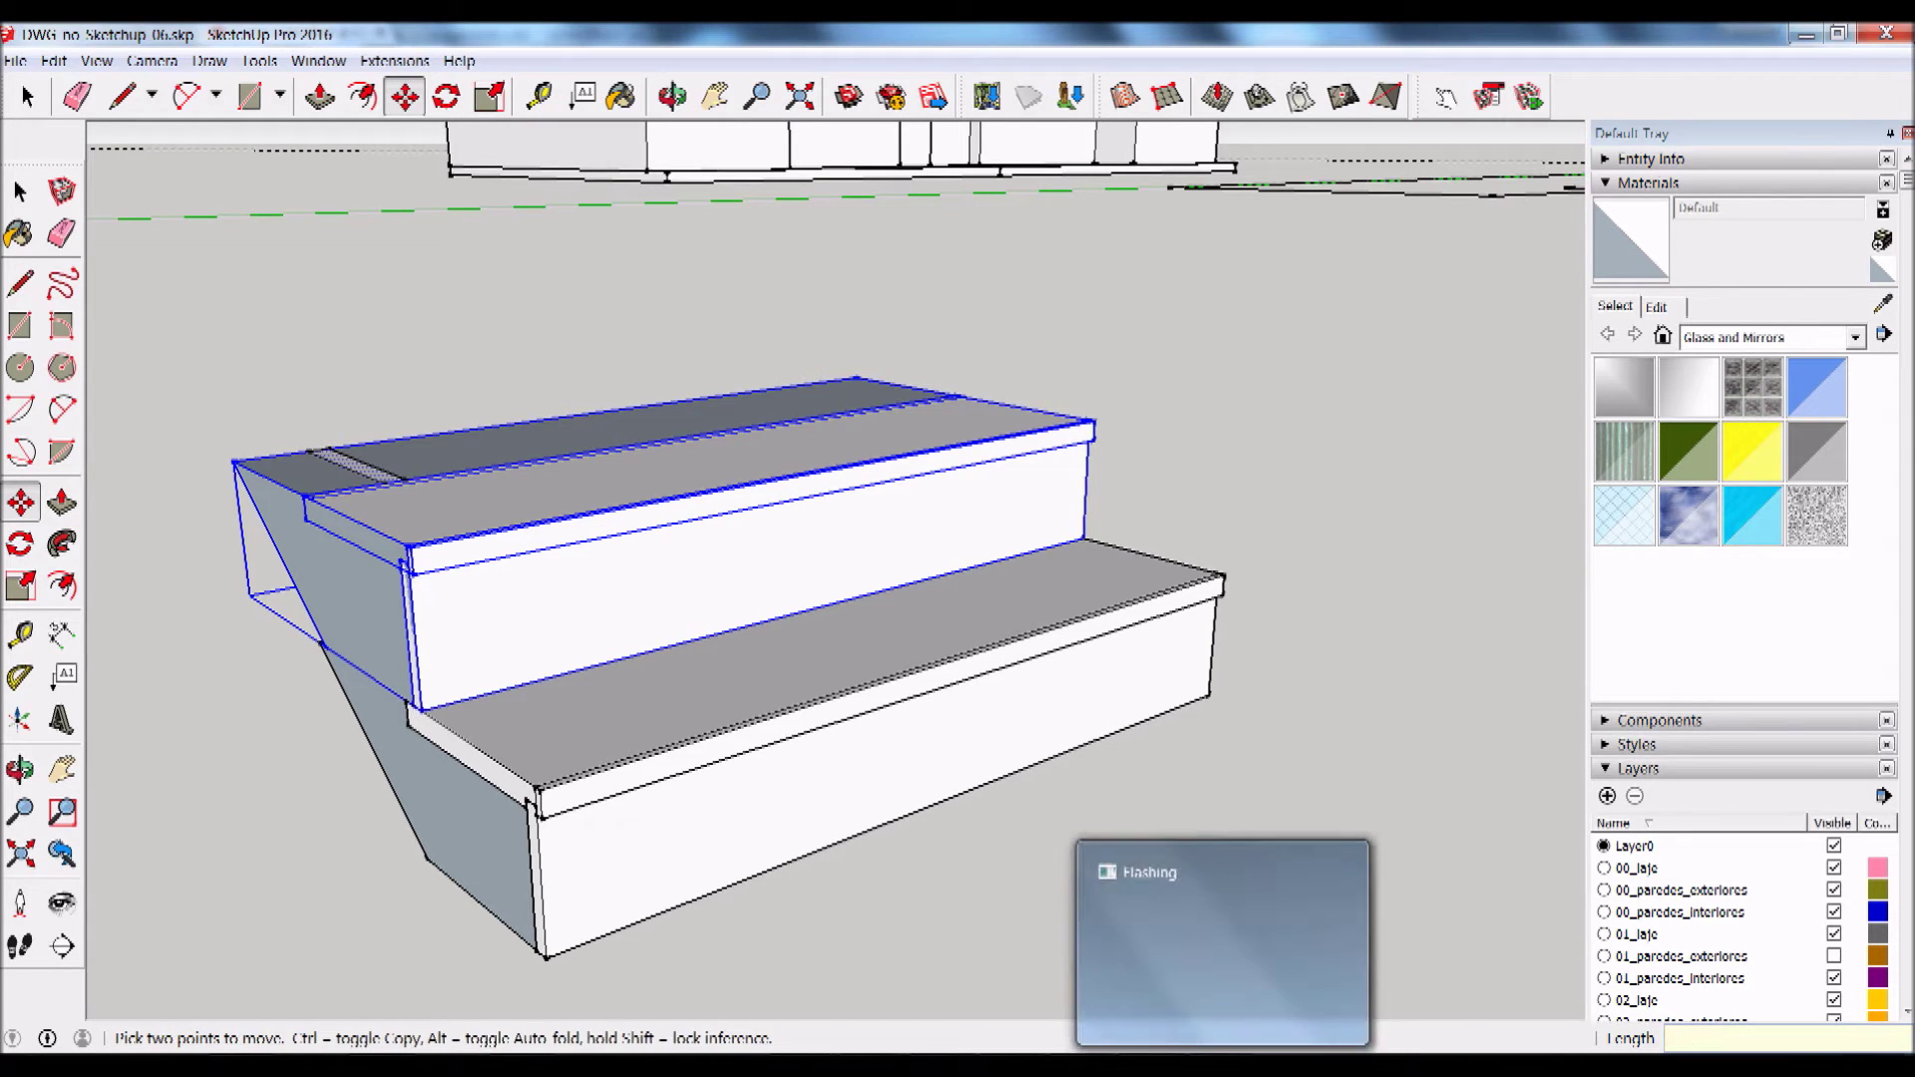
type("15x")
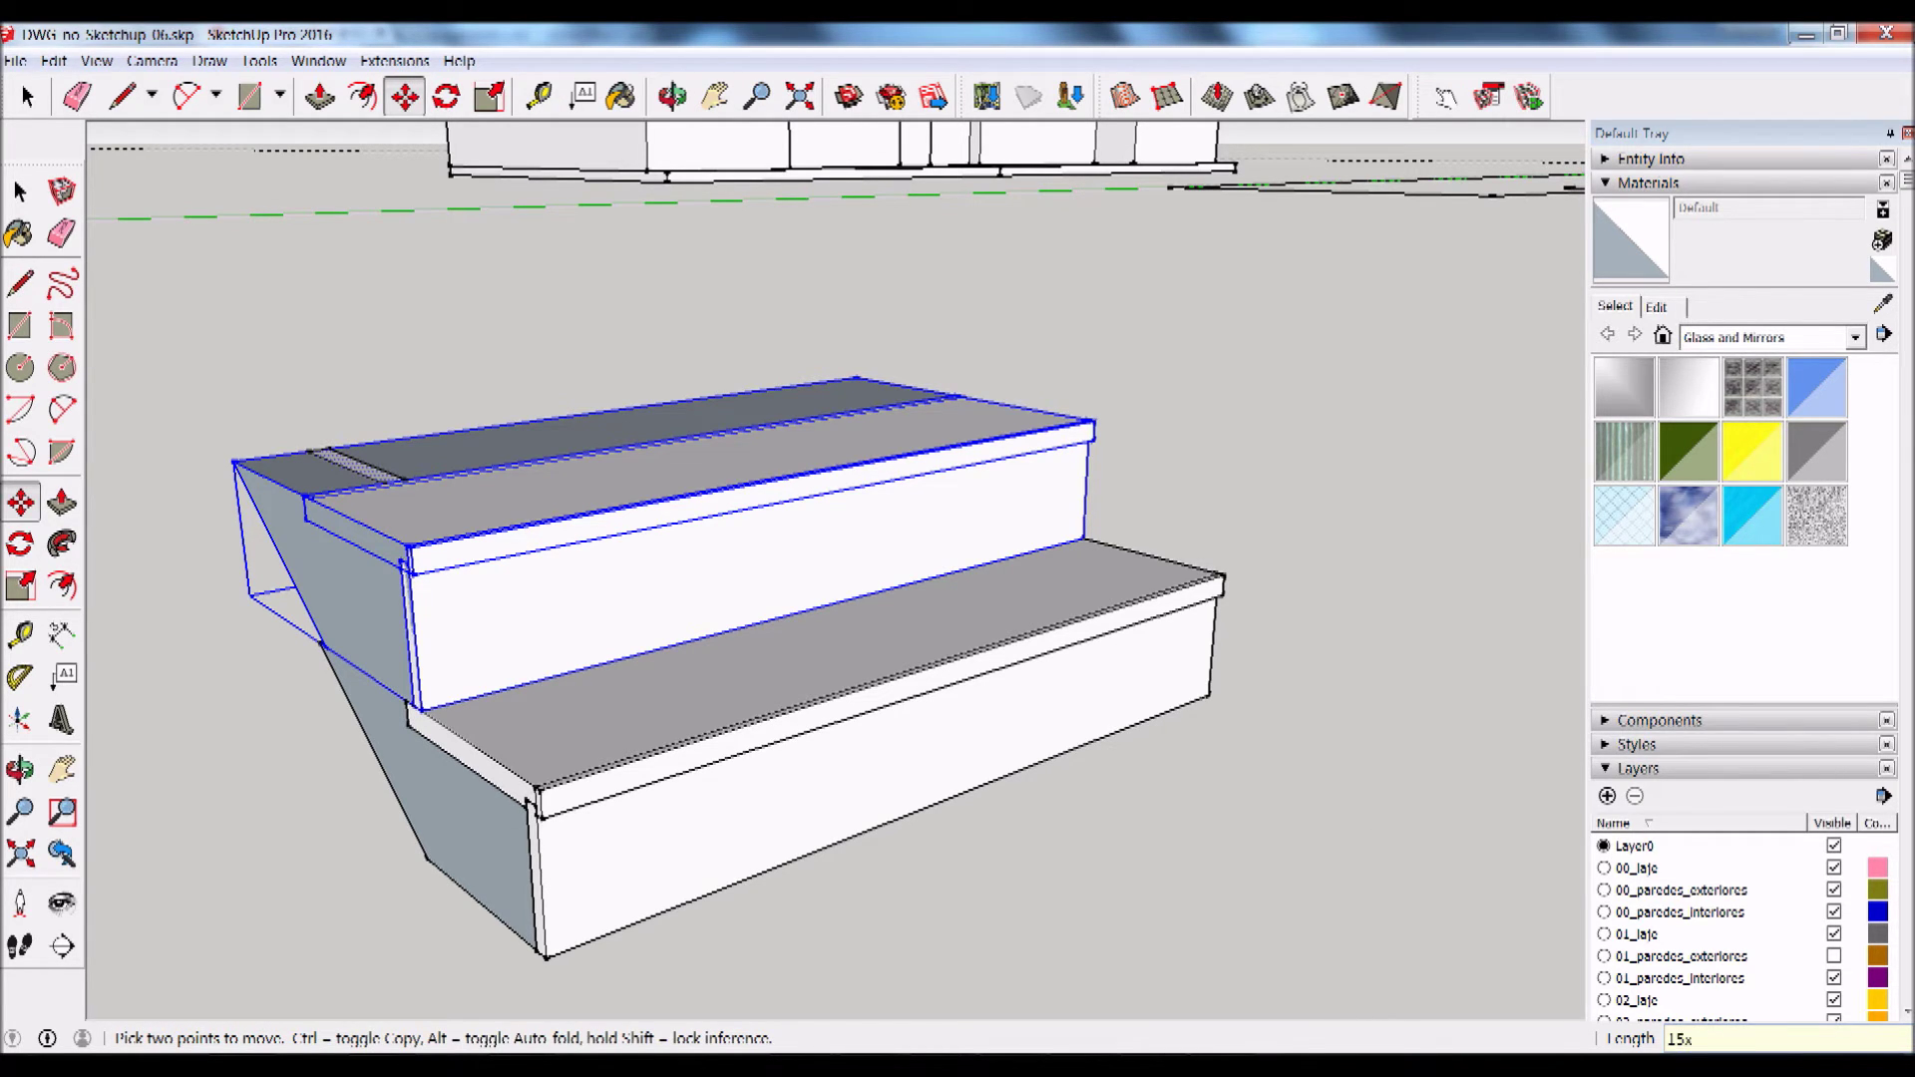
key("Return")
key("Escape")
left_click(60, 62)
left_click(90, 81)
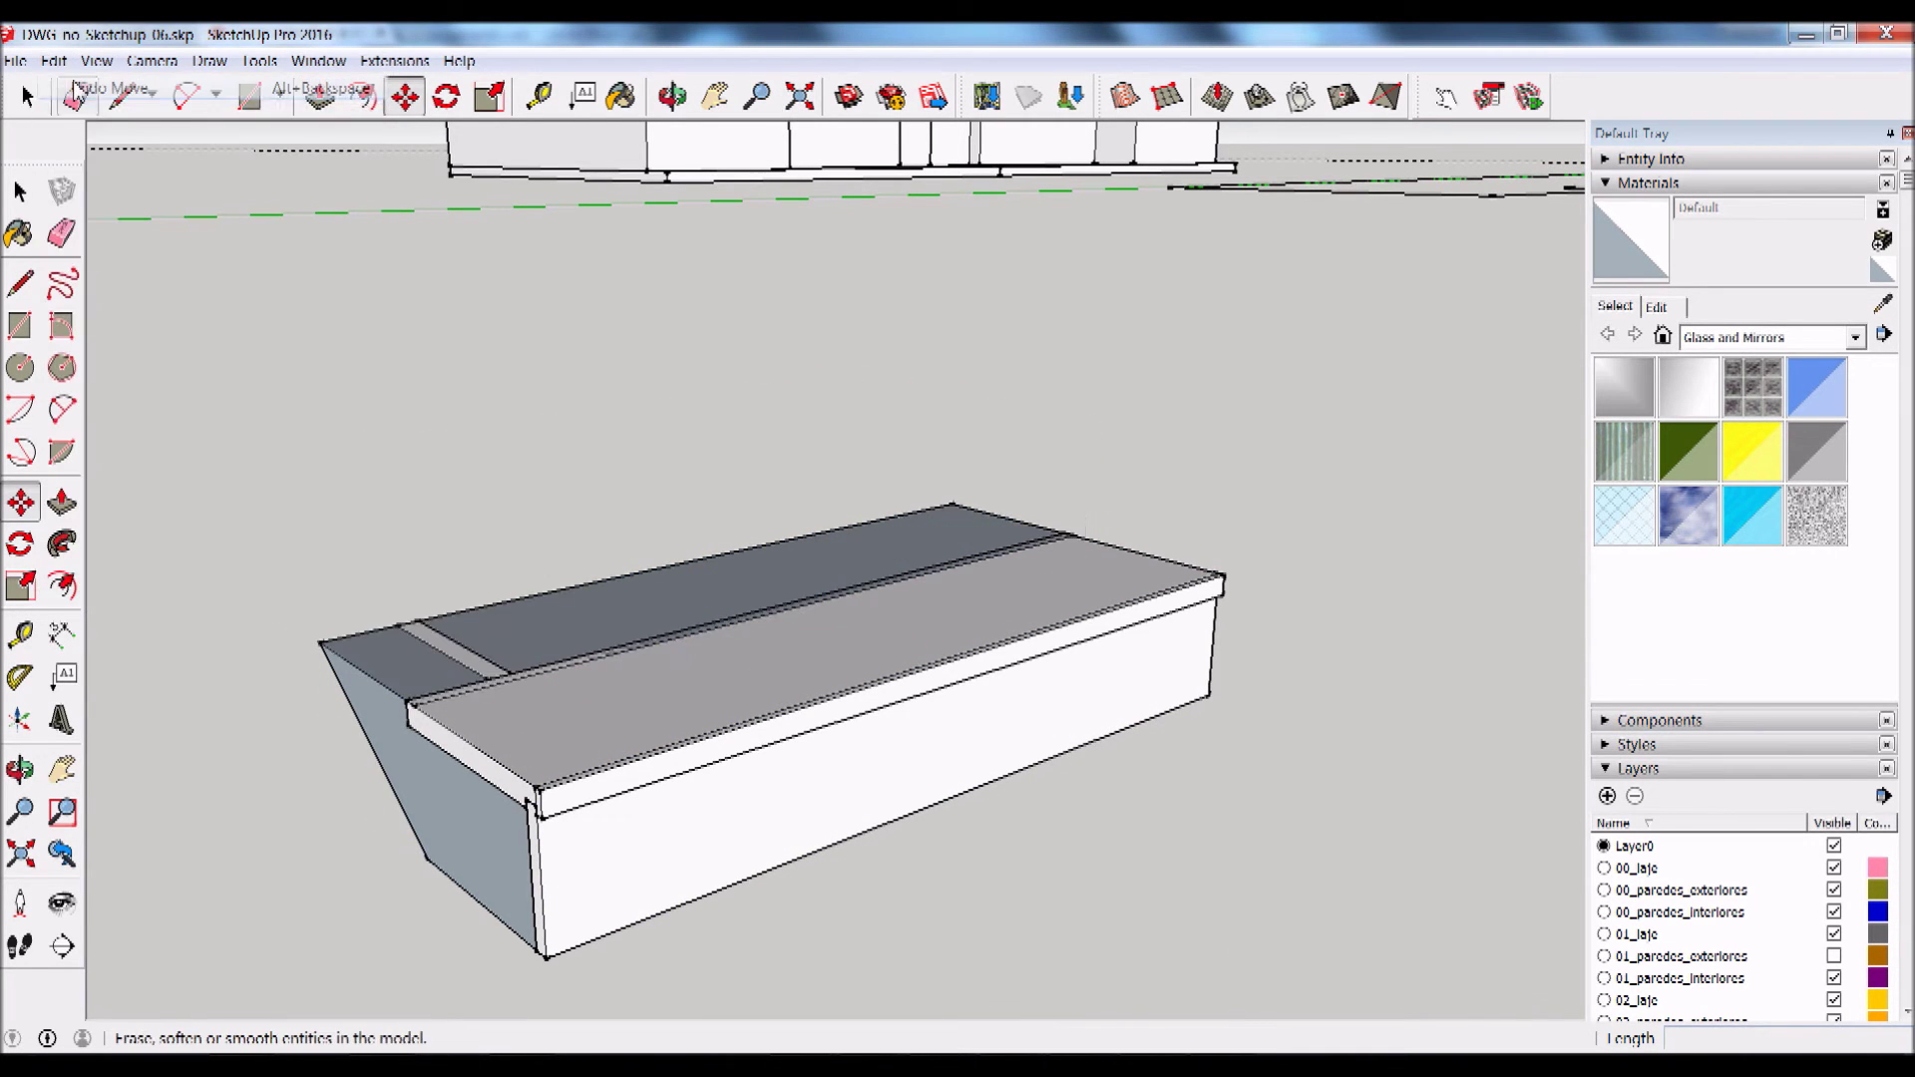
Step: Select the whole block and array 15 copies from the bottom front corner to the top corner
left_click(20, 192)
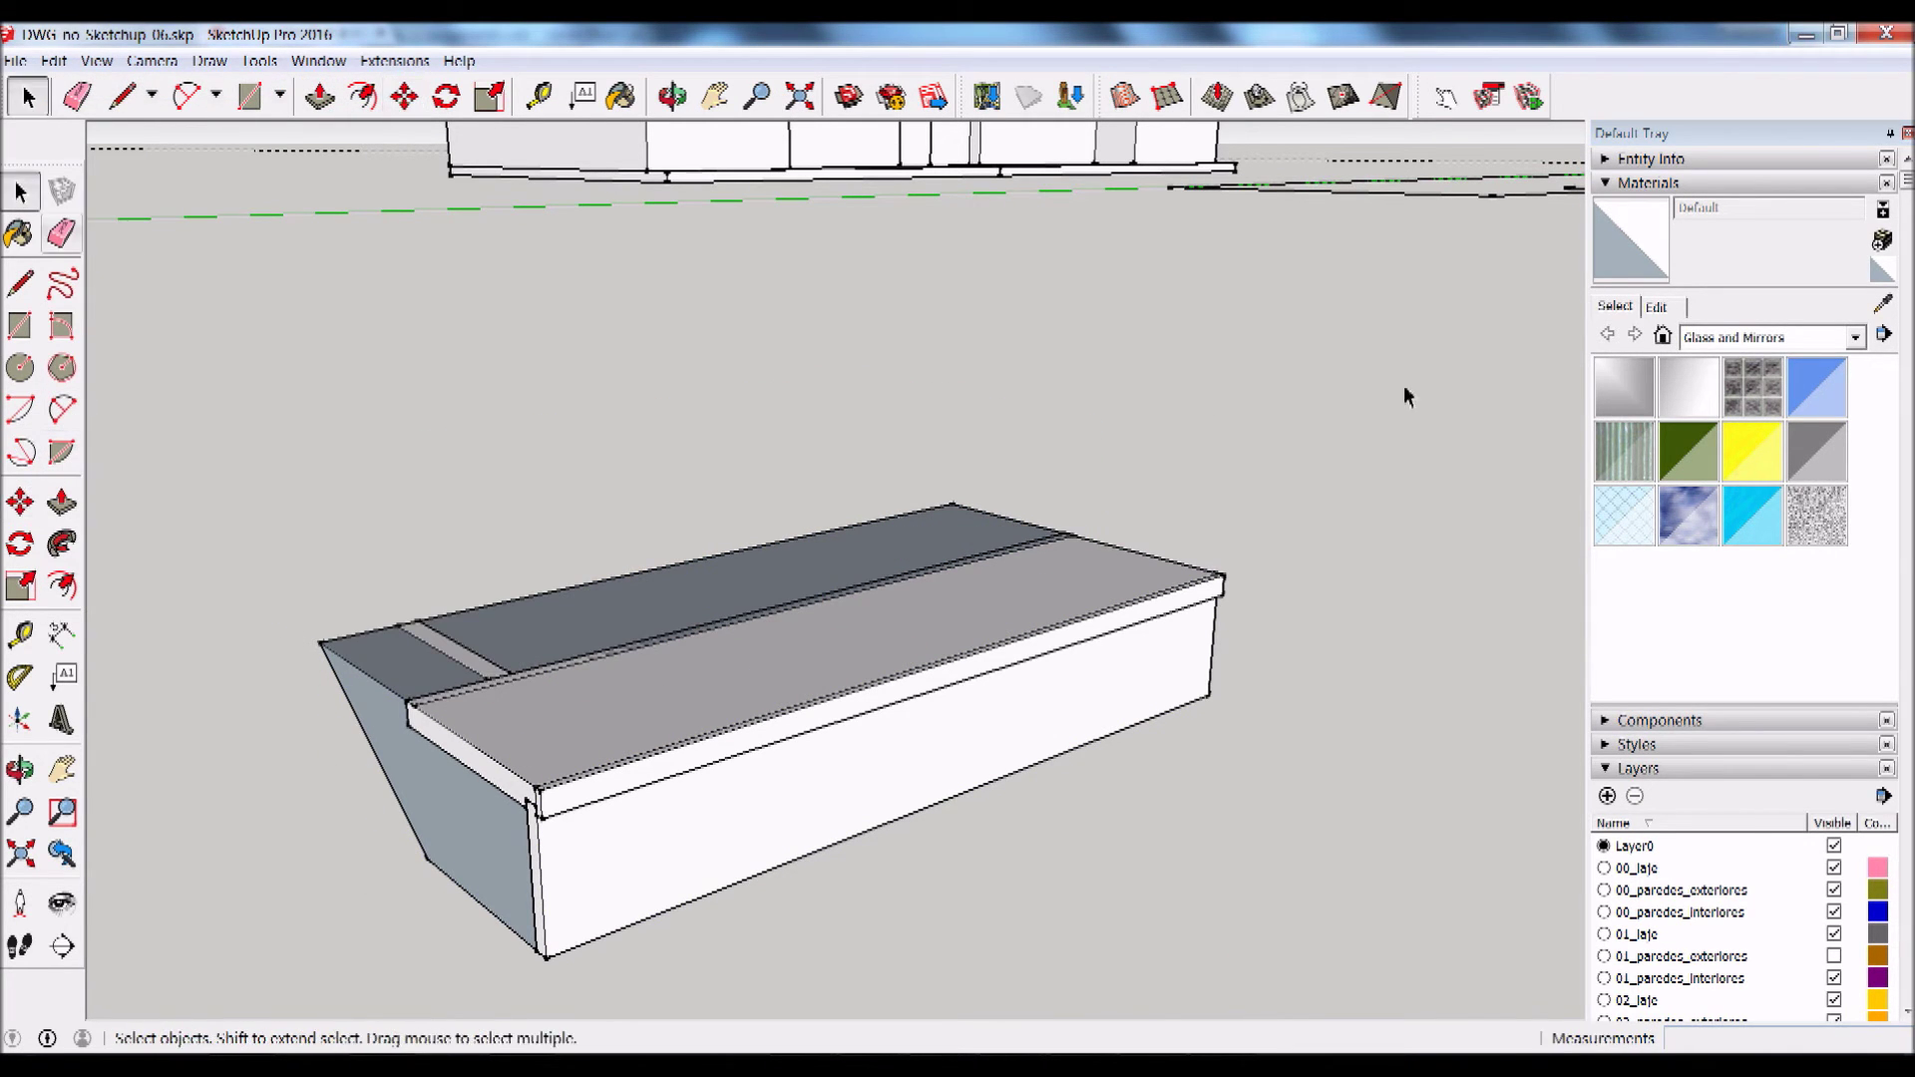
key("ctrl+a")
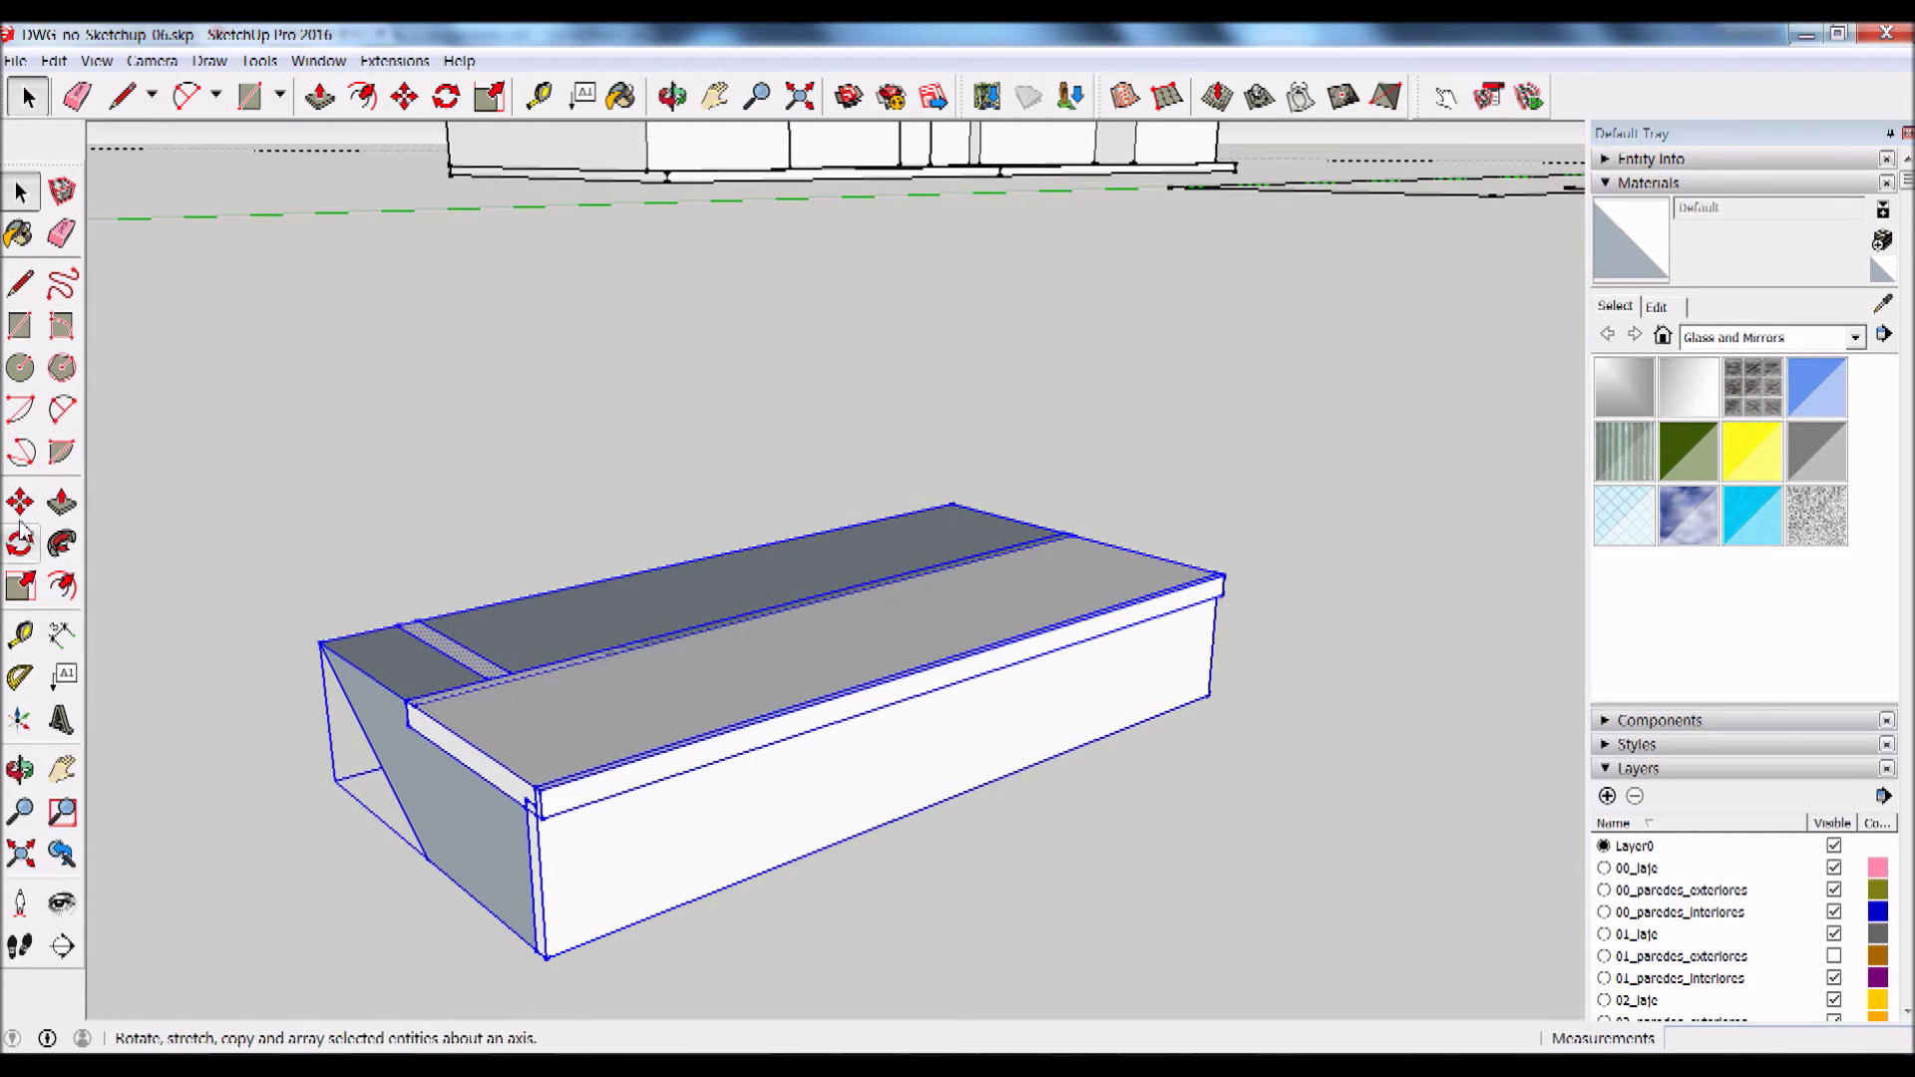
left_click(20, 501)
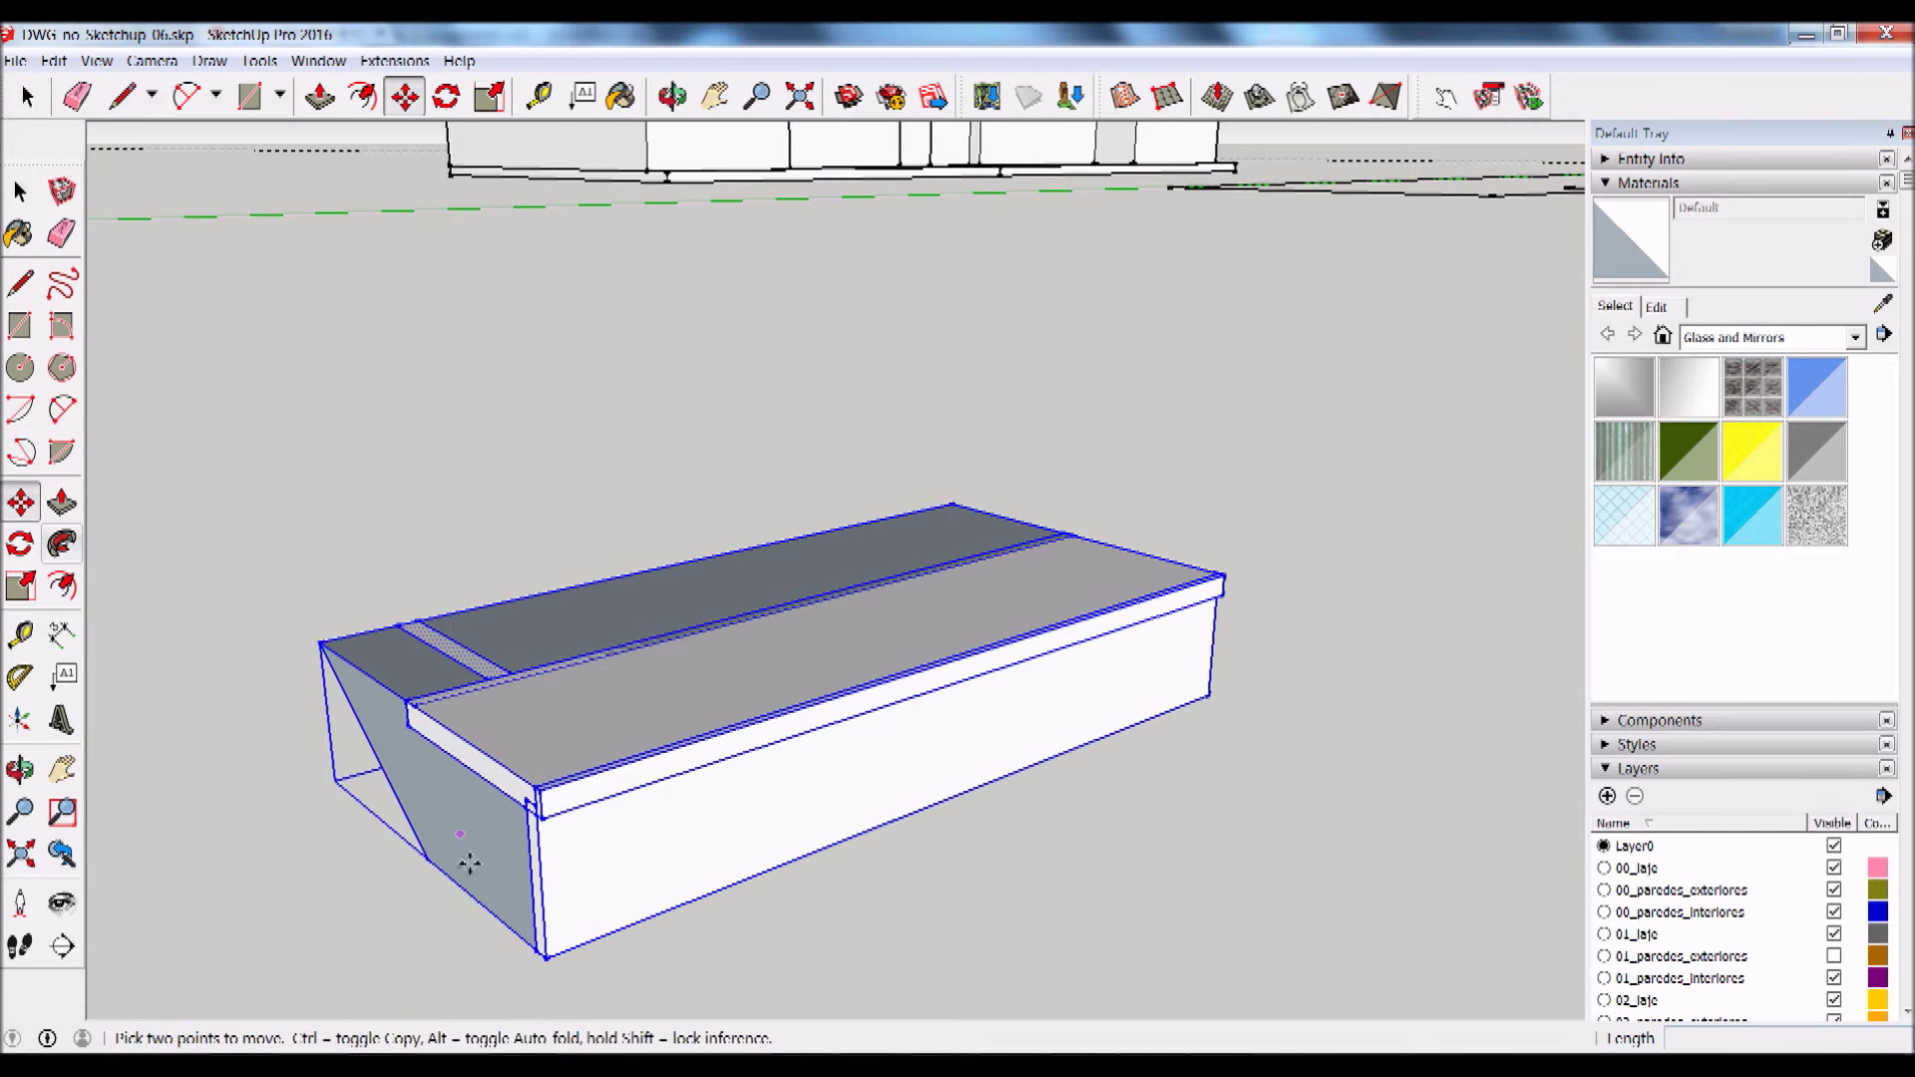
left_click(551, 962)
left_click(427, 706)
type("15")
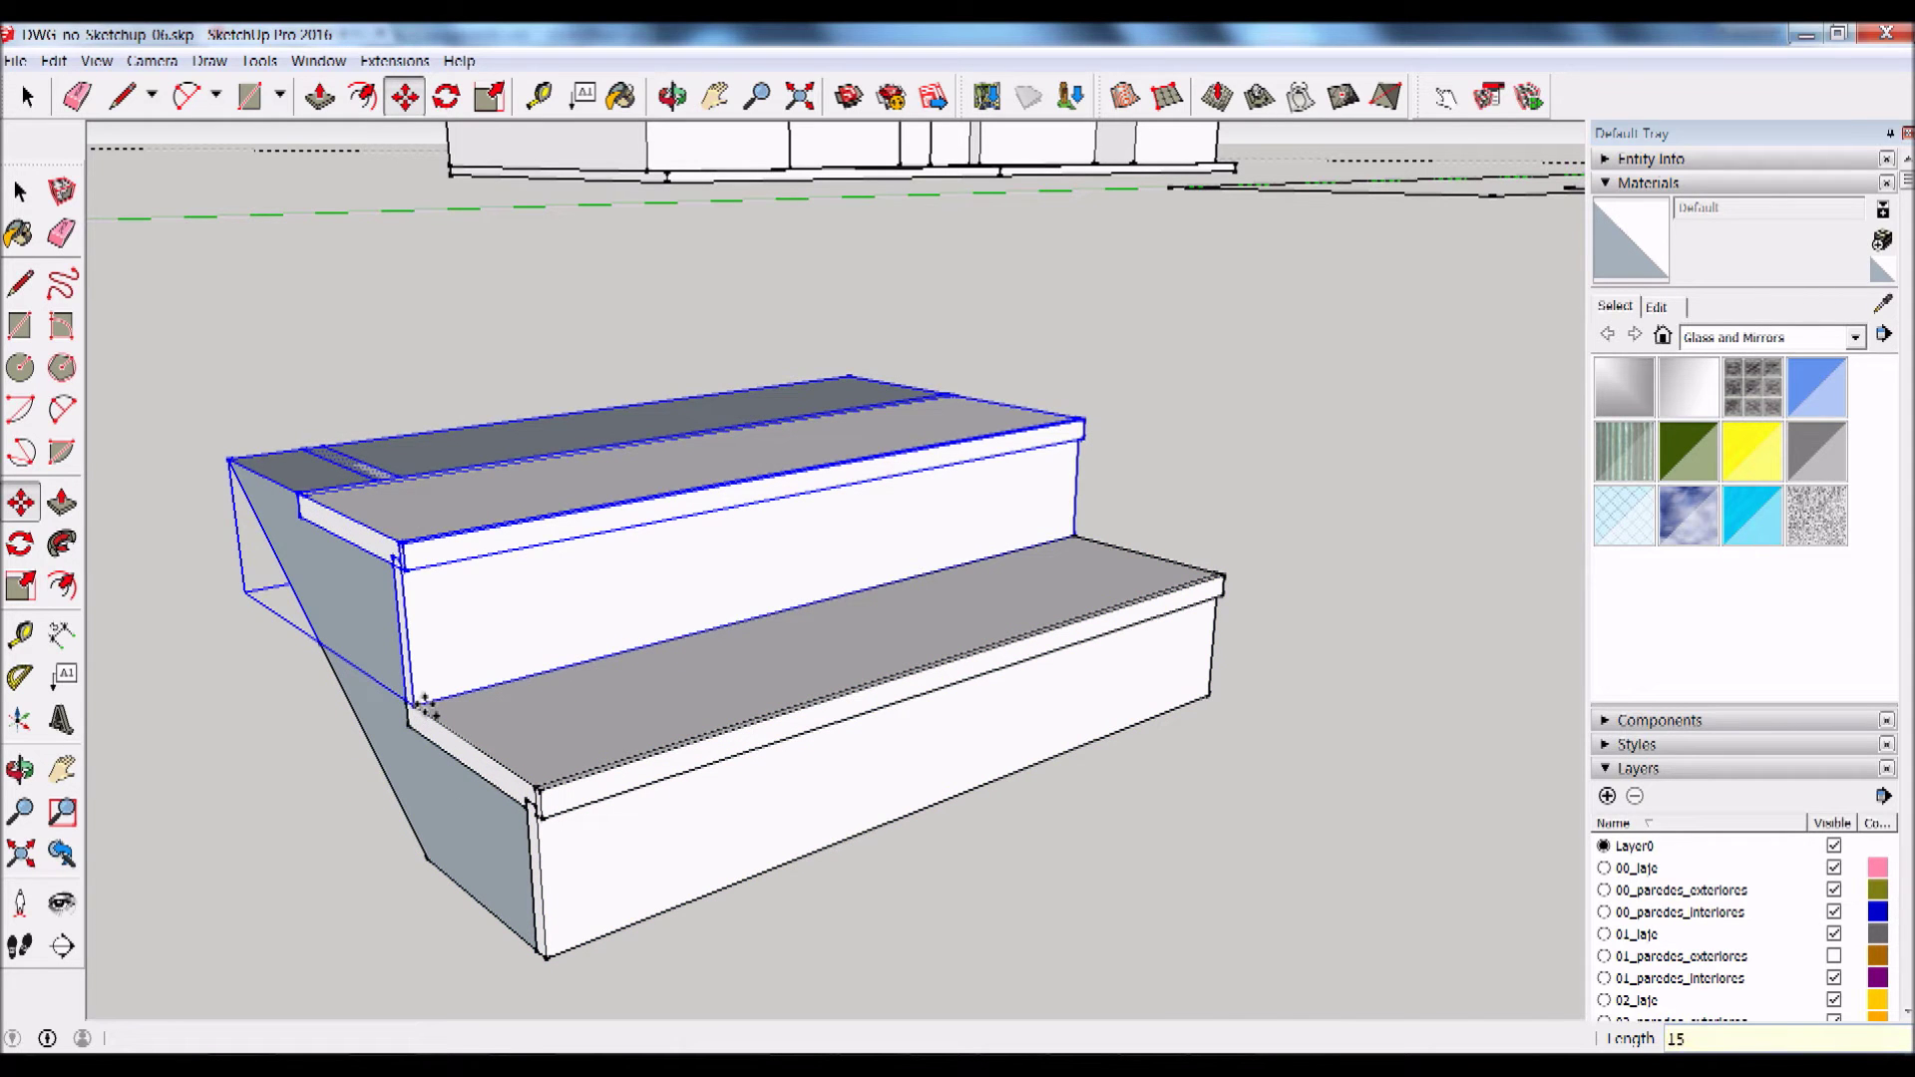
key("Return")
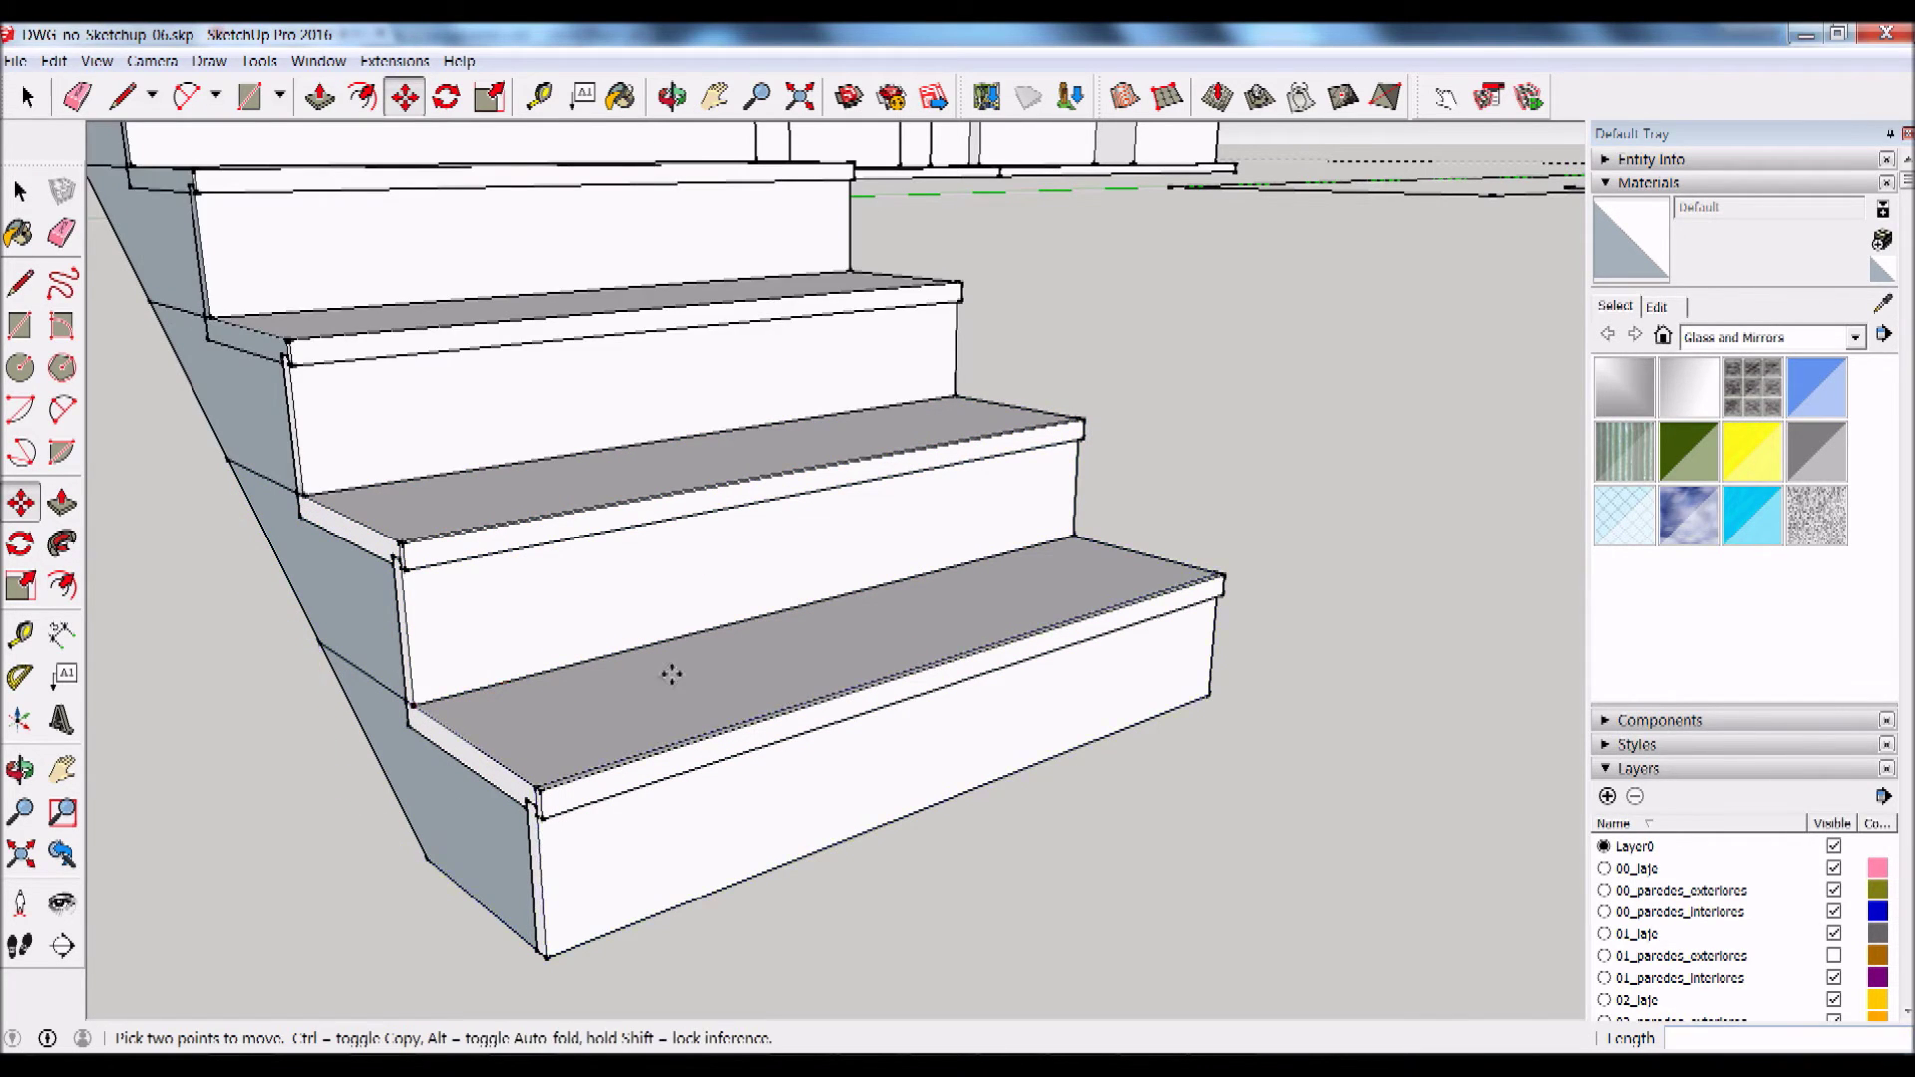
scroll(671, 671, "down", 3)
scroll(699, 668, "down", 2)
scroll(414, 243, "up", 3)
mouse_move(414, 244)
middle_mouse_down()
mouse_move(854, 547)
mouse_move(1369, 605)
middle_mouse_up()
key("m")
scroll(1394, 544, "up", 3)
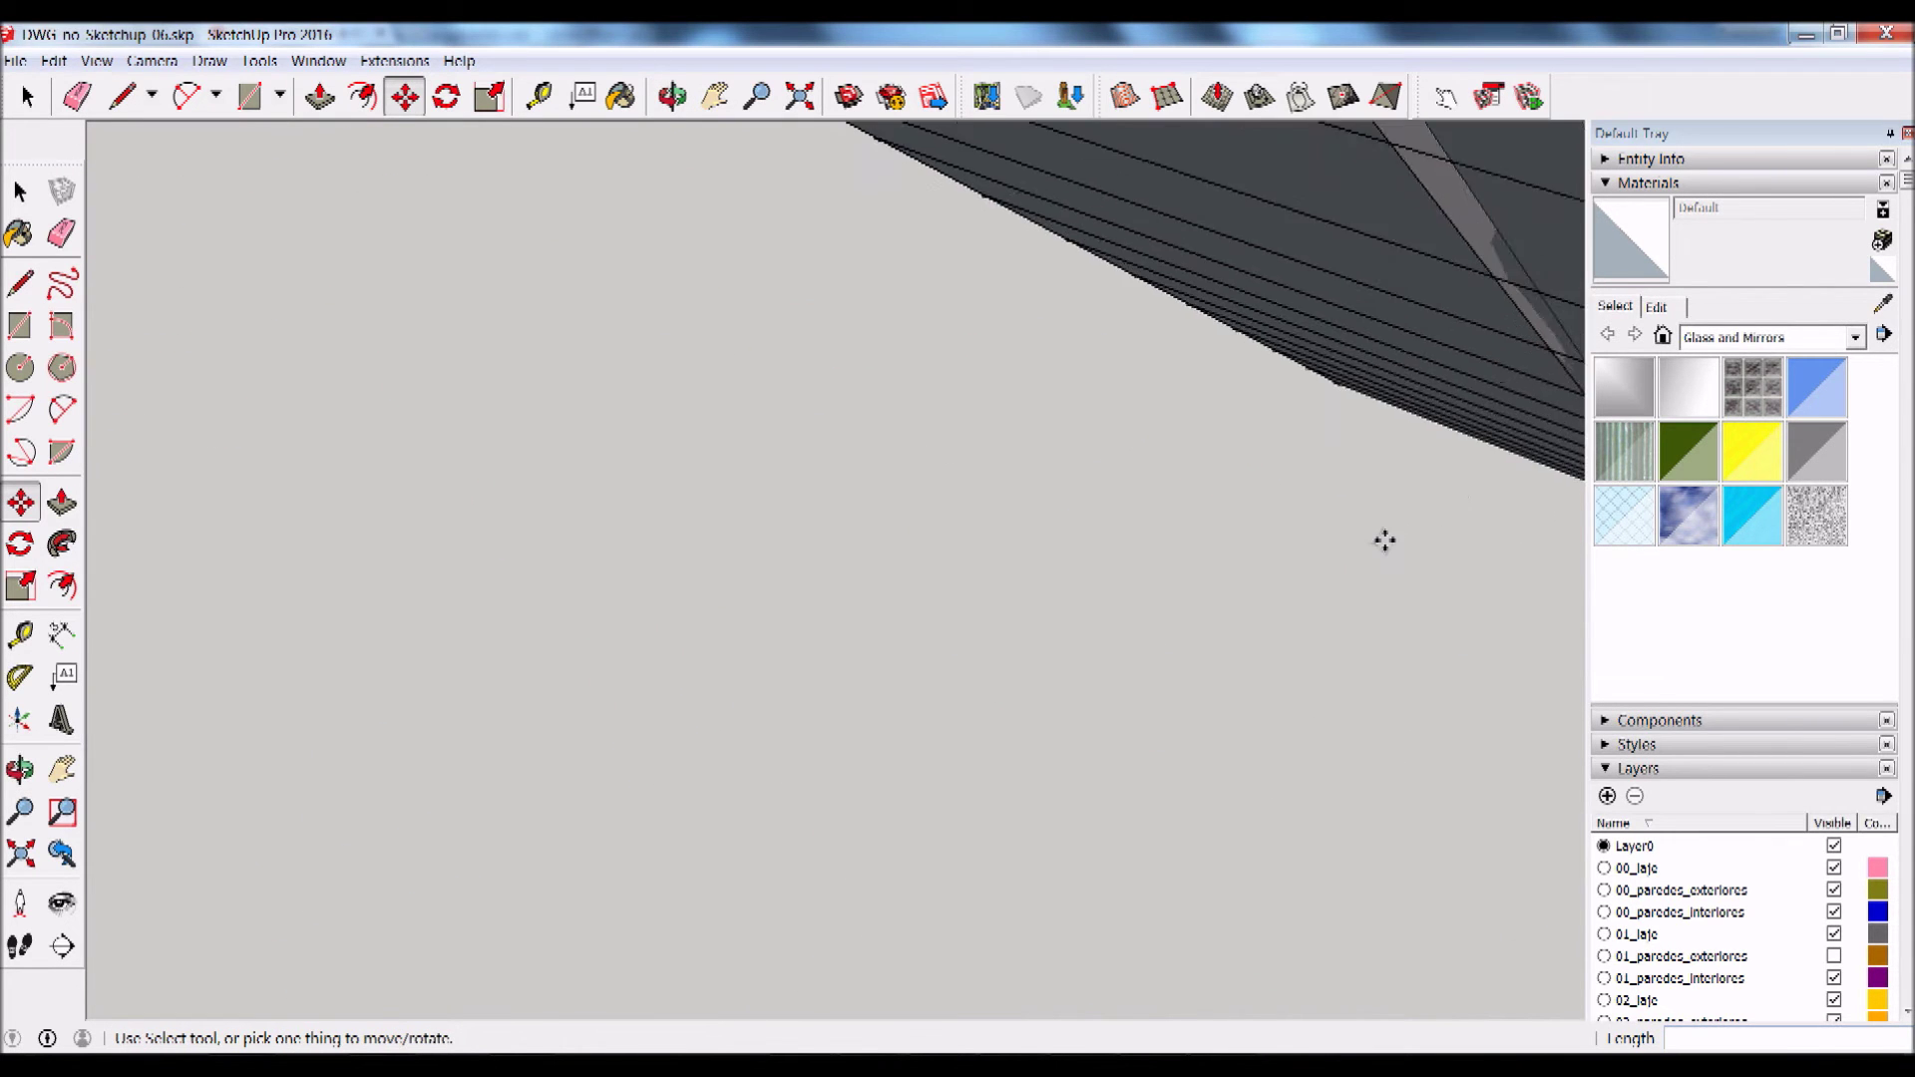
scroll(1382, 539, "down", 3)
scroll(1416, 529, "up", 2)
middle_click_drag(1456, 506, 1421, 503)
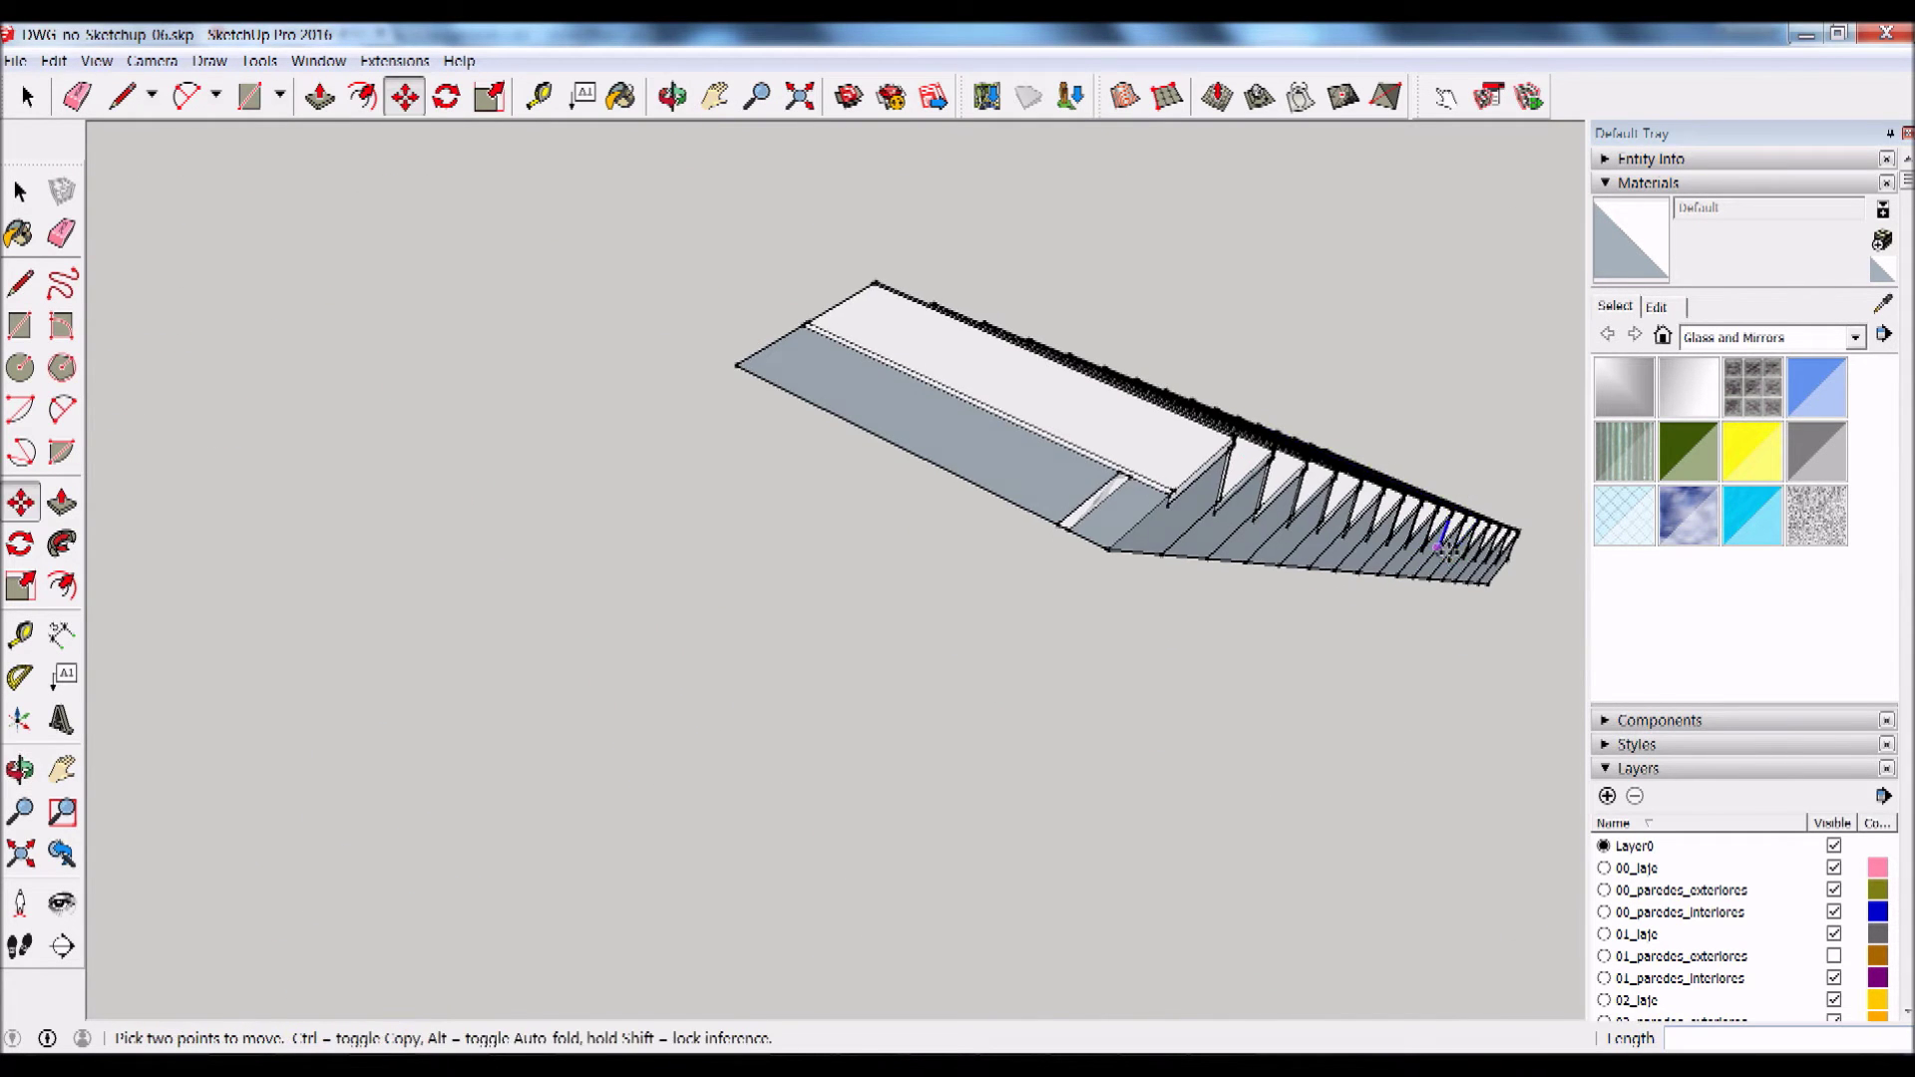
middle_click_drag(1417, 498, 1408, 208)
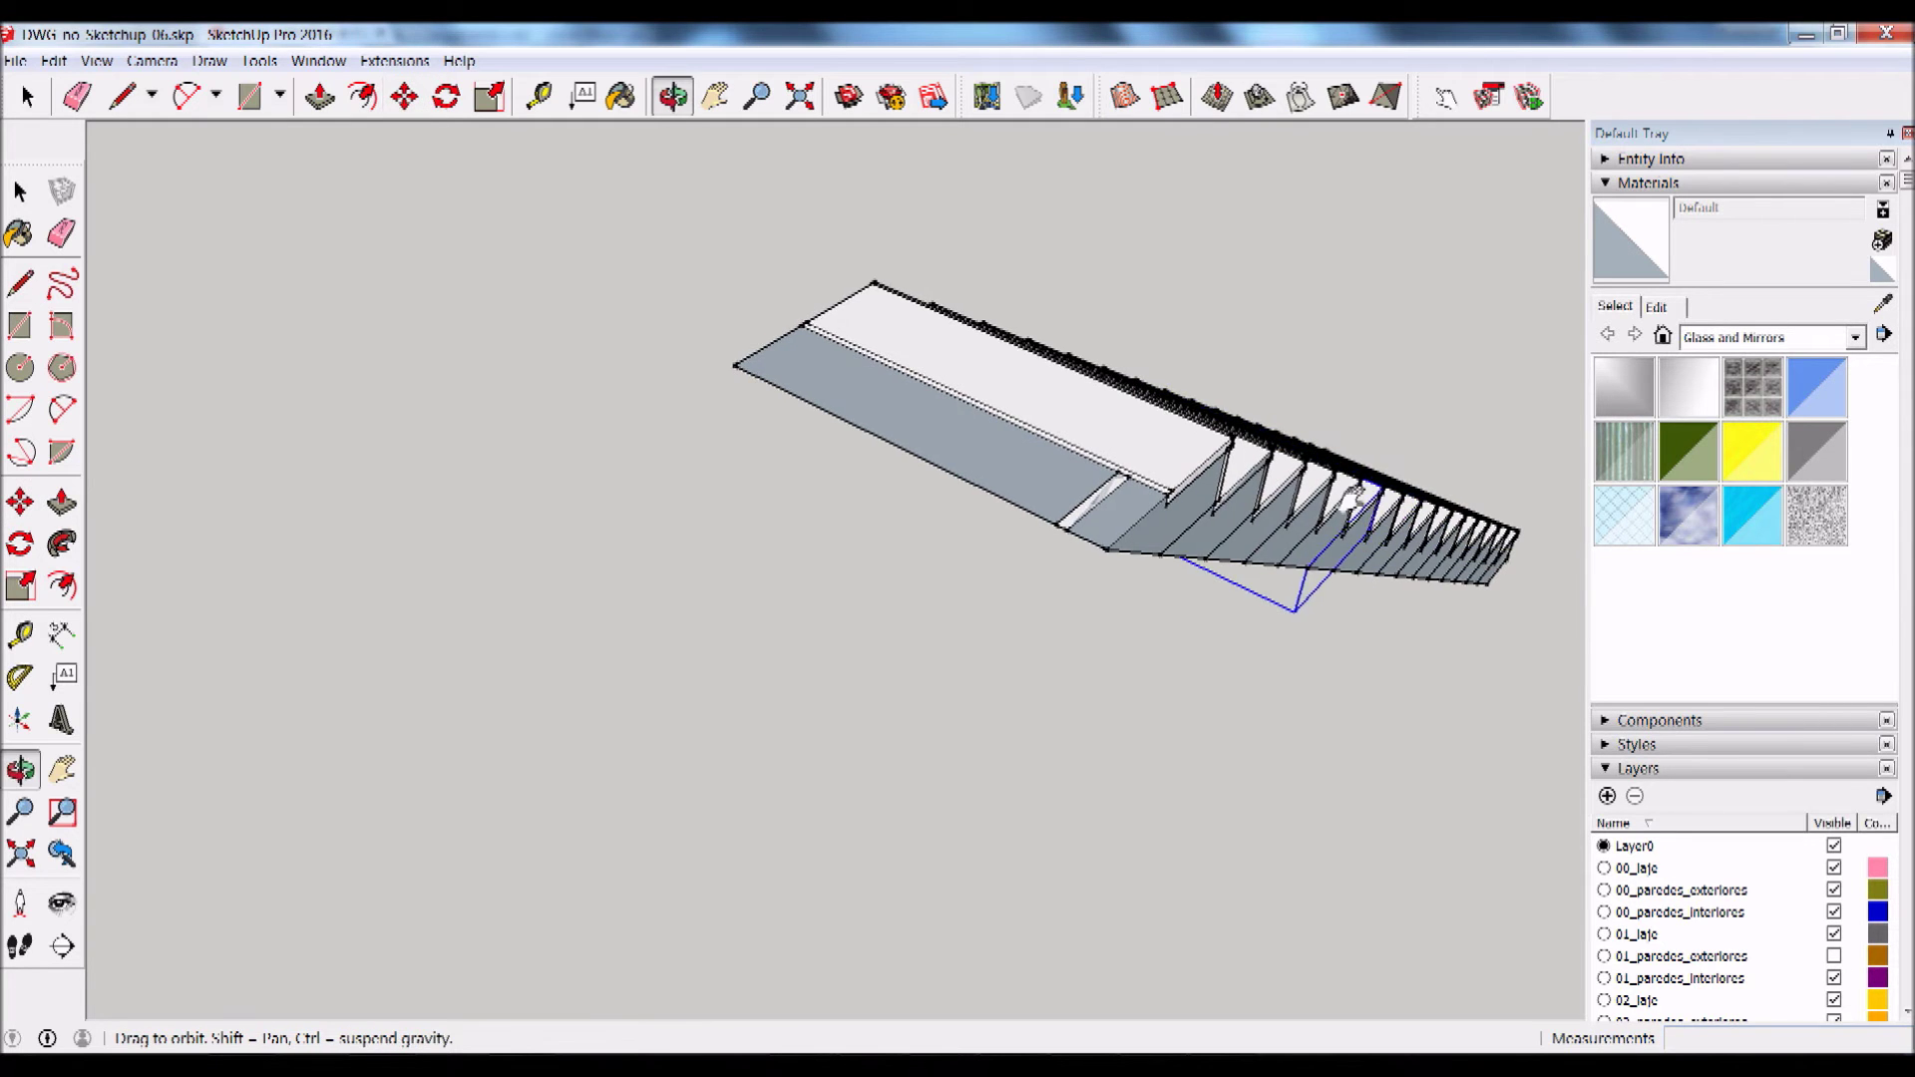
scroll(1320, 454, "up", 3)
scroll(1306, 467, "down", 4)
mouse_move(1306, 467)
middle_mouse_down()
mouse_move(1218, 415)
mouse_move(1249, 296)
middle_mouse_up()
scroll(1180, 343, "up", 3)
scroll(902, 332, "down", 3)
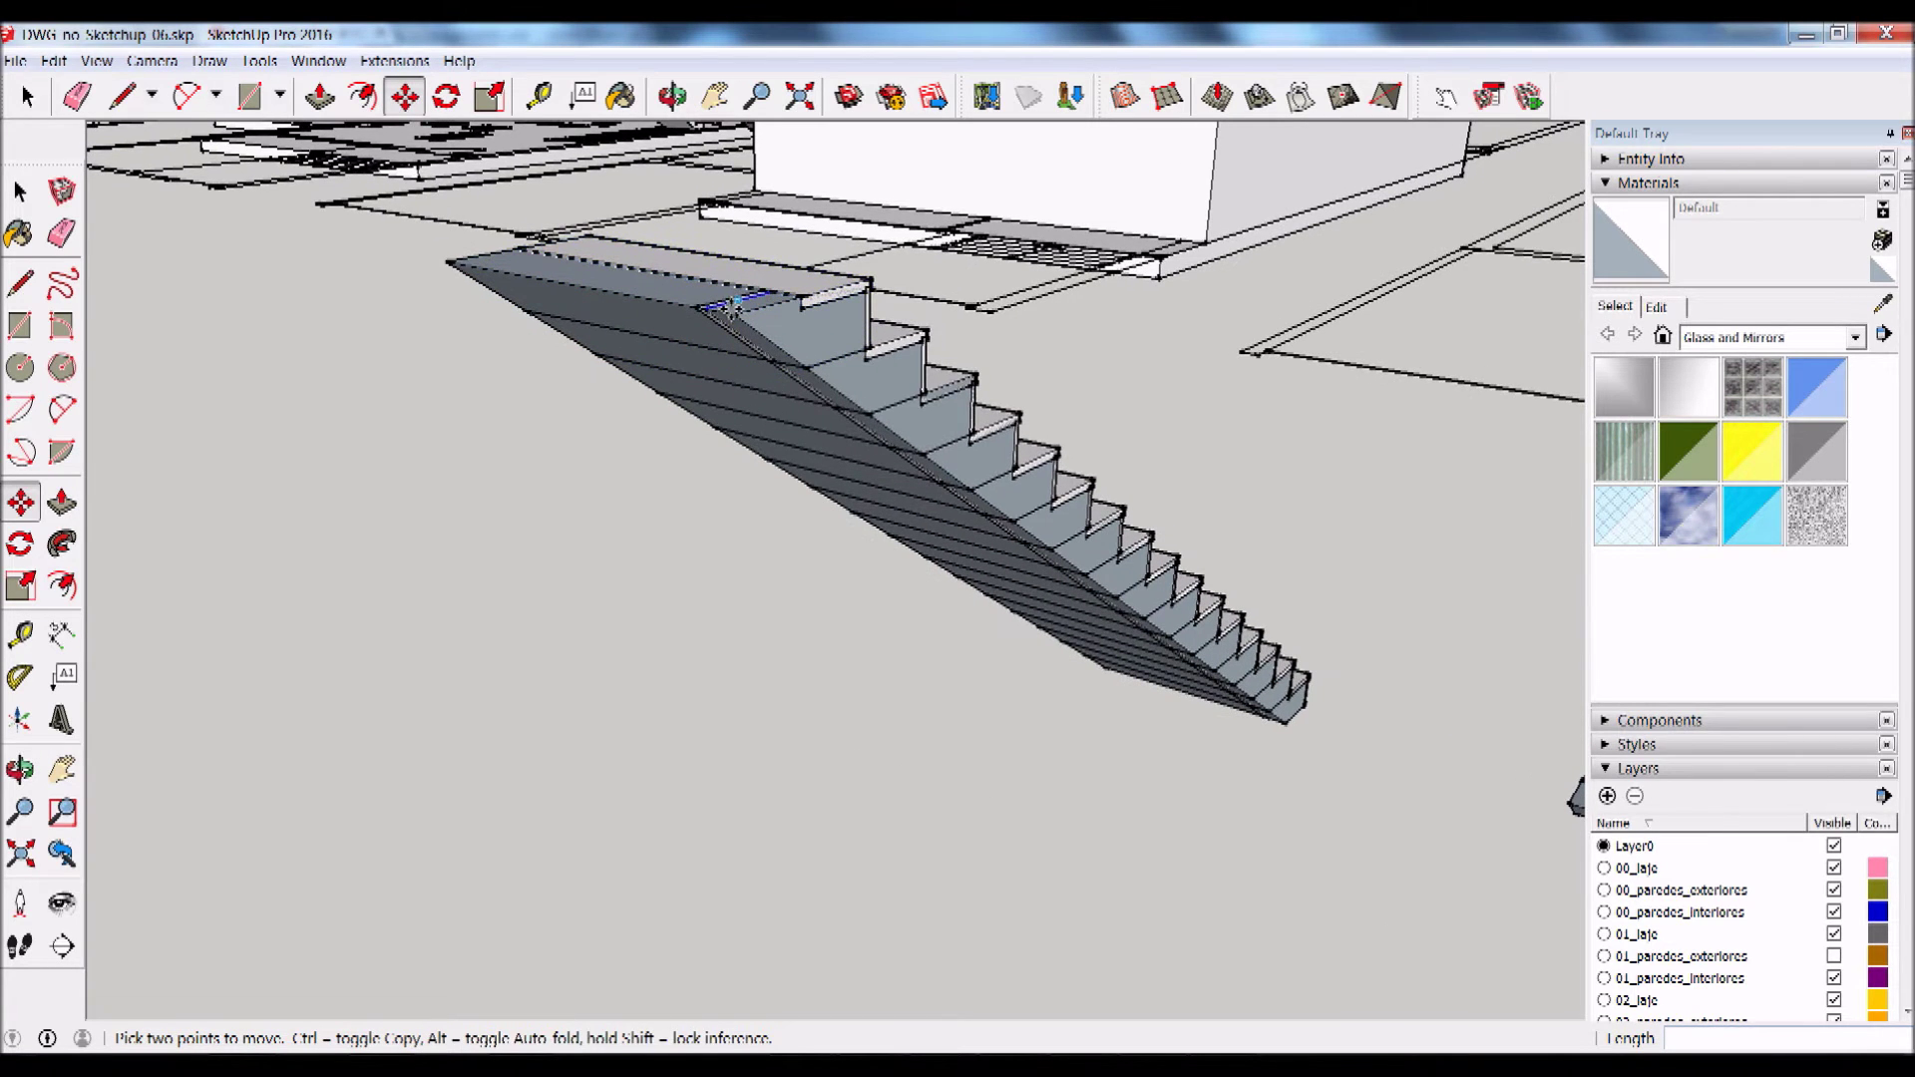
key("space")
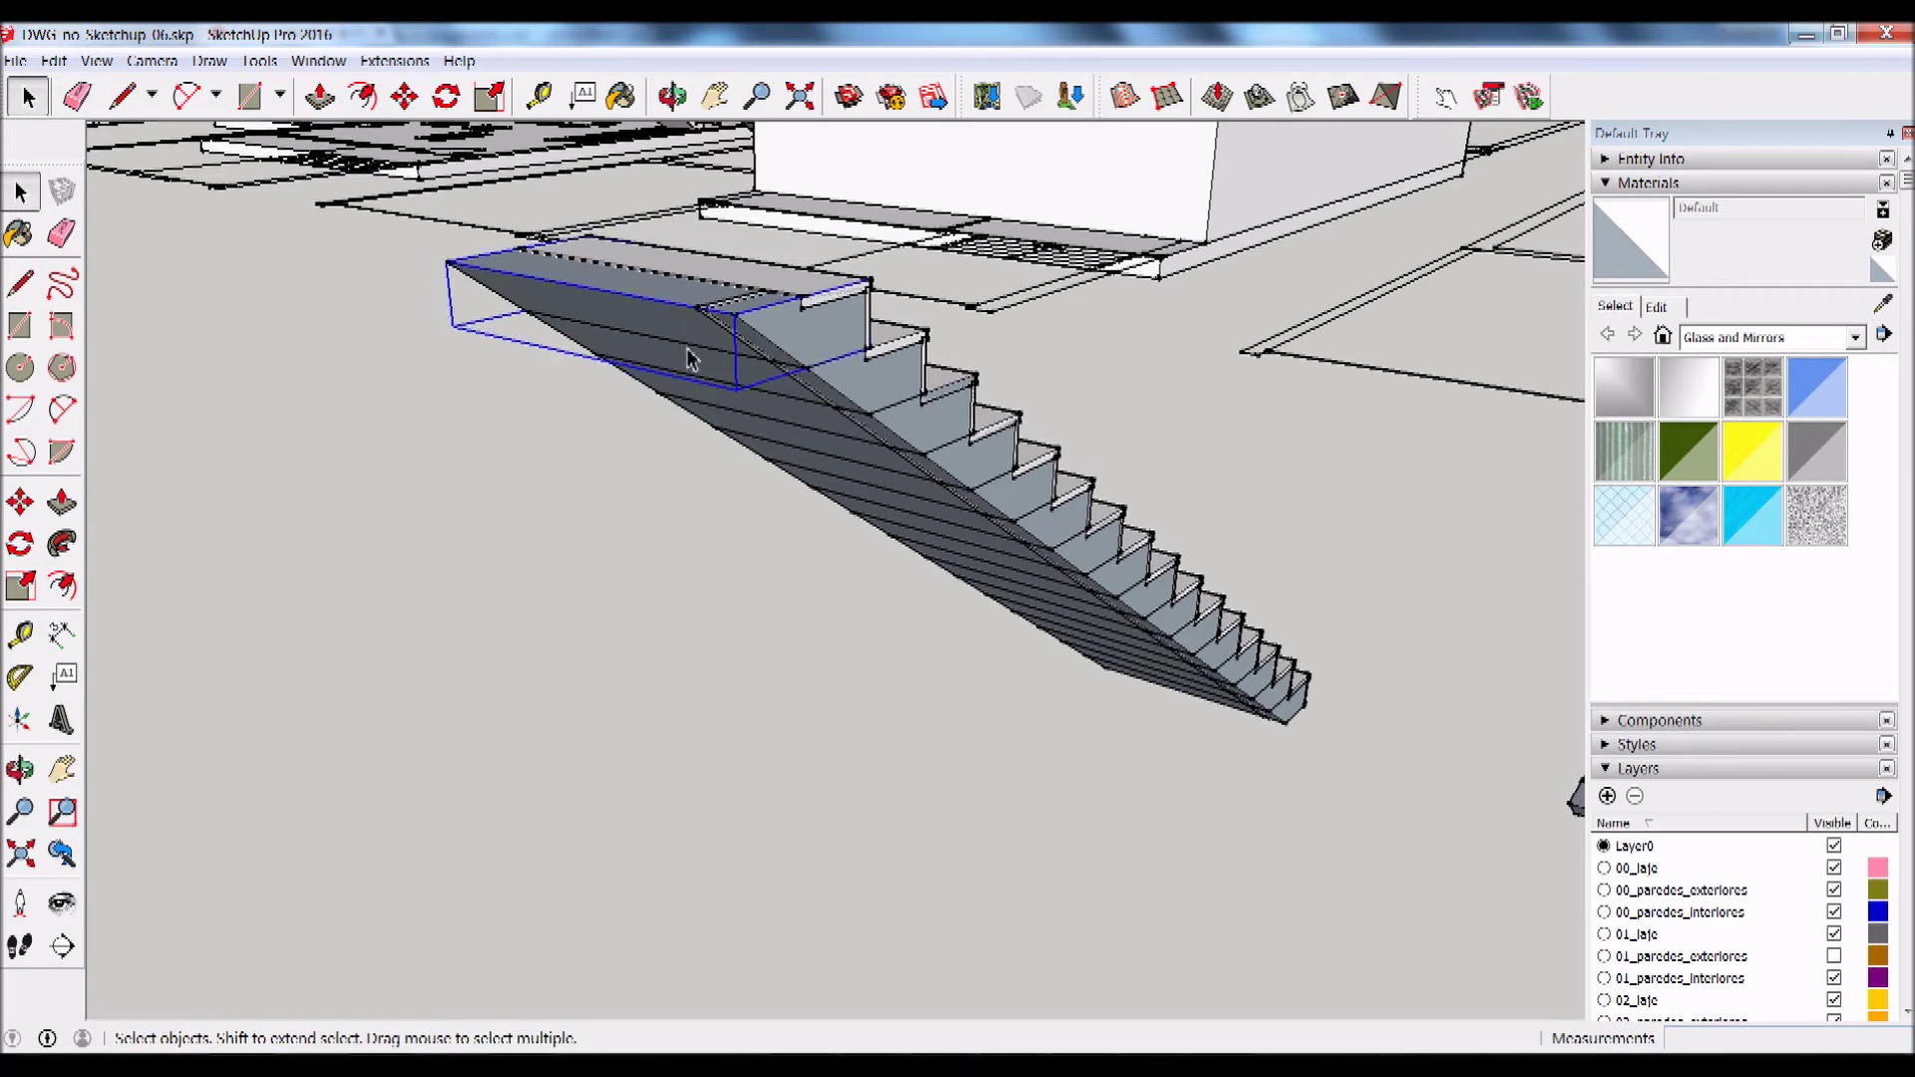
left_click(758, 407, "shift")
left_click(946, 431, "shift")
left_click(965, 467, "shift")
left_click(997, 498, "shift")
left_click(1075, 564, "shift")
left_click(1147, 609, "shift")
left_click(1179, 644, "shift")
left_click(1223, 676, "shift")
left_click(1264, 701, "shift")
left_click(1287, 731, "shift")
key("ctrl+t")
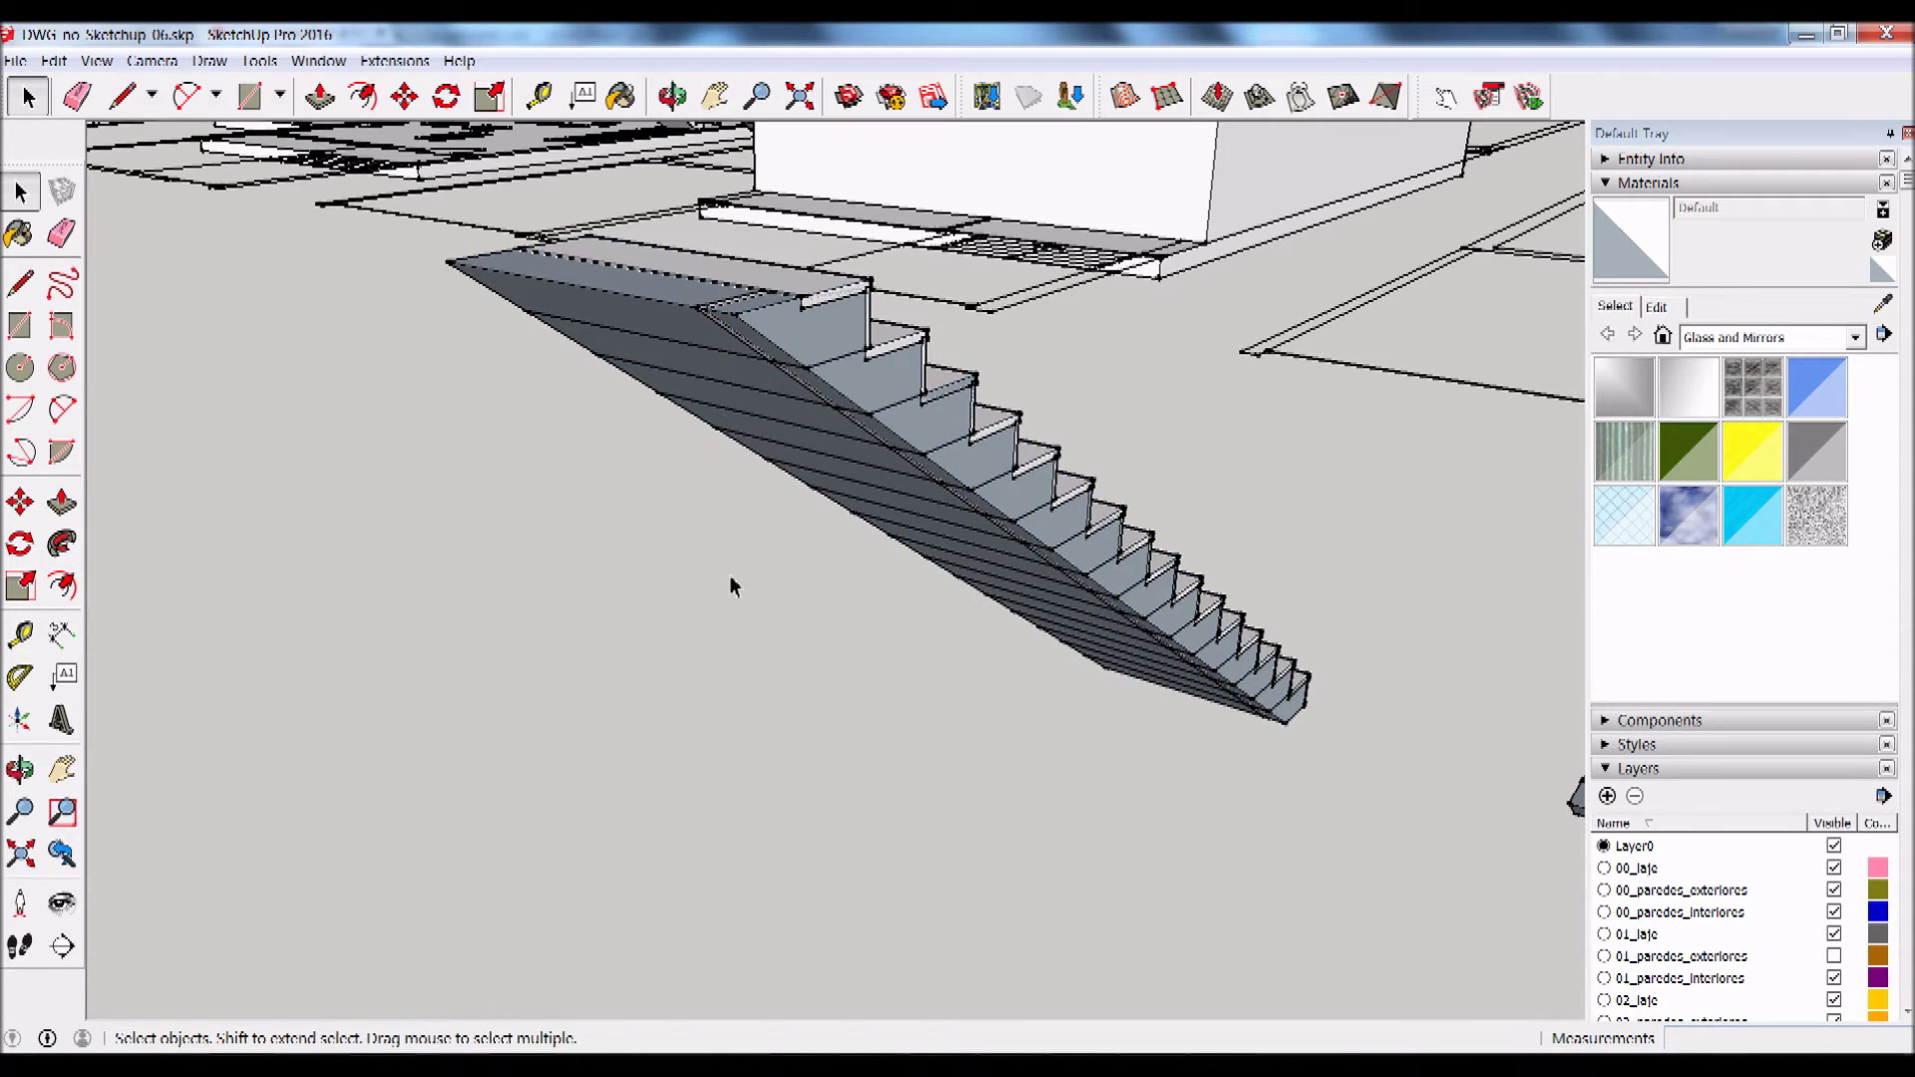
left_click(830, 374)
left_click(887, 418, "shift")
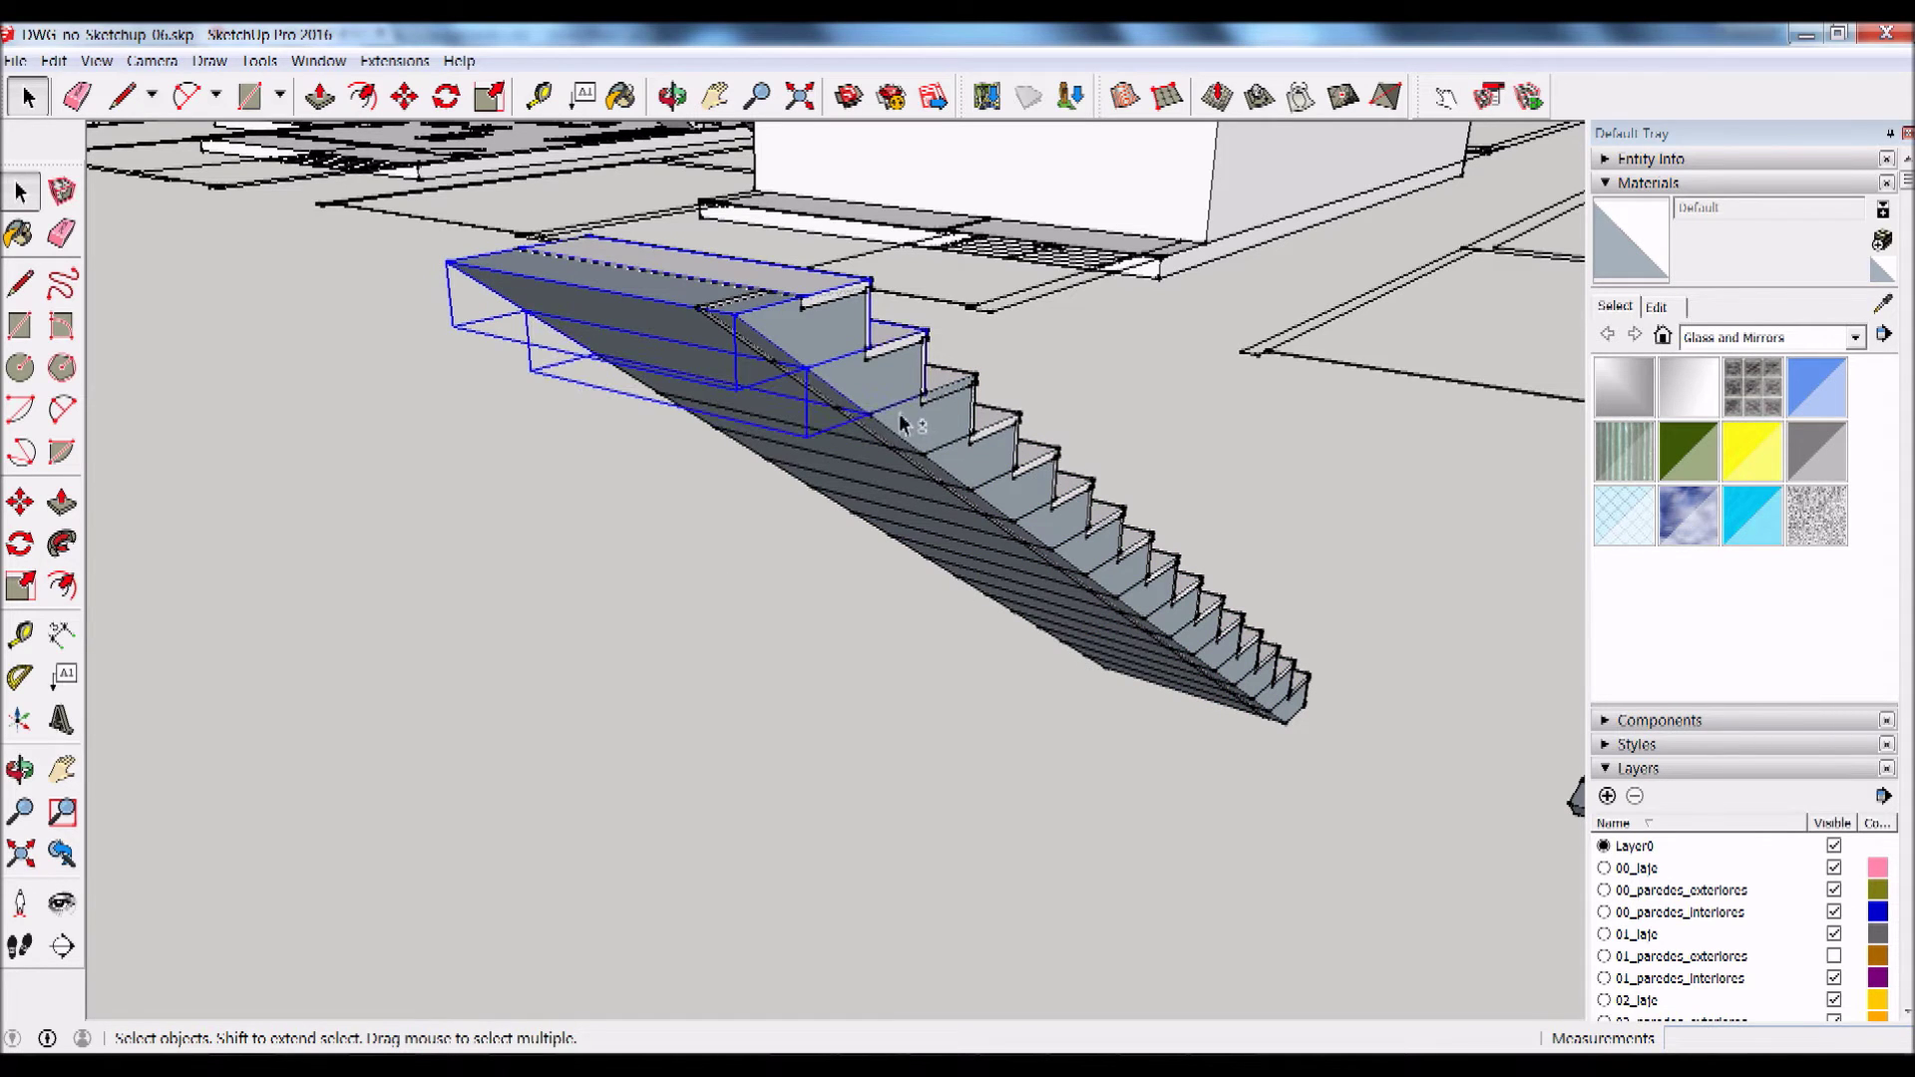
left_click(988, 489, "shift")
left_click(1037, 529, "shift")
left_click(1077, 559, "shift")
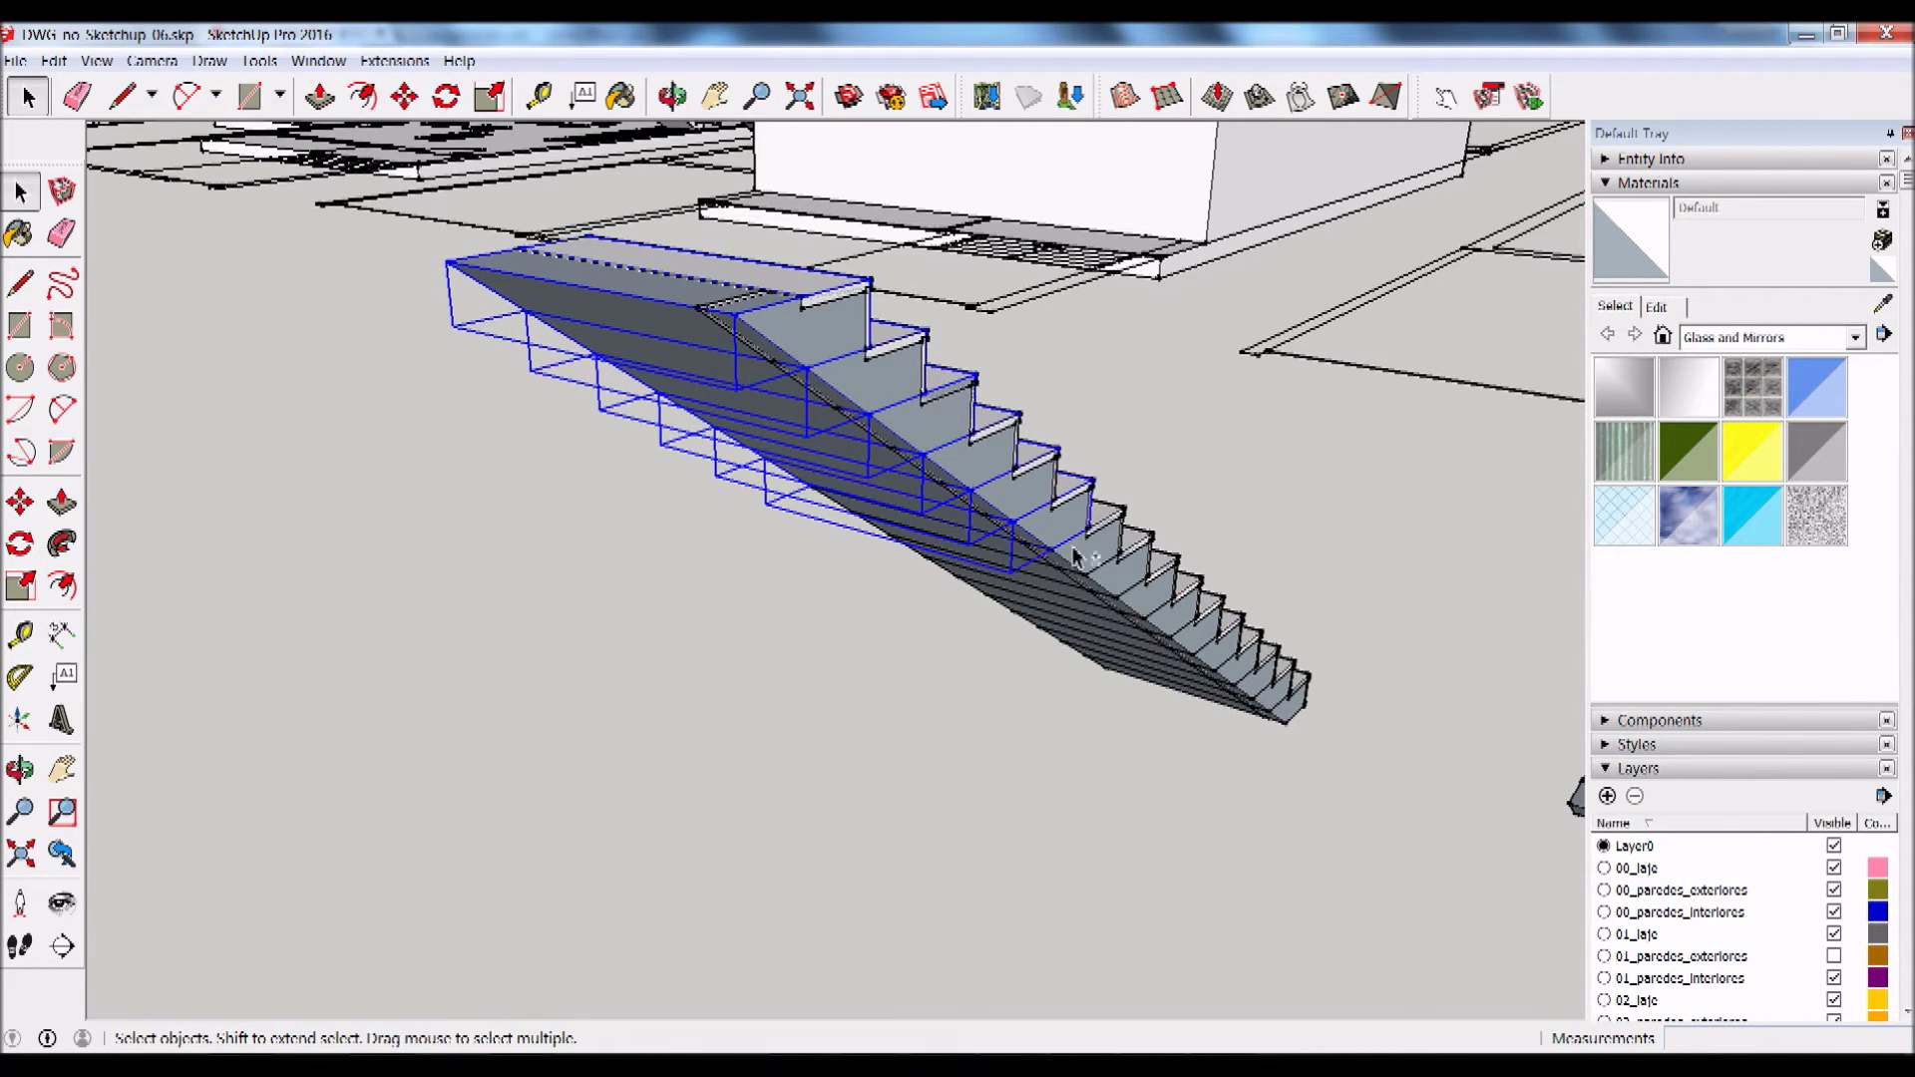
left_click(1142, 603, "shift")
left_click(1197, 644, "shift")
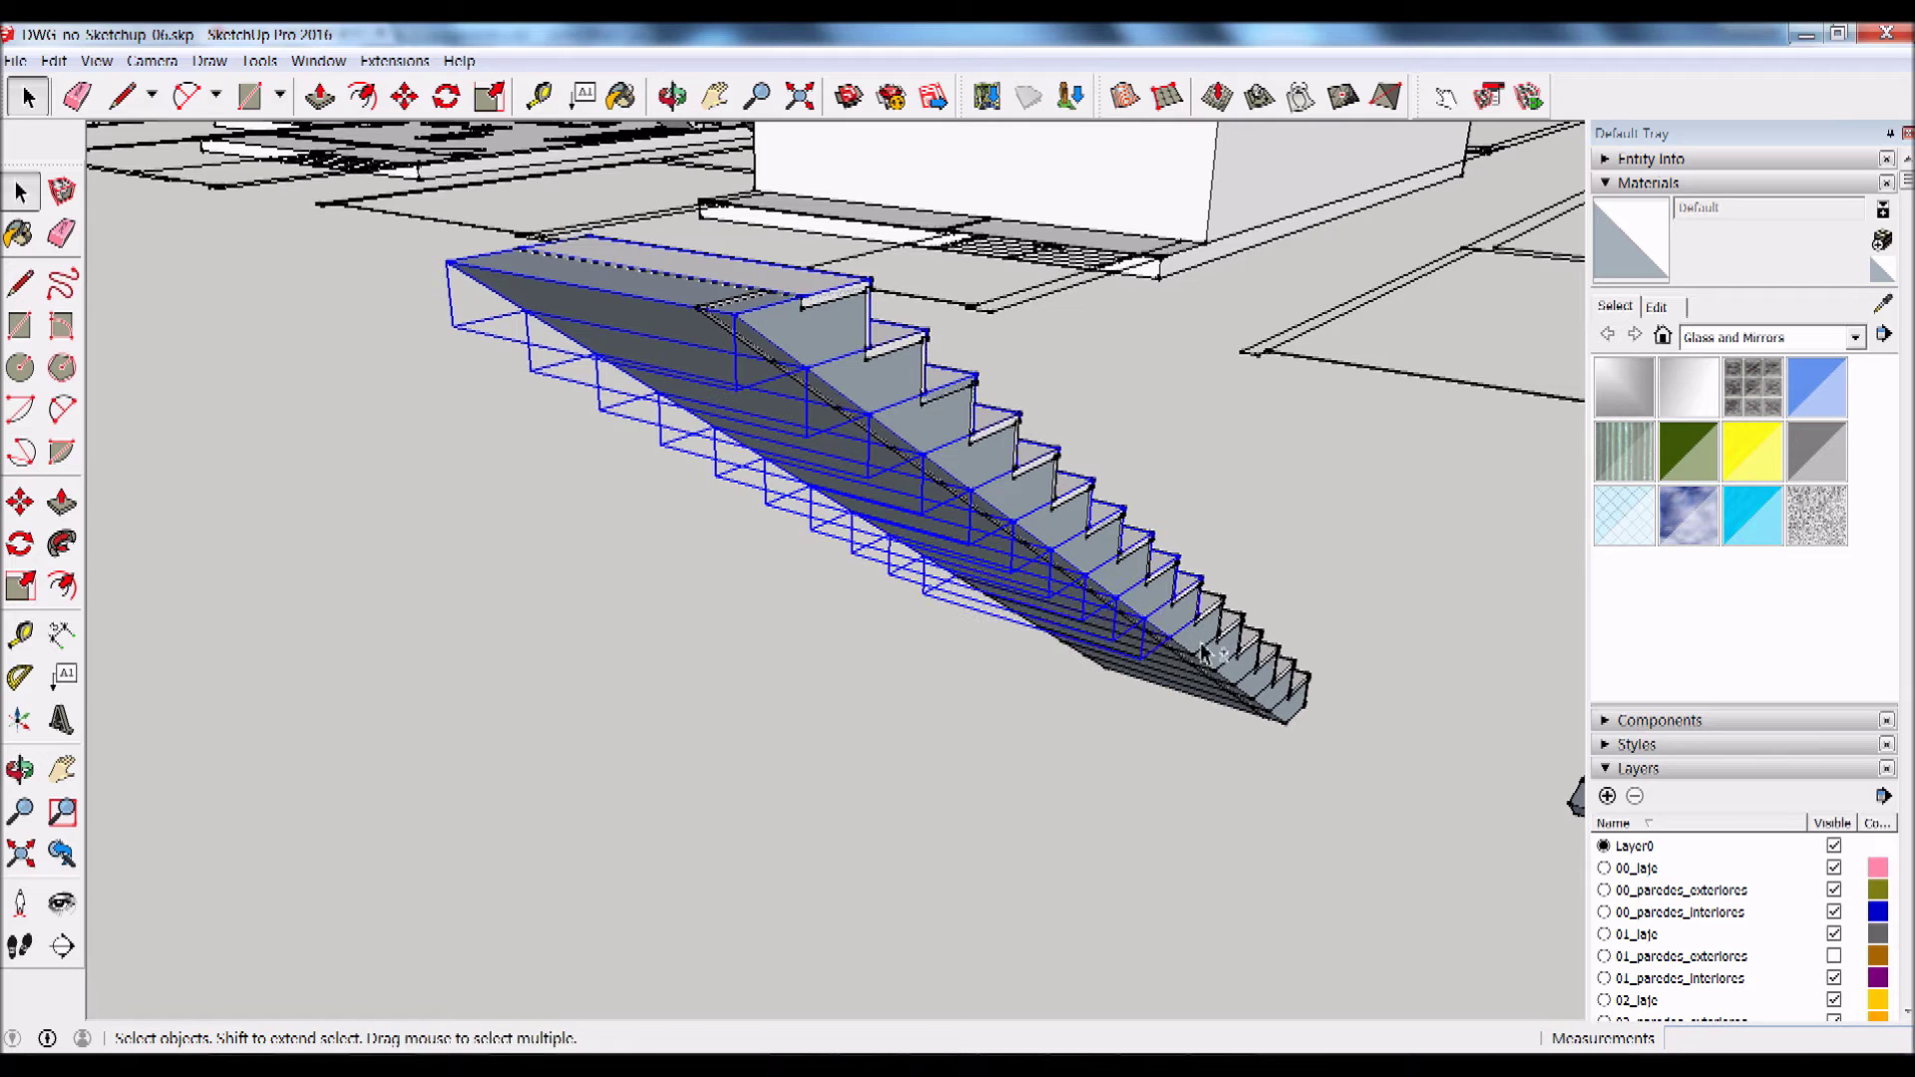
left_click(1245, 680, "shift")
left_click(1272, 706, "shift")
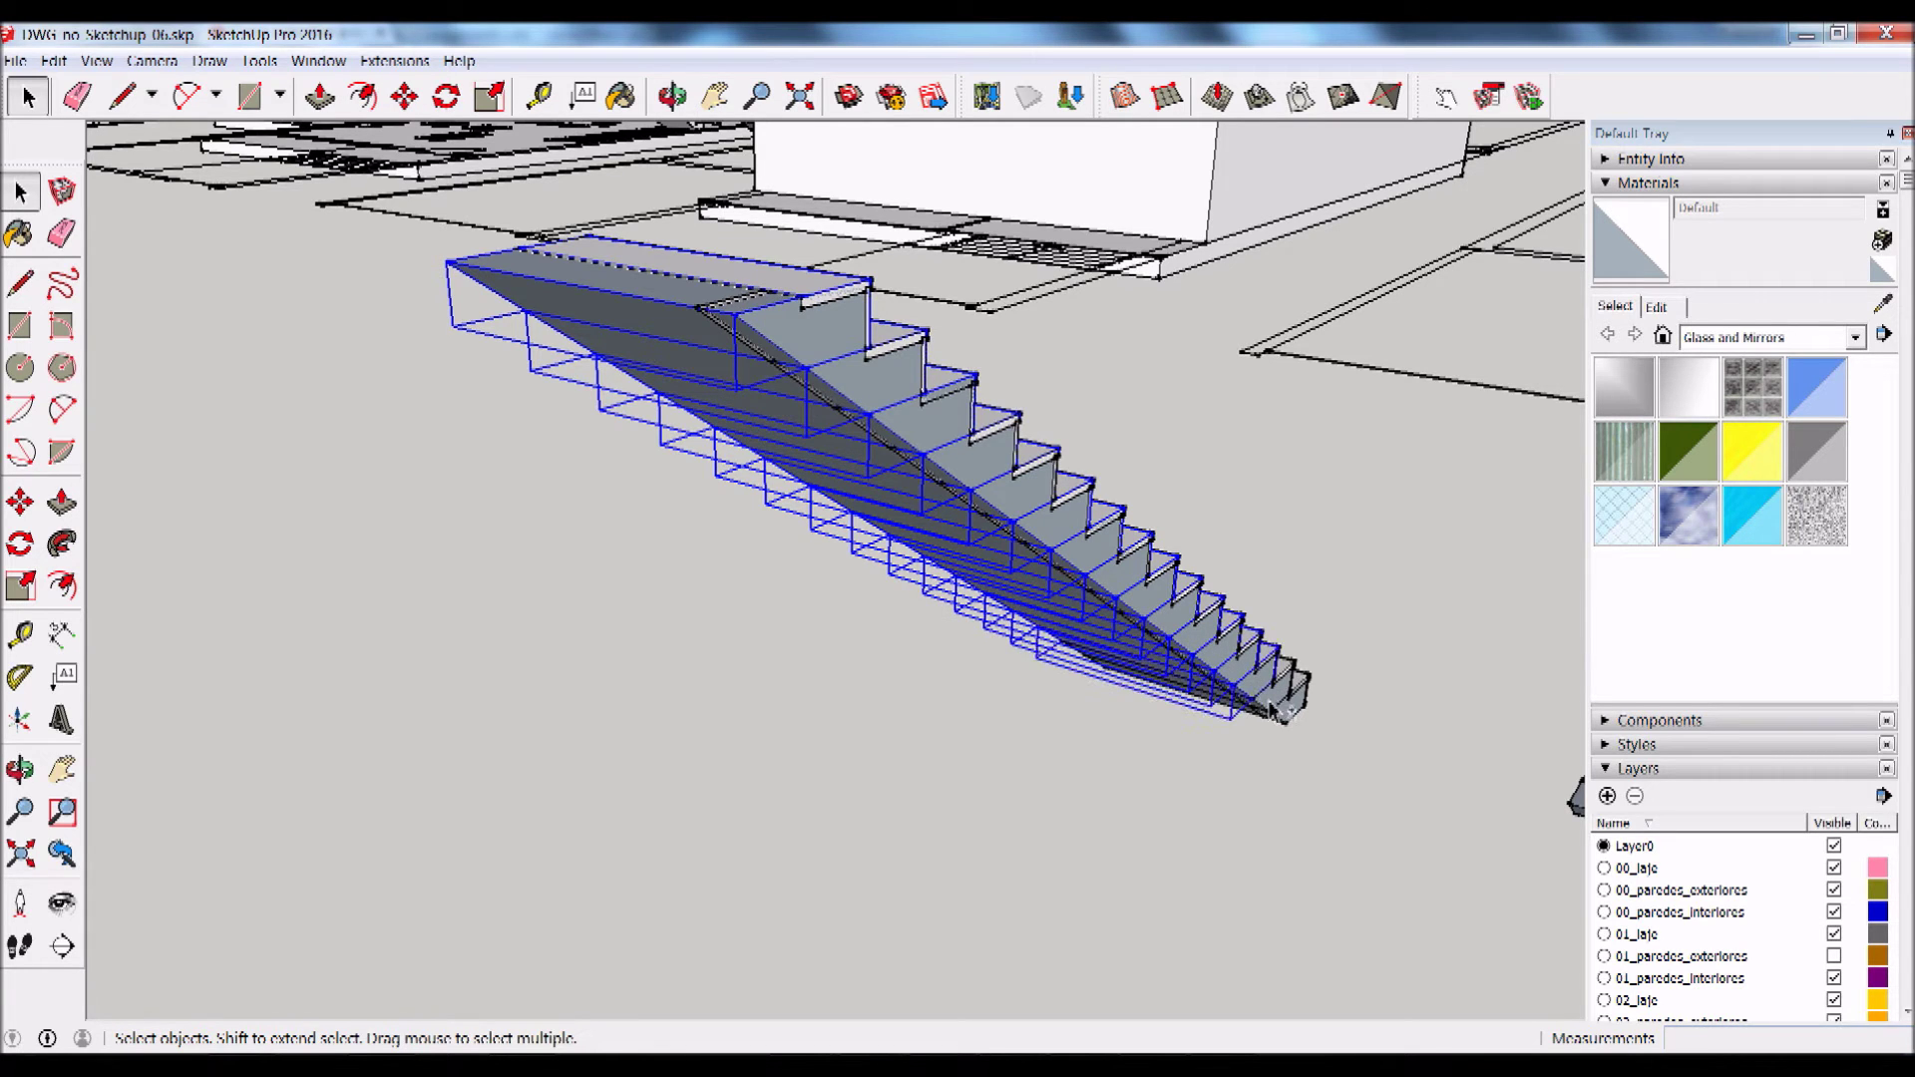
left_click(1301, 716, "shift")
left_click(1324, 683)
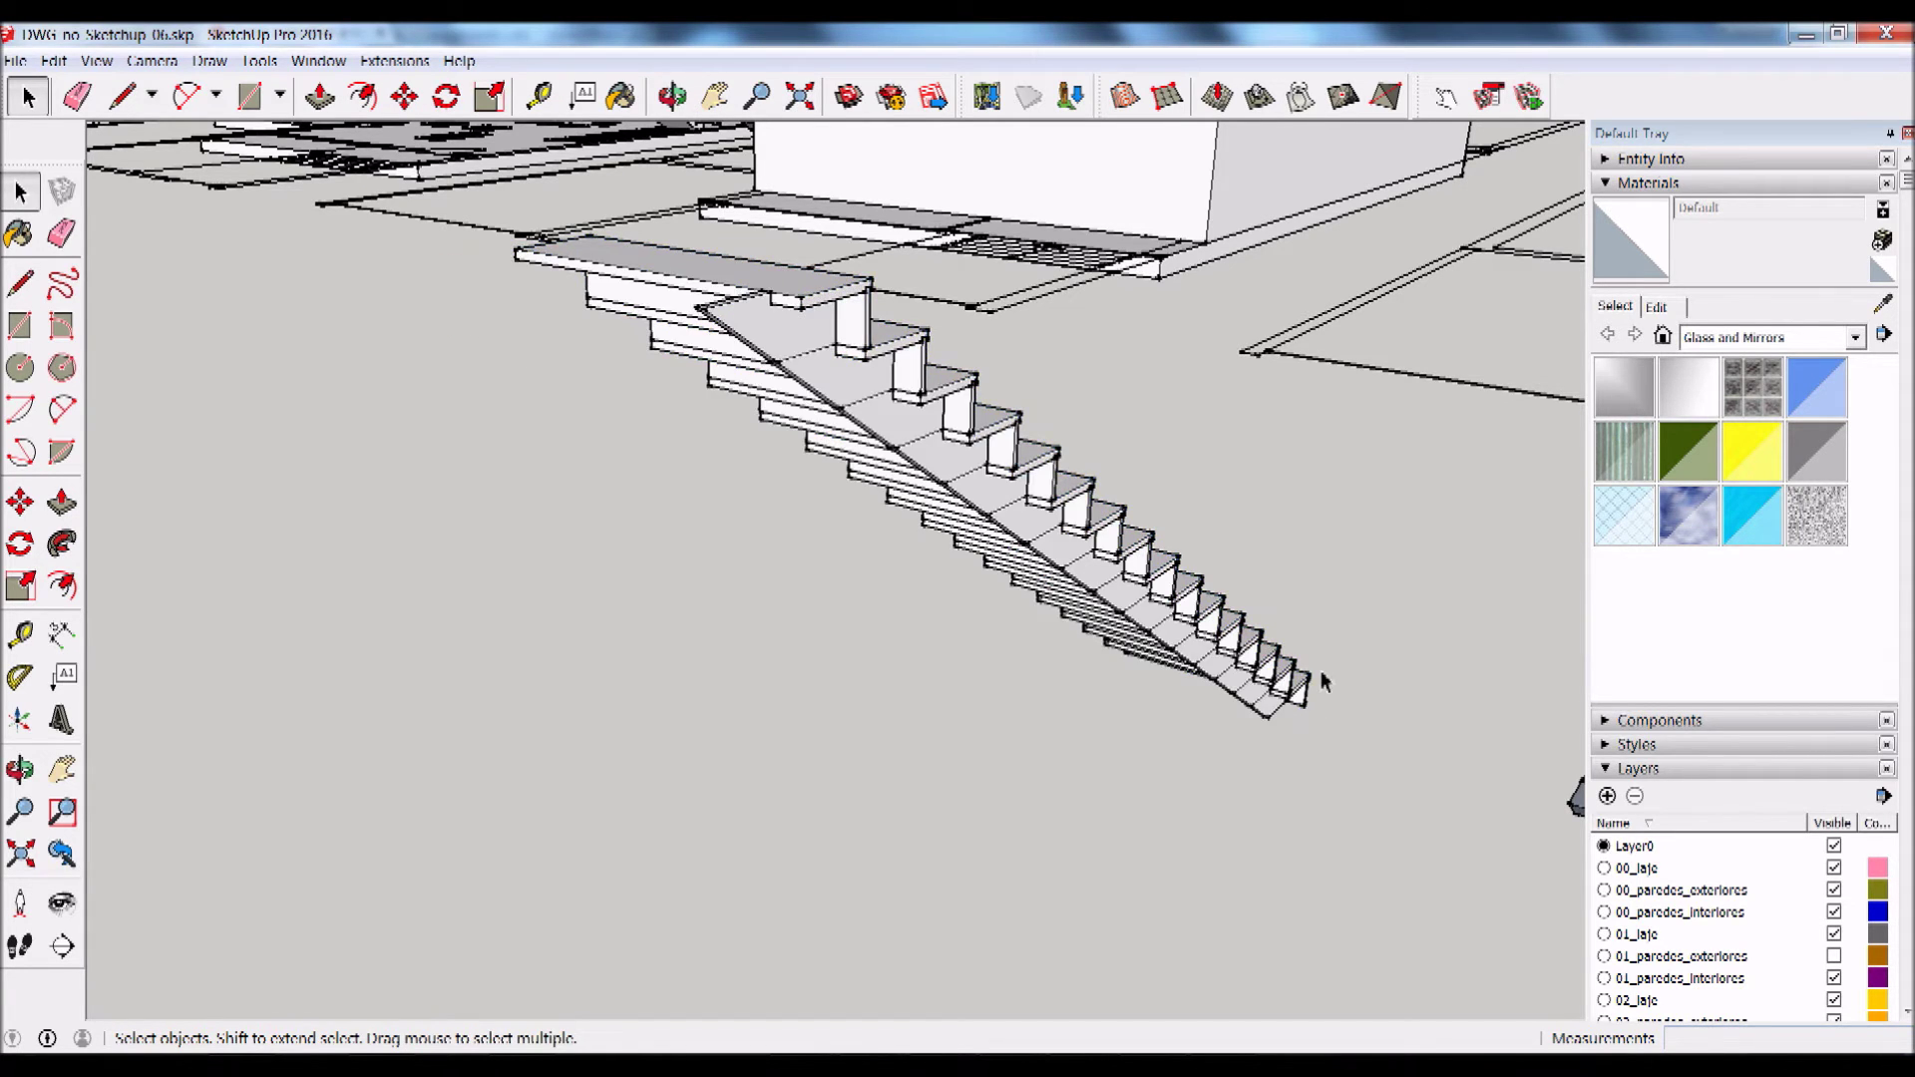
middle_click_drag(1531, 728, 1306, 584)
scroll(1306, 583, "down", 3)
scroll(1107, 394, "up", 2)
scroll(1105, 394, "up", 3)
left_click(972, 434)
mouse_move(974, 430)
middle_mouse_down()
mouse_move(1416, 698)
mouse_move(1263, 679)
mouse_move(1257, 714)
mouse_move(1313, 867)
mouse_move(1227, 804)
mouse_move(200, 748)
mouse_move(984, 820)
mouse_move(856, 546)
mouse_move(761, 559)
mouse_move(949, 598)
mouse_move(1029, 514)
mouse_move(996, 505)
mouse_move(997, 462)
mouse_move(966, 428)
mouse_move(918, 459)
middle_mouse_up()
scroll(830, 537, "up", 2)
scroll(919, 458, "down", 2)
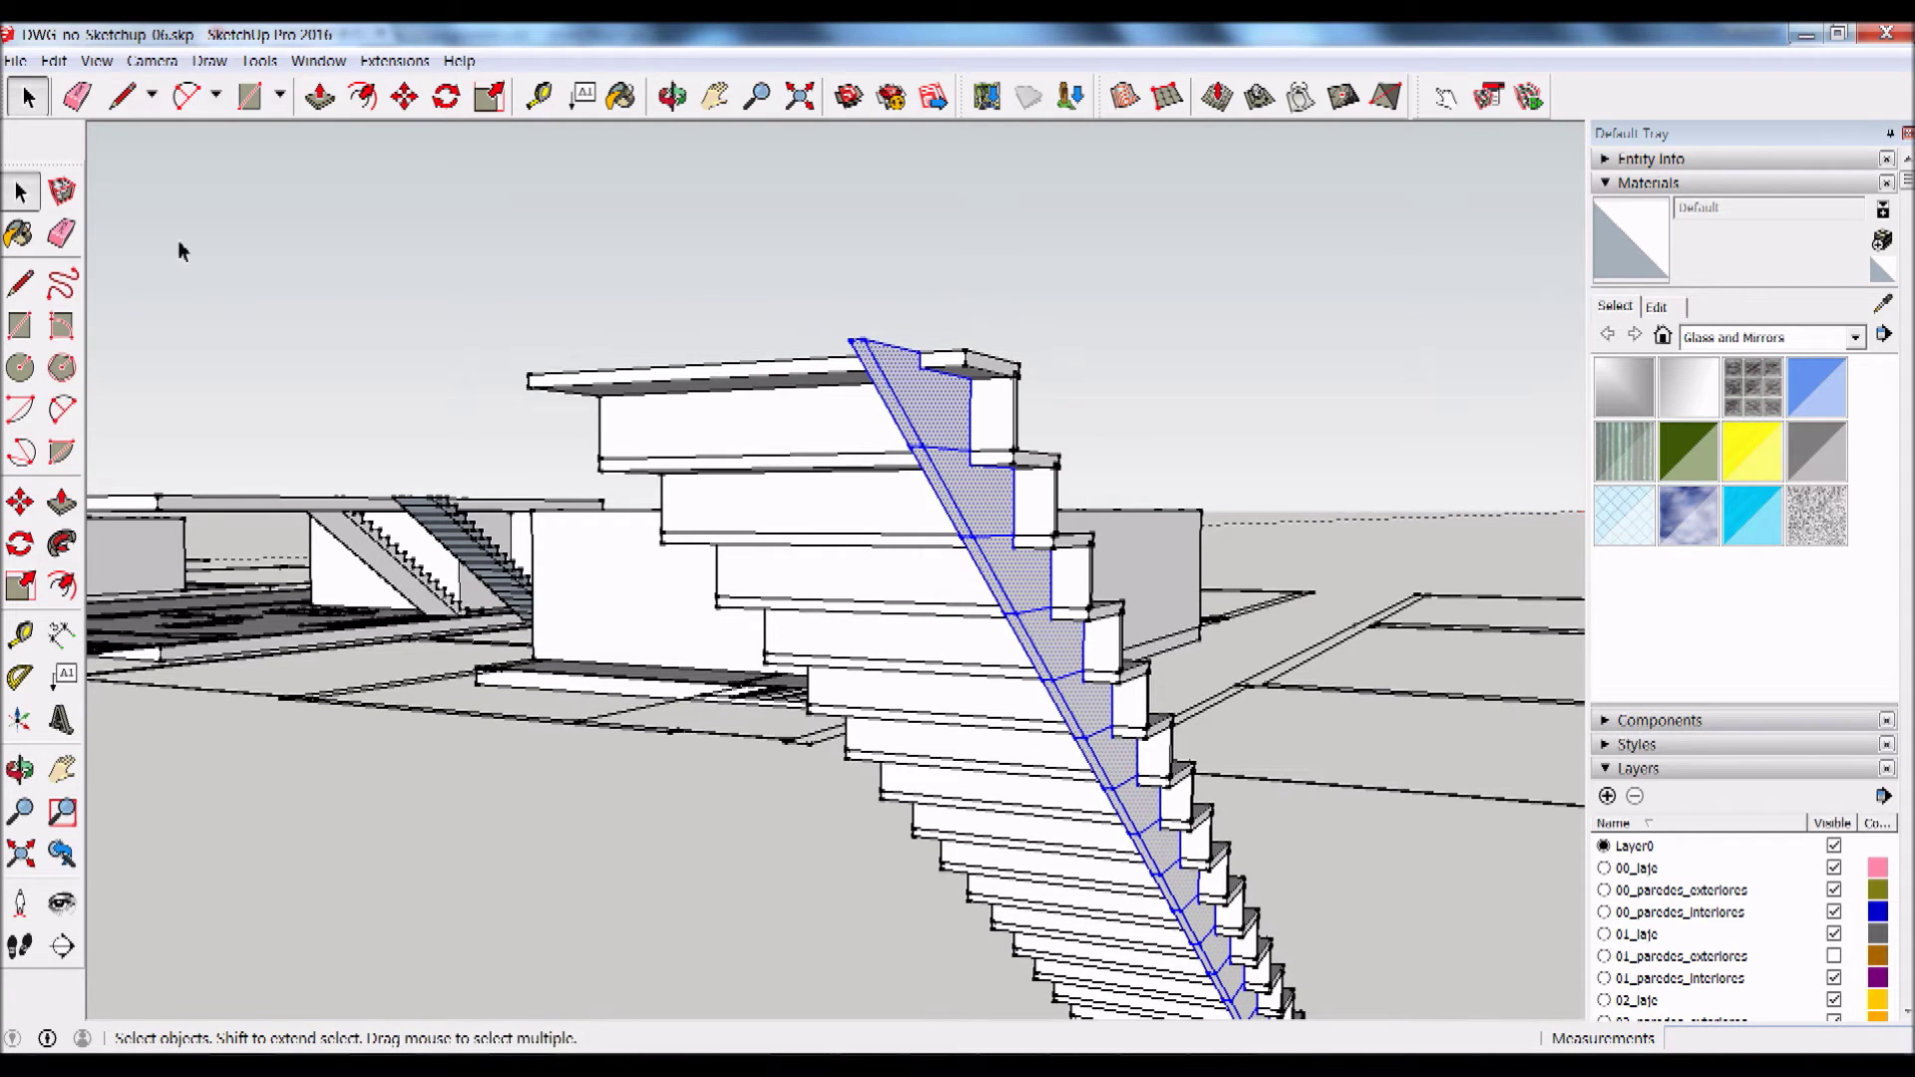
Step: Erase the inner step lines on the side face, undoing one wrongly erased edge
left_click(61, 233)
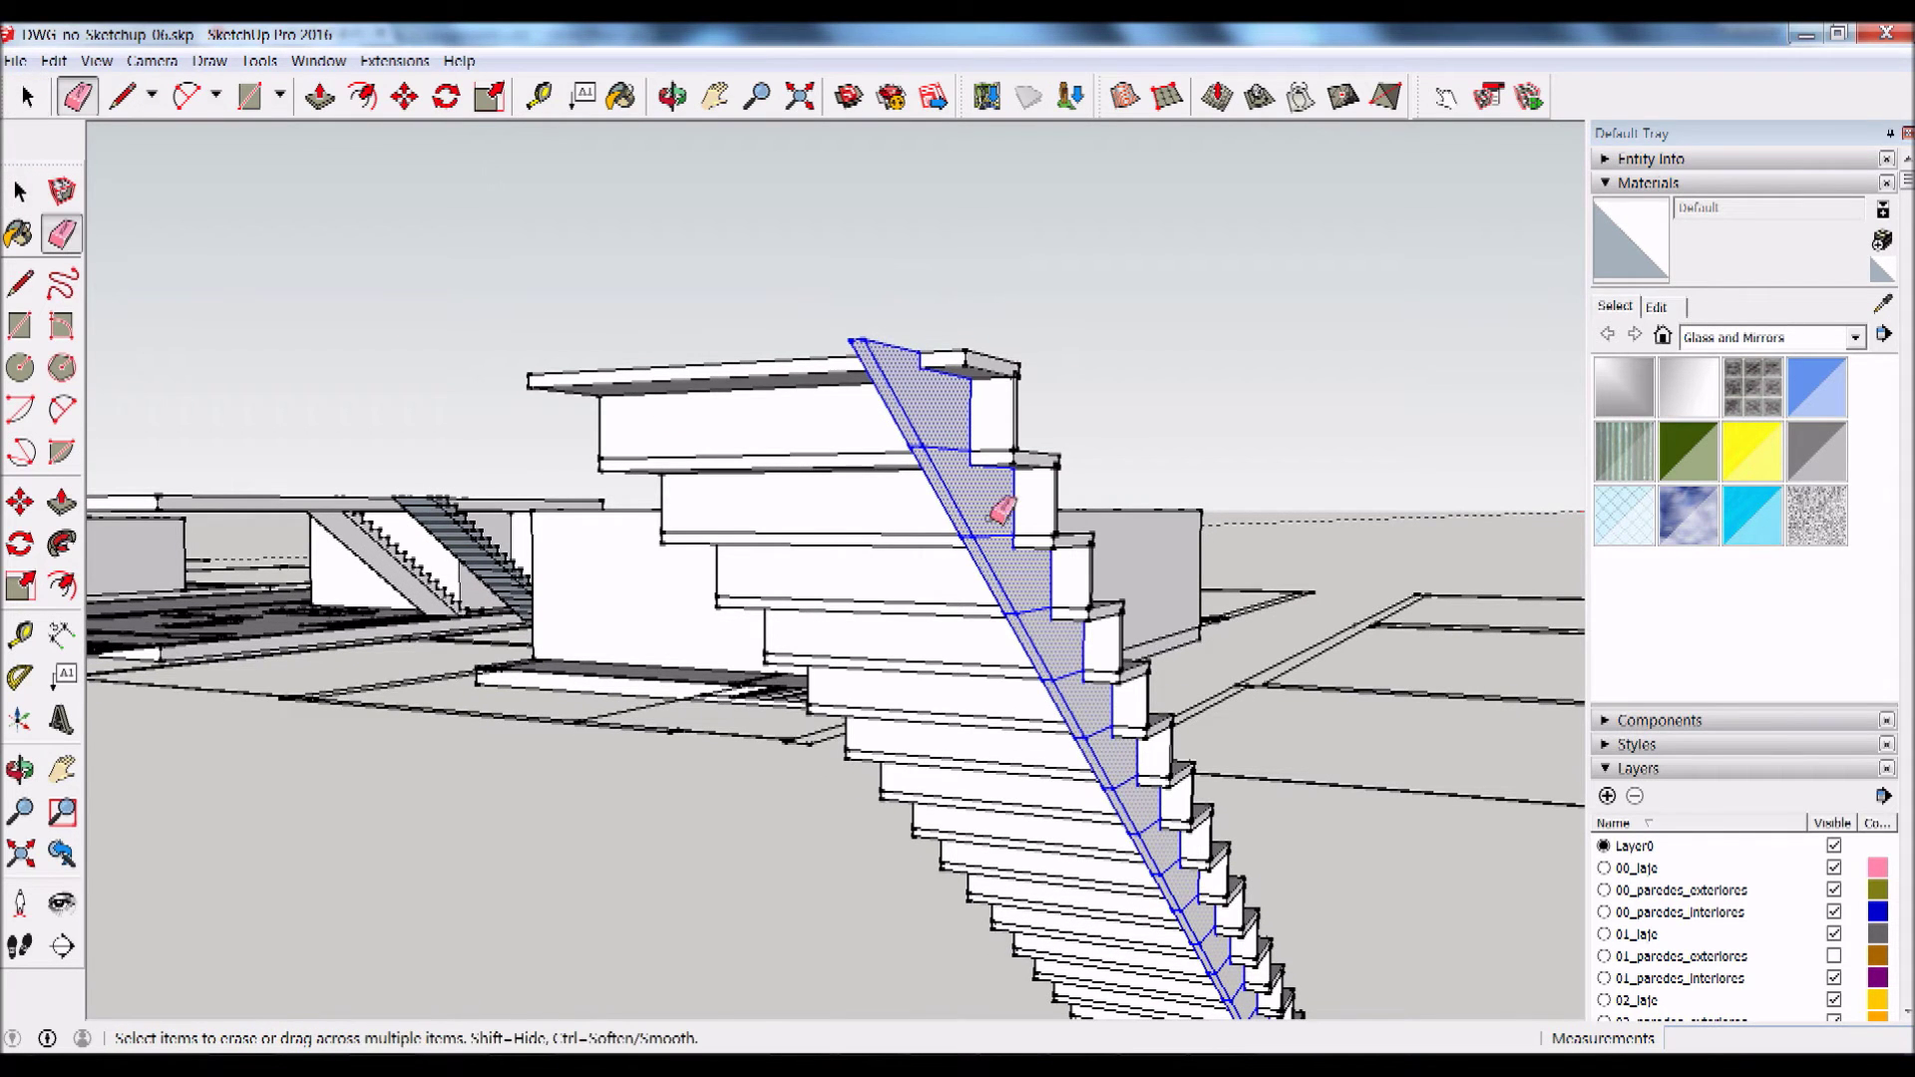
left_click(950, 431)
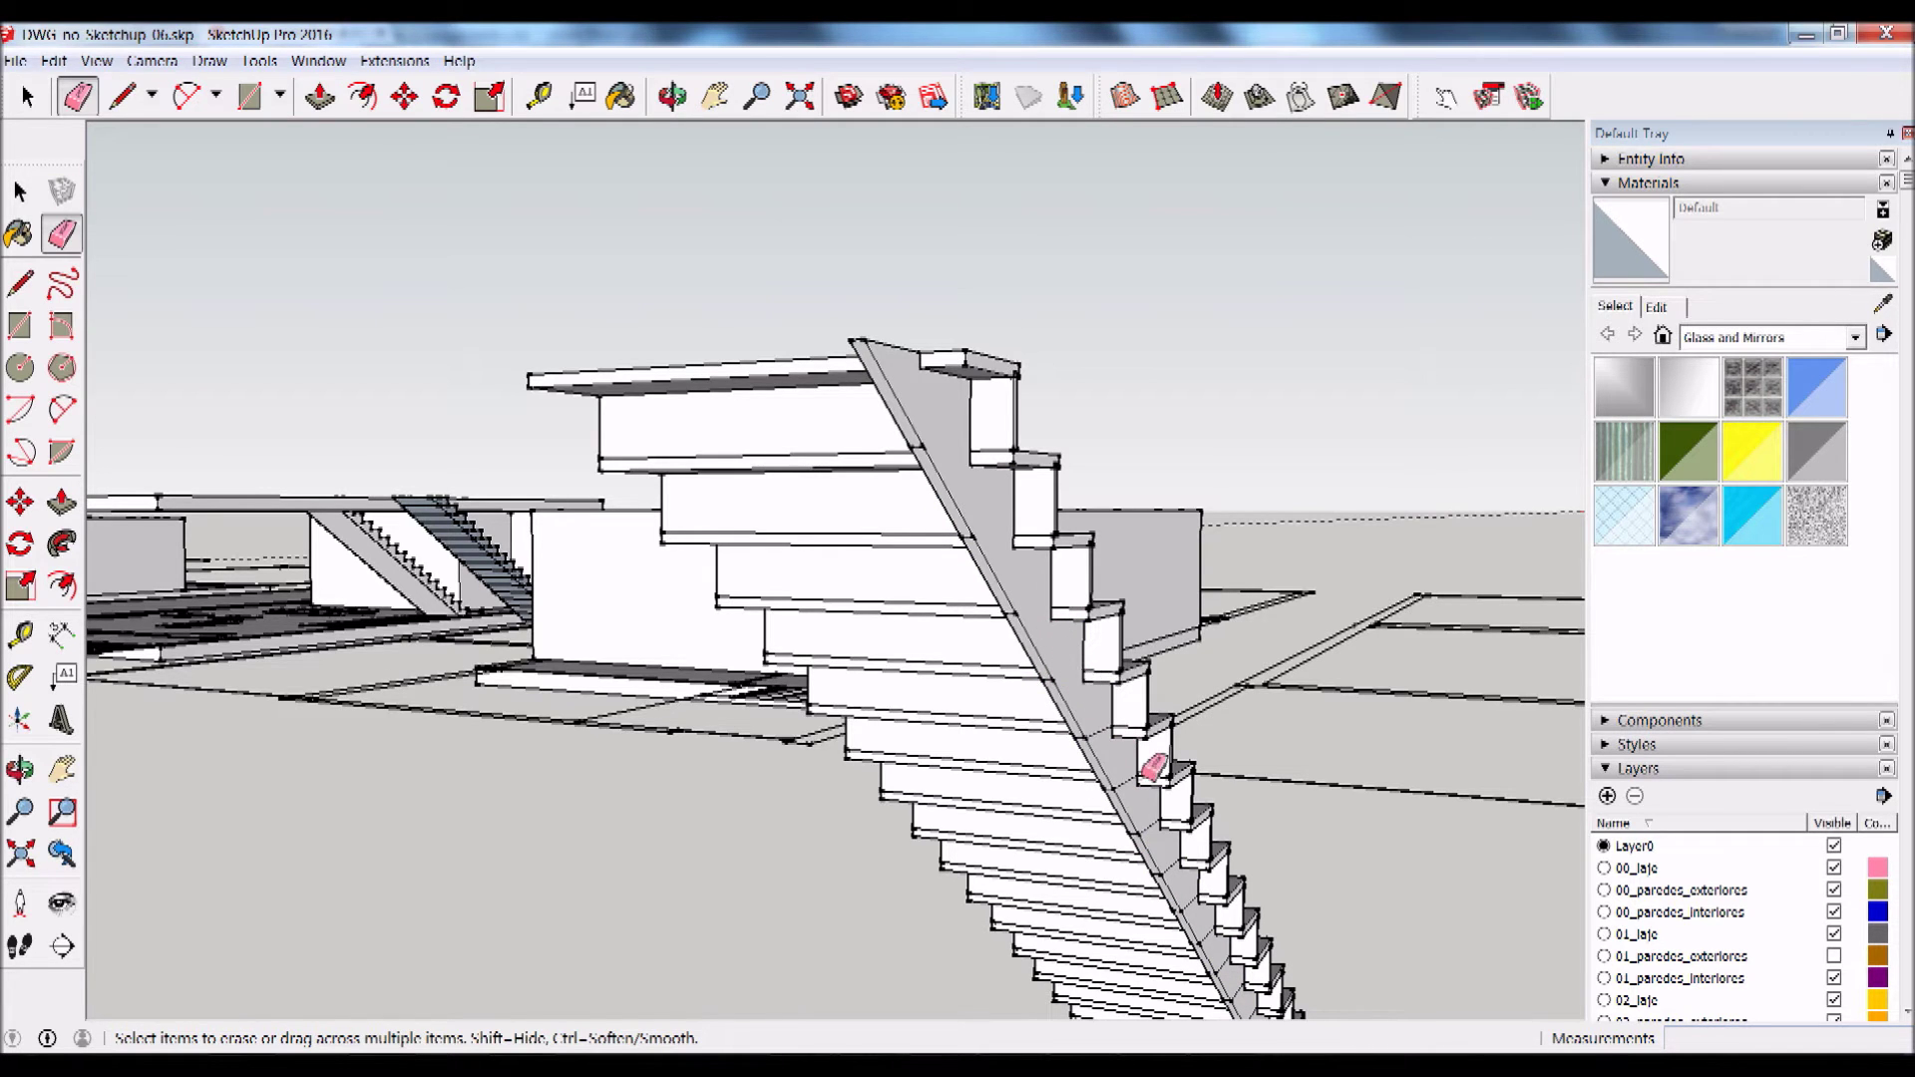
middle_click_drag(1146, 769, 969, 457)
scroll(969, 457, "up", 2)
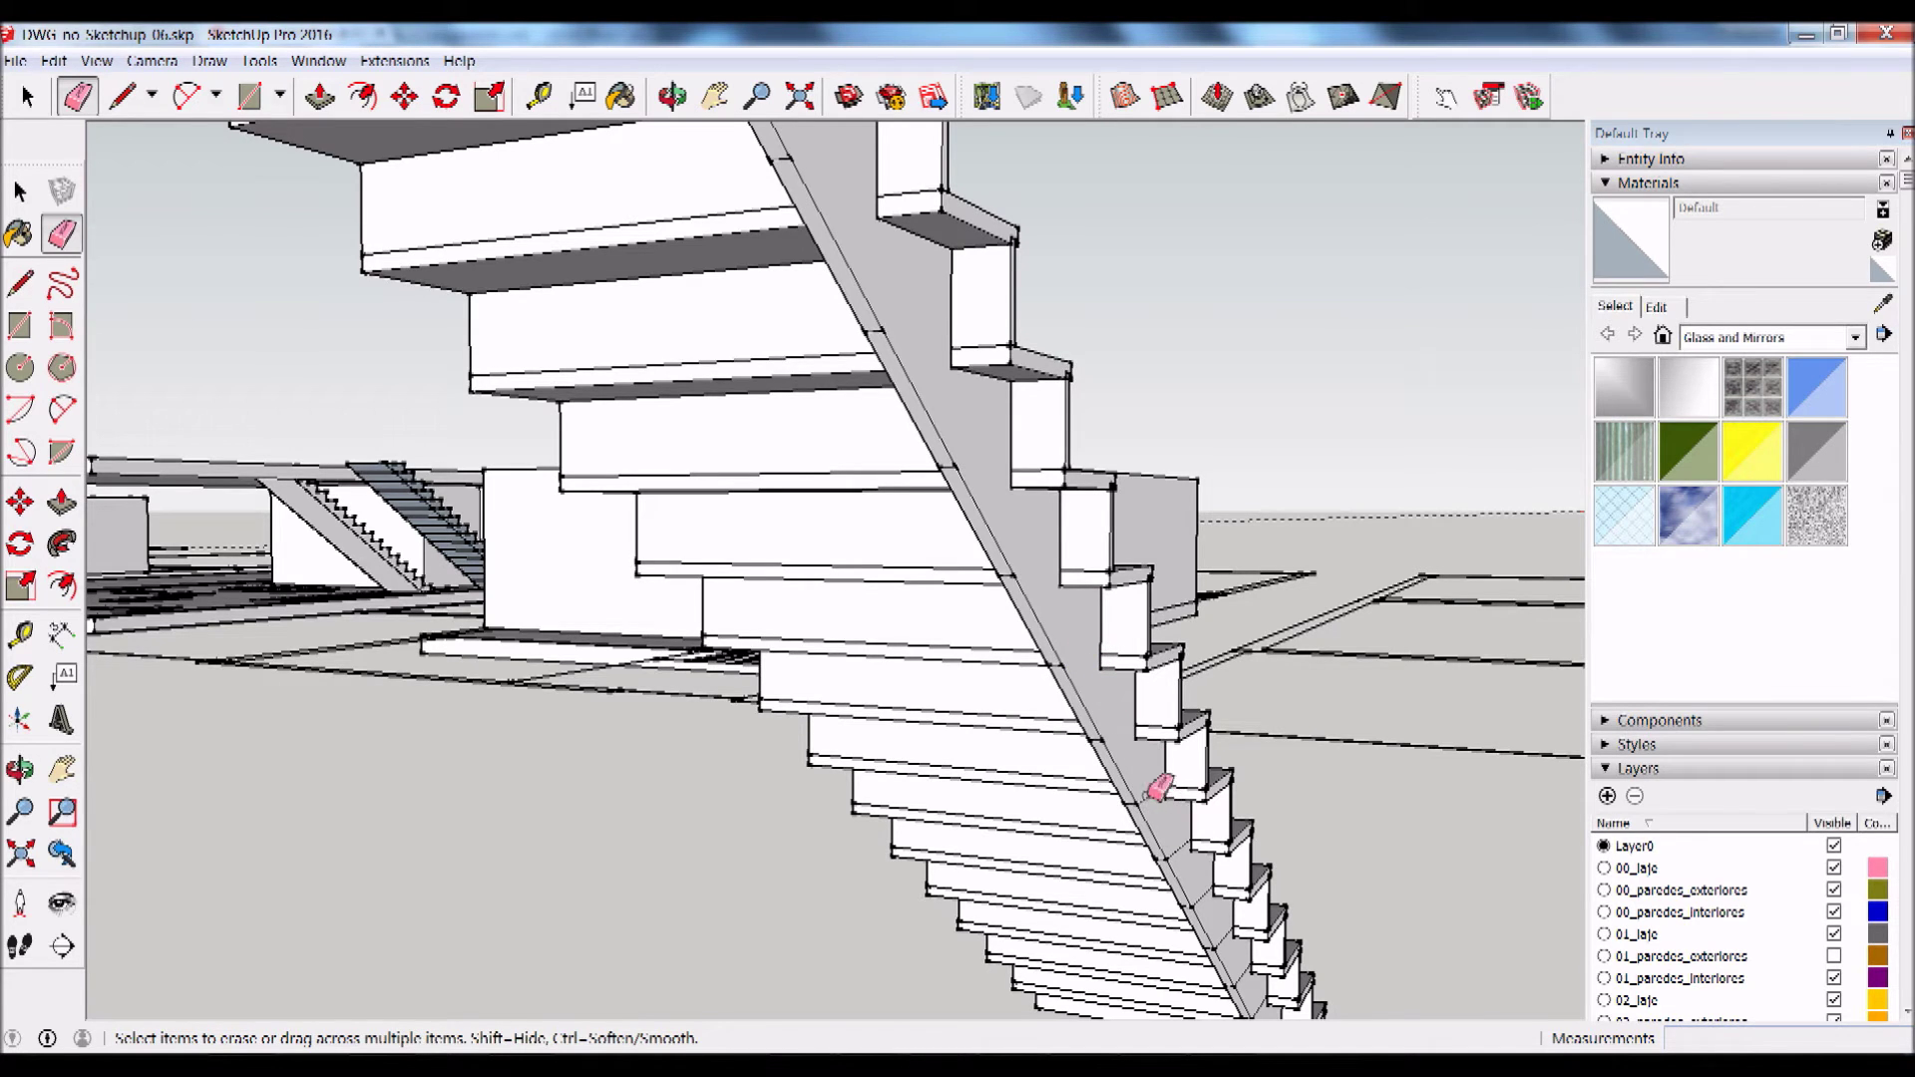
scroll(1211, 903, "up", 2)
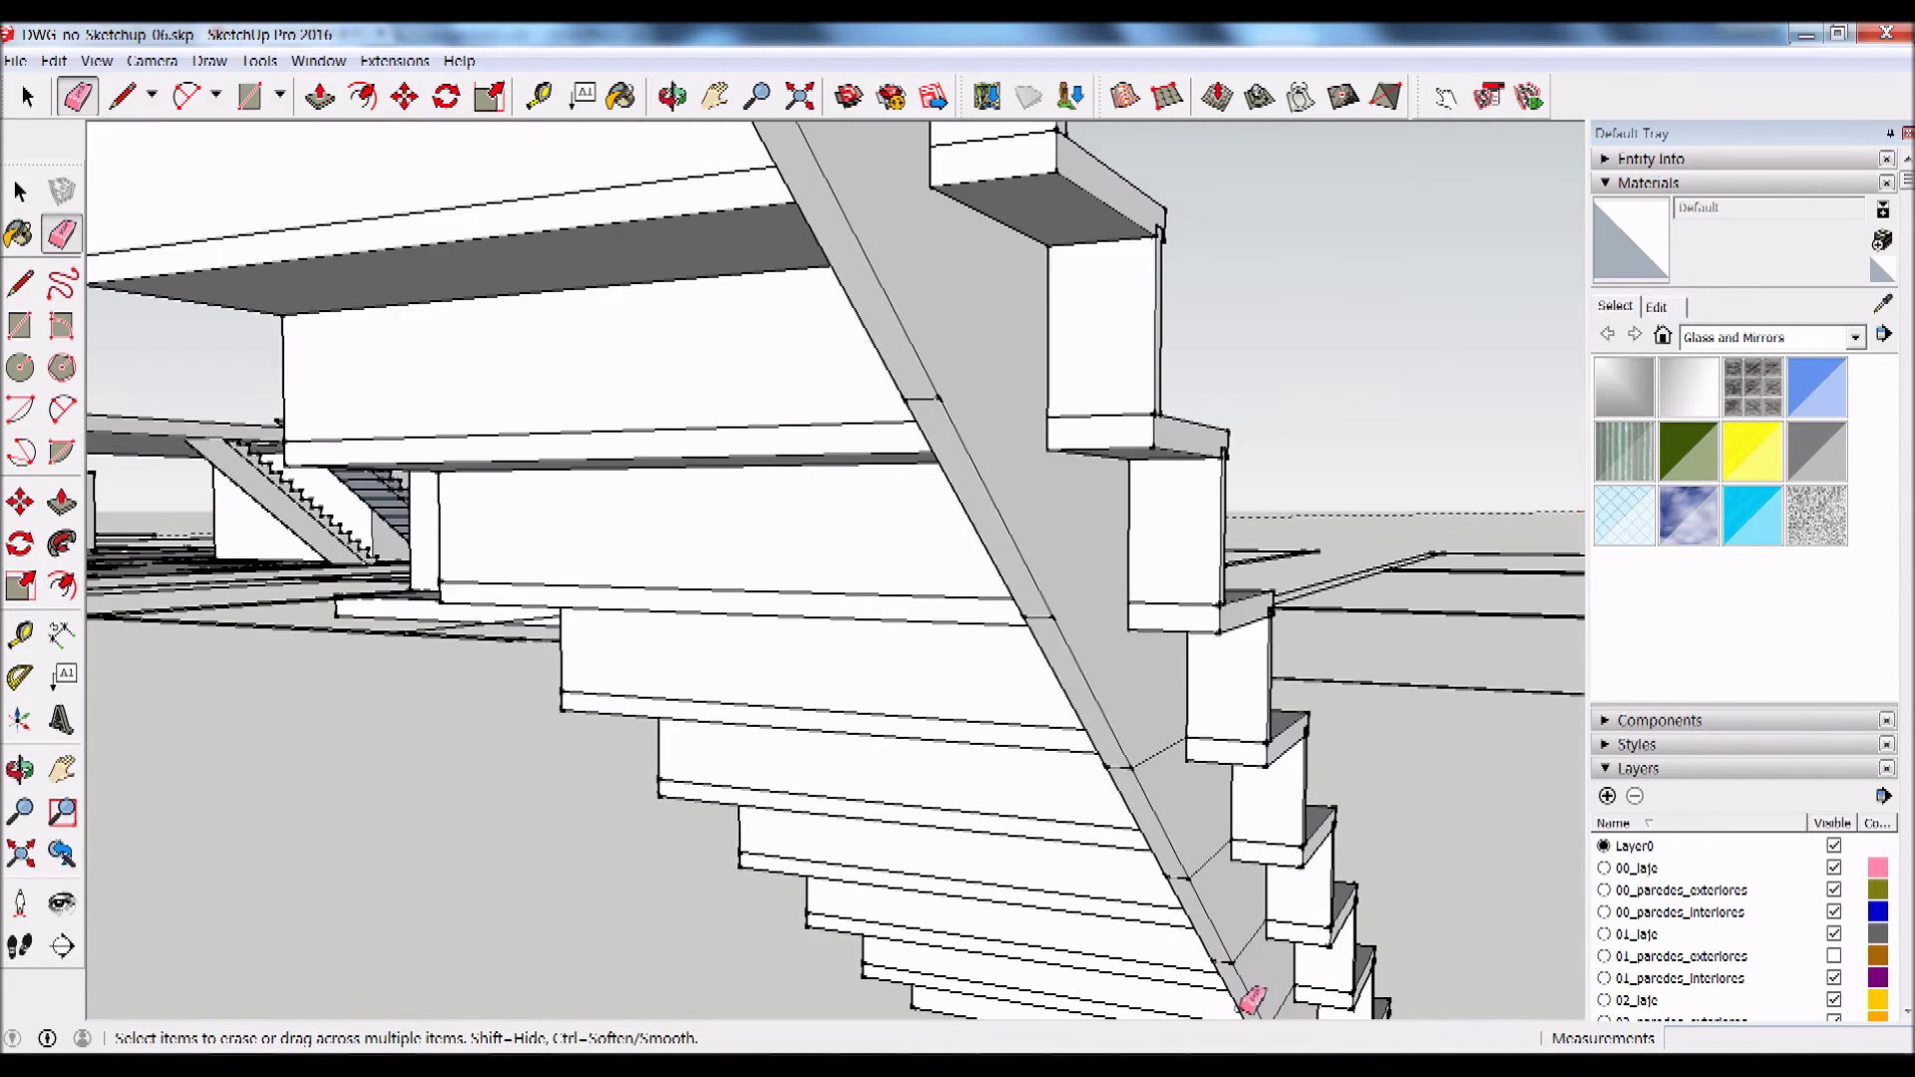
scroll(1246, 958, "up", 1)
mouse_move(1259, 949)
left_mouse_down()
mouse_move(1175, 753)
mouse_move(1073, 628)
mouse_move(1163, 848)
left_mouse_up()
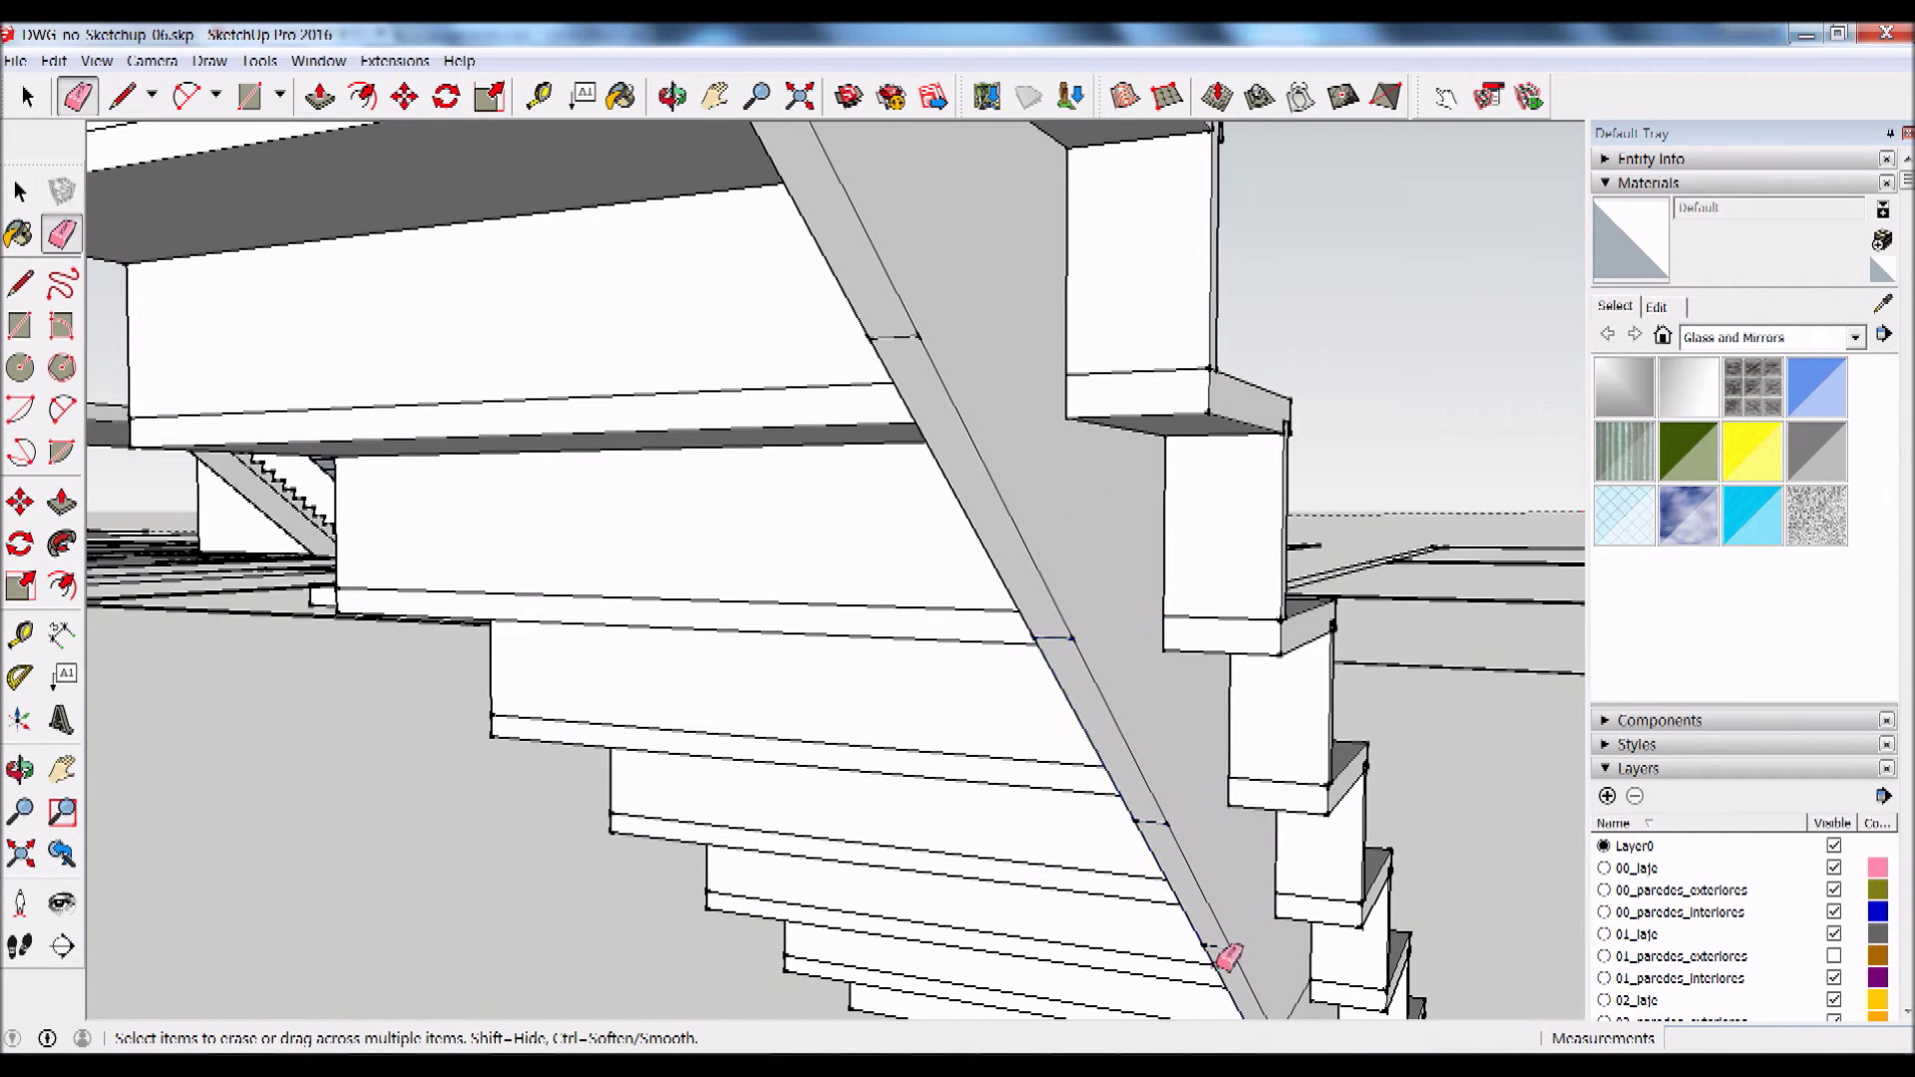
left_click_drag(1218, 907, 1222, 912)
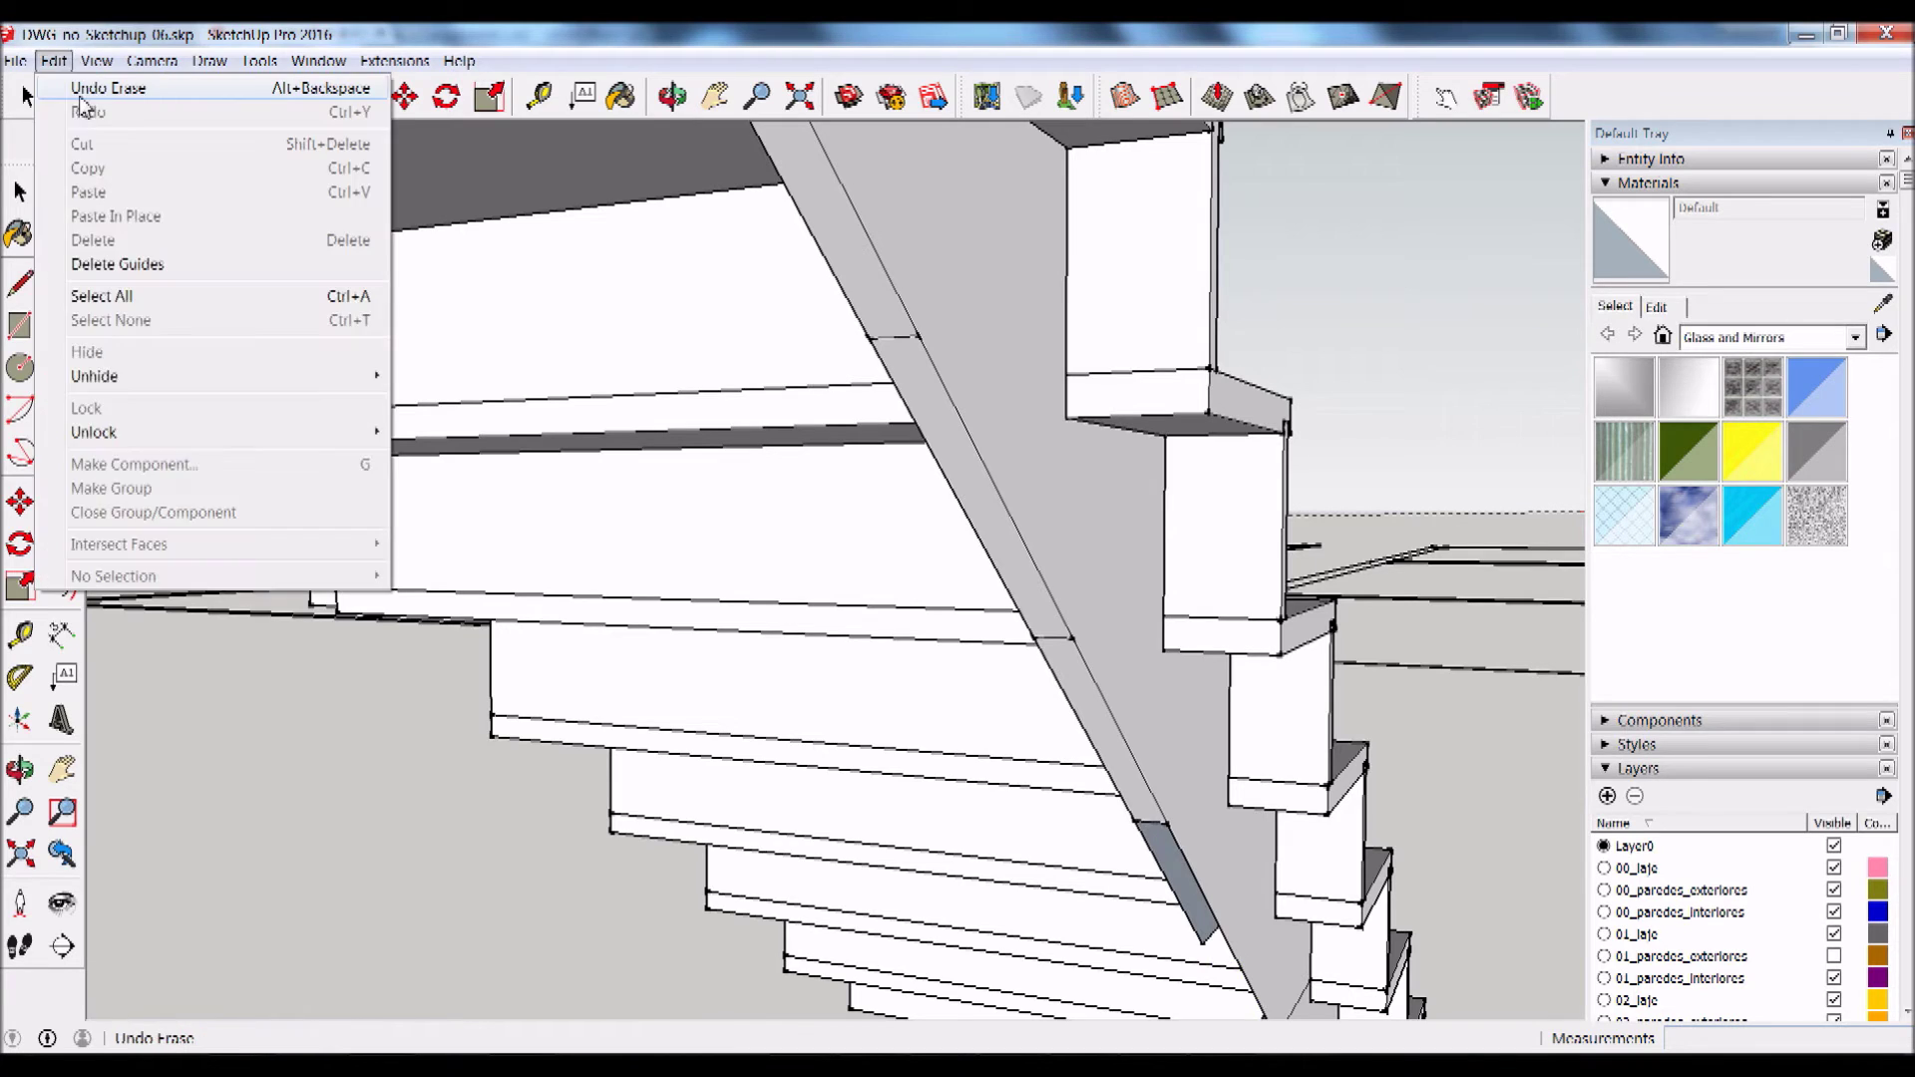
left_click(54, 61)
left_click(108, 88)
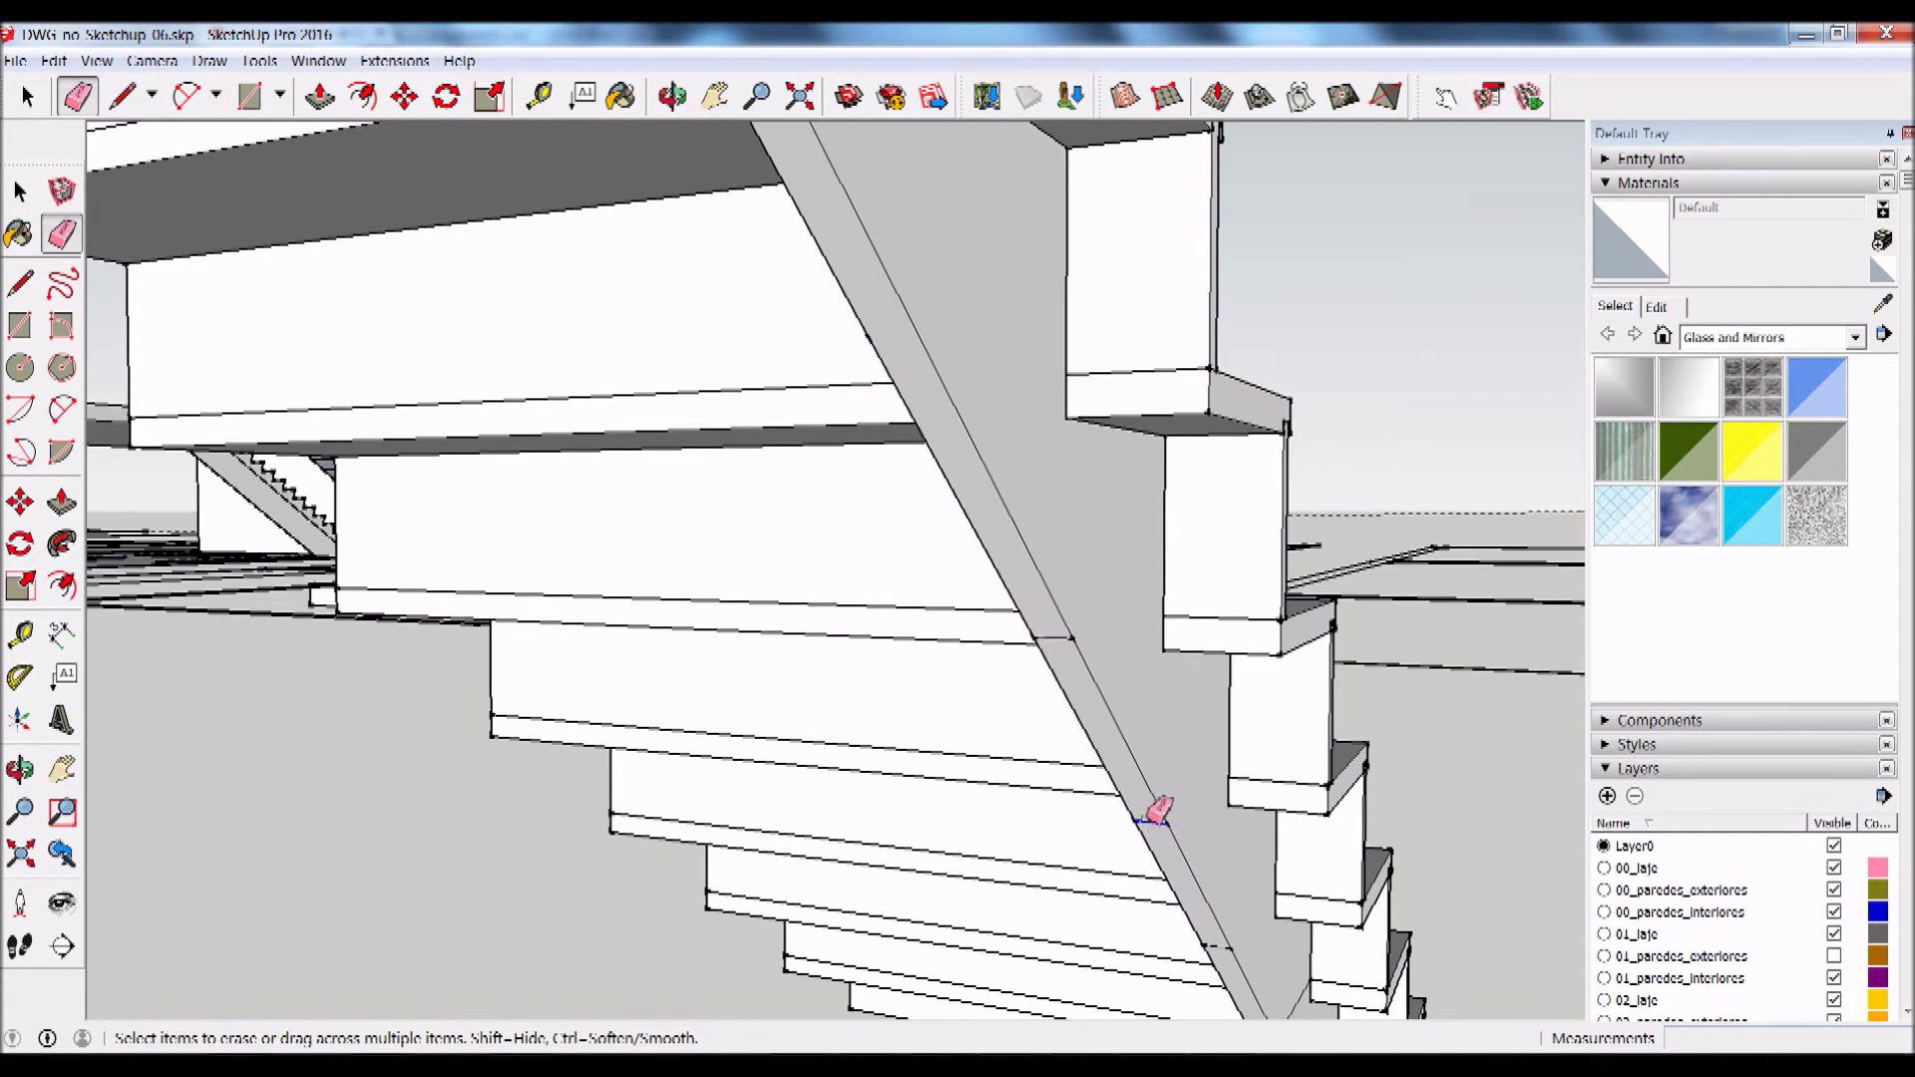
Step: Erase a cross edge on the stringer strip from below the stair
middle_click_drag(1230, 798, 1134, 603)
scroll(1134, 603, "down", 3)
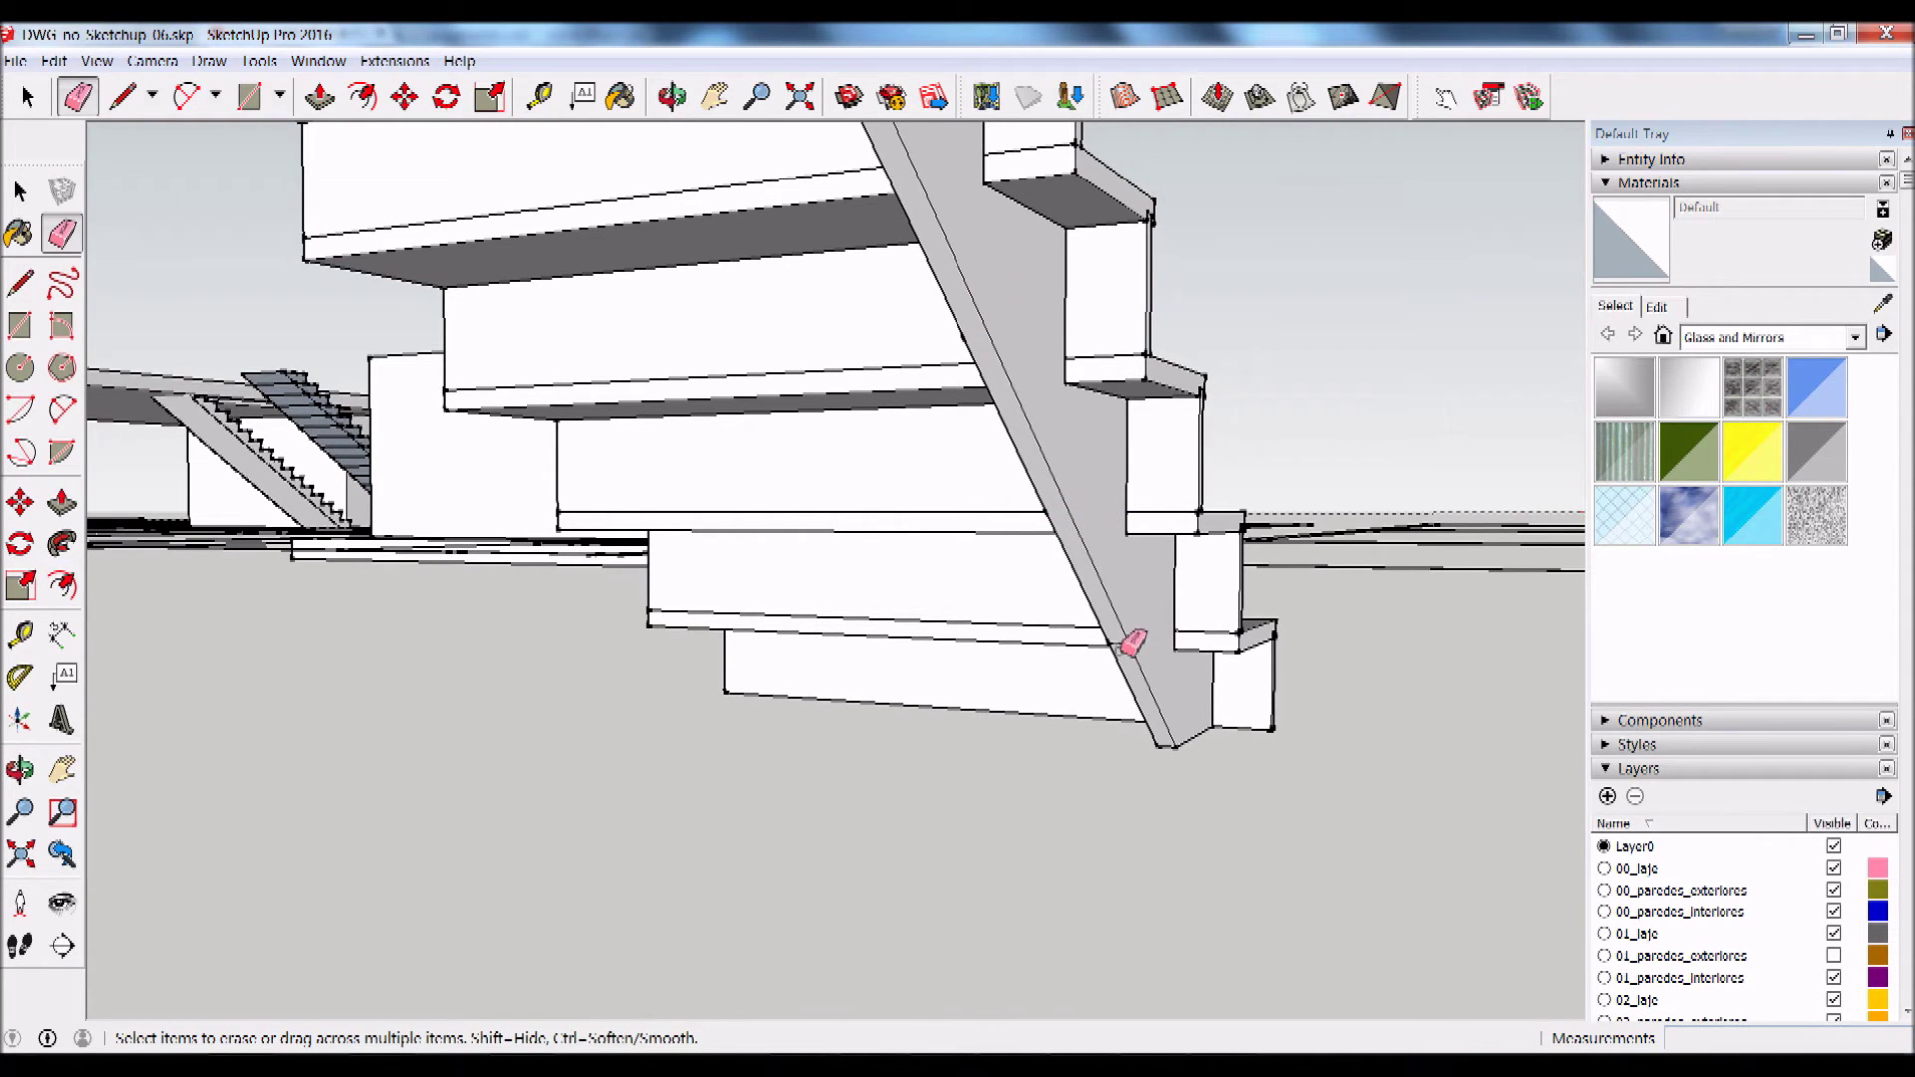
scroll(974, 347, "down", 1)
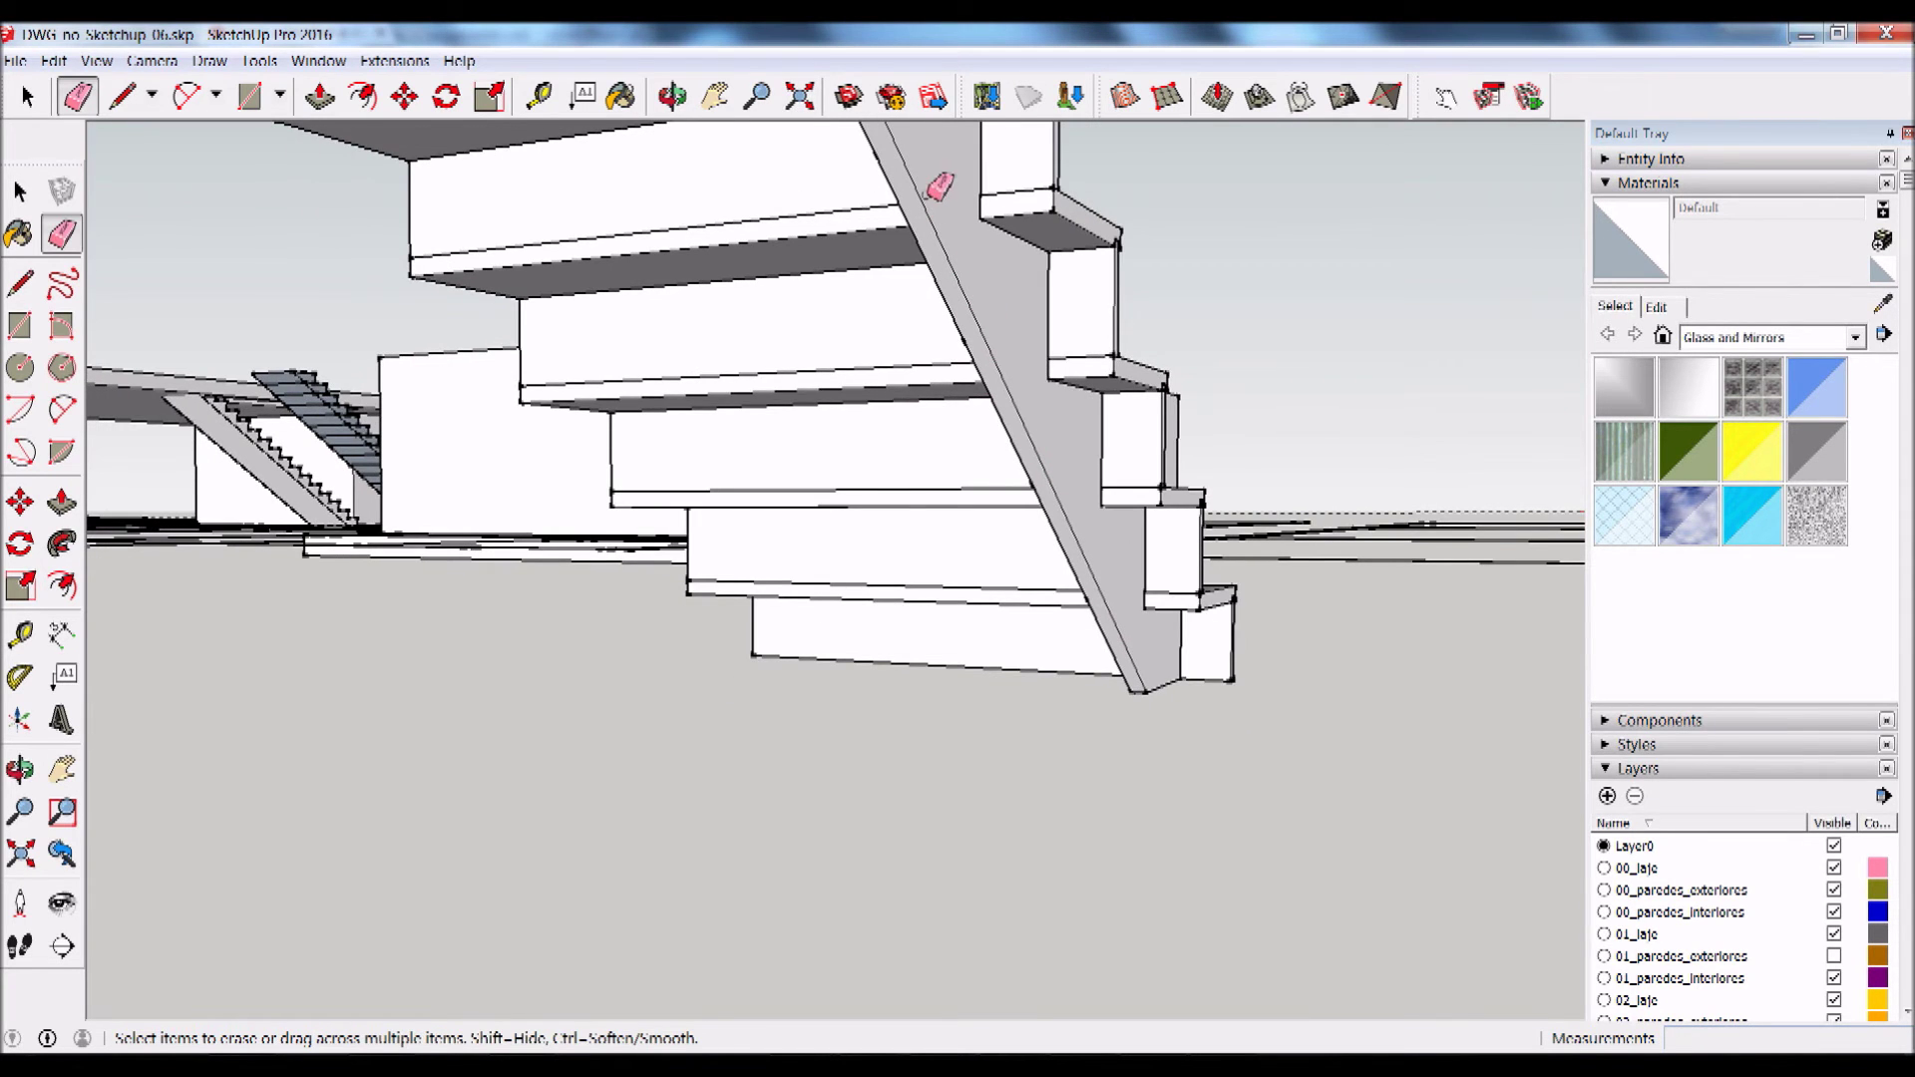
middle_click_drag(940, 185, 1144, 534)
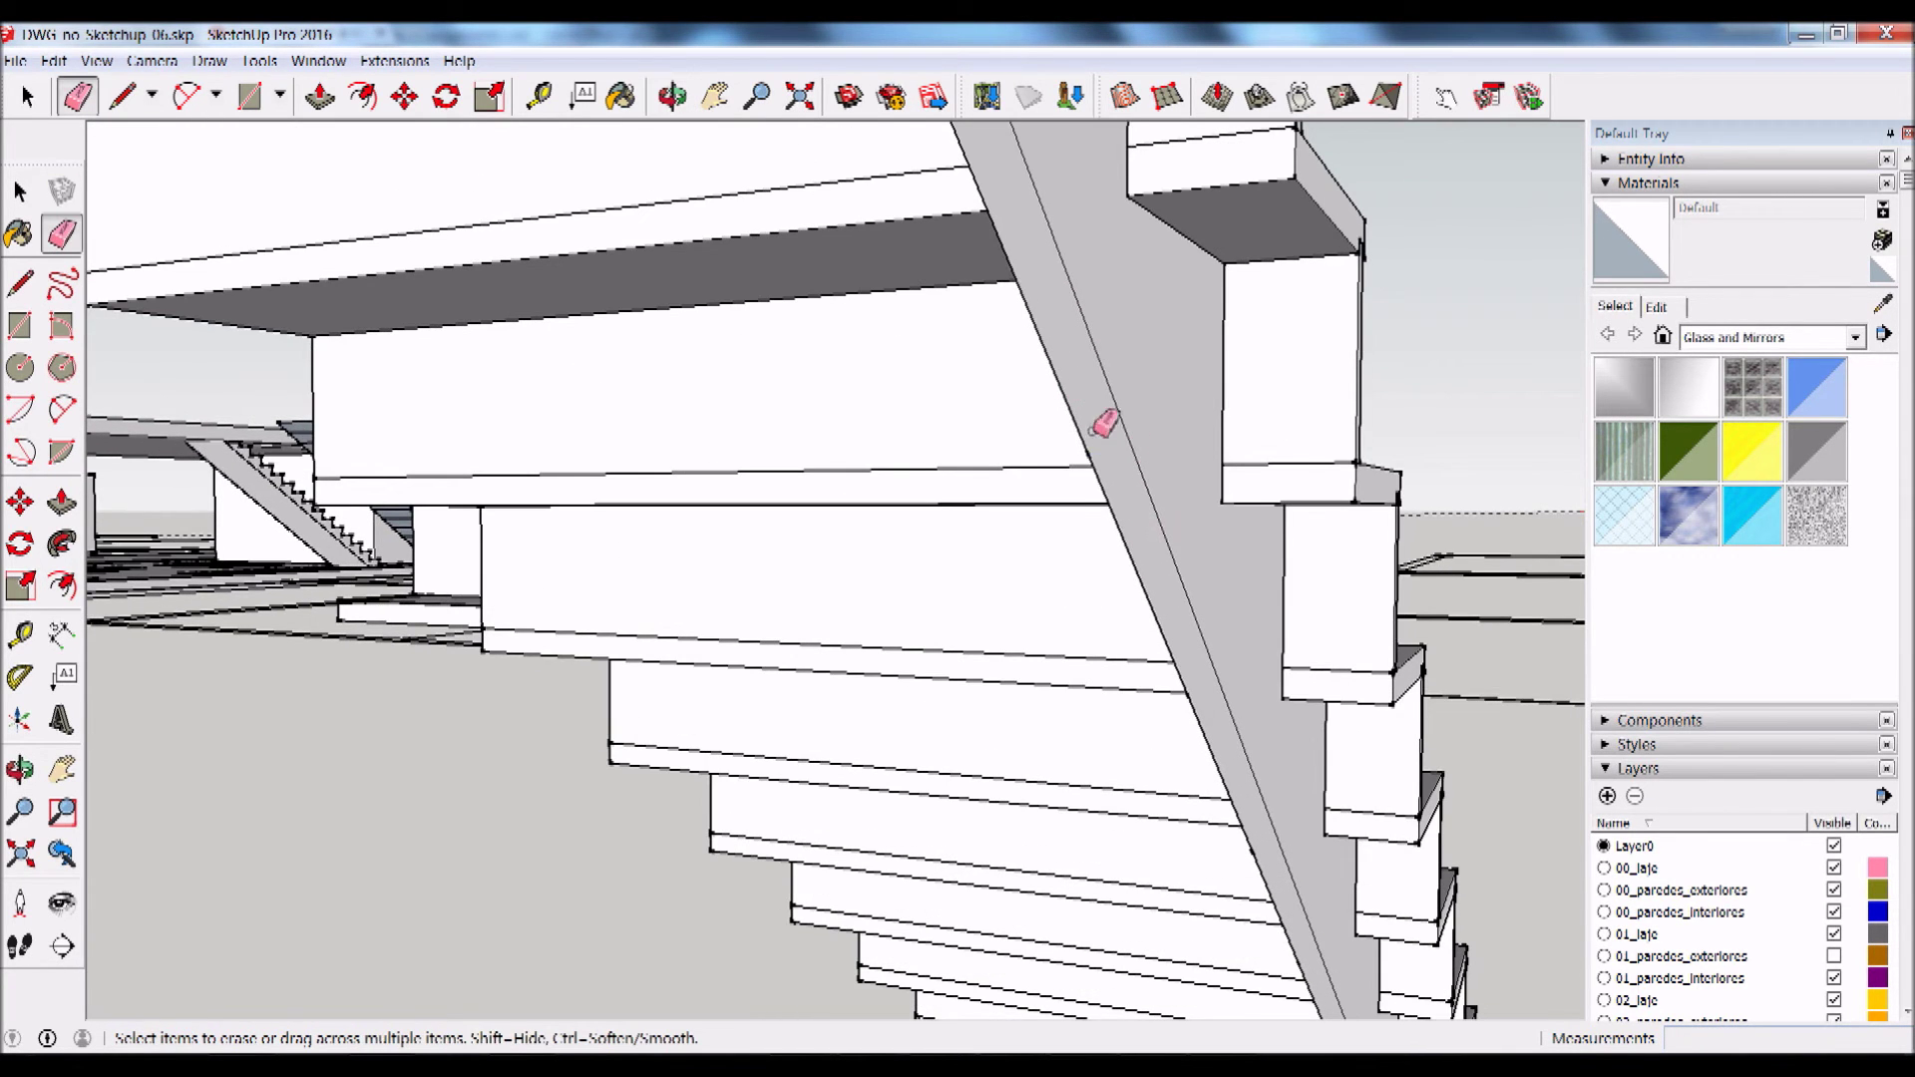
scroll(1094, 440, "down", 2)
mouse_move(1094, 440)
middle_mouse_down()
mouse_move(1061, 266)
mouse_move(957, 193)
mouse_move(1033, 319)
mouse_move(1176, 698)
middle_mouse_up()
scroll(1060, 265, "up", 2)
key("e")
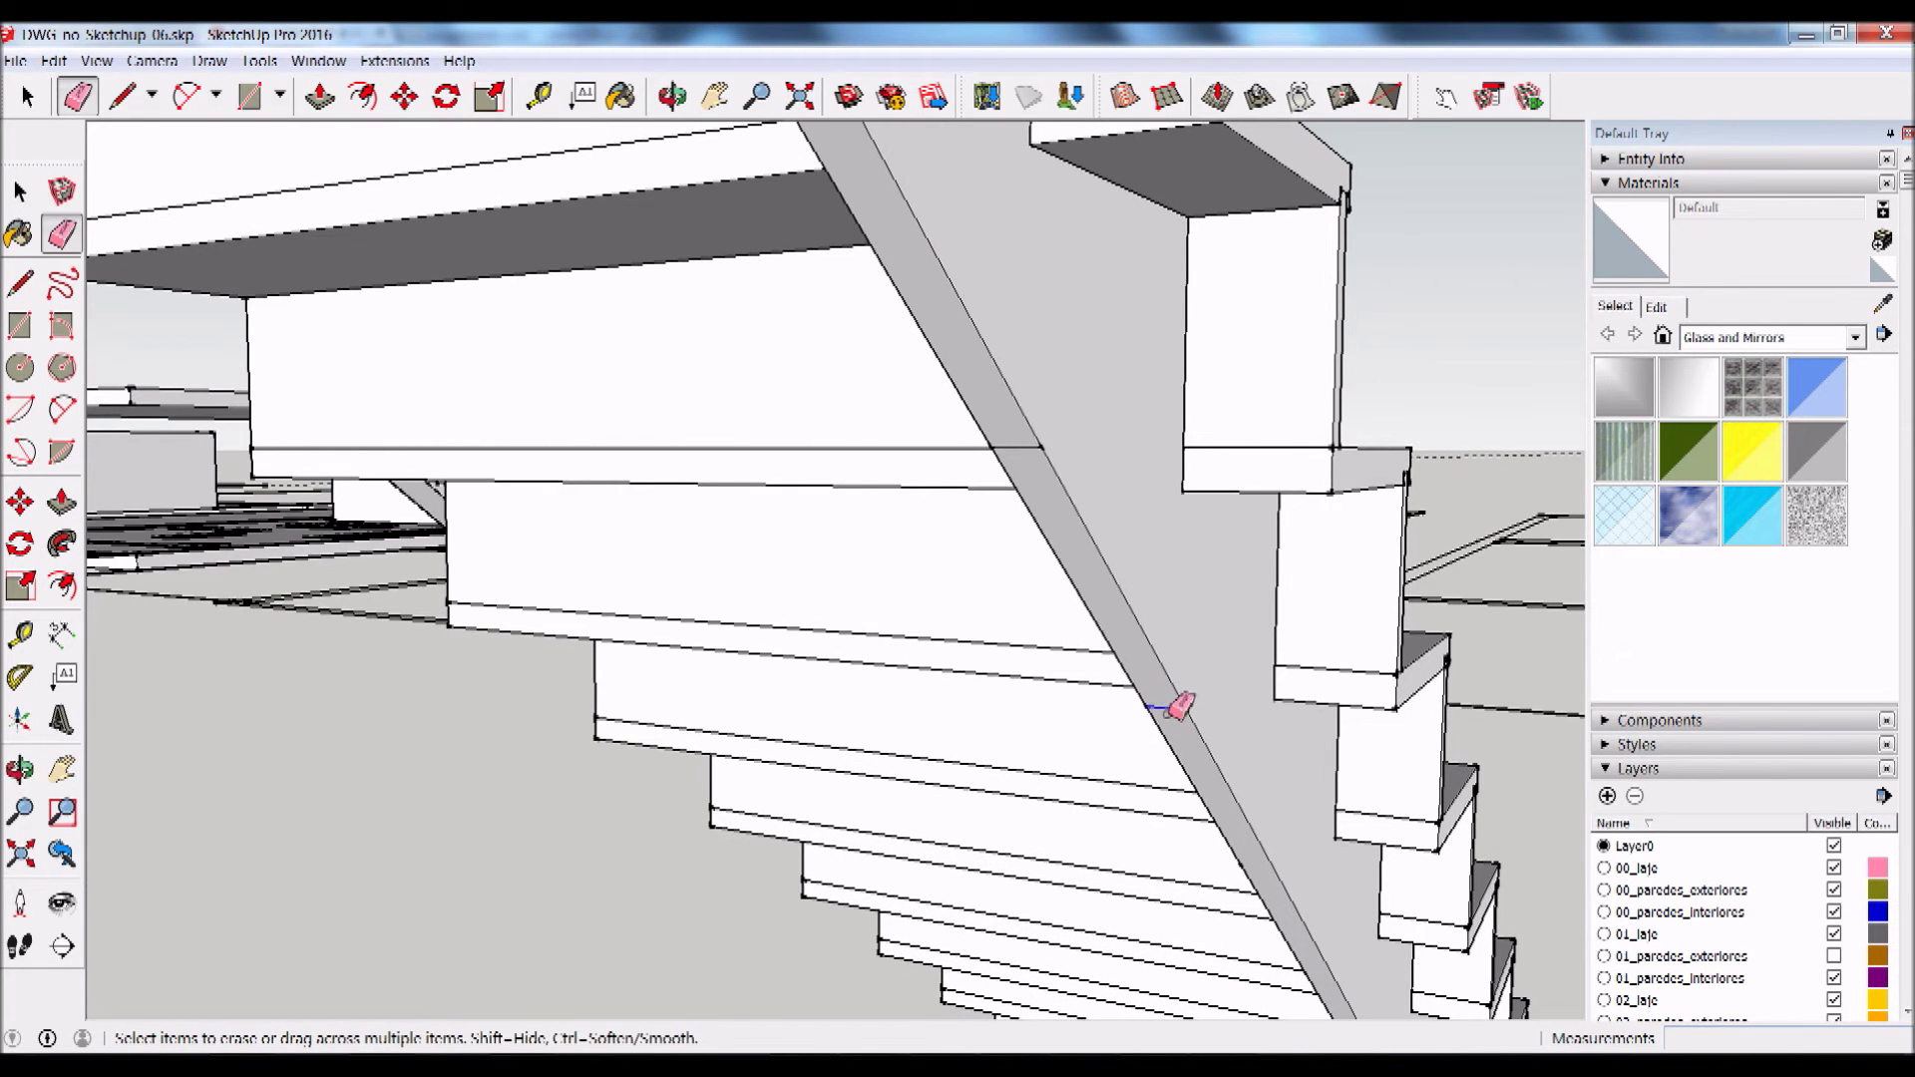
mouse_move(1028, 446)
middle_mouse_down()
mouse_move(1077, 428)
mouse_move(1235, 782)
mouse_move(1109, 617)
mouse_move(949, 282)
mouse_move(961, 240)
mouse_move(1069, 529)
middle_mouse_up()
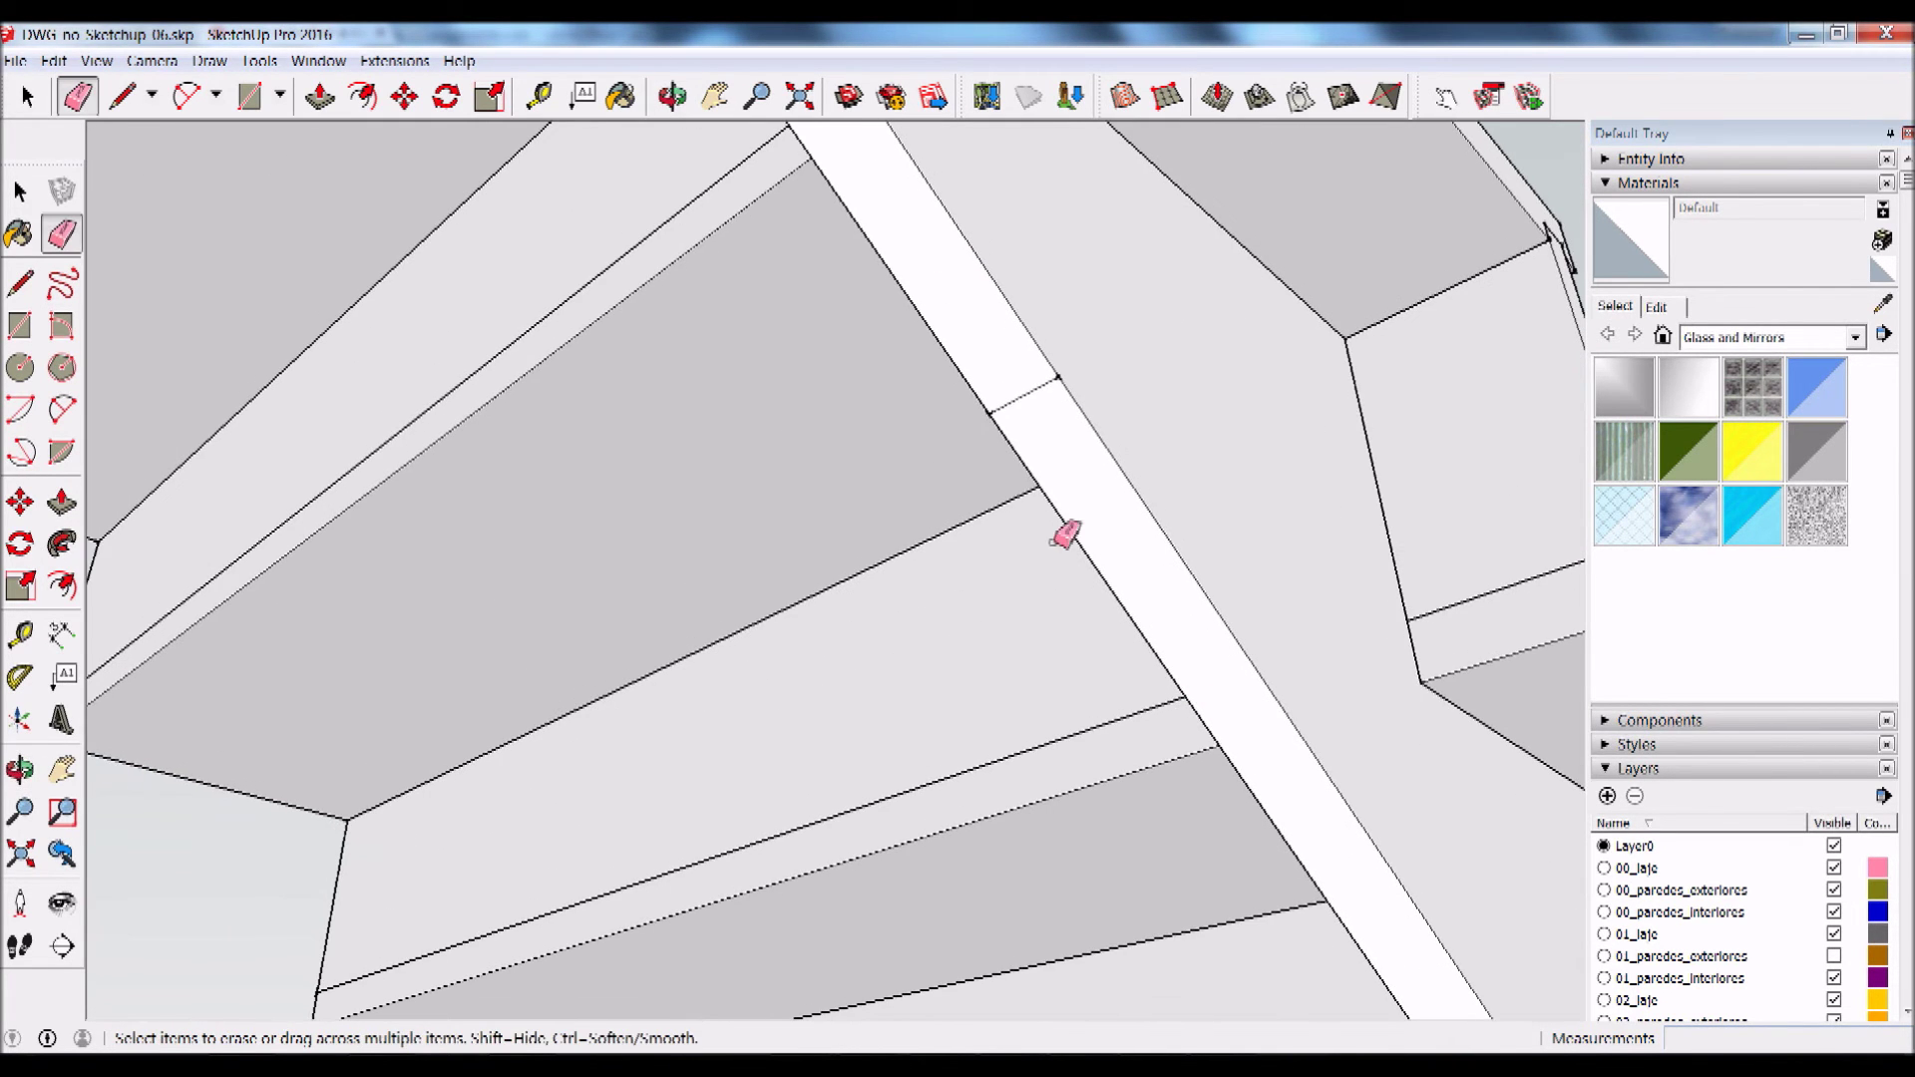
mouse_move(898, 227)
middle_mouse_down()
mouse_move(1359, 919)
mouse_move(1436, 570)
middle_mouse_up()
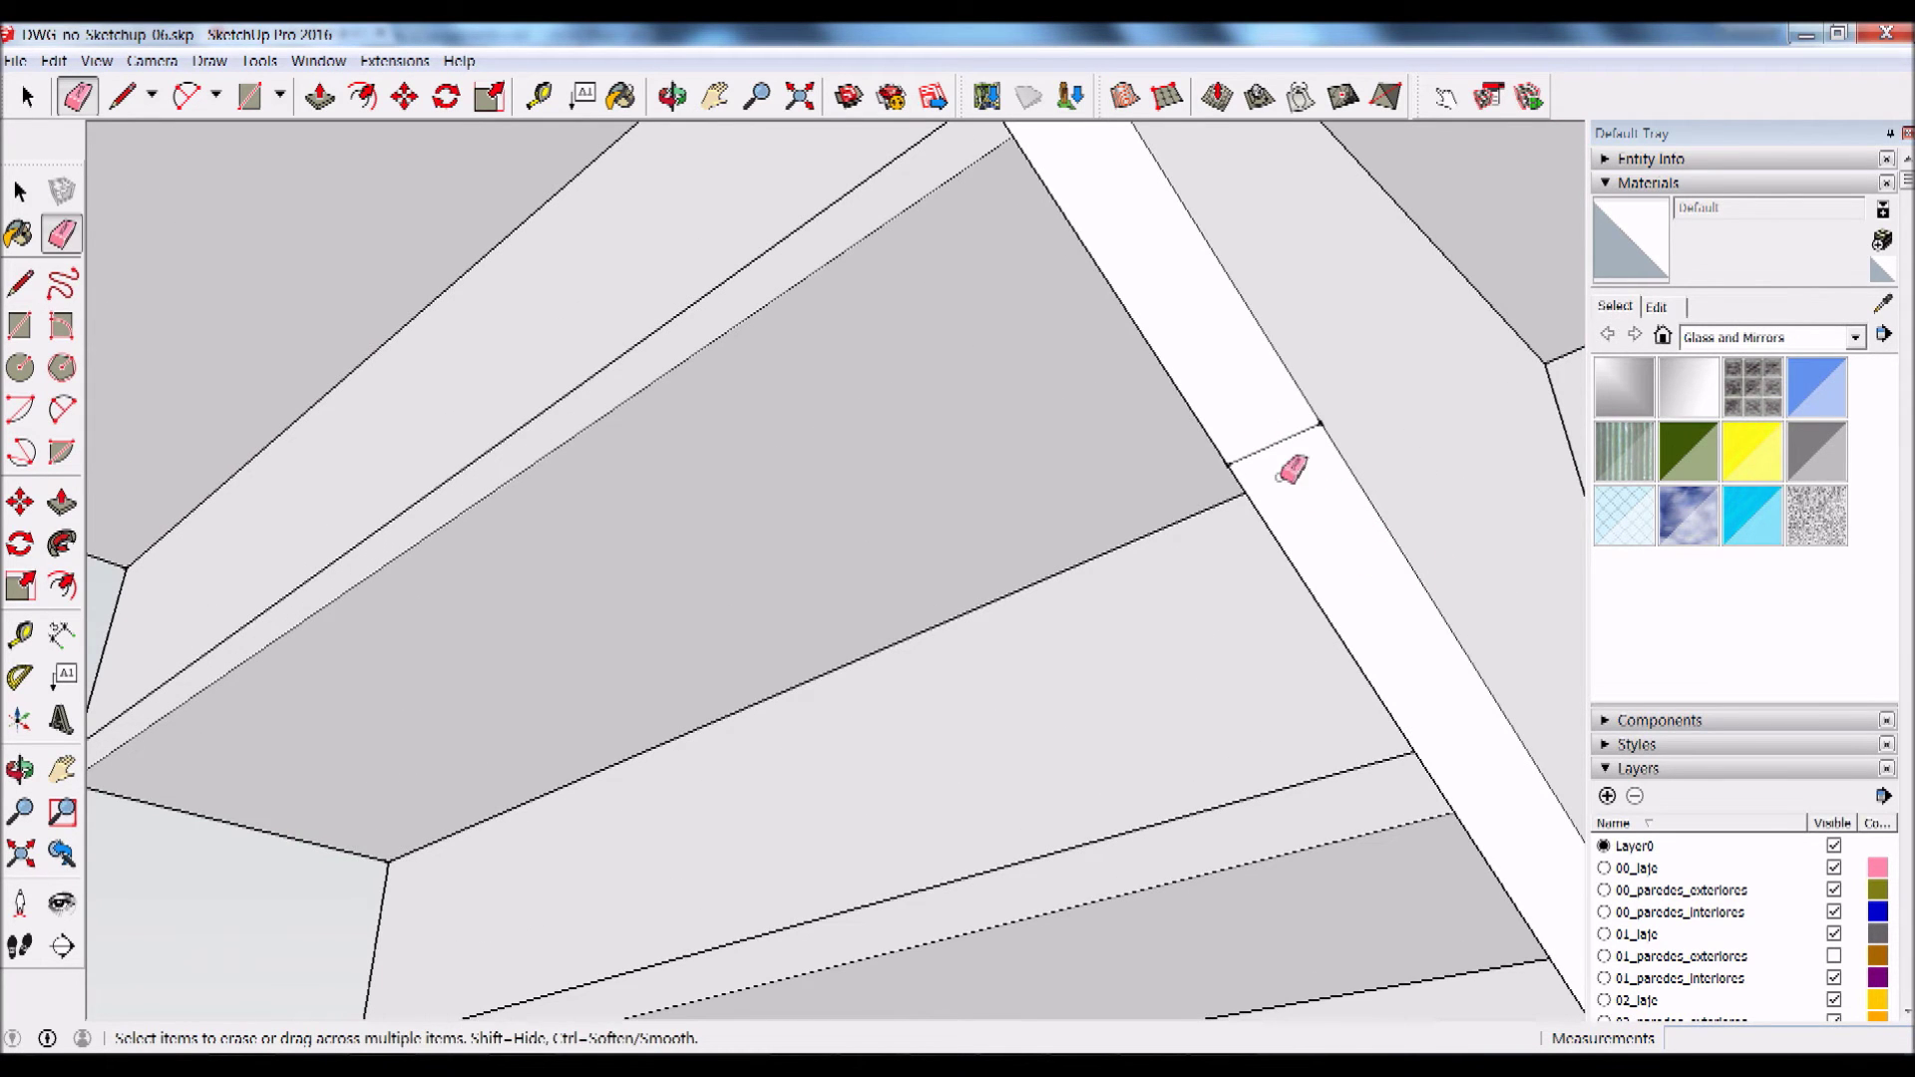
left_click(1270, 445)
Step: Erase more stray cross edges along the stringer side
middle_click(1102, 254)
mouse_move(1102, 254)
middle_mouse_down()
mouse_move(1436, 877)
mouse_move(1008, 222)
mouse_move(1227, 568)
middle_mouse_up()
left_click(1337, 733)
mouse_move(948, 180)
middle_mouse_down()
mouse_move(1441, 931)
mouse_move(1194, 579)
middle_mouse_up()
scroll(1187, 538, "down", 3)
scroll(1157, 449, "down", 3)
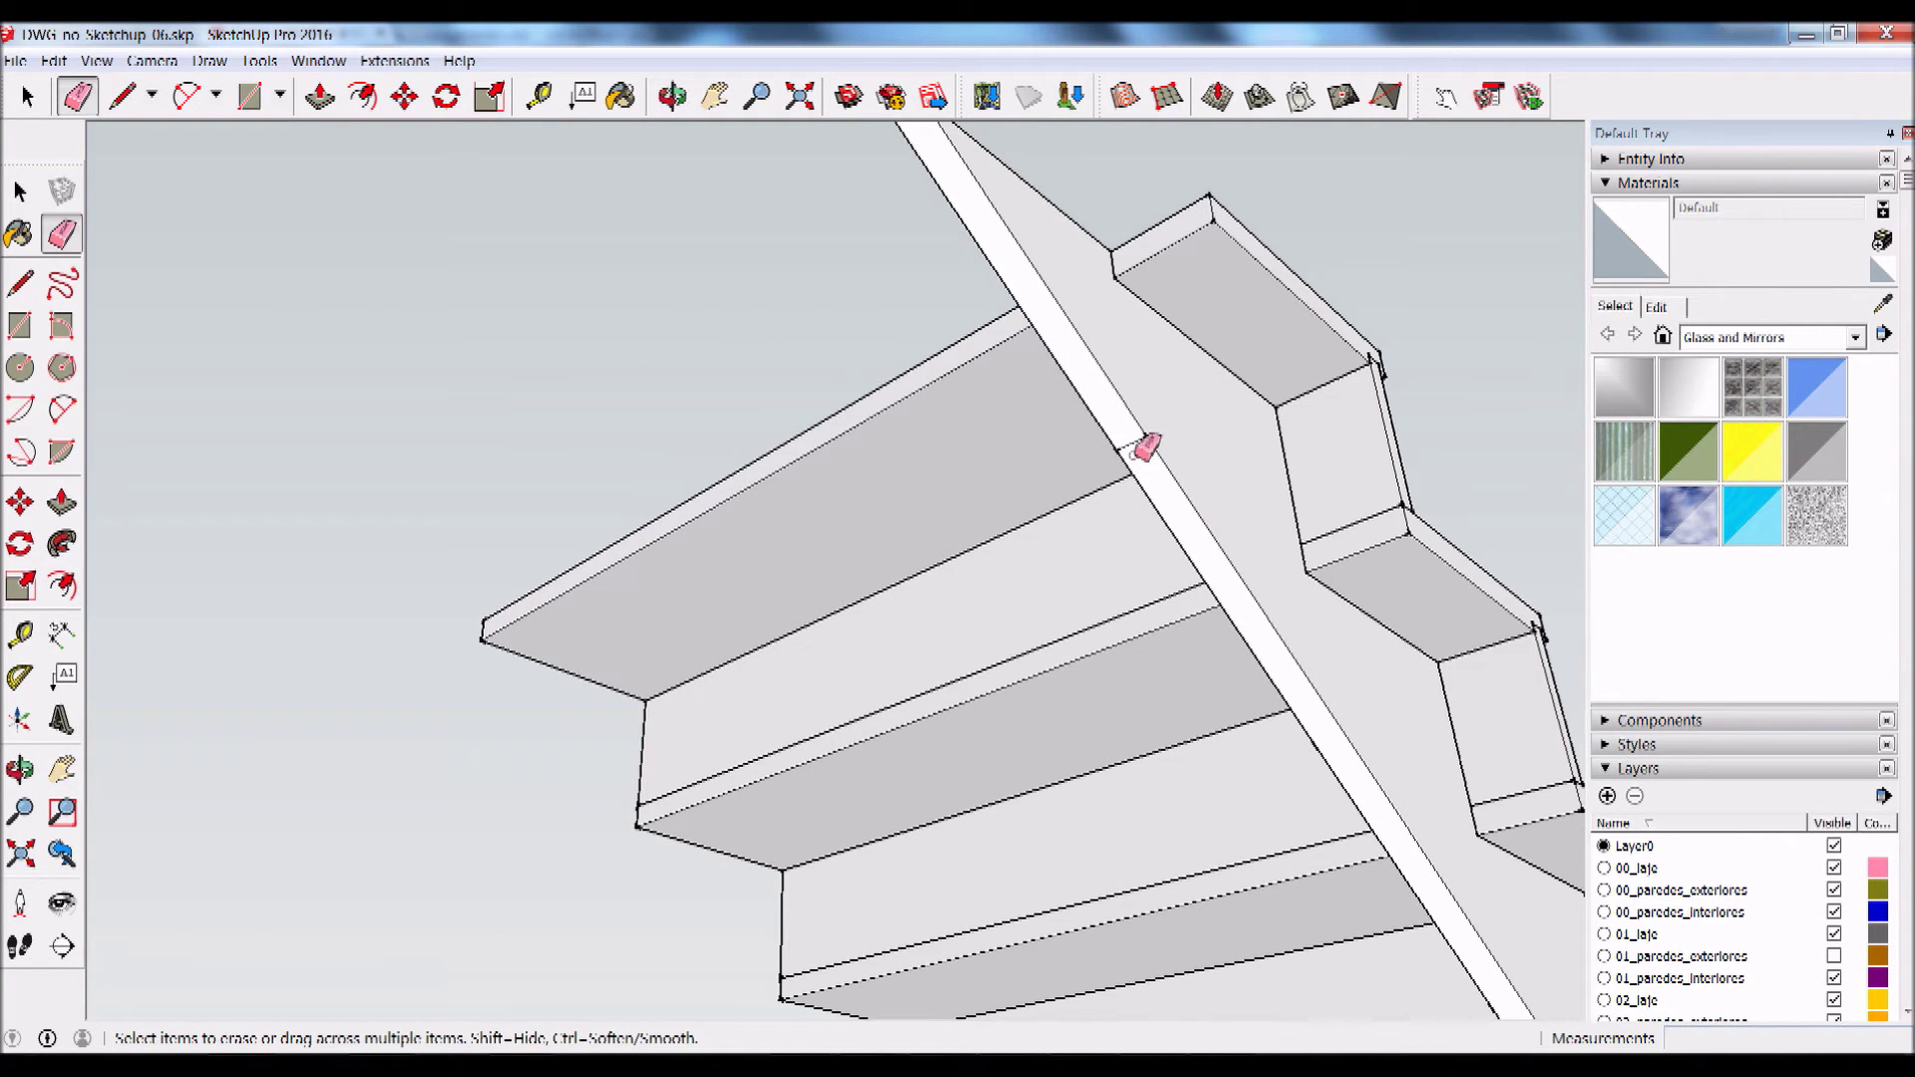
mouse_move(1137, 446)
middle_mouse_down()
mouse_move(1261, 514)
mouse_move(1164, 440)
mouse_move(1157, 669)
middle_mouse_up()
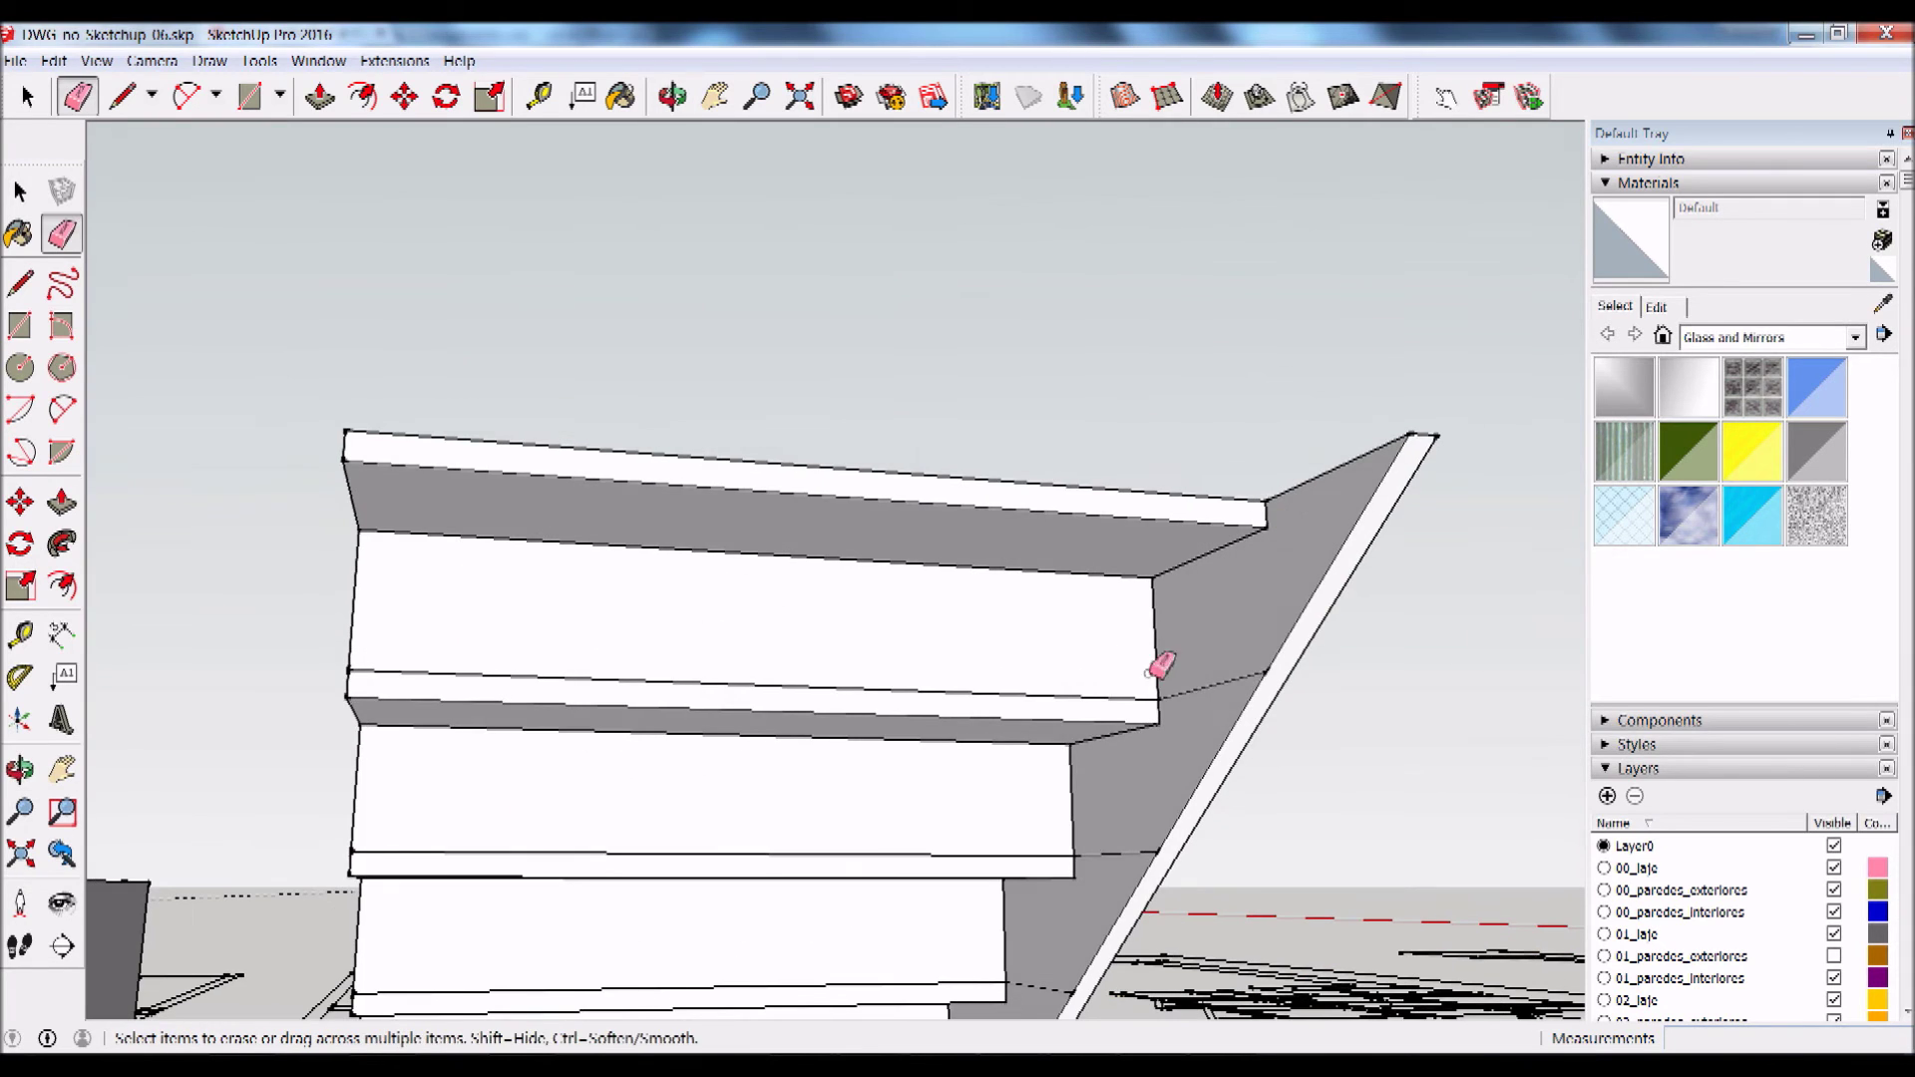
left_click_drag(1222, 710, 1069, 952)
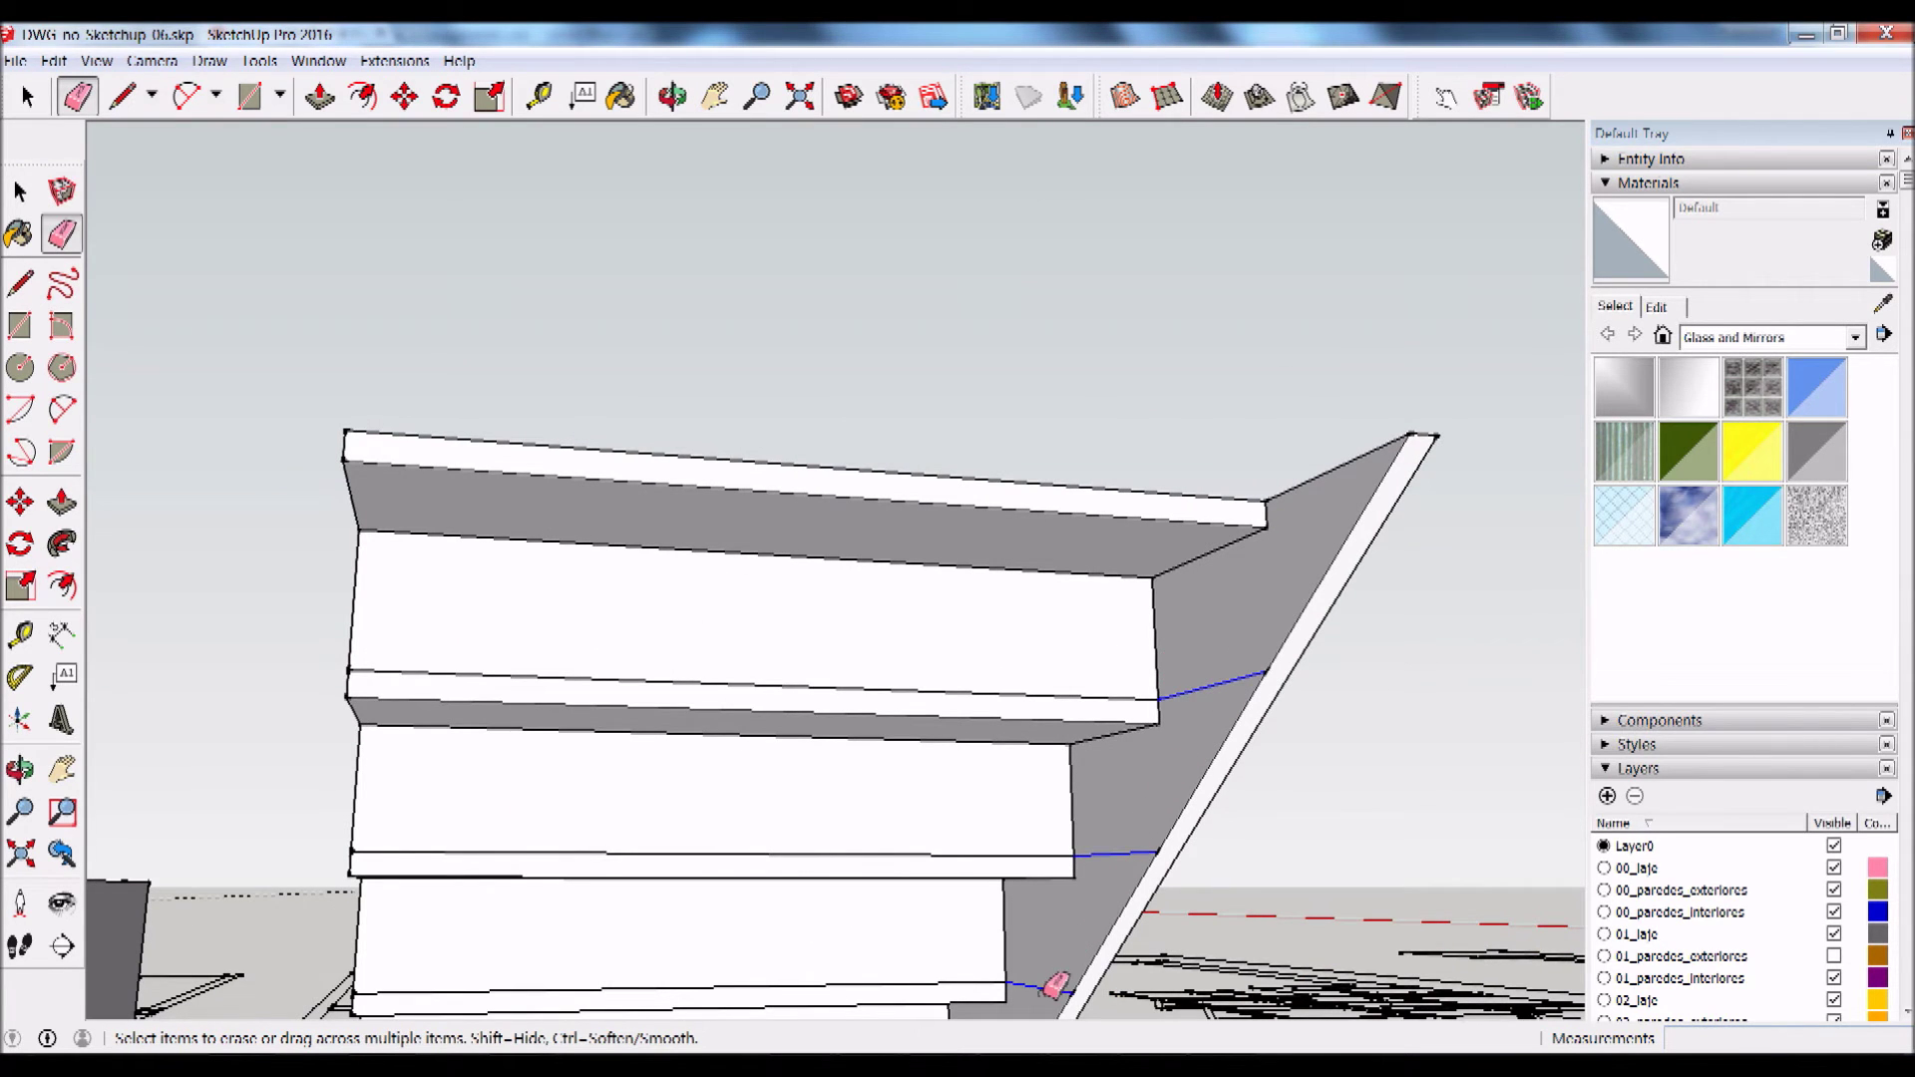
mouse_move(1038, 961)
middle_mouse_down()
mouse_move(1240, 607)
mouse_move(1359, 492)
middle_mouse_up()
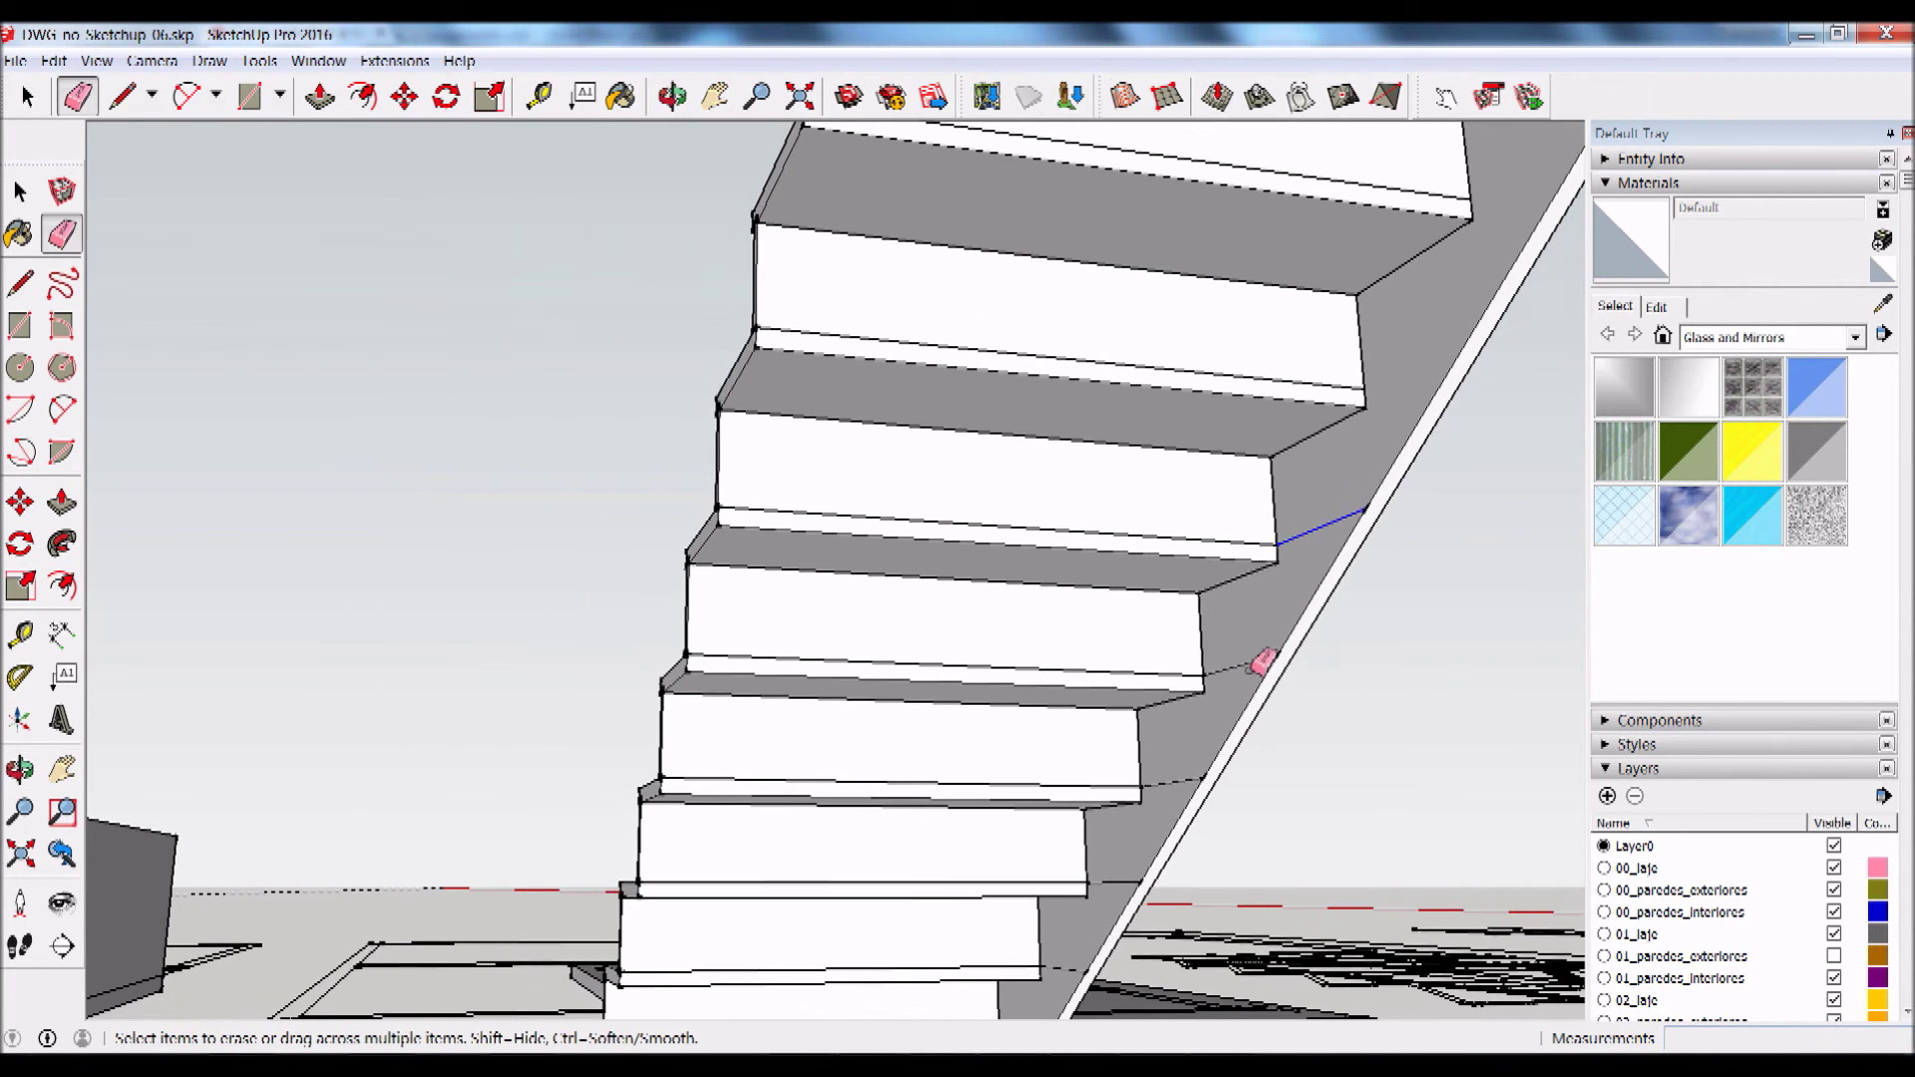
left_click_drag(1119, 902, 1104, 889)
Step: Erase the remaining cross edges further down the stringer
middle_click_drag(1104, 890, 1368, 522)
left_click_drag(1344, 545, 1280, 645)
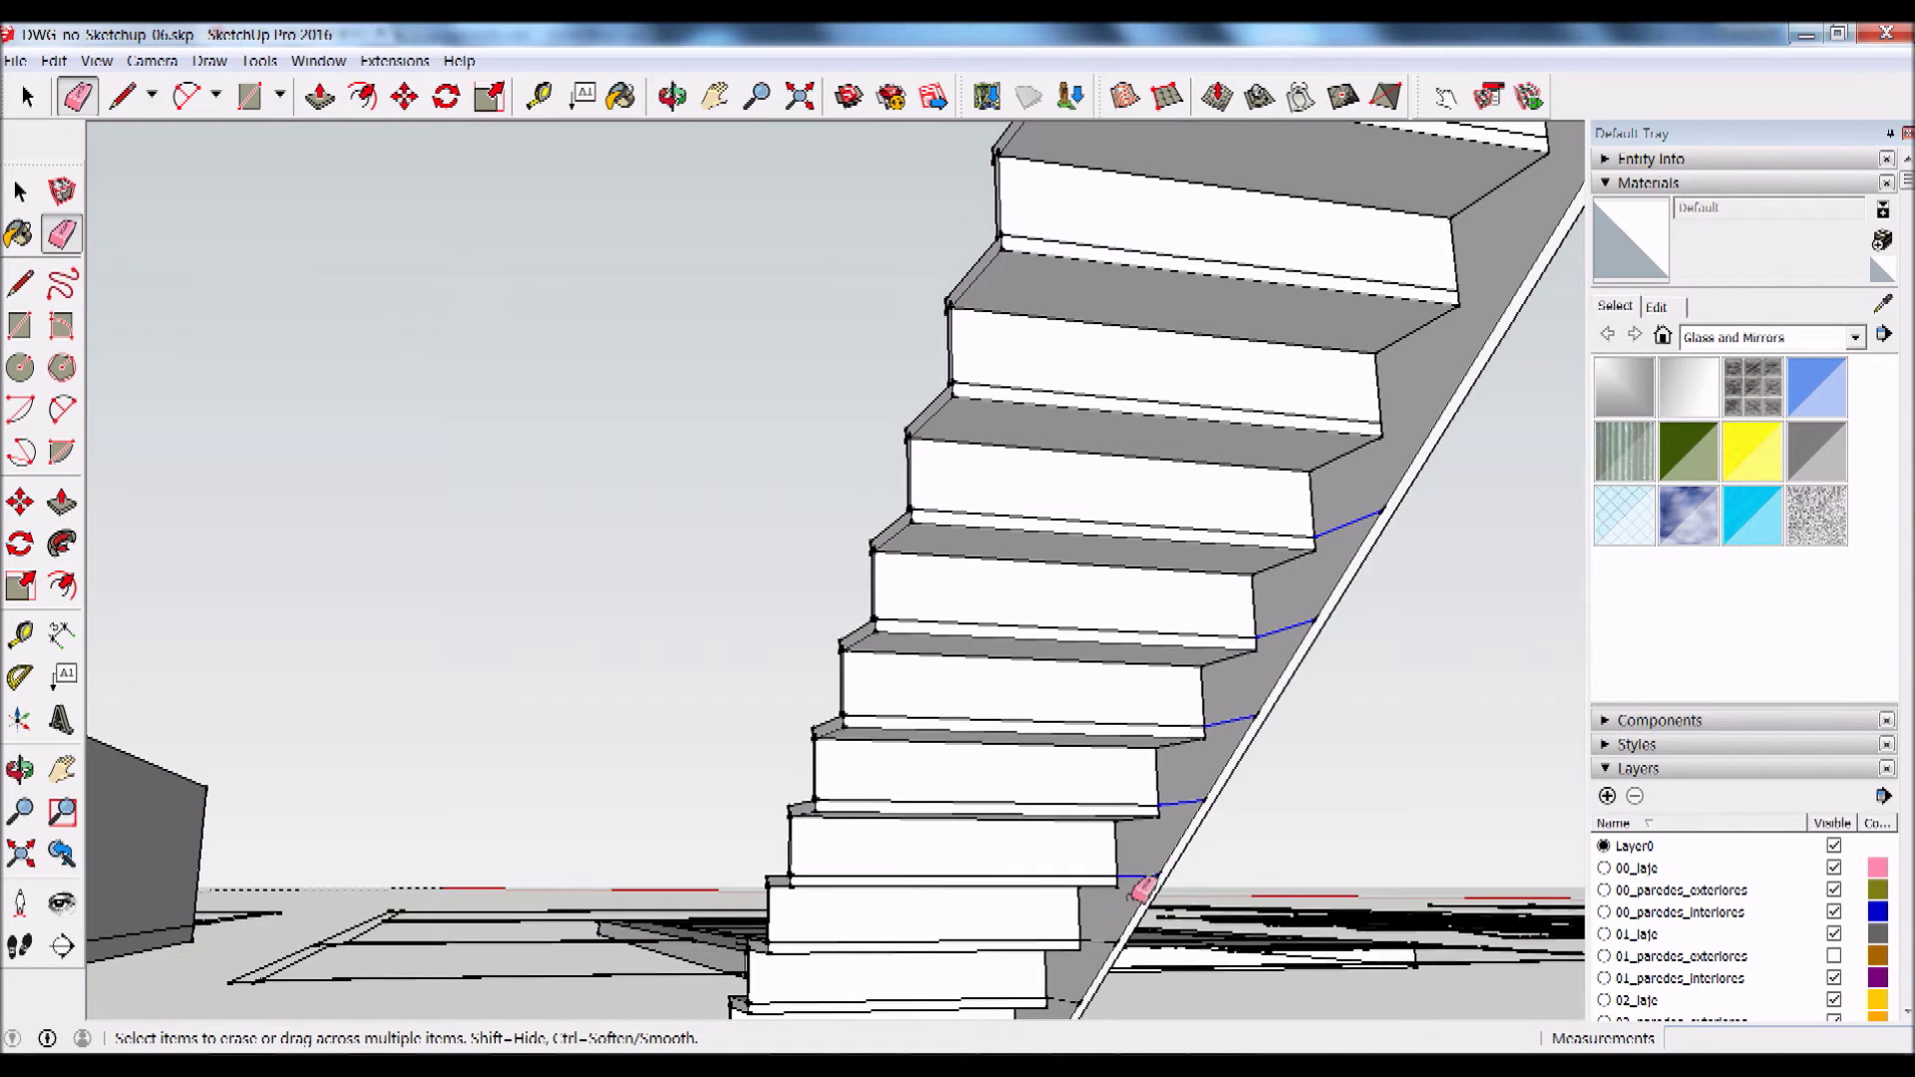
left_click_drag(1109, 954, 1132, 910)
mouse_move(1132, 911)
middle_mouse_down()
mouse_move(1376, 492)
mouse_move(1316, 560)
mouse_move(1356, 574)
middle_mouse_up()
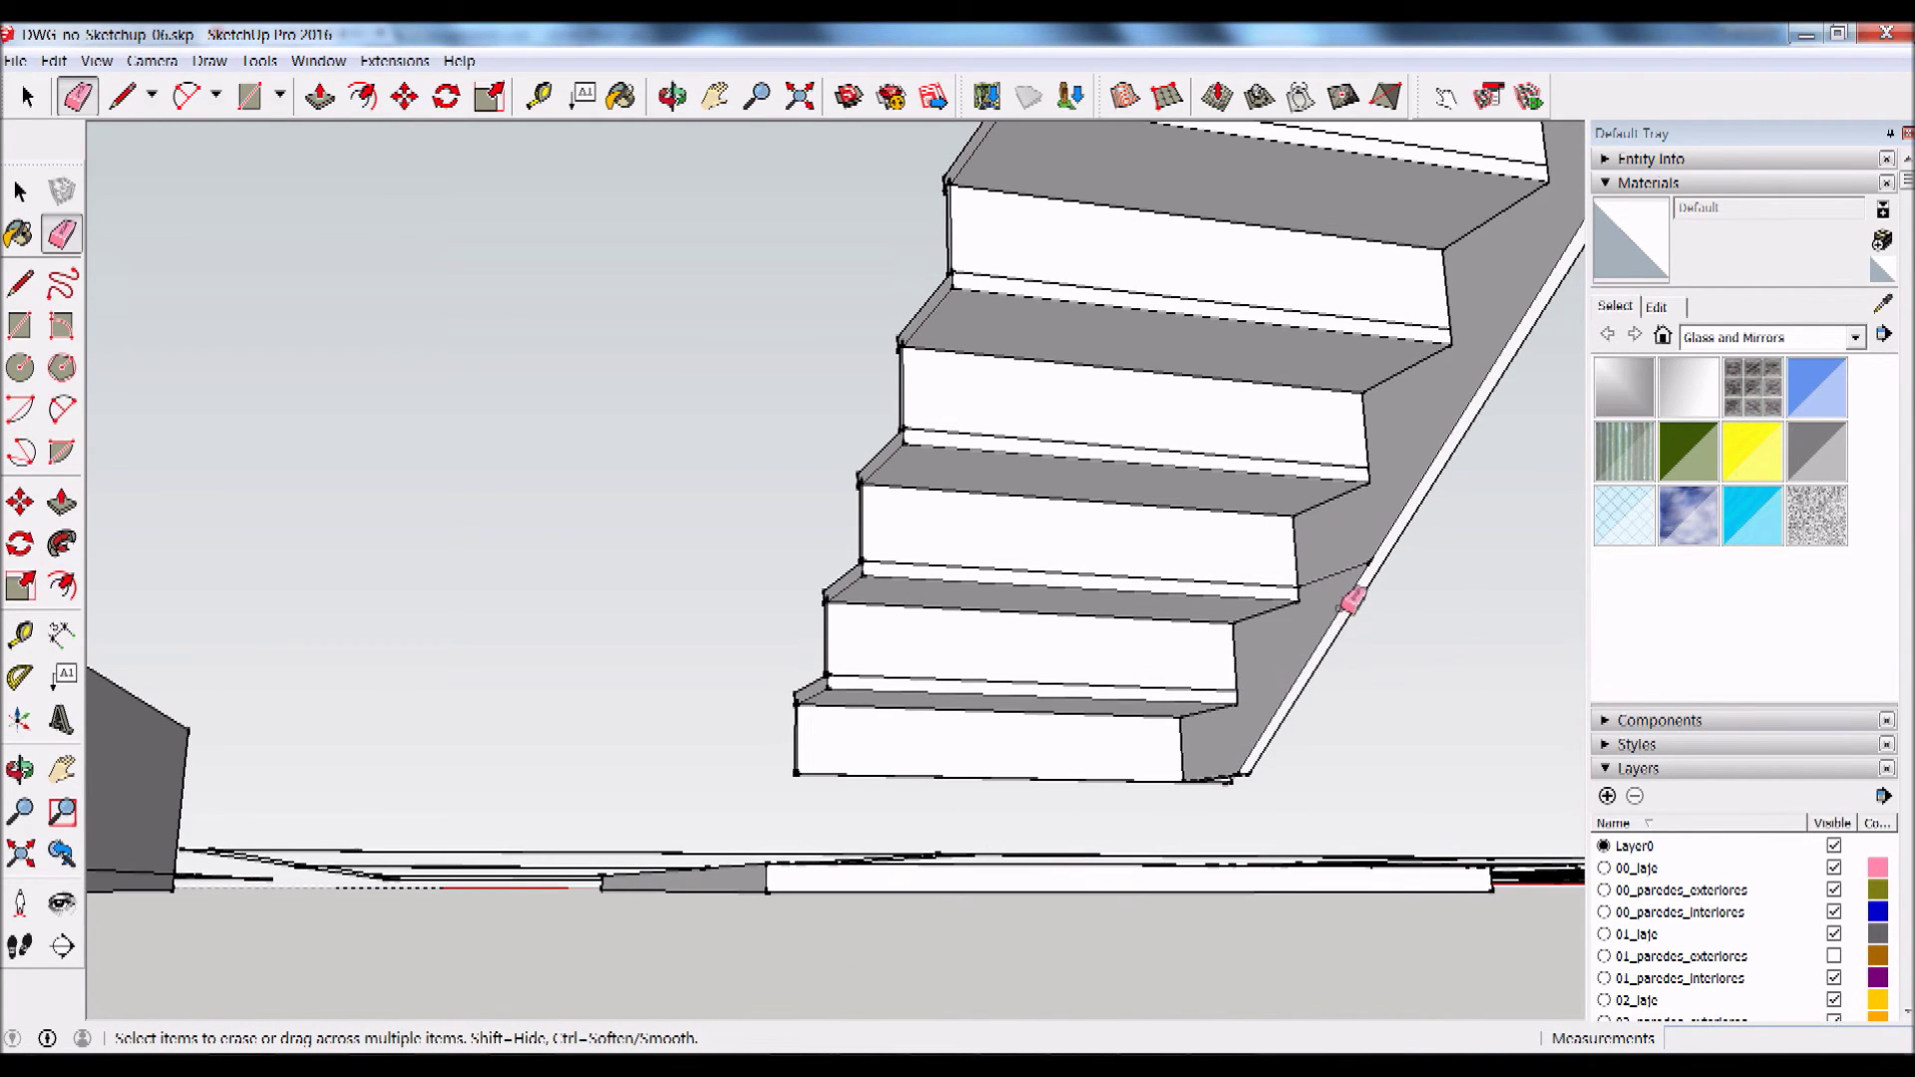
scroll(1308, 569, "down", 3)
mouse_move(1307, 568)
middle_mouse_down()
mouse_move(1428, 469)
mouse_move(1210, 536)
mouse_move(564, 601)
mouse_move(1145, 548)
middle_mouse_up()
key("e")
Step: Zoom out to view the smoothed stair alongside the building
mouse_move(735, 290)
middle_mouse_down()
mouse_move(612, 136)
mouse_move(681, 247)
middle_mouse_up()
scroll(786, 431, "up", 2)
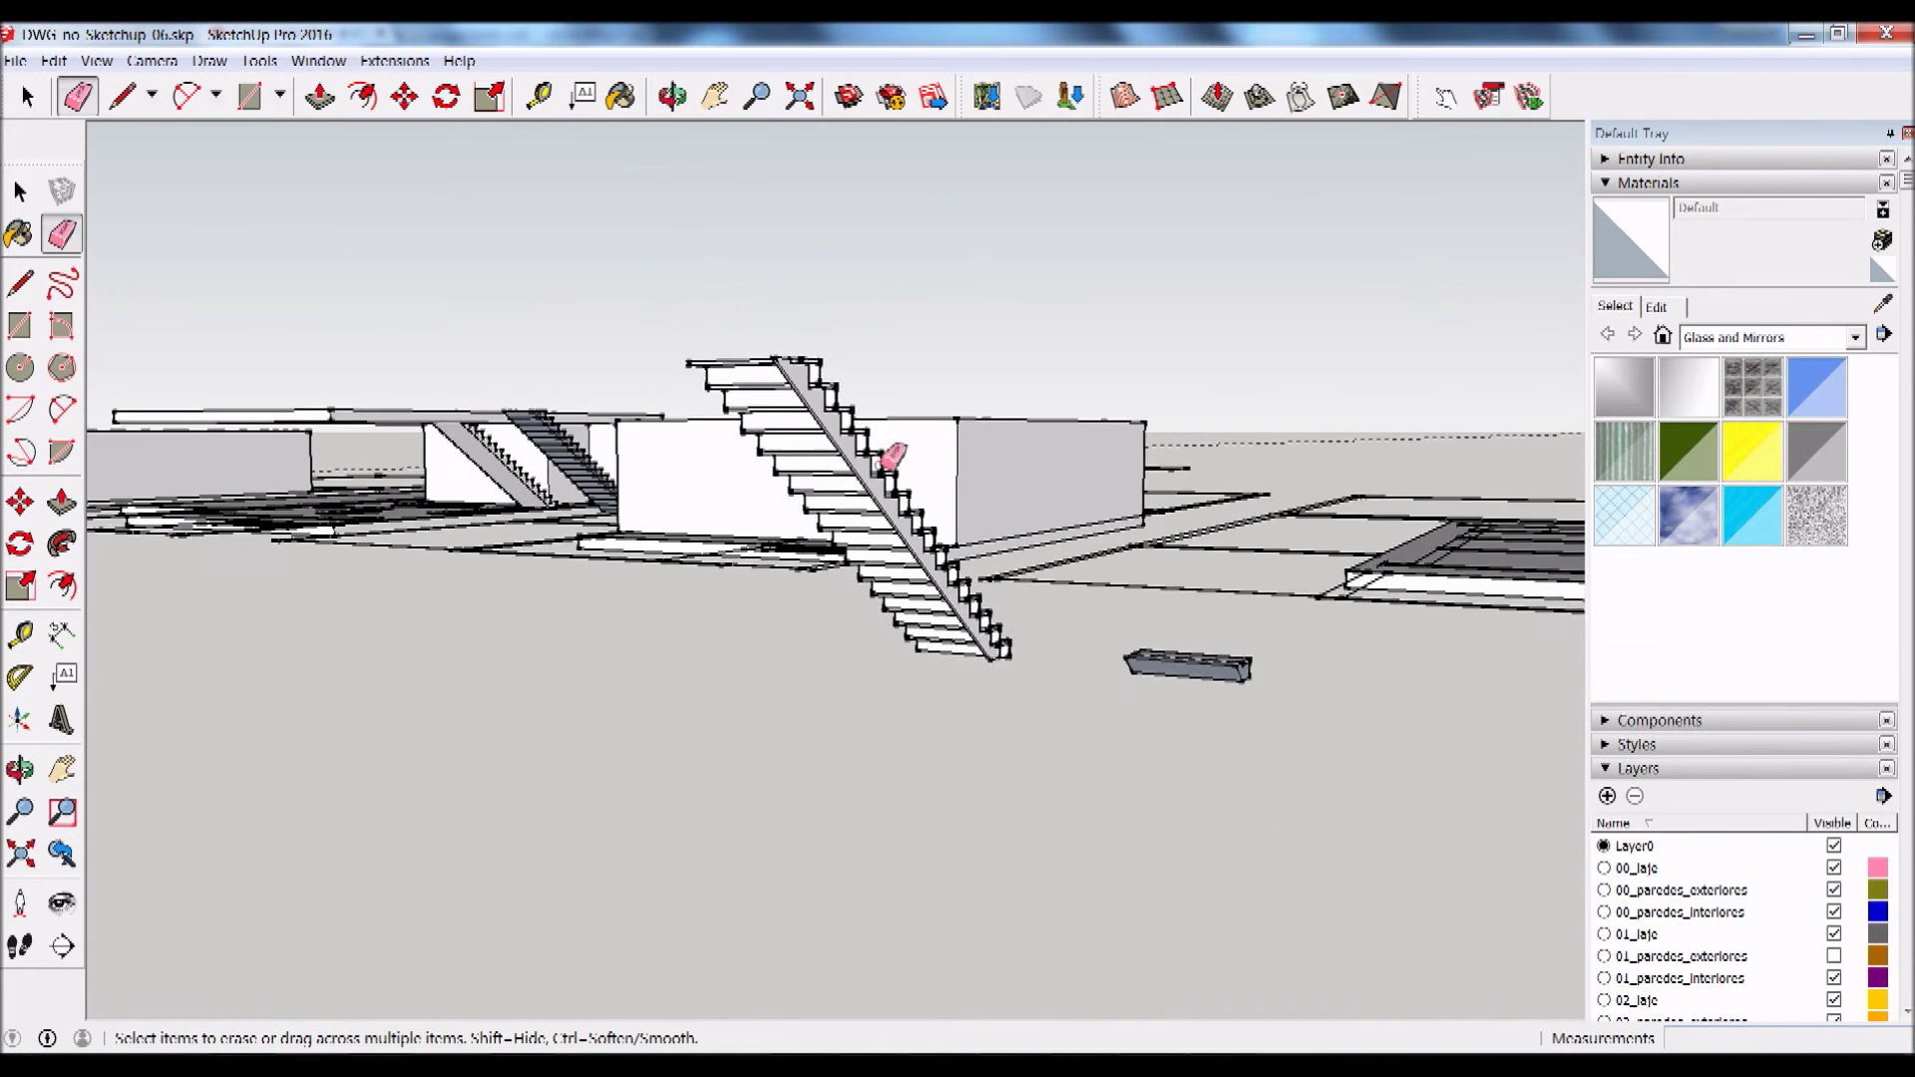
scroll(889, 457, "up", 2)
scroll(885, 482, "up", 2)
scroll(846, 406, "up", 2)
scroll(720, 291, "down", 1)
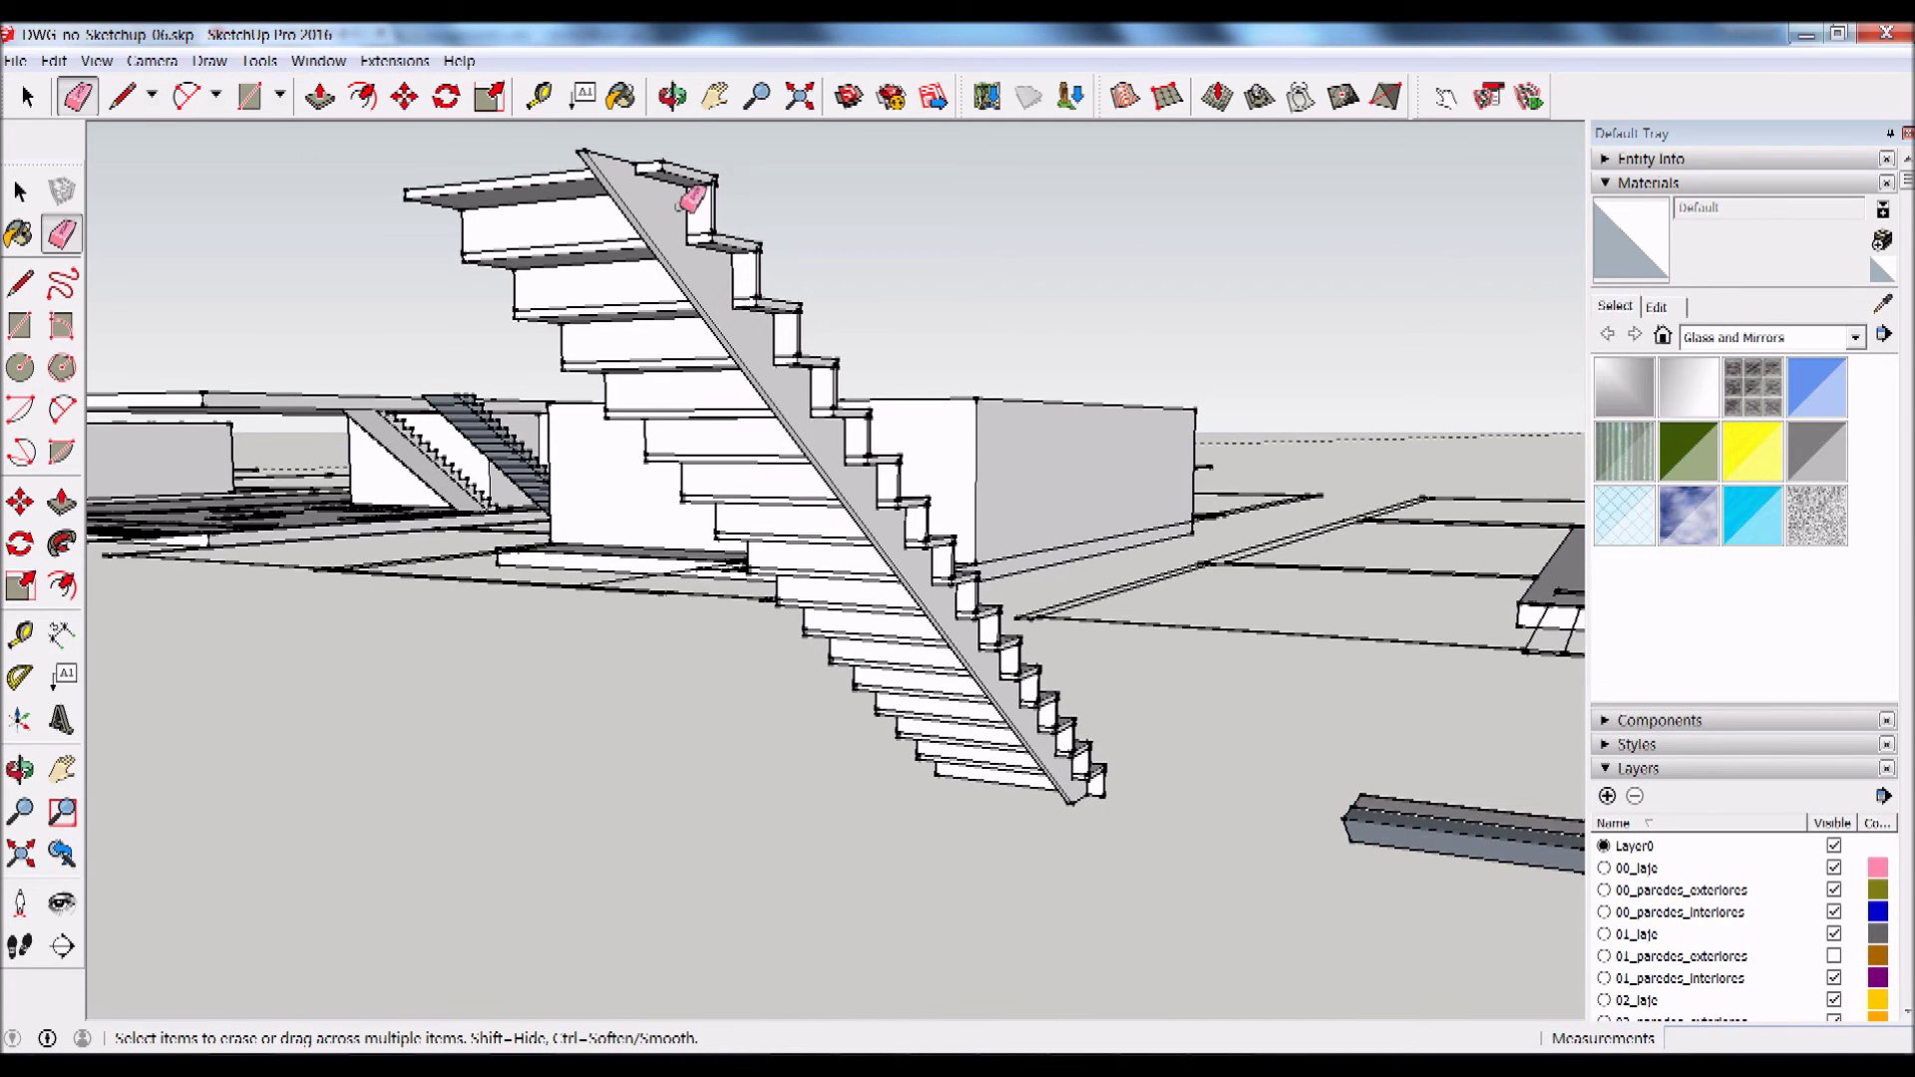
key("space")
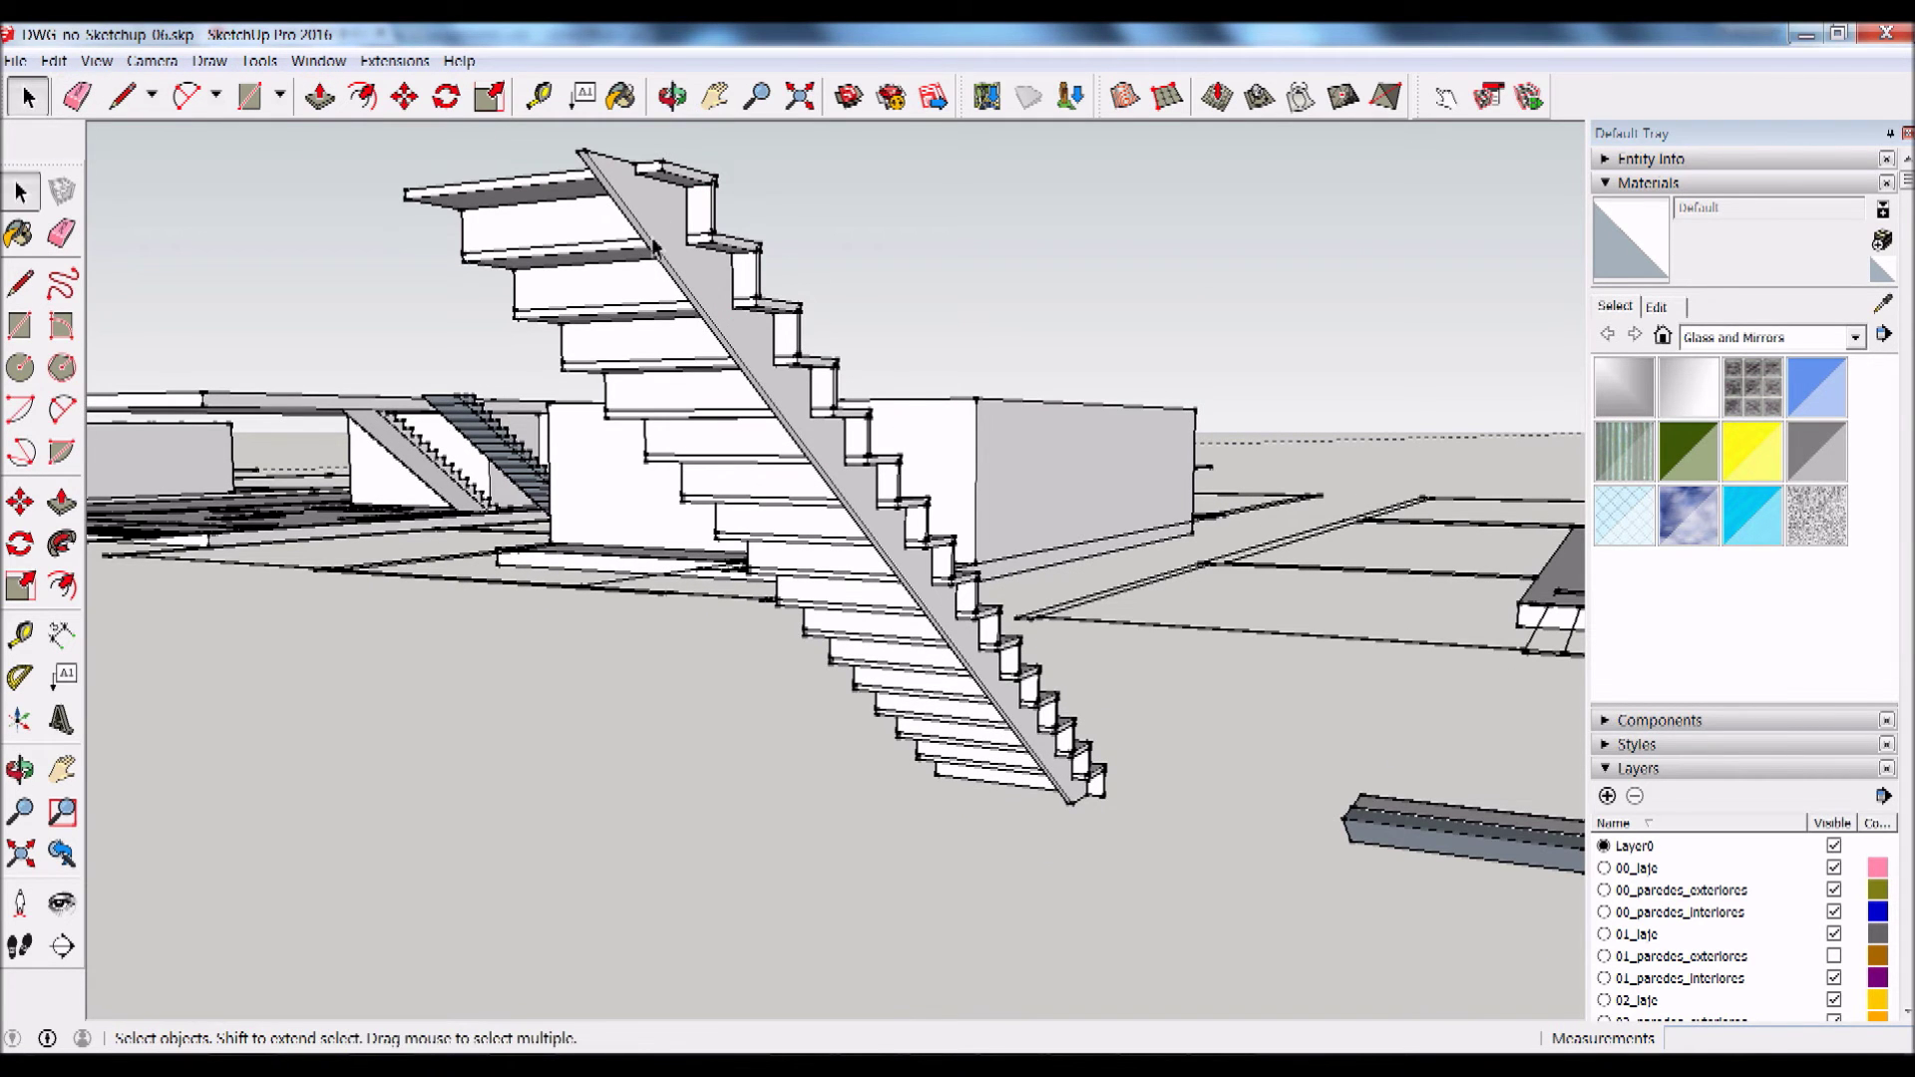
Step: Turn the stringer face and its edges into a component named Apoio
double_click(654, 221)
right_click(655, 228)
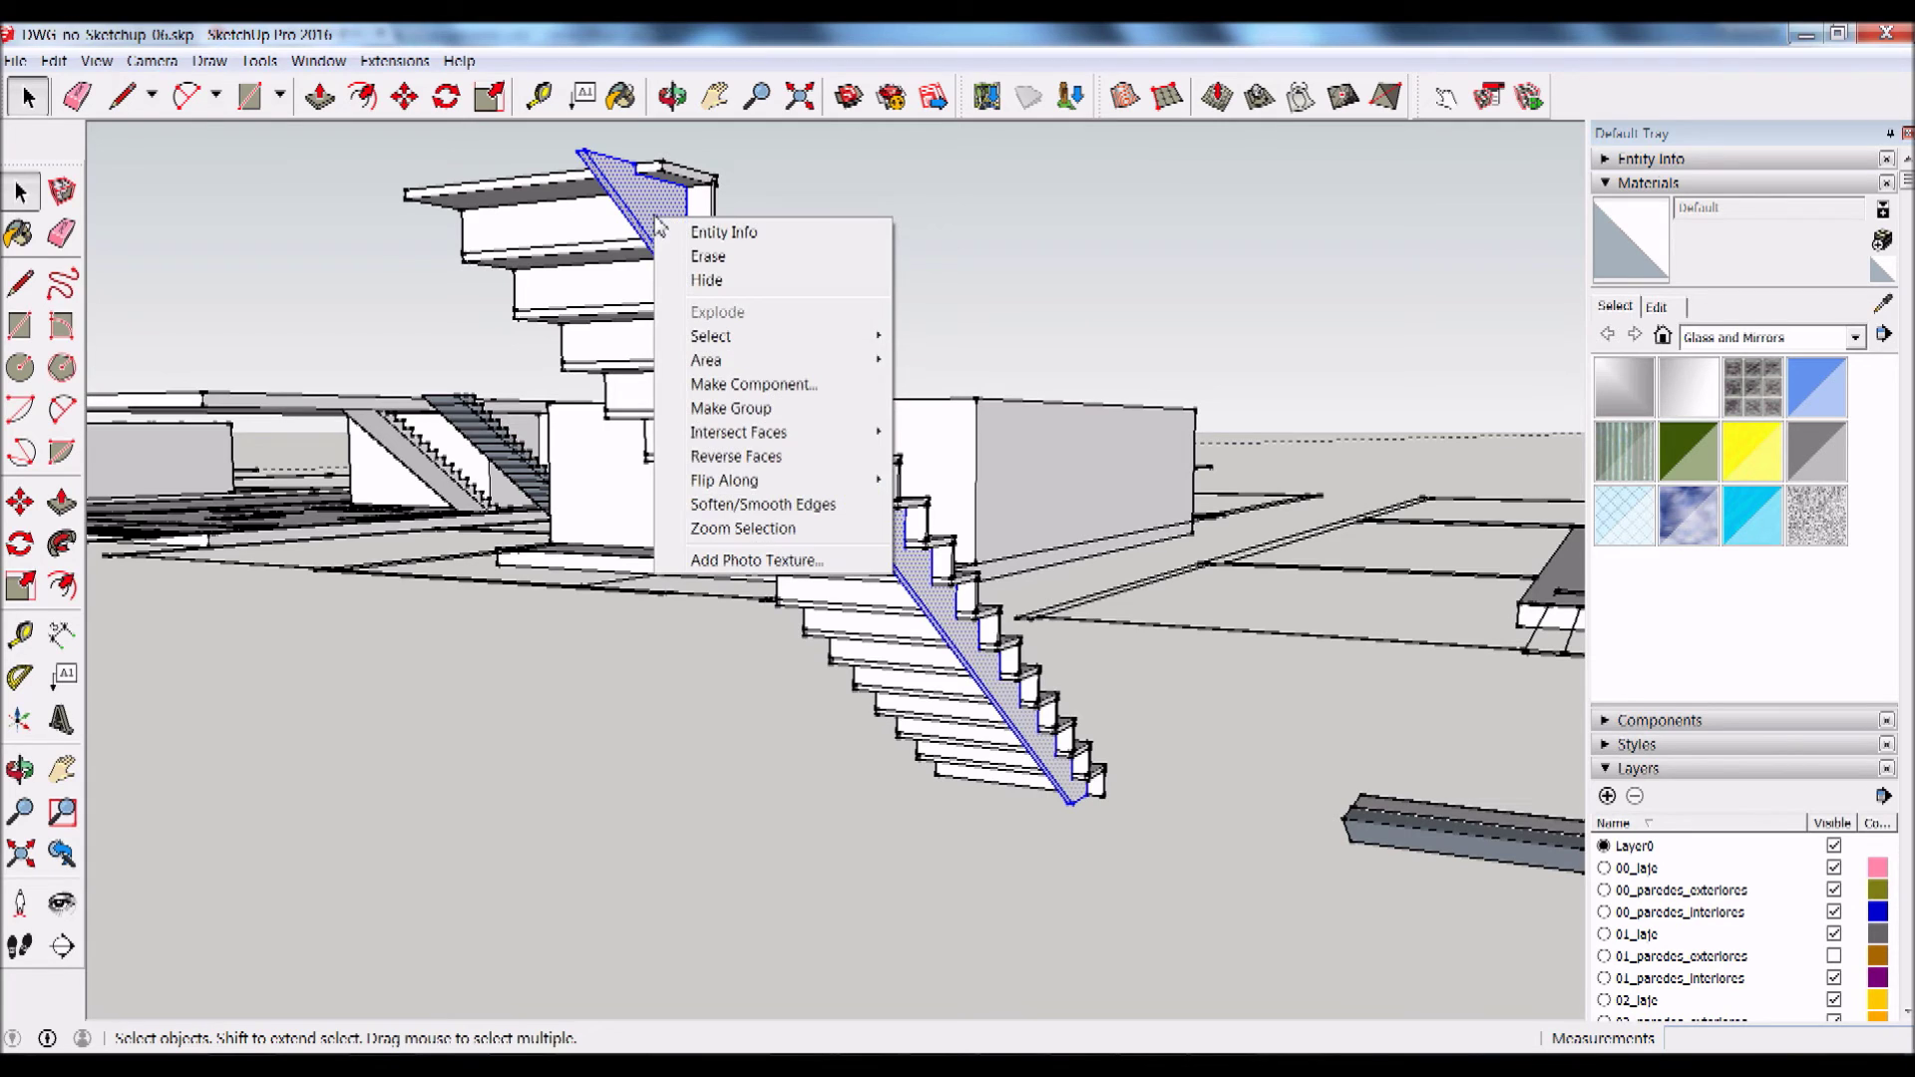
left_click(763, 389)
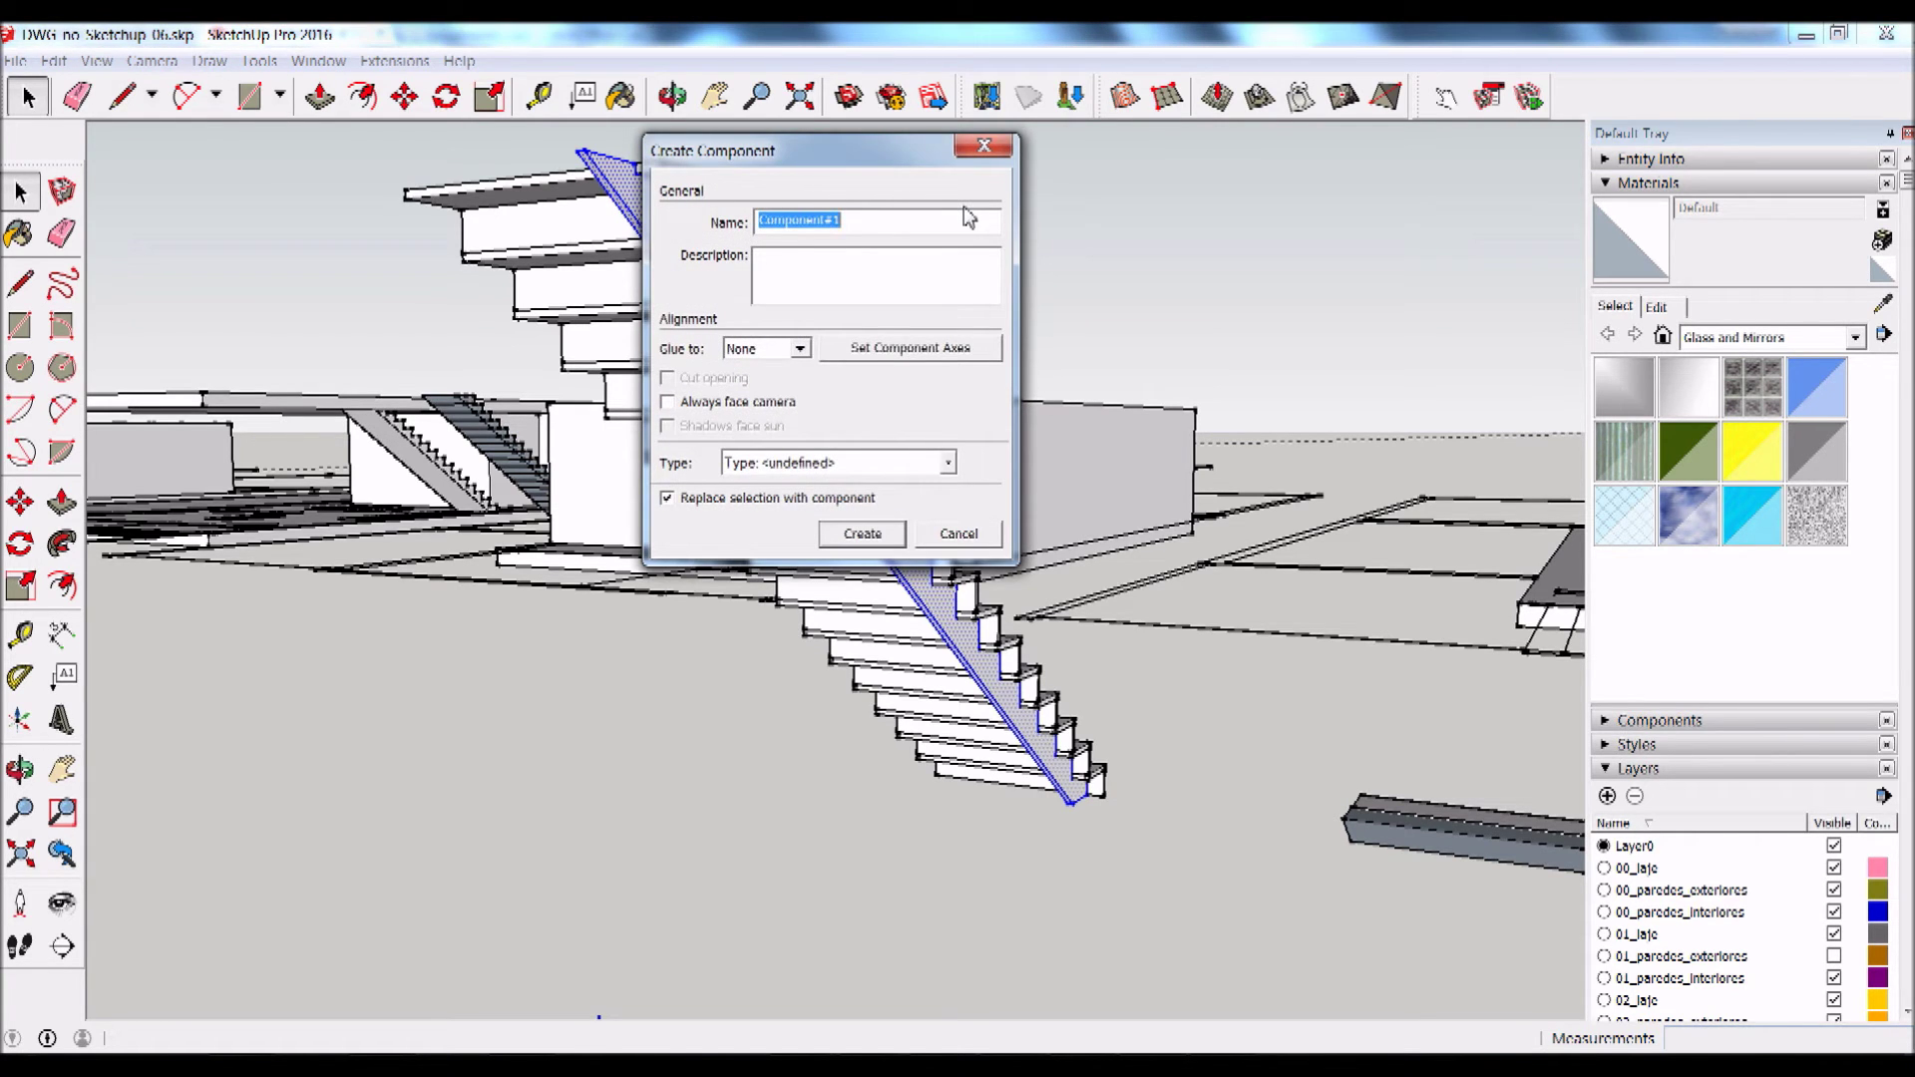
type("e")
left_click(850, 535)
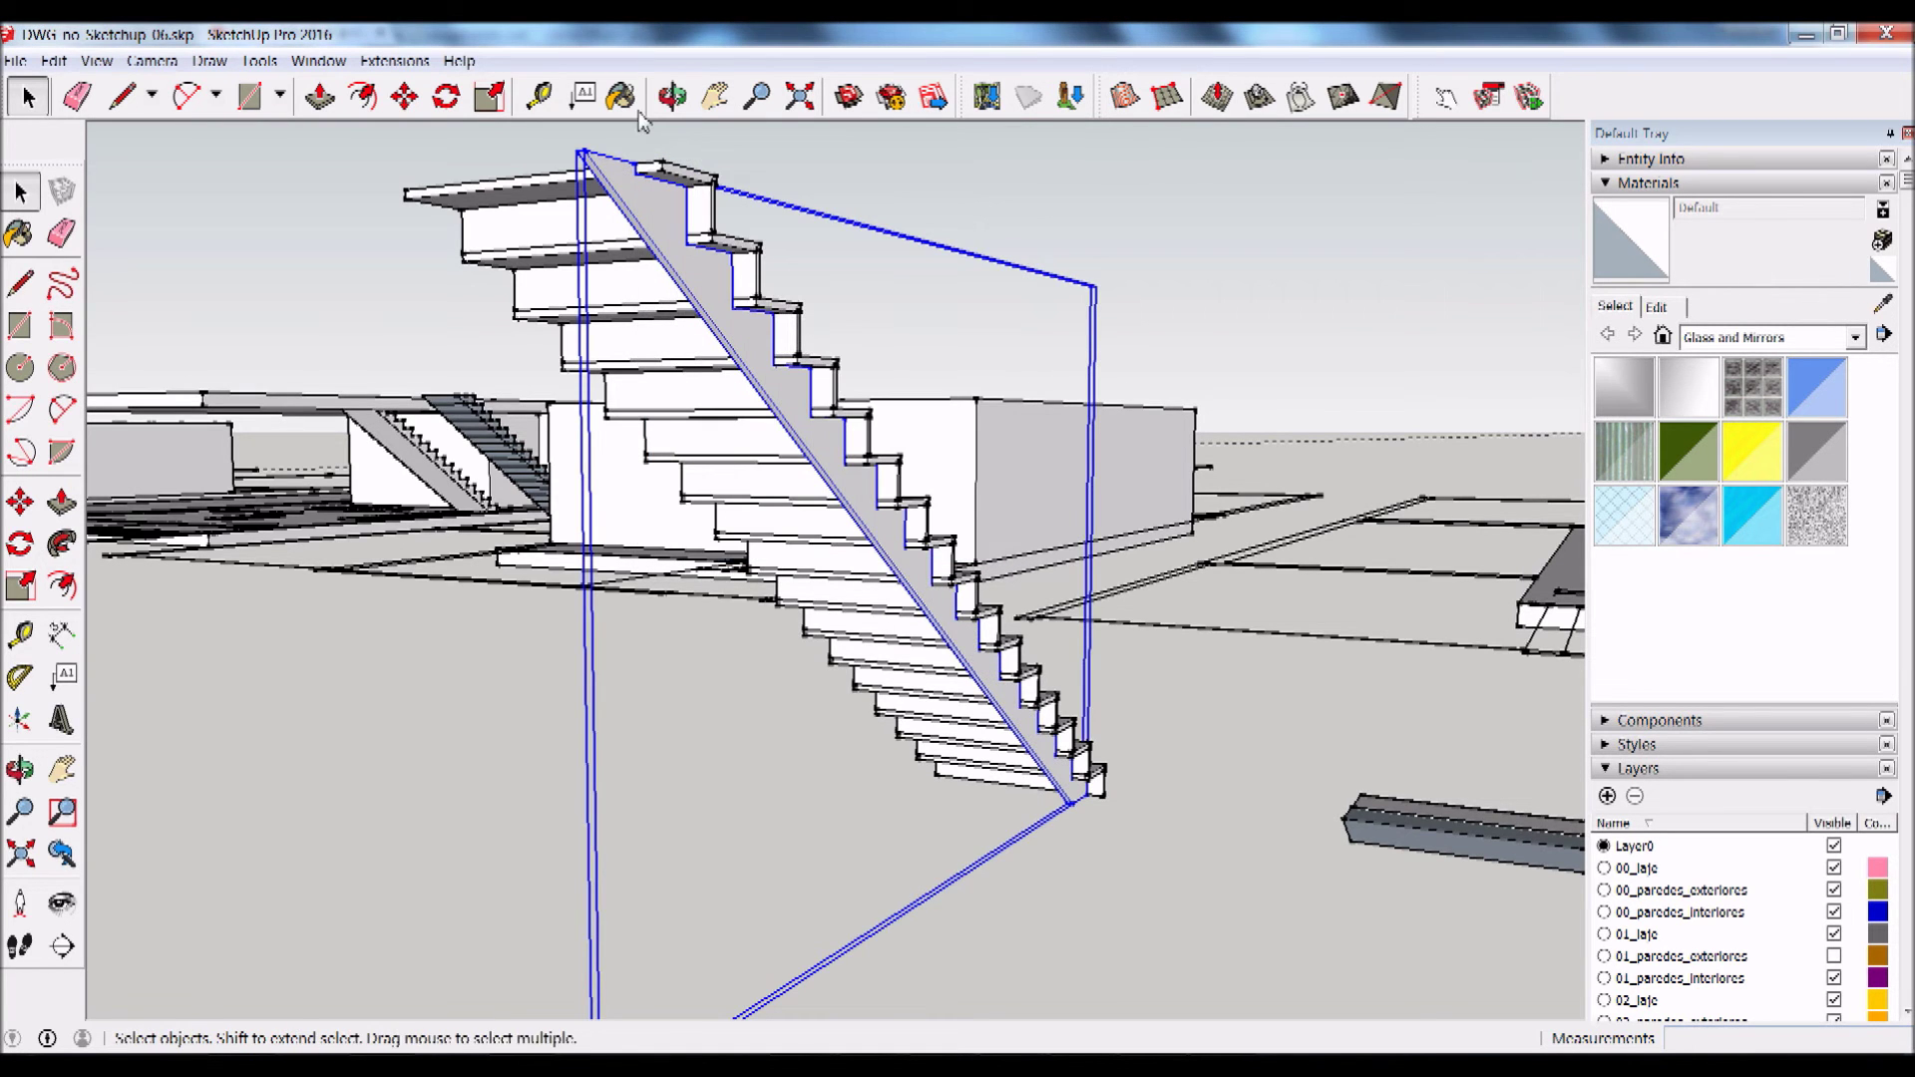
Step: Copy the Apoio stringer from its corner across to the opposite side of the stair
middle_click_drag(877, 240, 928, 339)
scroll(927, 339, "up", 1)
scroll(699, 264, "up", 3)
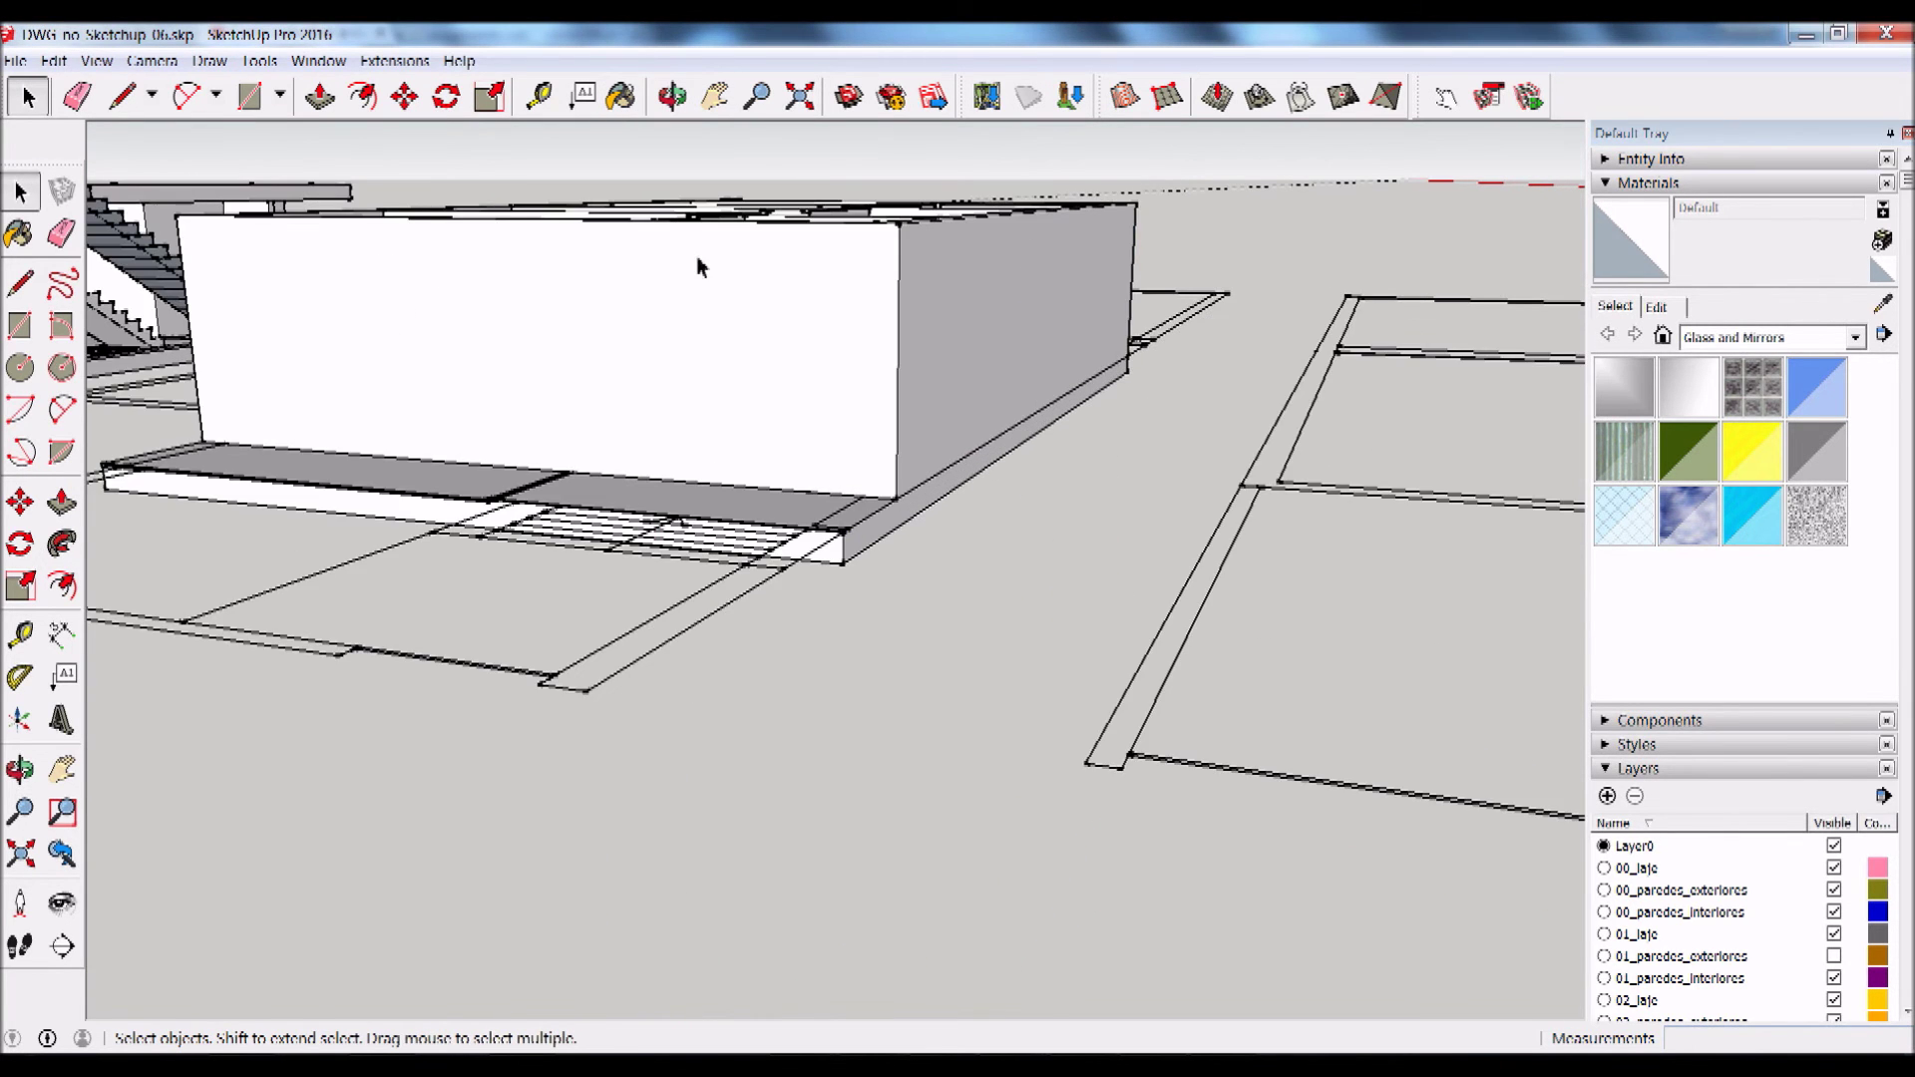
scroll(698, 265, "down", 4)
scroll(711, 340, "down", 2)
middle_click_drag(711, 339, 791, 547)
scroll(748, 718, "up", 3)
mouse_move(748, 718)
middle_mouse_down()
mouse_move(748, 684)
mouse_move(380, 577)
middle_mouse_up()
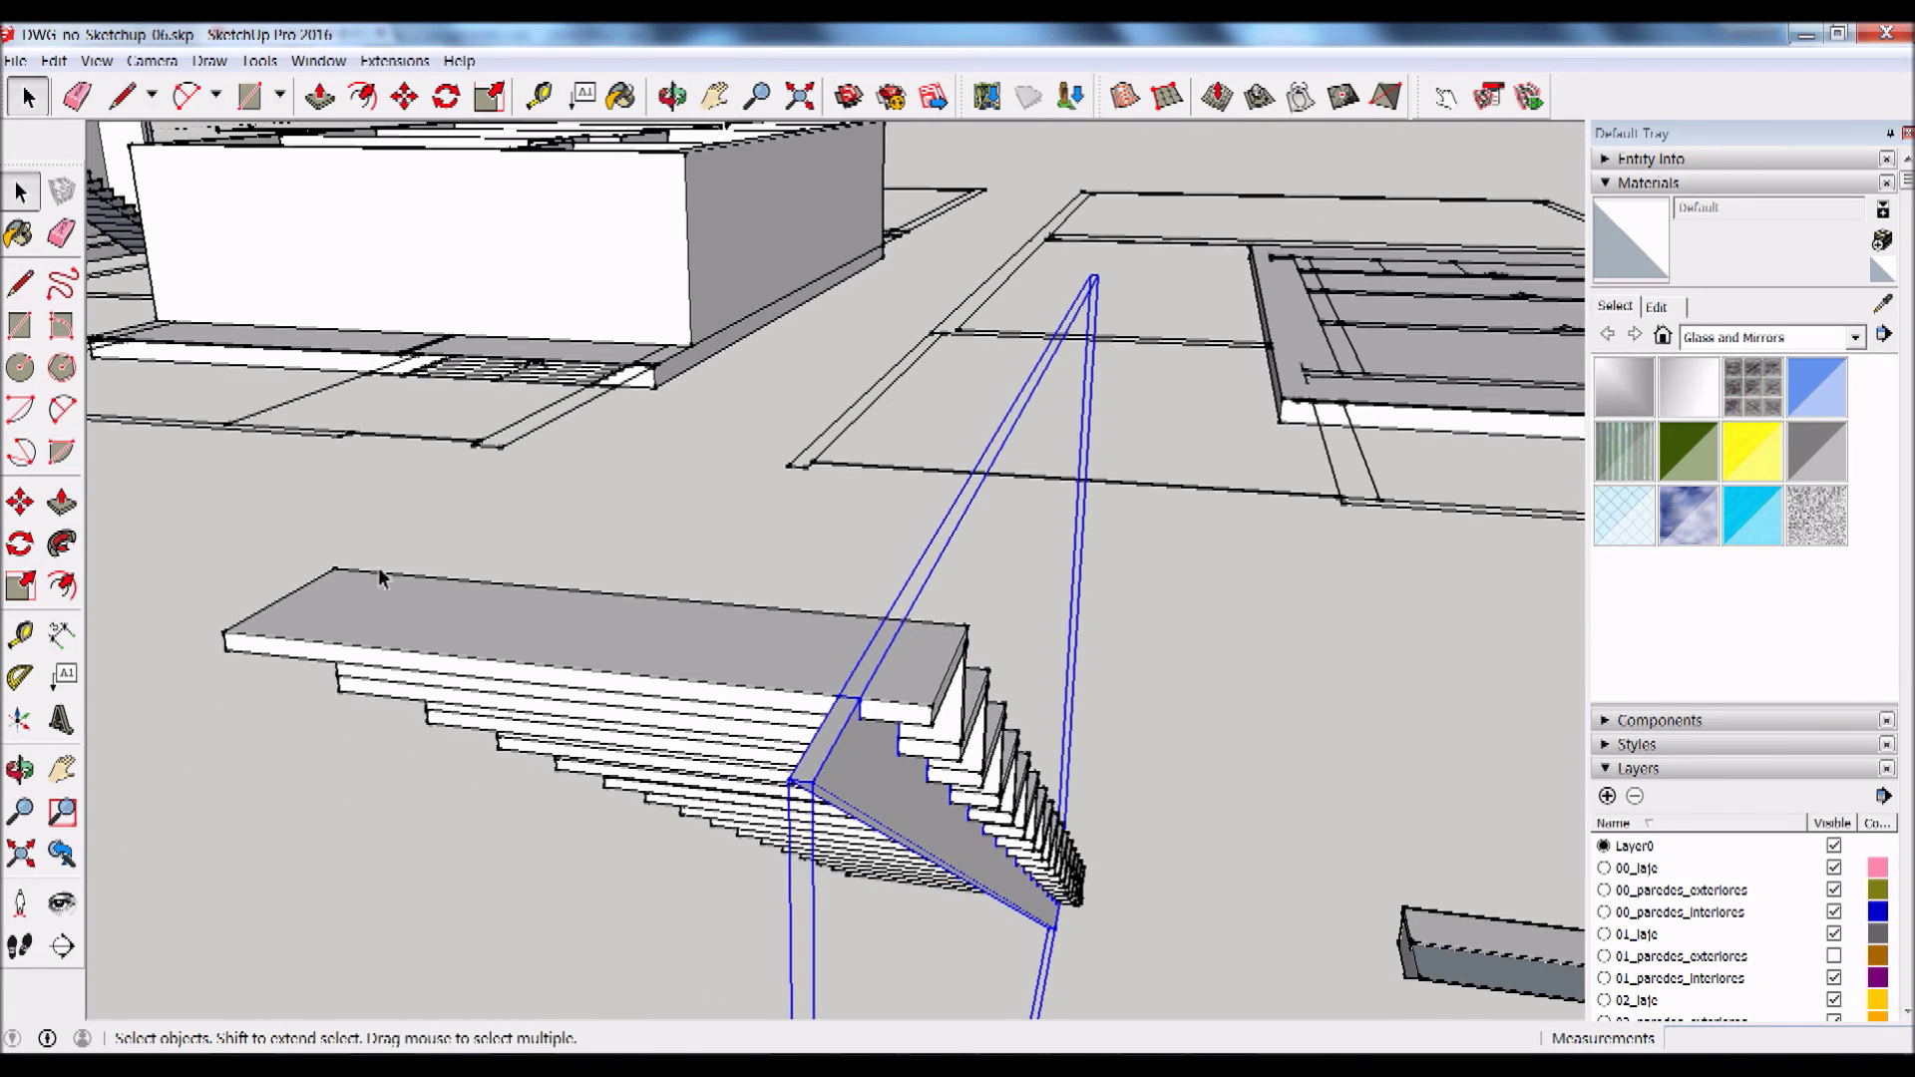
left_click(20, 501)
left_click(846, 698)
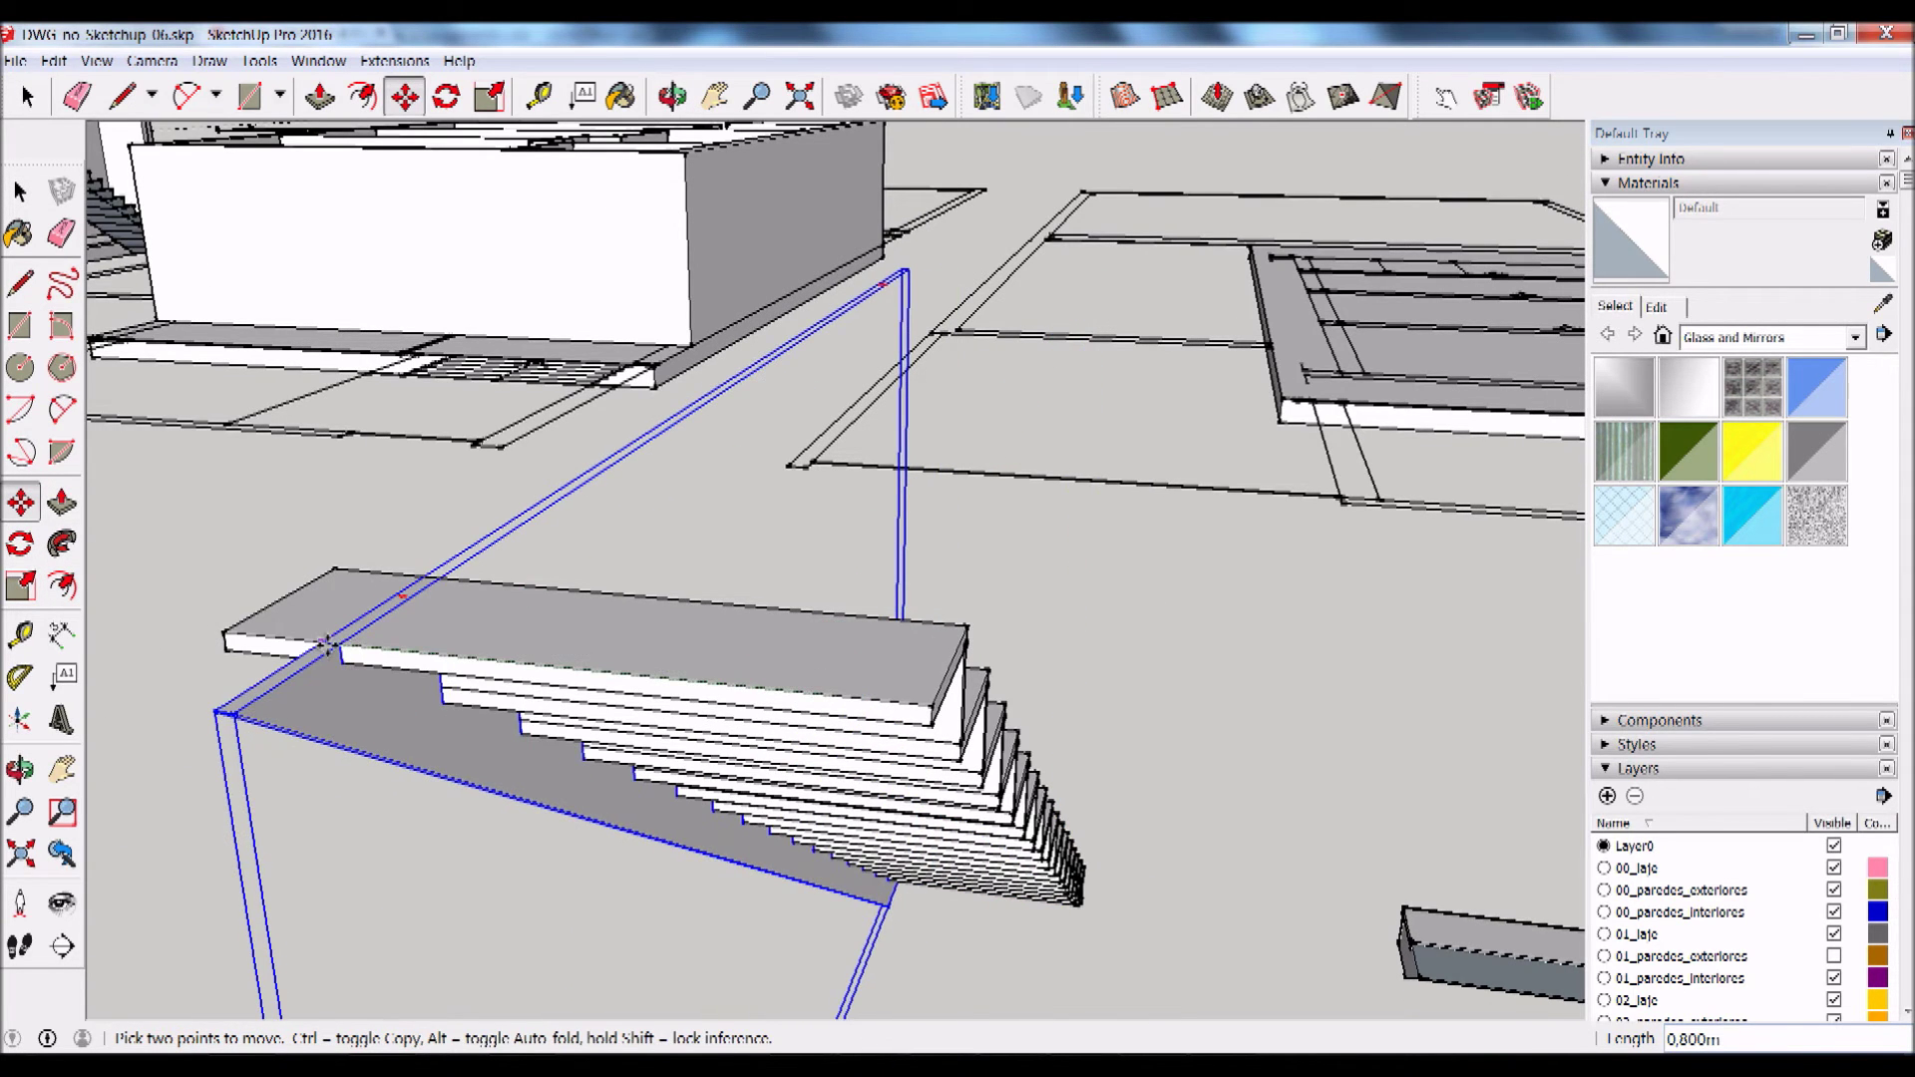
key("ctrl")
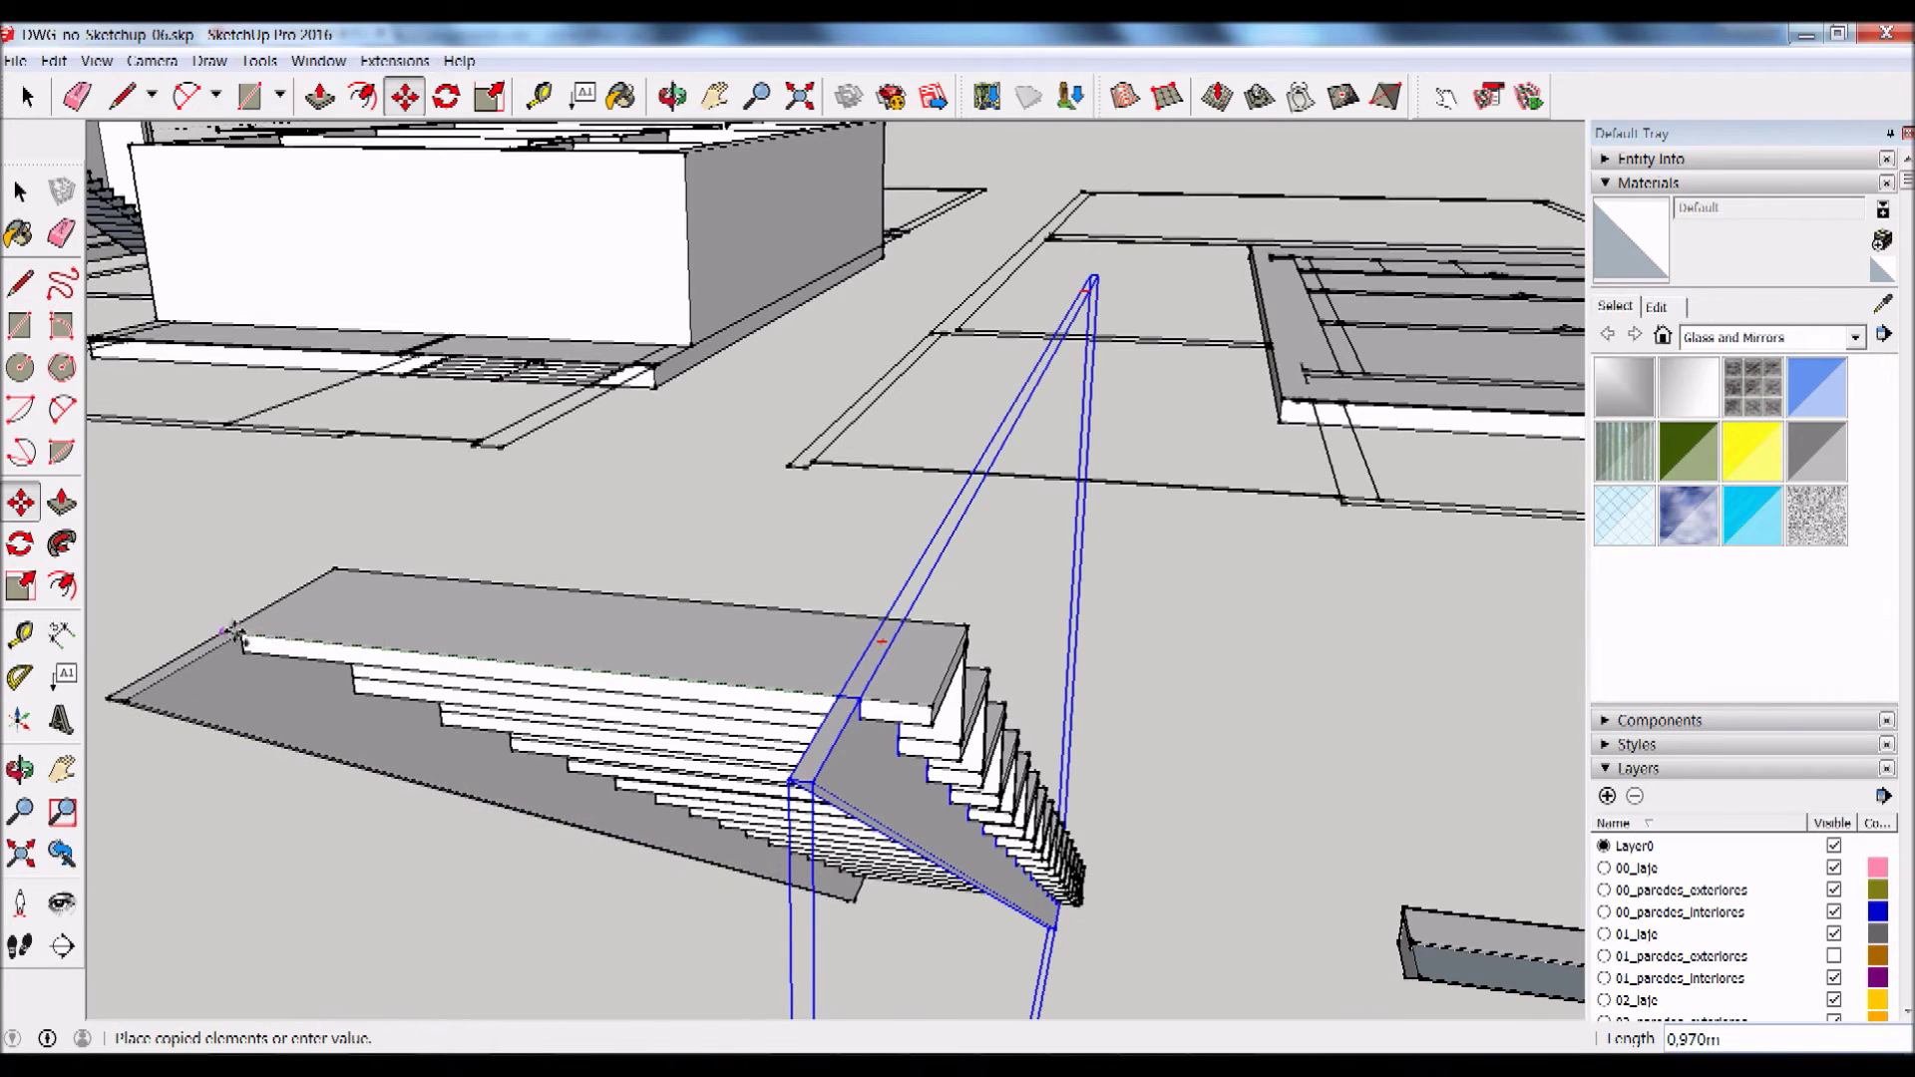
left_click(297, 471)
Step: Shift the stringer copy 10 cm along the green axis
left_click(526, 564)
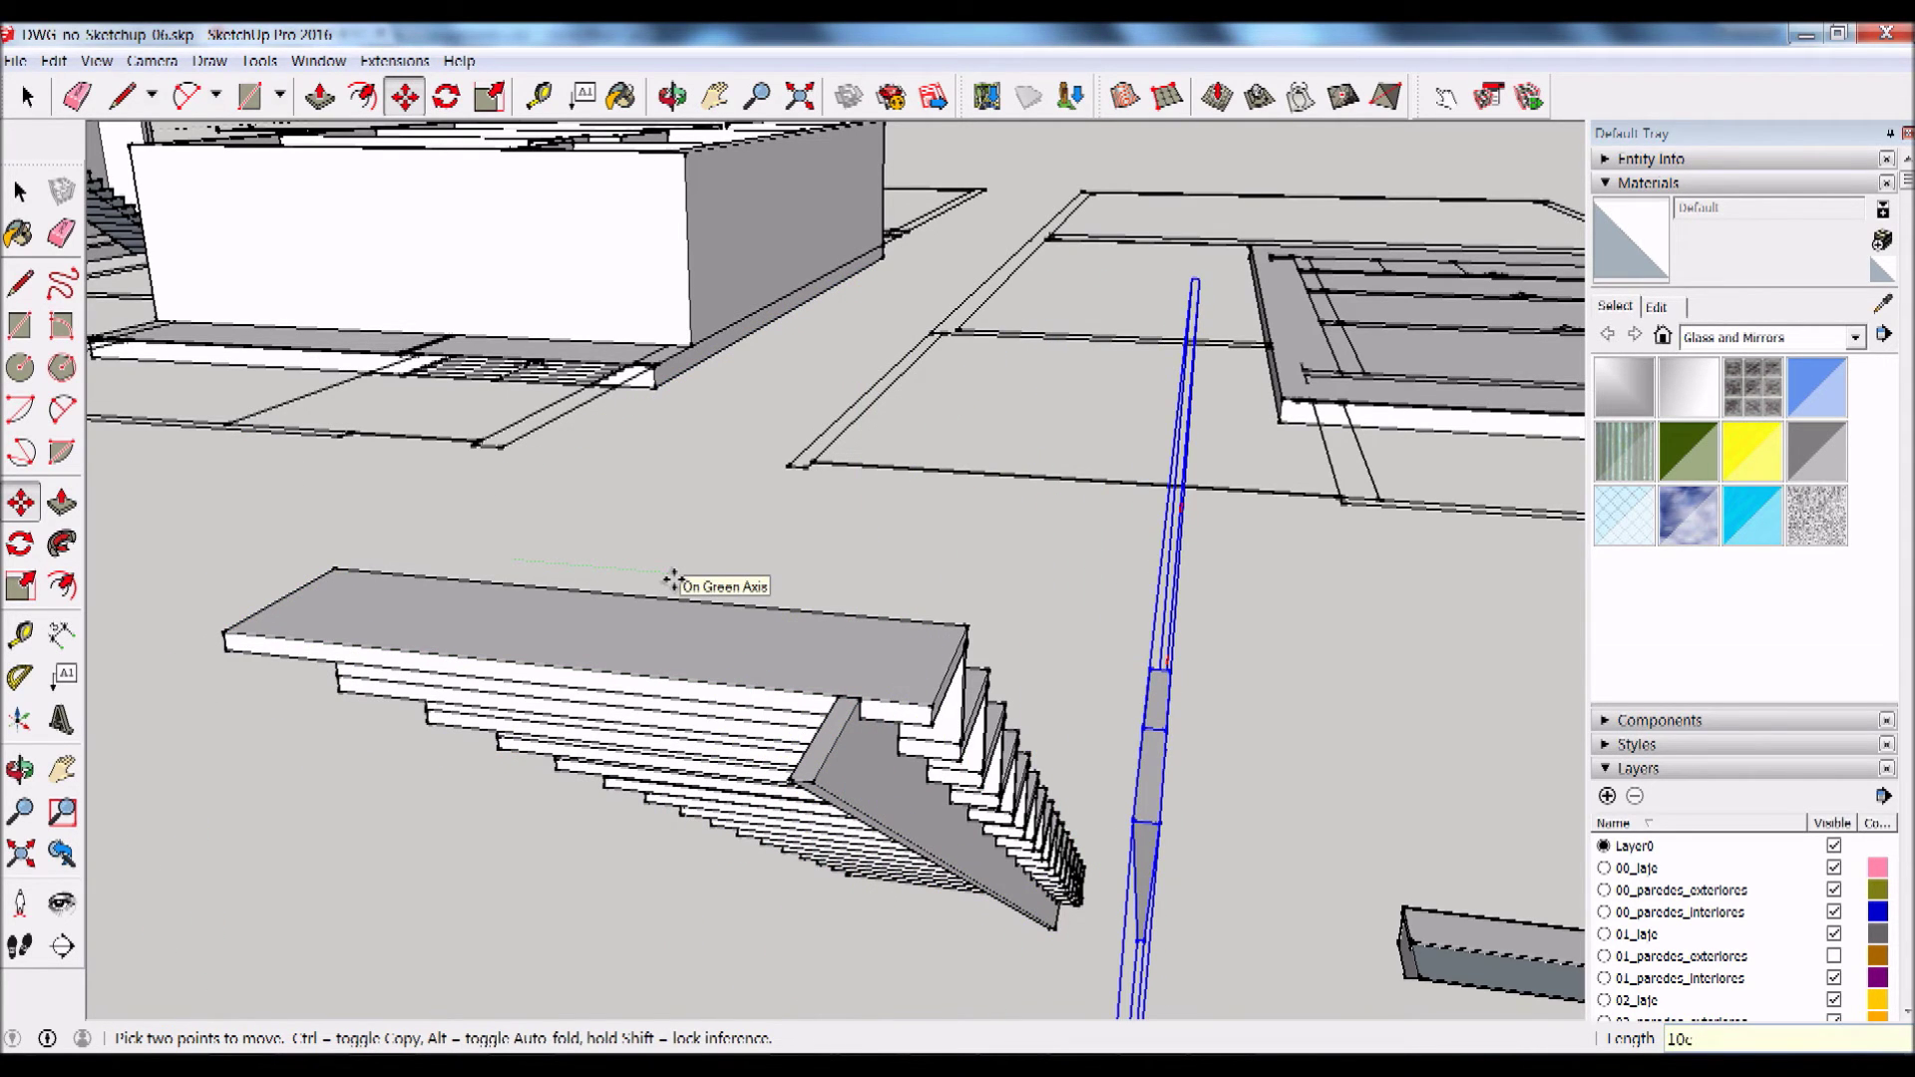
key("Return")
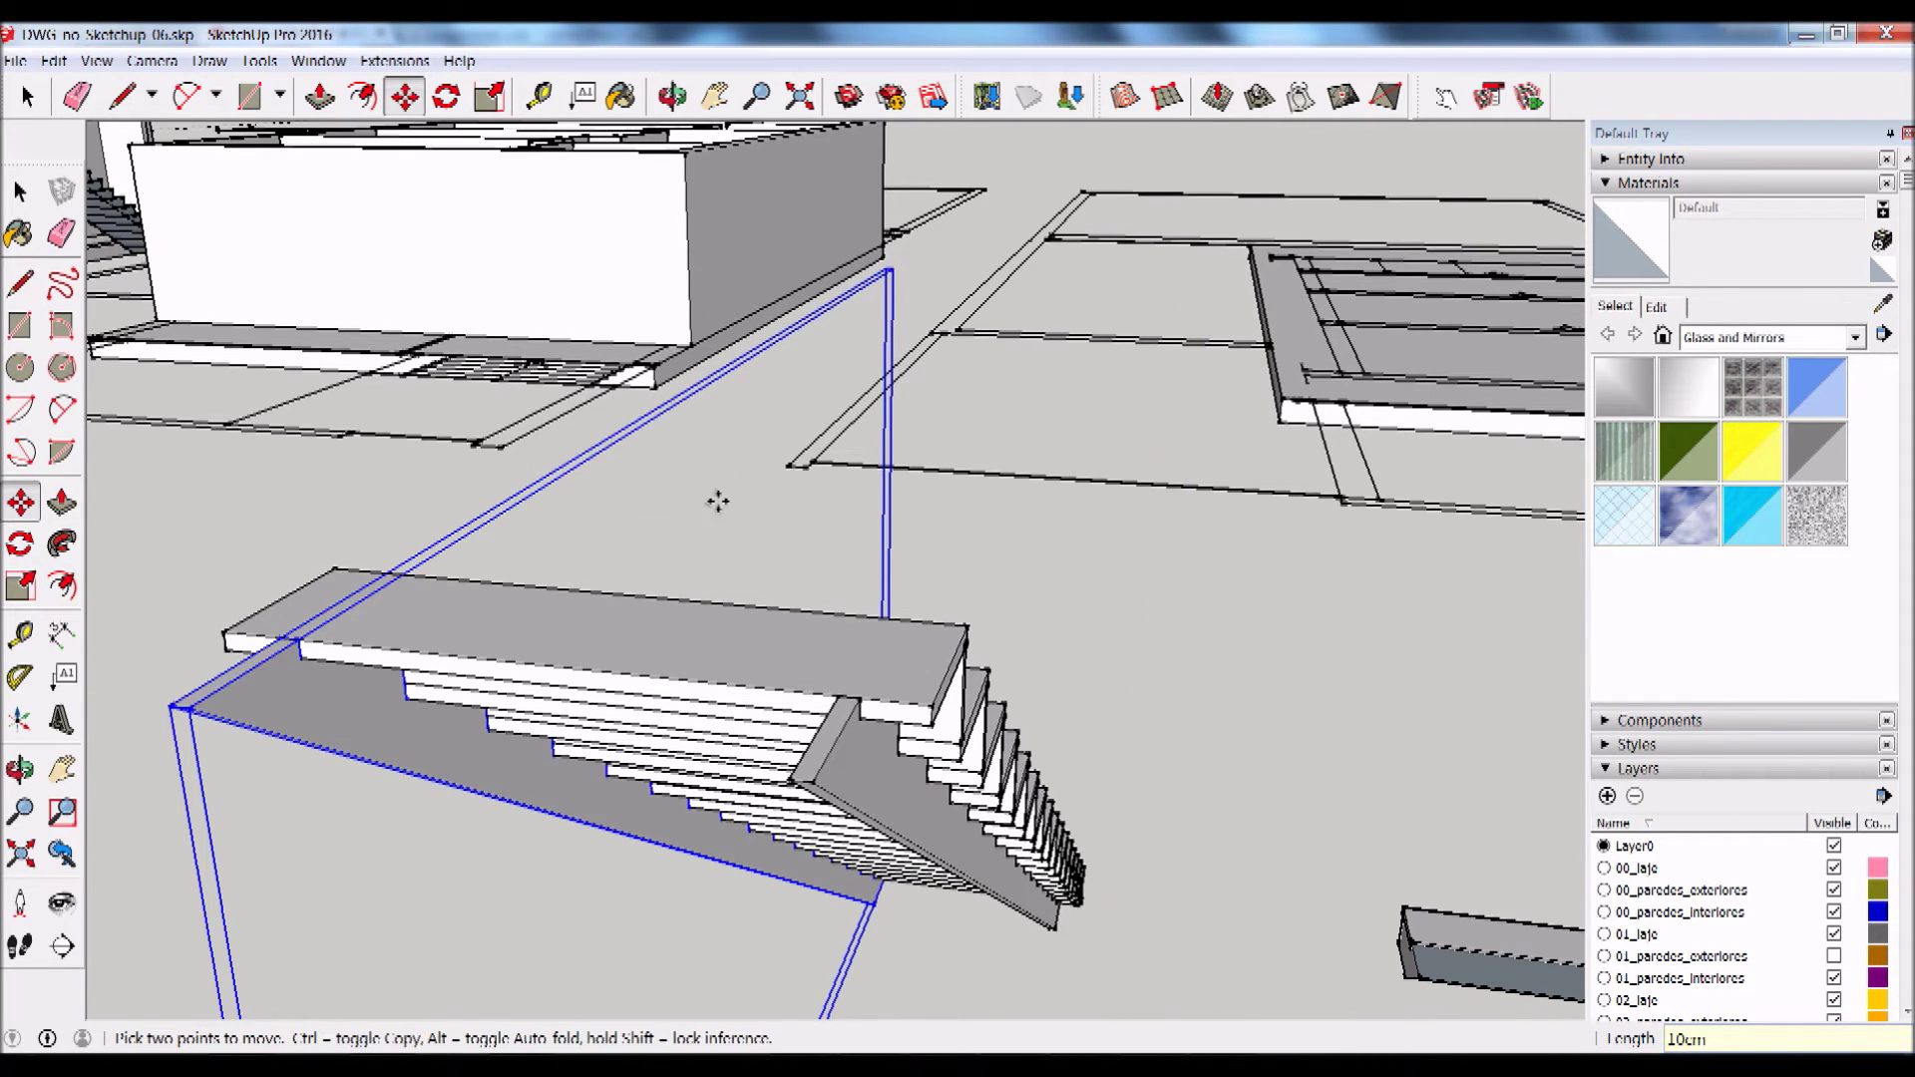
key("space")
mouse_move(1141, 706)
middle_mouse_down()
mouse_move(905, 884)
mouse_move(334, 740)
mouse_move(649, 791)
mouse_move(537, 718)
mouse_move(589, 671)
mouse_move(1270, 526)
mouse_move(1254, 546)
mouse_move(1475, 629)
mouse_move(1316, 628)
mouse_move(1367, 774)
mouse_move(1337, 761)
middle_mouse_up()
scroll(334, 740, "down", 5)
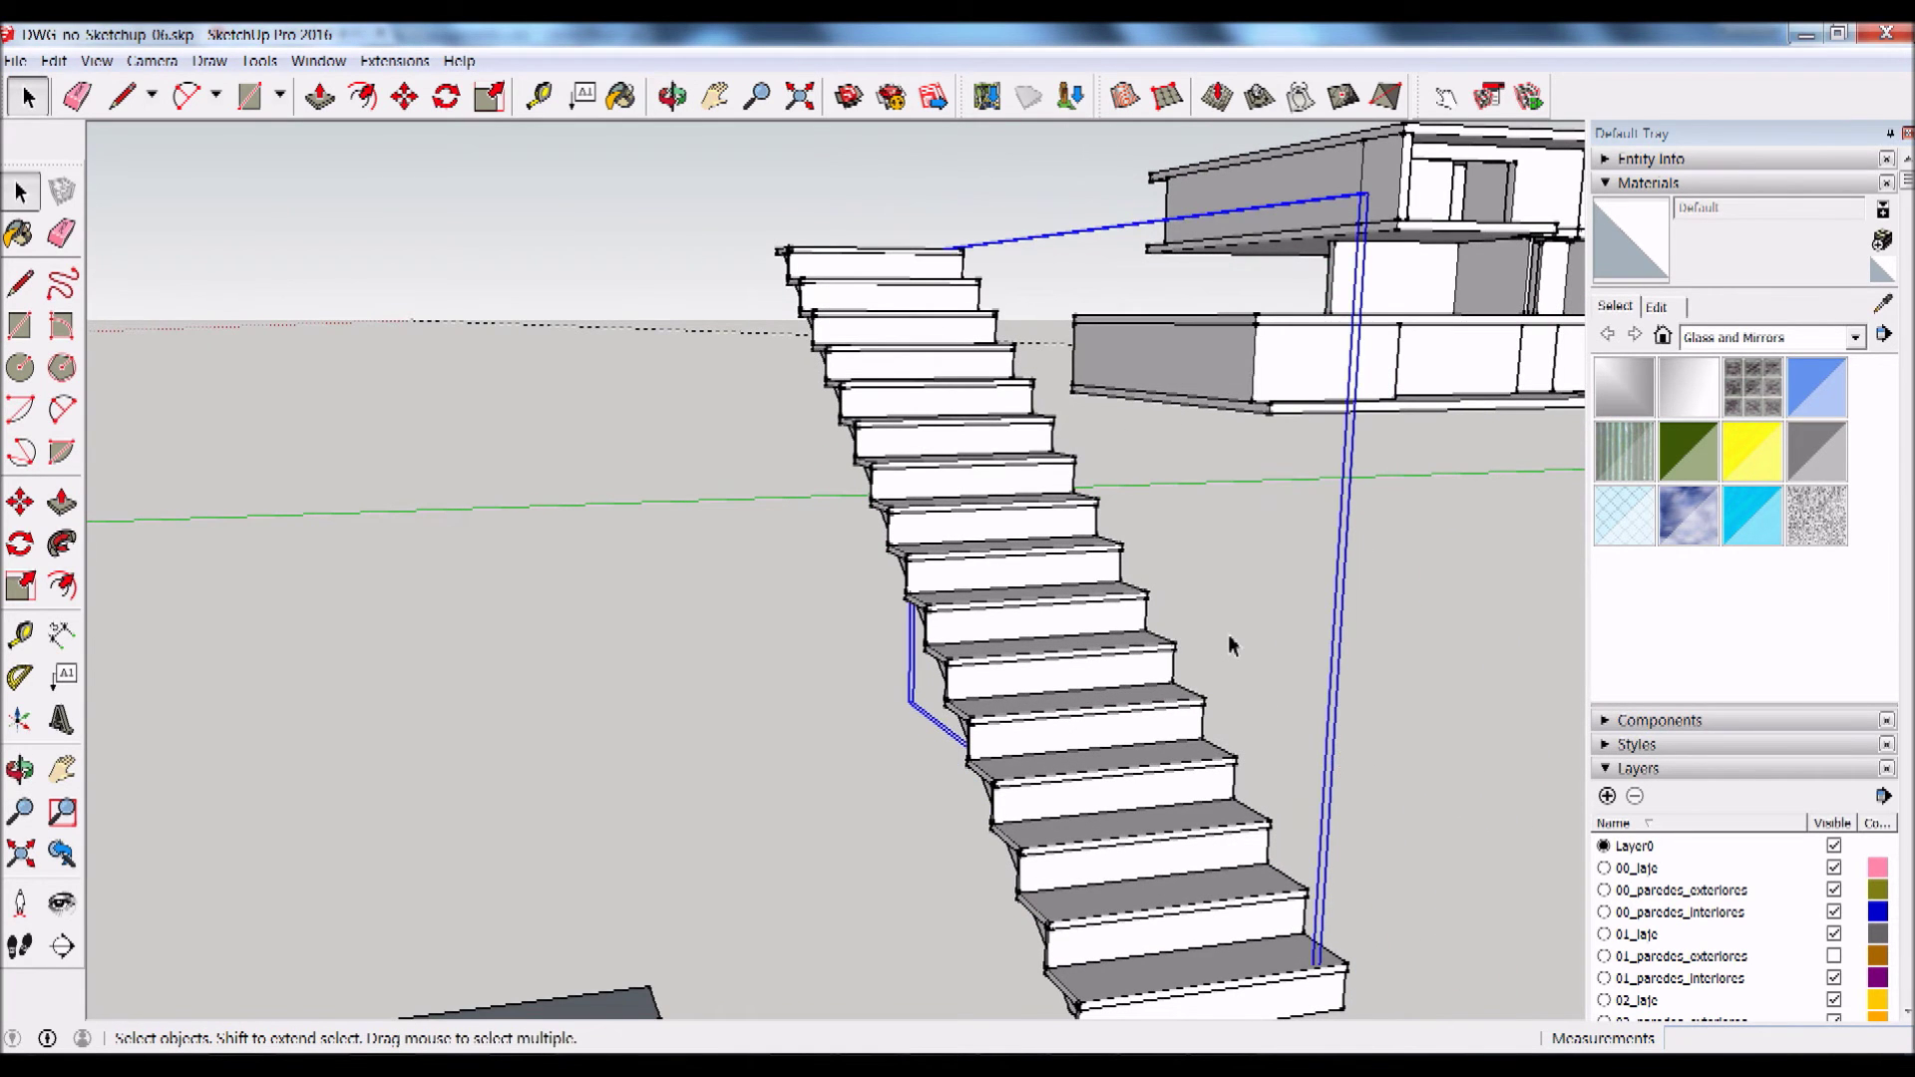
mouse_move(1230, 645)
middle_mouse_down()
mouse_move(1068, 761)
mouse_move(977, 791)
mouse_move(1009, 782)
middle_mouse_up()
scroll(787, 902, "up", 2)
scroll(809, 898, "down", 1)
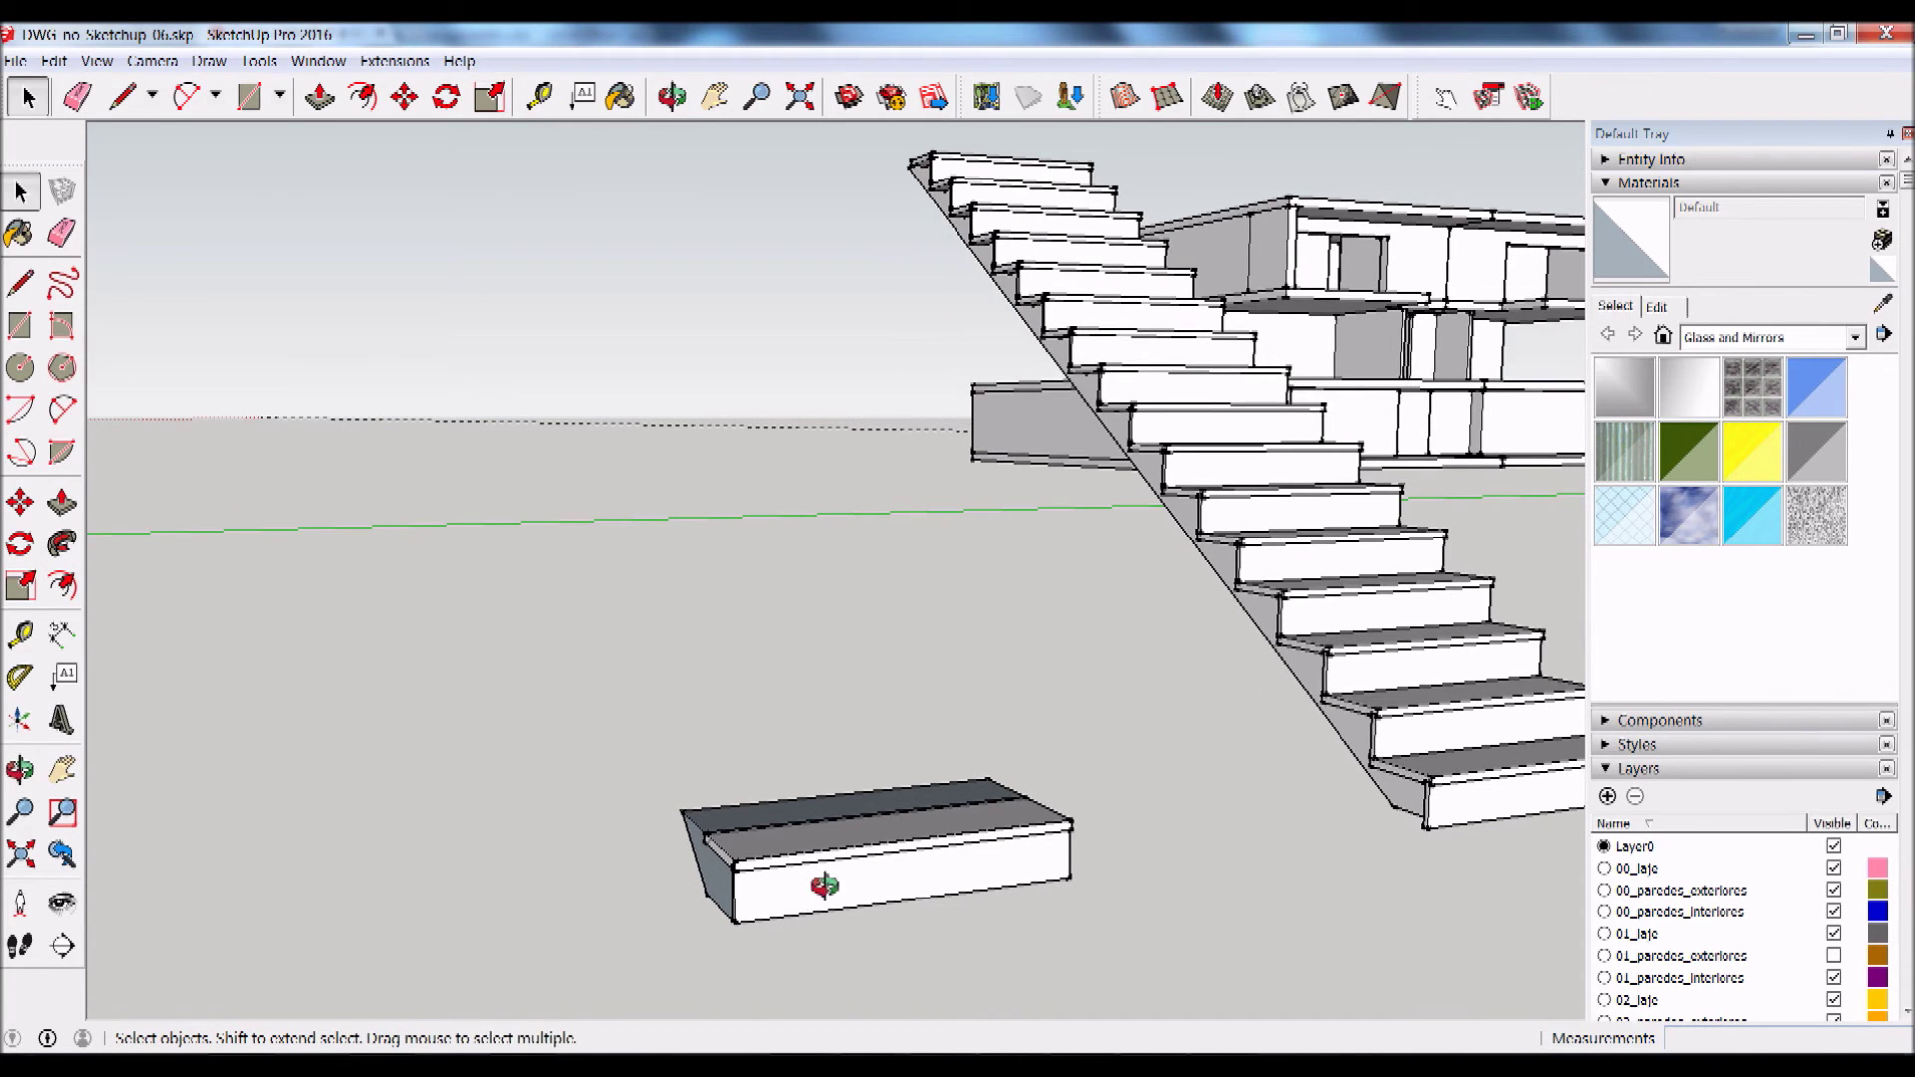
scroll(783, 894, "up", 1)
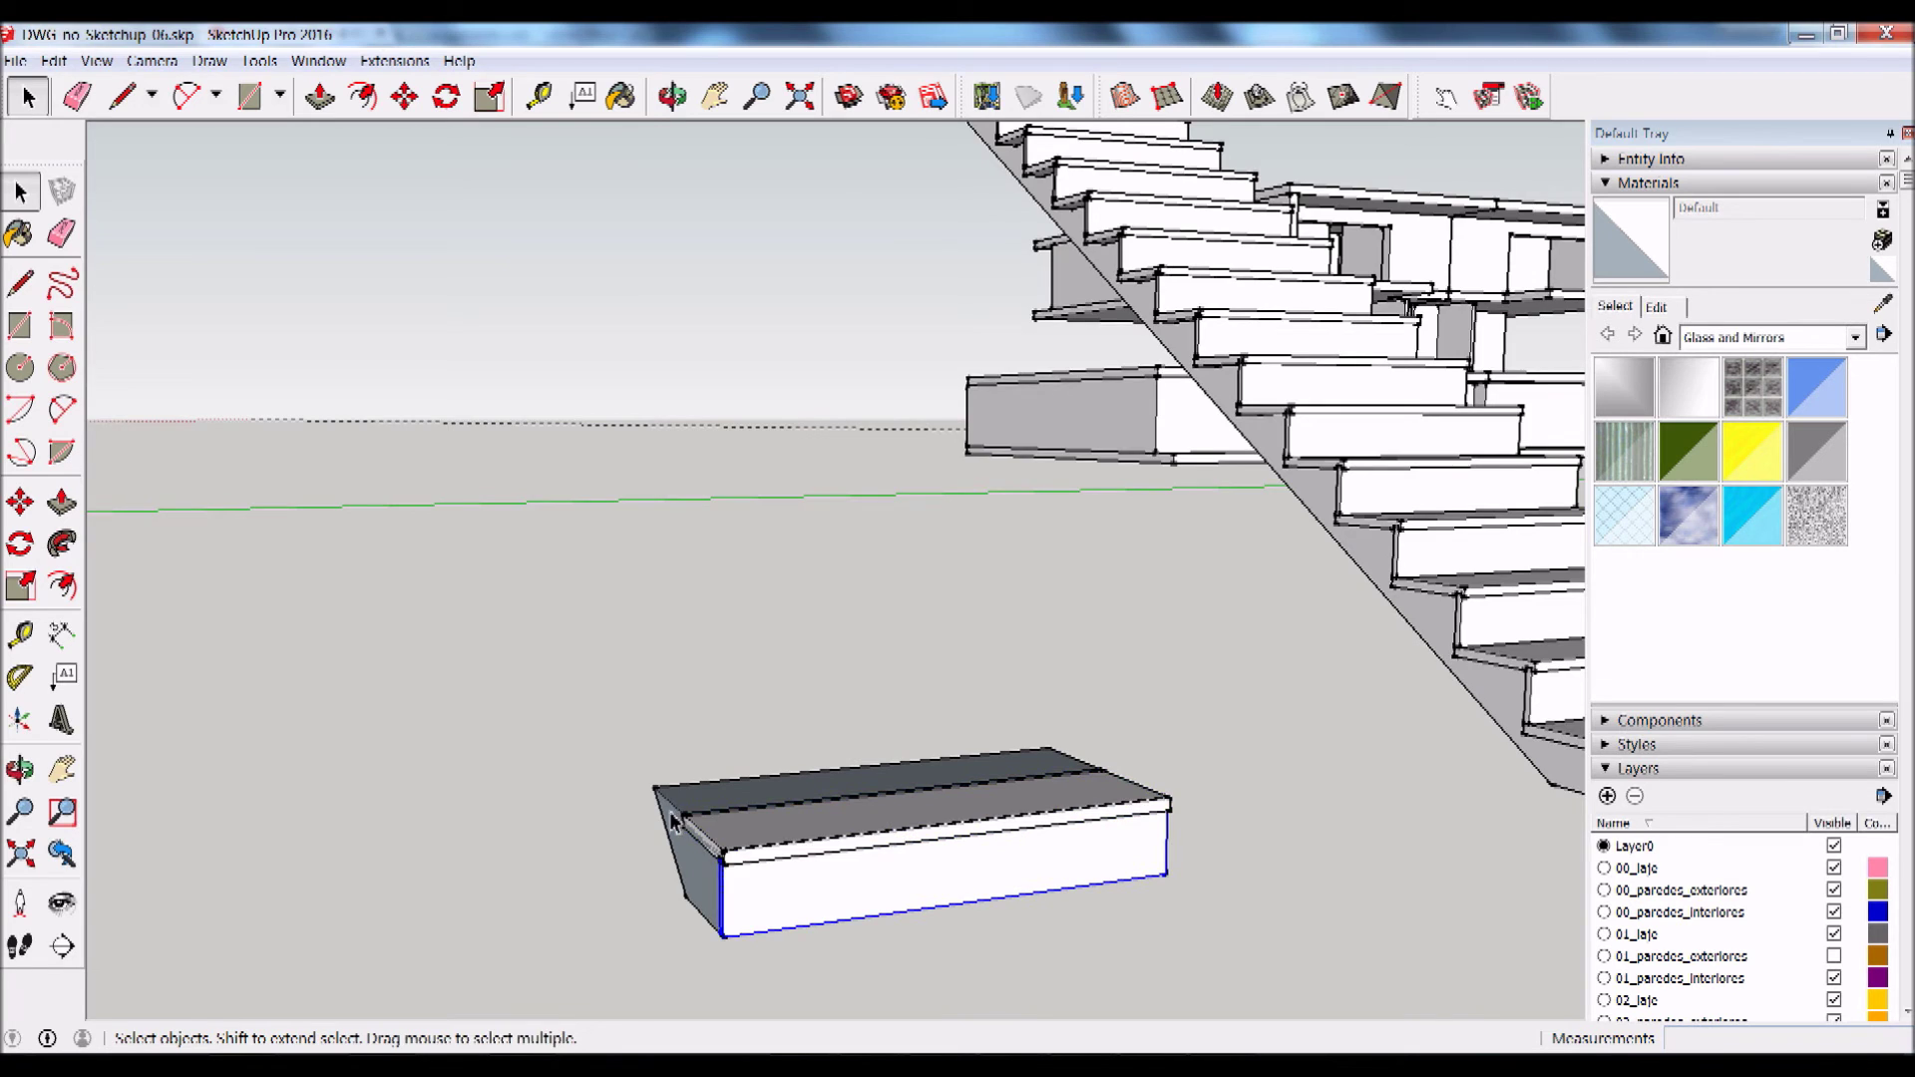
middle_click_drag(671, 820, 803, 811)
scroll(952, 781, "up", 2)
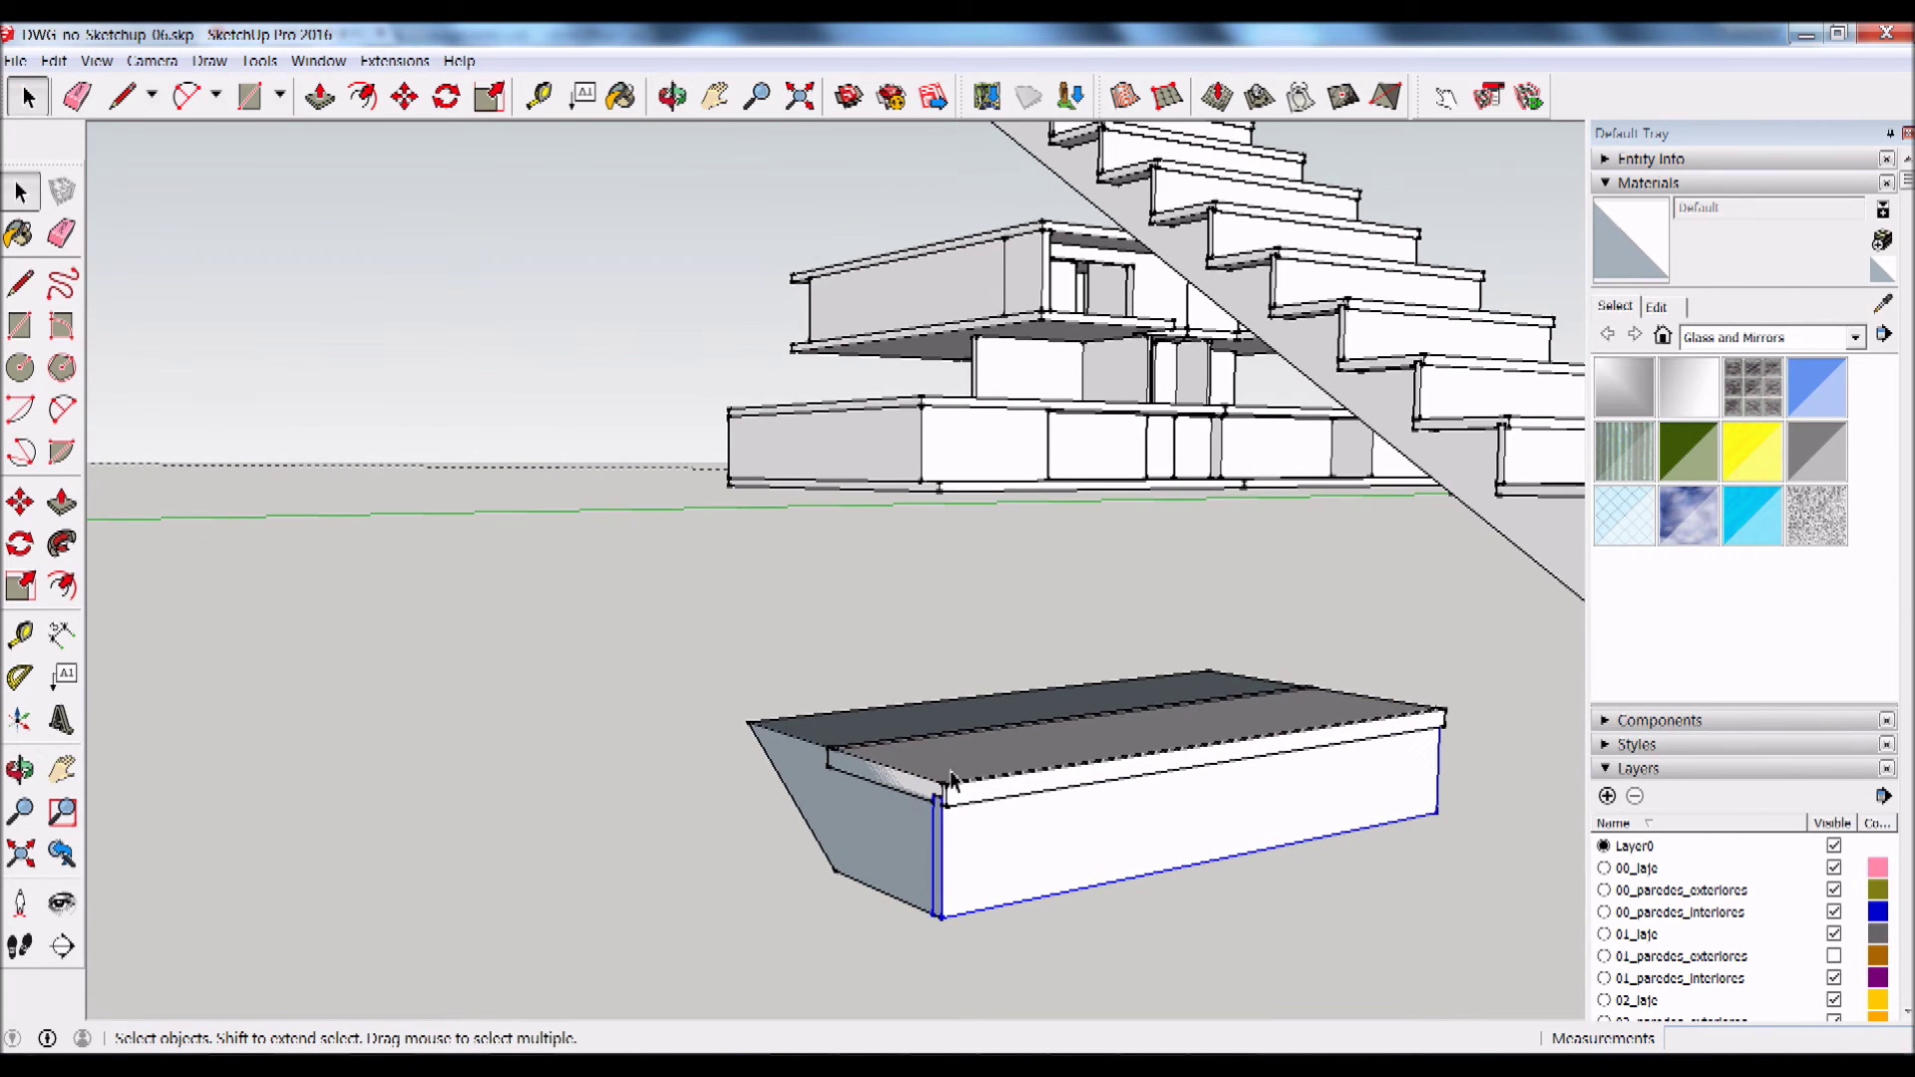
scroll(947, 838, "up", 1)
scroll(927, 833, "up", 1)
scroll(926, 843, "up", 1)
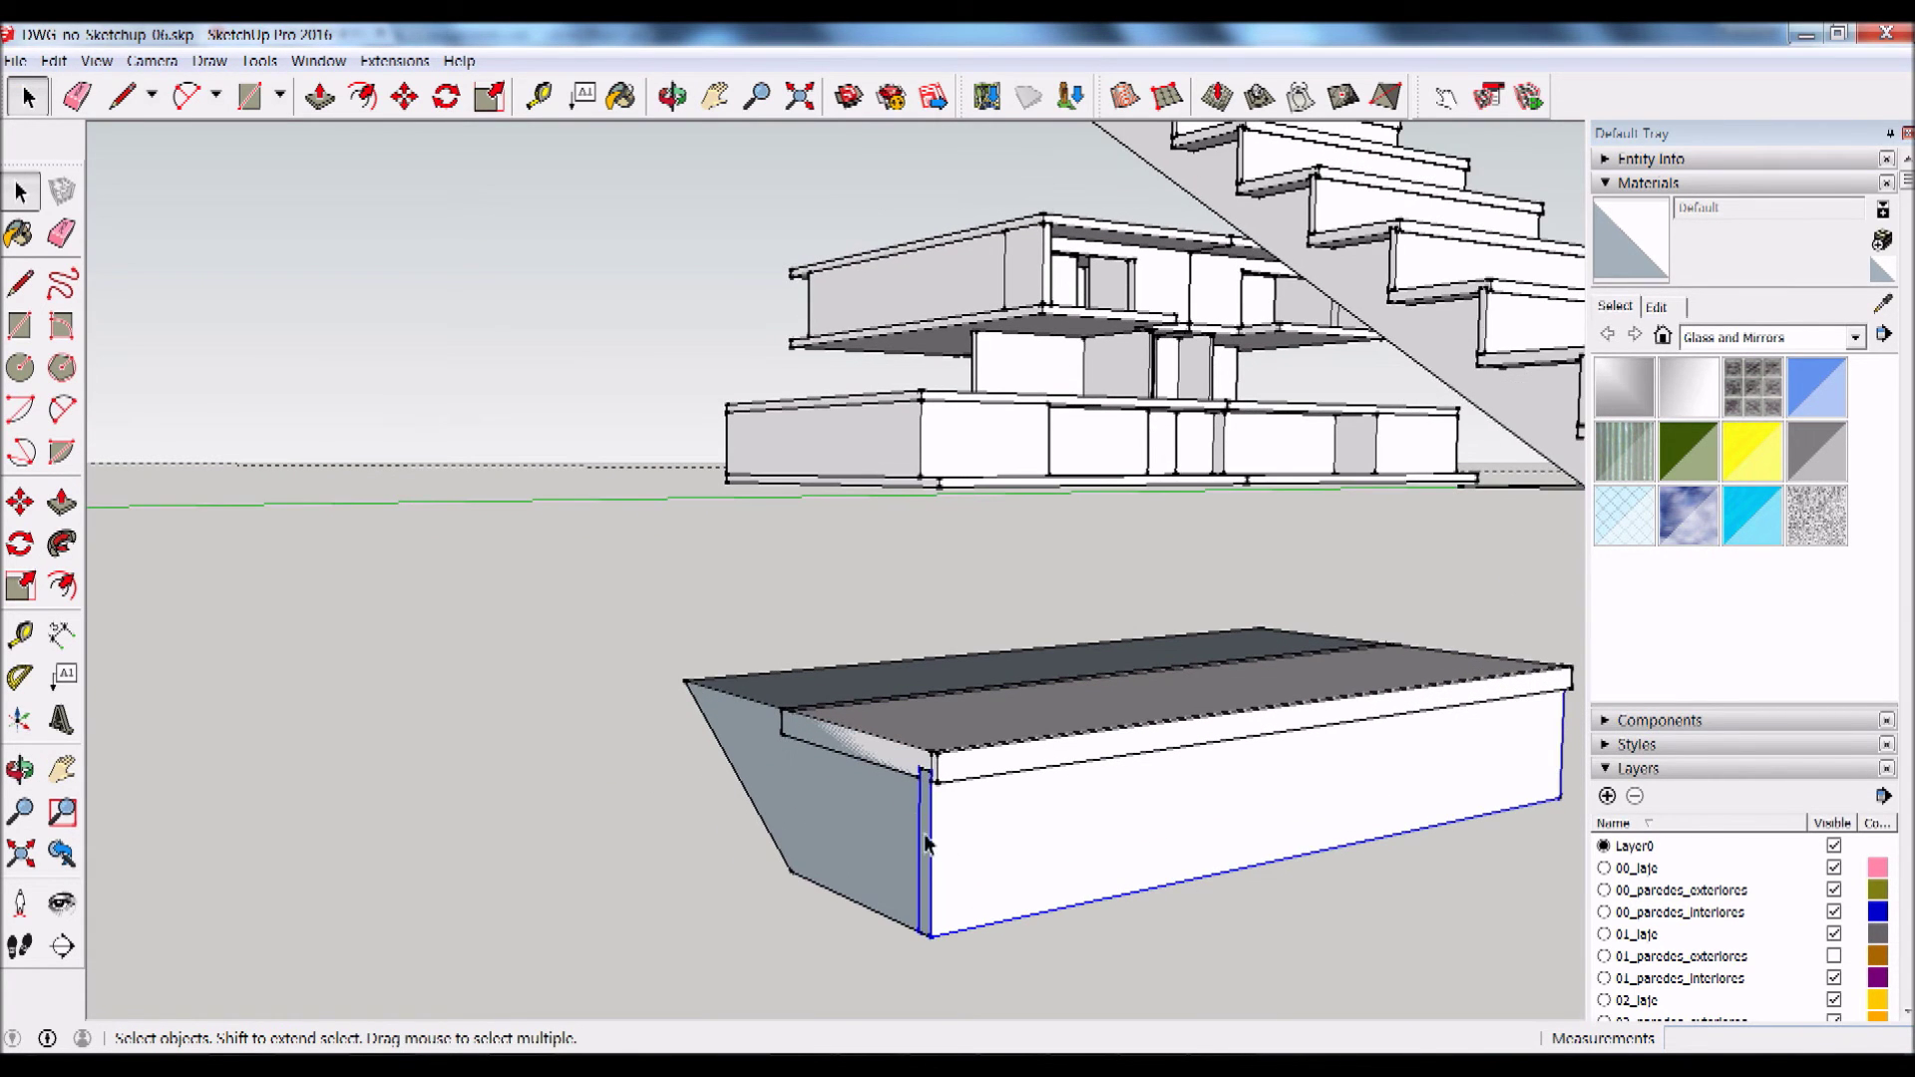
scroll(907, 793, "up", 1)
scroll(908, 918, "up", 1)
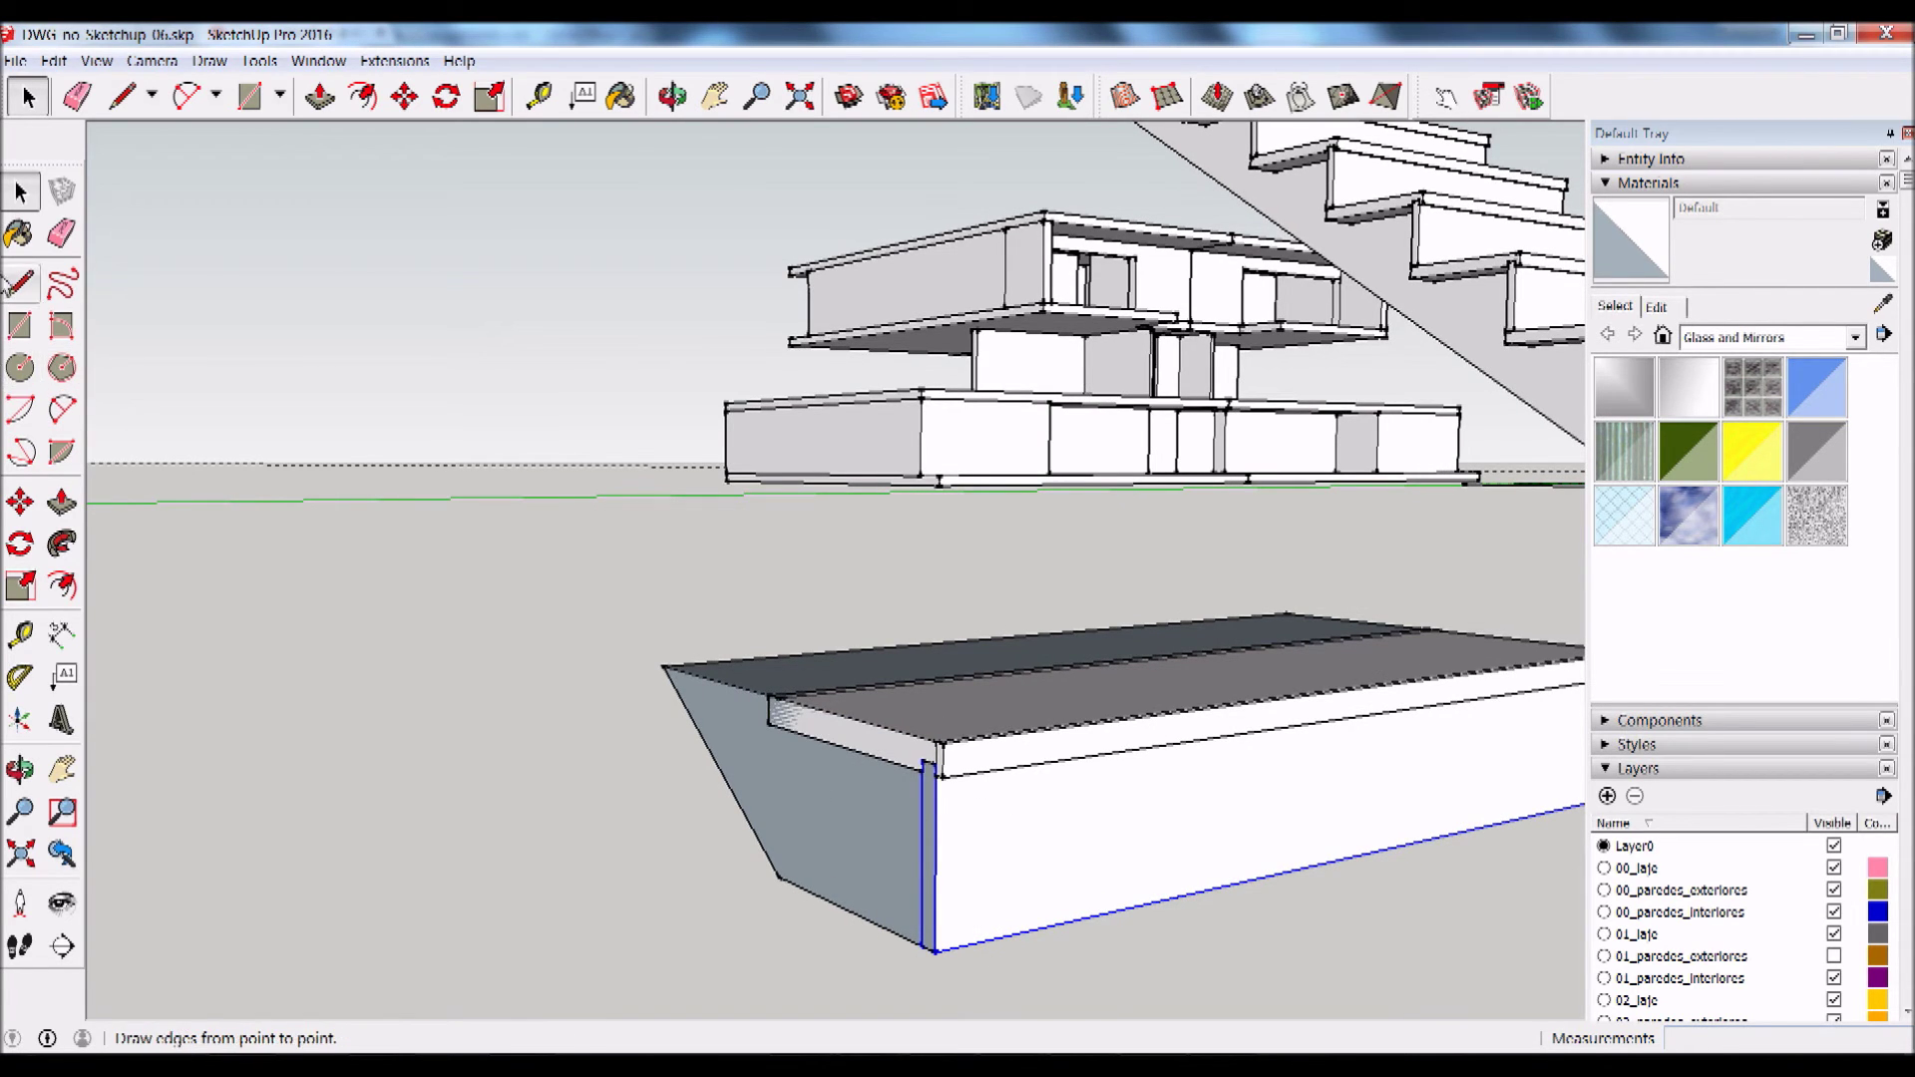
left_click(12, 286)
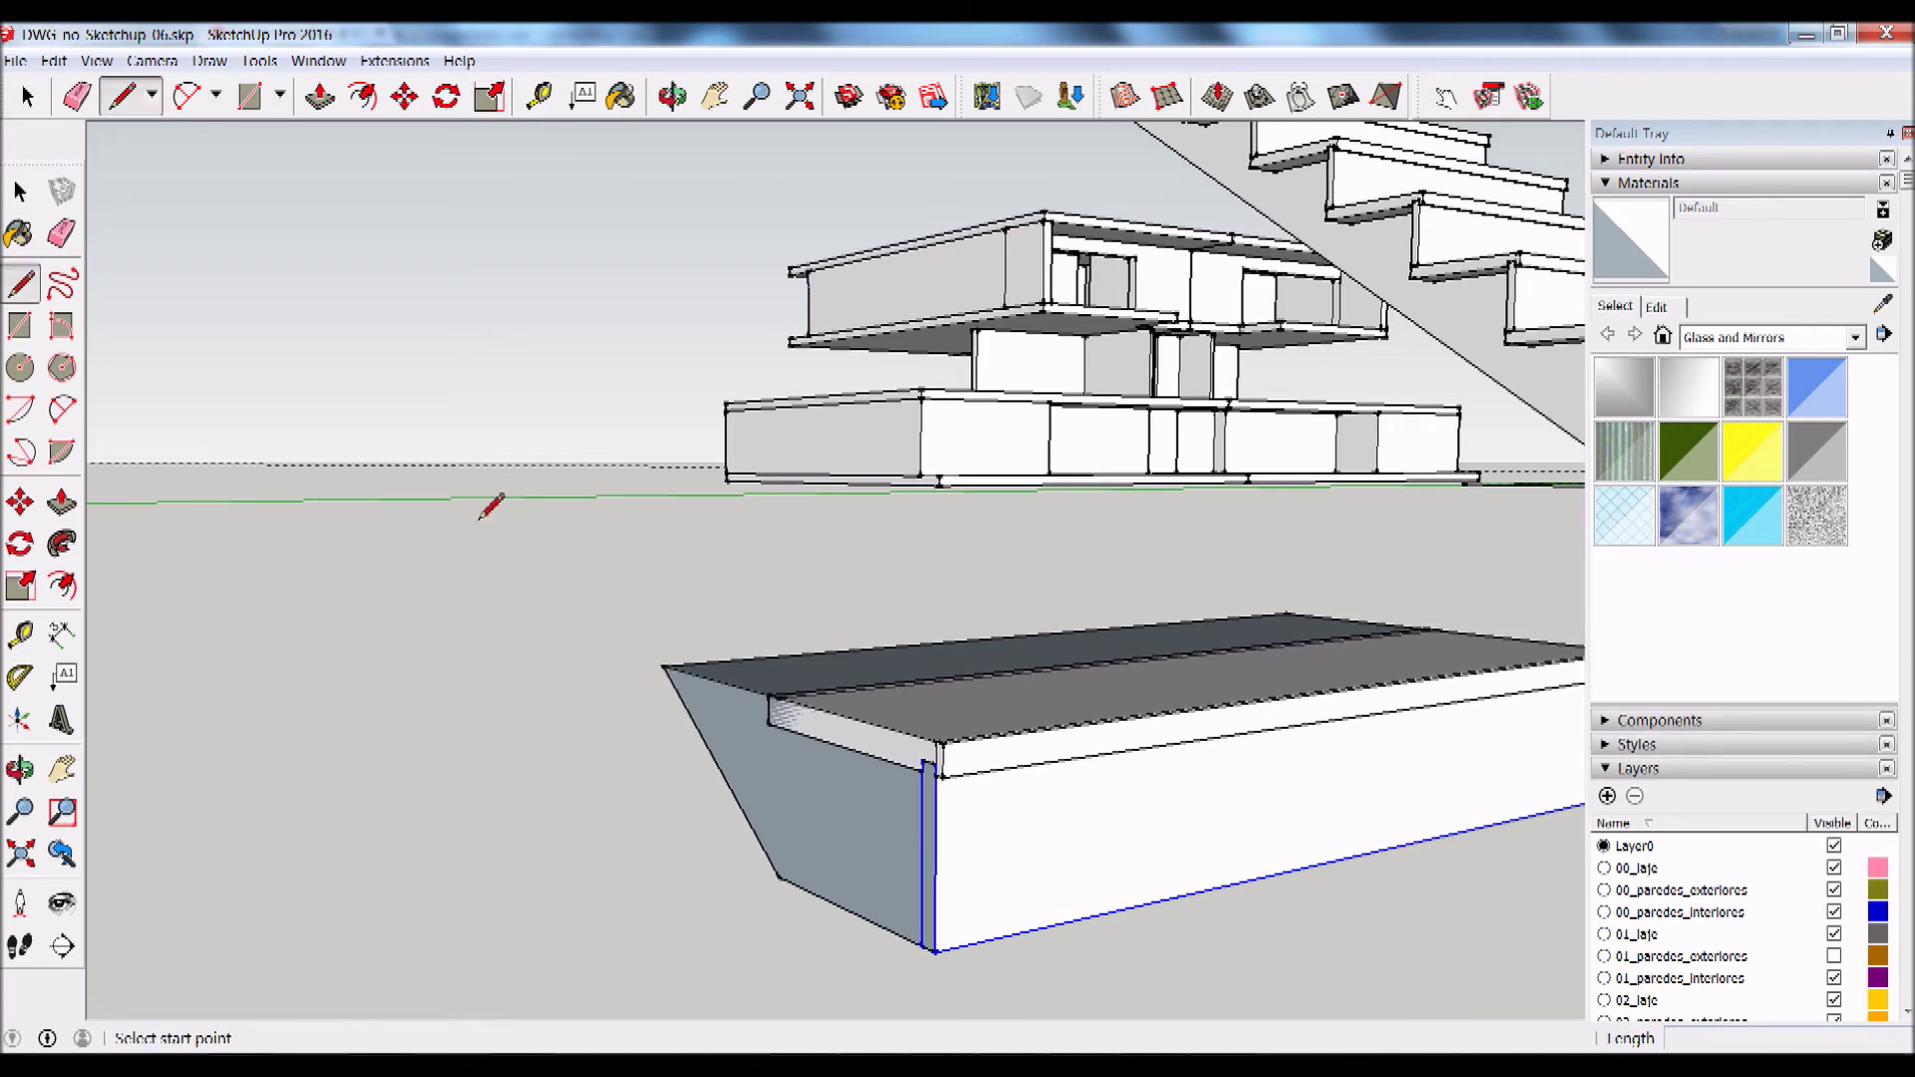
Step: Copy the block's slanted left edge at a 0,03 offset to mark the stringer's lower slope
left_click(664, 666)
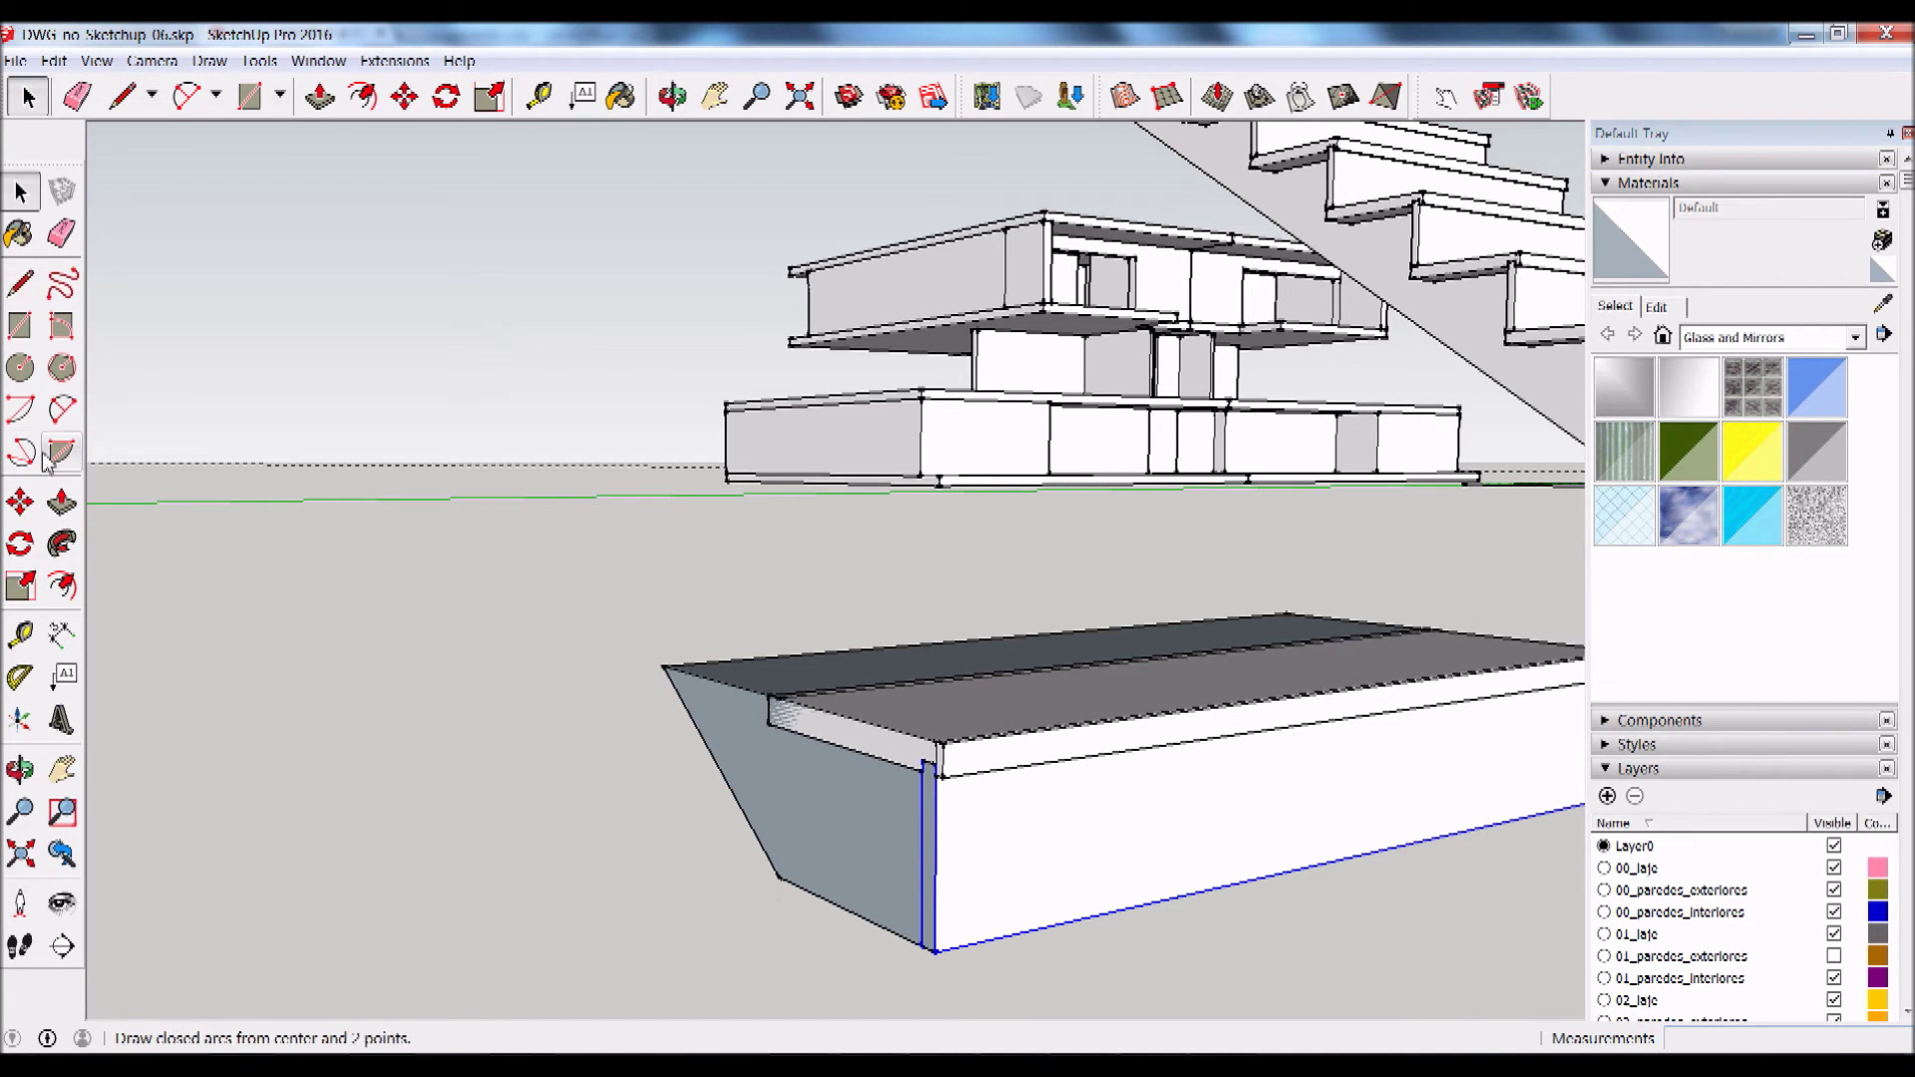
left_click(20, 192)
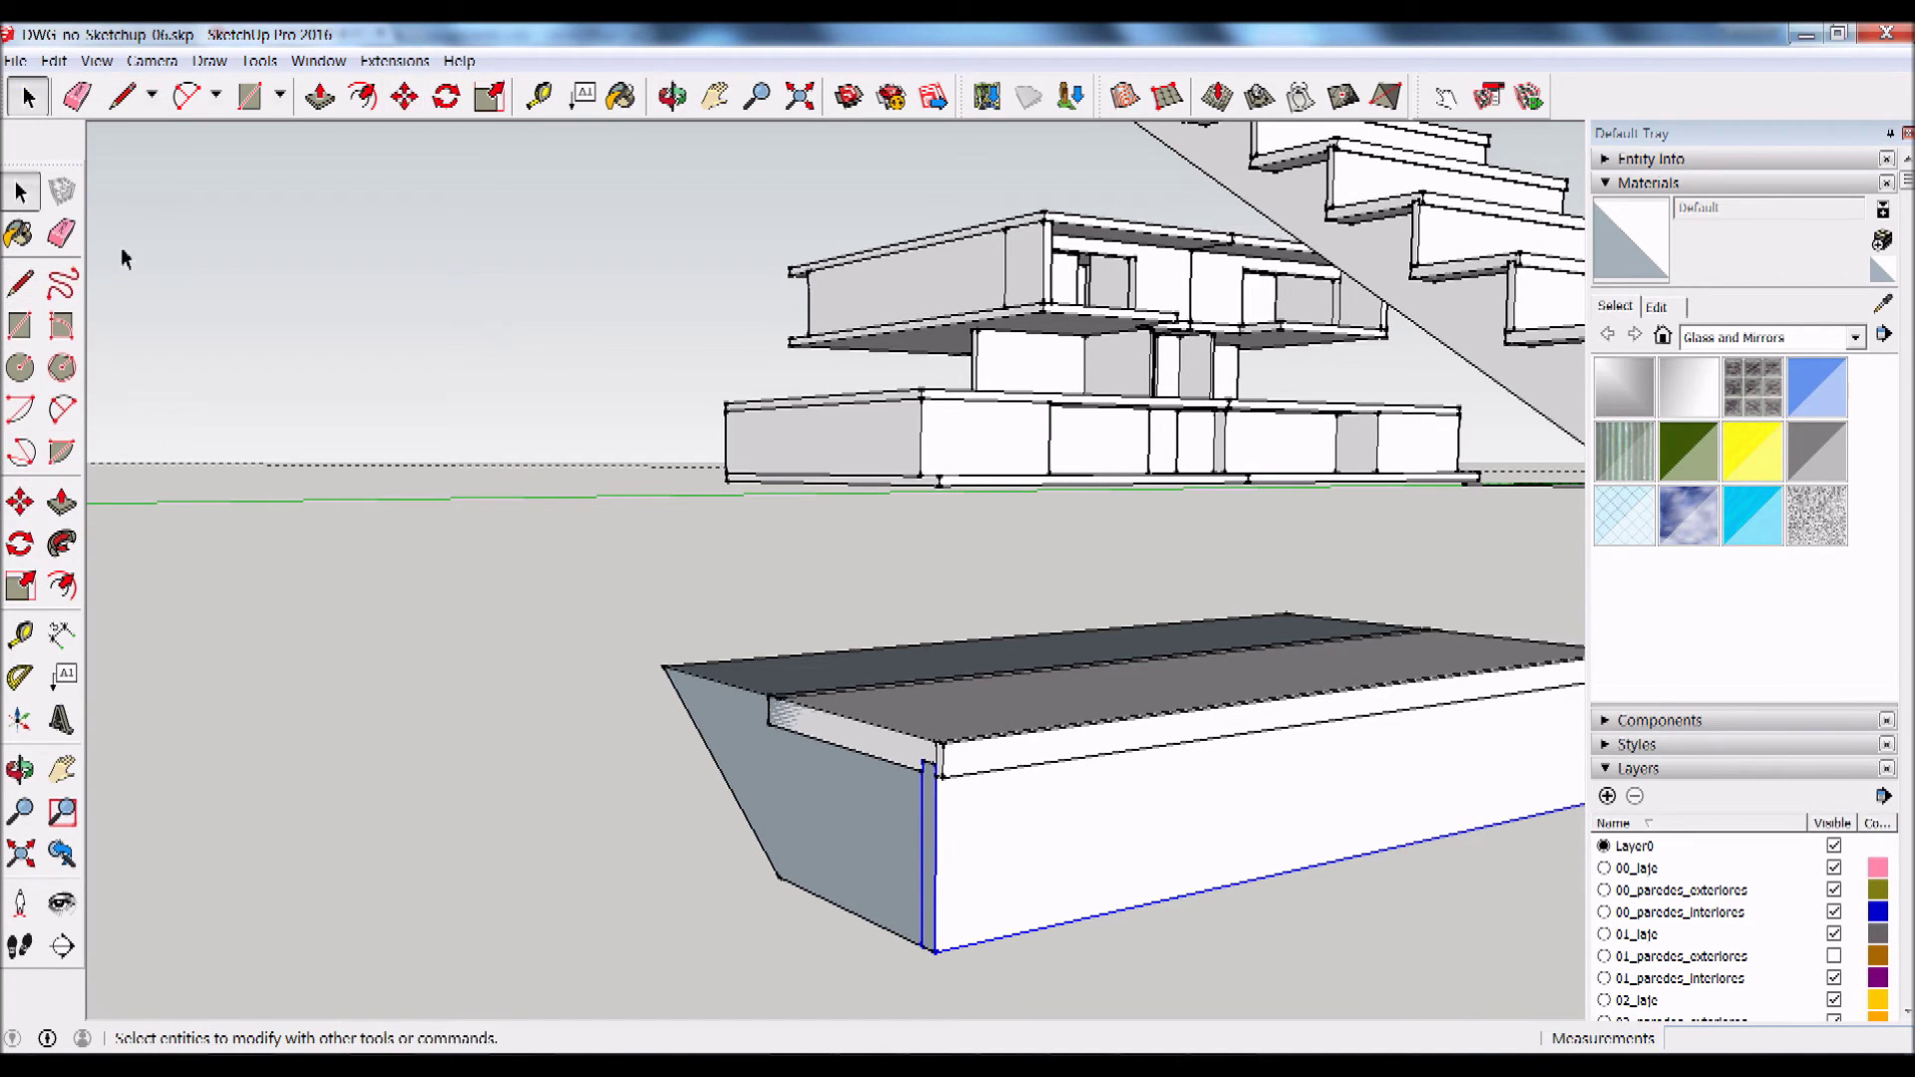
left_click(721, 788)
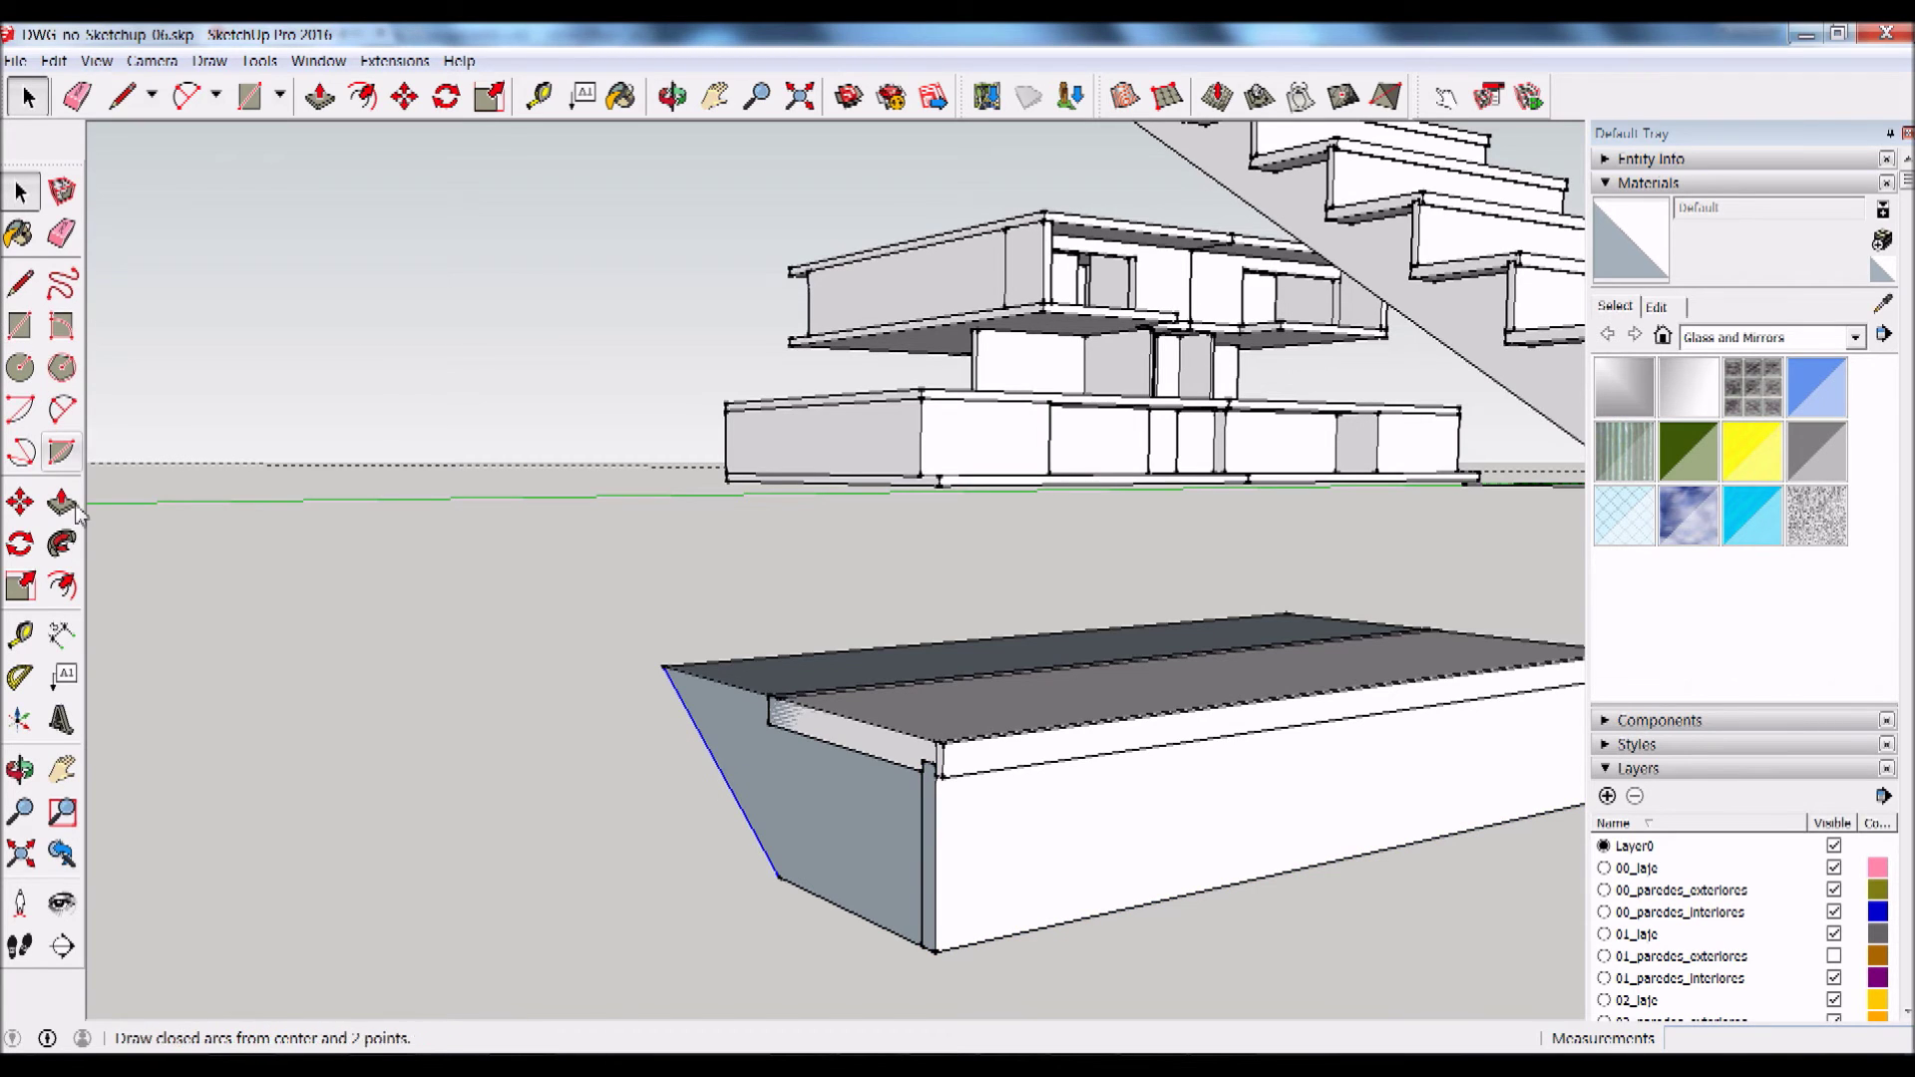
left_click(21, 503)
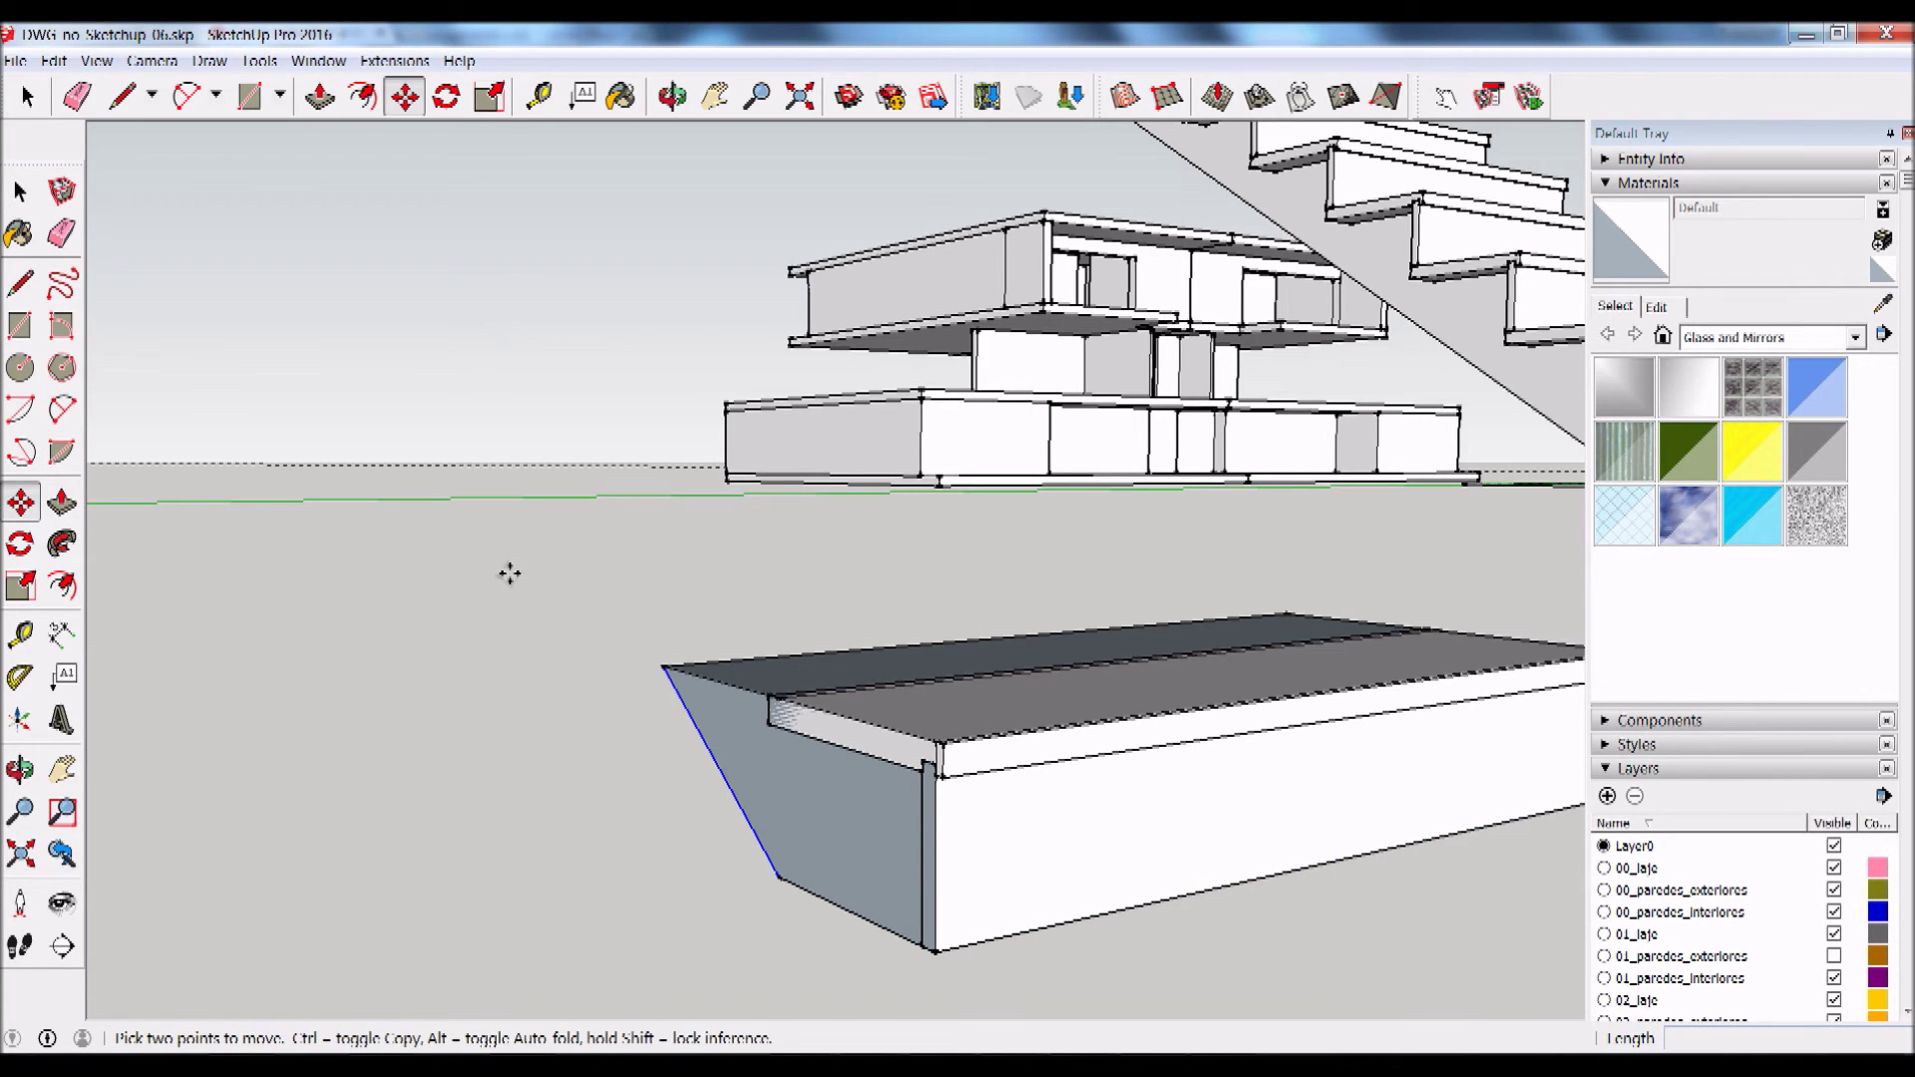
left_click(665, 667)
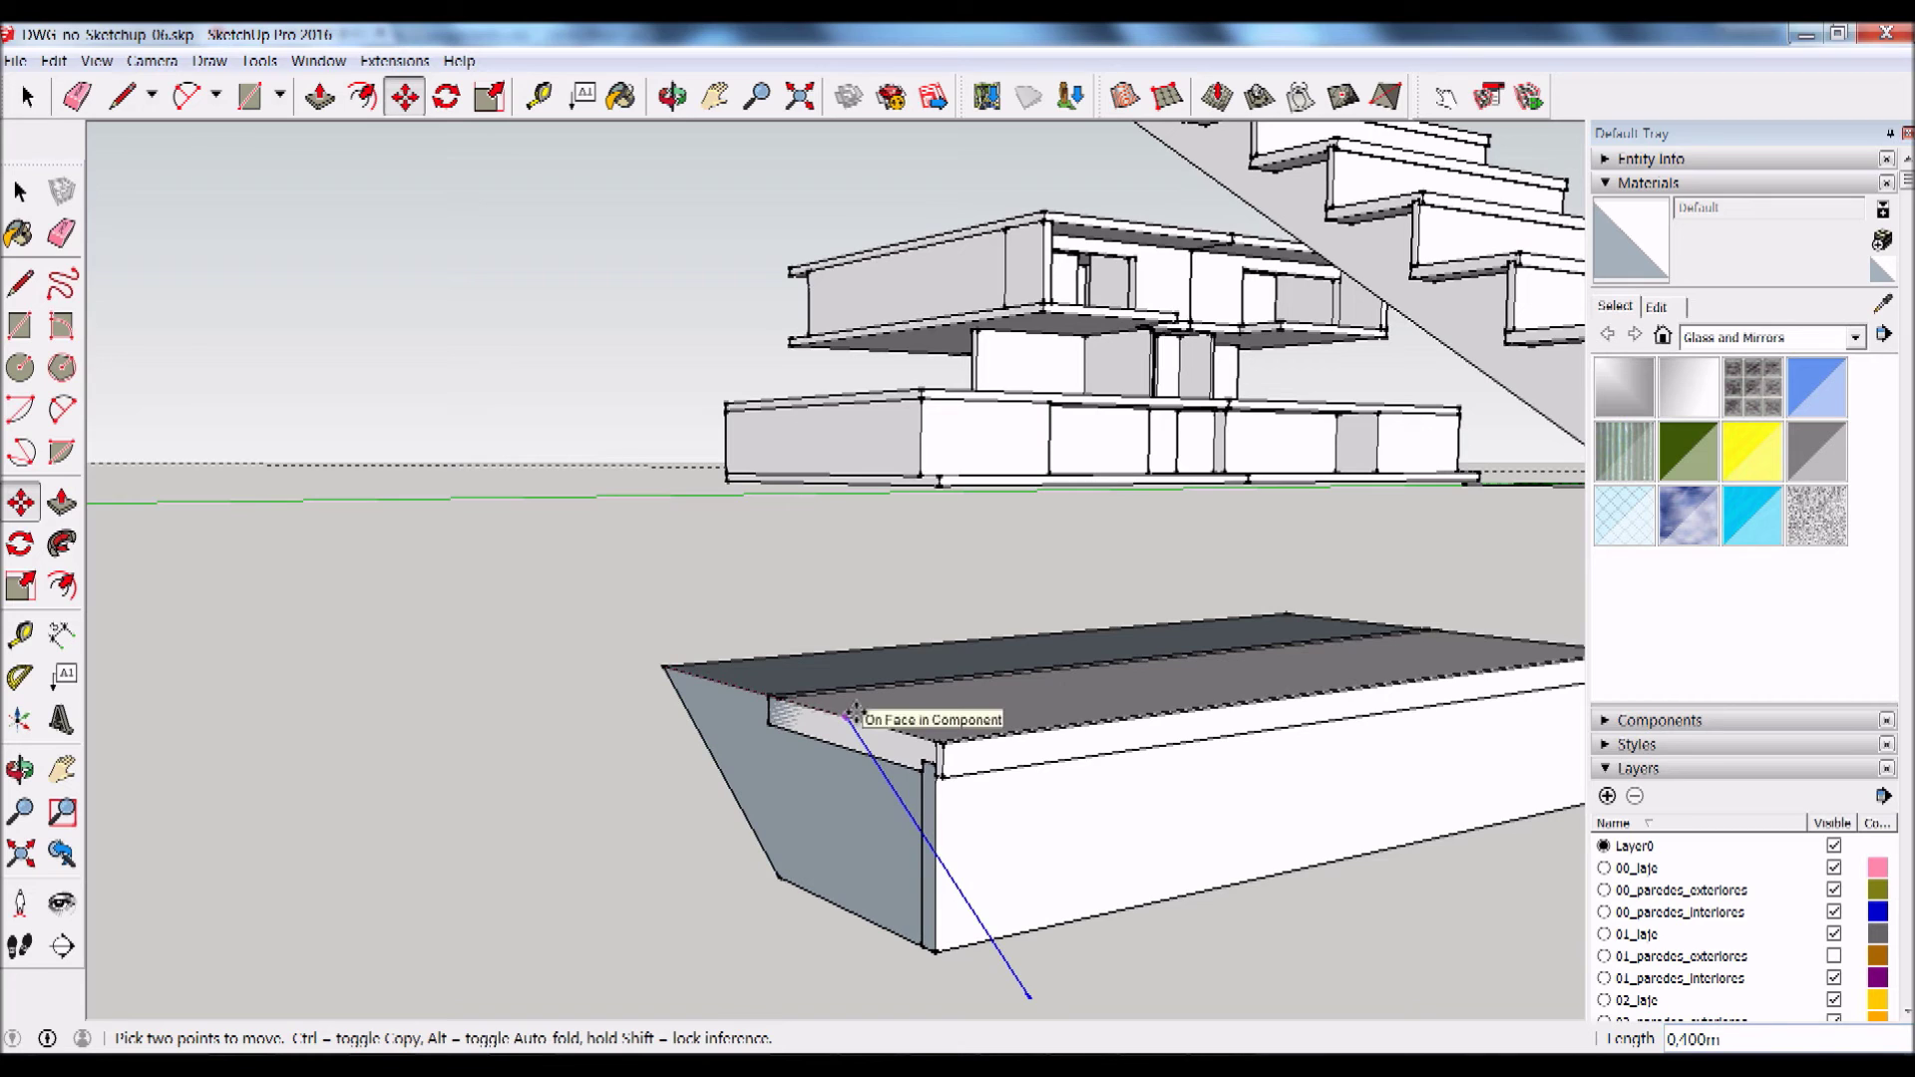
key("ctrl")
left_click(947, 743)
type("0,03")
key("Return")
left_click(1017, 835)
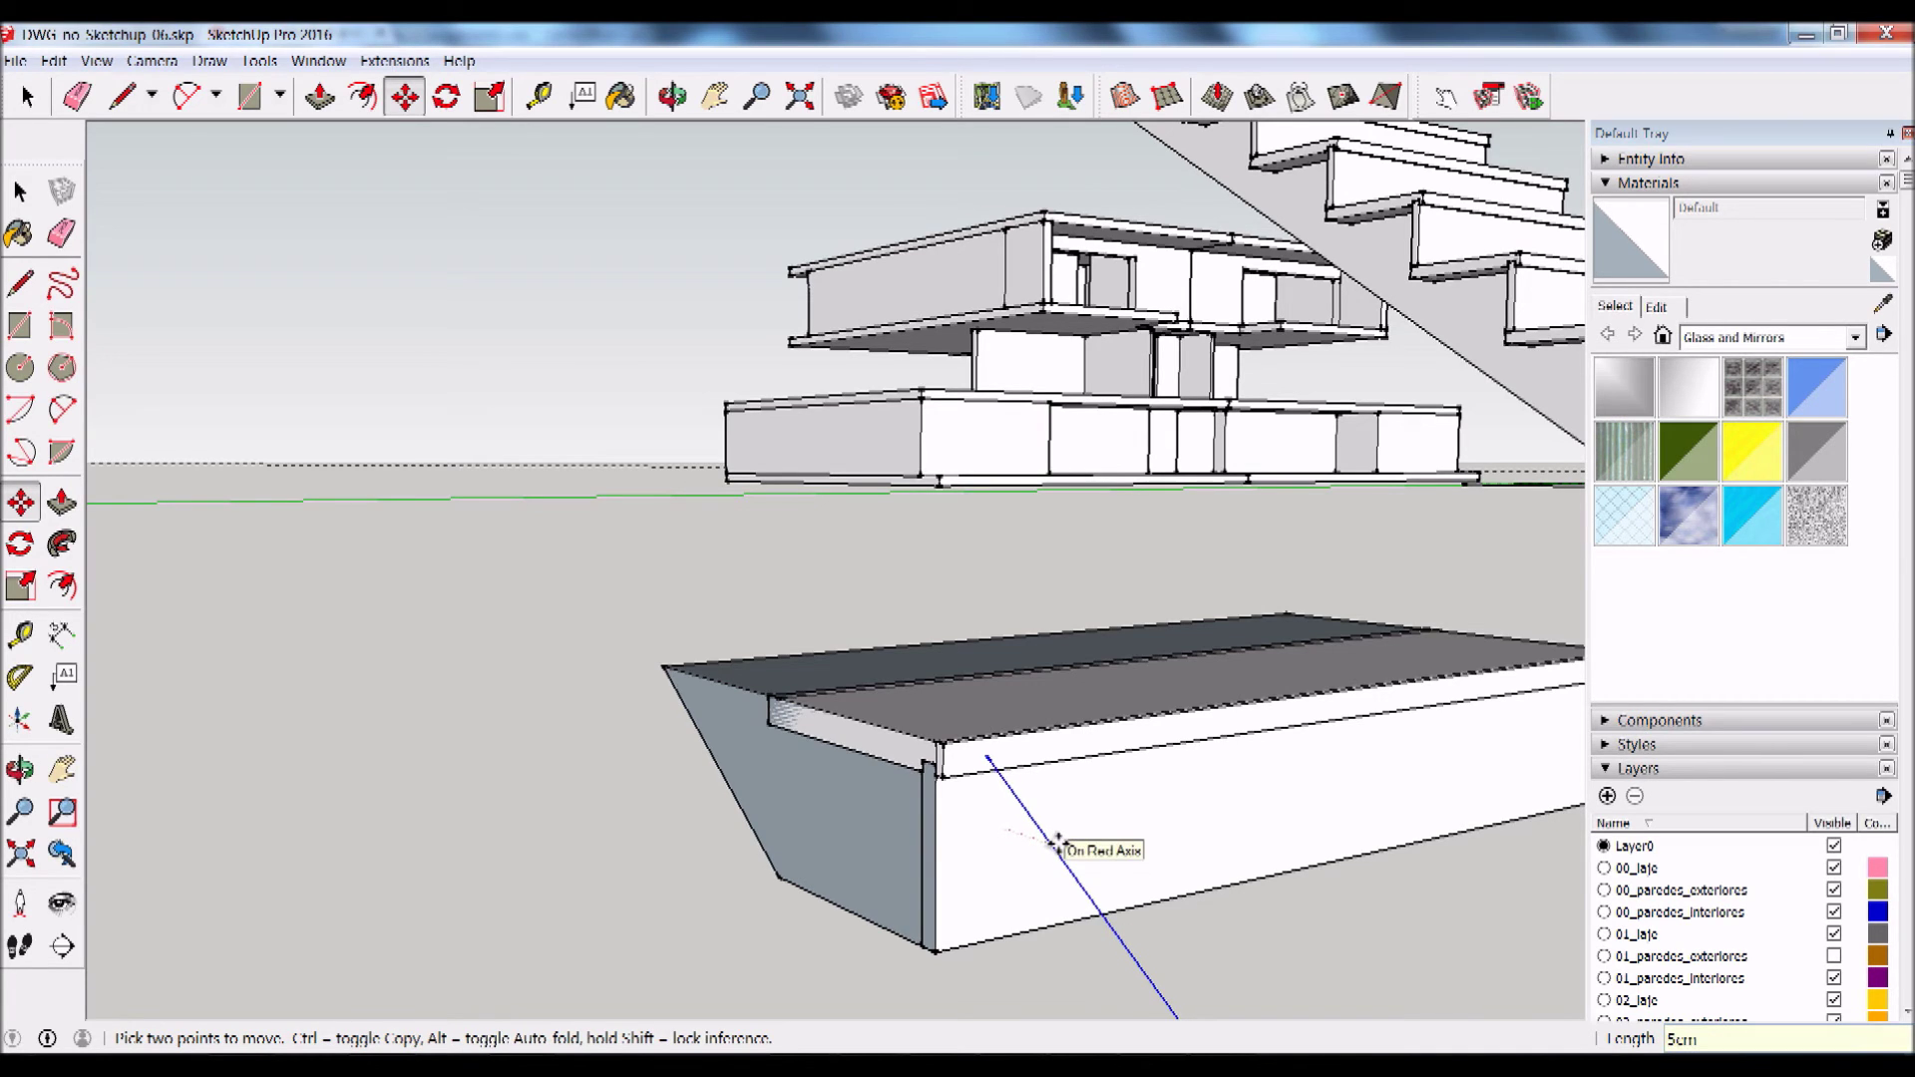
key("Return")
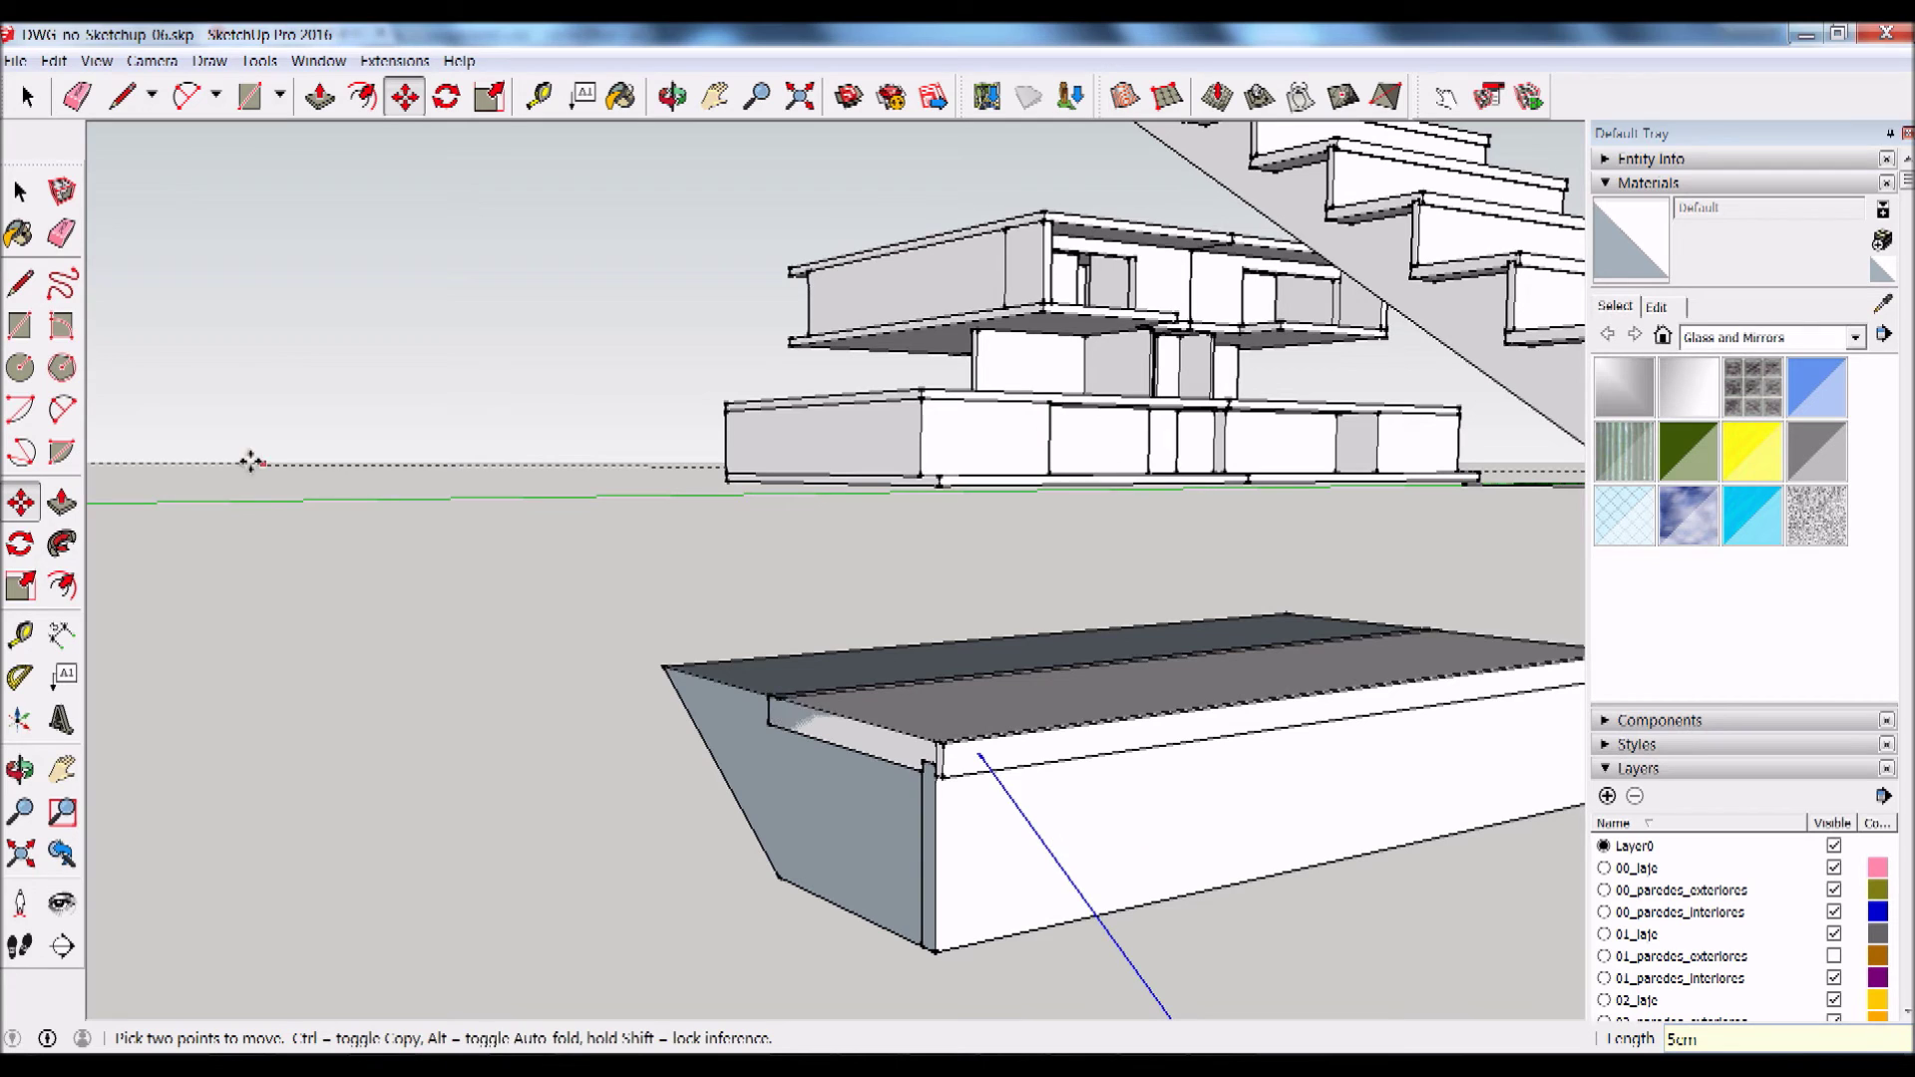
left_click(21, 282)
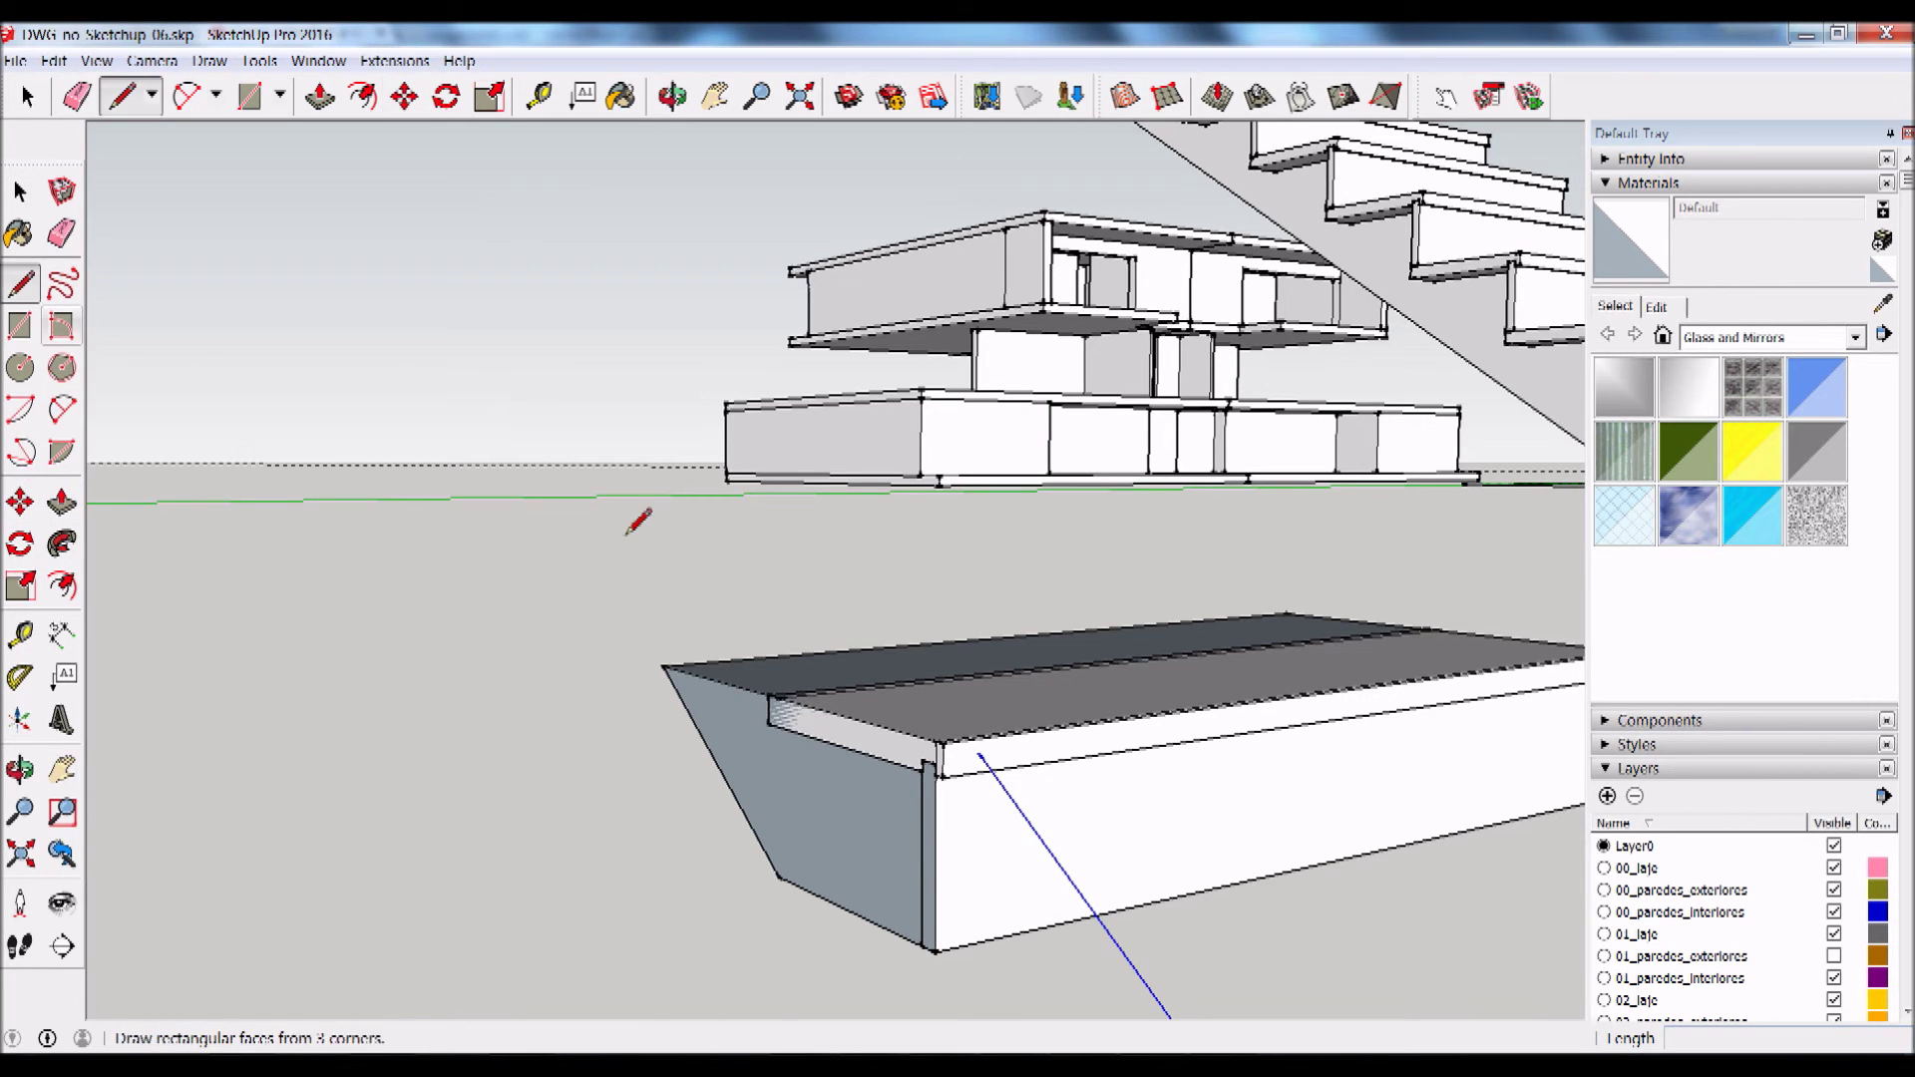
Step: Draw lines from the slab's top and bottom corners to the blue edge's end, closing the side face
left_click(667, 666)
key("Escape")
left_click(665, 666)
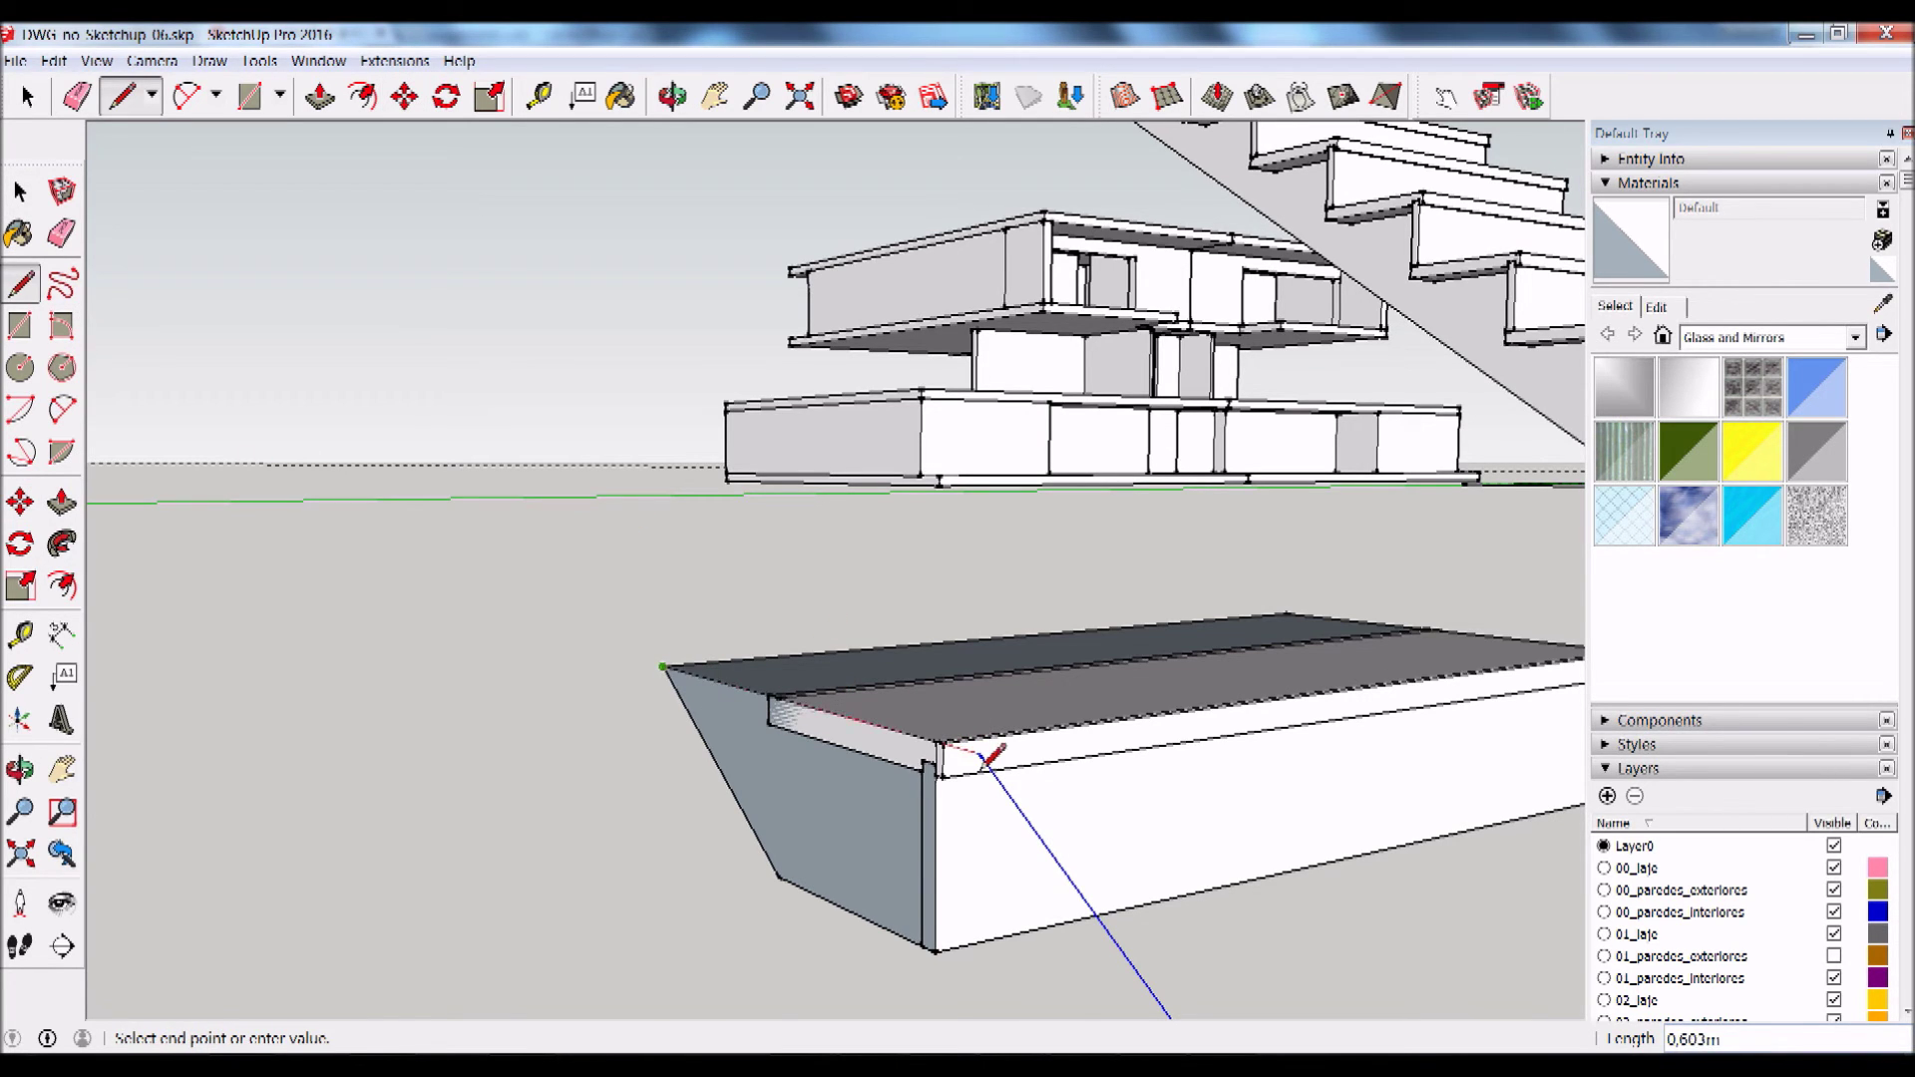
mouse_move(1111, 834)
middle_mouse_down()
mouse_move(1146, 676)
mouse_move(855, 684)
middle_mouse_up()
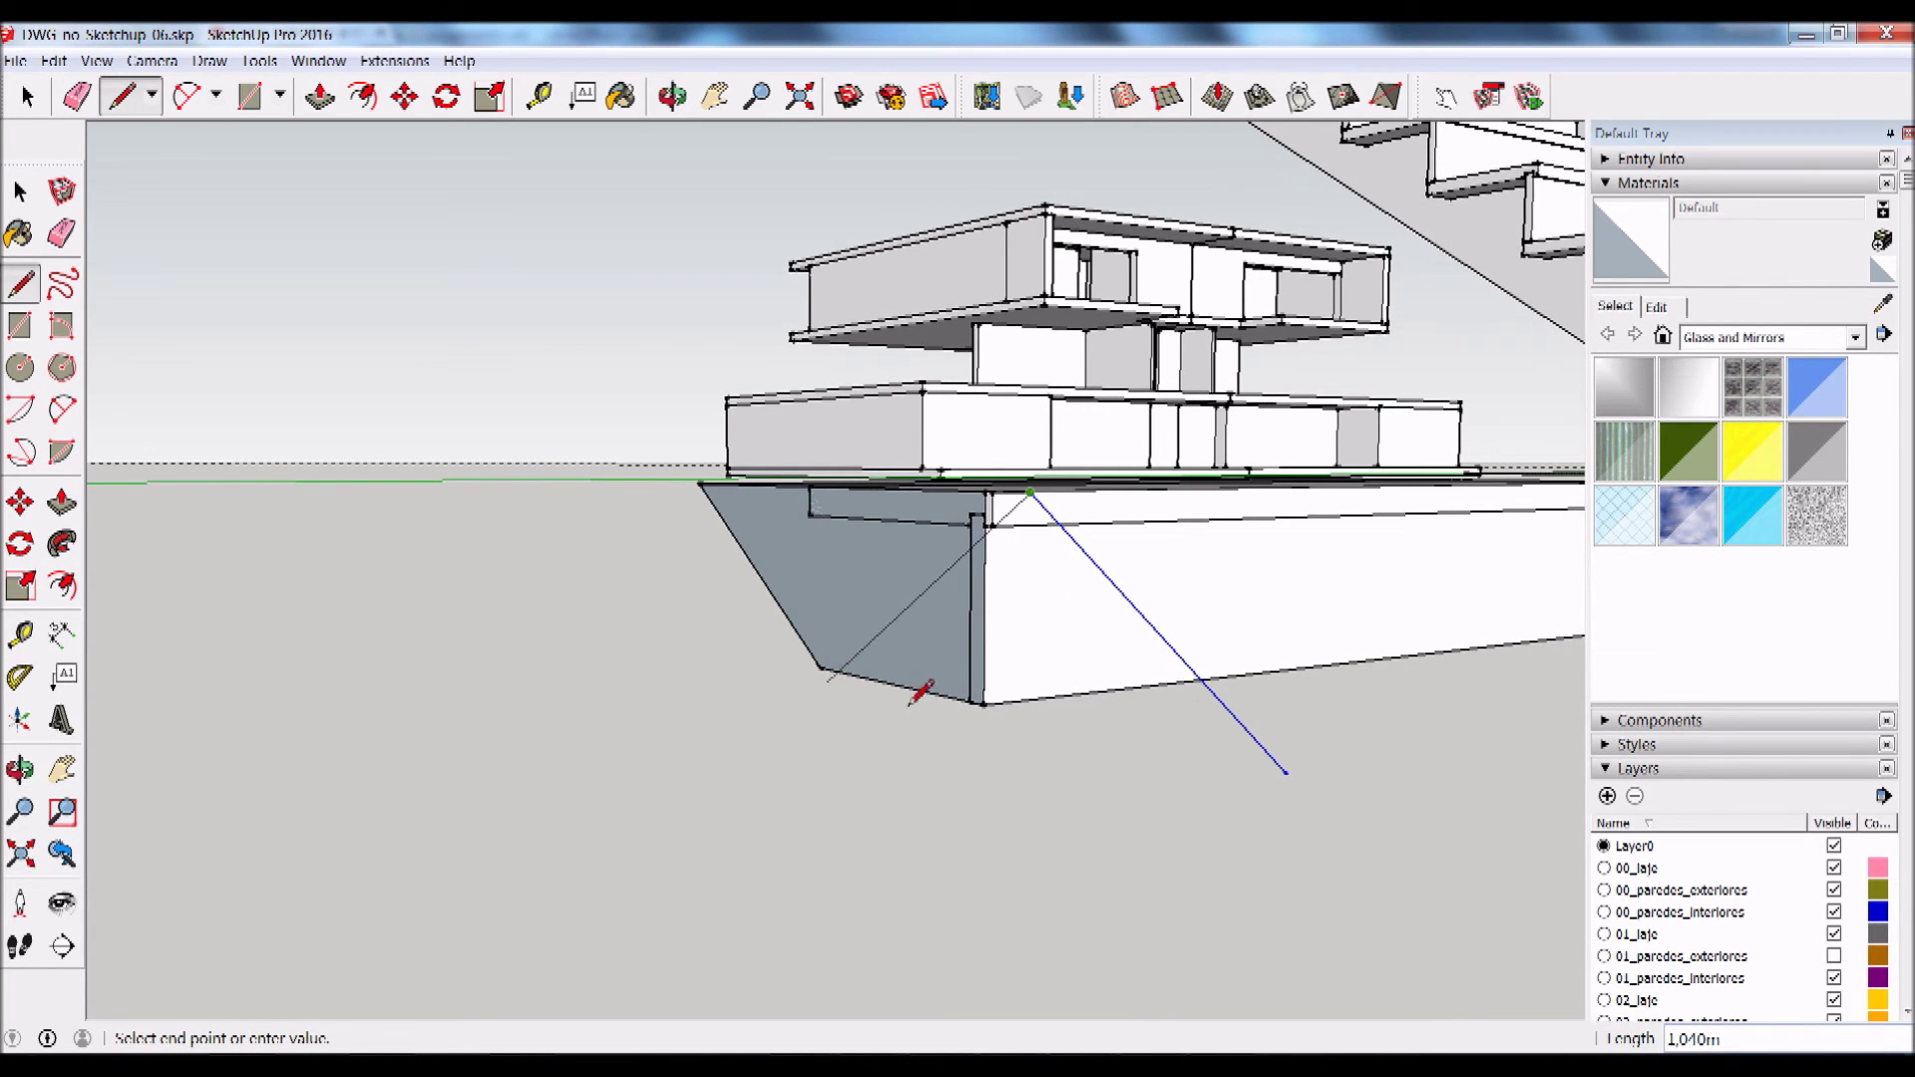
left_click(1287, 773)
left_click(819, 667)
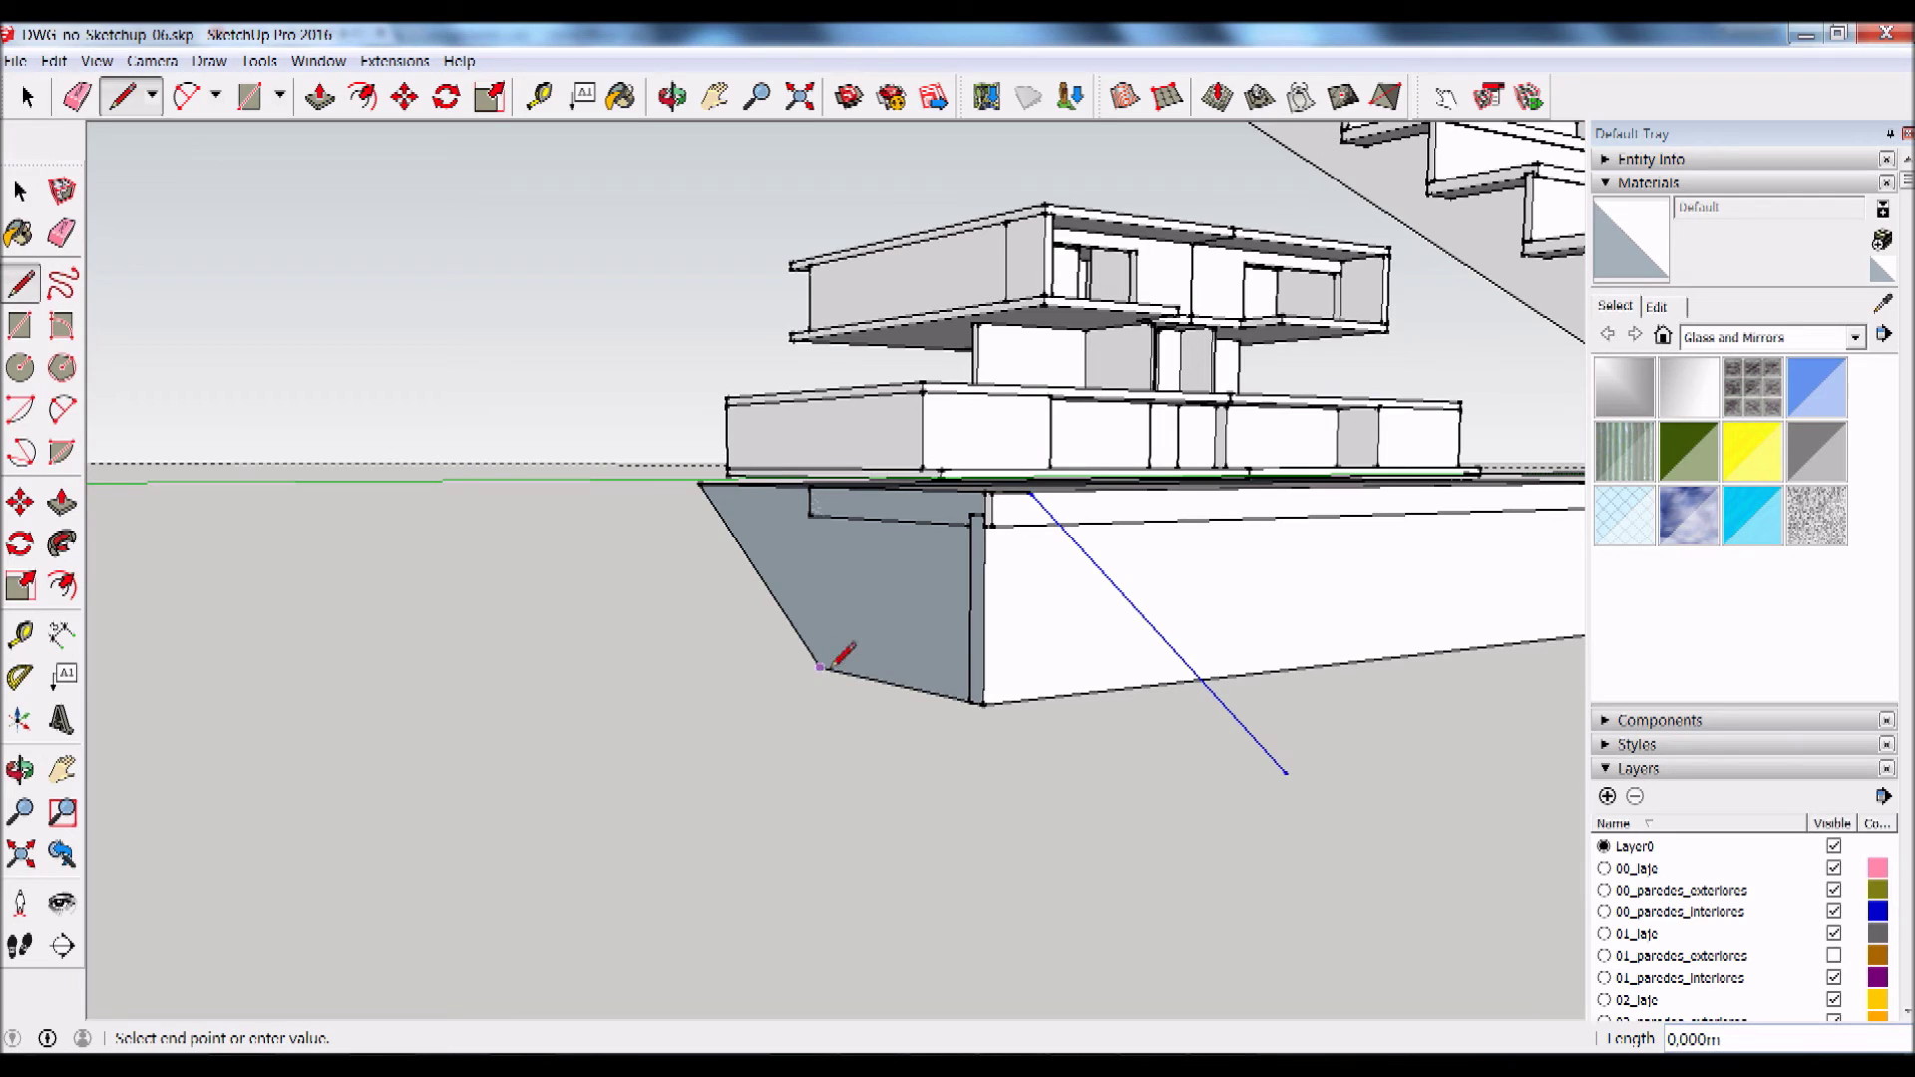
left_click(1286, 773)
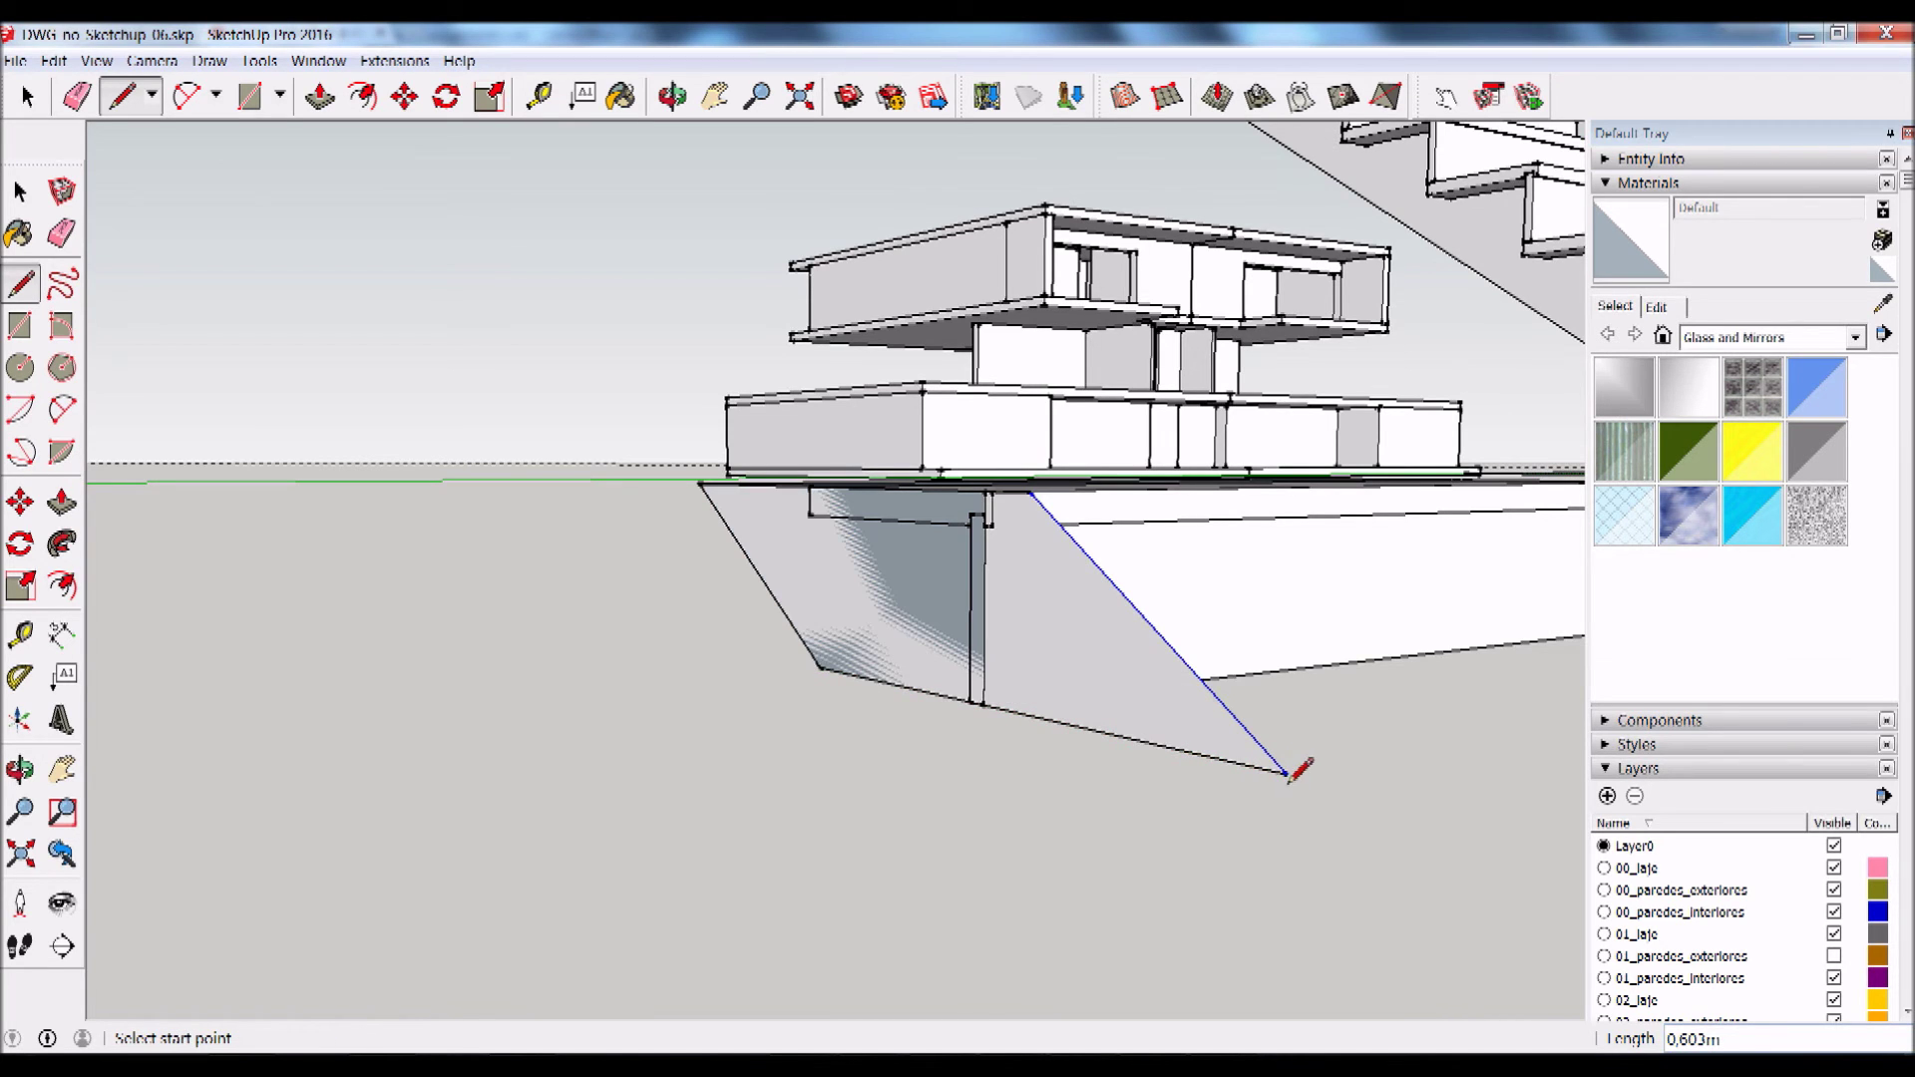
Step: Extrude the sloping side face 3 cm into a stringer and select the step with it
left_click(62, 502)
left_click_drag(1129, 660, 1065, 676)
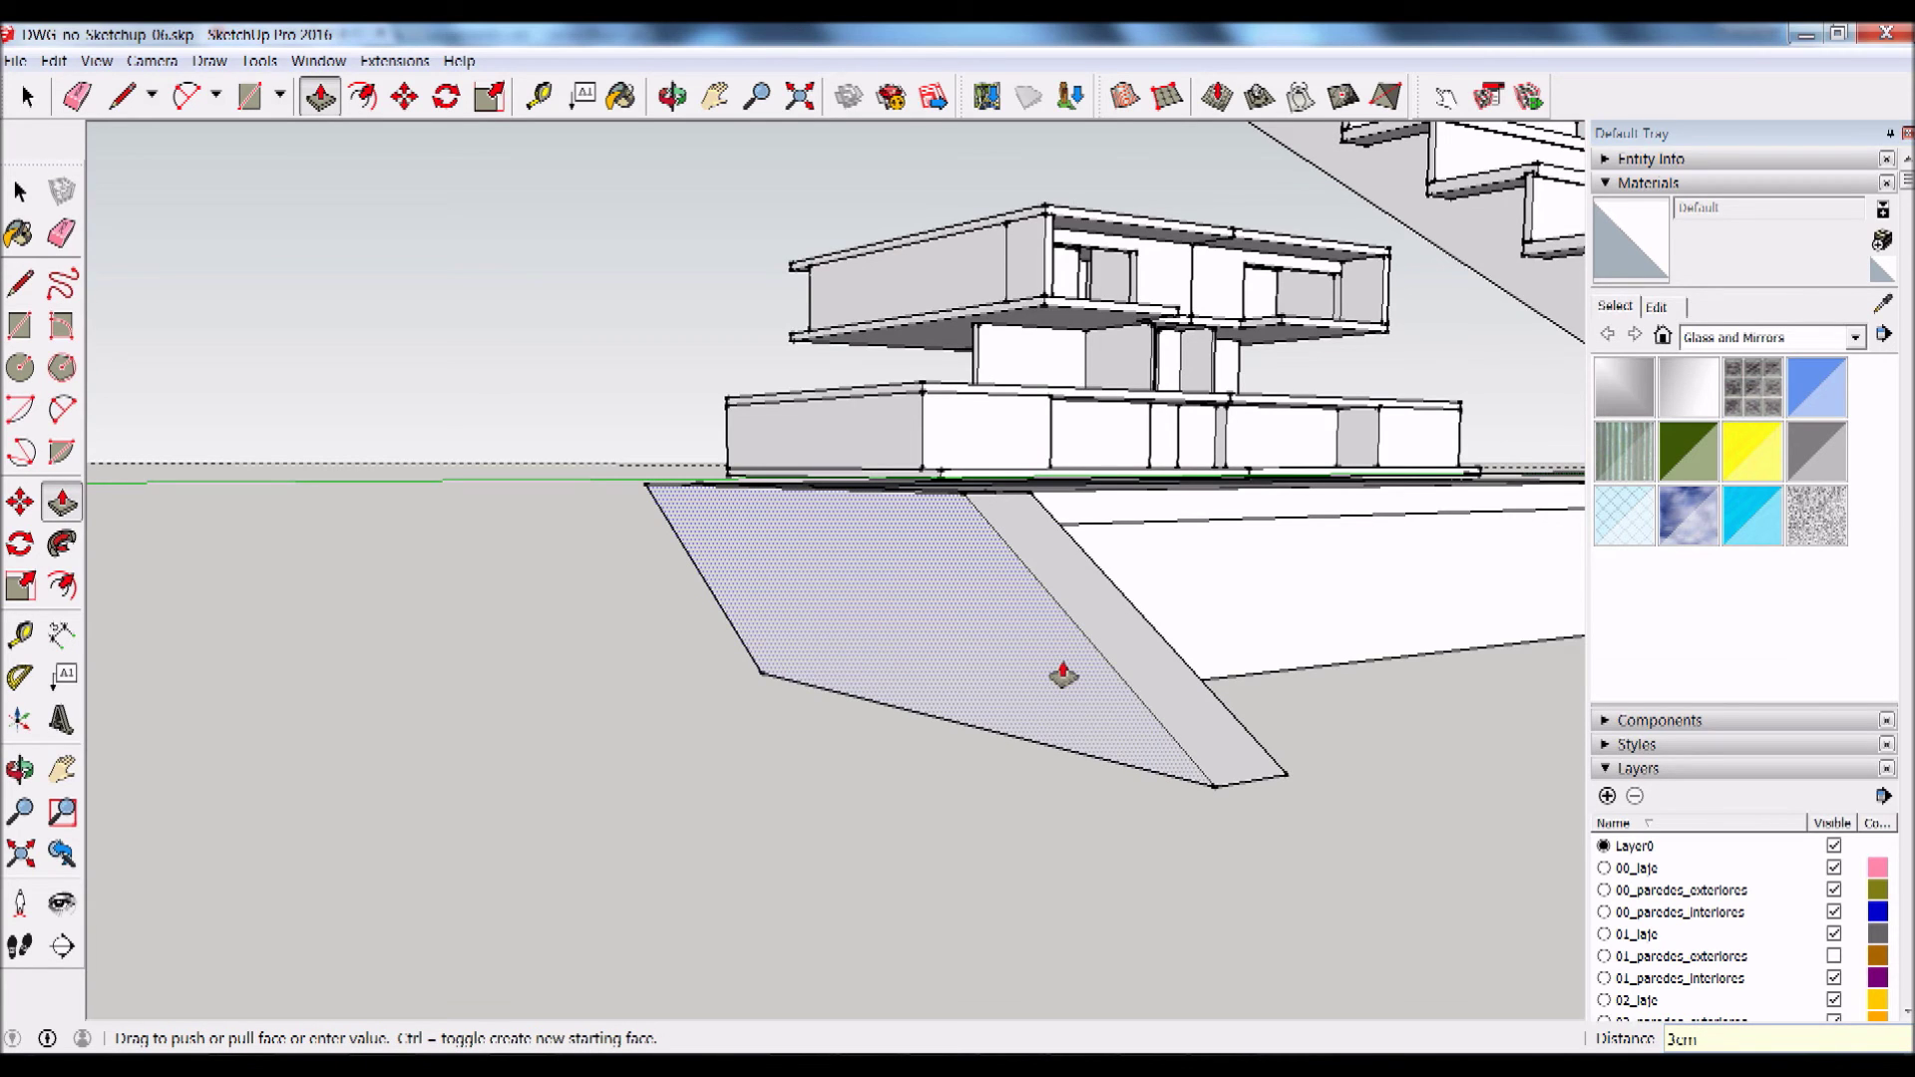
key("Return")
middle_click_drag(1060, 607, 1034, 725)
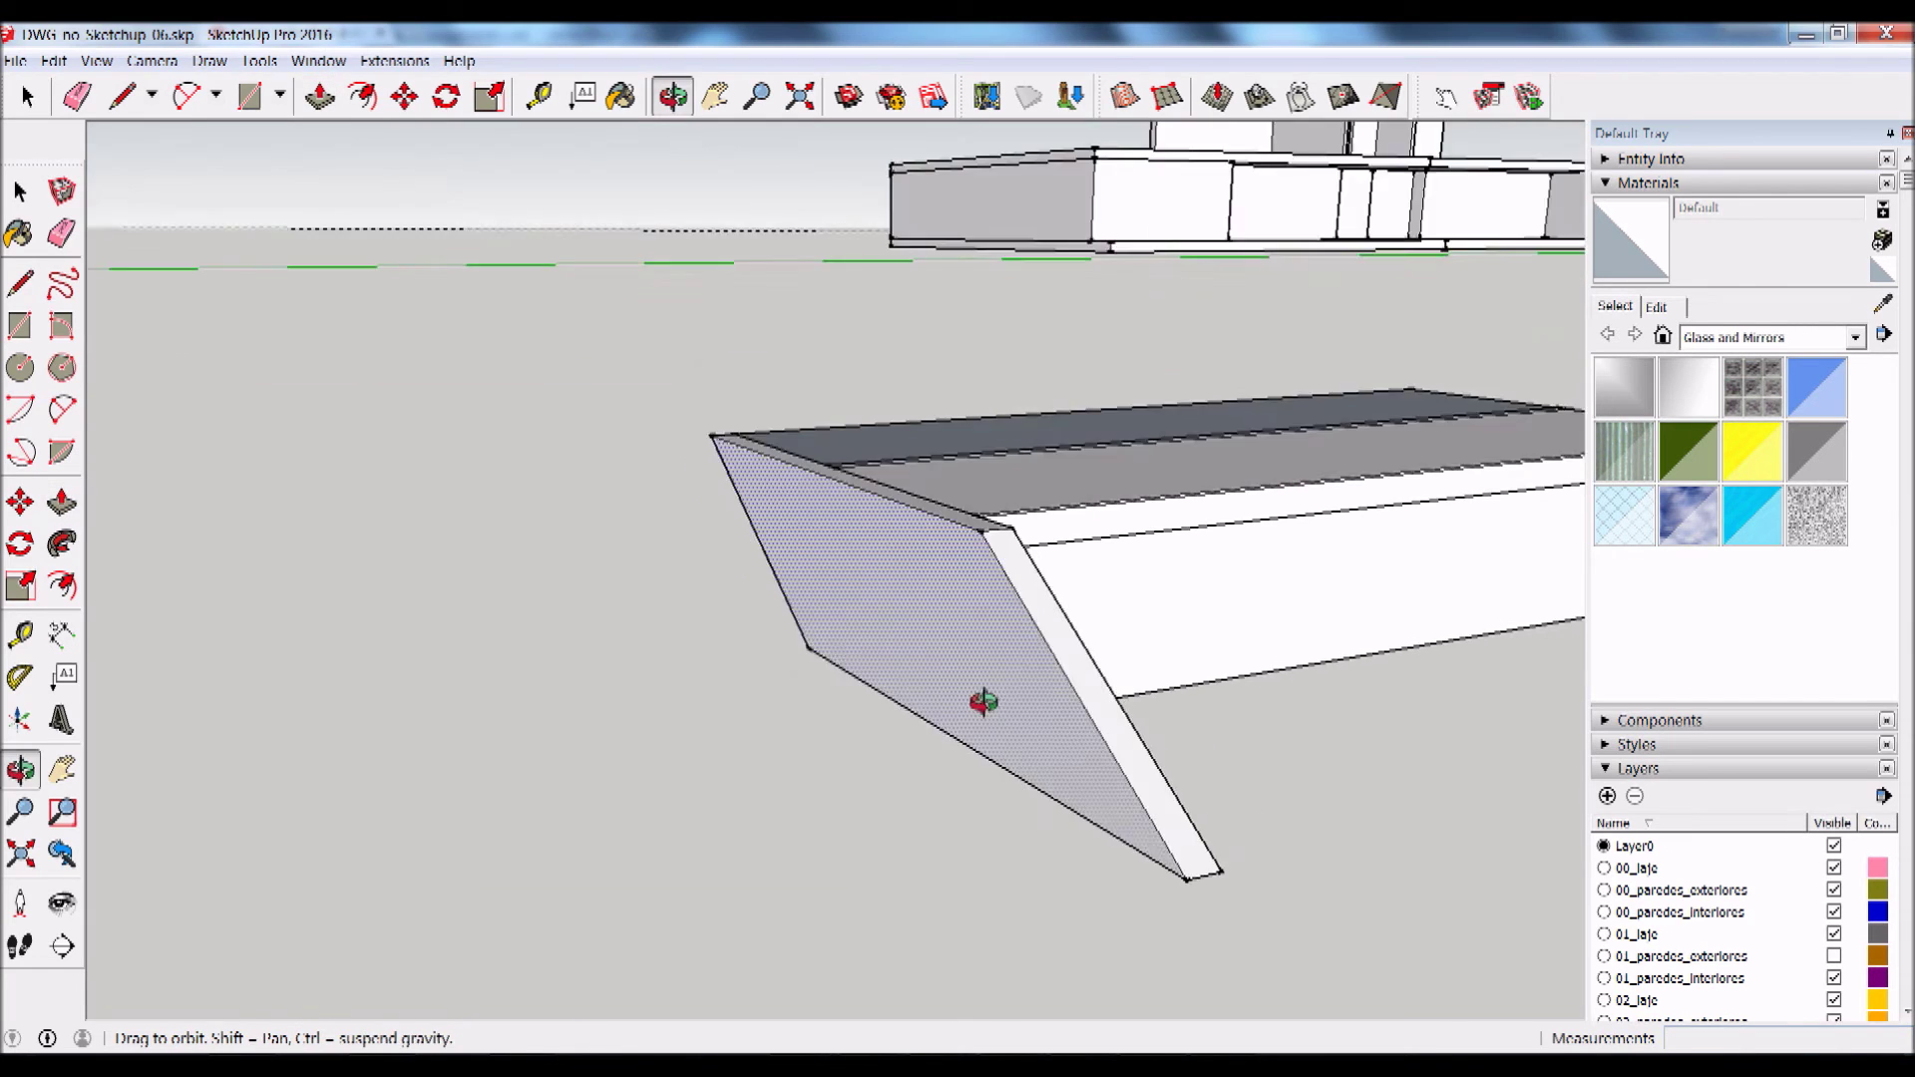
left_click(20, 192)
middle_click_drag(1194, 548, 1360, 682)
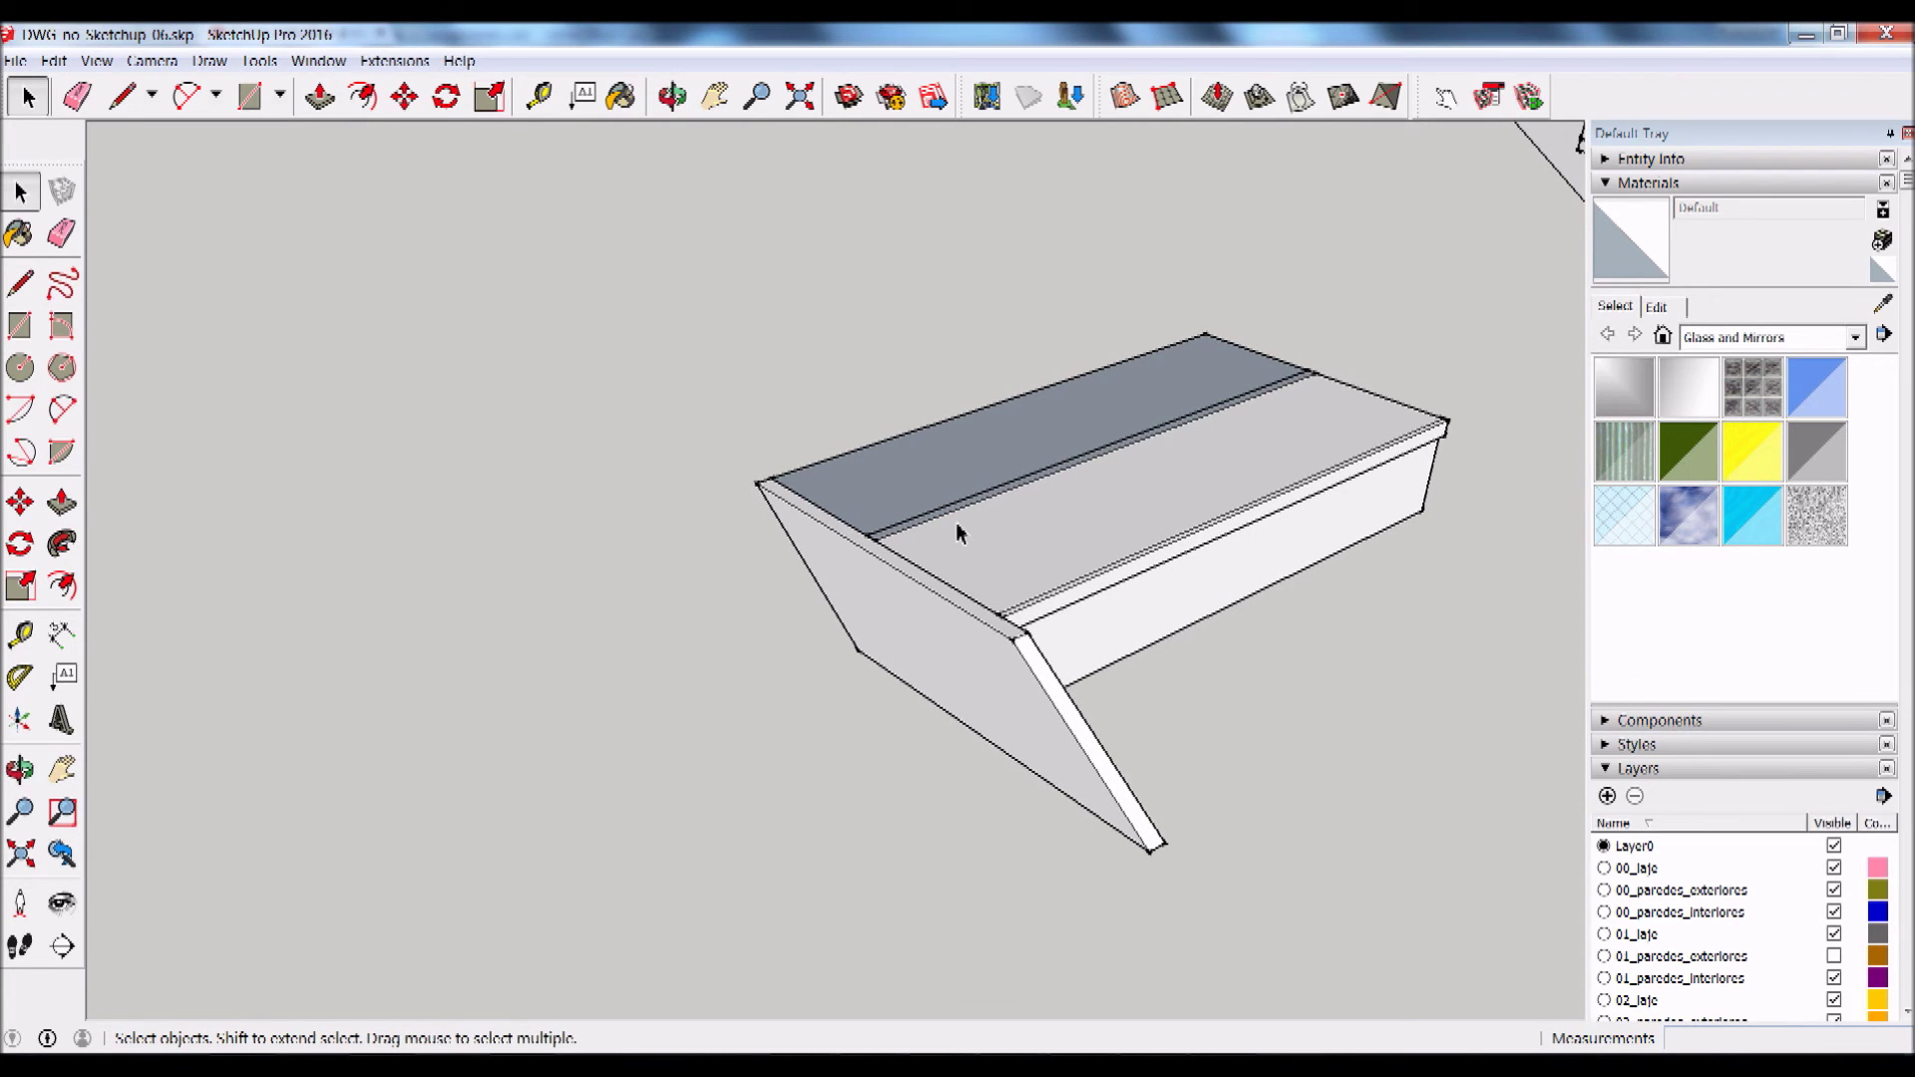
left_click_drag(397, 918, 396, 905)
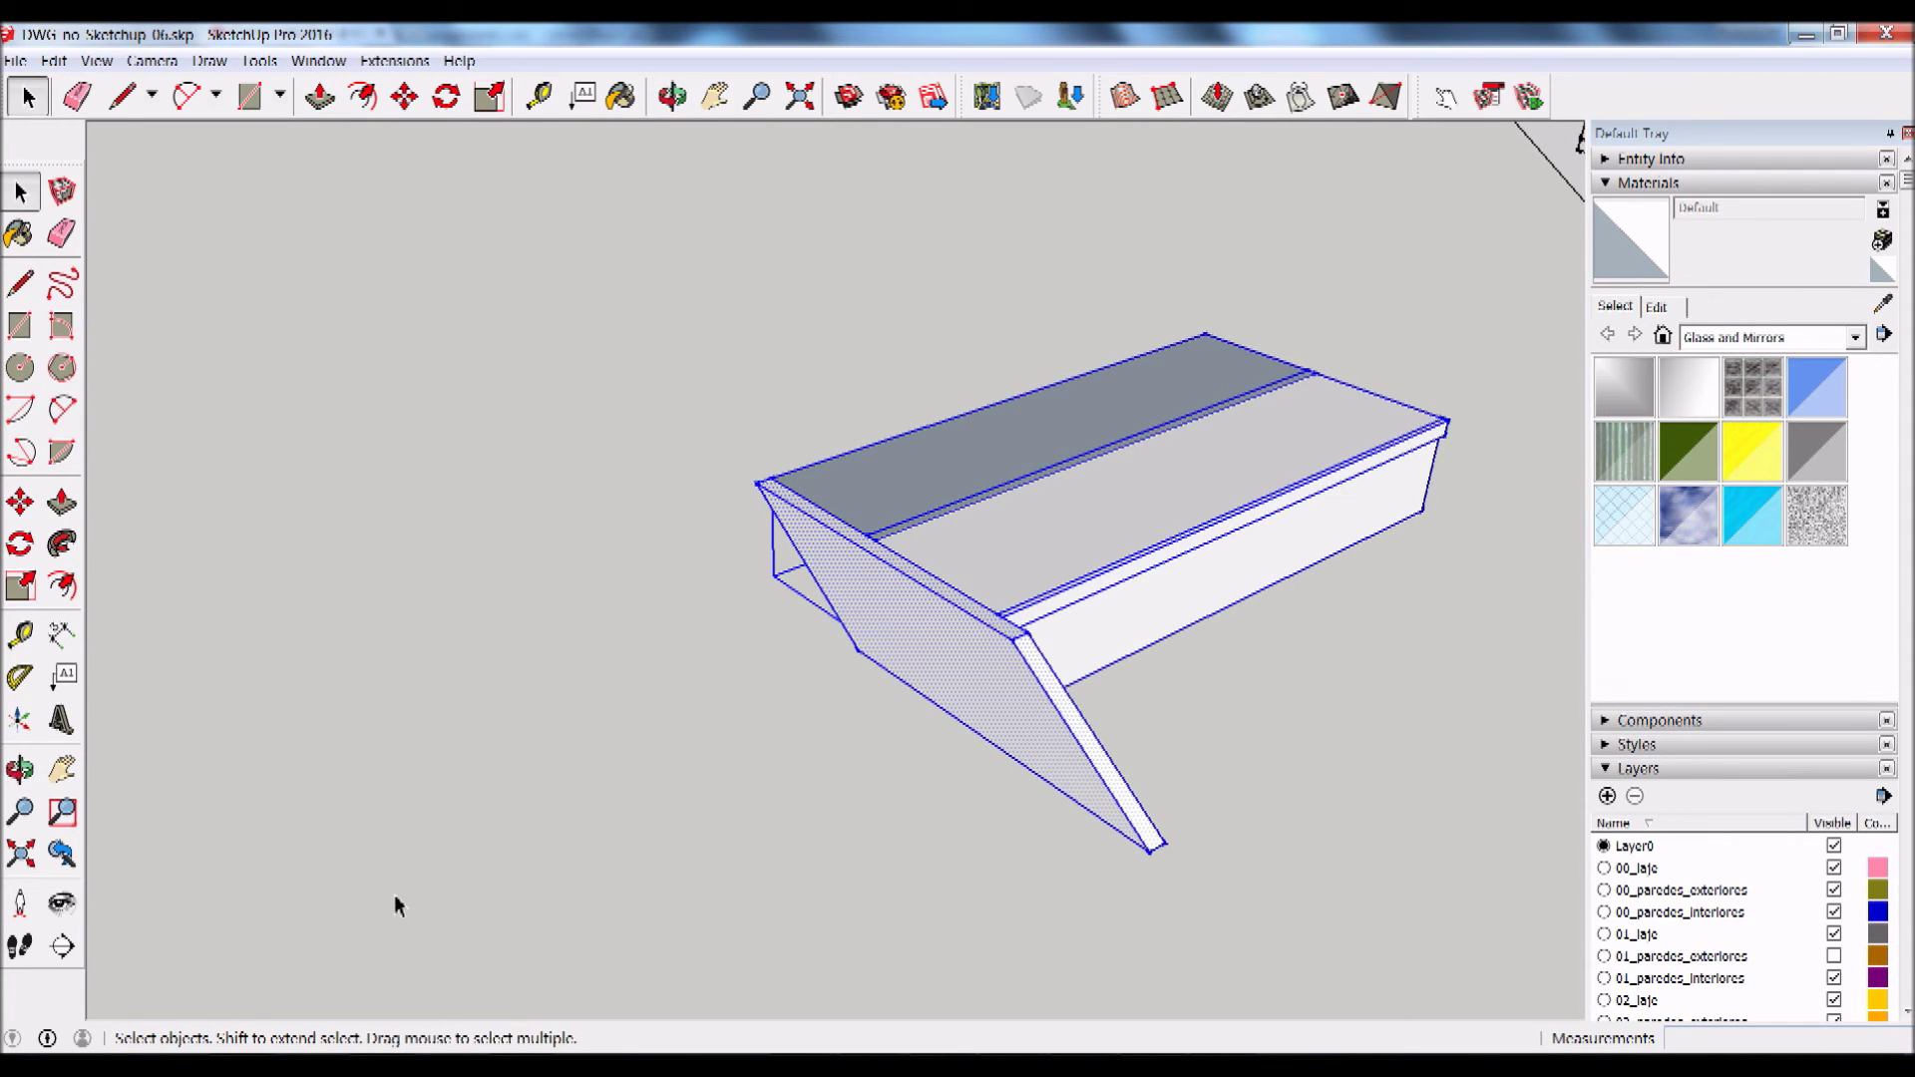
middle_click_drag(1023, 733, 967, 602)
left_click(18, 638)
left_click(19, 509)
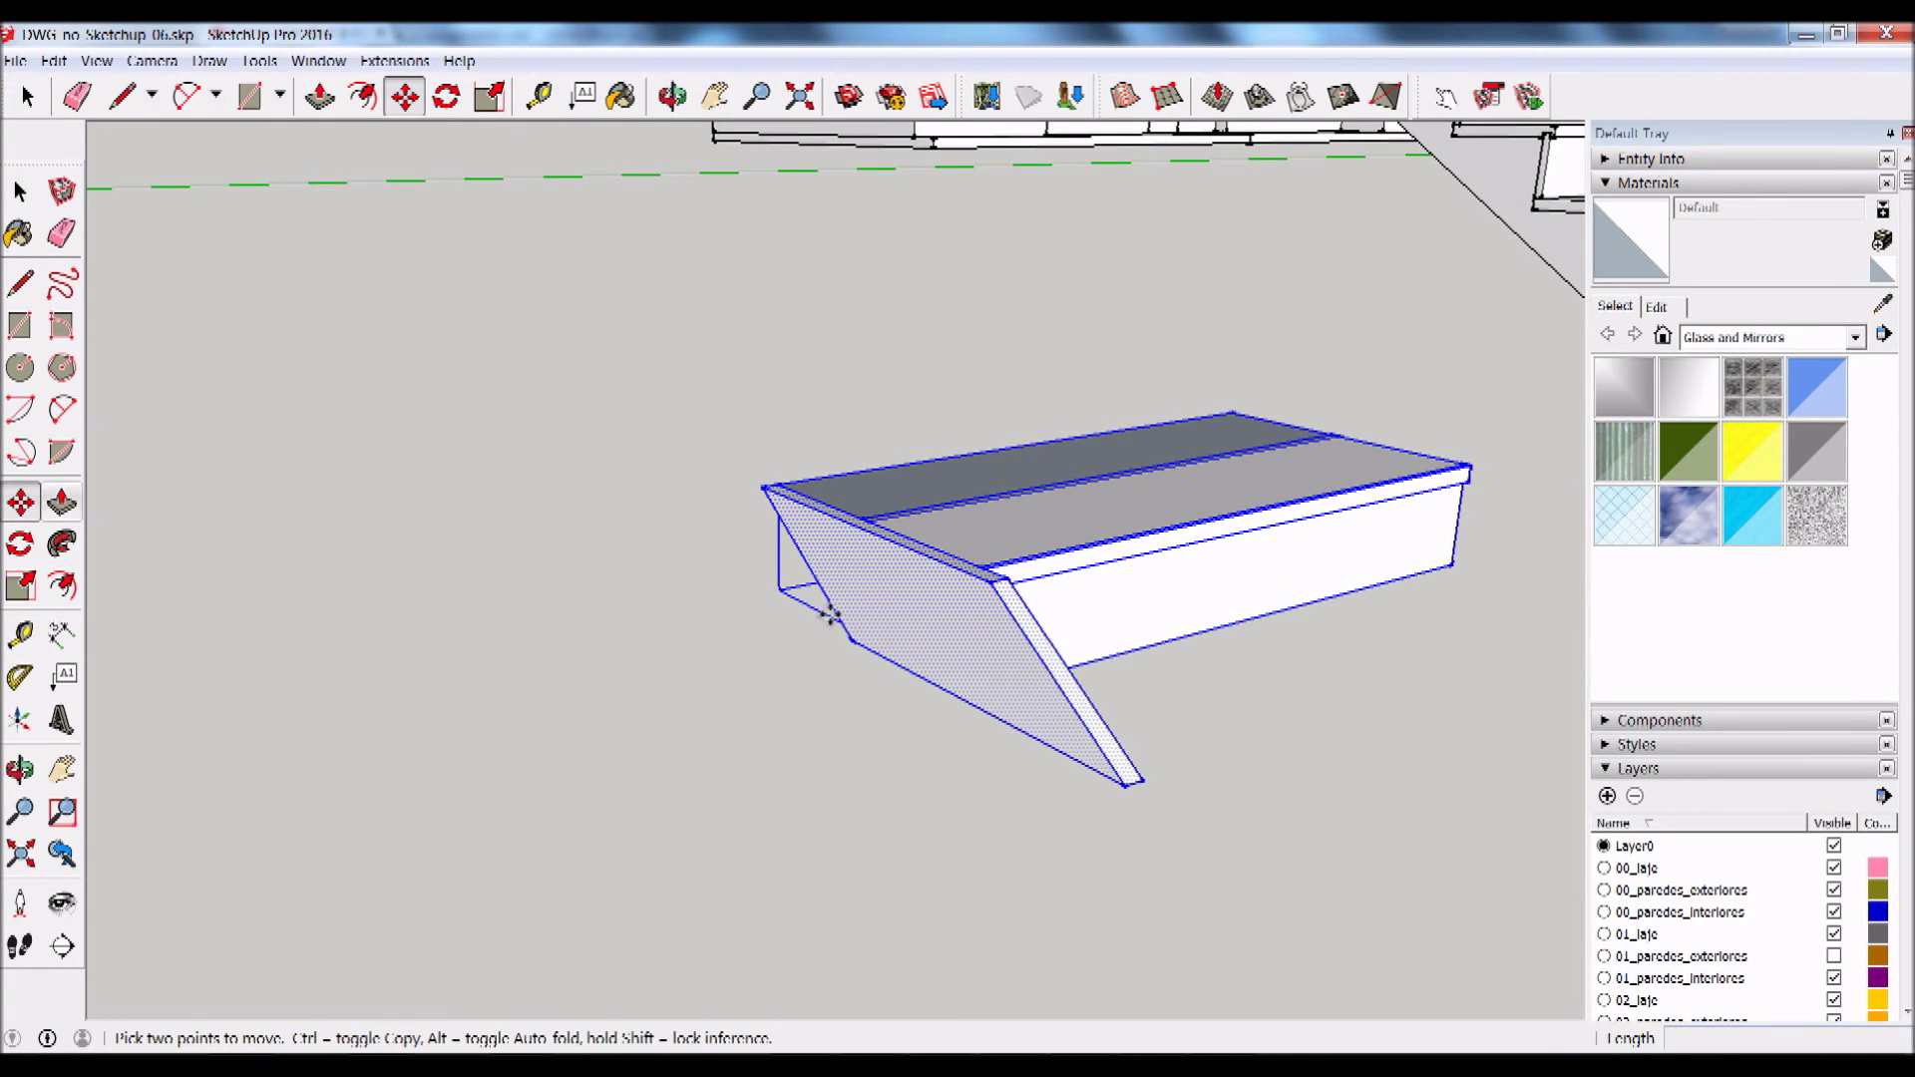
mouse_move(1187, 491)
middle_mouse_down()
mouse_move(1281, 277)
mouse_move(1047, 372)
mouse_move(196, 130)
middle_mouse_up()
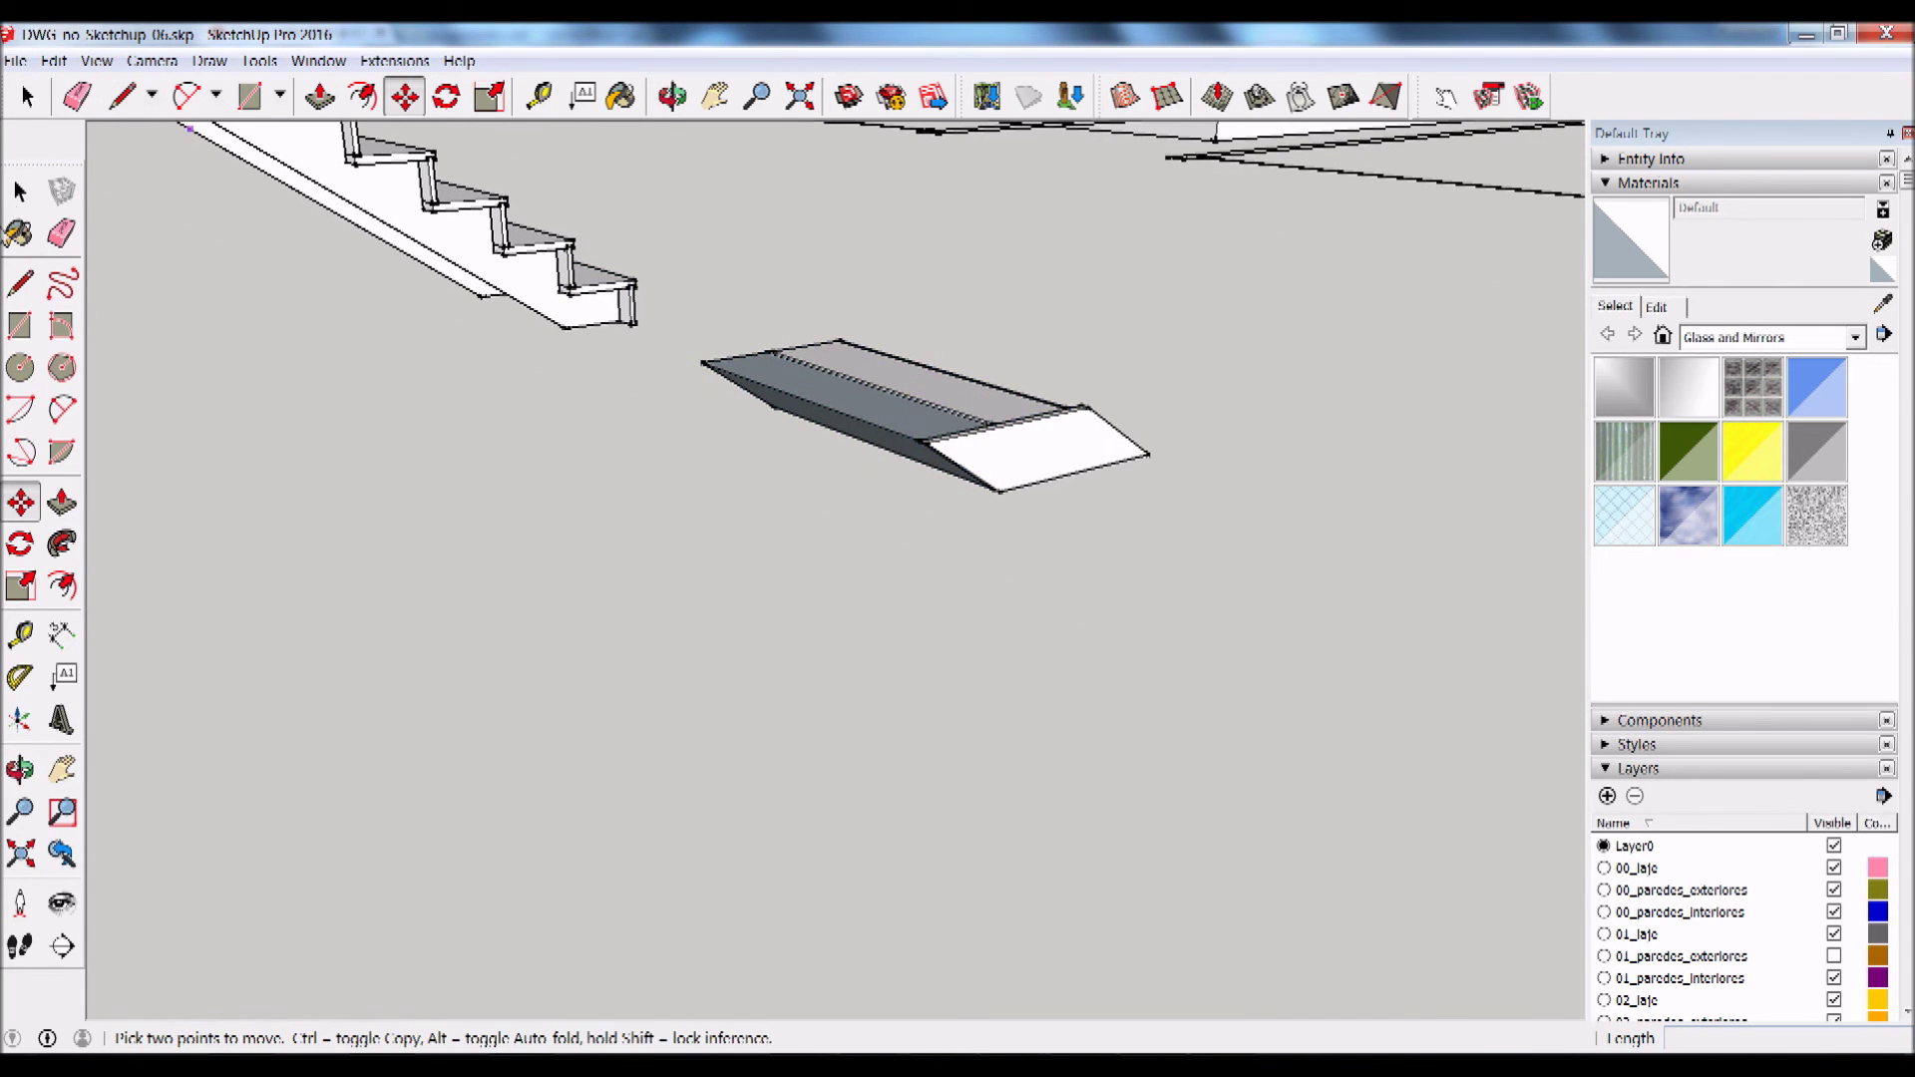
key("space")
left_click(775, 402)
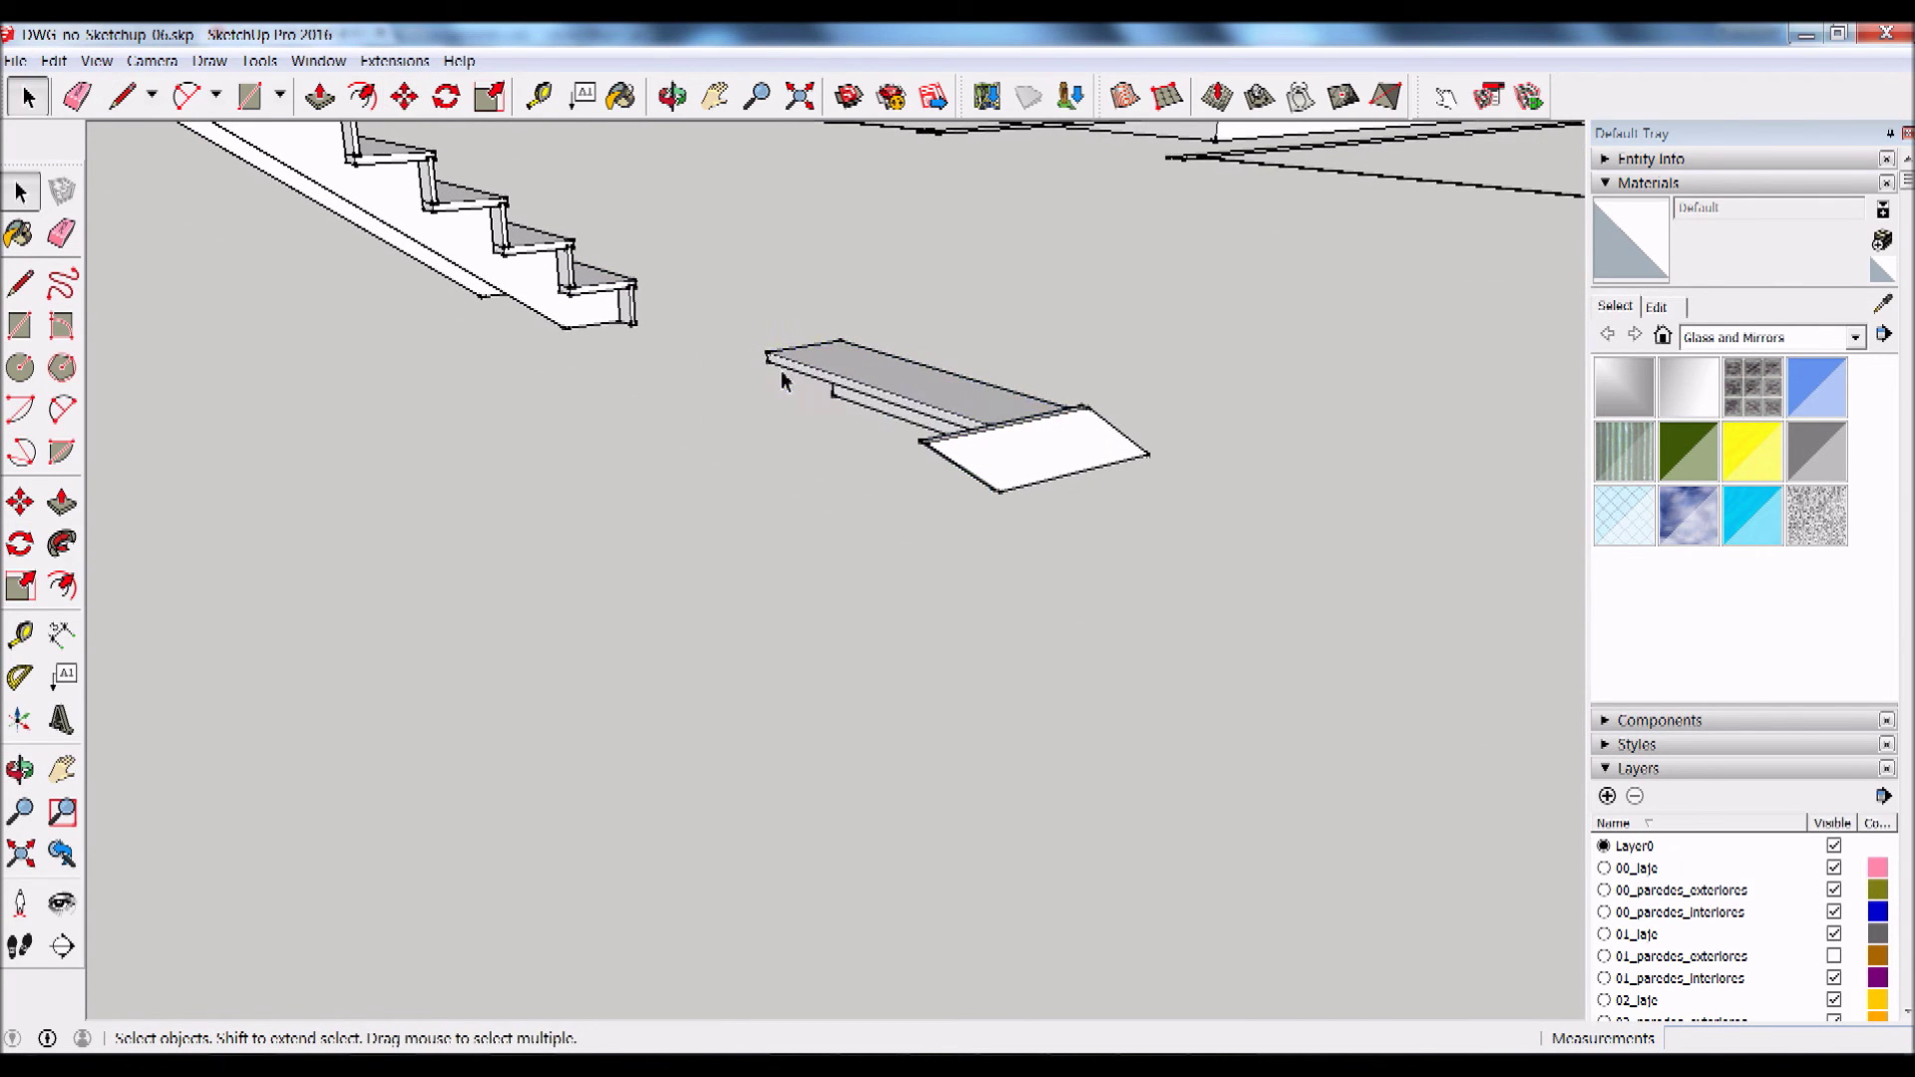
middle_click_drag(1068, 470, 451, 252)
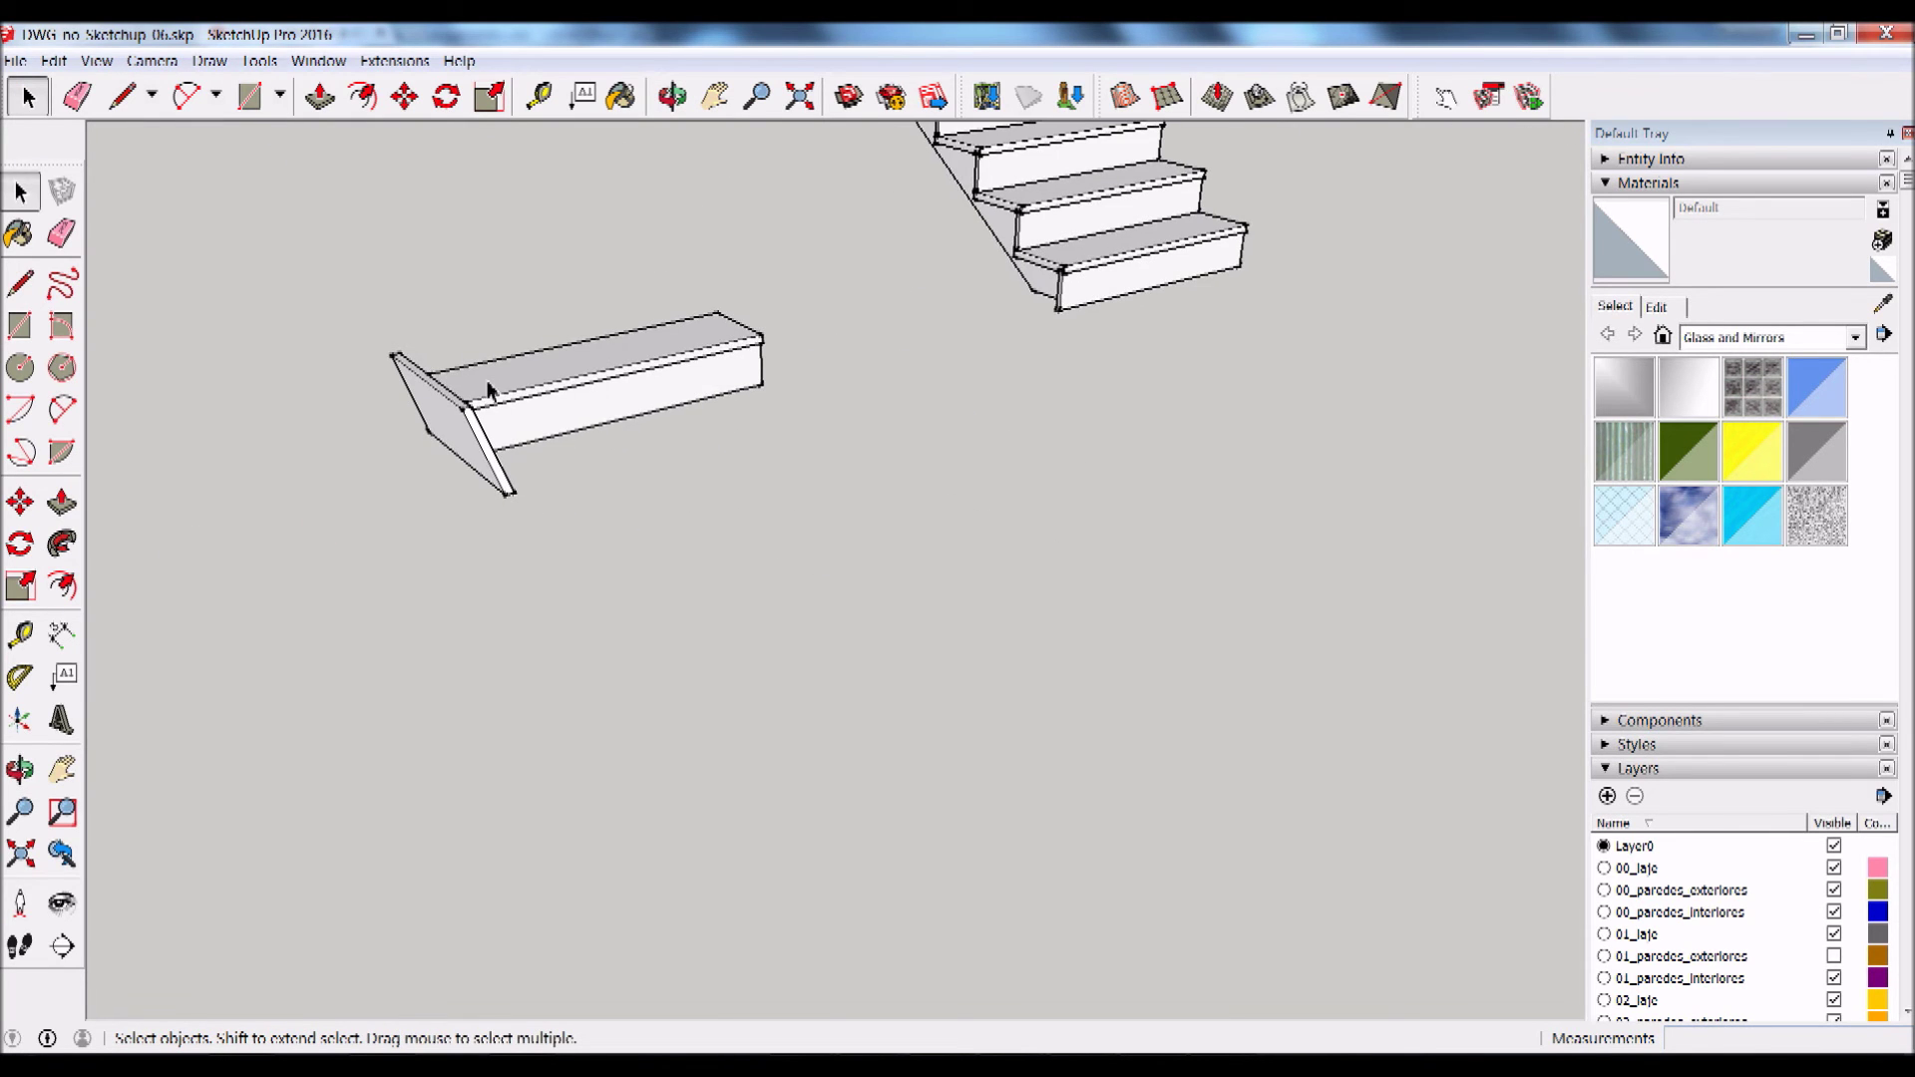
middle_click_drag(489, 389, 547, 292)
scroll(494, 525, "up", 2)
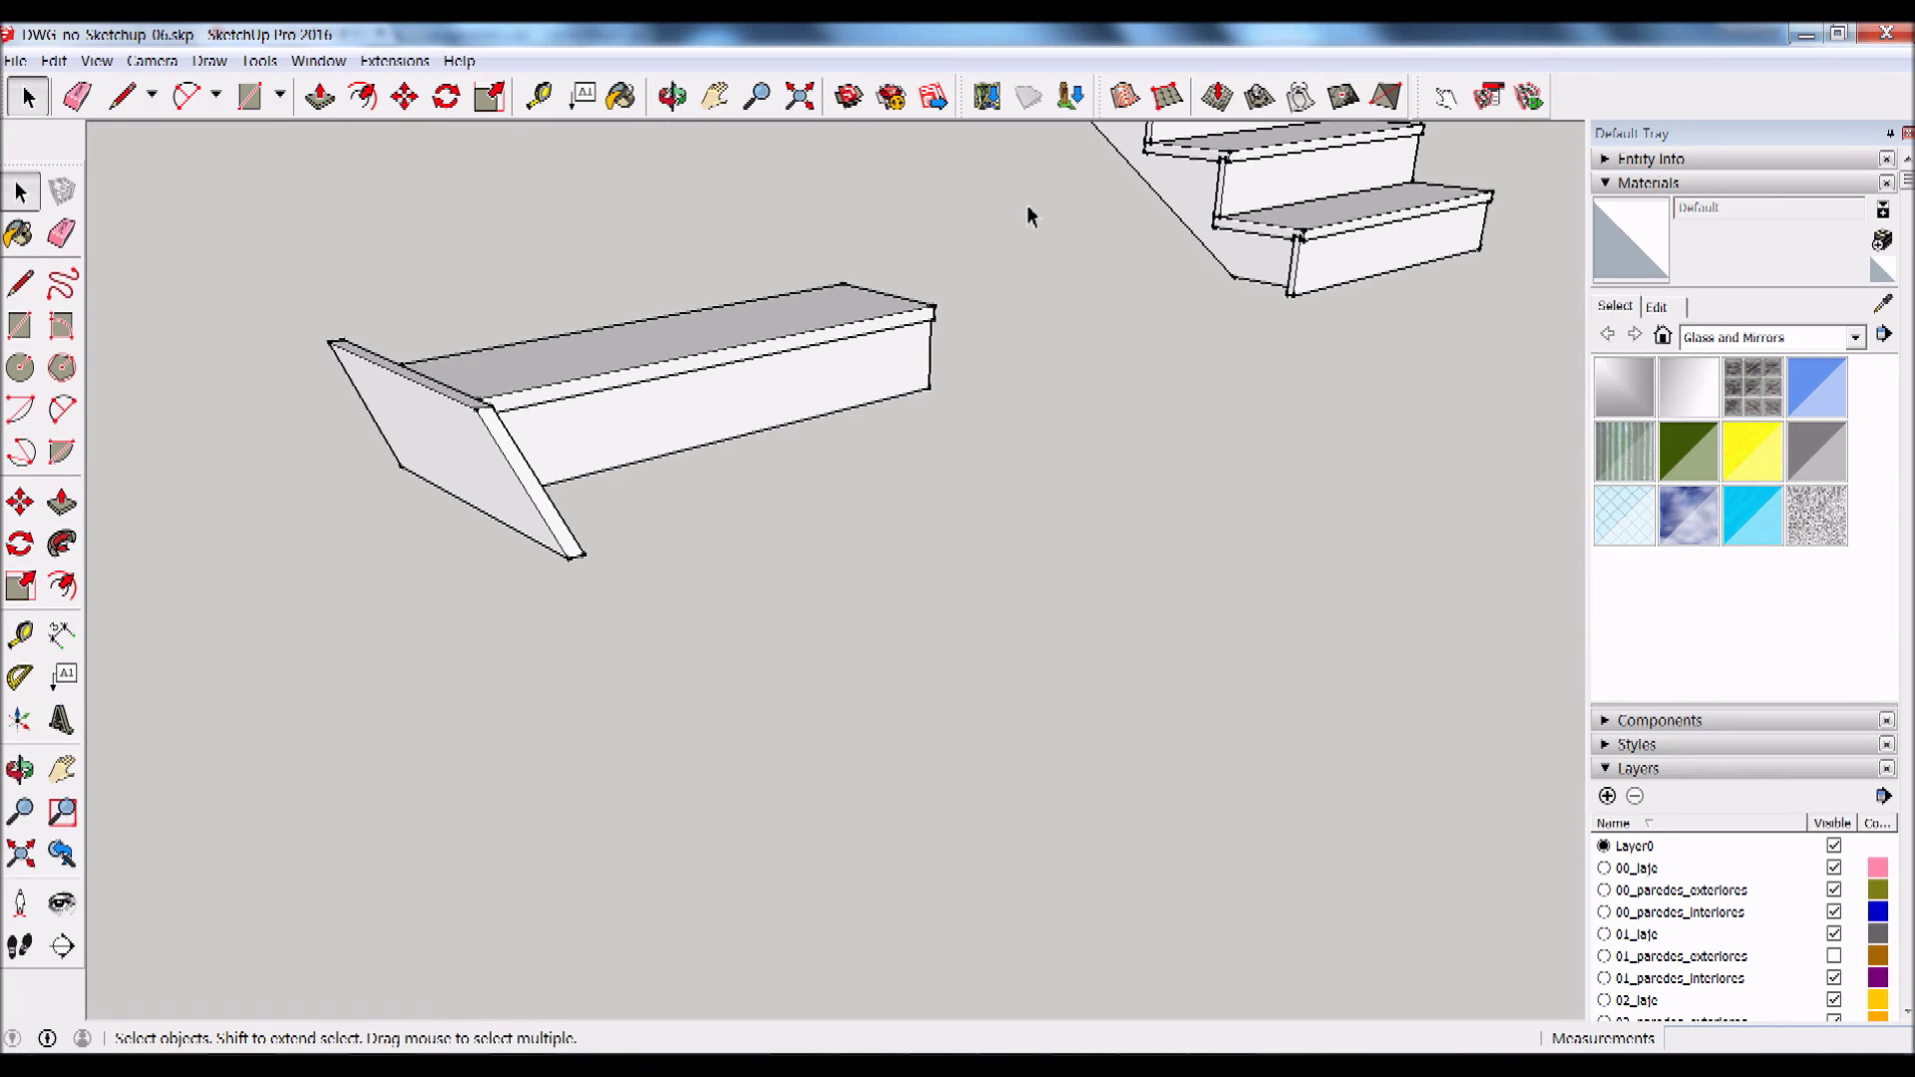
left_click_drag(260, 663, 261, 659)
scroll(386, 391, "up", 2)
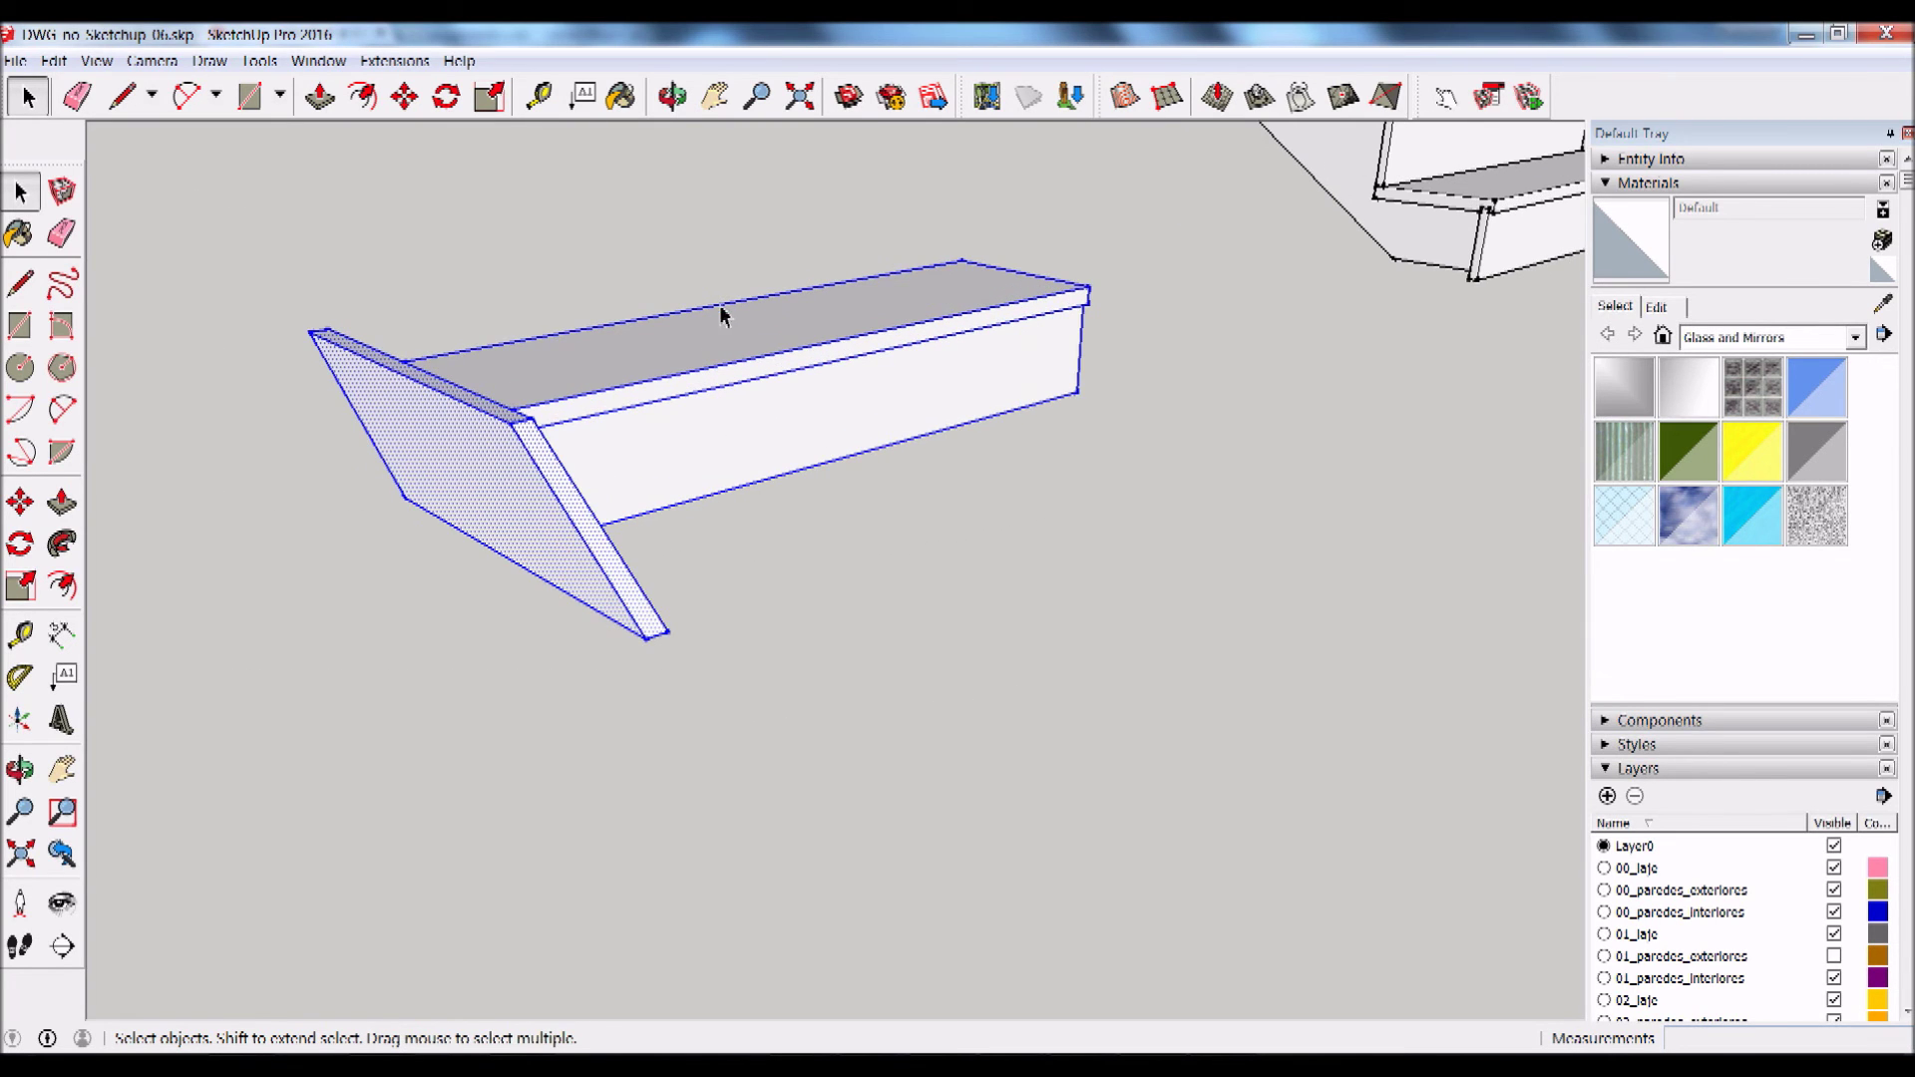
Step: Copy the step and stringer one position up the slope and repeat it 15 times
left_click(20, 501)
left_click(404, 499)
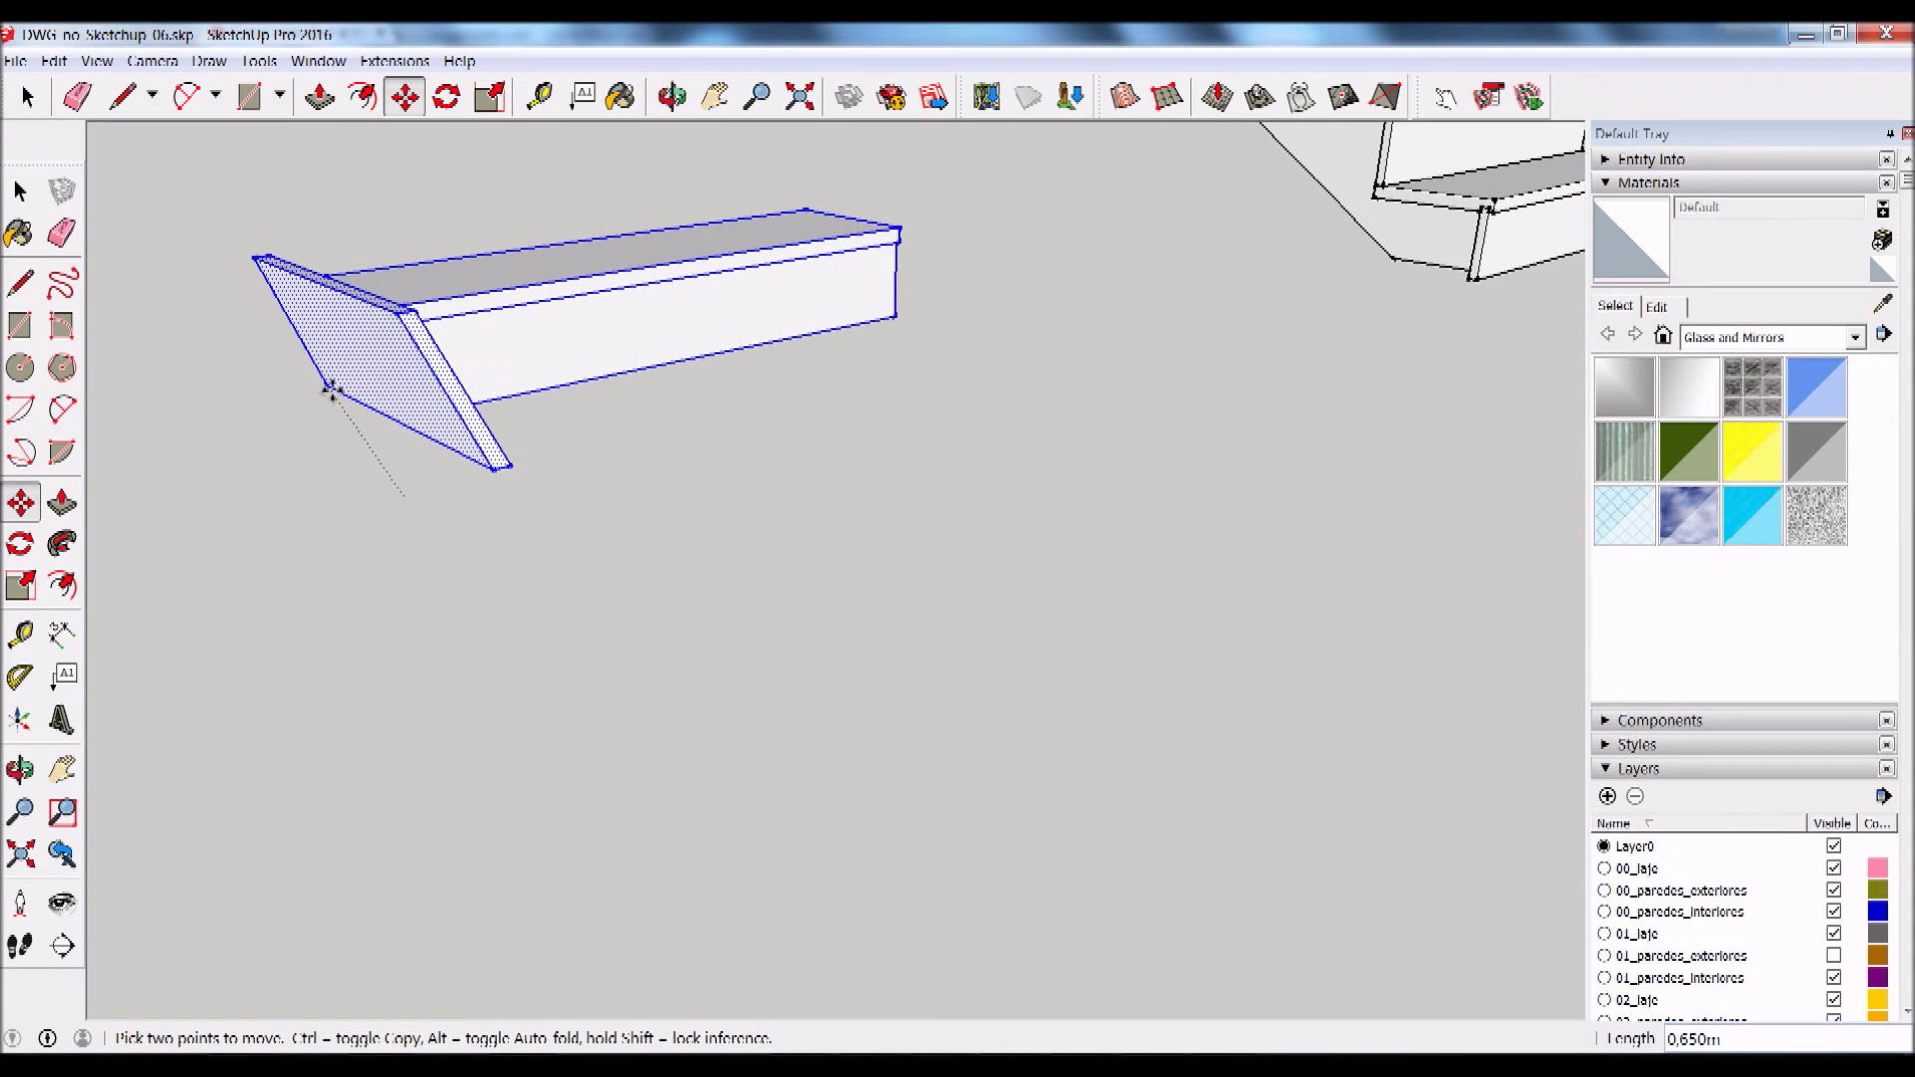
key("ctrl")
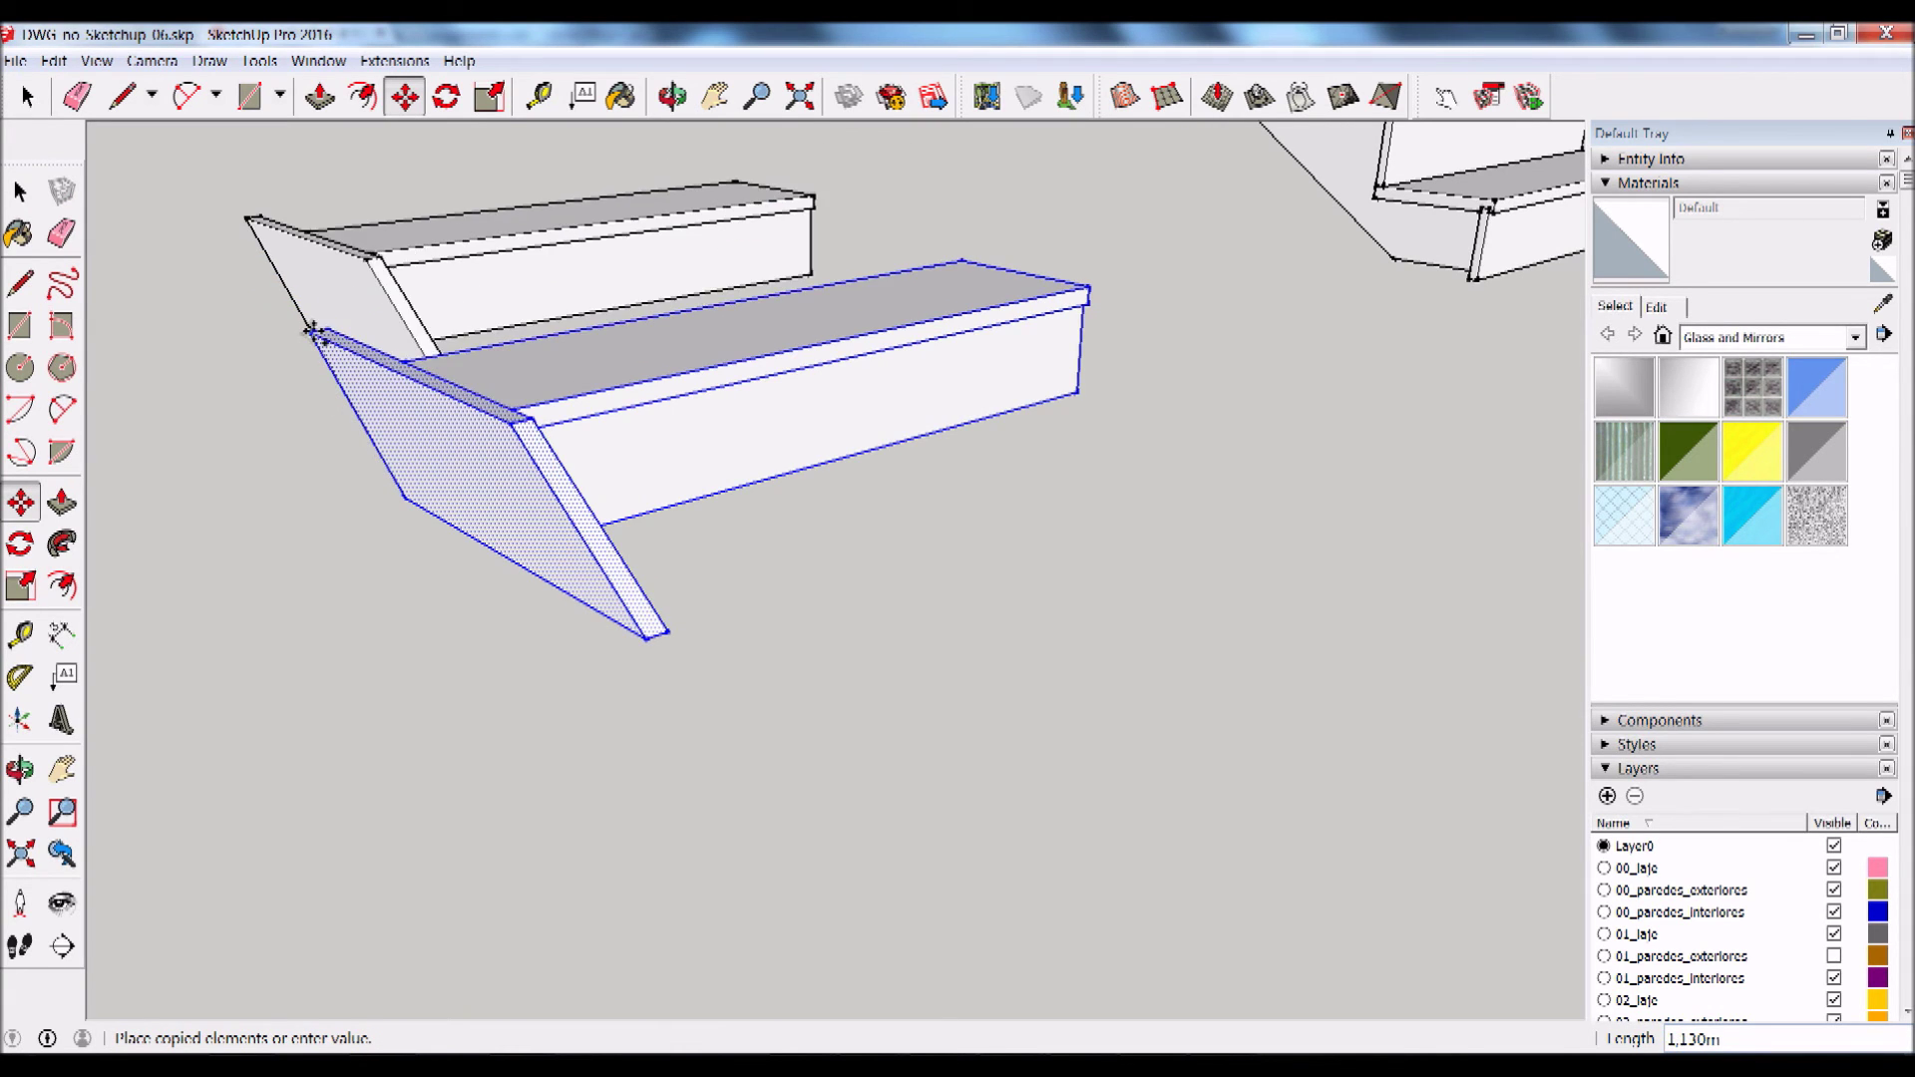
left_click(312, 334)
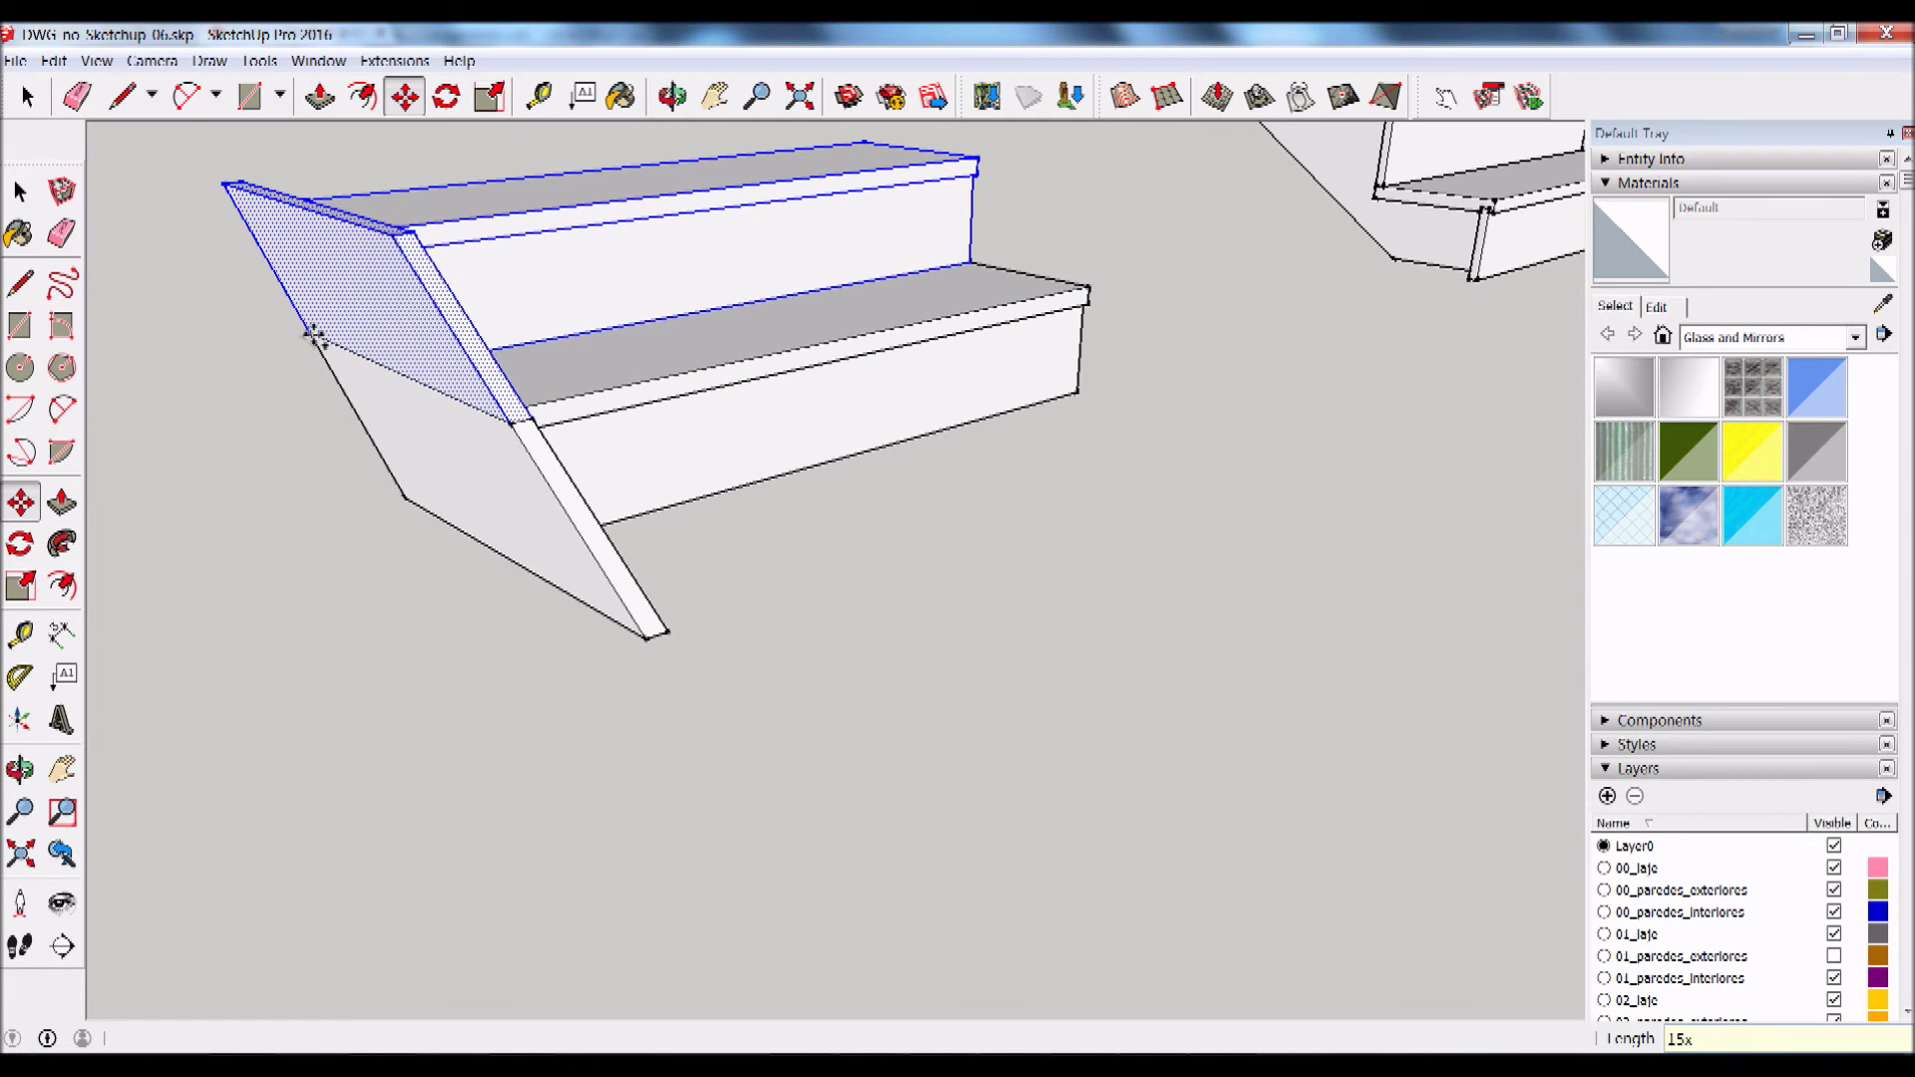
key("Return")
scroll(312, 334, "down", 5)
mouse_move(312, 334)
middle_mouse_down()
mouse_move(384, 224)
mouse_move(527, 391)
mouse_move(505, 376)
middle_mouse_up()
scroll(521, 364, "up", 3)
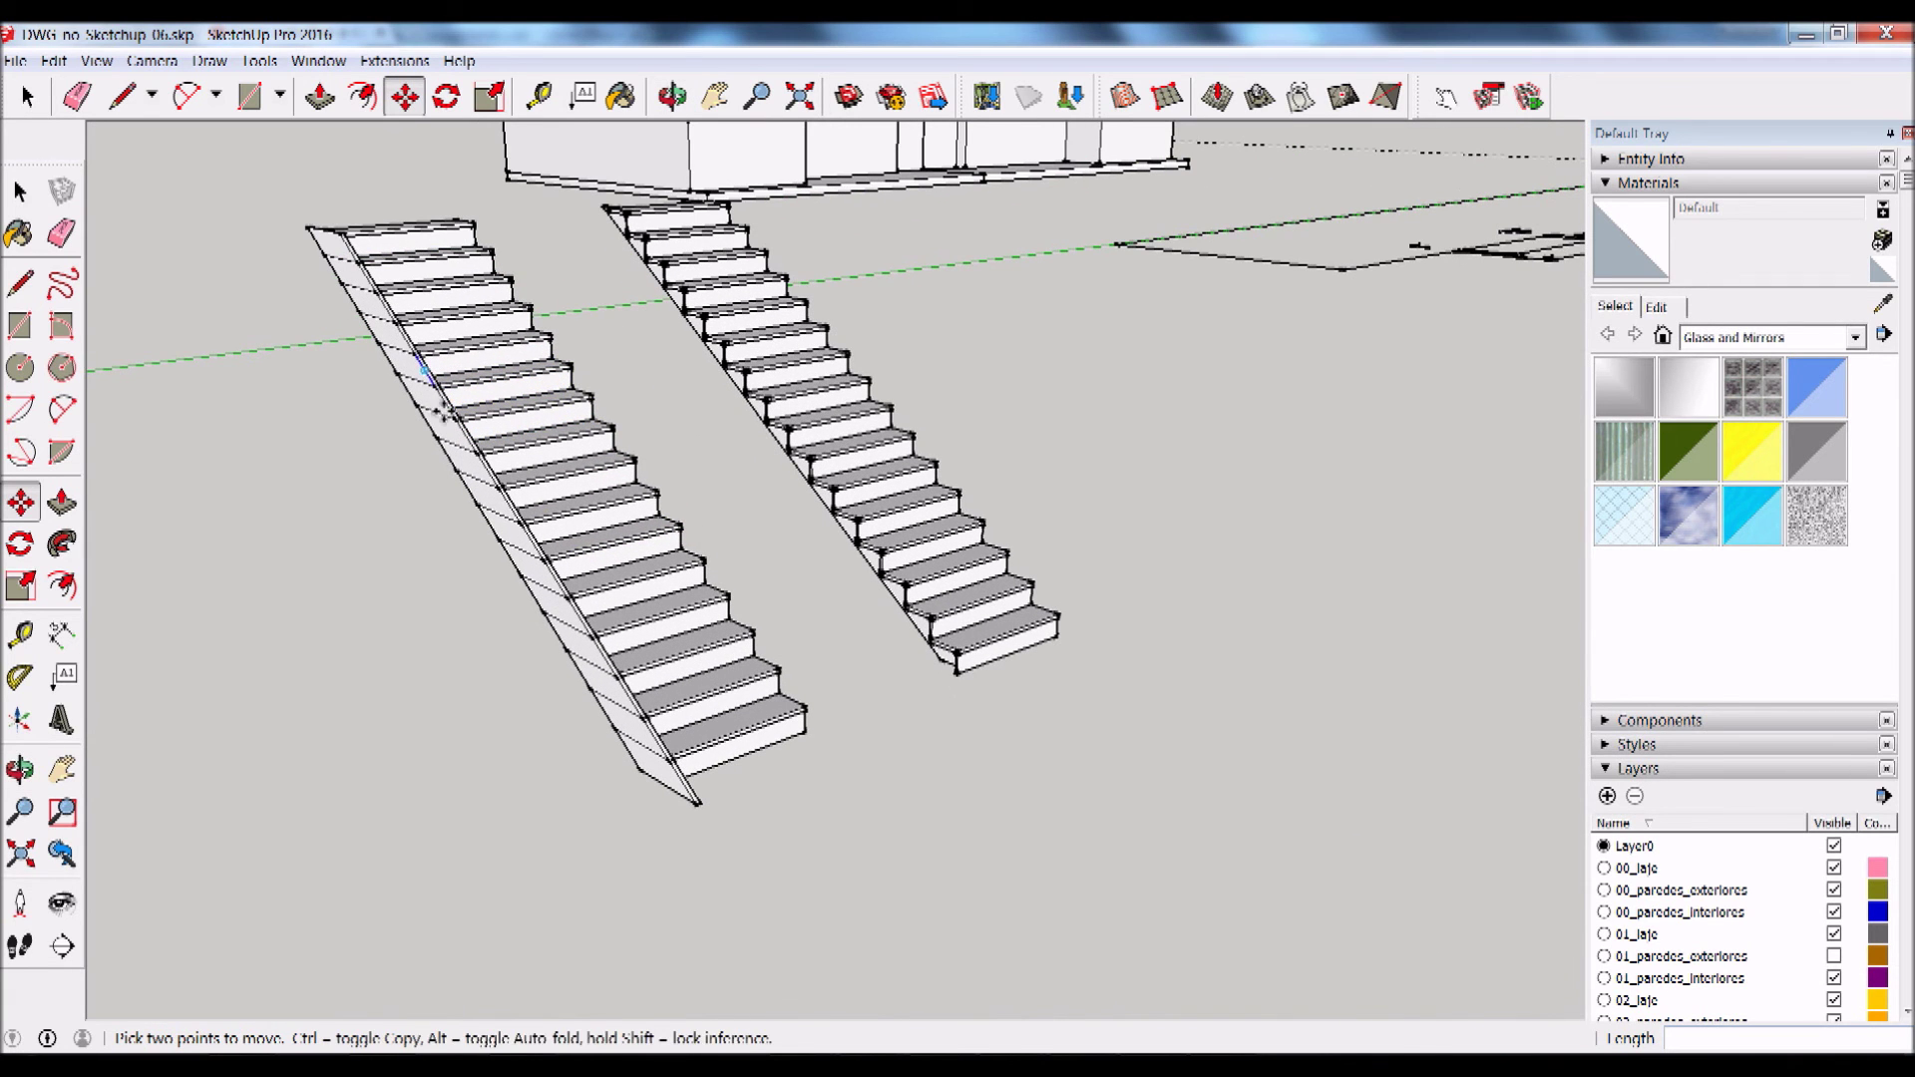
scroll(620, 629, "up", 2)
scroll(679, 722, "up", 2)
scroll(679, 722, "up", 1)
Step: Erase two joint lines on the stringer and select its connected geometry
key("e")
scroll(735, 825, "up", 2)
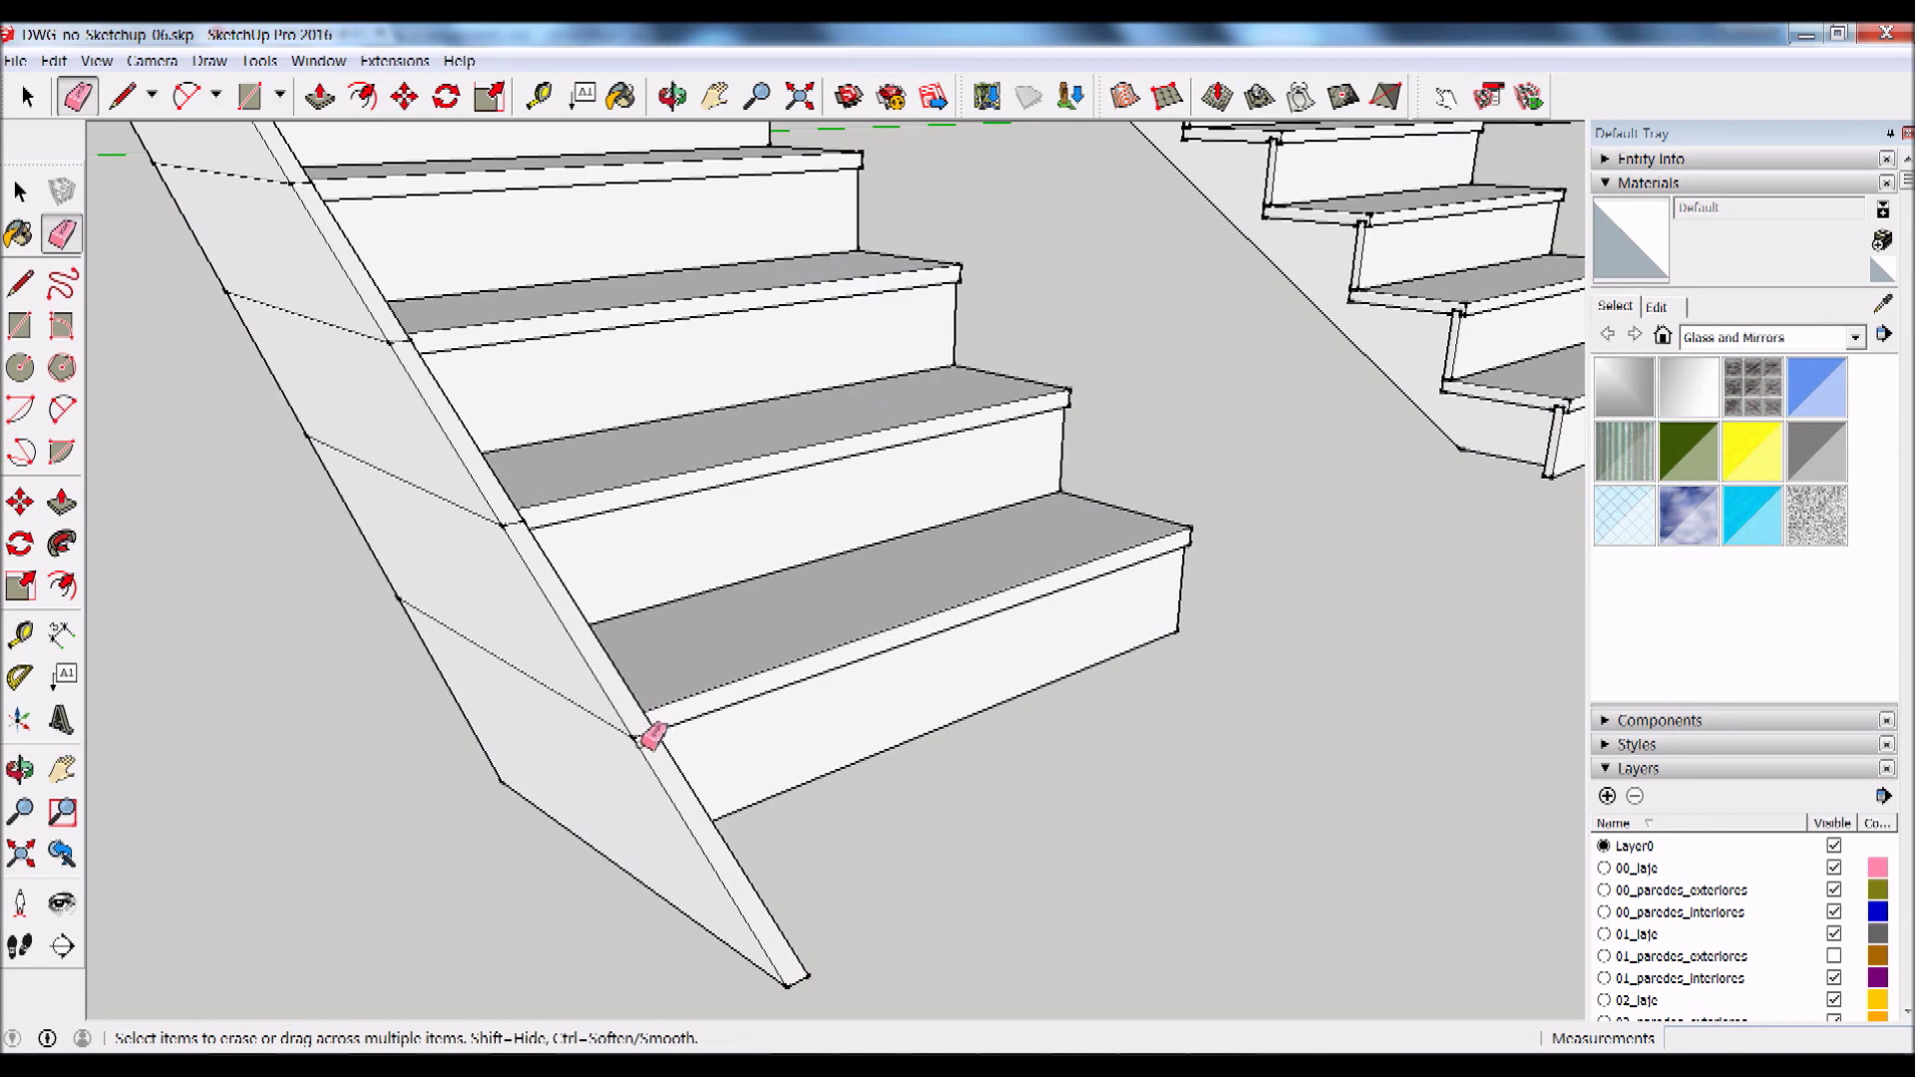
left_click(599, 716)
left_click(479, 512)
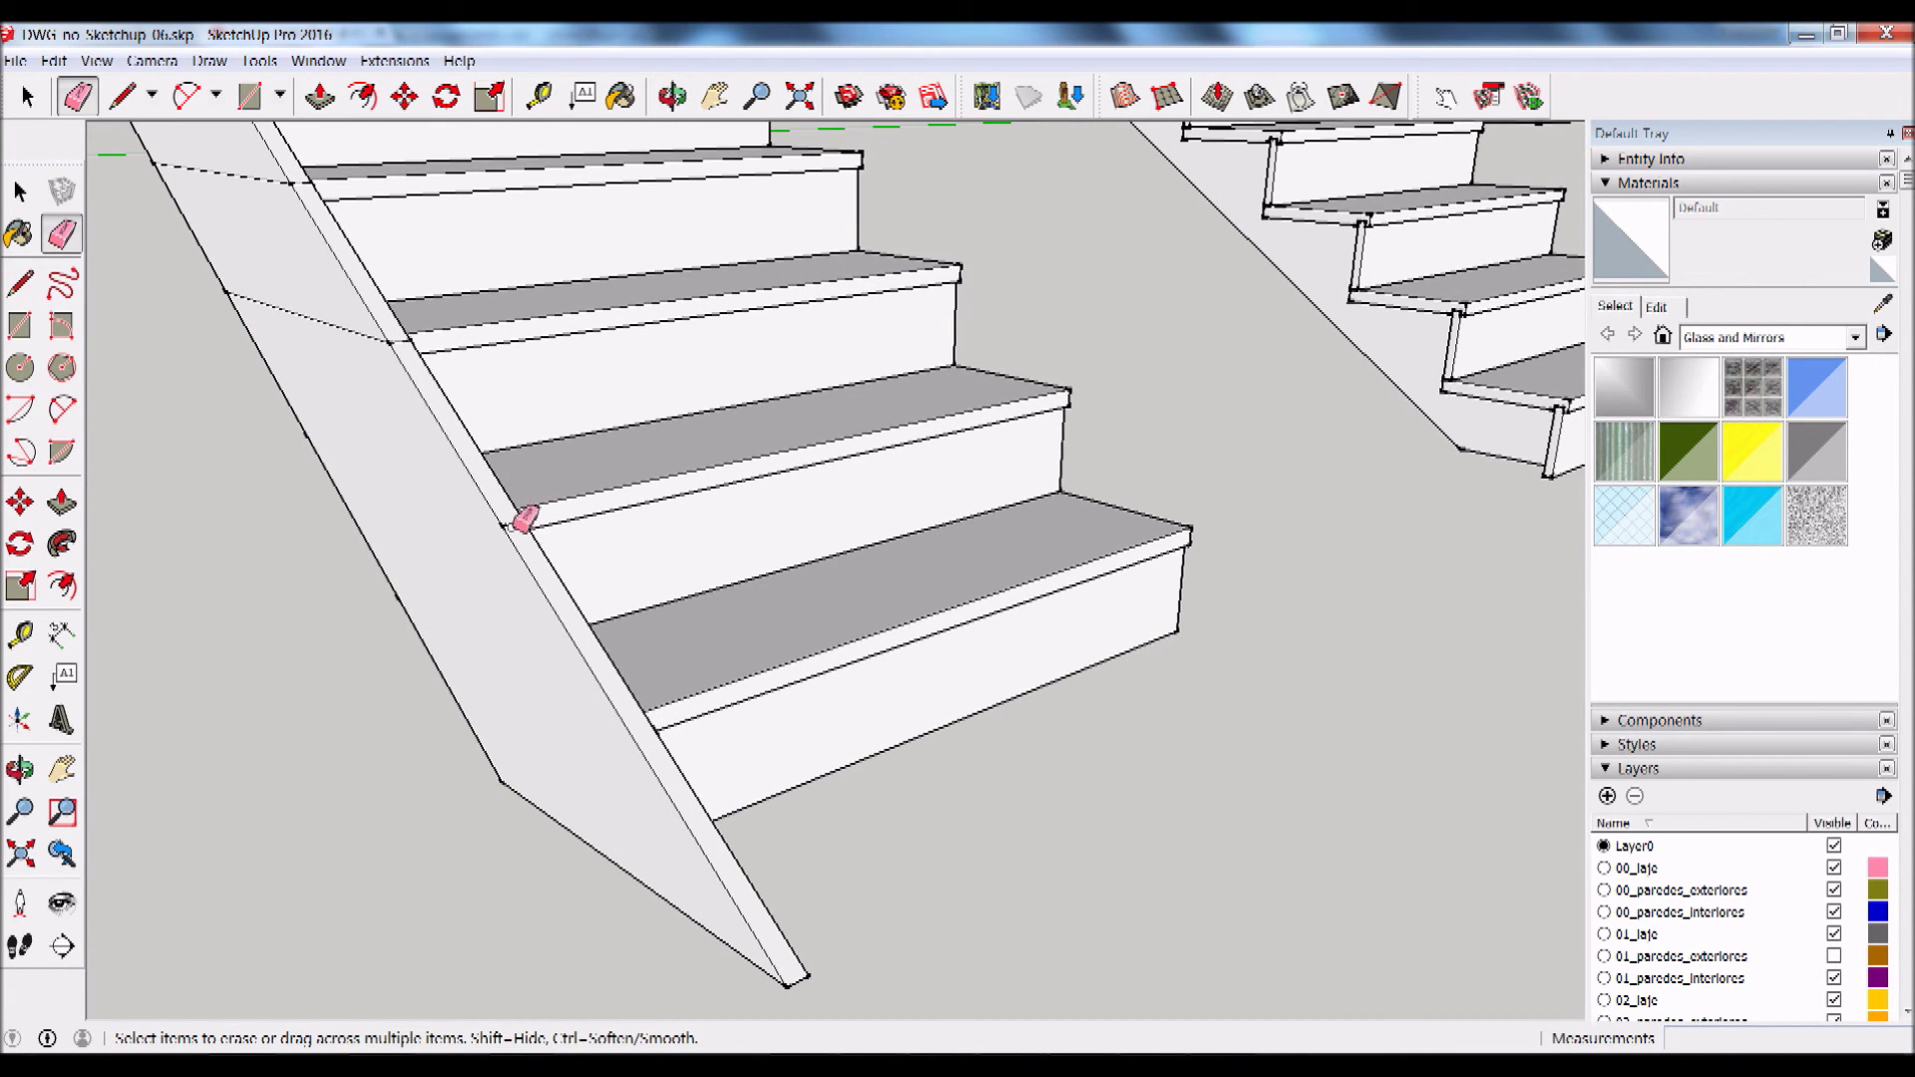
left_click(22, 193)
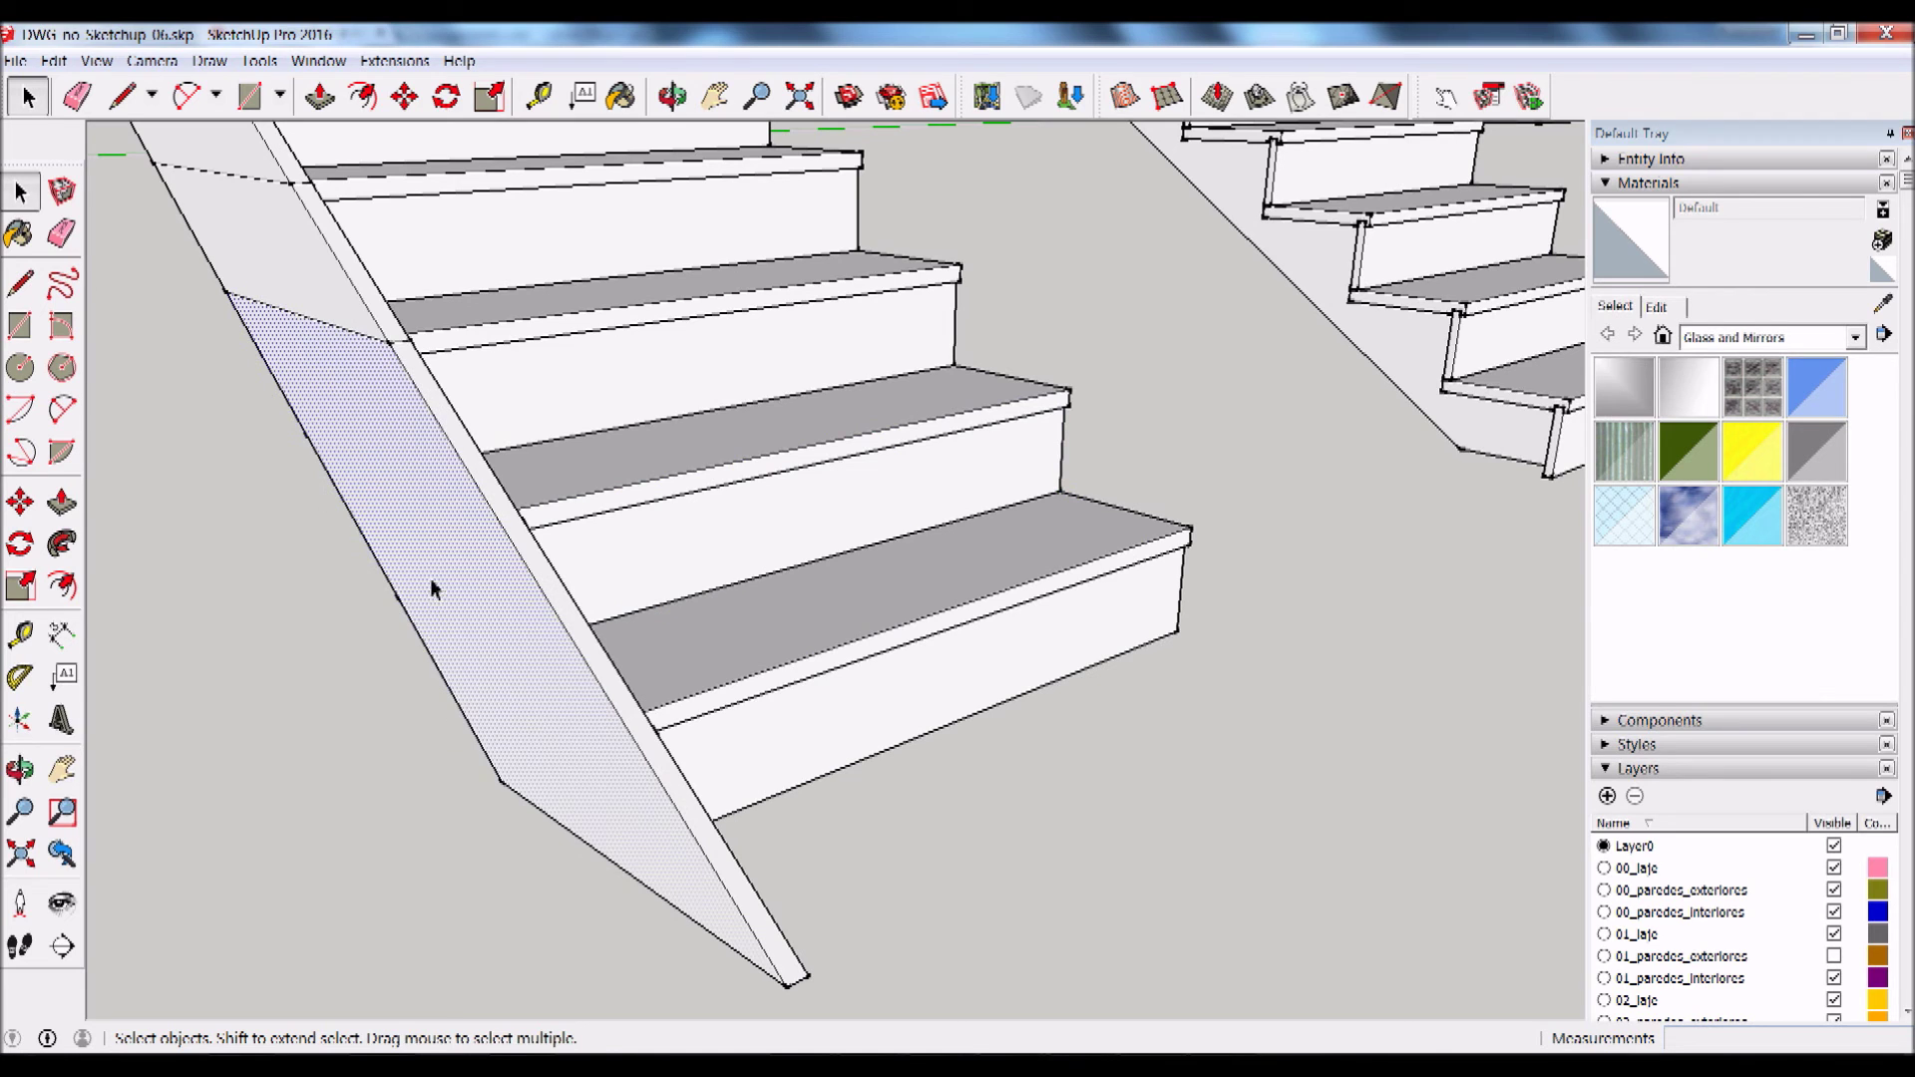
triple_click(433, 475)
scroll(433, 474, "down", 2)
scroll(190, 279, "down", 2)
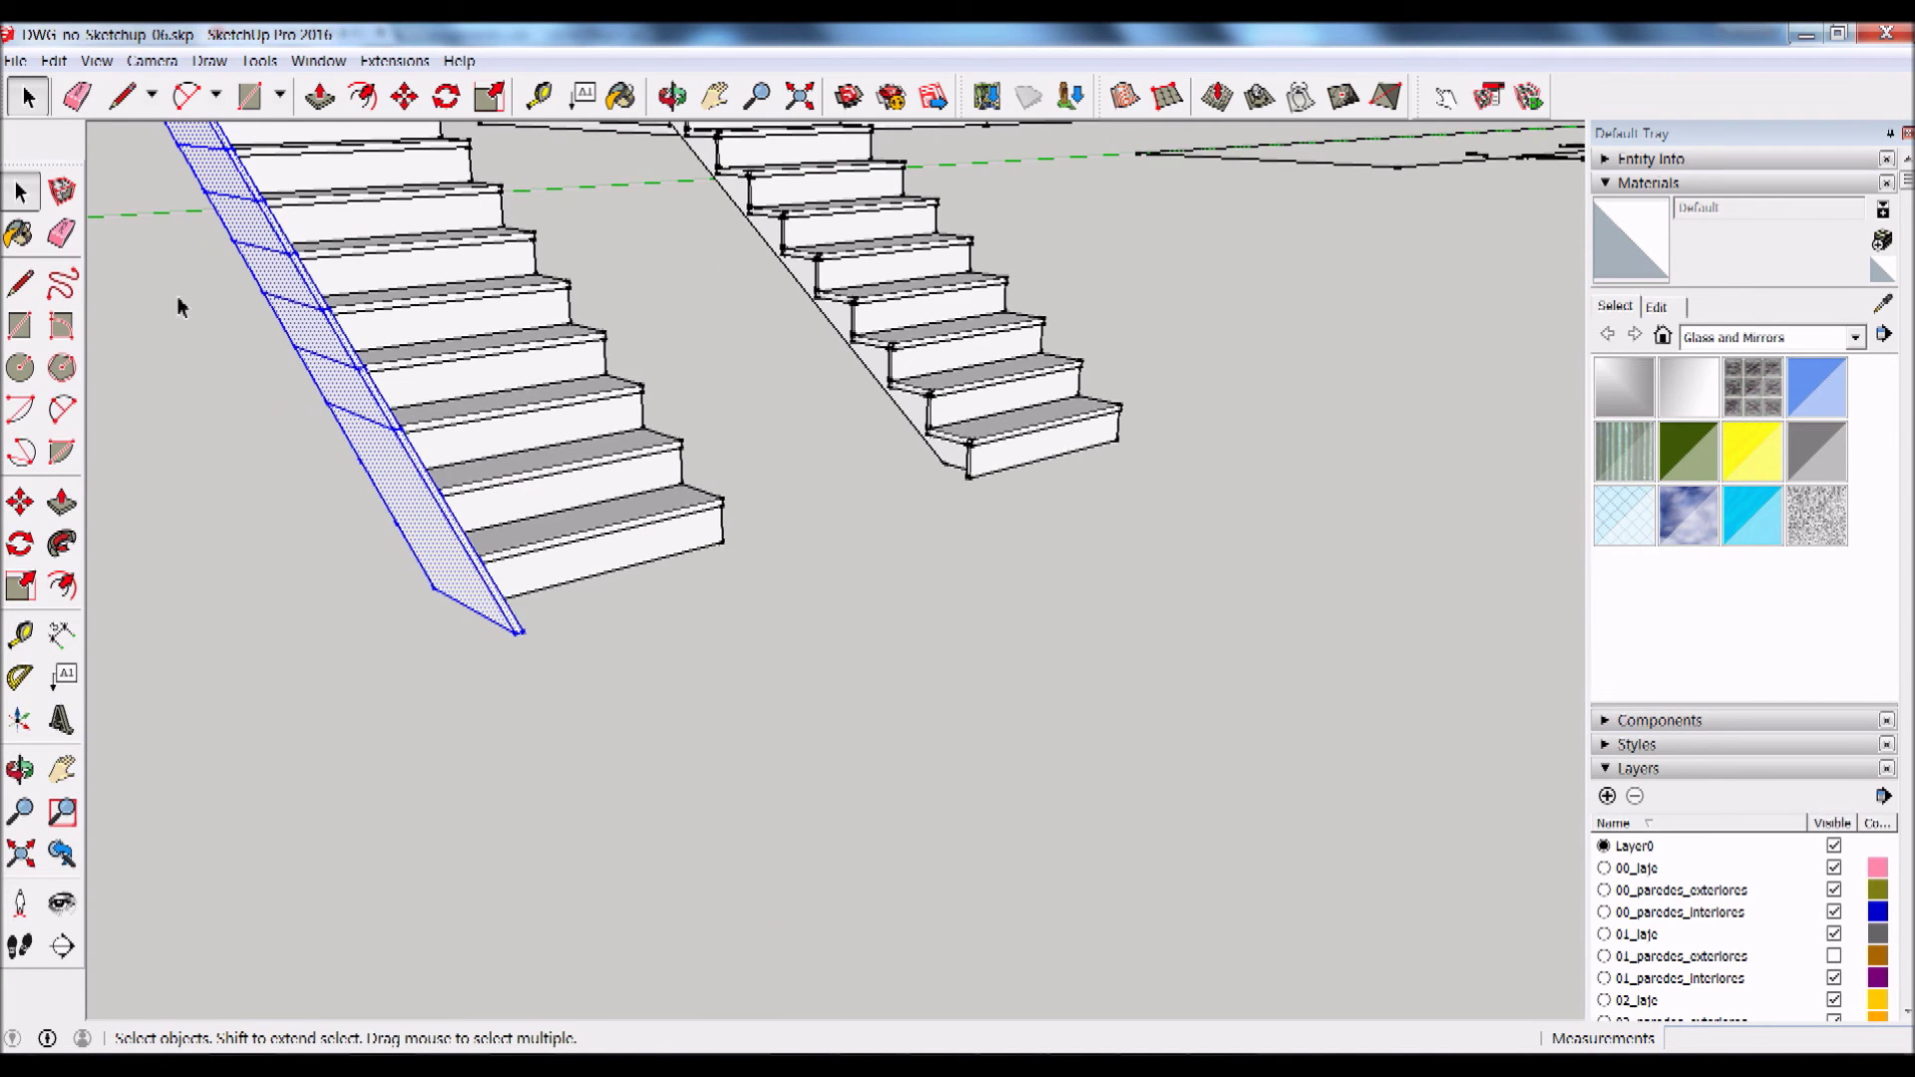
scroll(200, 229, "up", 2)
scroll(200, 230, "up", 2)
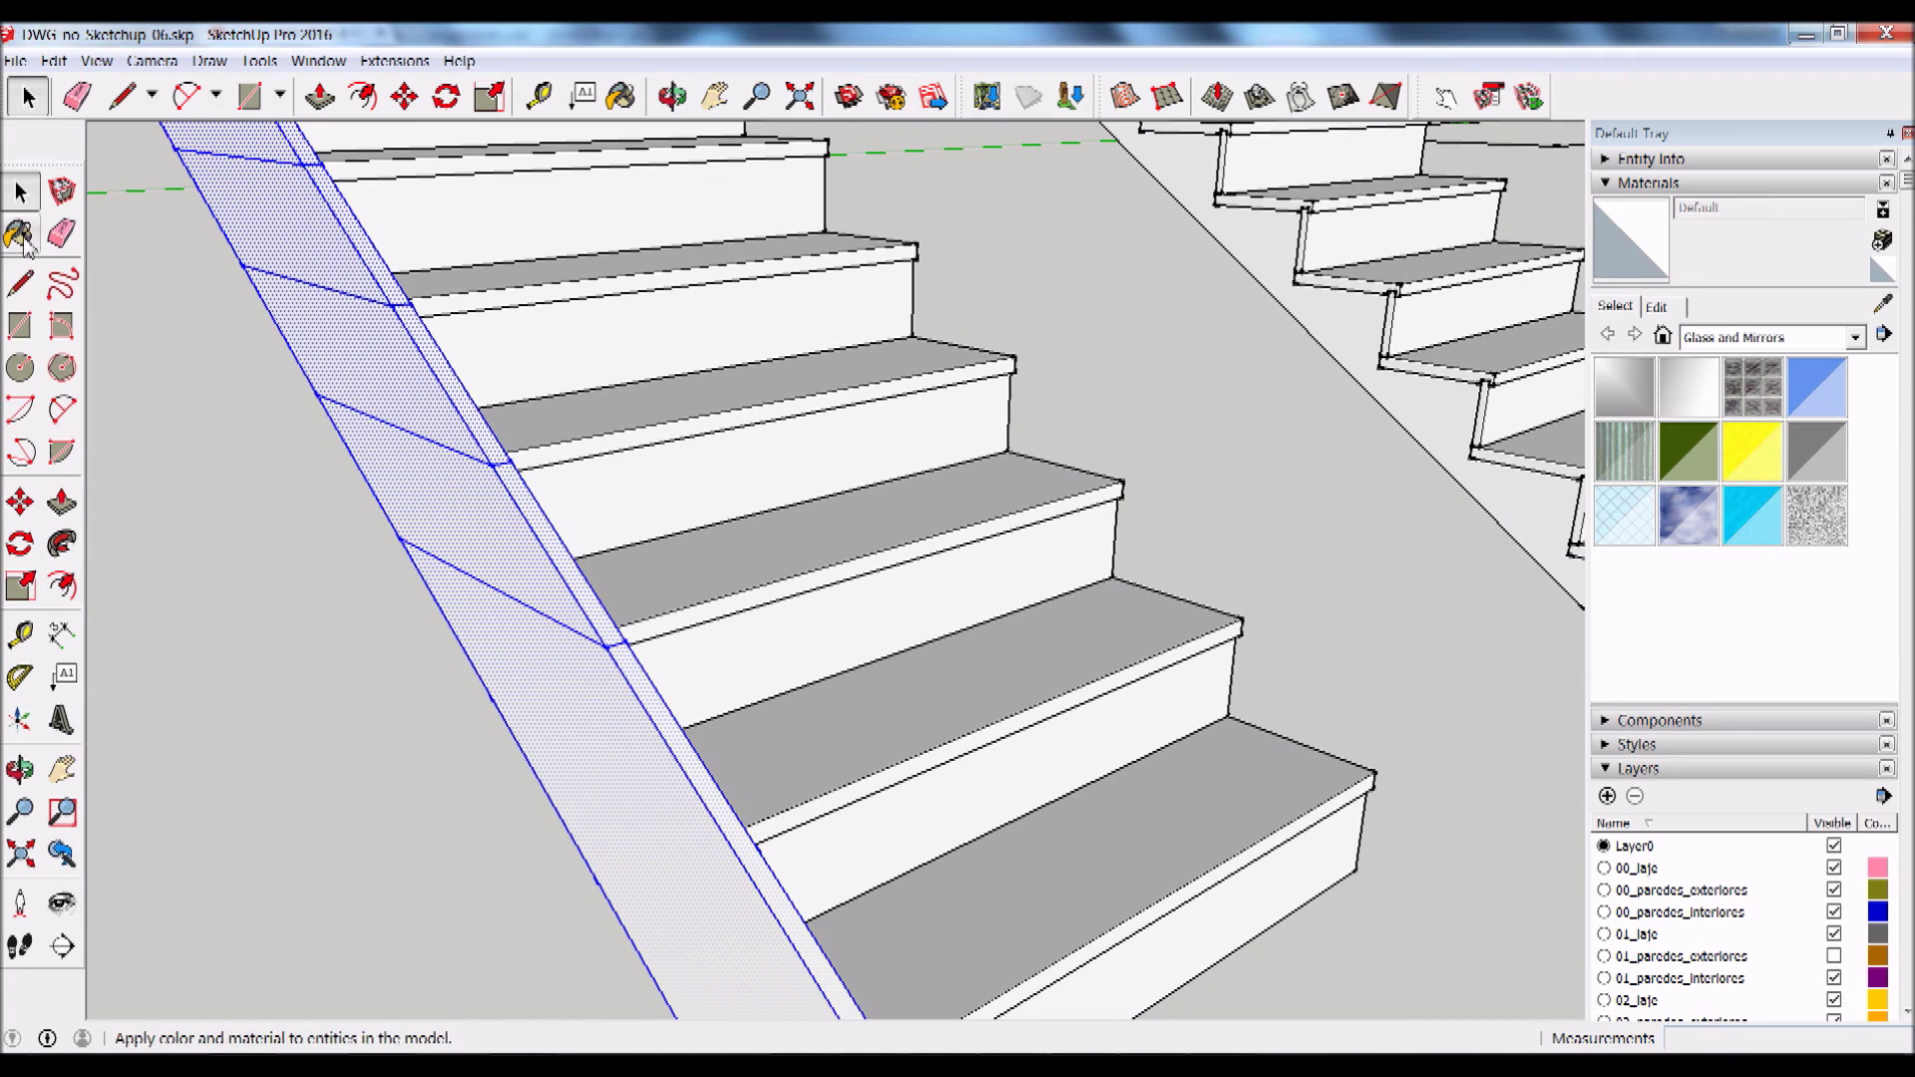
Step: Erase the leftover edge stubs at the treads and the diagonal joint lines along the stringer
left_click(61, 233)
mouse_move(463, 463)
left_mouse_down()
mouse_move(508, 579)
mouse_move(257, 160)
left_mouse_up()
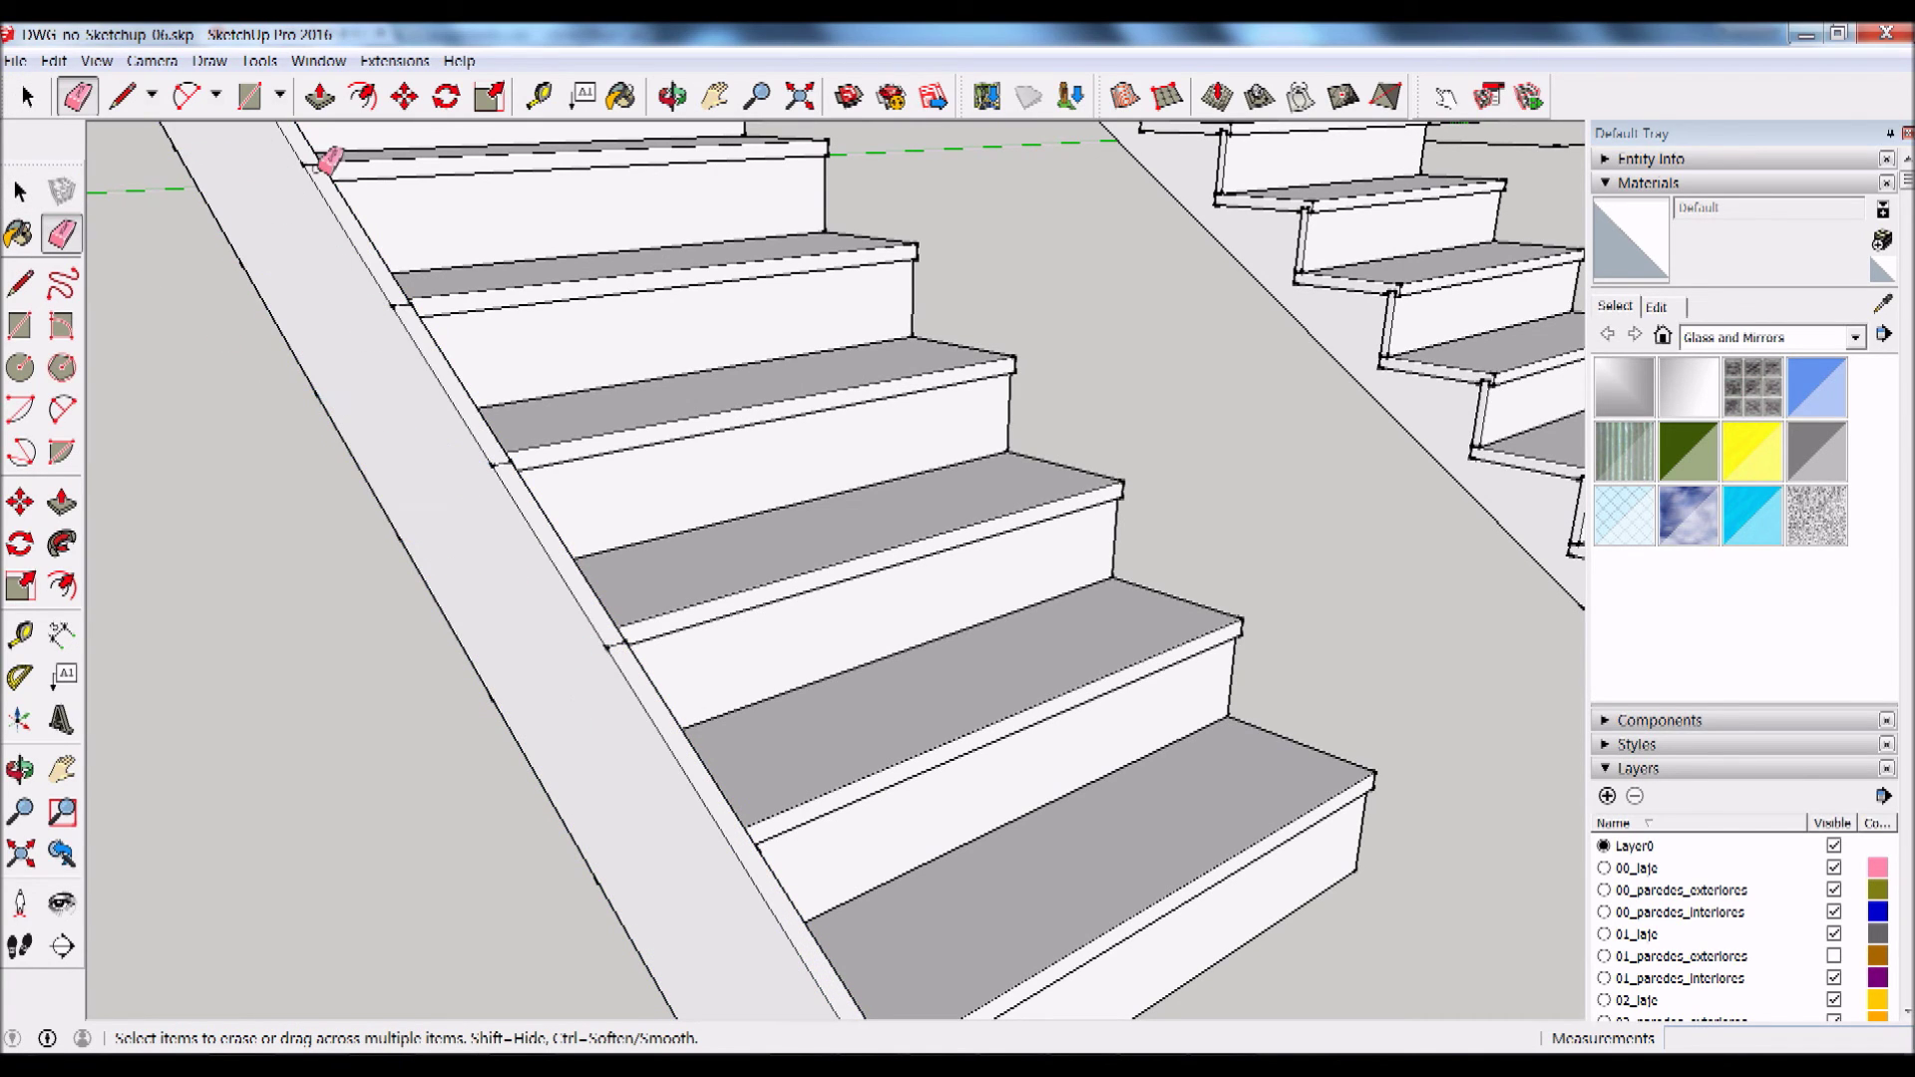
left_click(403, 307)
left_click(610, 646)
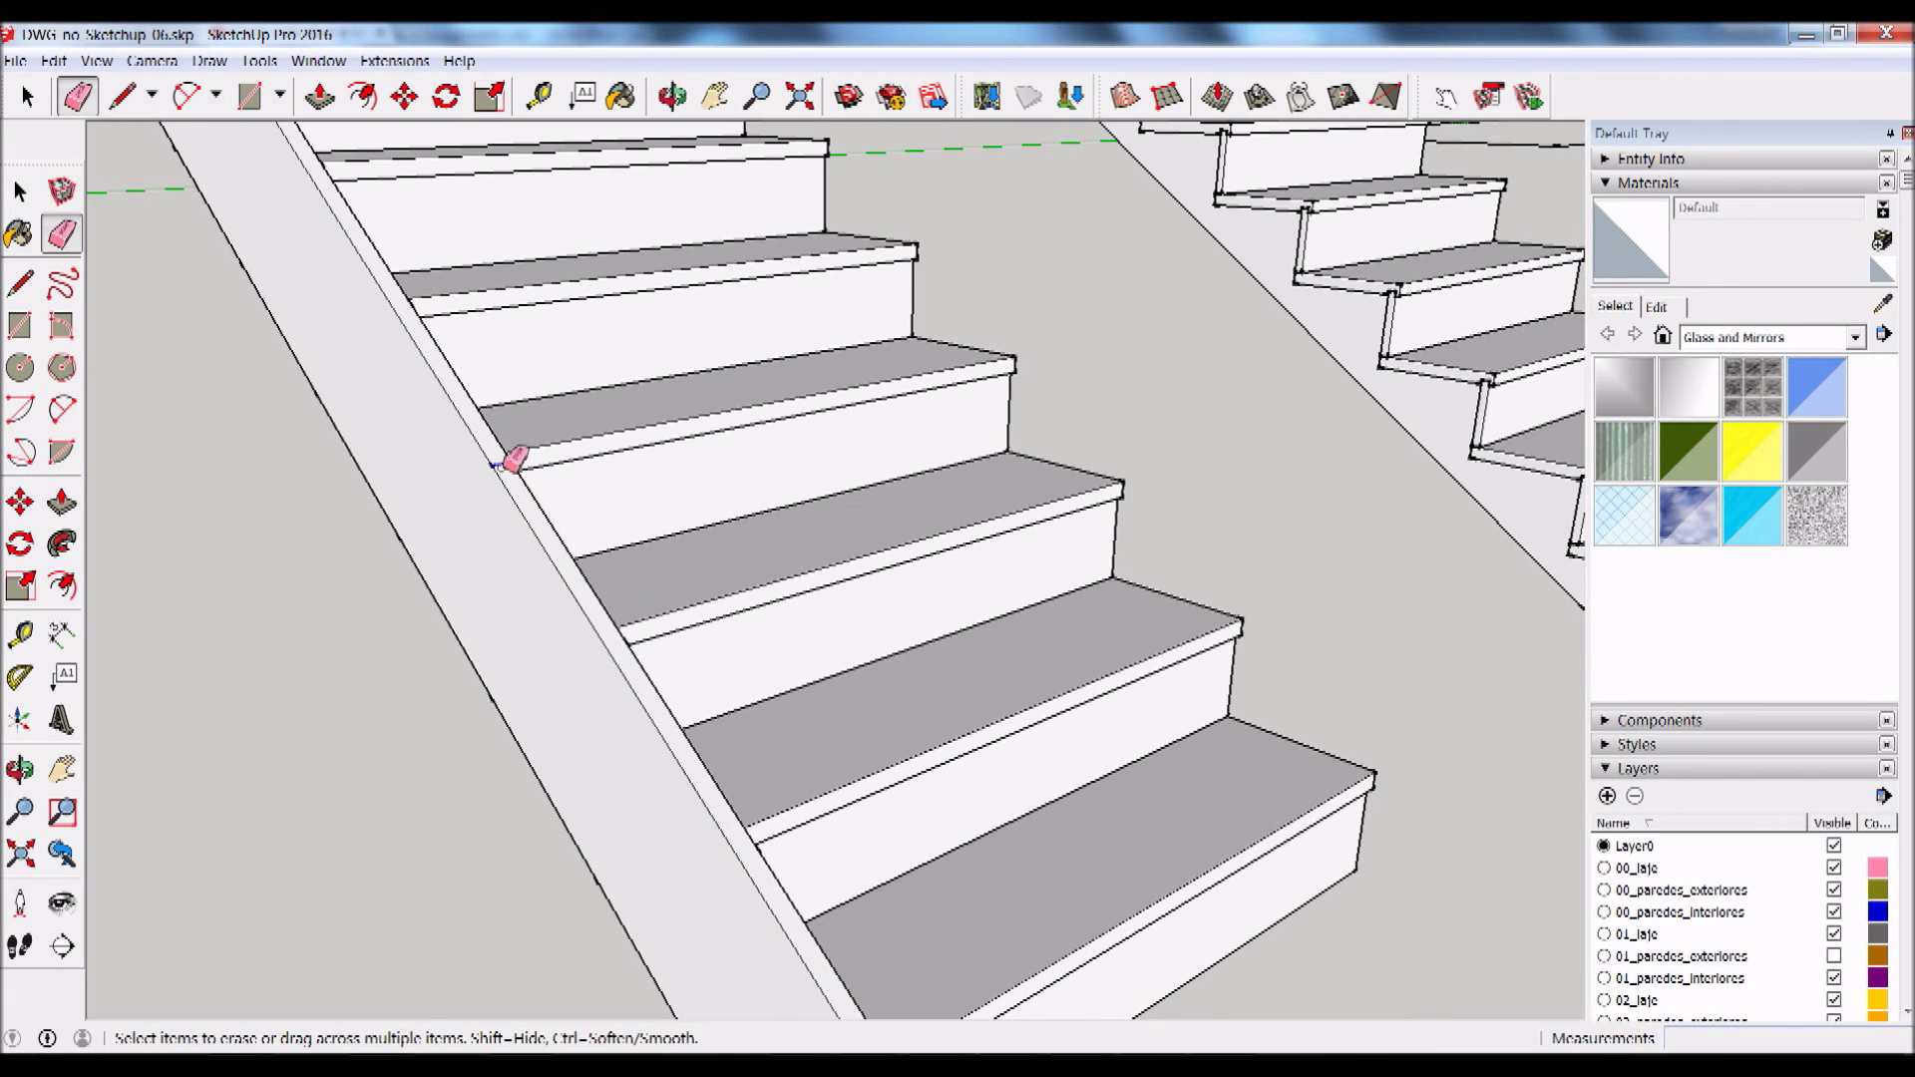
mouse_move(389, 304)
middle_mouse_down()
mouse_move(987, 987)
mouse_move(782, 752)
middle_mouse_up()
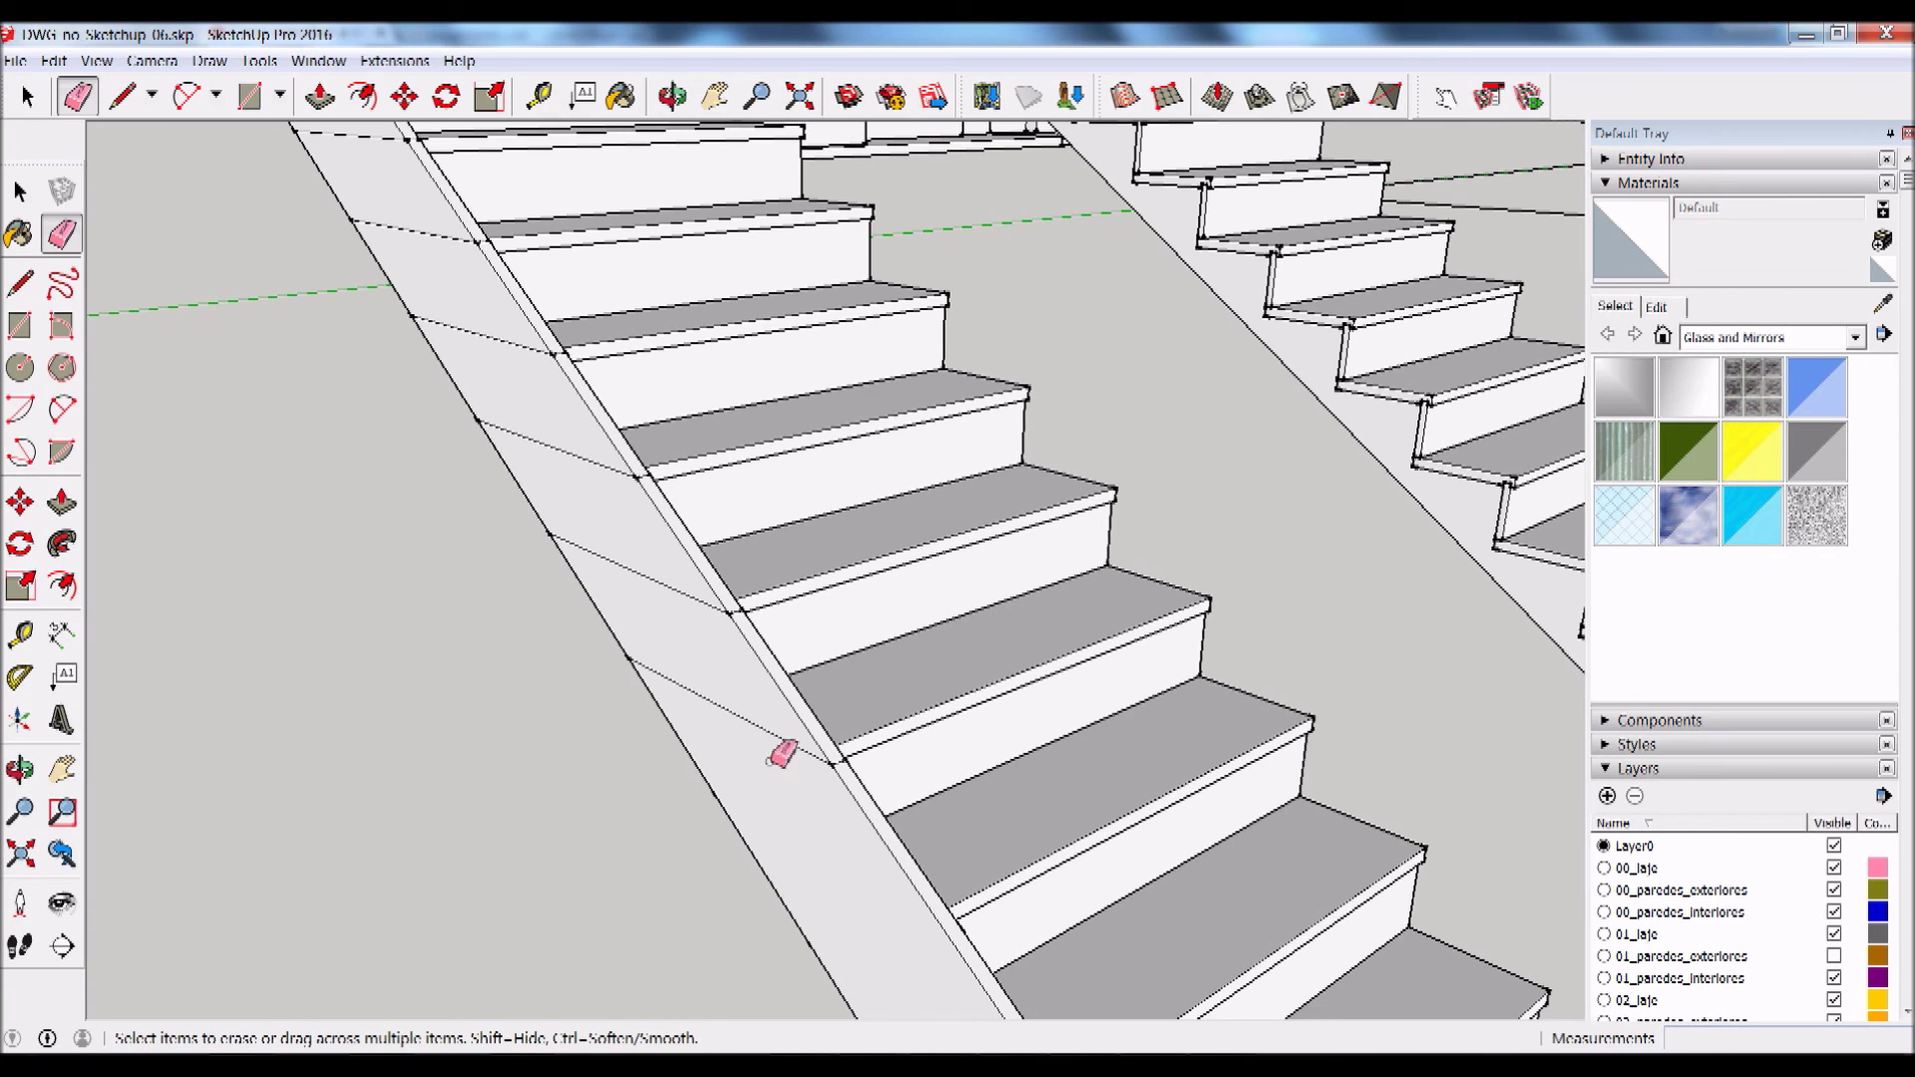
mouse_move(782, 752)
left_mouse_down()
mouse_move(389, 130)
mouse_move(519, 284)
mouse_move(449, 150)
left_mouse_up()
scroll(426, 136, "up", 3)
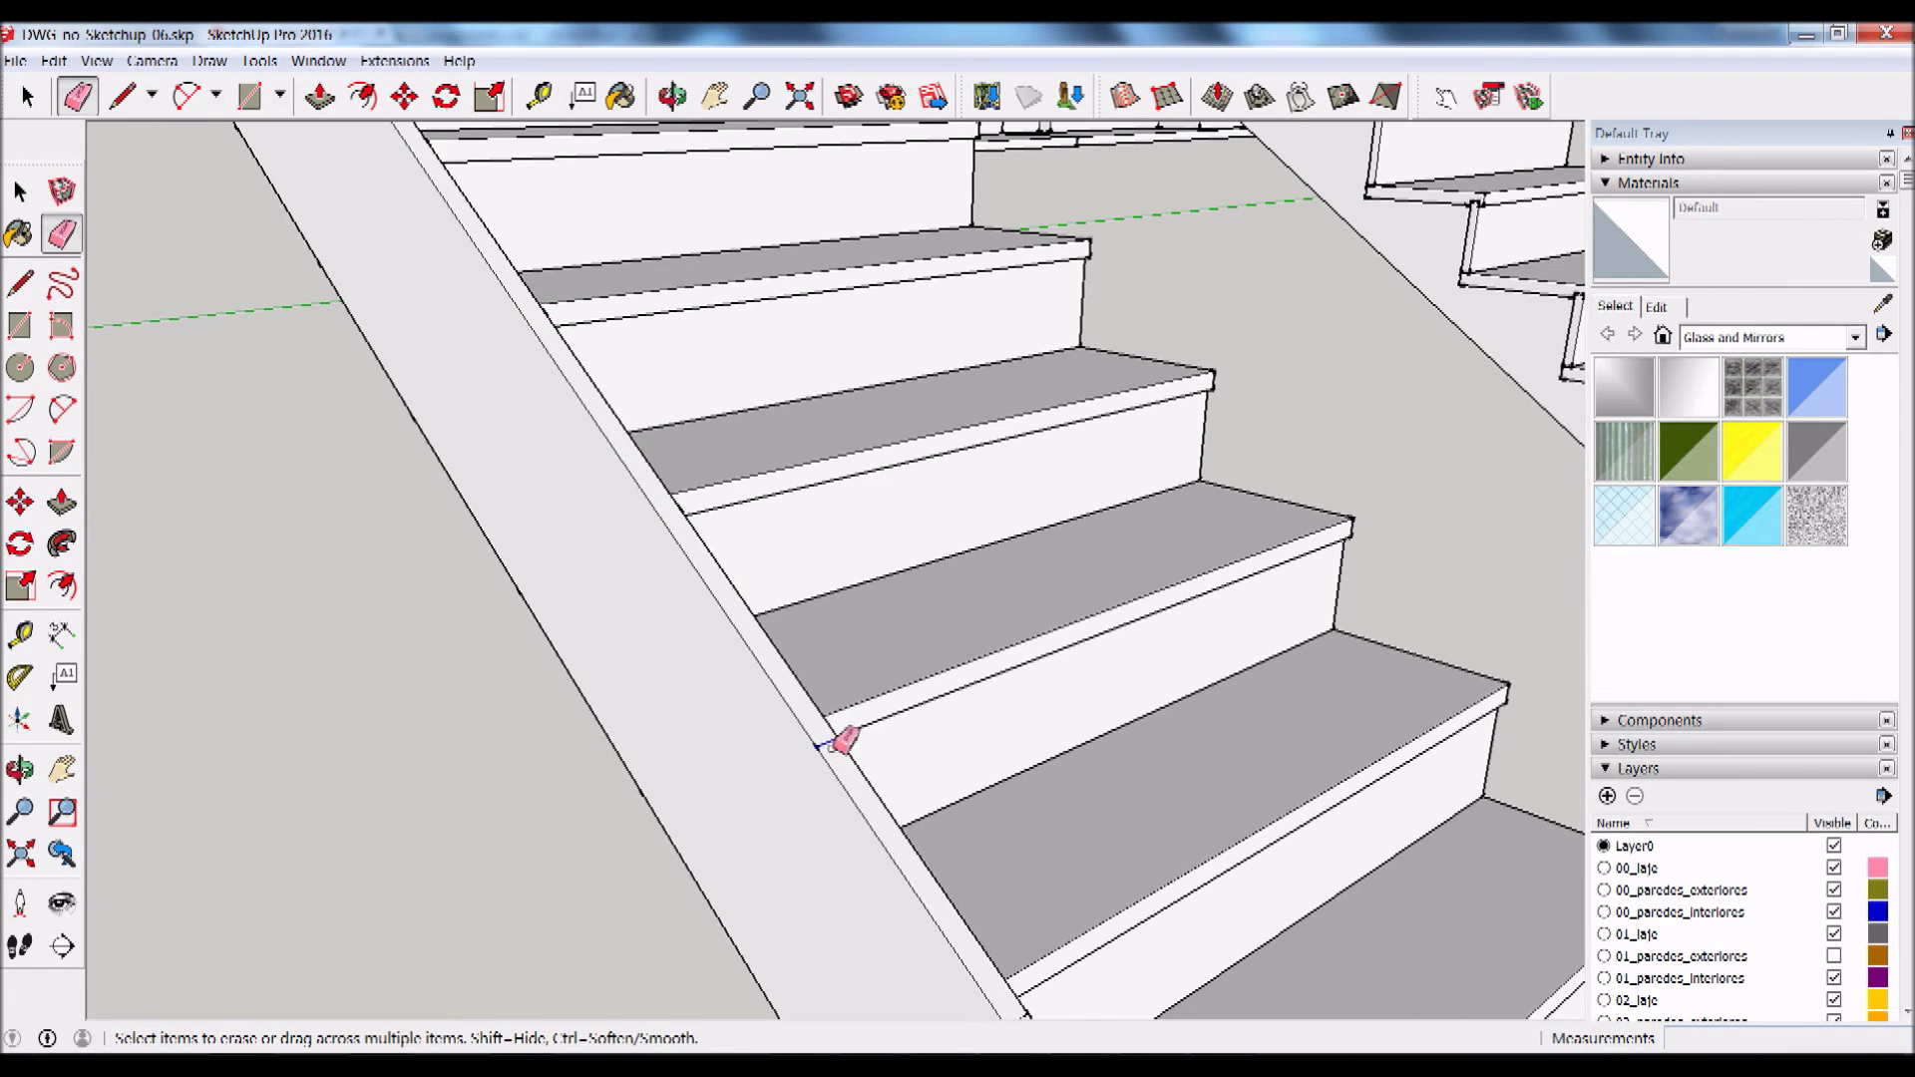
middle_click_drag(888, 735, 692, 374)
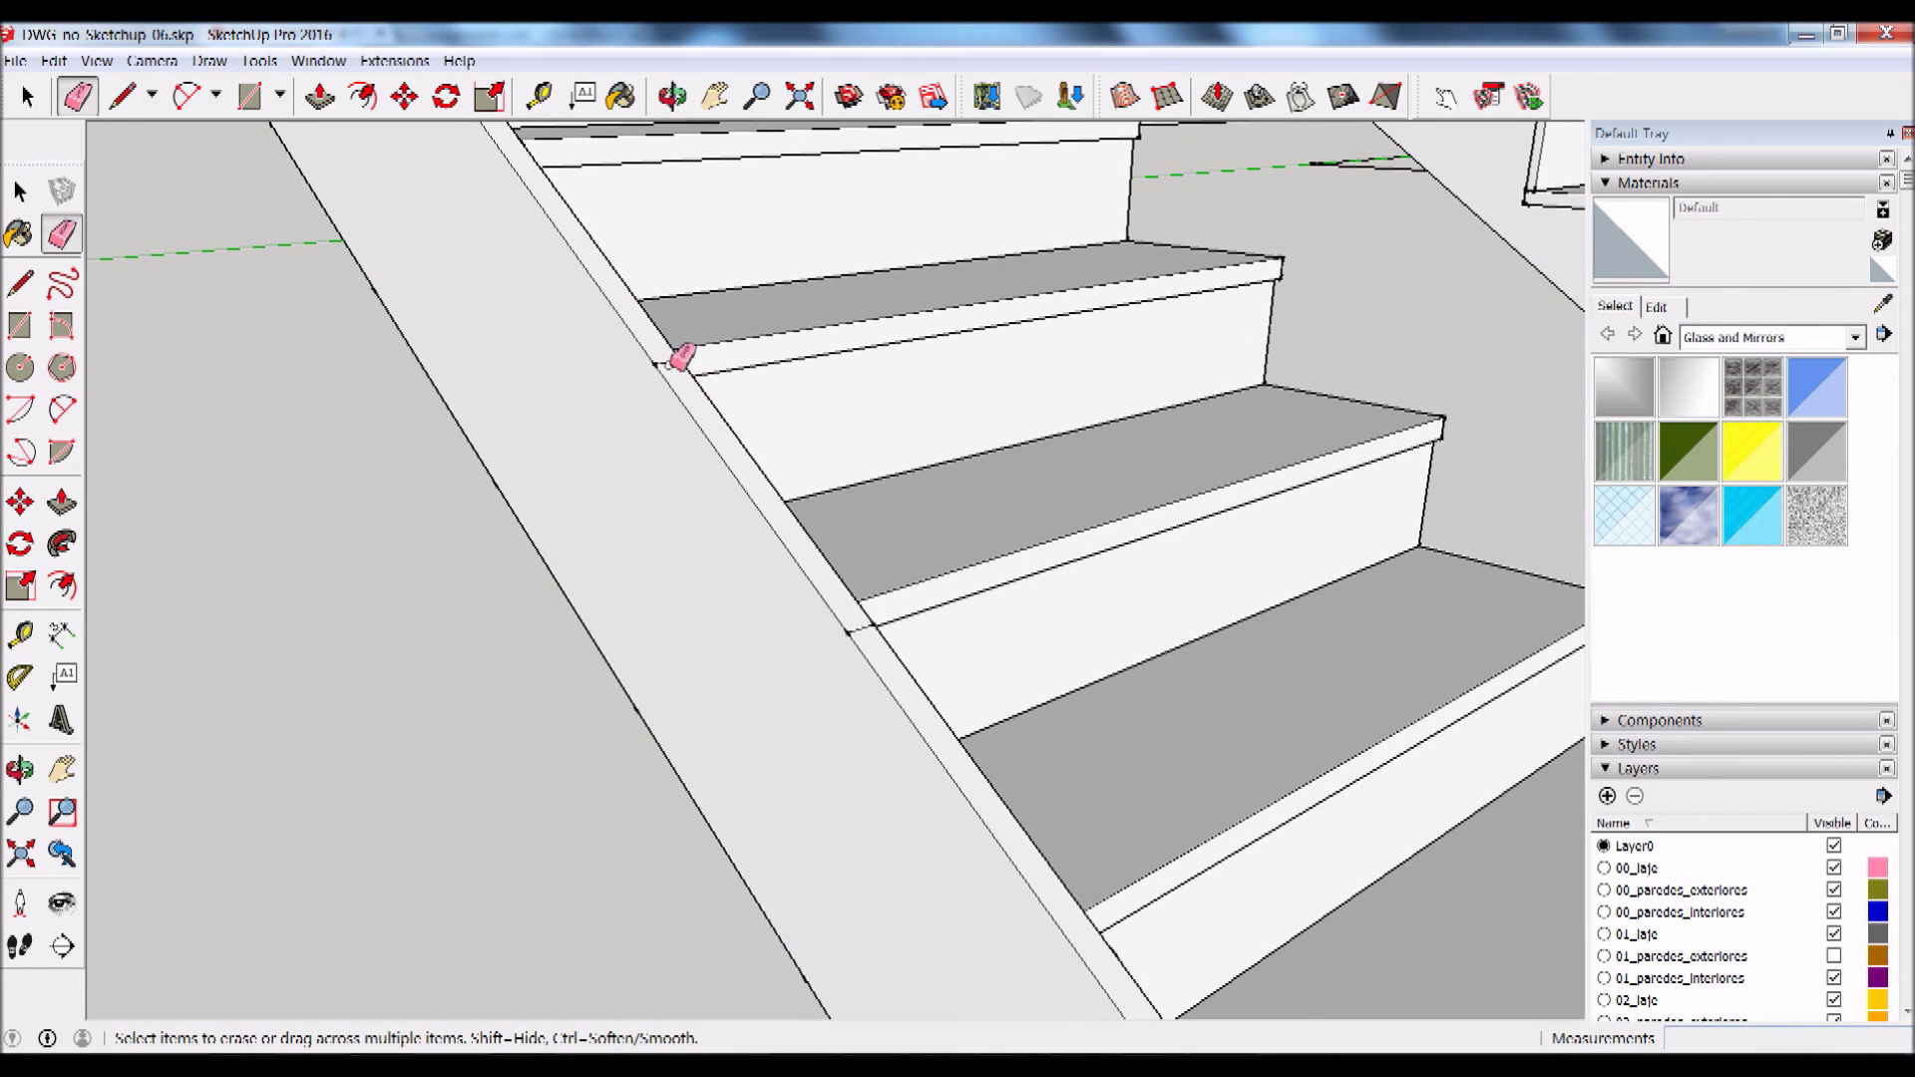
mouse_move(492, 149)
middle_mouse_down()
mouse_move(485, 120)
mouse_move(735, 791)
middle_mouse_up()
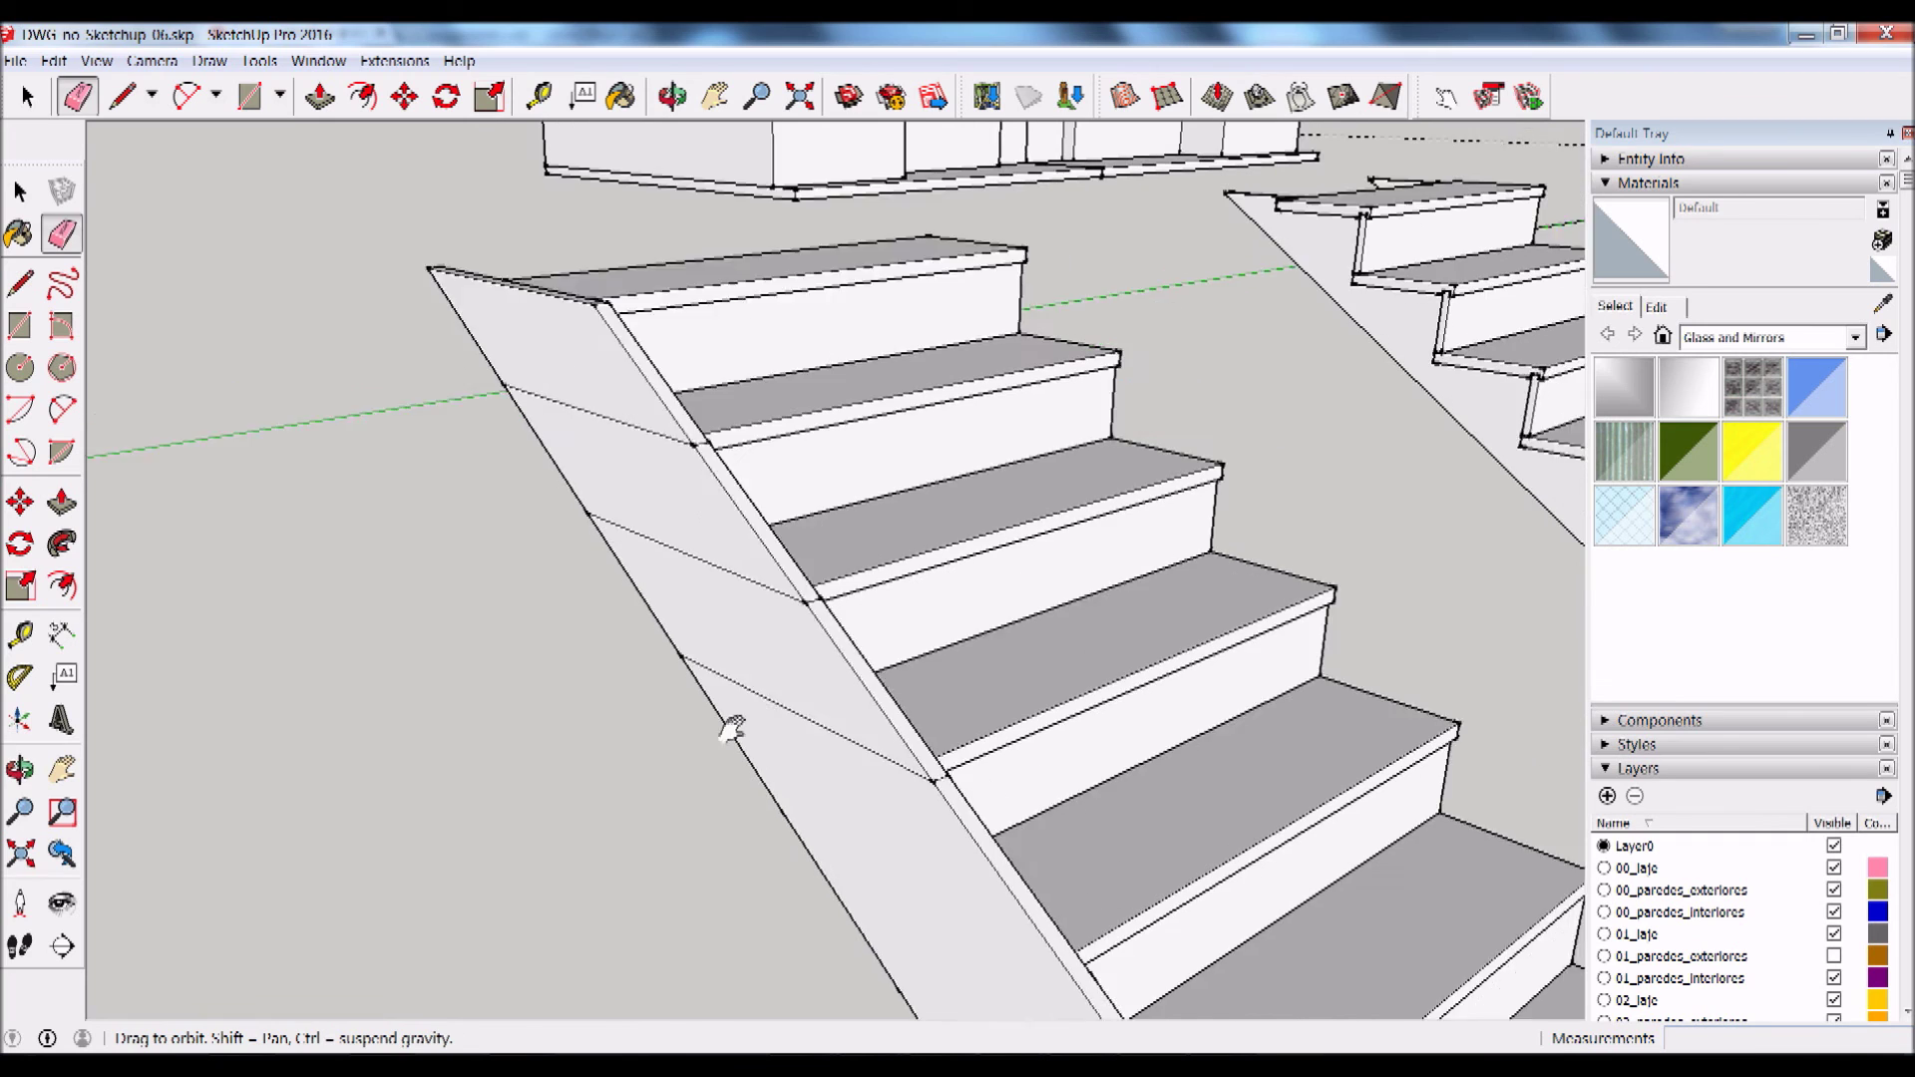
left_click_drag(731, 685, 735, 556)
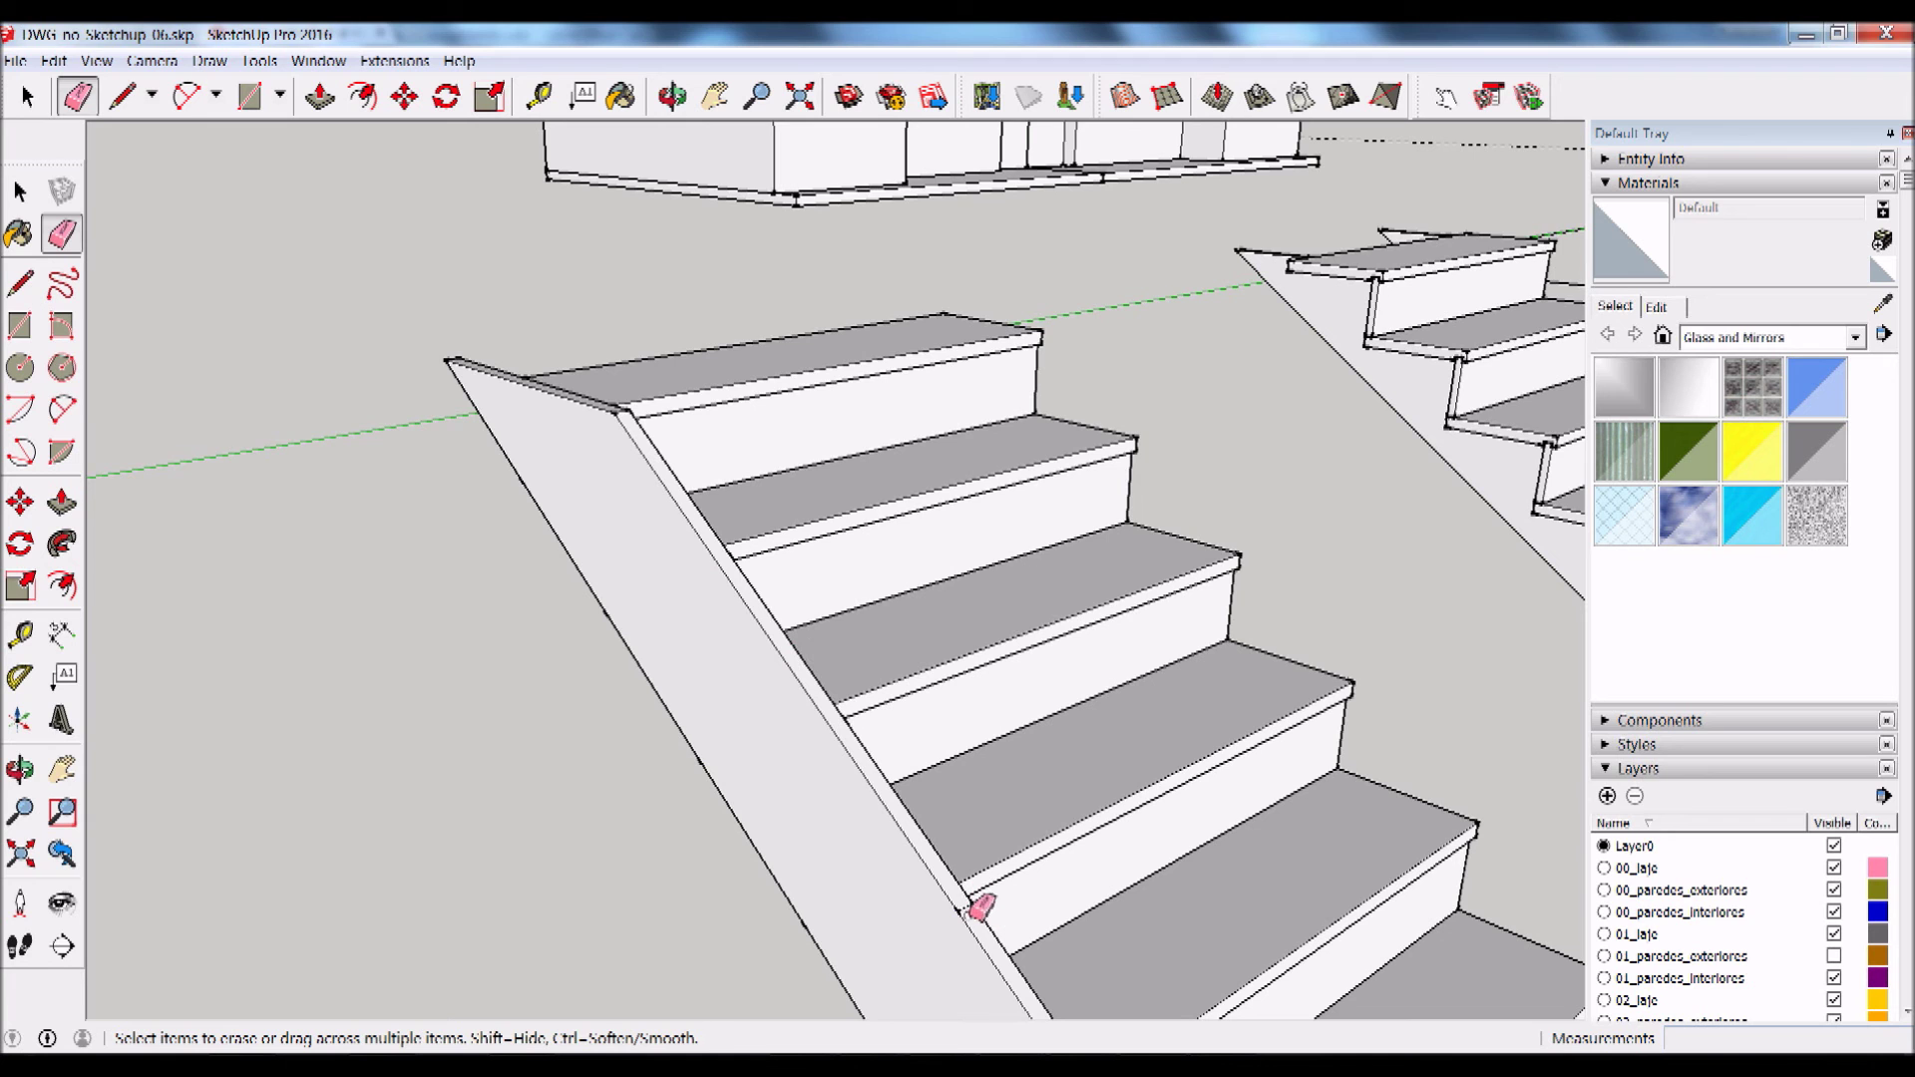
mouse_move(908, 922)
middle_mouse_down()
mouse_move(1358, 671)
mouse_move(1457, 556)
middle_mouse_up()
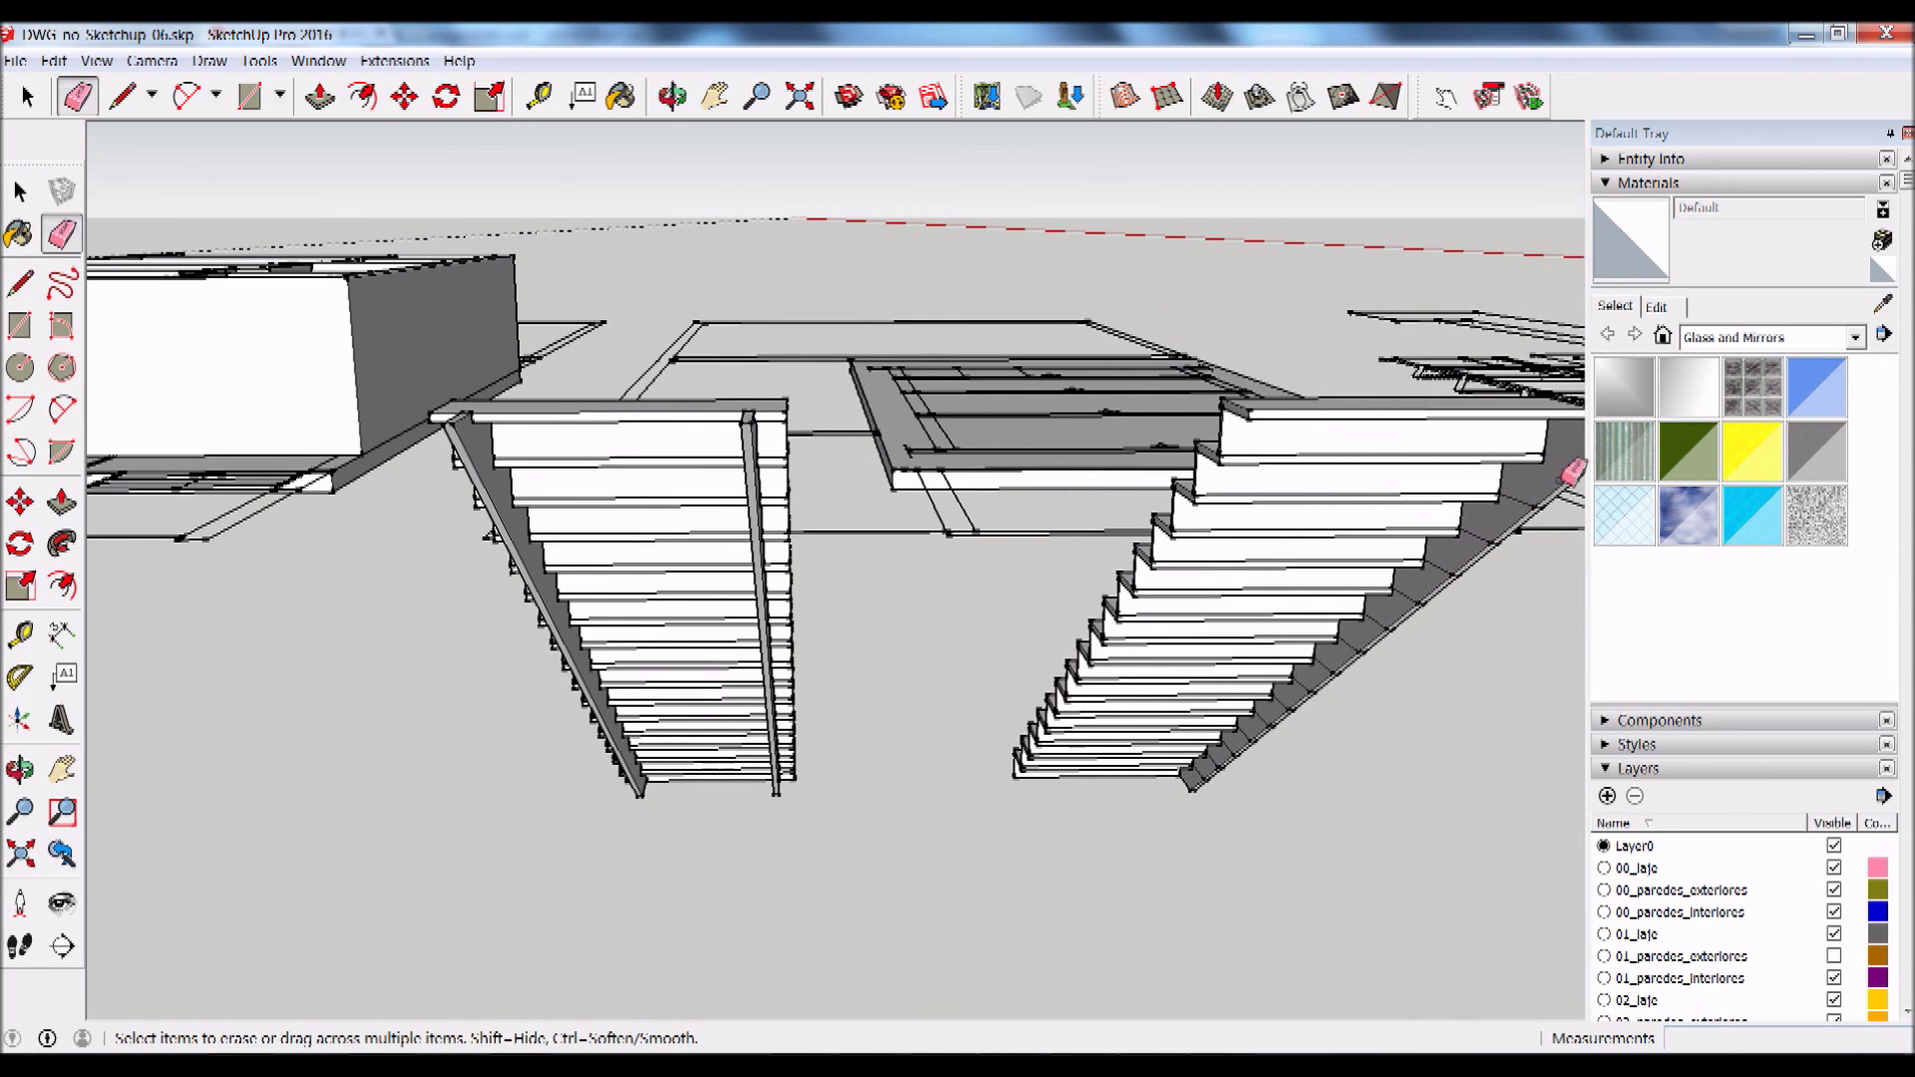
left_click_drag(1537, 500, 1487, 539)
Step: Erase the short edges at the bottom of the stringer
scroll(1211, 774, "up", 3)
scroll(1218, 735, "up", 2)
scroll(1273, 696, "up", 2)
left_click_drag(1360, 572, 1255, 679)
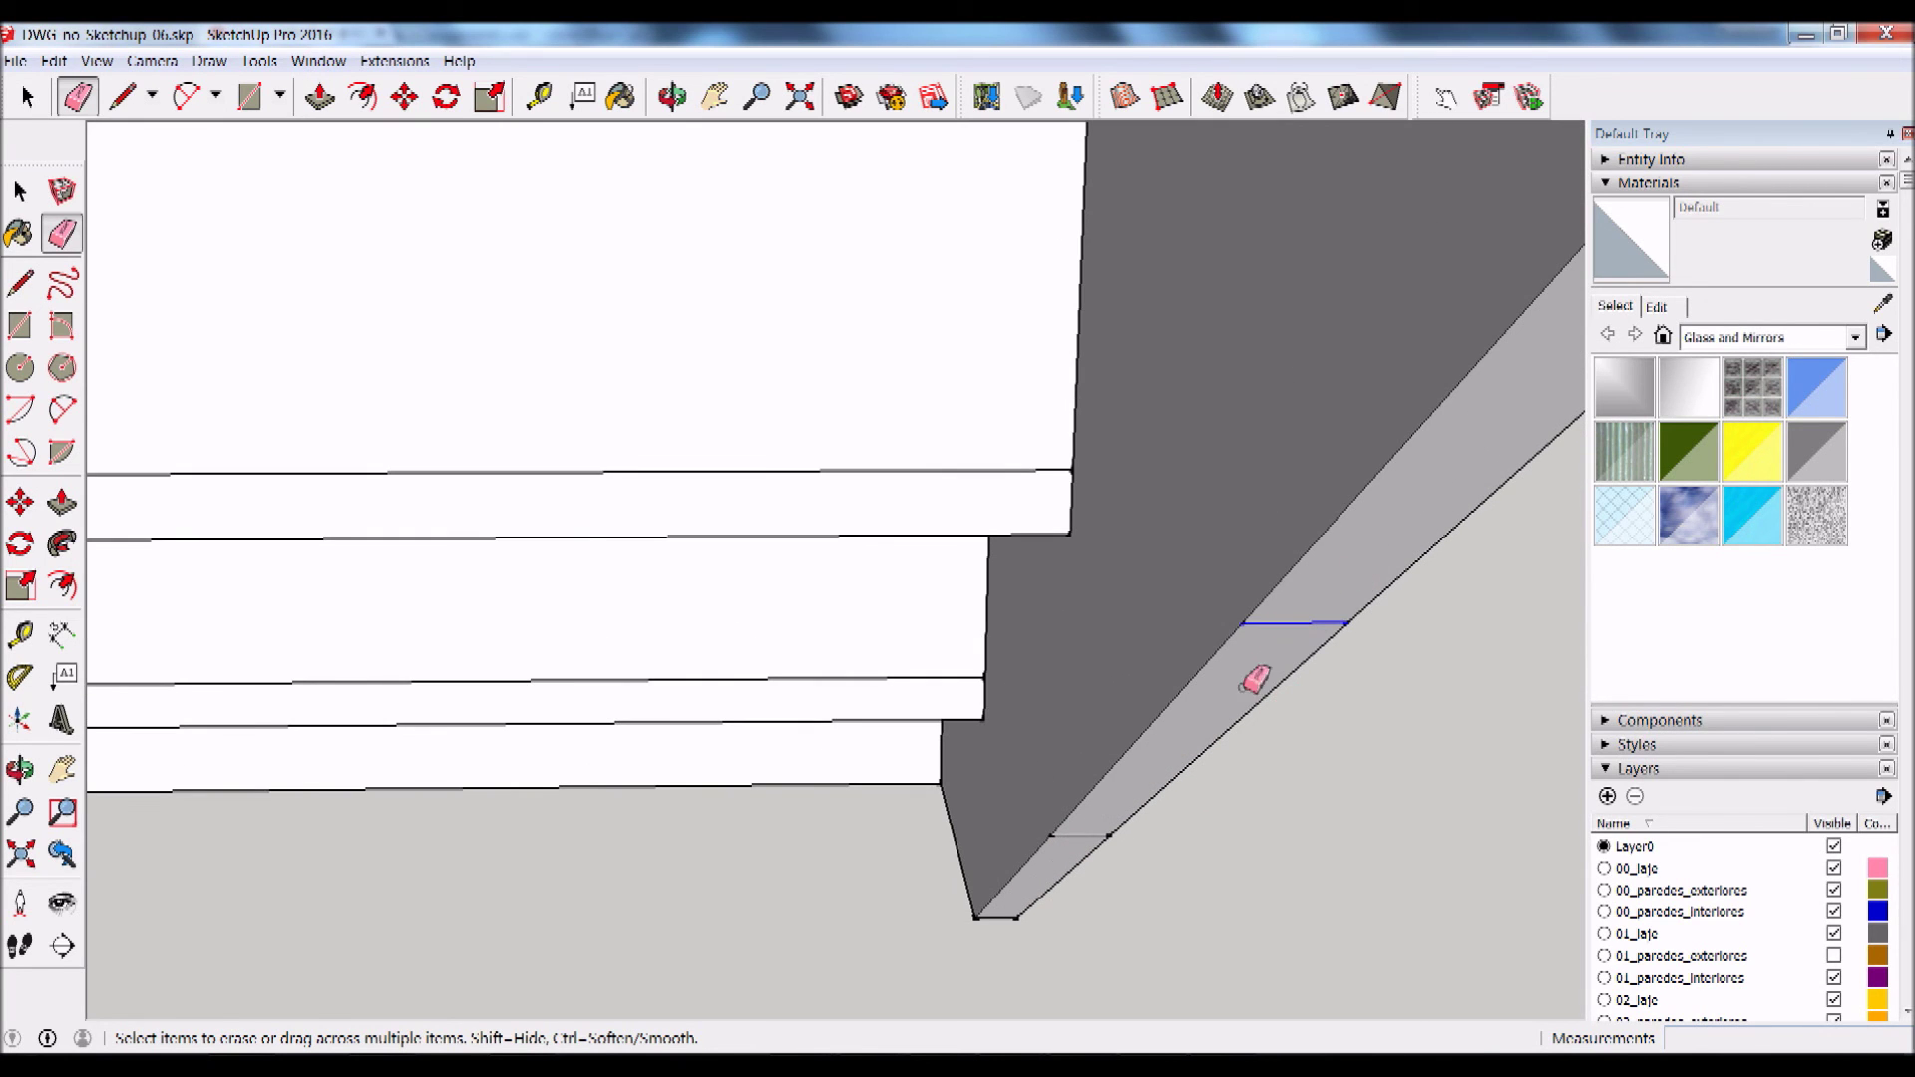
scroll(1077, 850, "down", 2)
scroll(1099, 804, "down", 2)
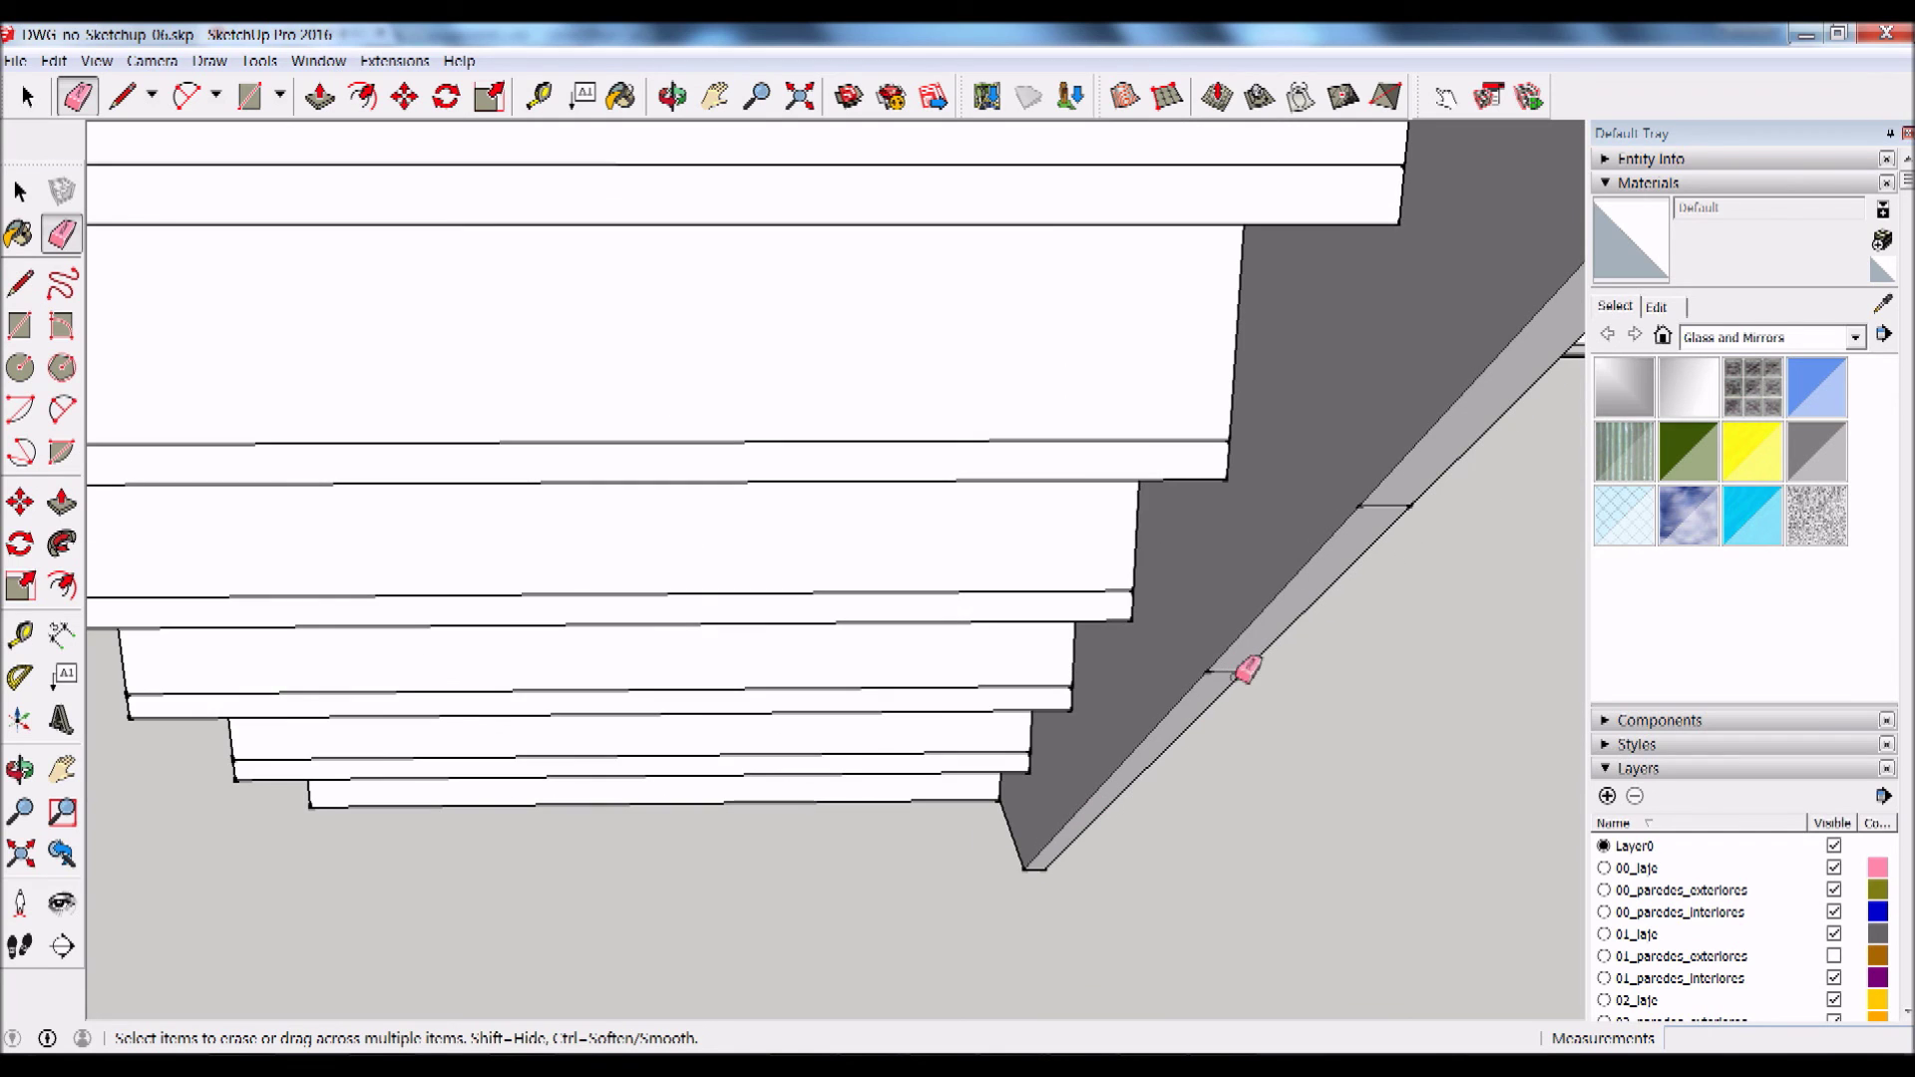
left_click_drag(1247, 668, 1249, 666)
scroll(1381, 493, "down", 1)
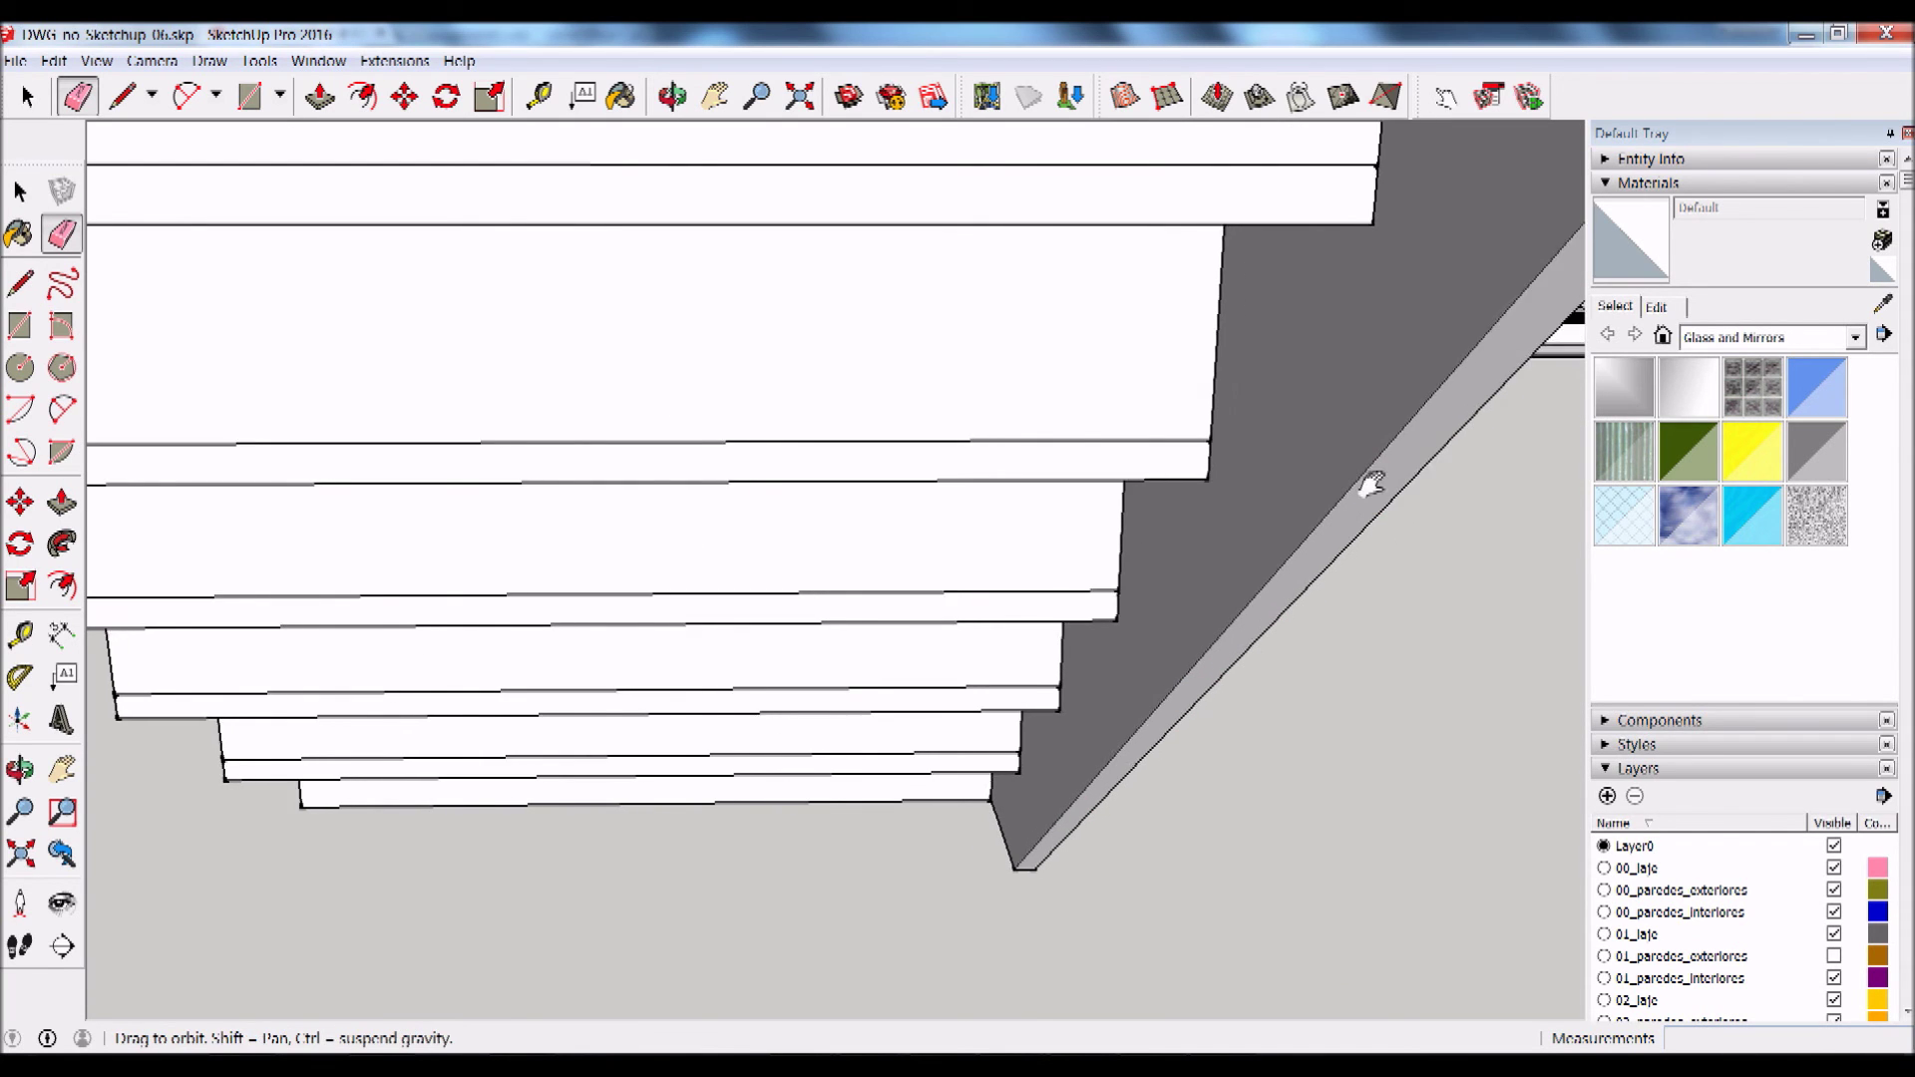
scroll(1247, 528, "down", 2)
scroll(1196, 518, "down", 2)
scroll(1245, 464, "down", 2)
scroll(1247, 451, "up", 2)
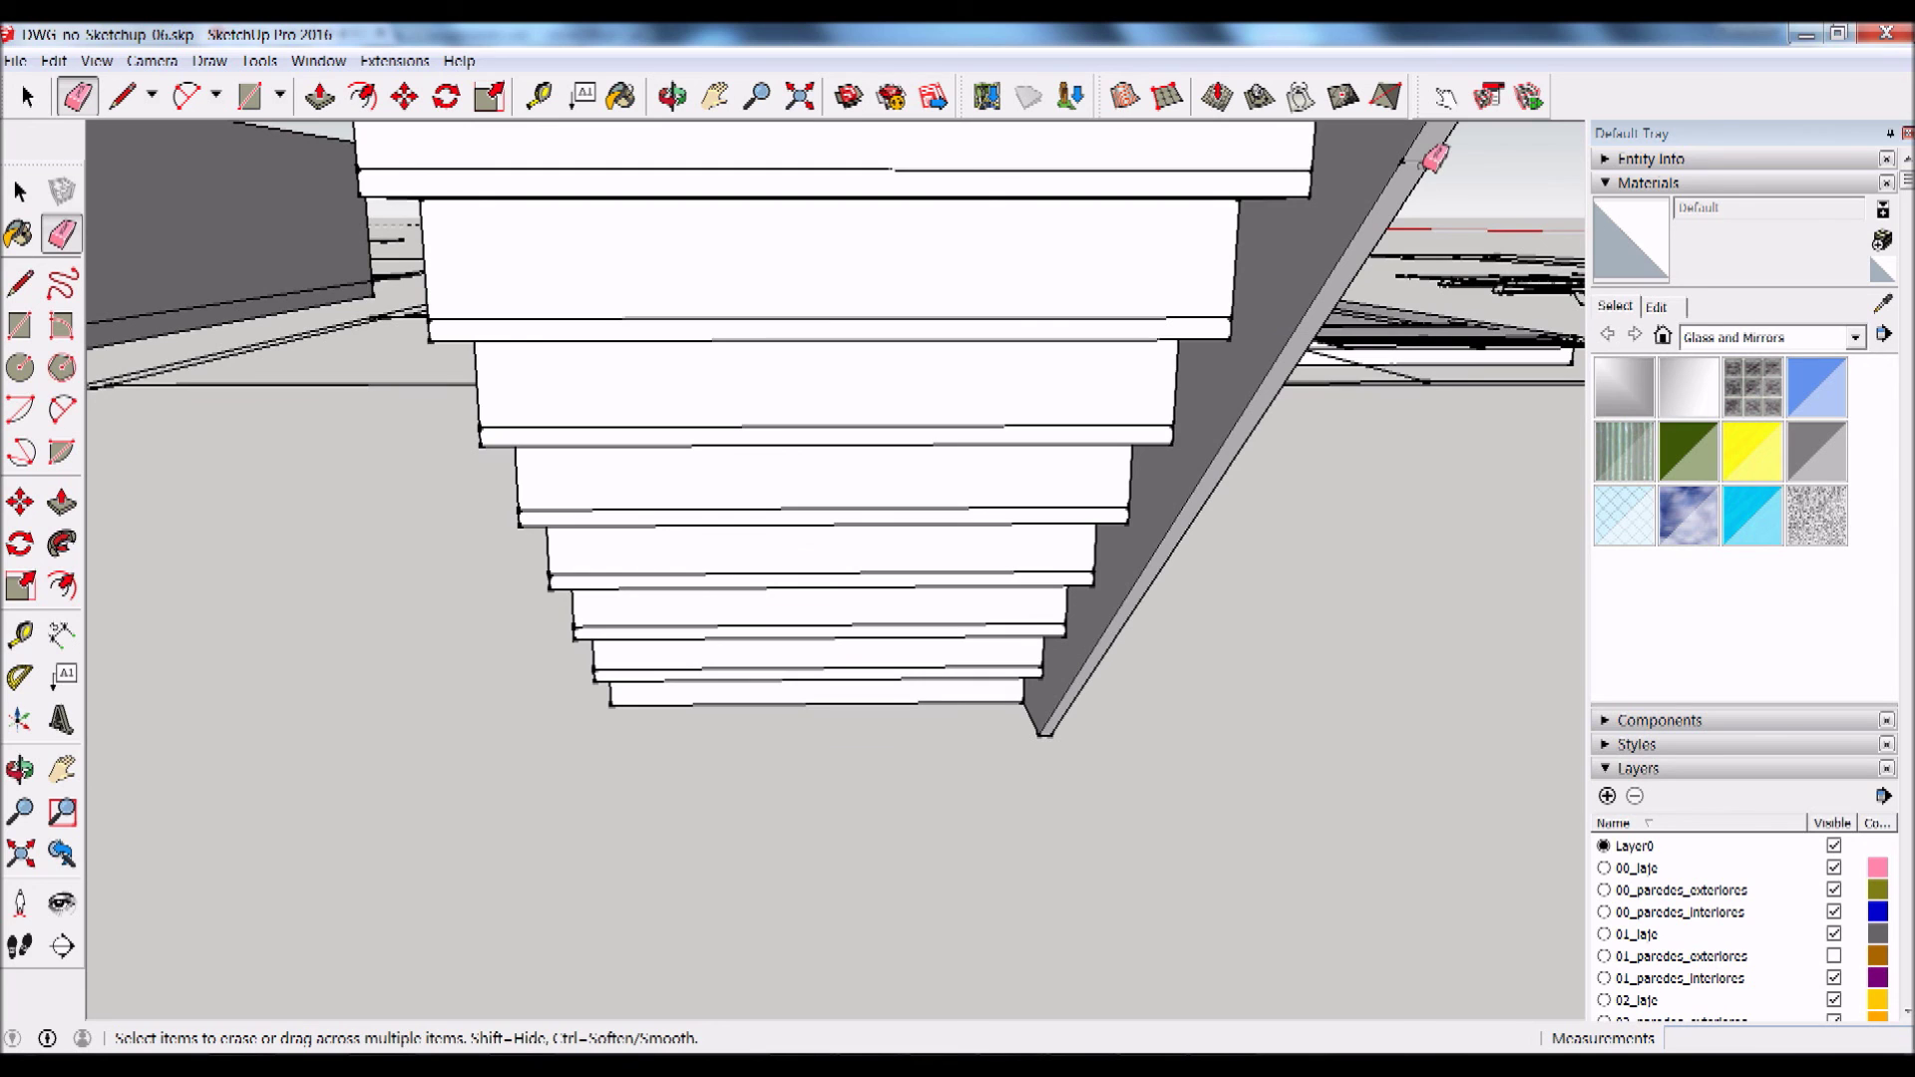
Step: Erase the remaining cross edges on the stringer's underside and view both staircases
middle_click_drag(1433, 157, 1006, 638)
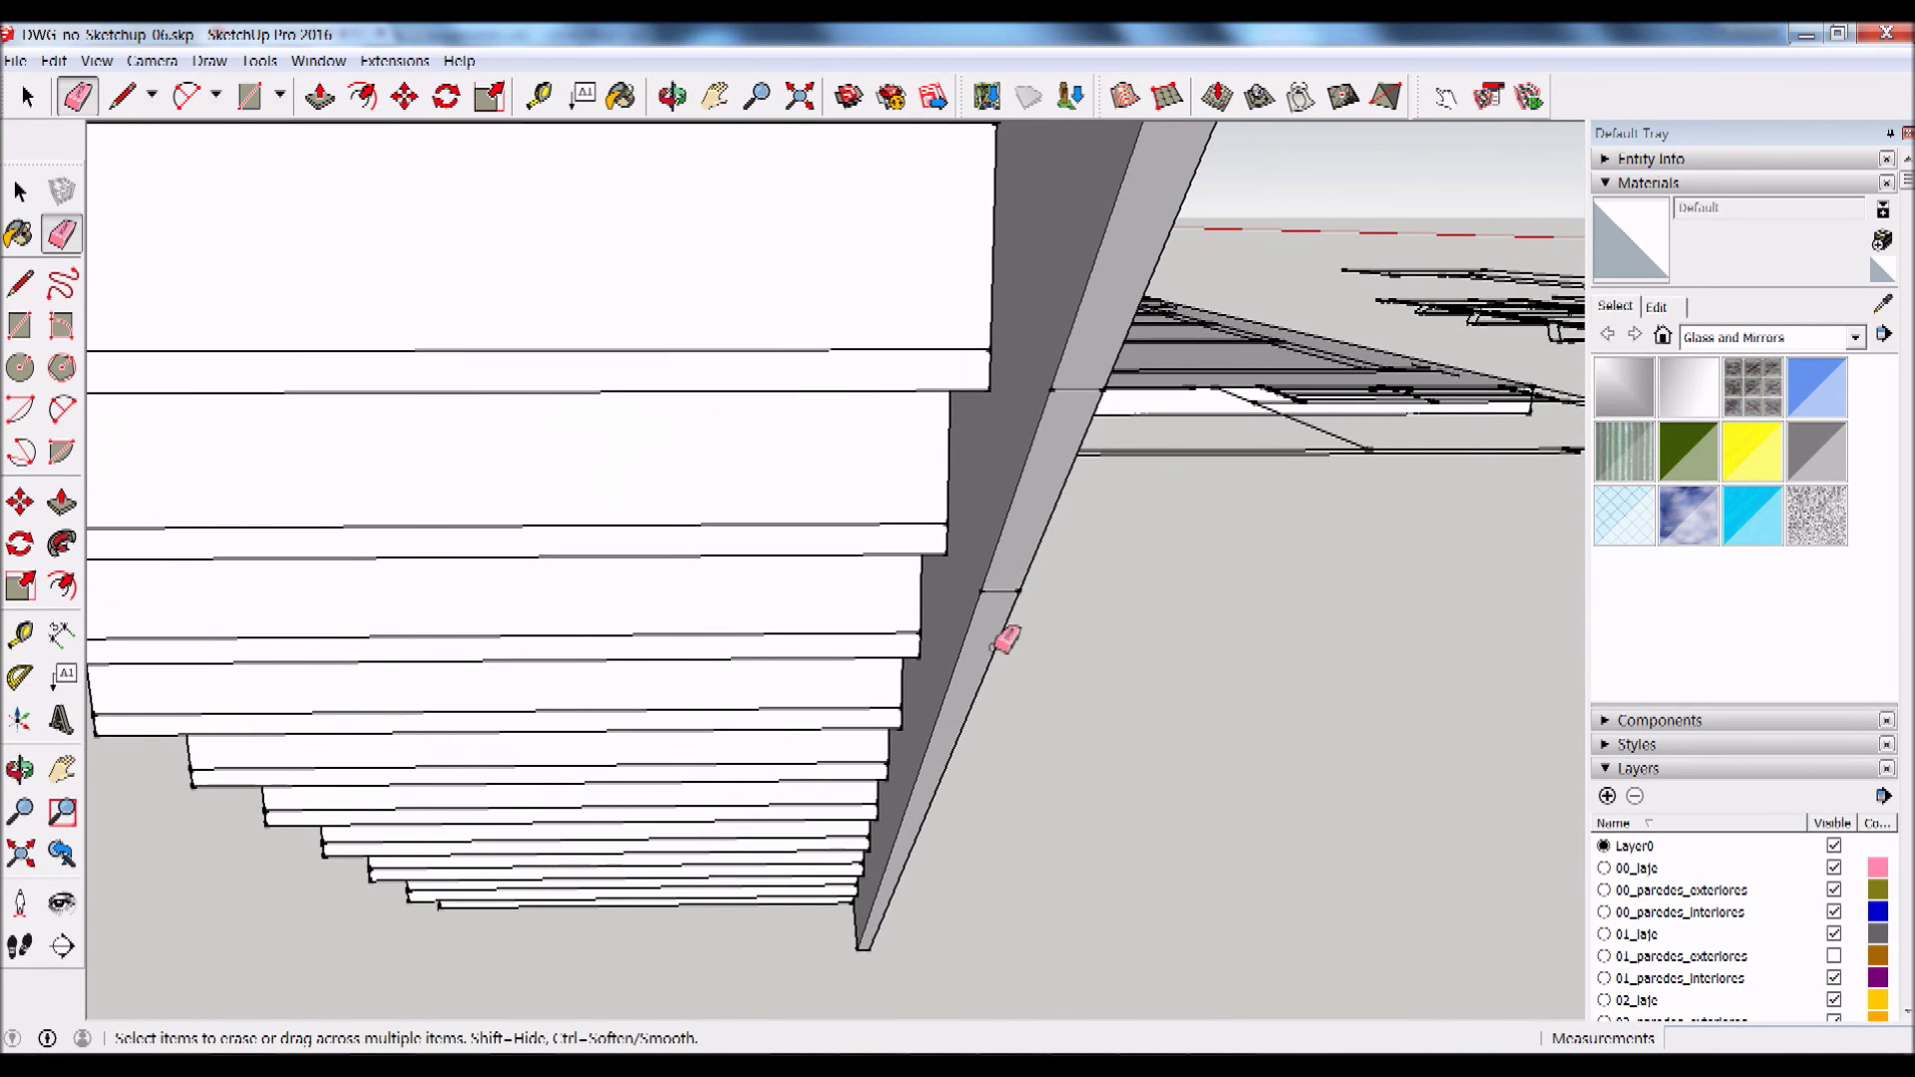
left_click(1087, 391)
left_click(1003, 590)
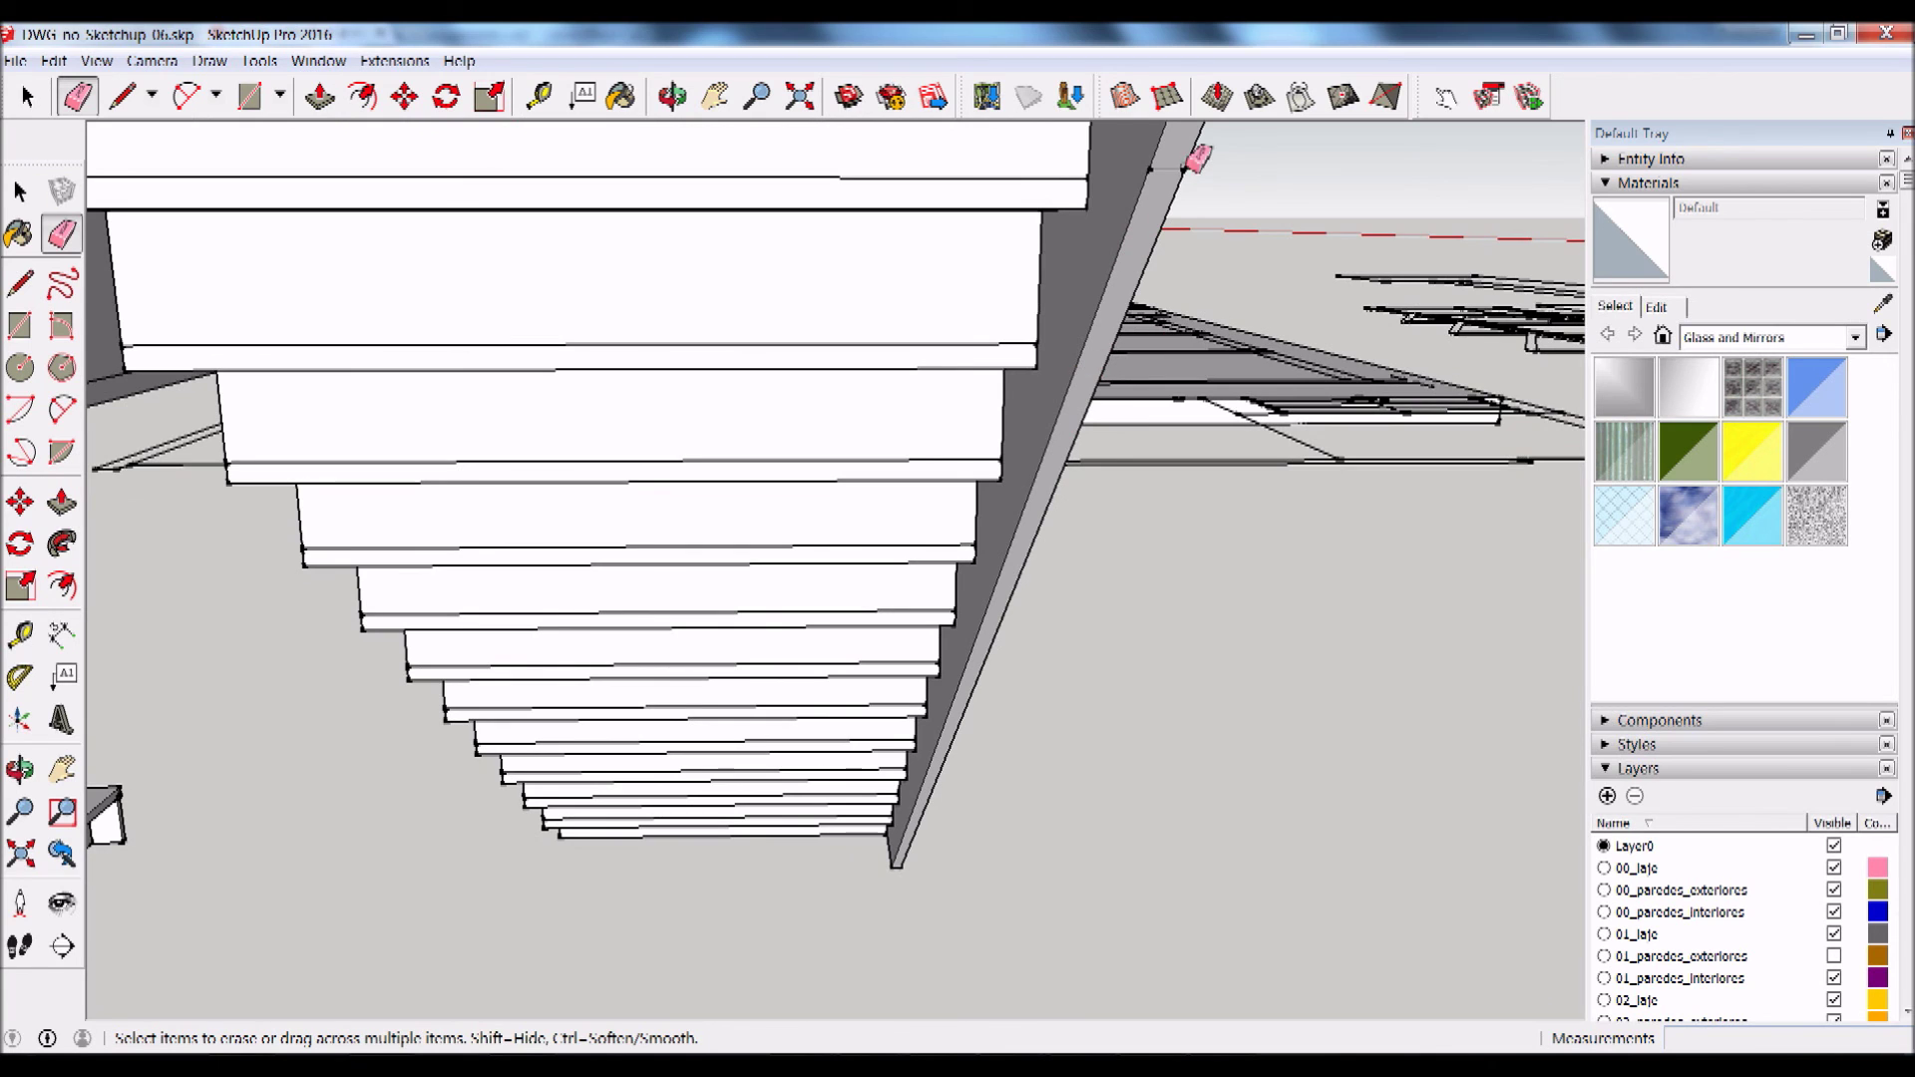
scroll(1048, 399, "up", 2)
scroll(949, 641, "up", 2)
scroll(910, 842, "up", 2)
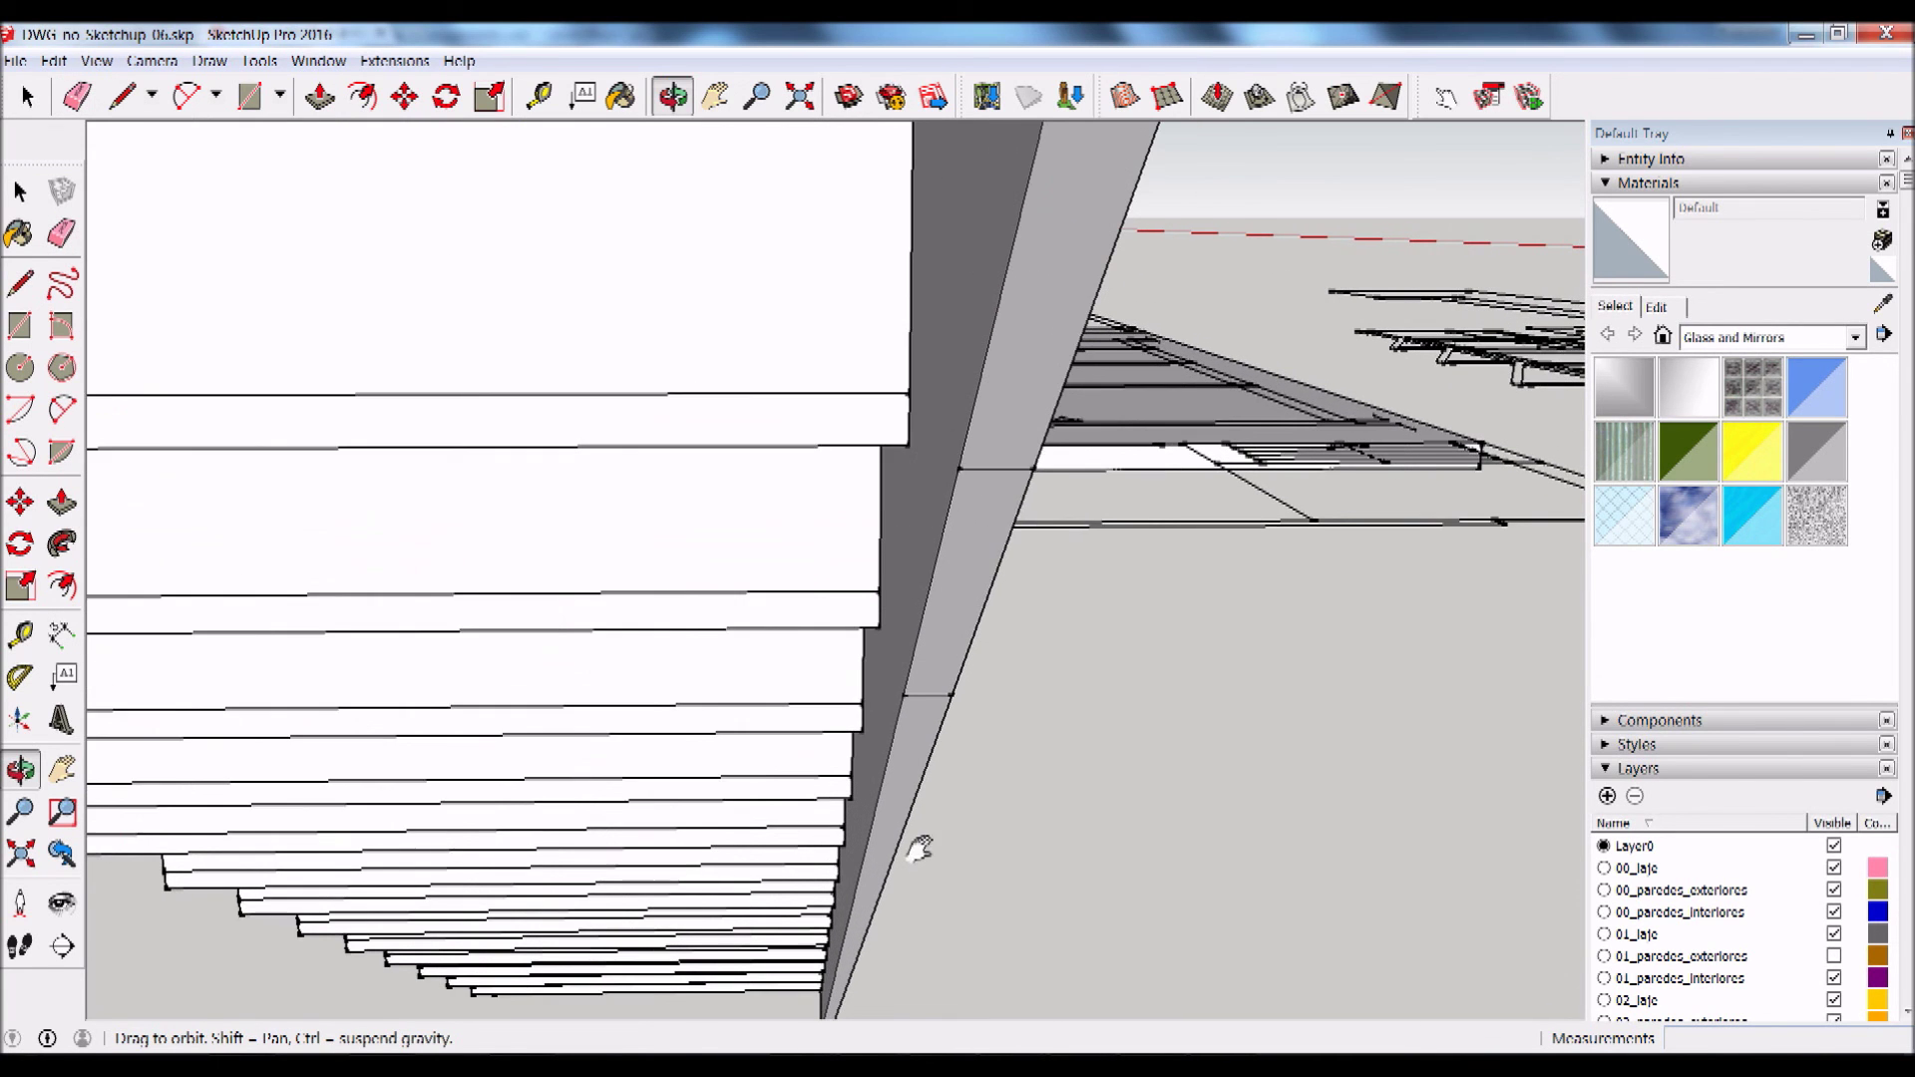
scroll(977, 441, "up", 1)
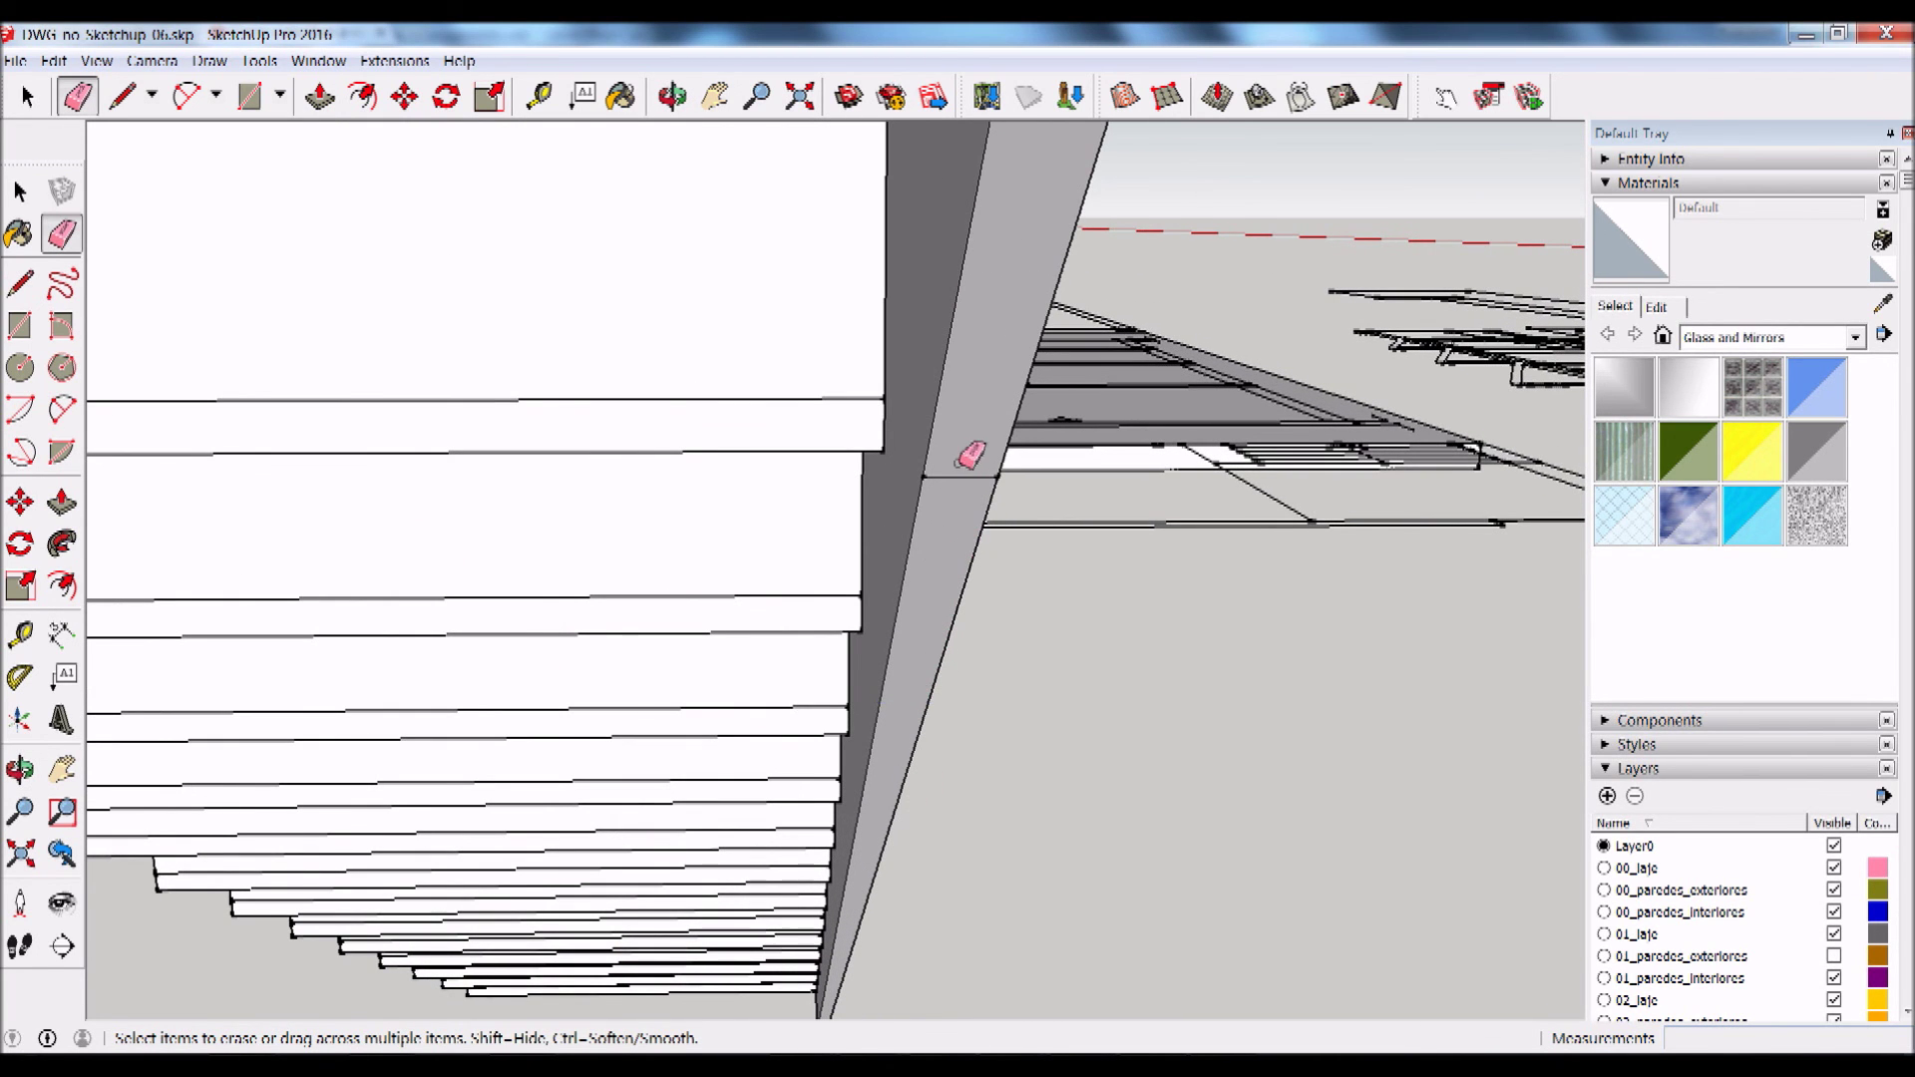
scroll(990, 489, "down", 2)
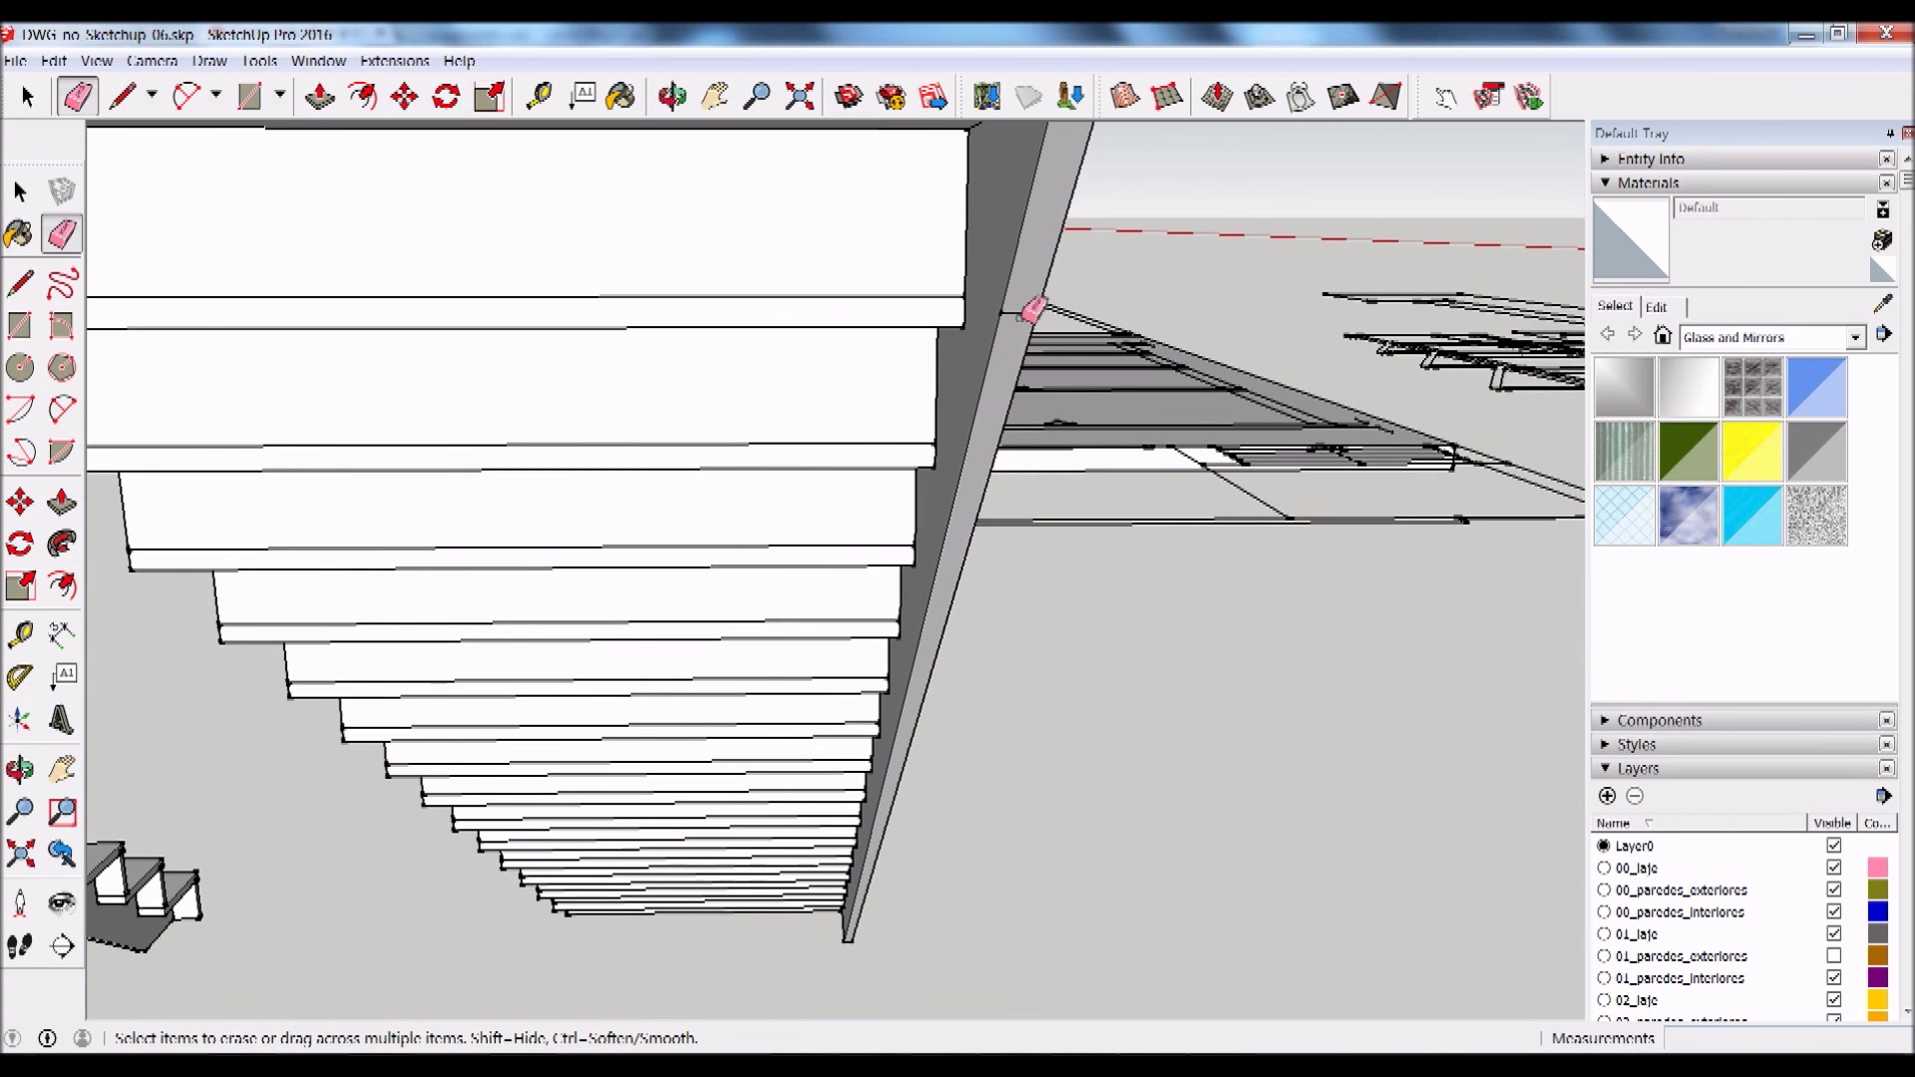
scroll(1037, 314, "up", 1)
scroll(974, 586, "up", 1)
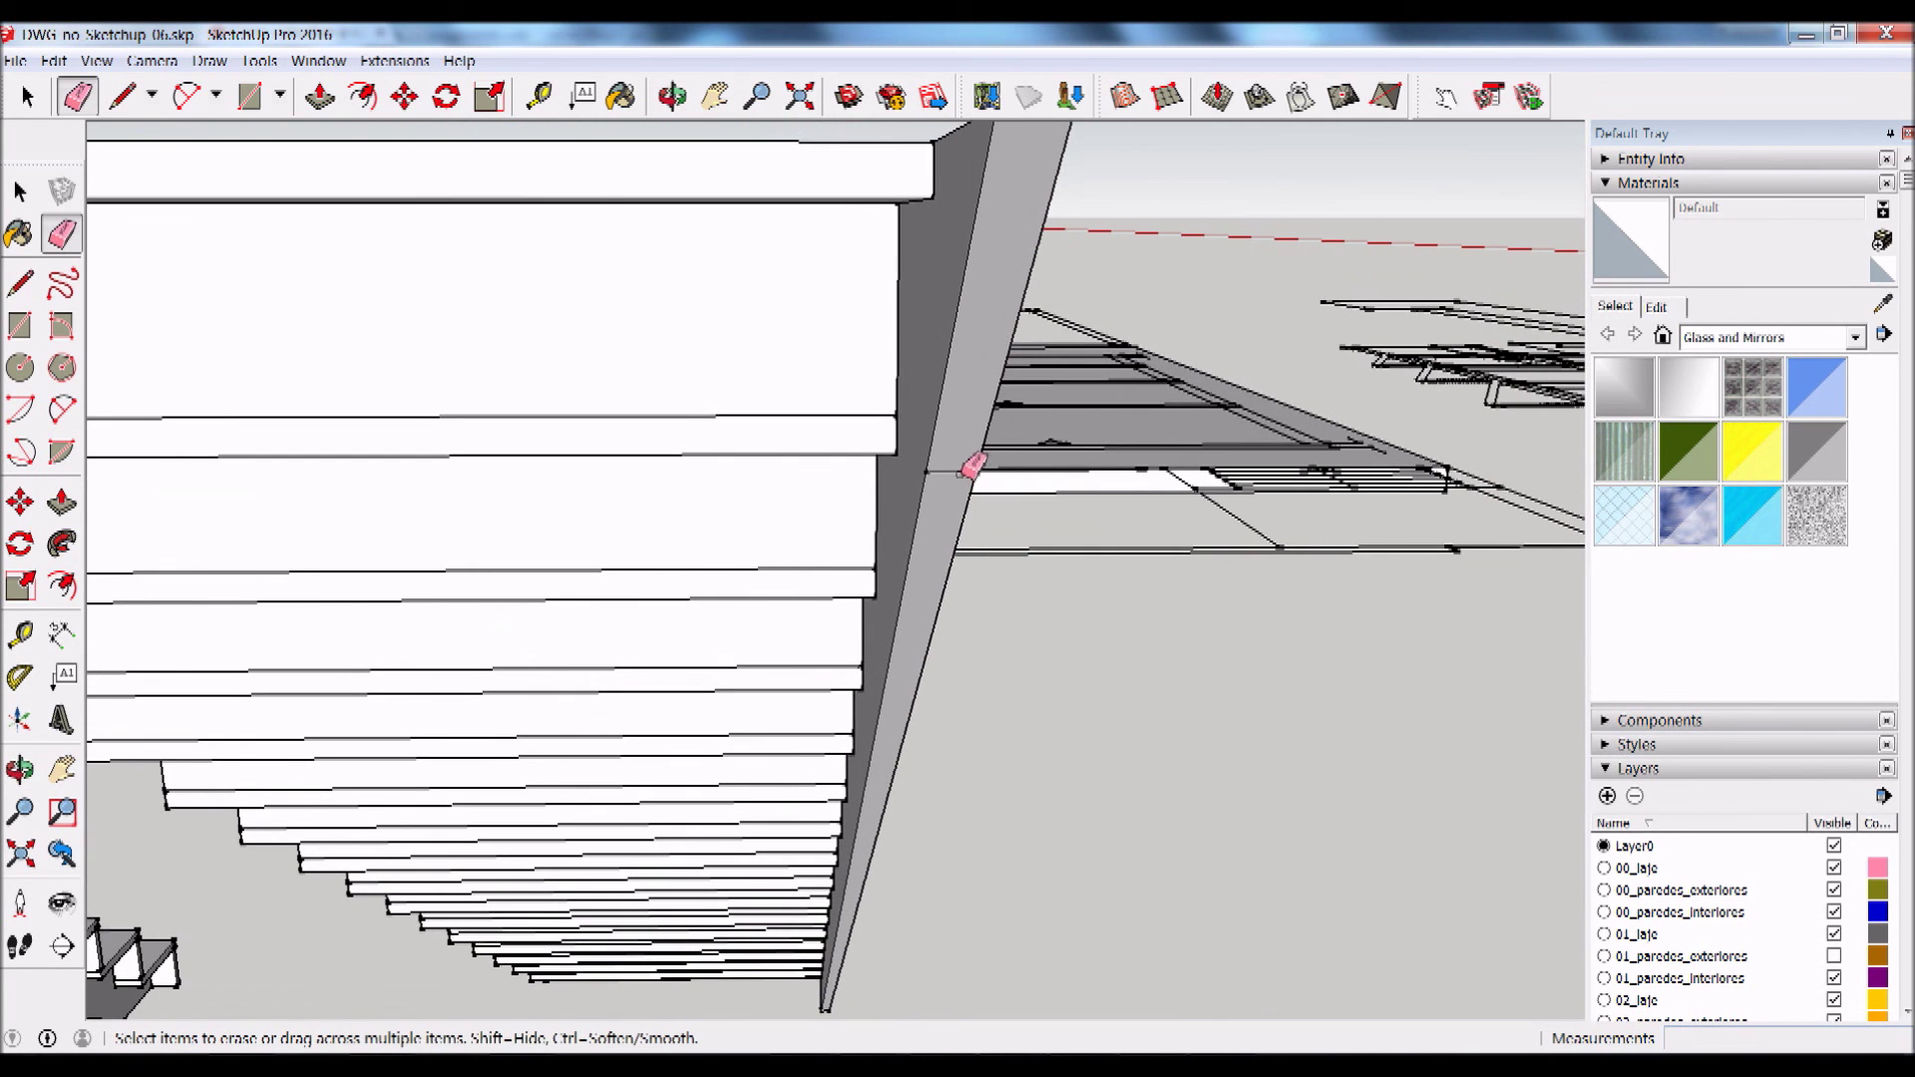
mouse_move(1065, 319)
middle_mouse_down()
mouse_move(975, 512)
mouse_move(375, 511)
middle_mouse_up()
scroll(578, 534, "down", 2)
scroll(1047, 705, "down", 2)
mouse_move(1048, 705)
middle_mouse_down()
mouse_move(1201, 868)
mouse_move(598, 842)
mouse_move(256, 445)
mouse_move(649, 428)
middle_mouse_up()
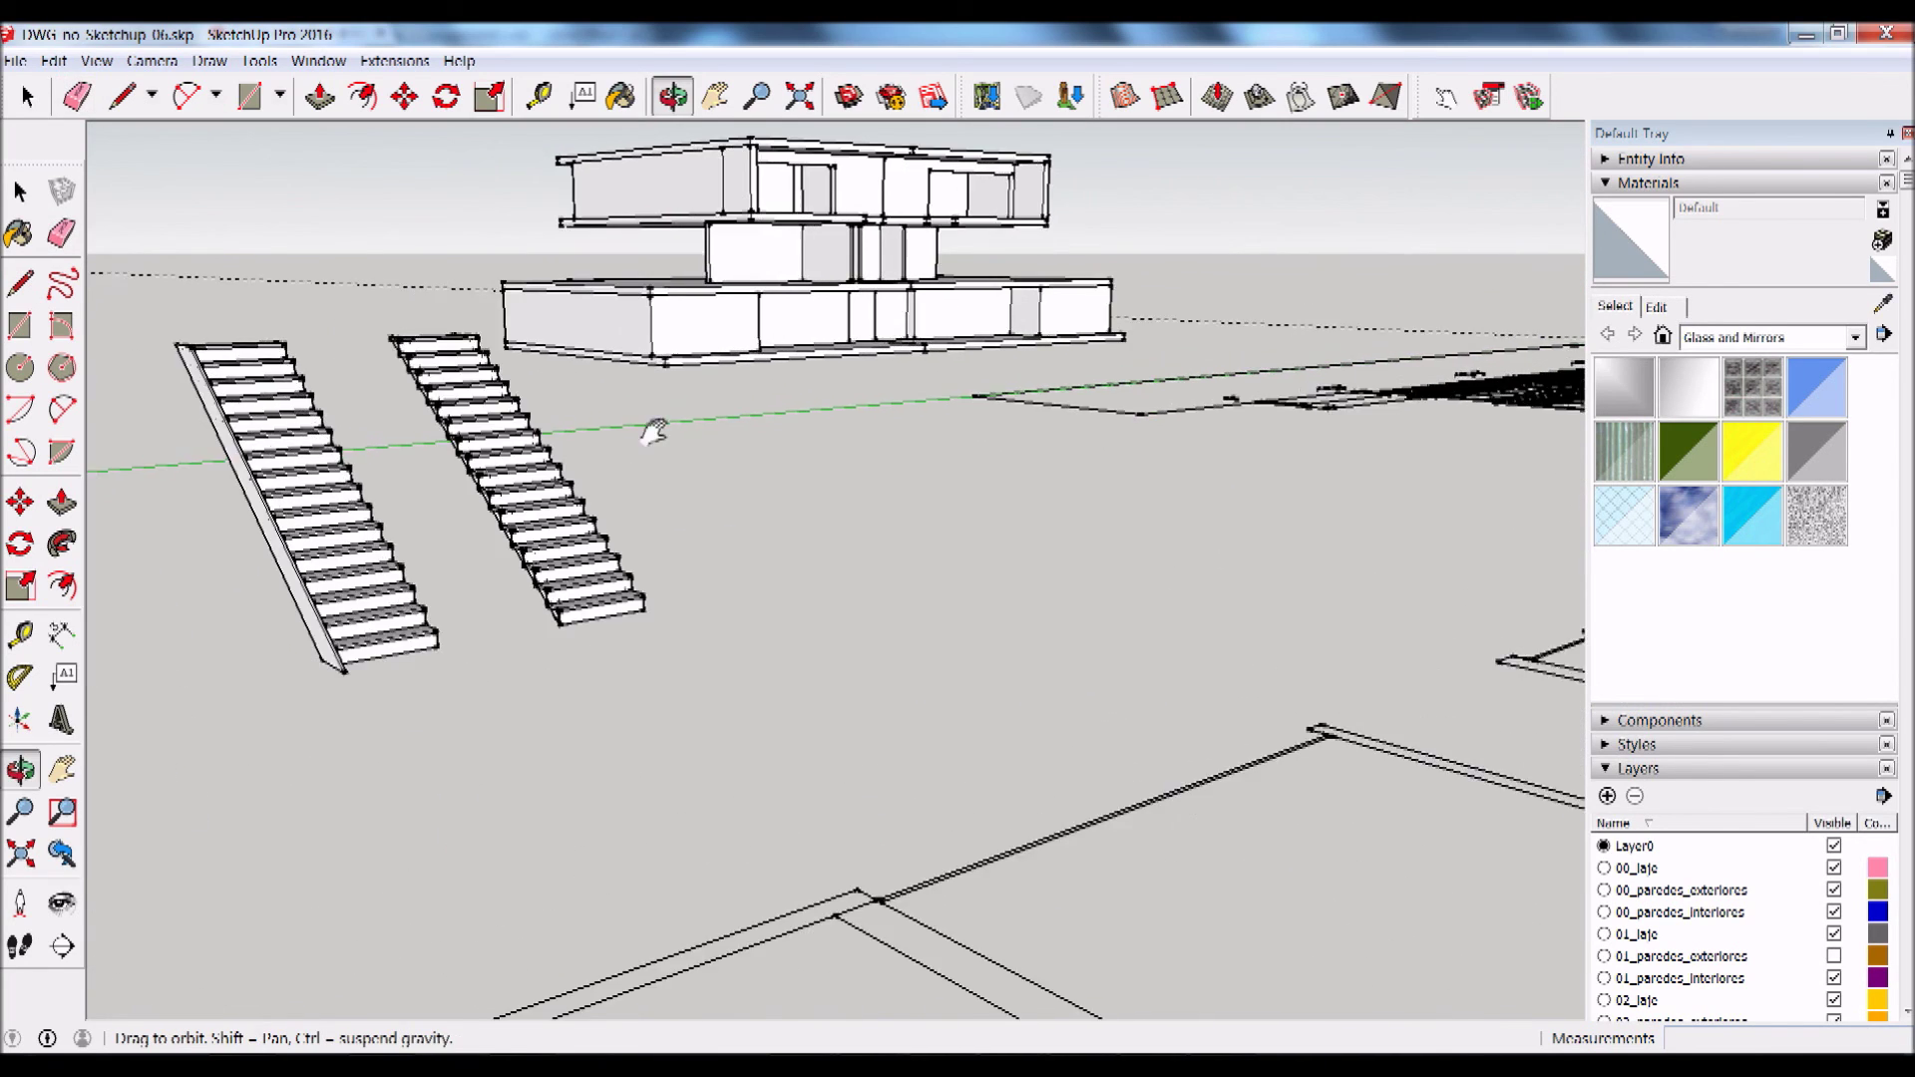
scroll(815, 618, "up", 2)
scroll(815, 618, "up", 3)
middle_click_drag(812, 599, 782, 611)
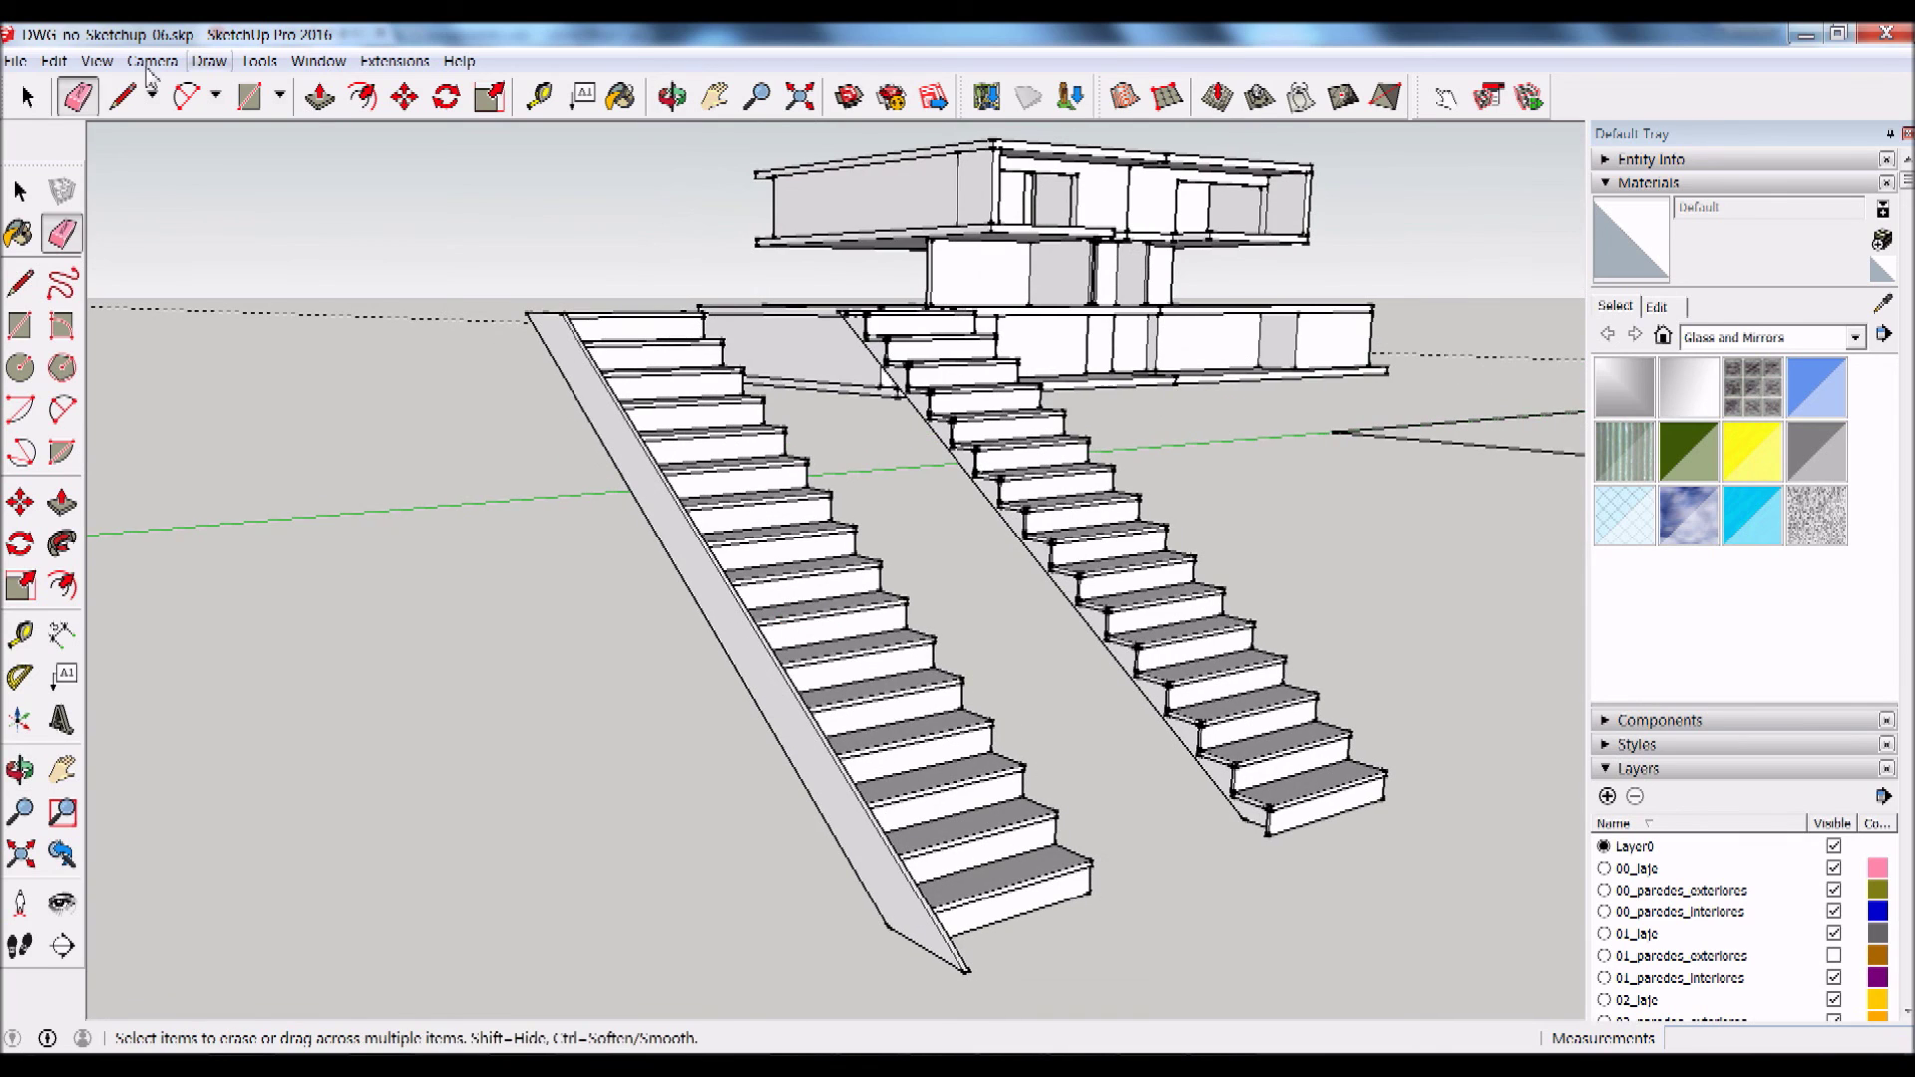
Step: Make the left staircase's stringer a component named prumo01
left_click(20, 191)
left_click(633, 455)
right_click(632, 456)
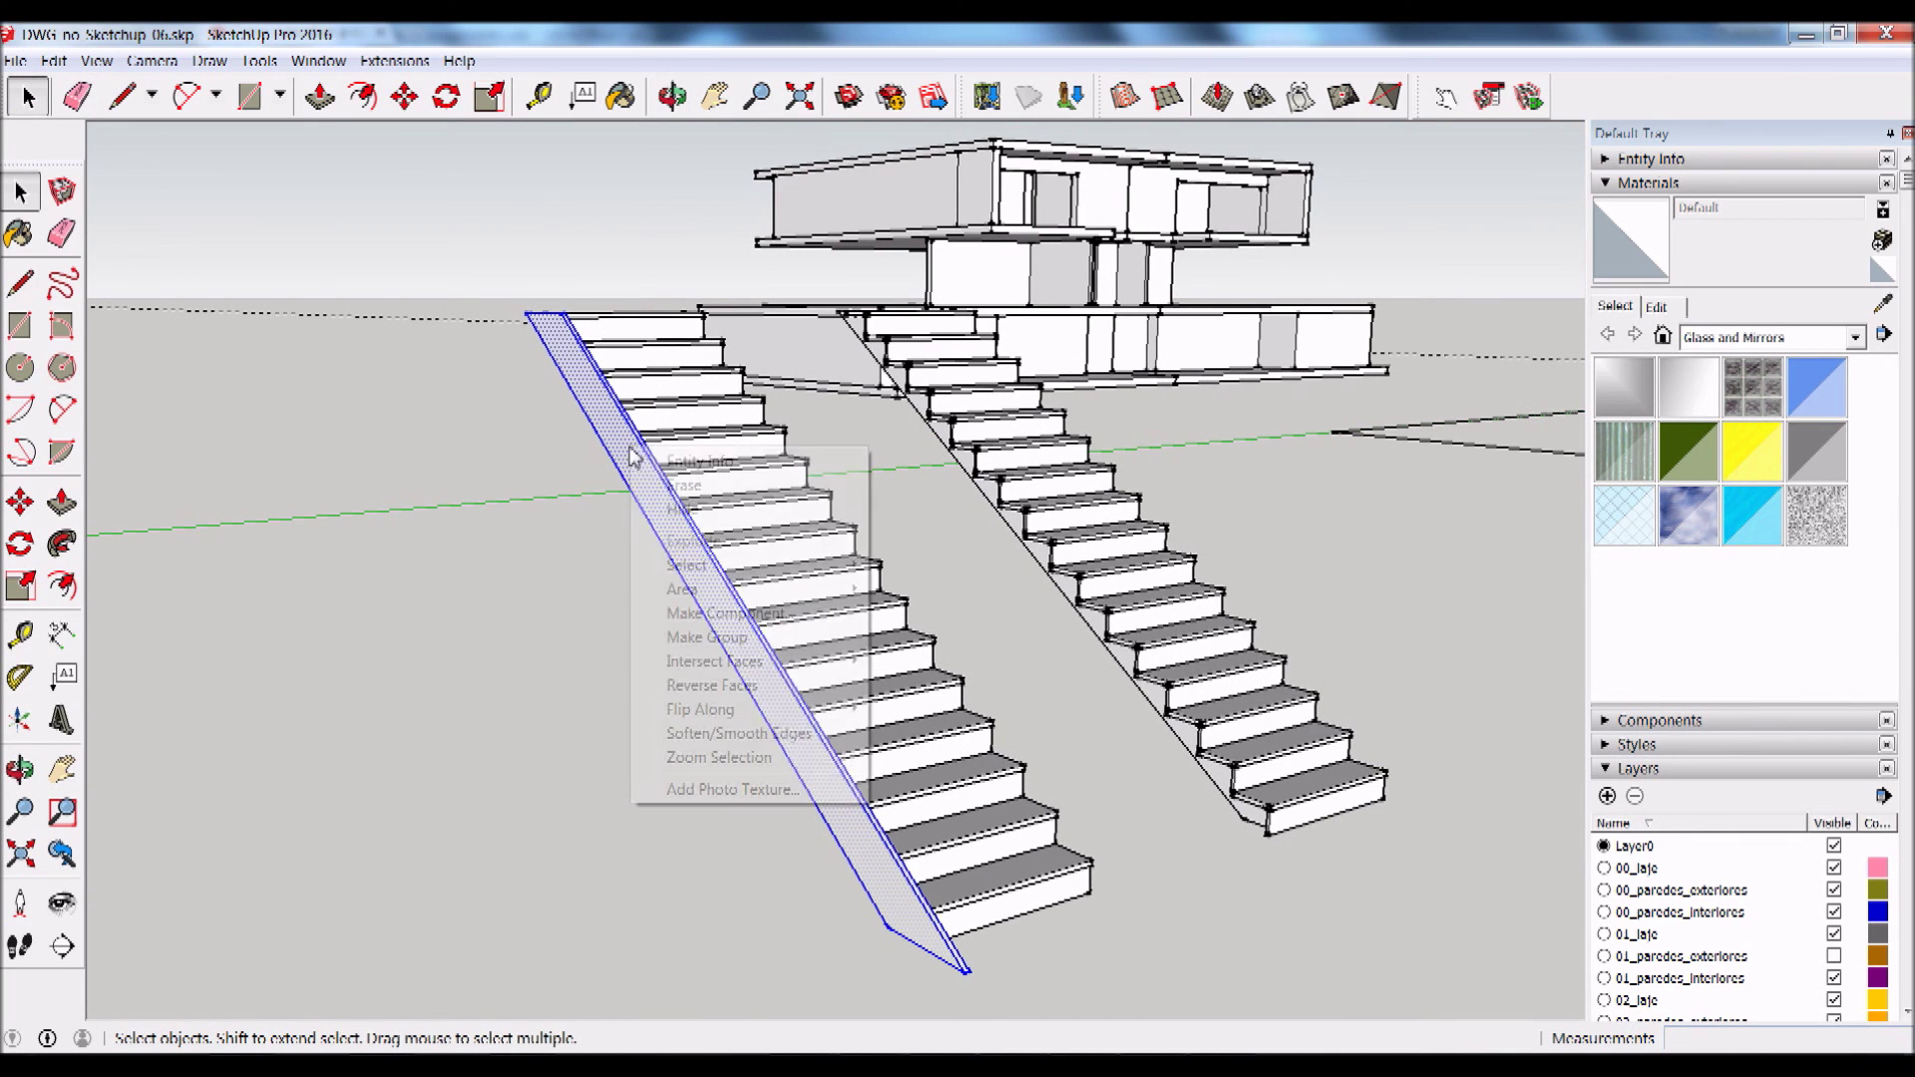
left_click(684, 614)
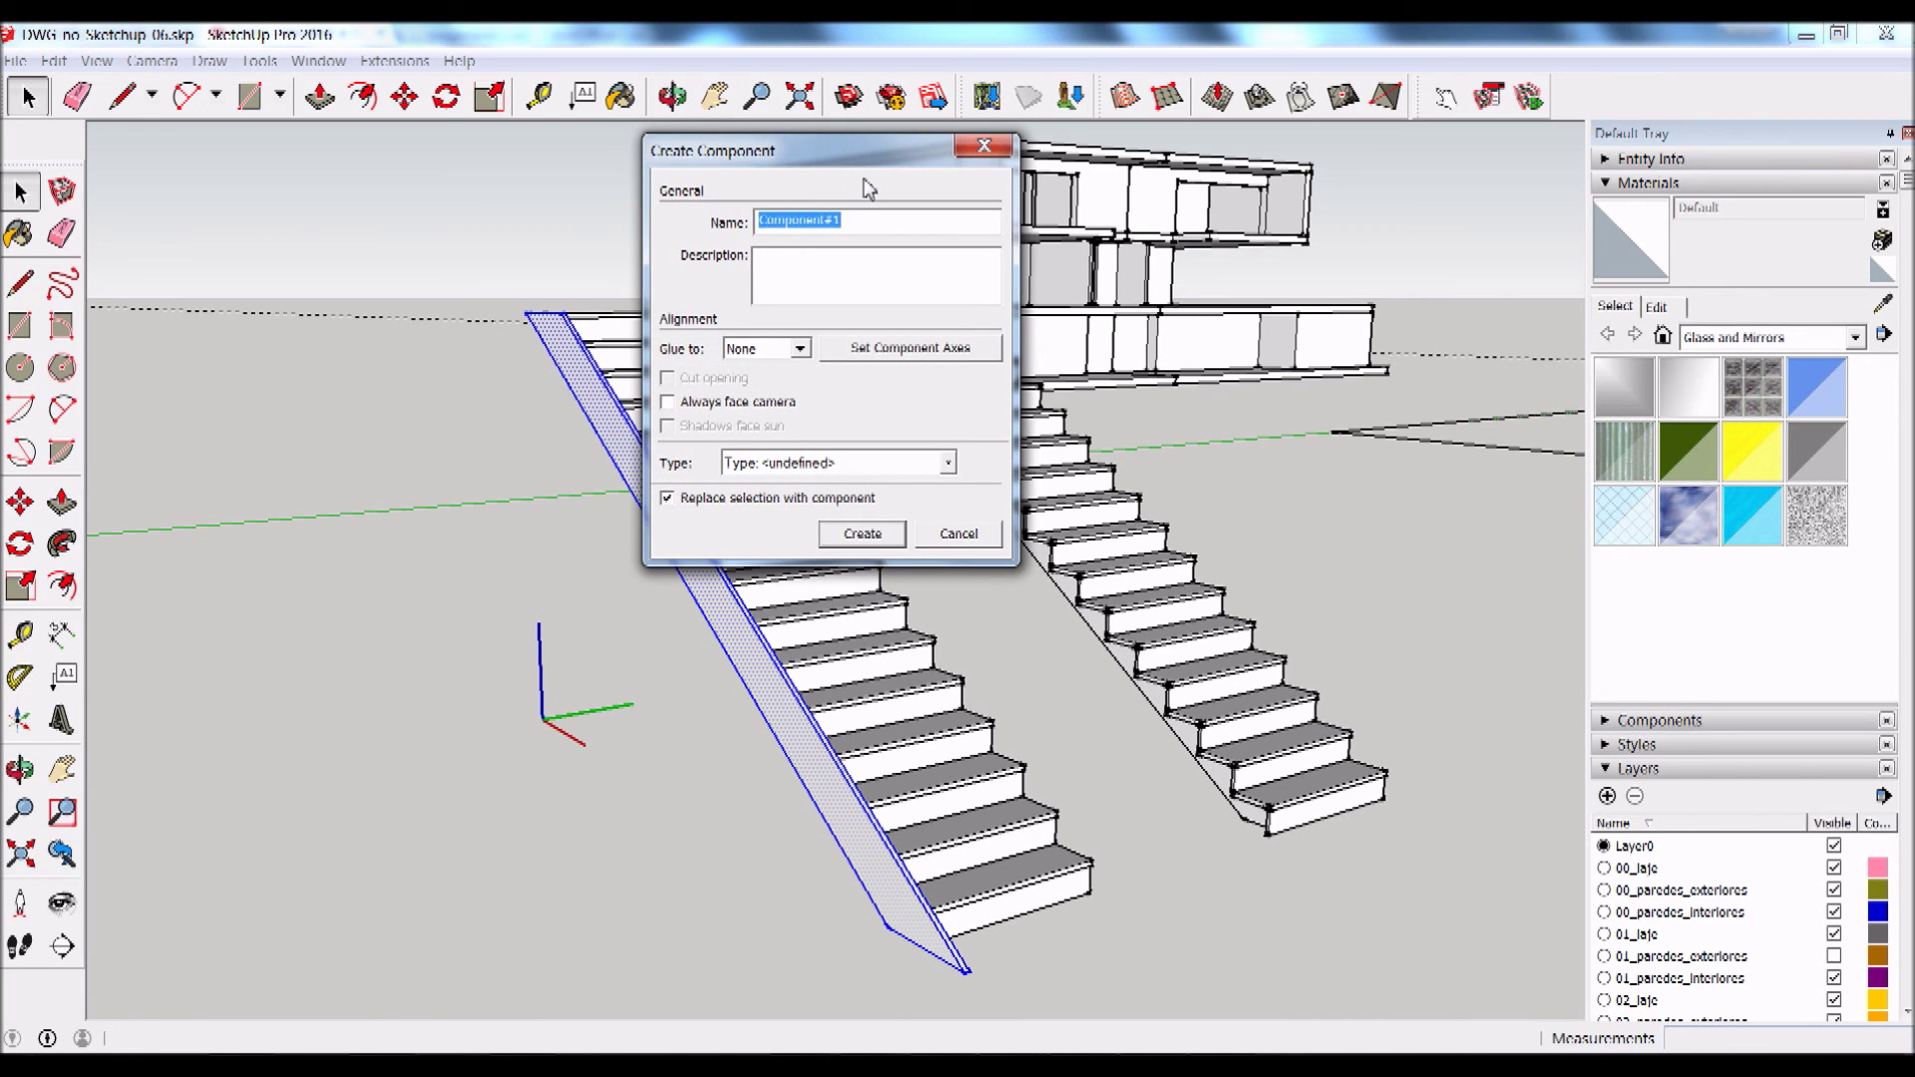
type("l")
left_click(874, 537)
mouse_move(911, 598)
middle_mouse_down()
mouse_move(585, 547)
mouse_move(440, 705)
middle_mouse_up()
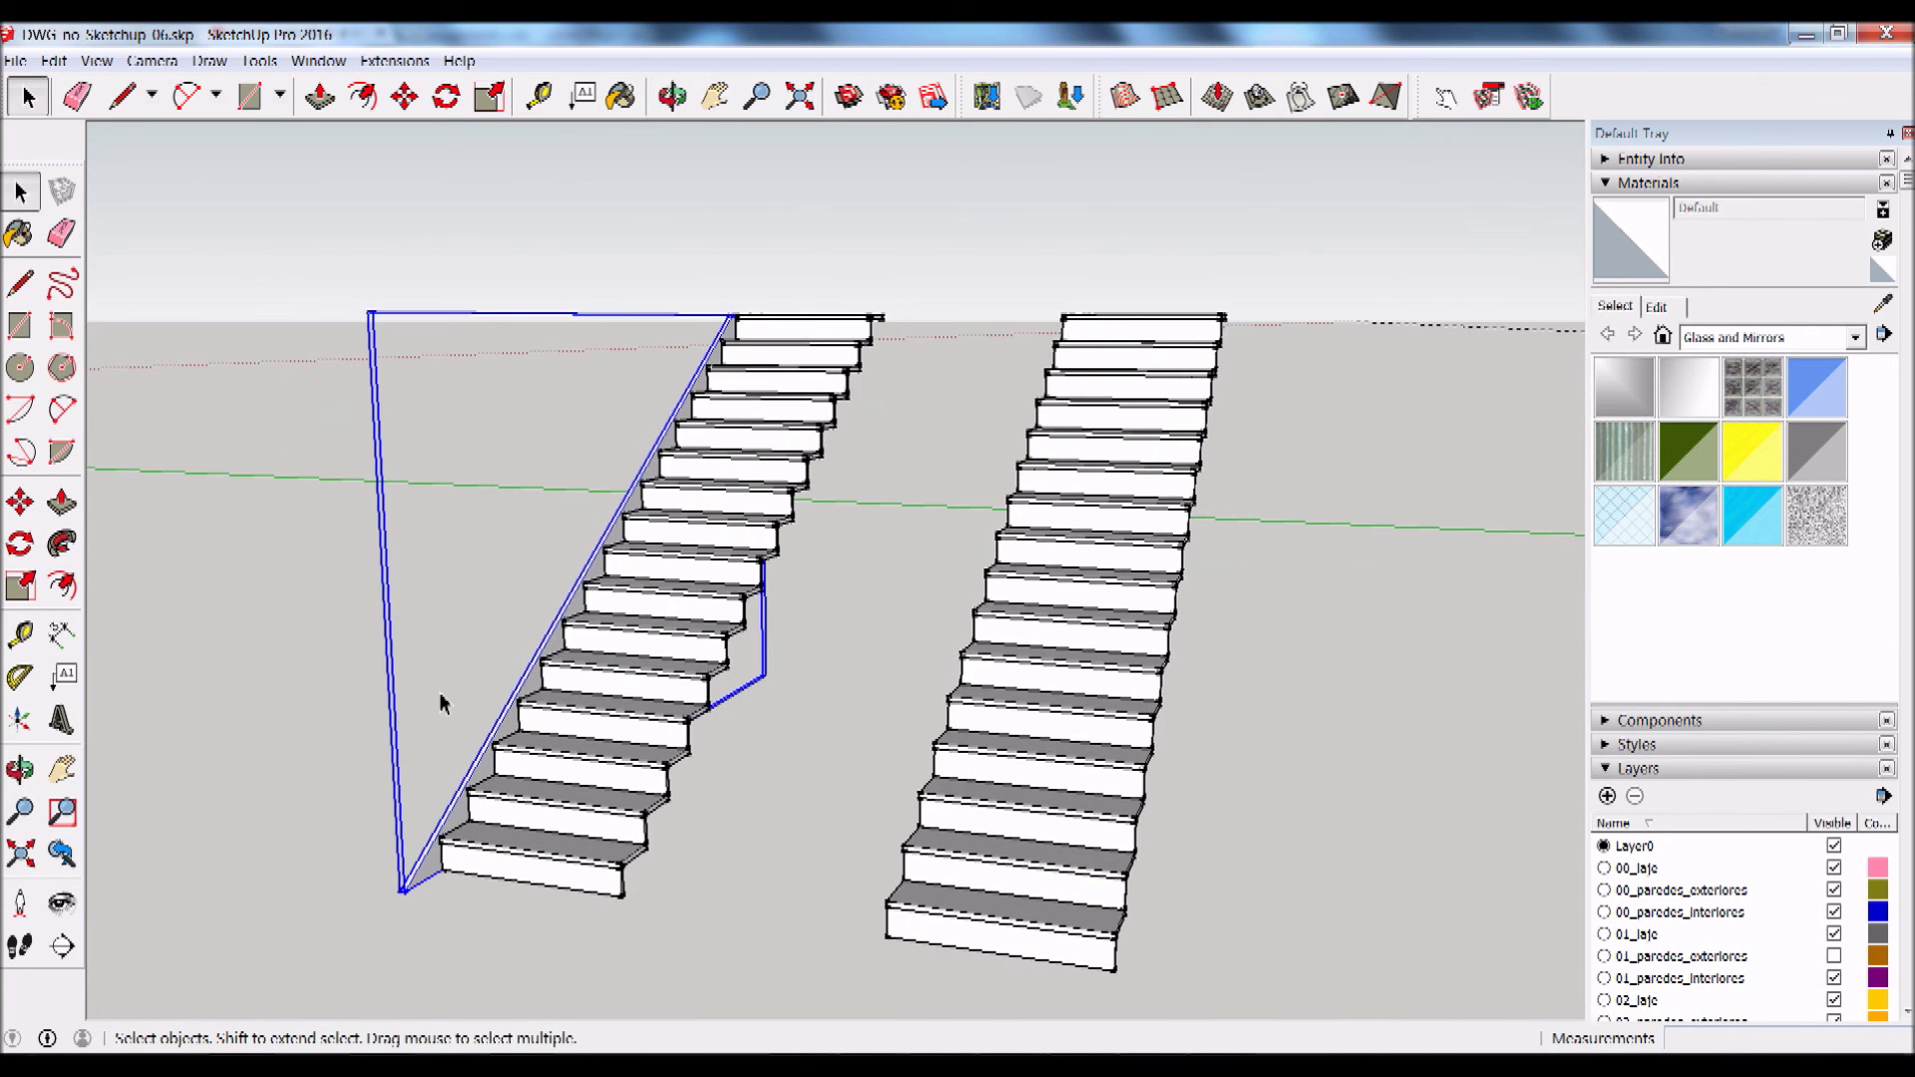
Step: Copy the prumo01 stringer from its bottom corner to the stairs' opposite side
scroll(449, 855, "up", 1)
scroll(475, 877, "up", 3)
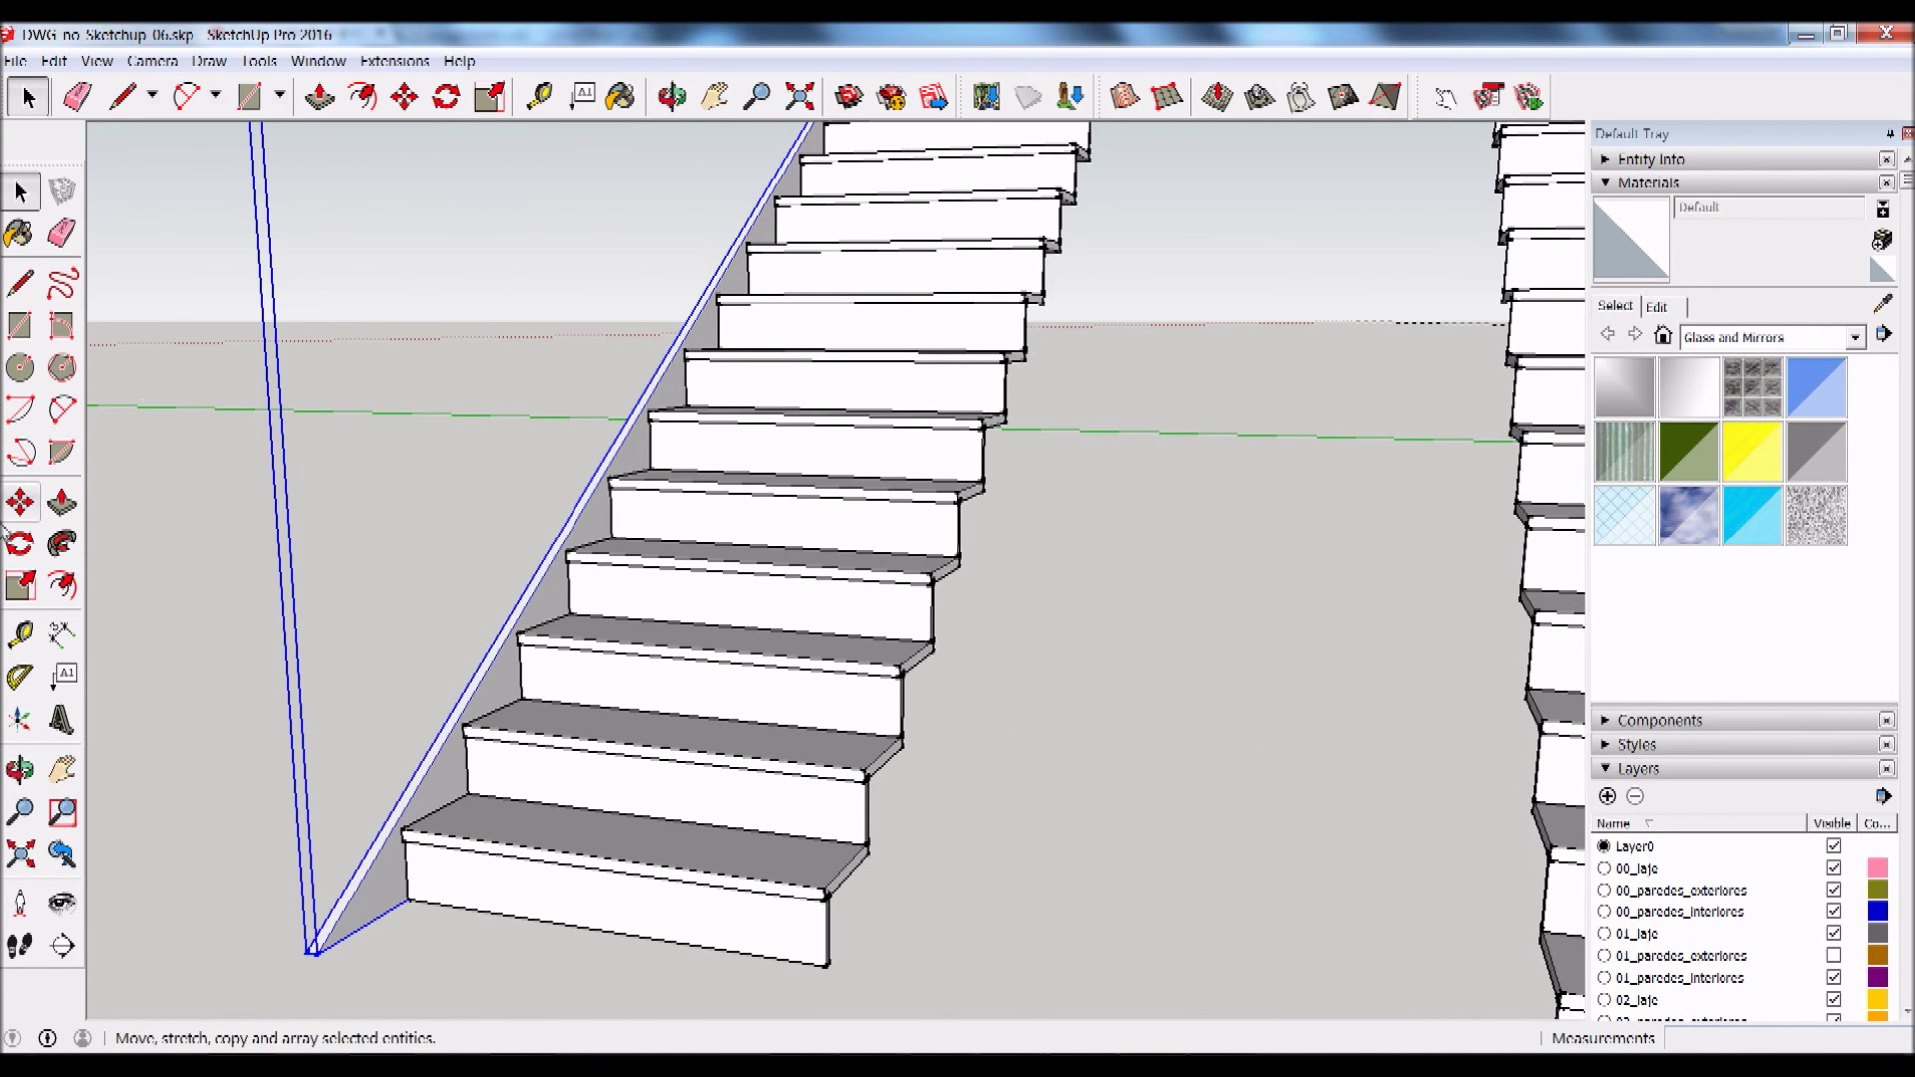
left_click(20, 501)
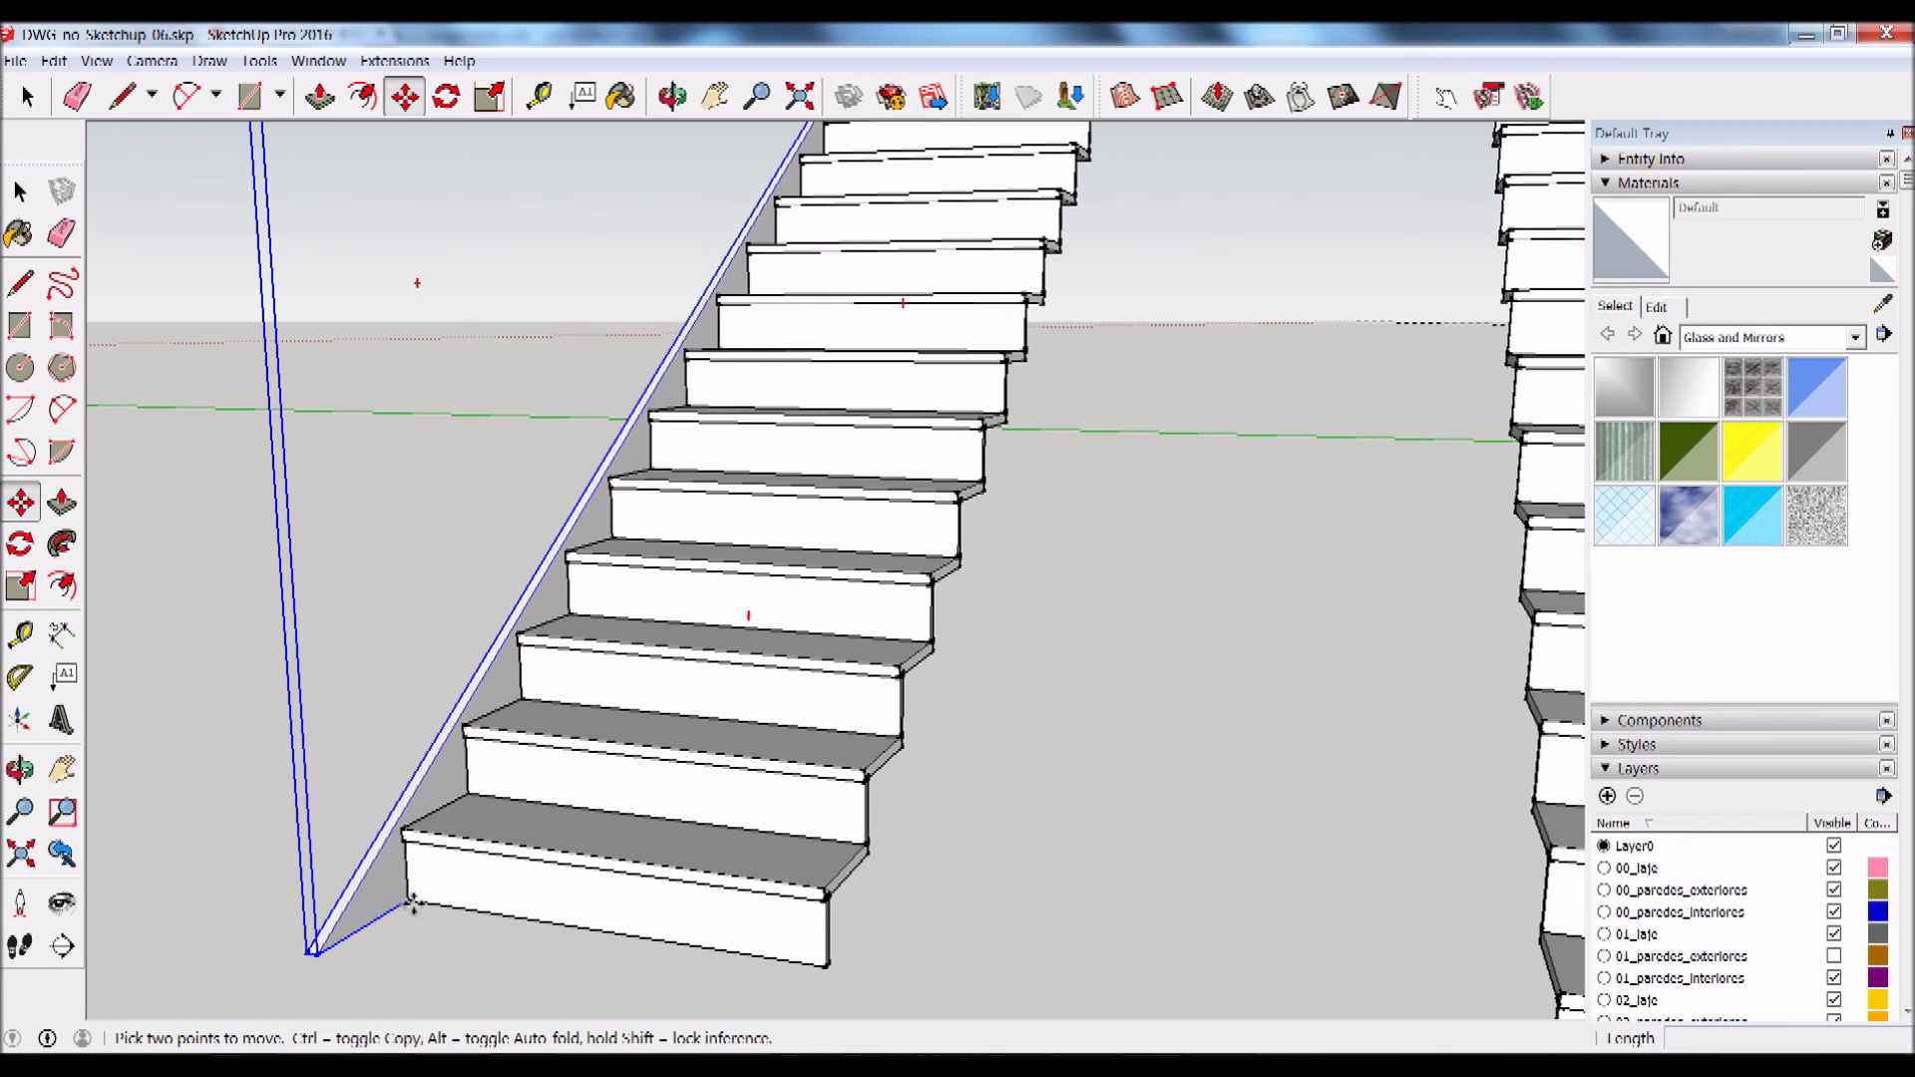
left_click(412, 902)
key("ctrl")
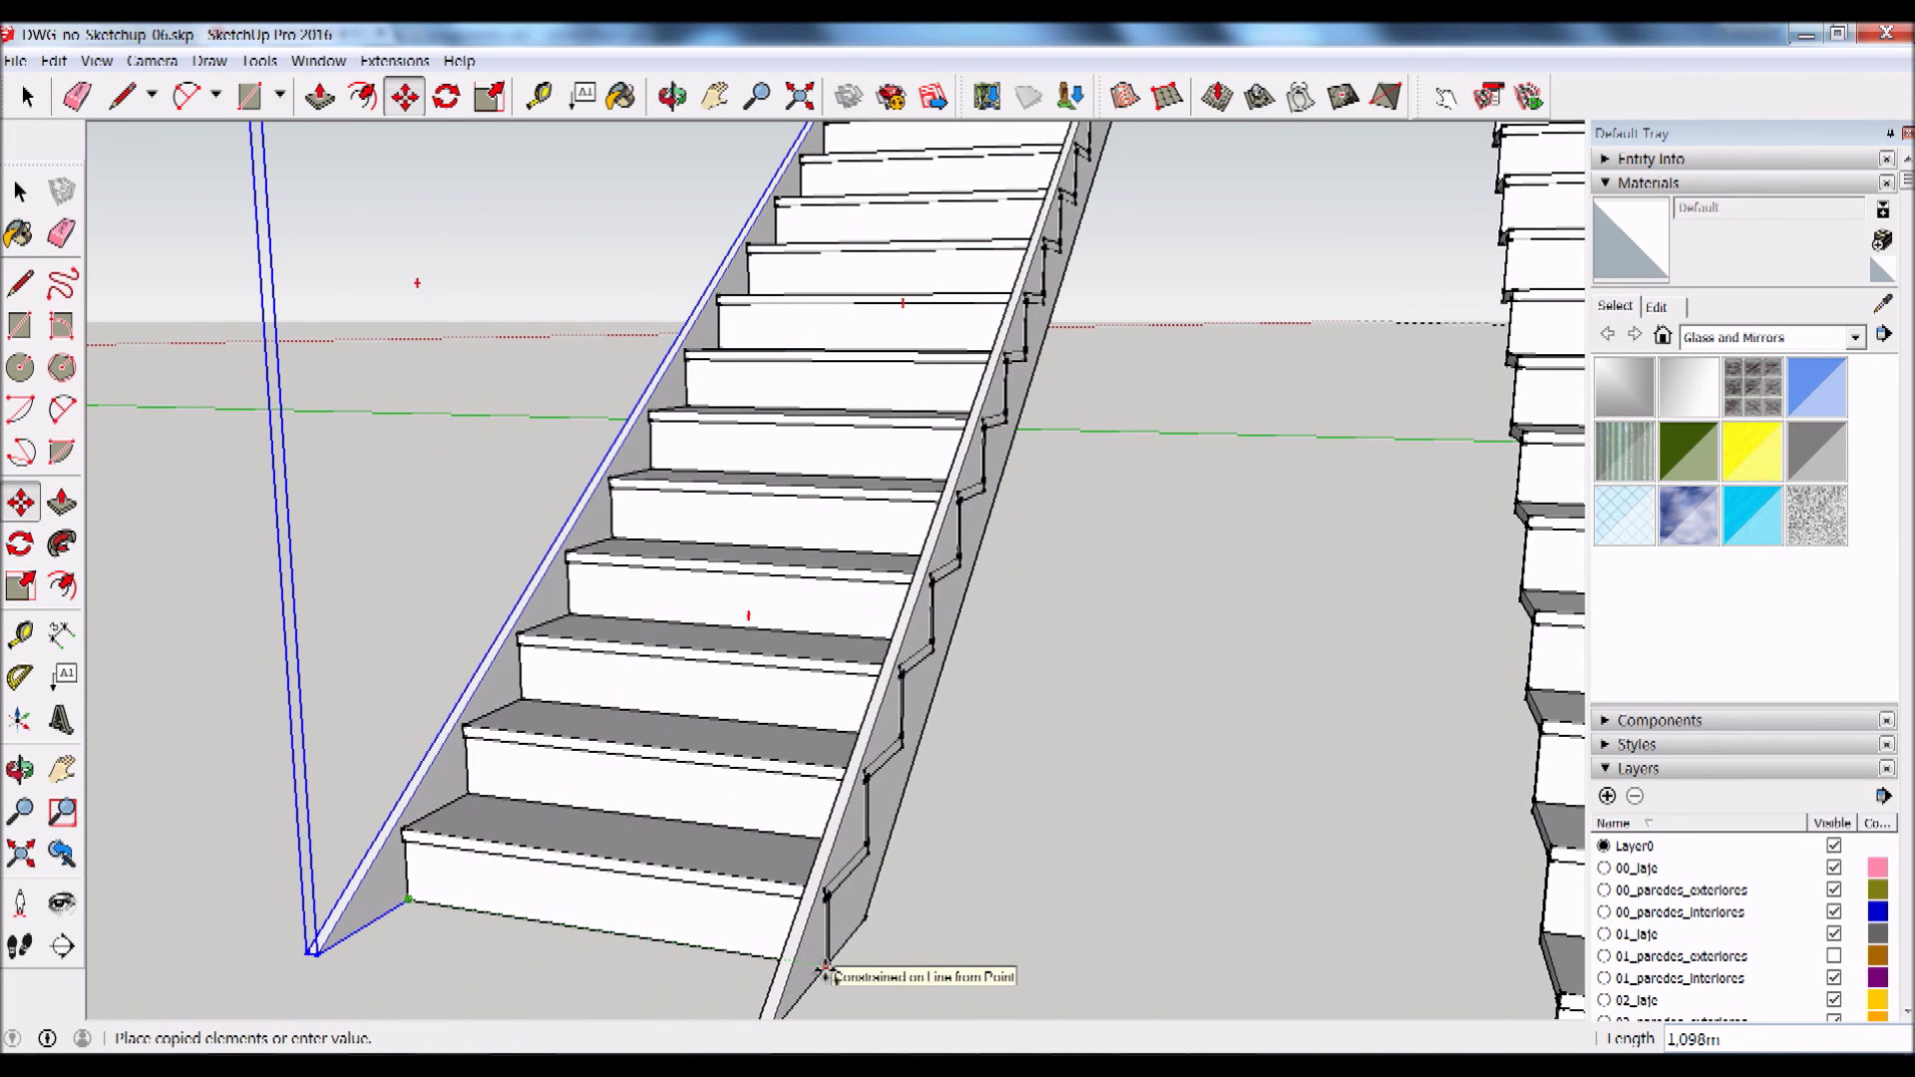
left_click(824, 959)
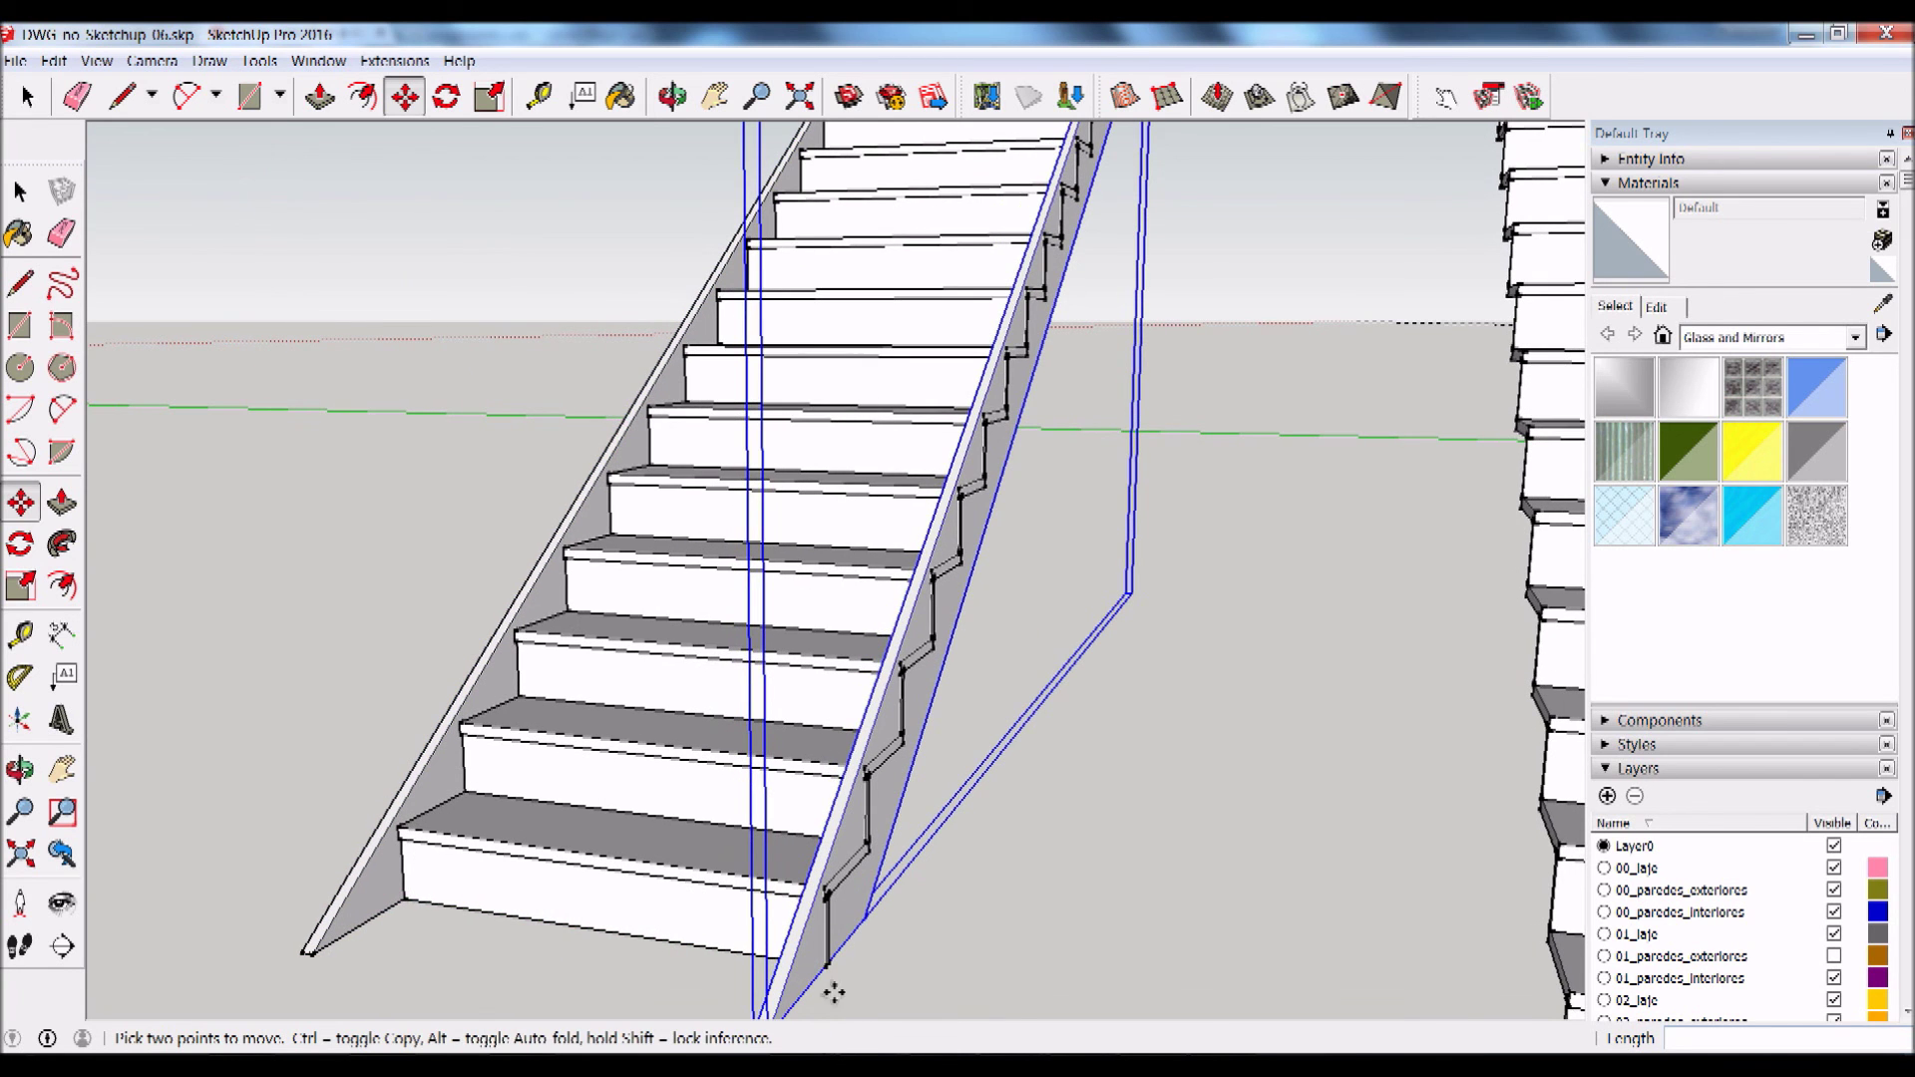
Step: Set the stringer copy flush against the steps and review both staircases
middle_click_drag(836, 972, 928, 748)
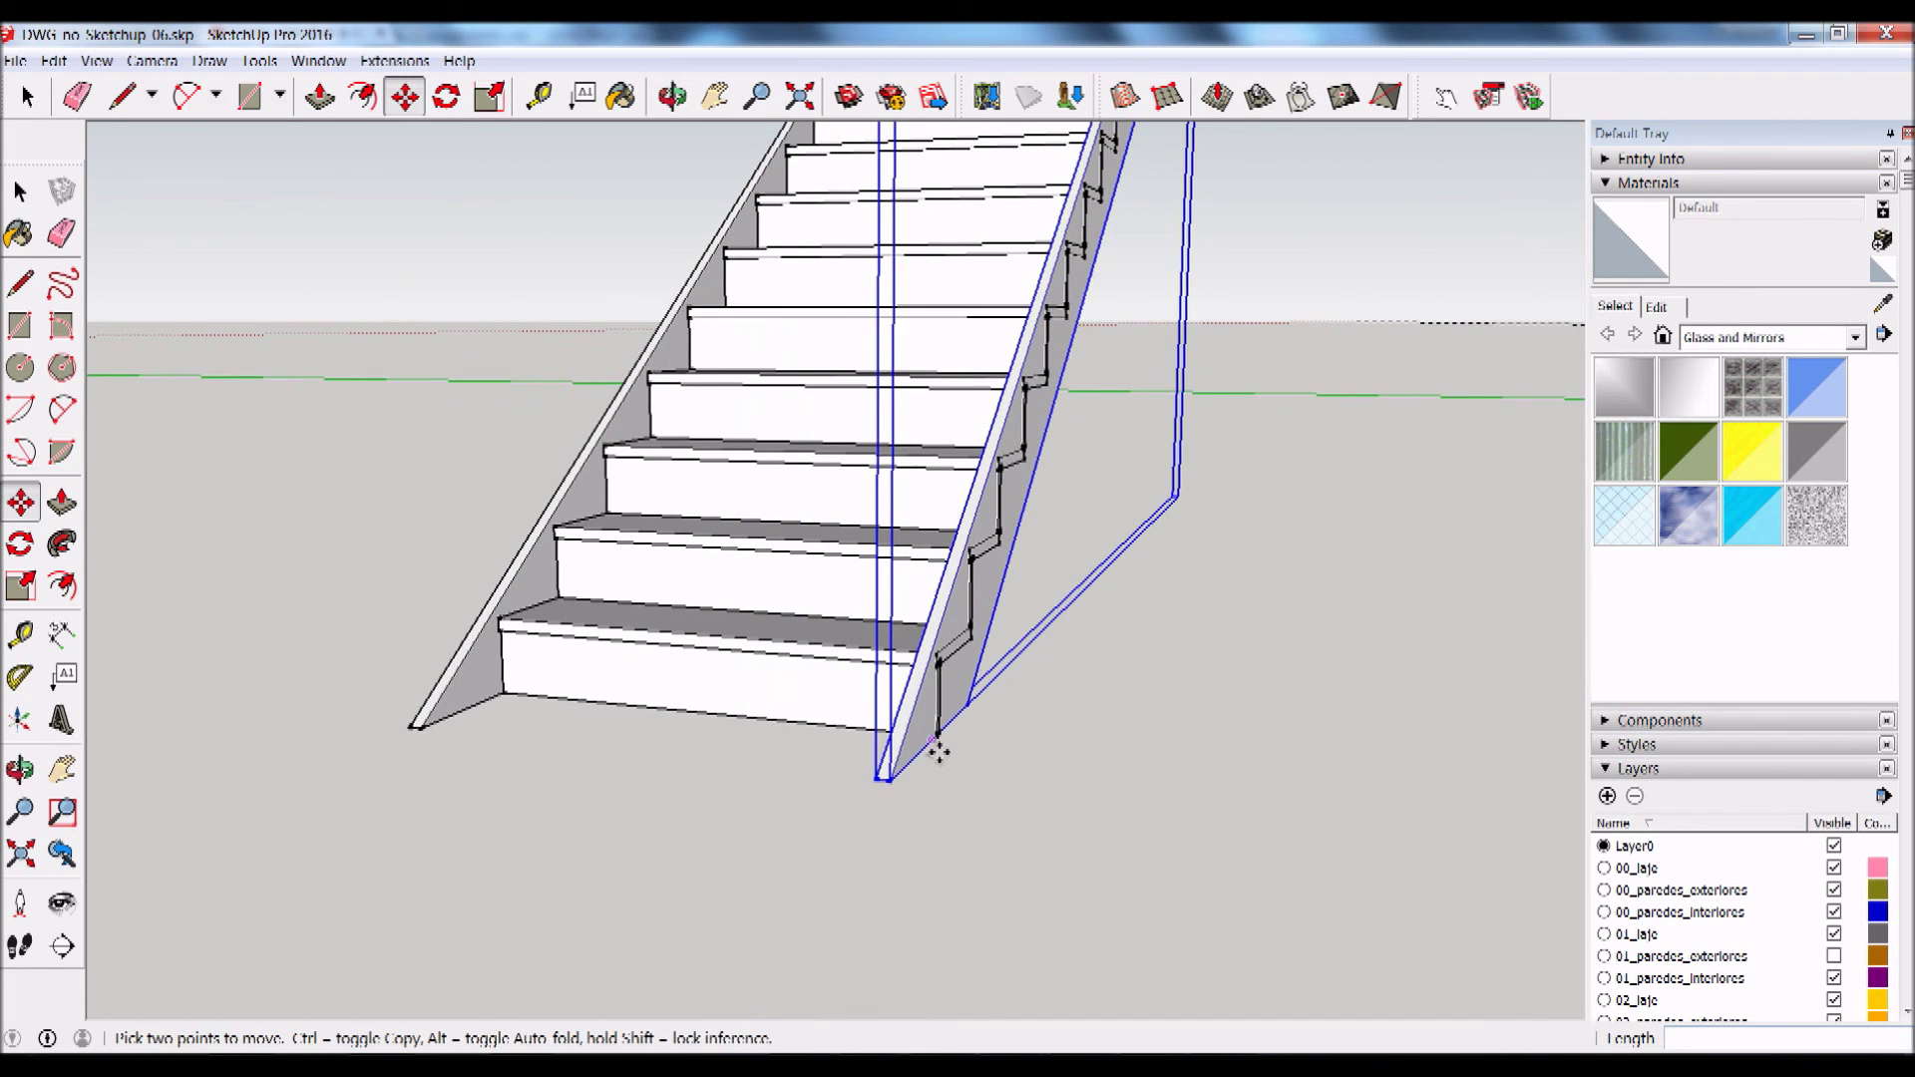
left_click(886, 778)
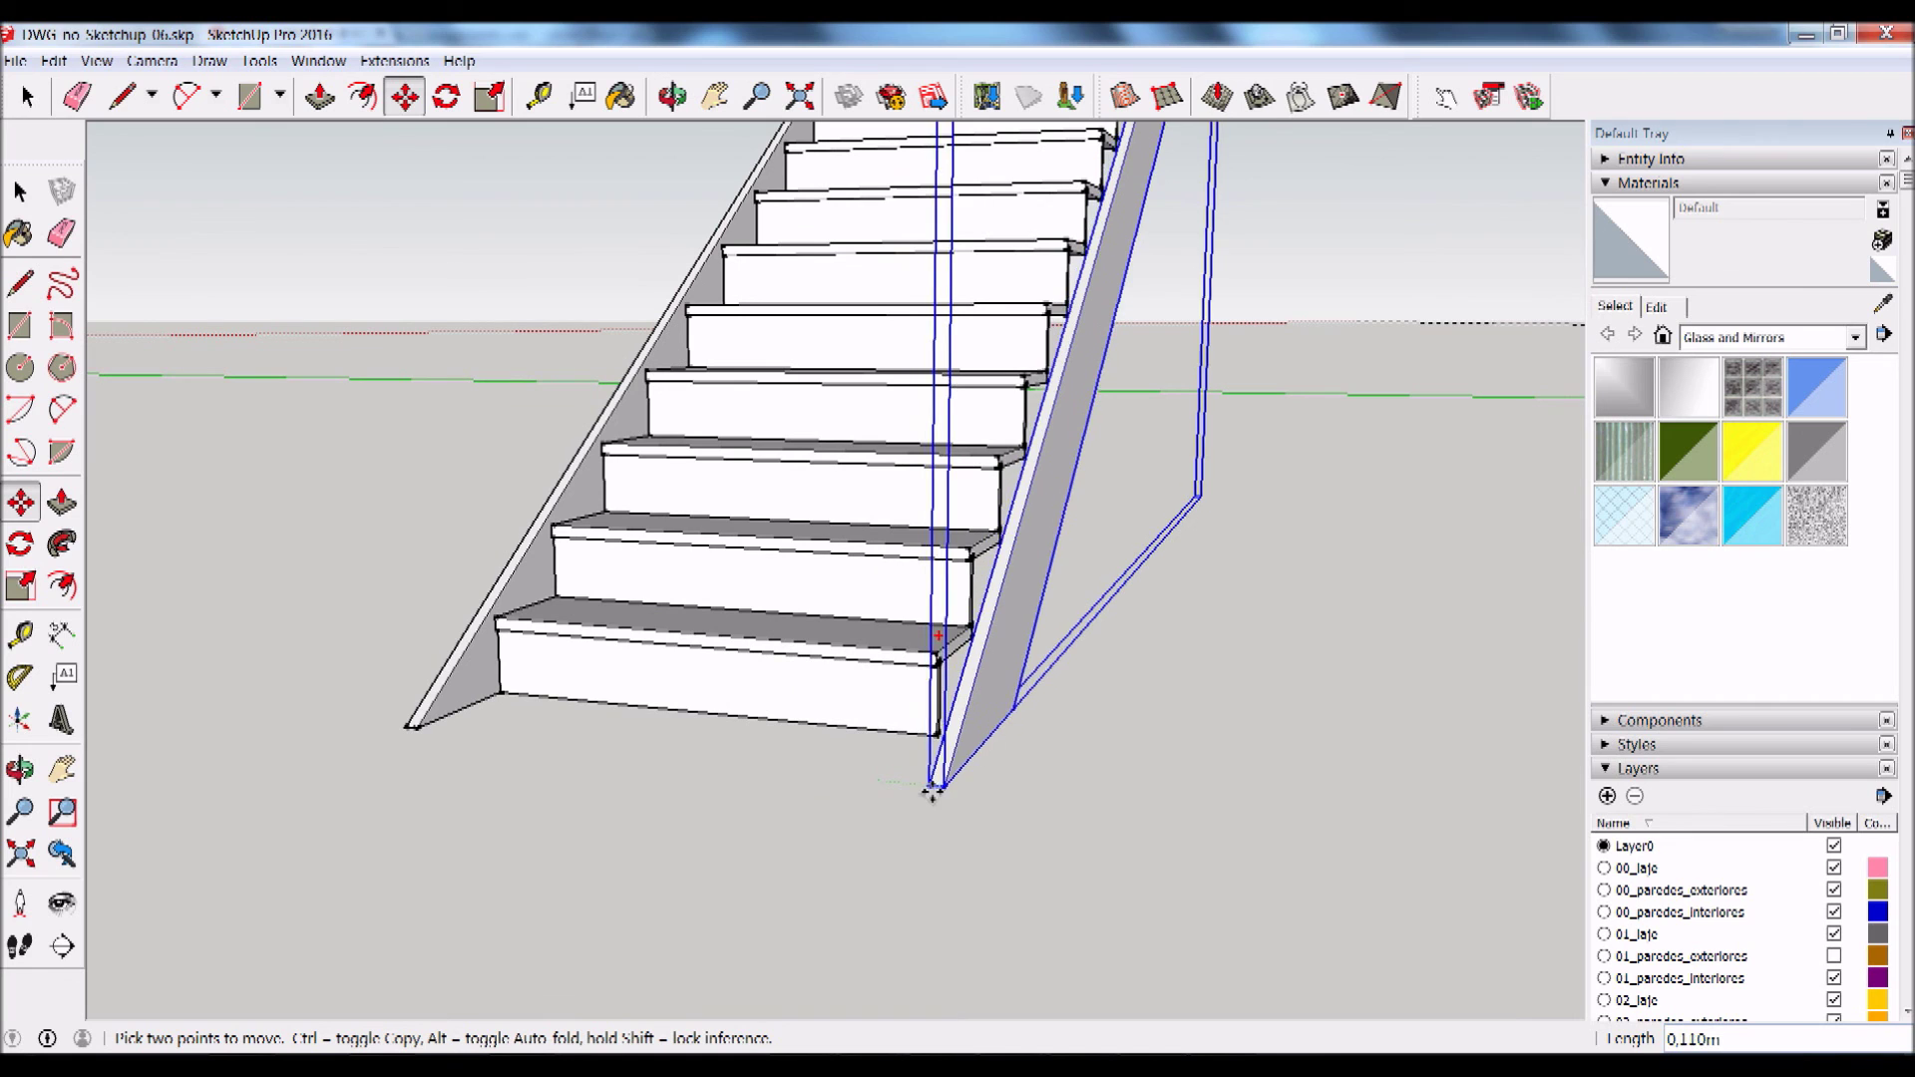
type("3")
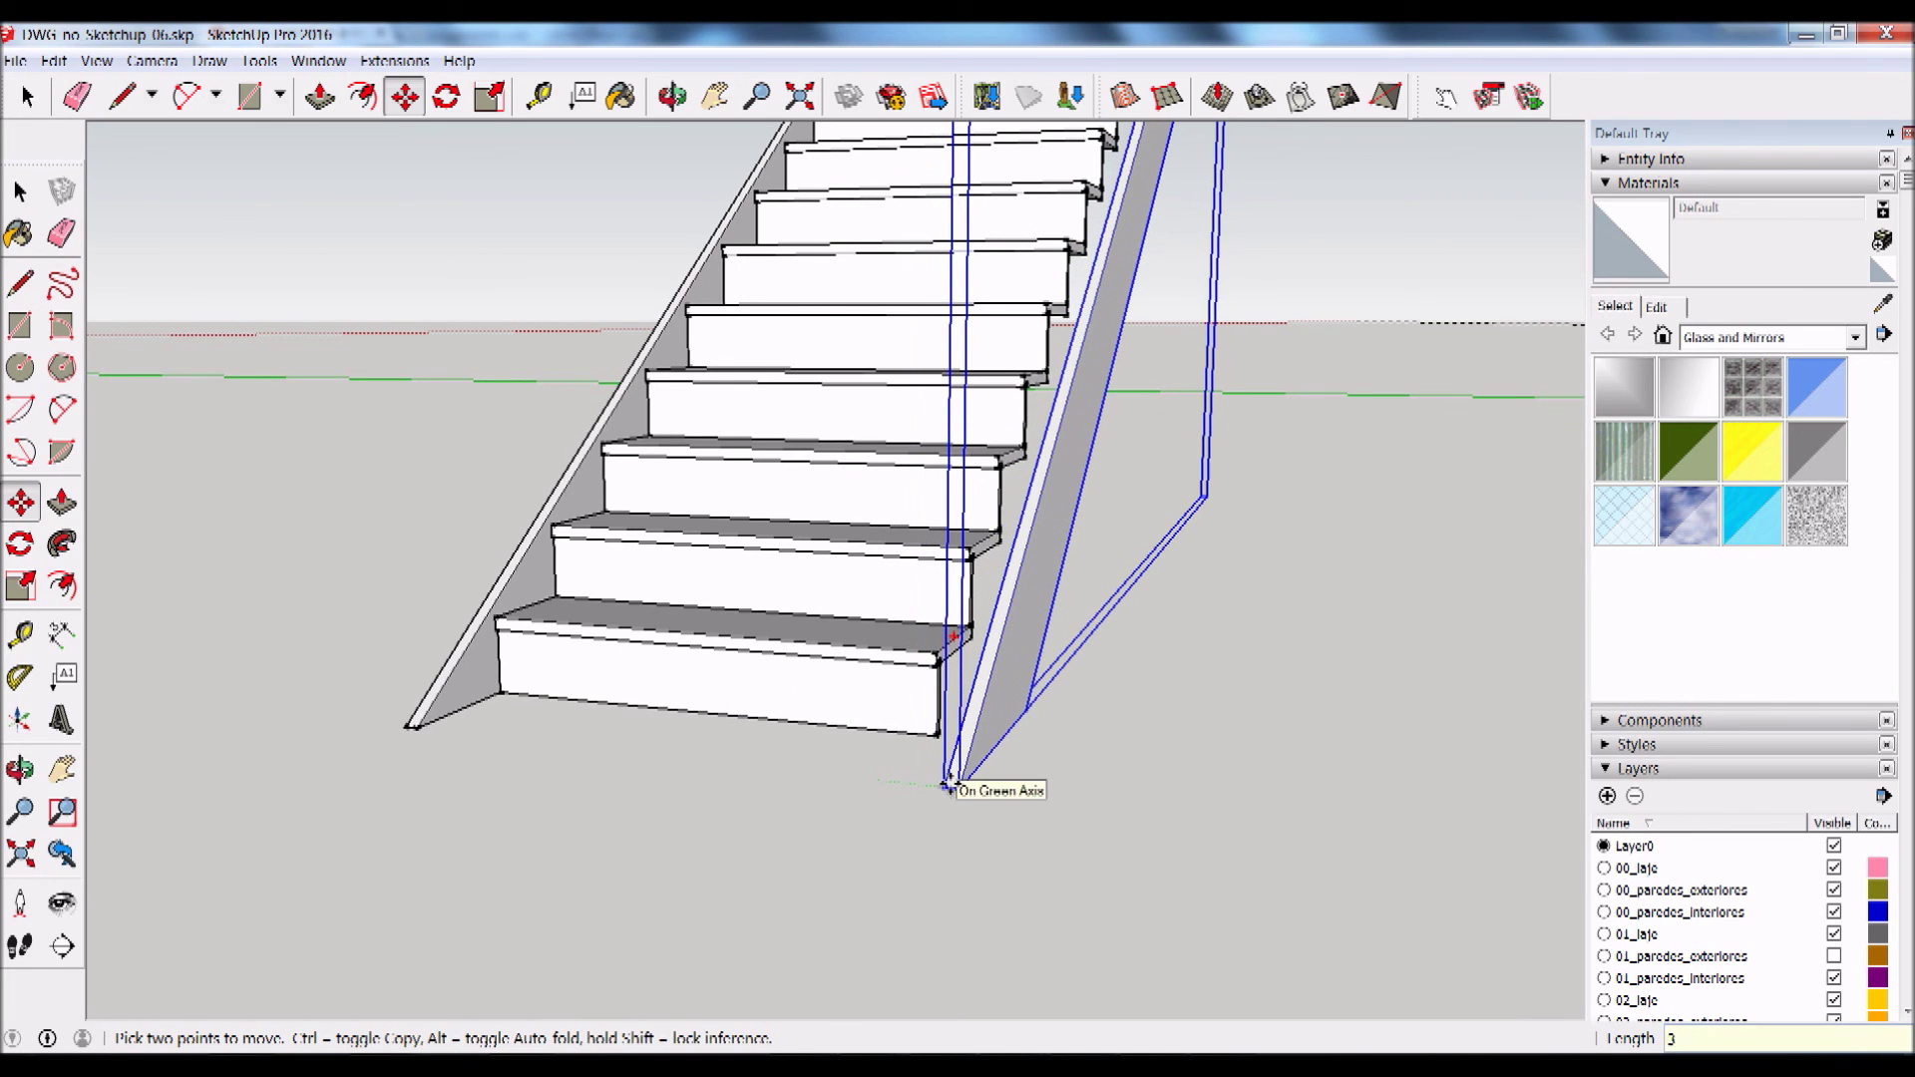
left_click(949, 786)
middle_click_drag(948, 786, 1143, 803)
scroll(1047, 714, "down", 2)
scroll(1048, 714, "down", 5)
scroll(1047, 457, "down", 3)
middle_click_drag(1048, 456, 997, 419)
left_click(27, 97)
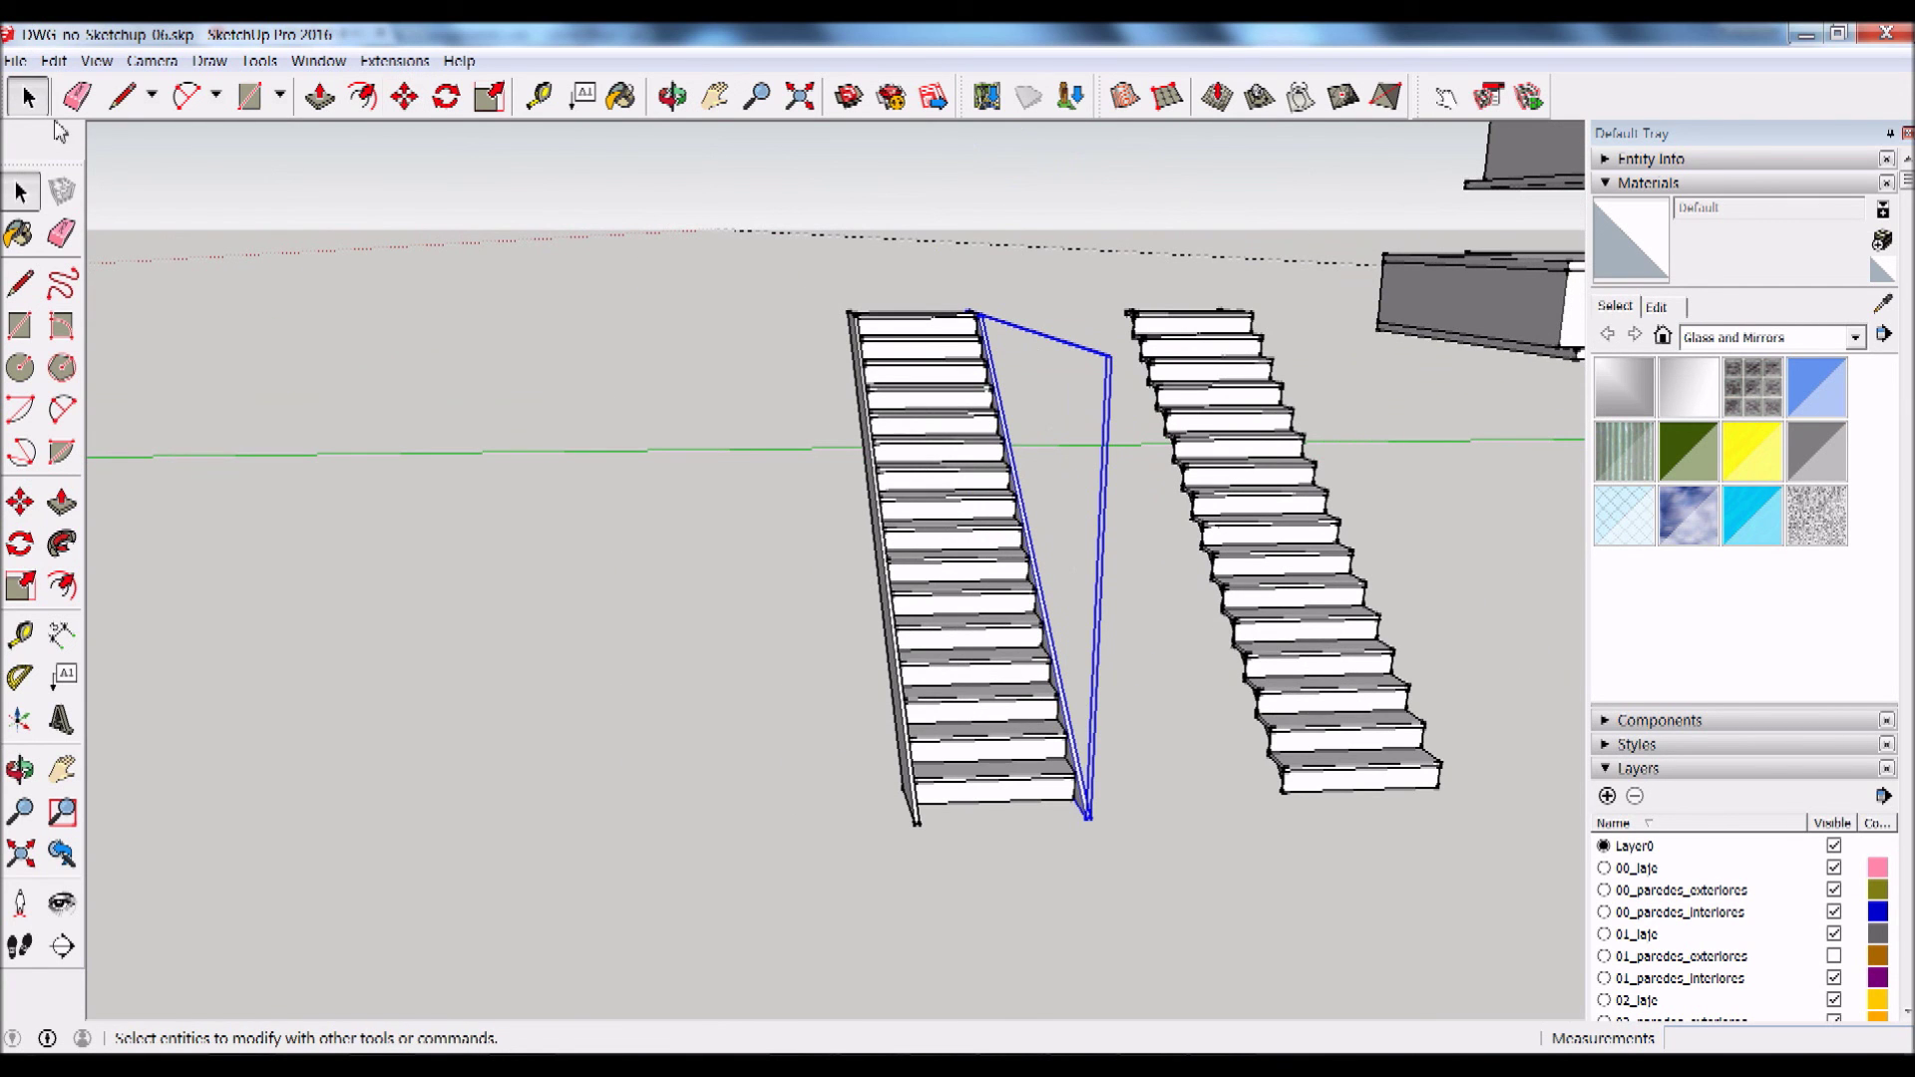
left_click(1149, 712)
mouse_move(1127, 752)
middle_mouse_down()
mouse_move(1282, 727)
mouse_move(1248, 620)
mouse_move(1196, 598)
mouse_move(1139, 519)
mouse_move(1055, 548)
mouse_move(905, 385)
middle_mouse_up()
mouse_move(788, 223)
middle_mouse_down()
mouse_move(834, 351)
mouse_move(995, 626)
middle_mouse_up()
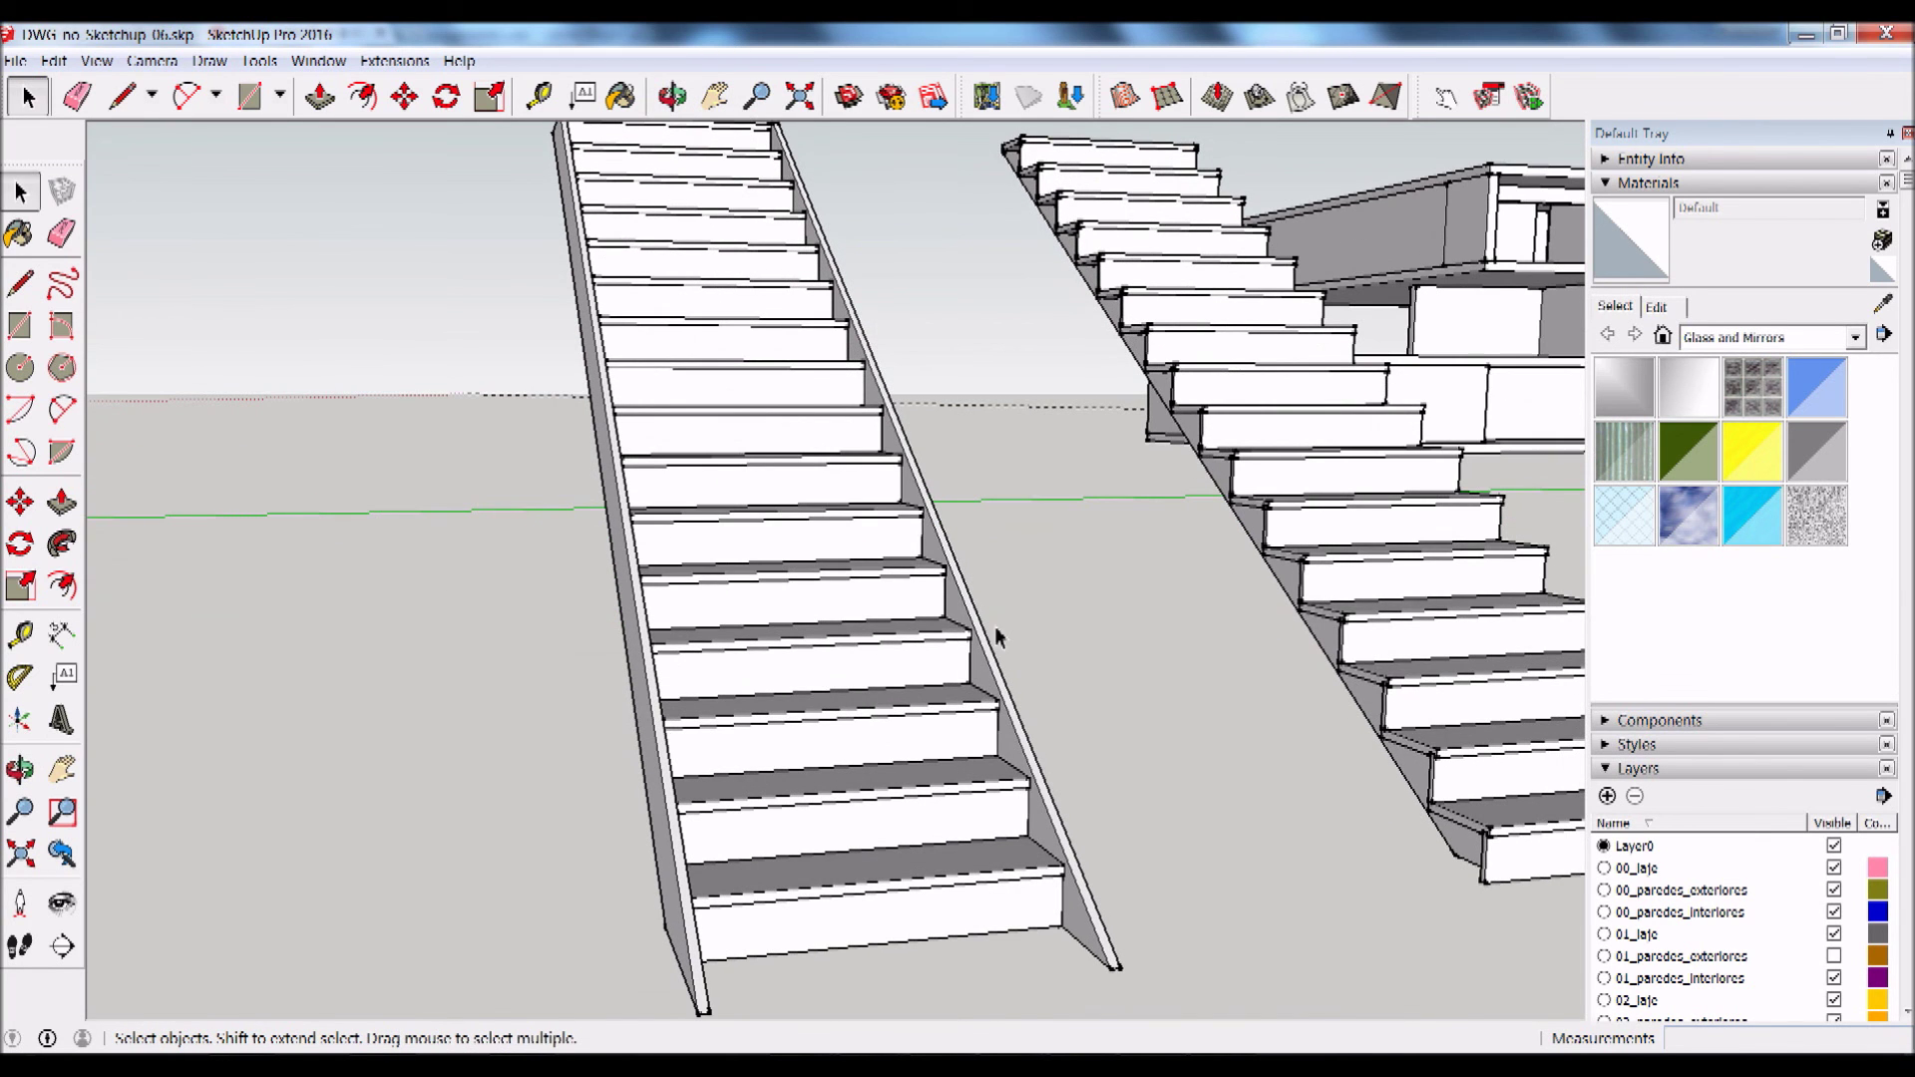